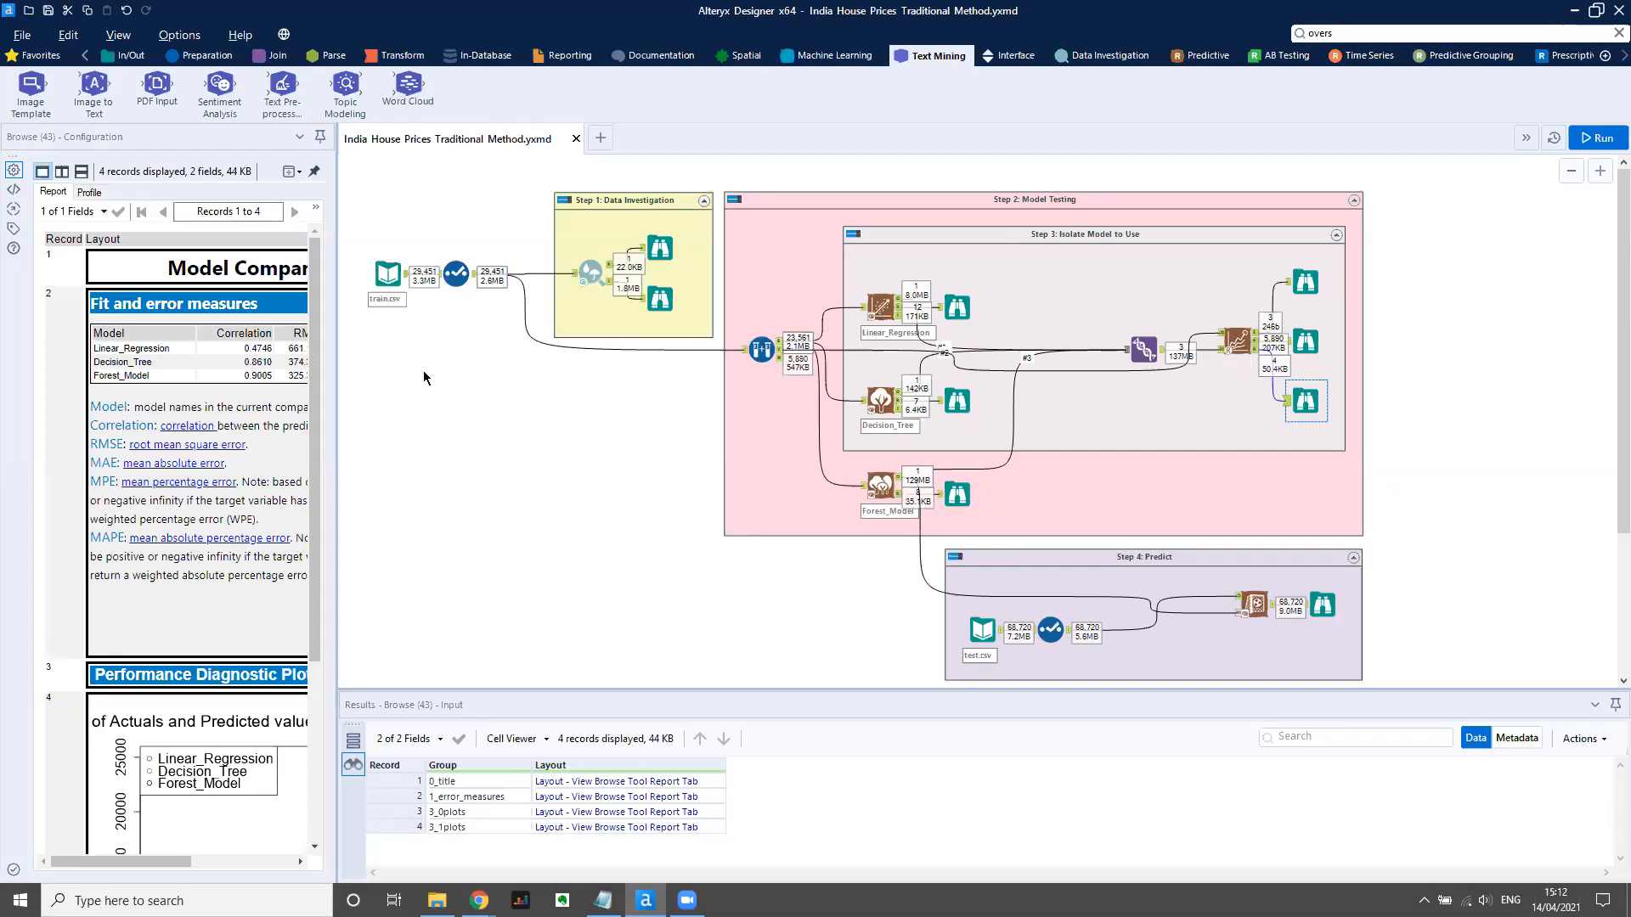
# Review the train.csv input records across all fields, from POSTED_BY through TARGET(PRICE_IN_LACS).
pyautogui.click(375, 291)
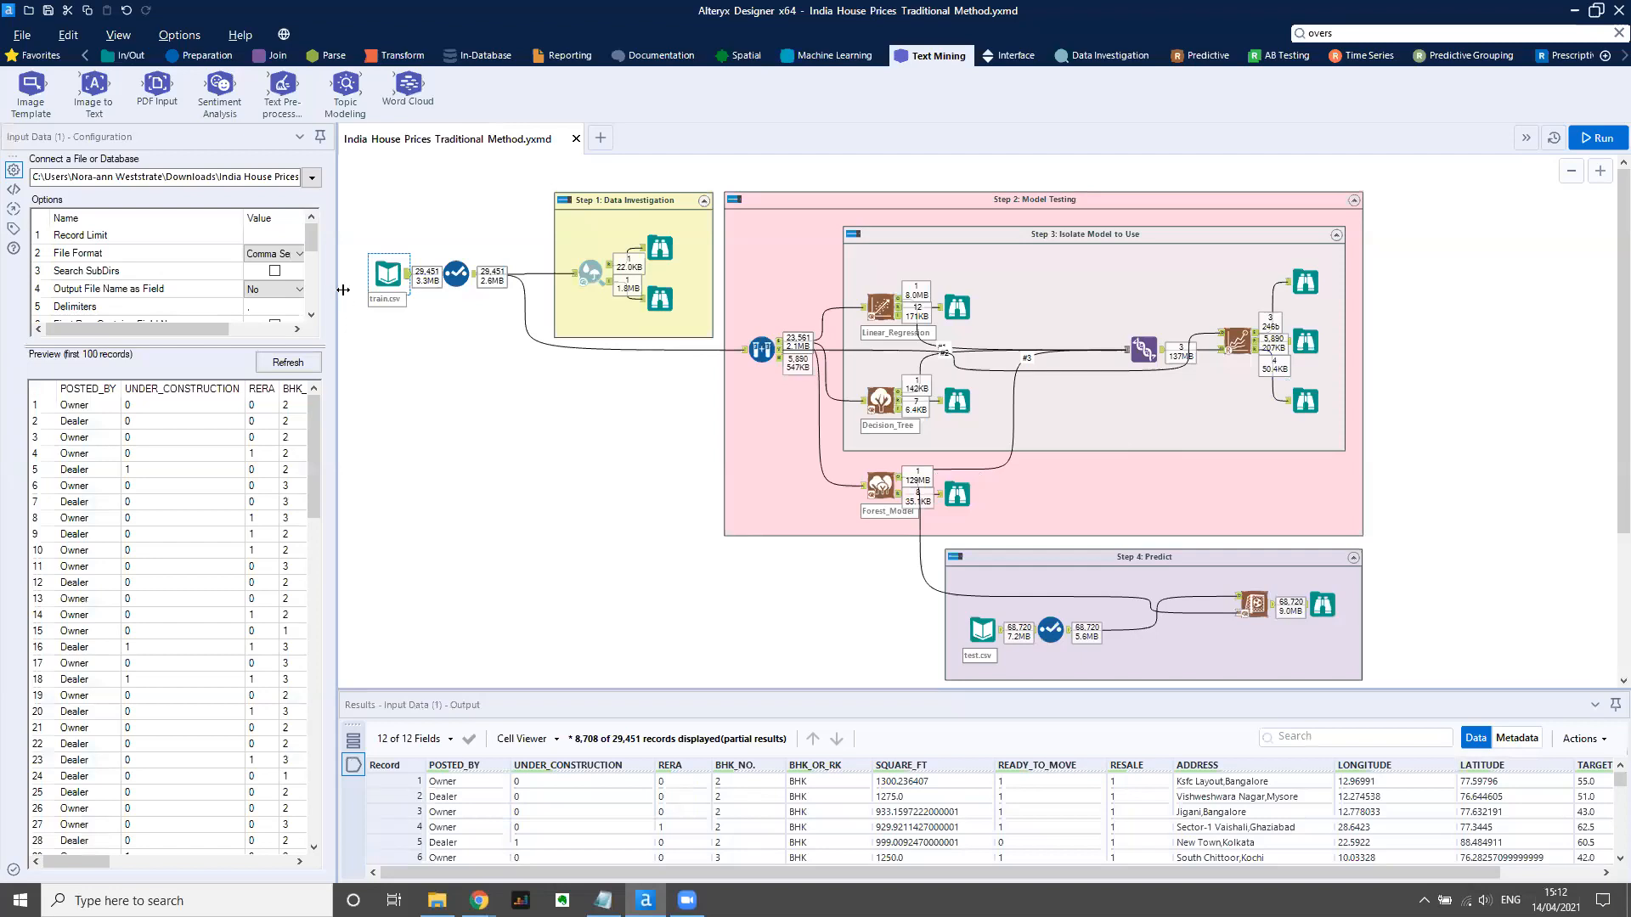
pyautogui.moveTo(651, 693); pyautogui.dragTo(644, 492)
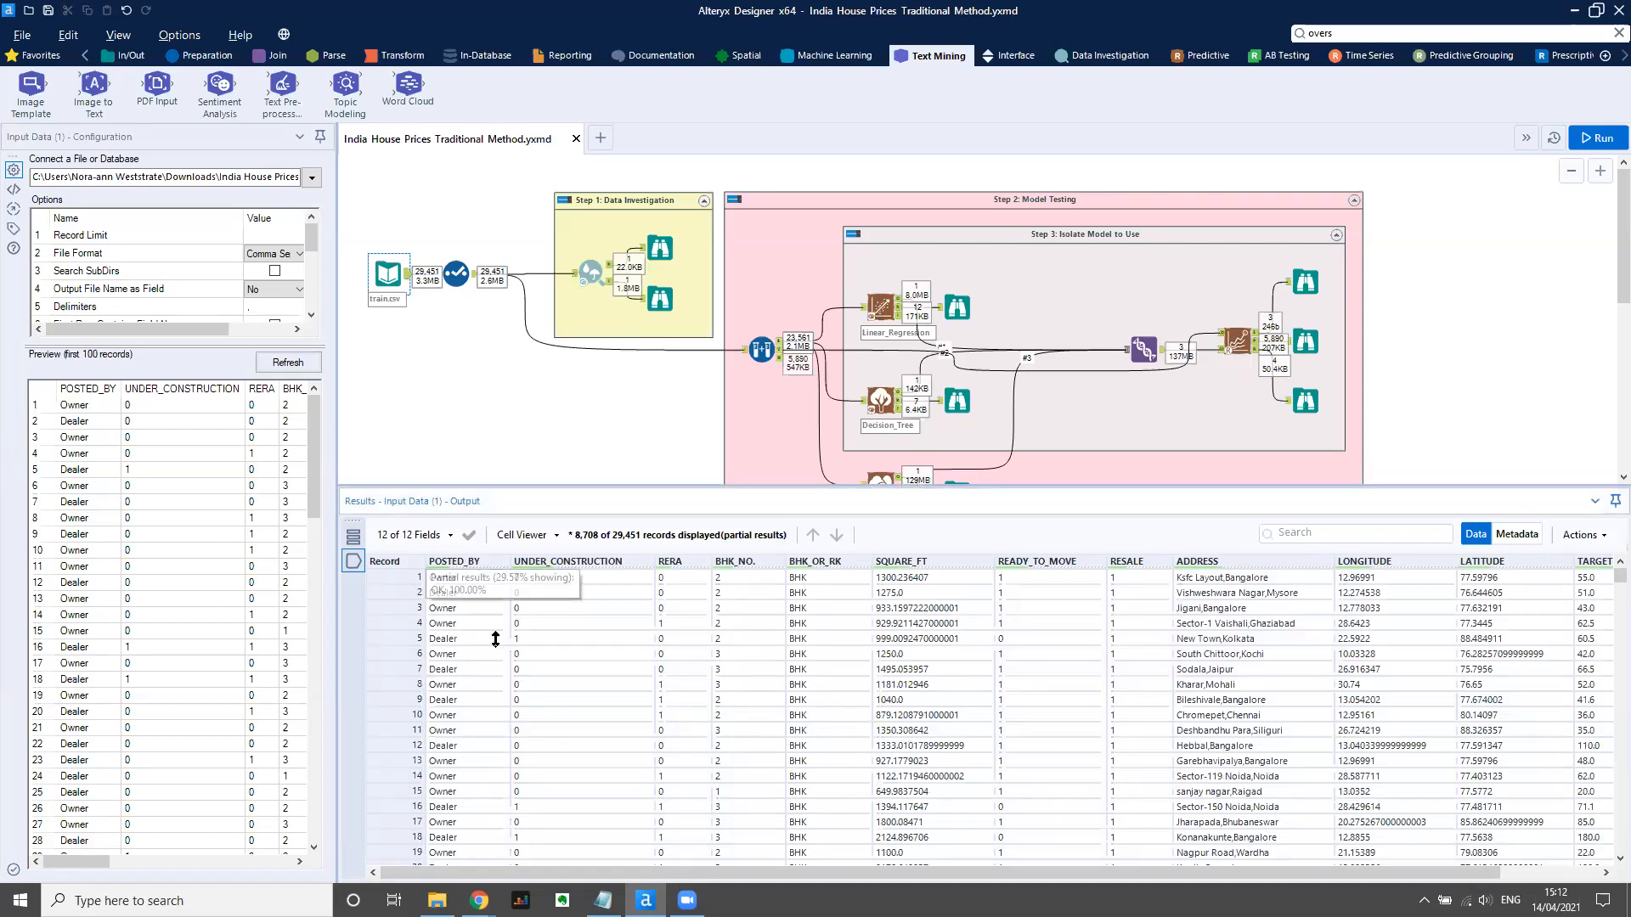
pyautogui.moveTo(882, 874); pyautogui.dragTo(644, 744)
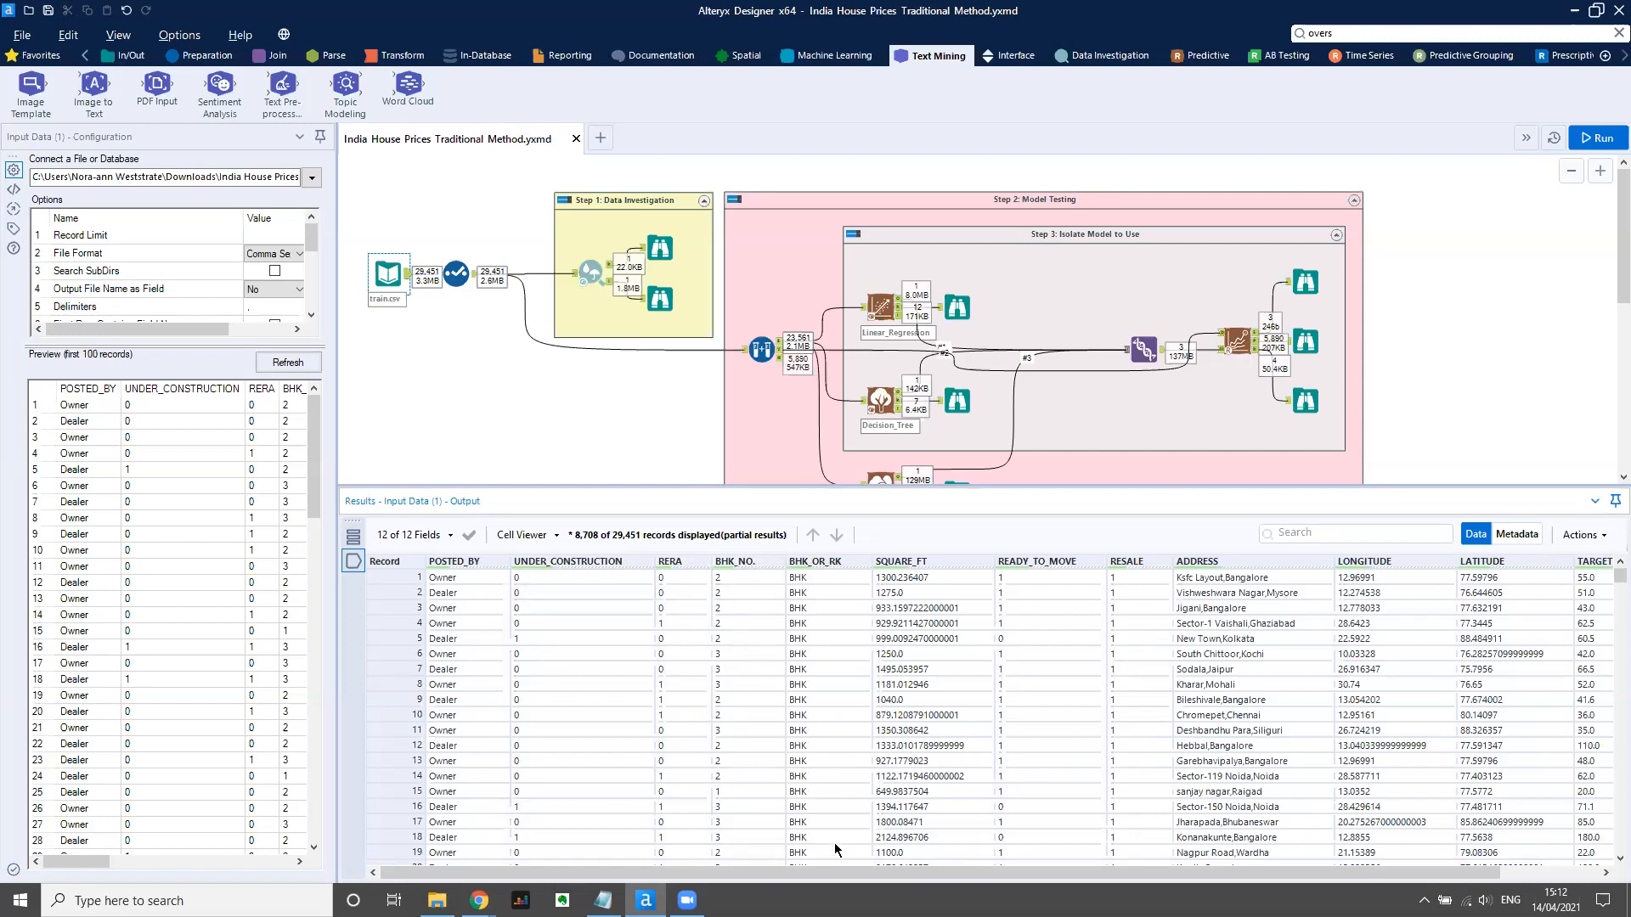
pyautogui.moveTo(1092, 874); pyautogui.dragTo(1193, 873)
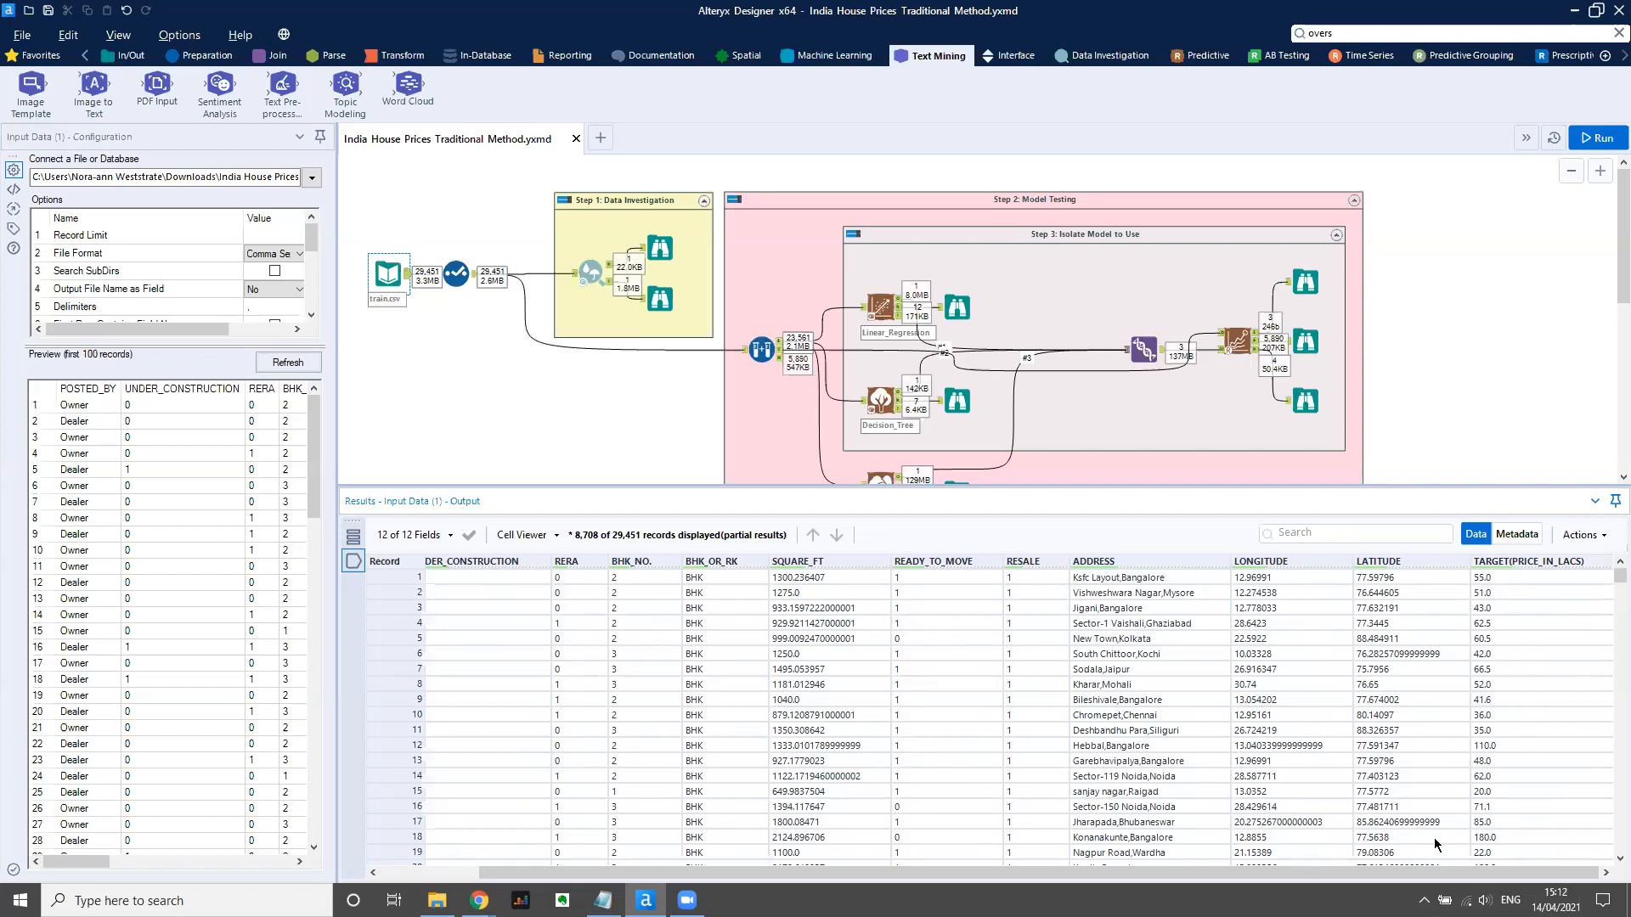
pyautogui.moveTo(1430, 876); pyautogui.dragTo(1332, 875)
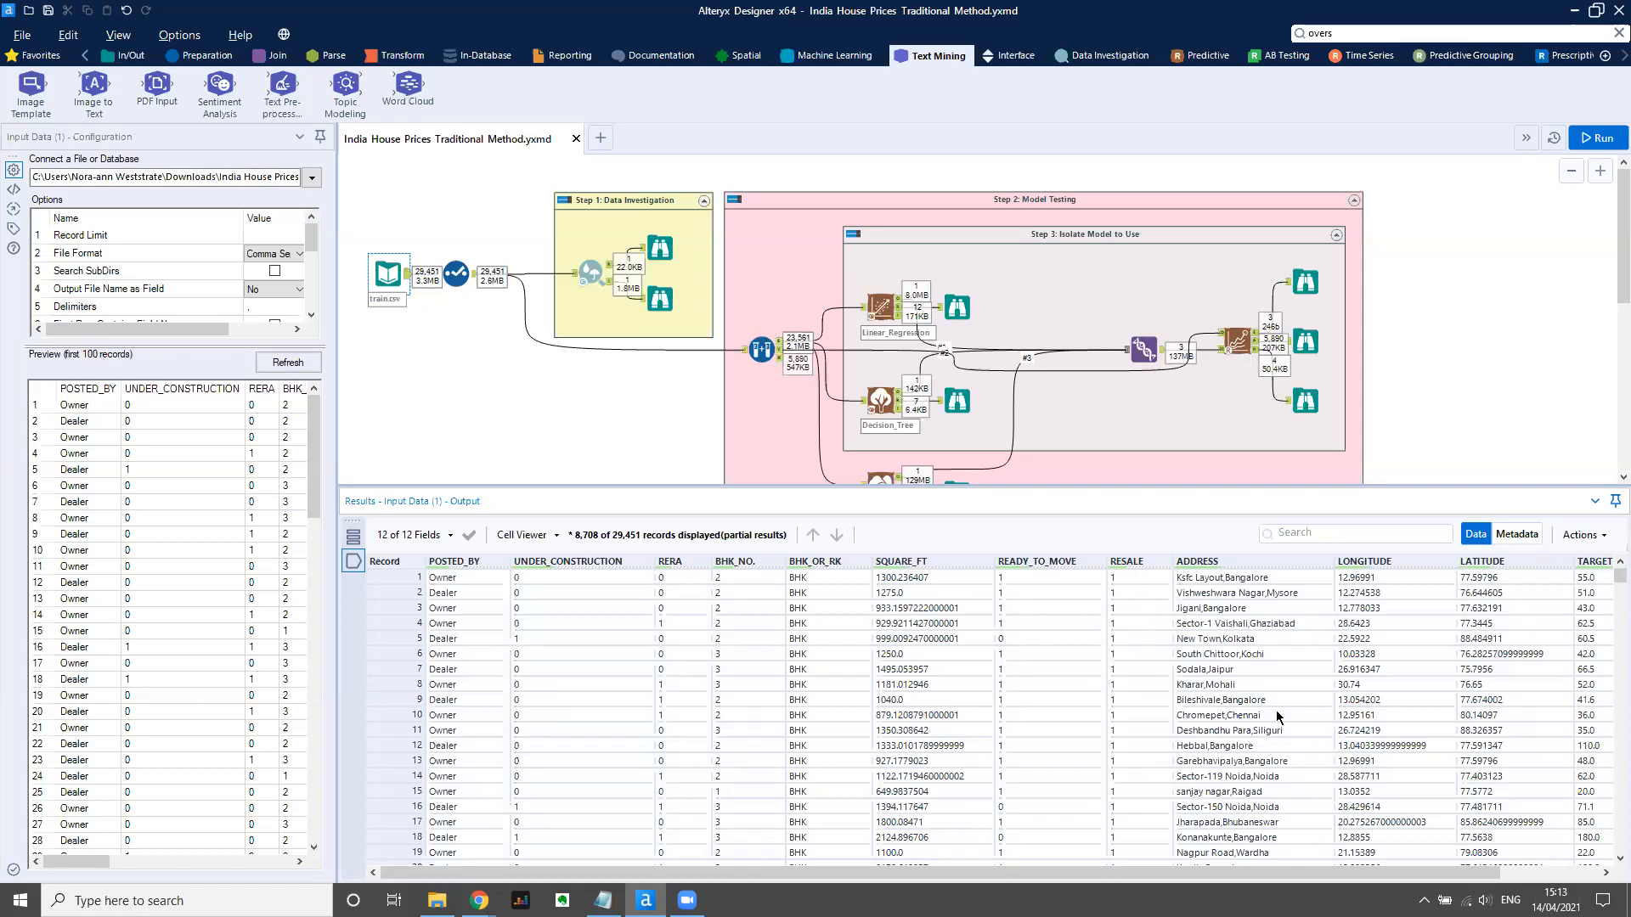
pyautogui.moveTo(1349, 880); pyautogui.dragTo(1451, 877)
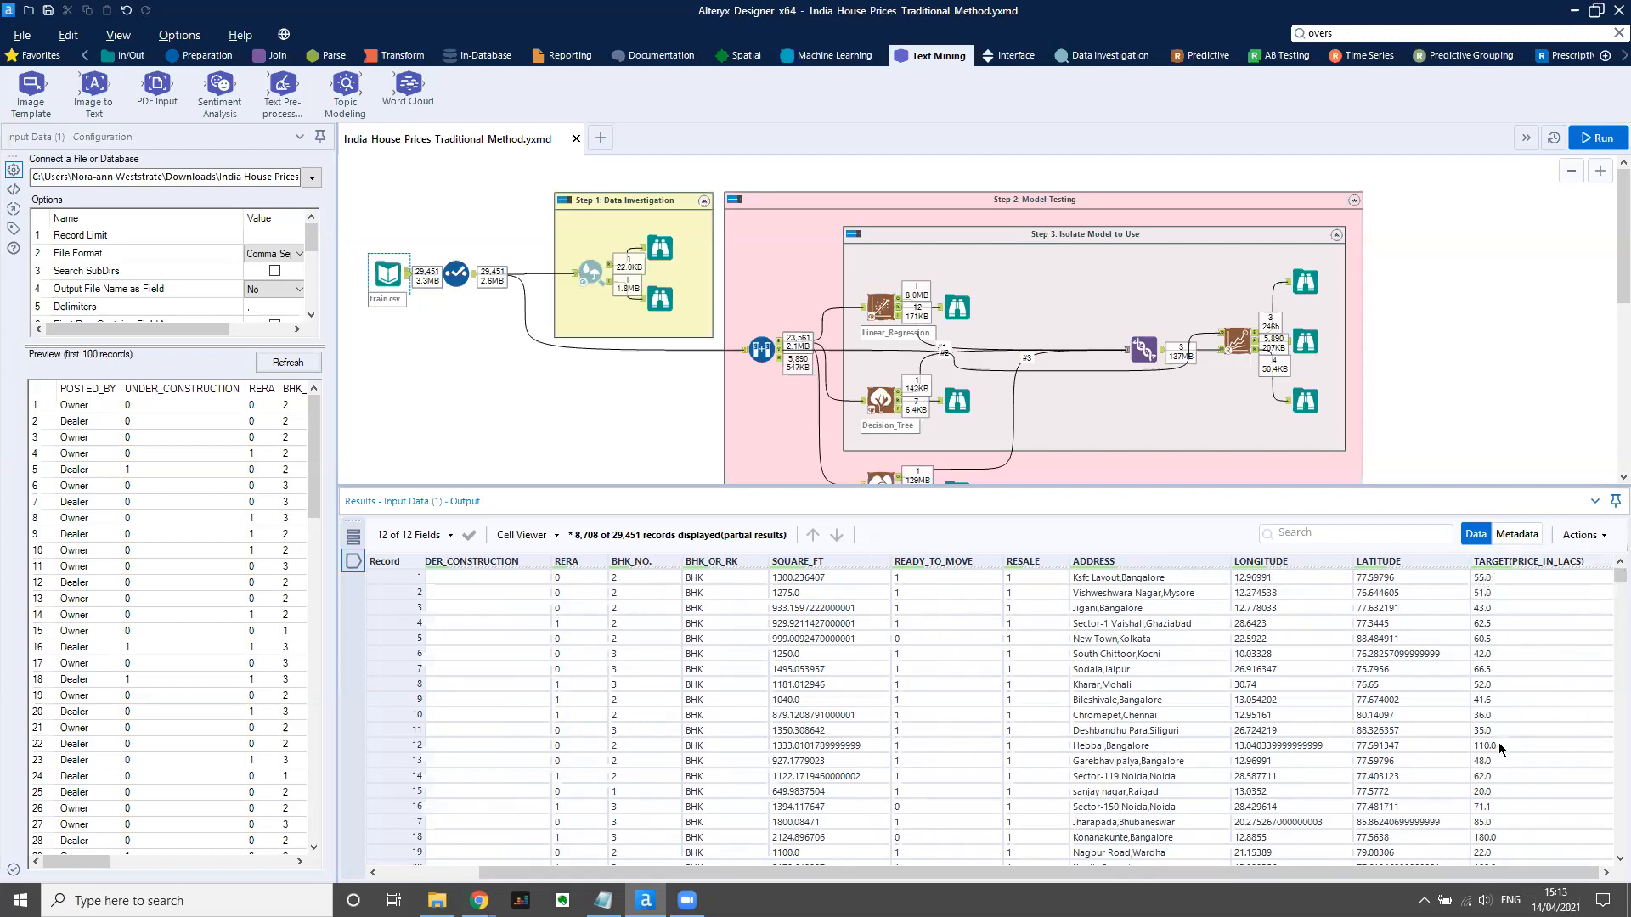
pyautogui.moveTo(1122, 529); pyautogui.dragTo(1119, 686)
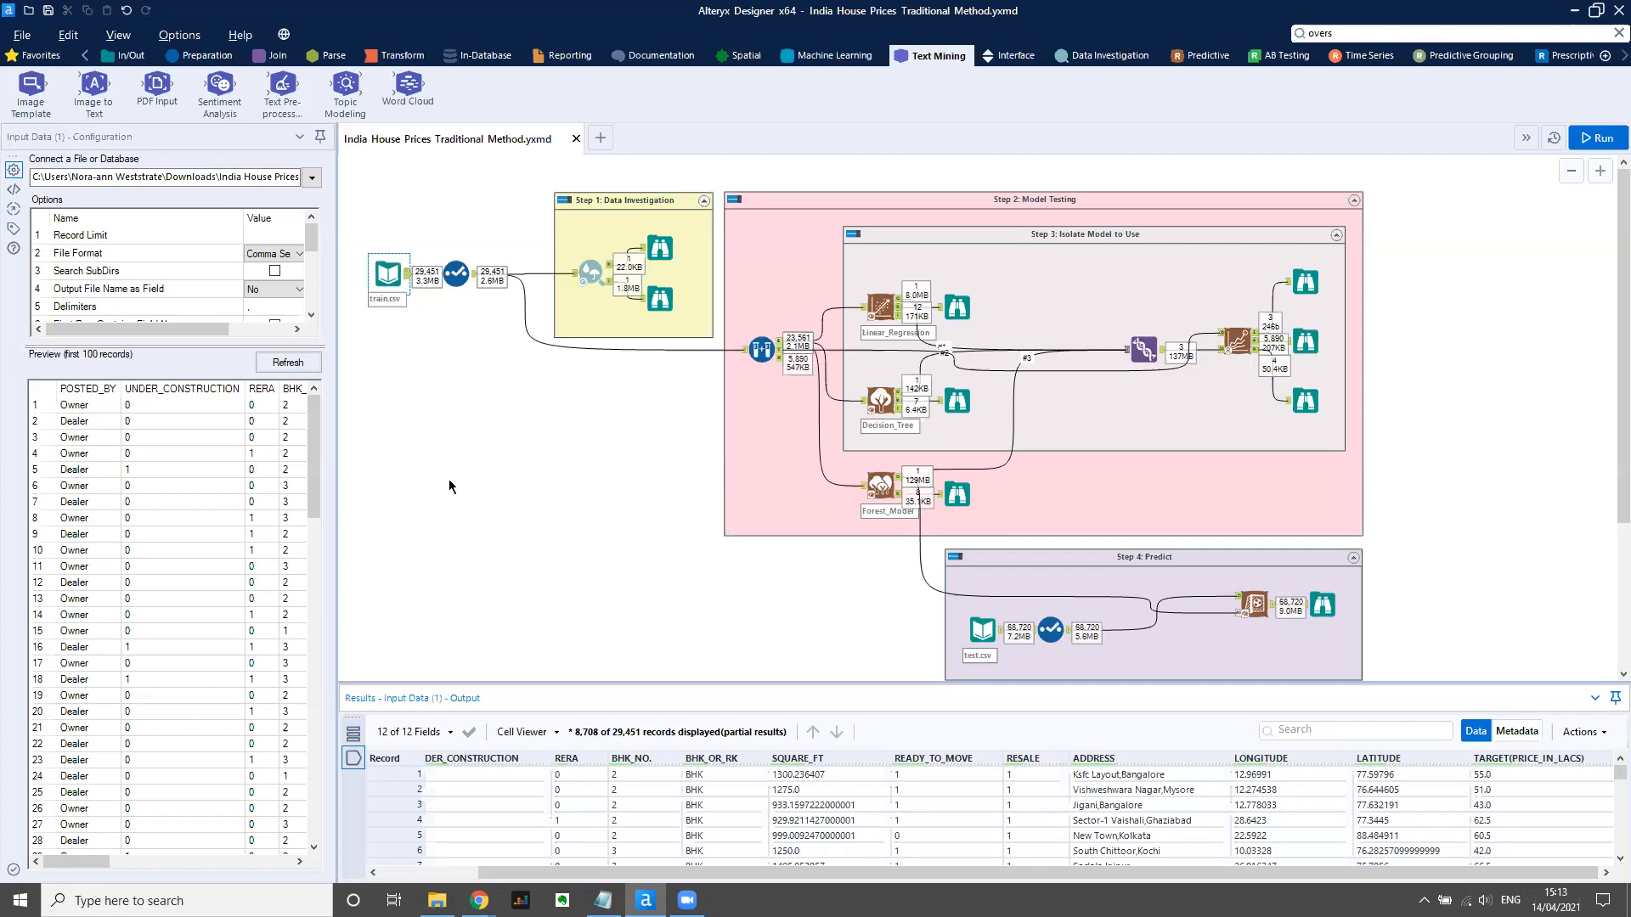
# Open the report of the upper Browse tool in the Step 1: Data Investigation container.
pyautogui.scroll(2, 437, 462)
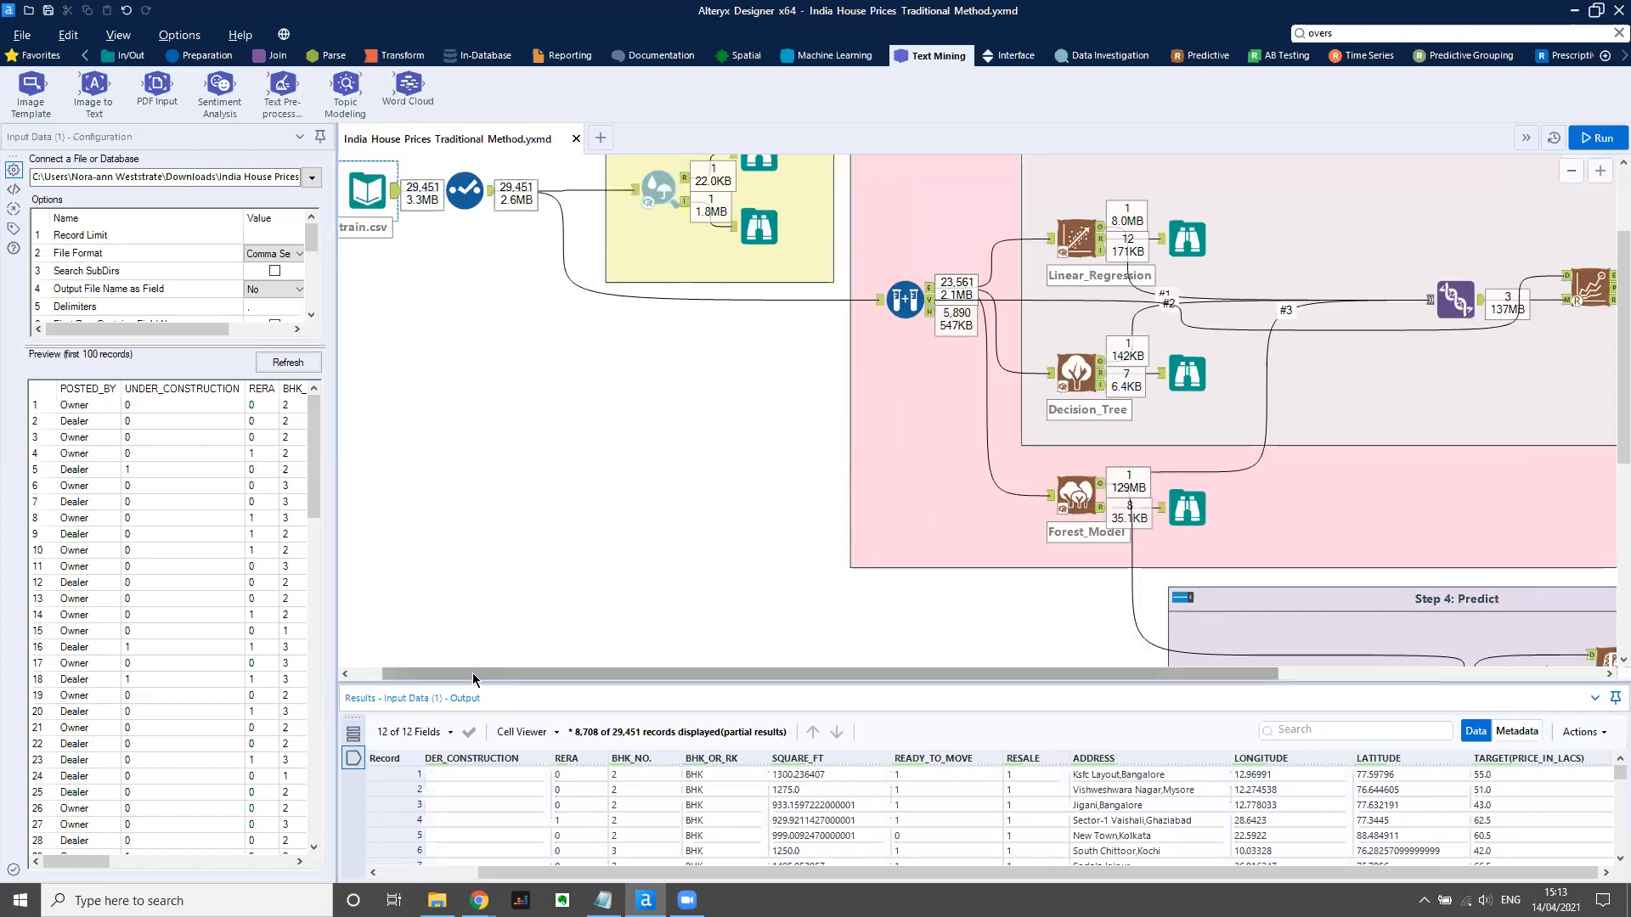
pyautogui.moveTo(473, 677); pyautogui.dragTo(435, 677)
pyautogui.scroll(3, 588, 533)
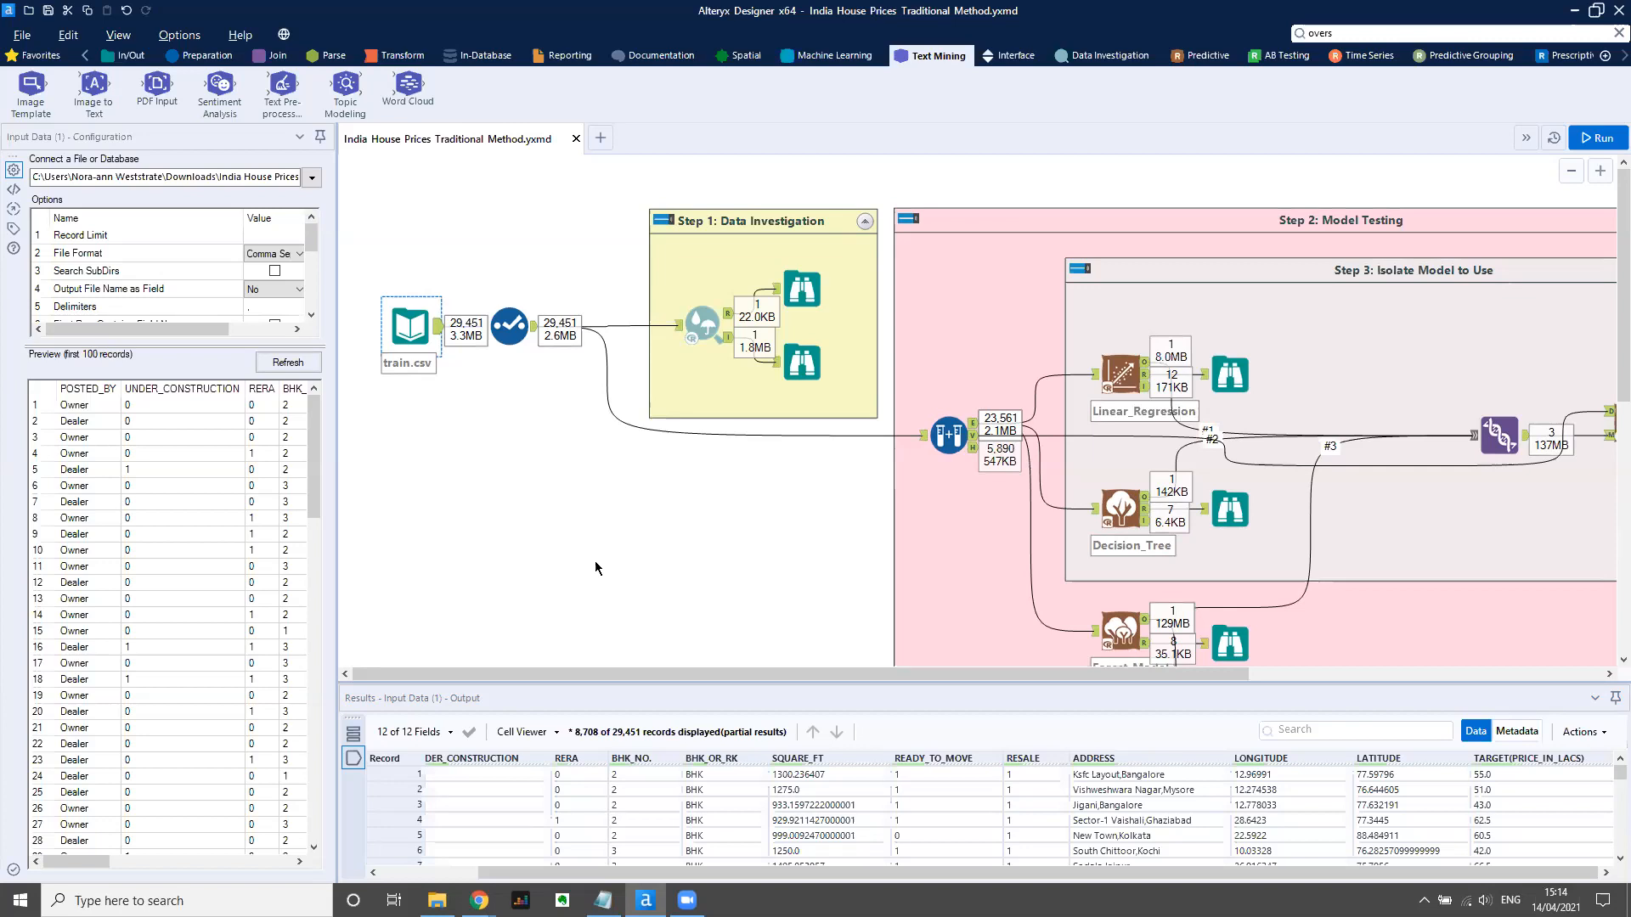
pyautogui.click(787, 235)
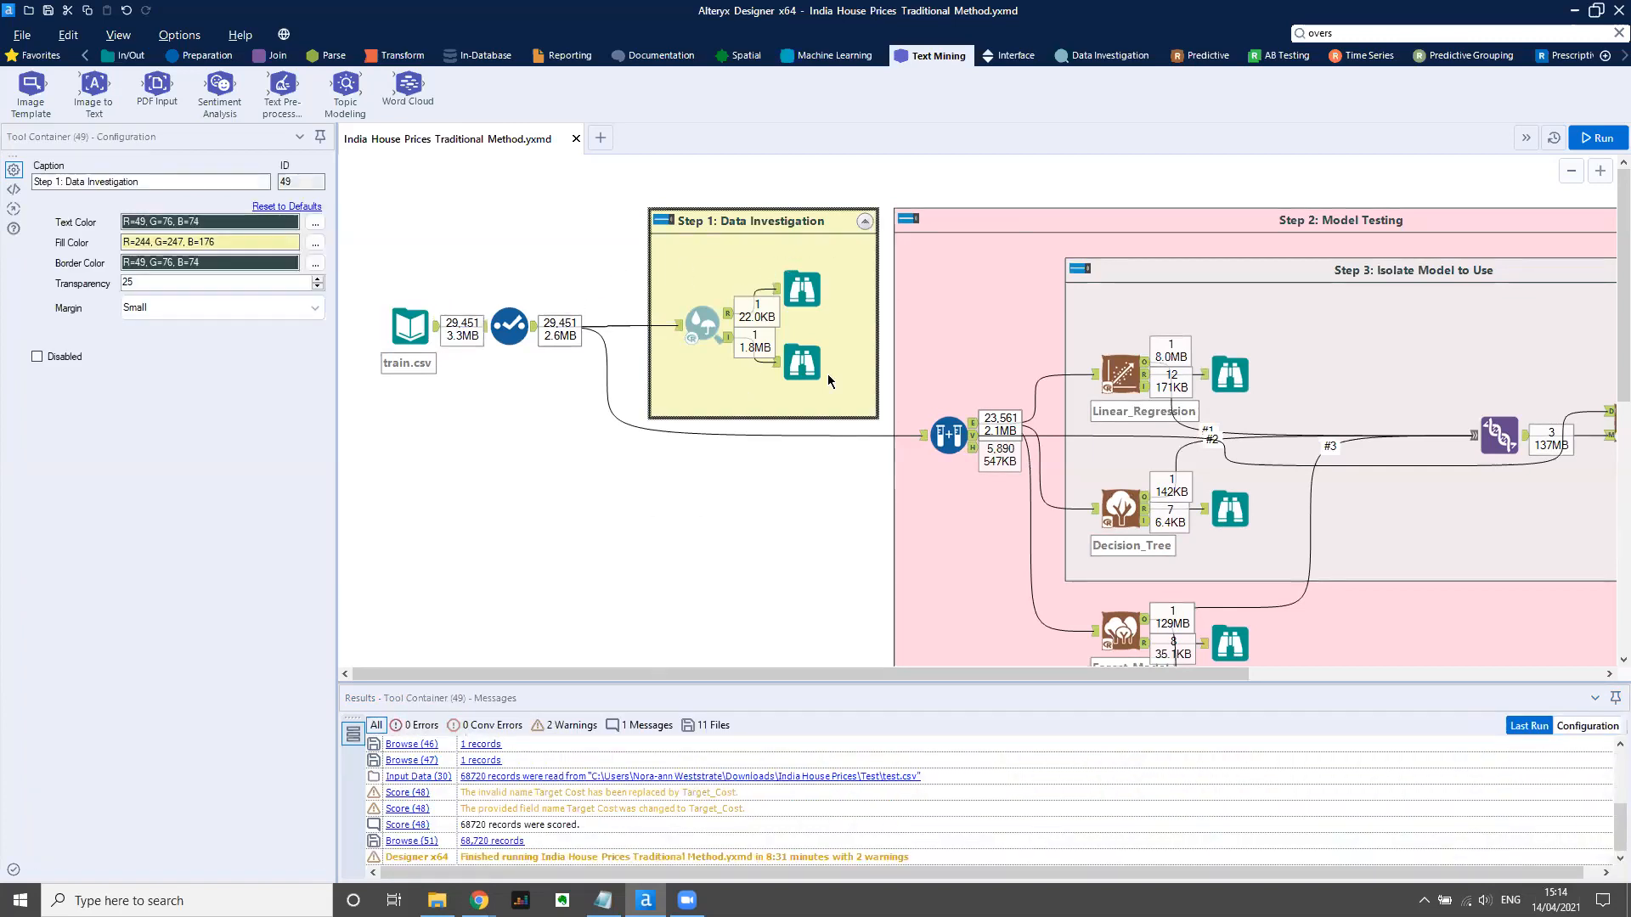
pyautogui.click(816, 290)
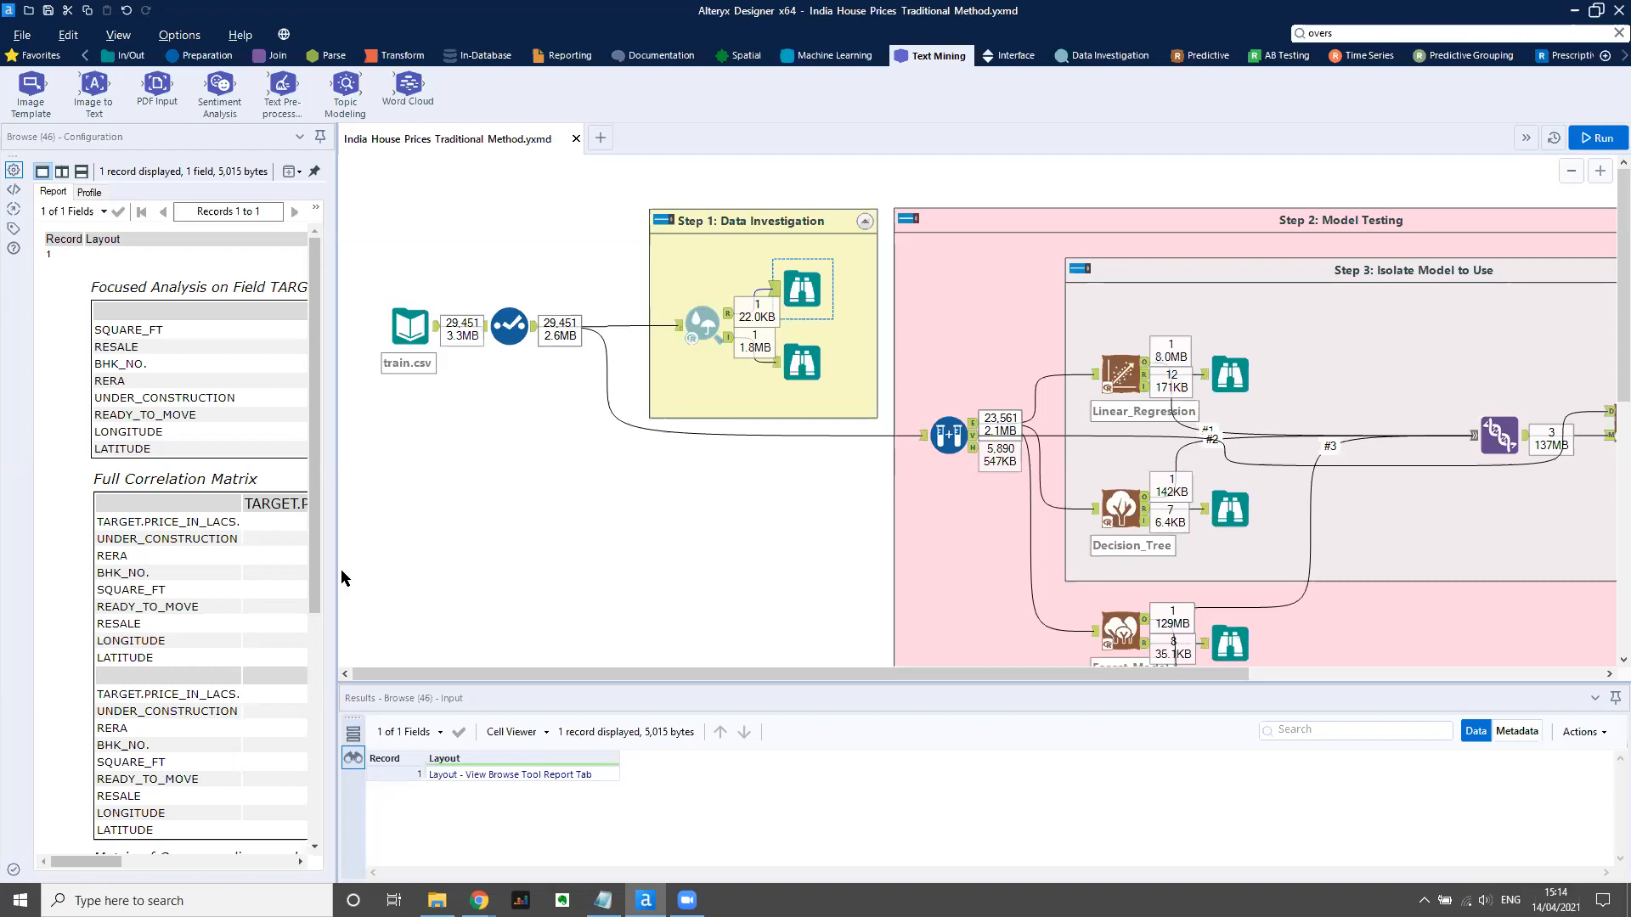
# Review the Association Analysis tool's configuration and show the available Data Investigation tools.
pyautogui.click(681, 326)
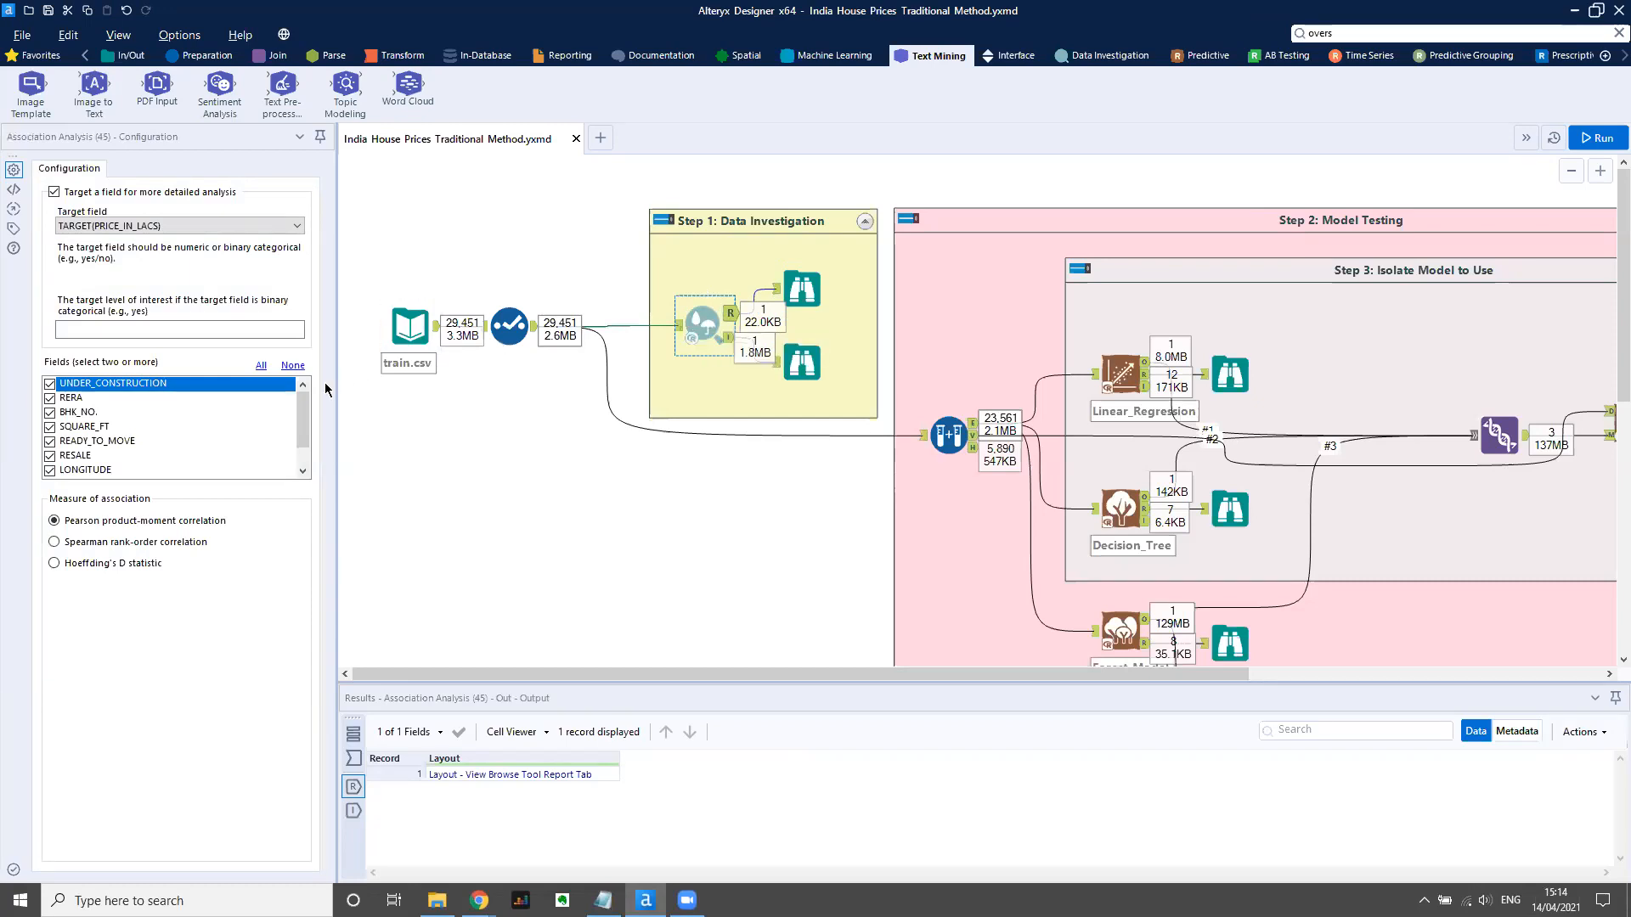
pyautogui.moveTo(335, 384); pyautogui.dragTo(522, 375)
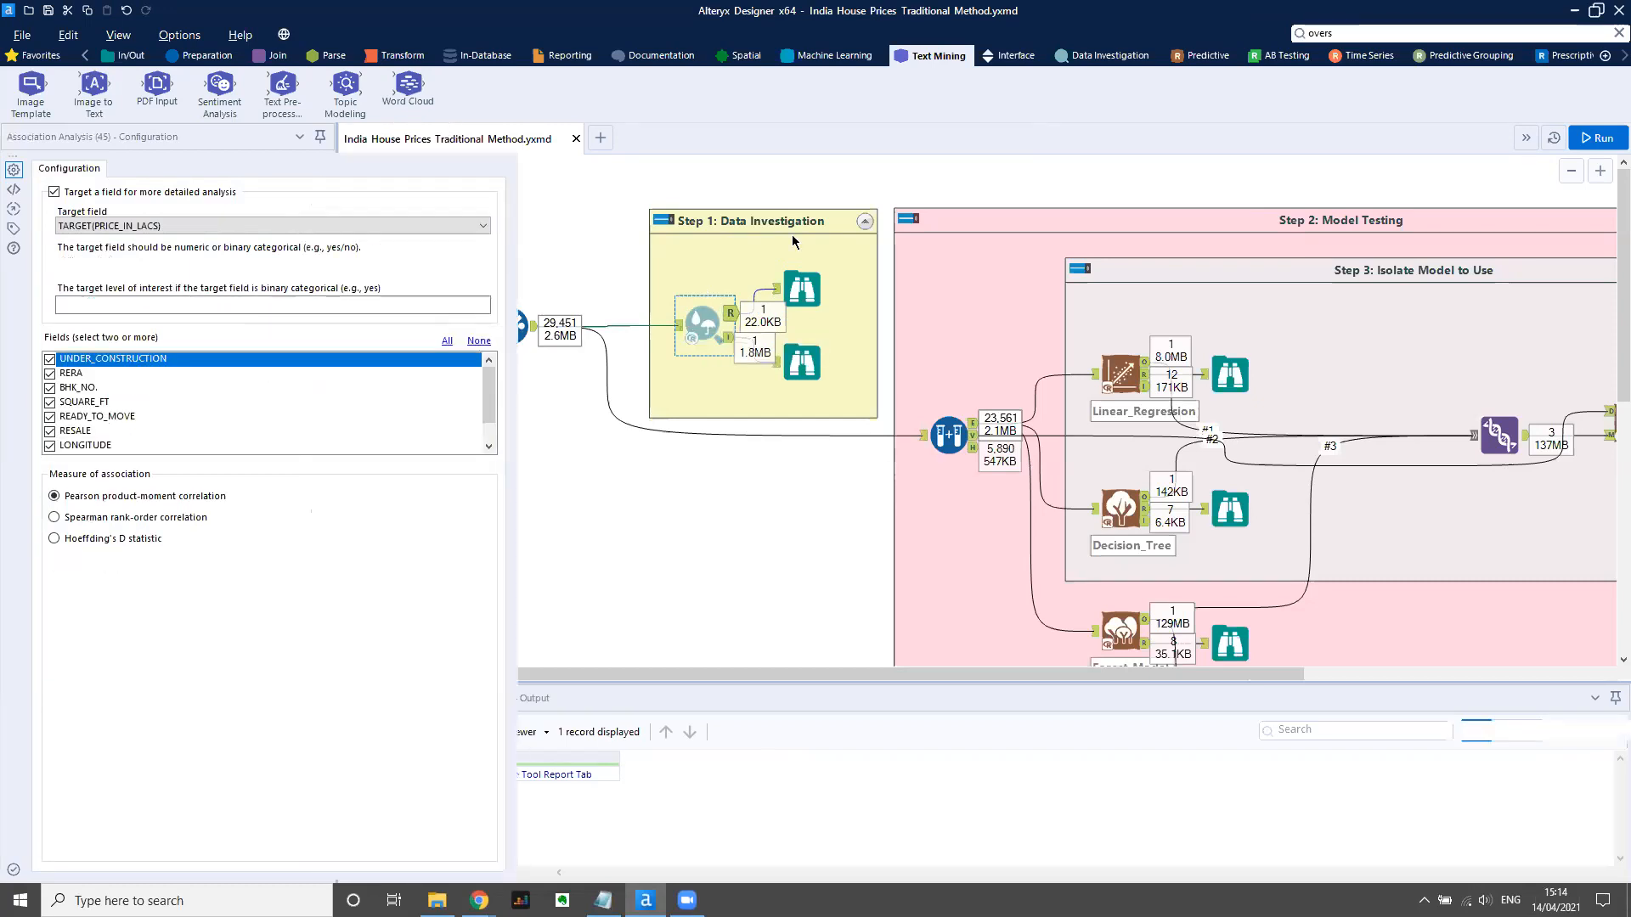
pyautogui.click(1103, 56)
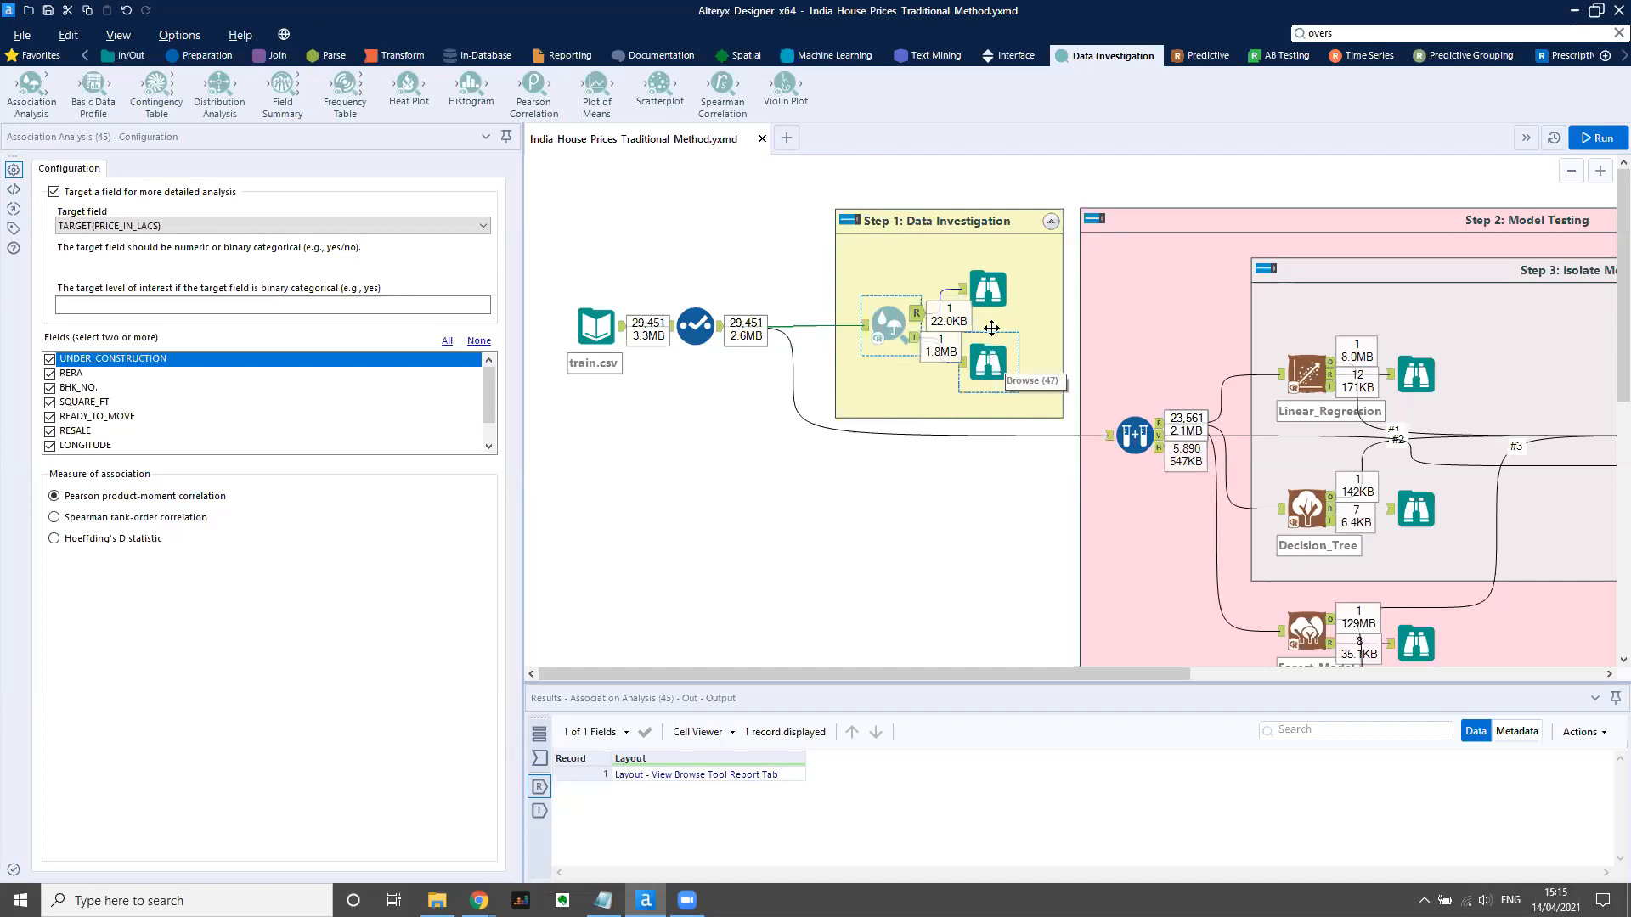
# Open the lower Browse report of the association analysis and examine the correlation matrix, including the scatterplot of target price against SQUARE_FT.
pyautogui.click(998, 364)
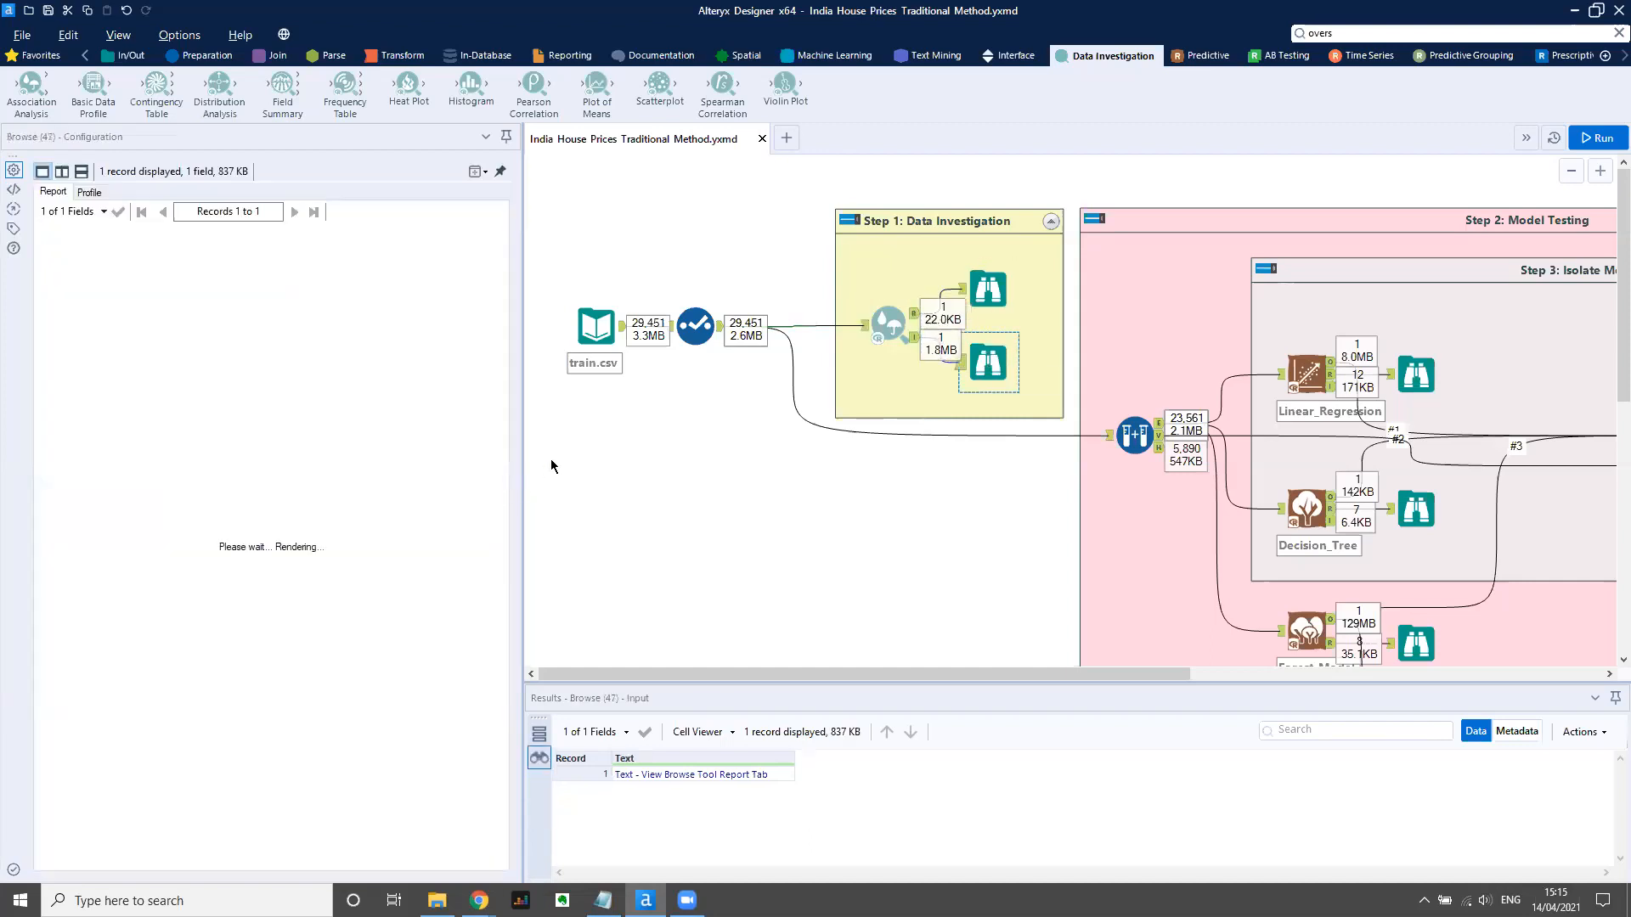
pyautogui.moveTo(519, 483); pyautogui.dragTo(799, 472)
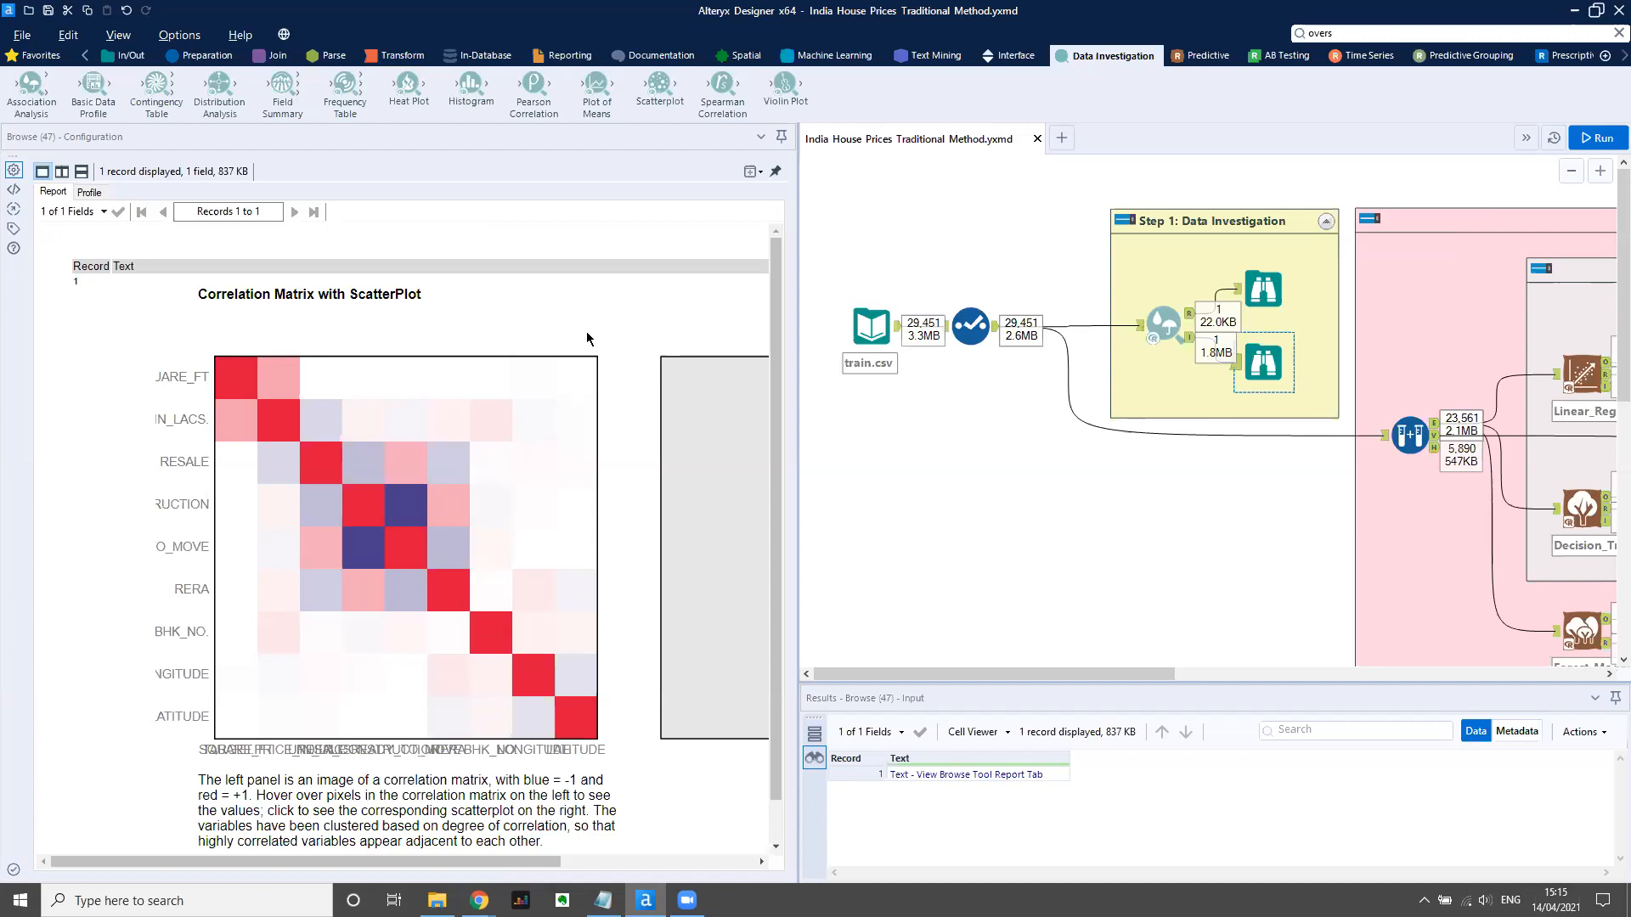
pyautogui.moveTo(251, 360)
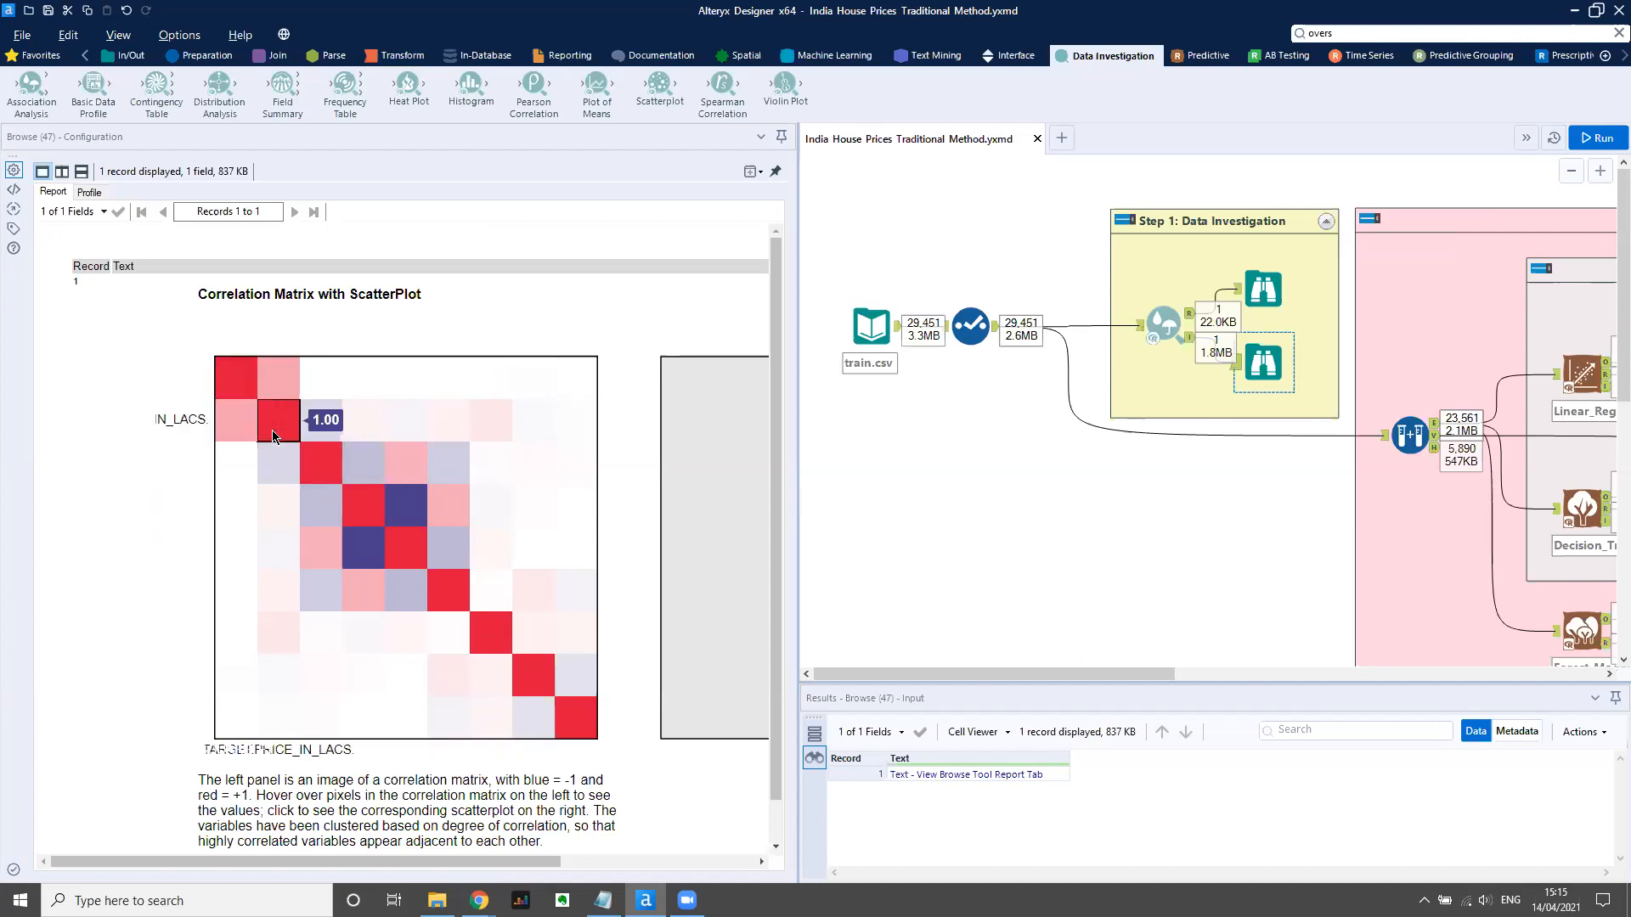
pyautogui.moveTo(801, 503); pyautogui.dragTo(953, 518)
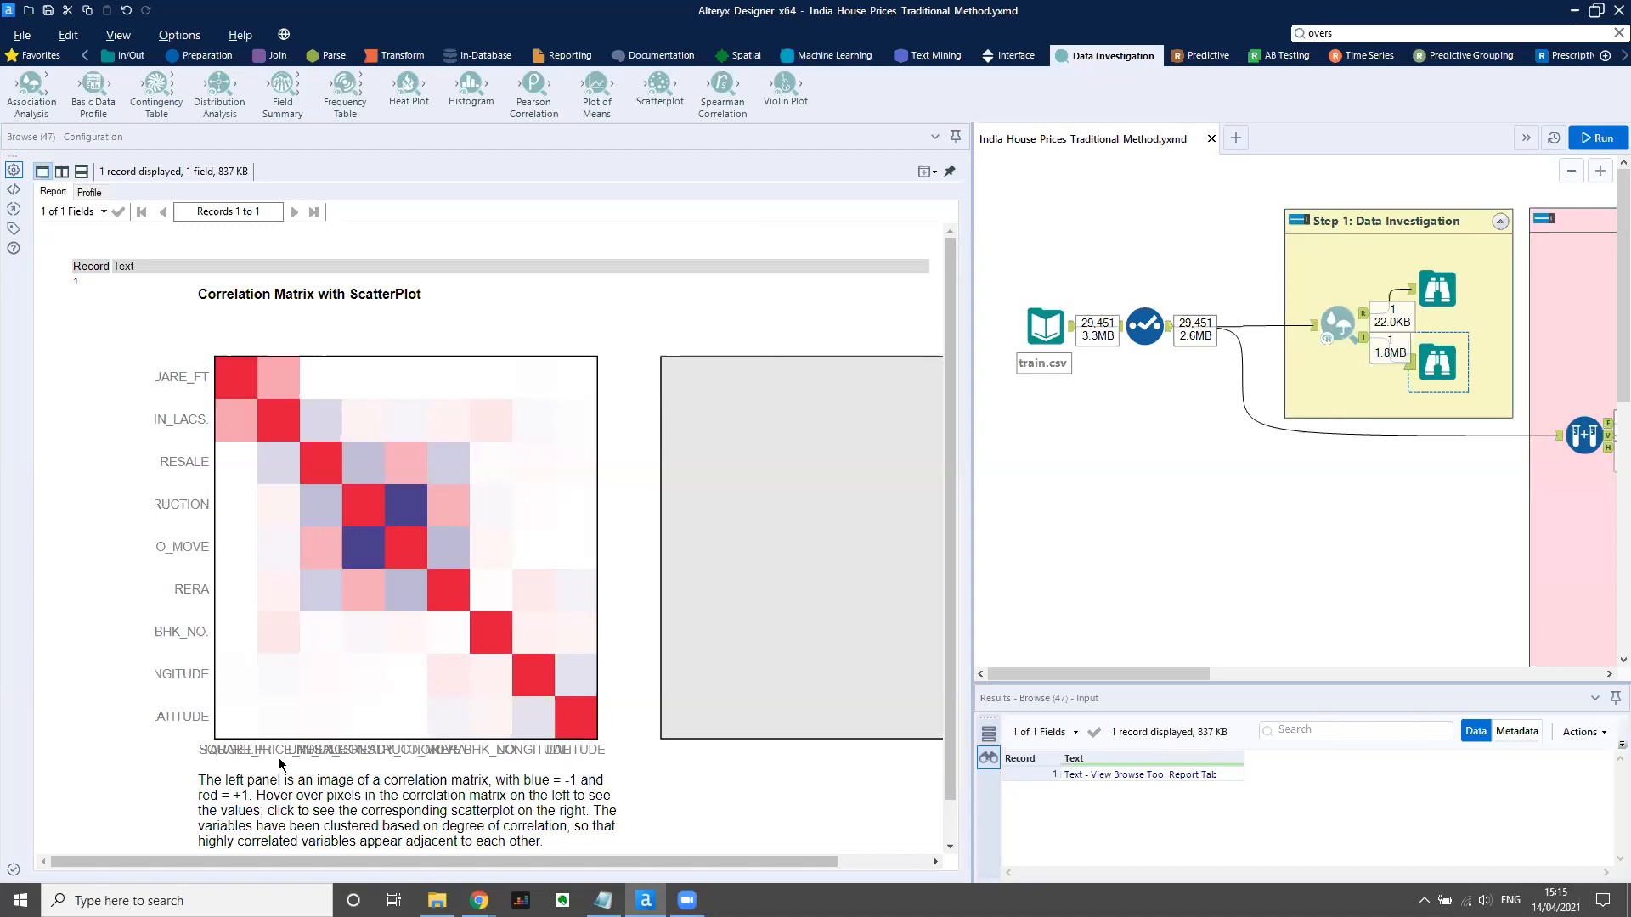
pyautogui.moveTo(240, 385)
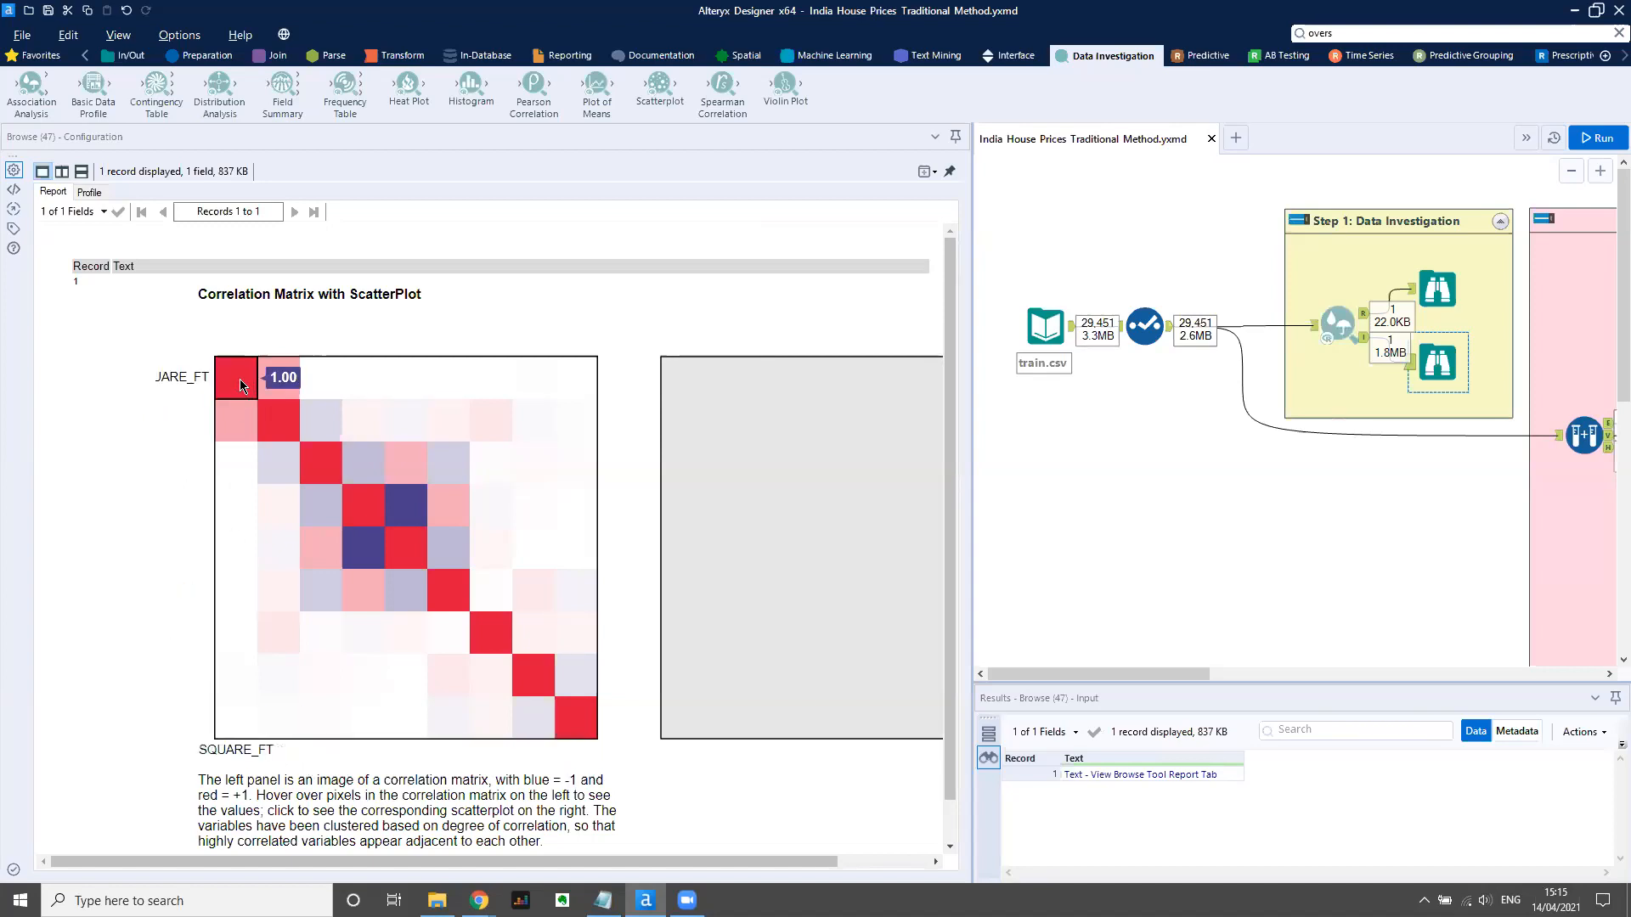
pyautogui.moveTo(583, 722)
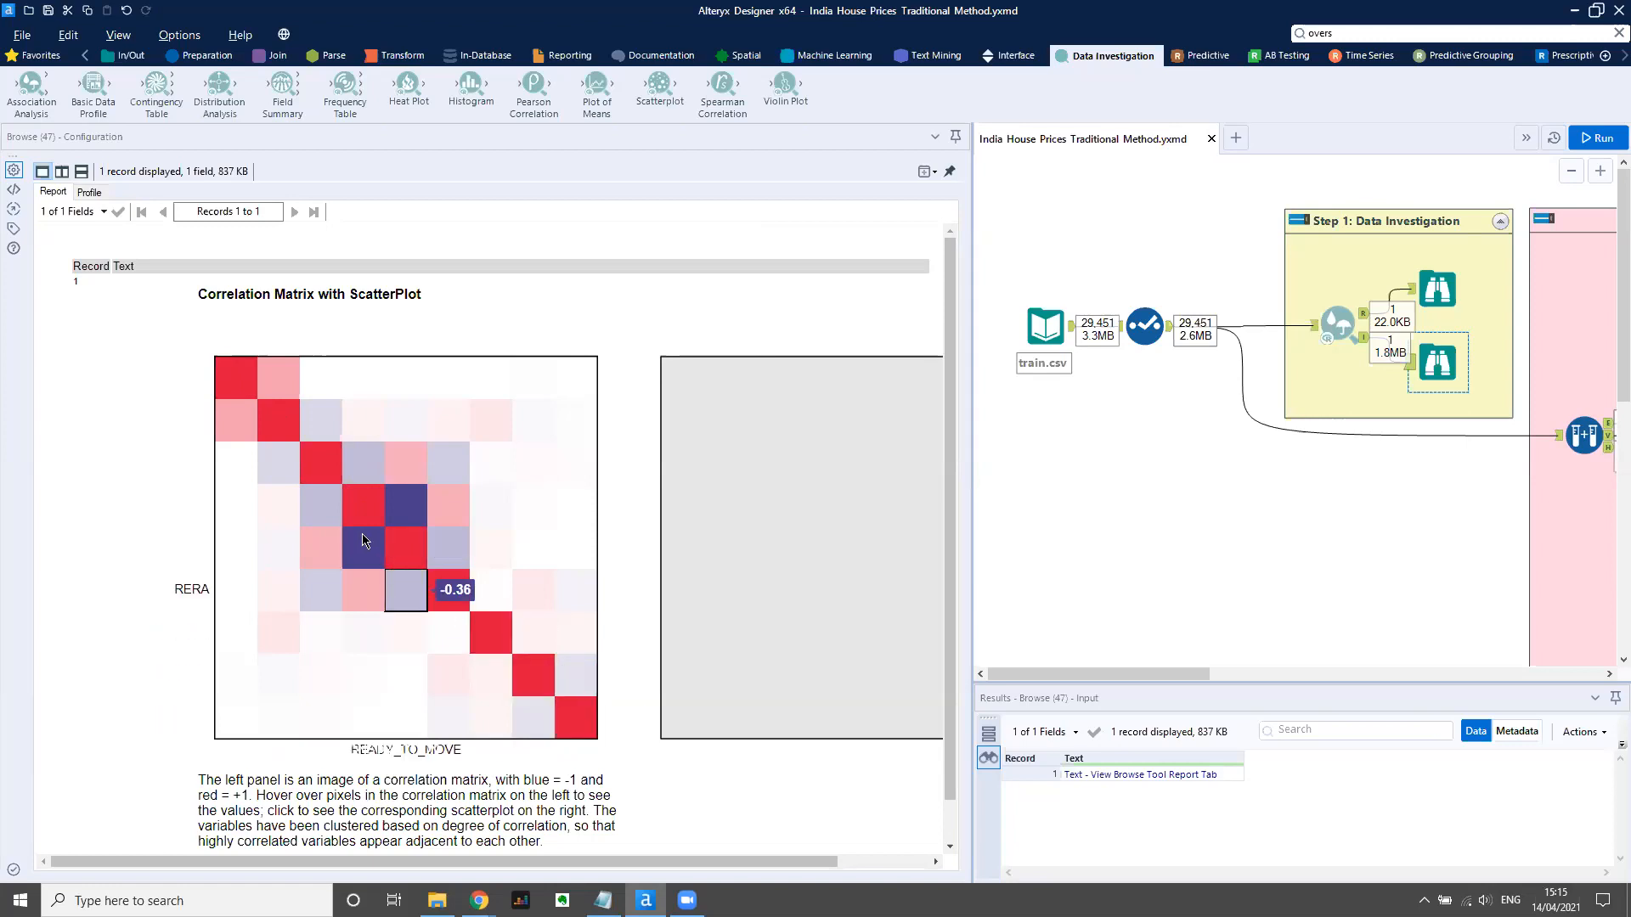
pyautogui.moveTo(291, 510)
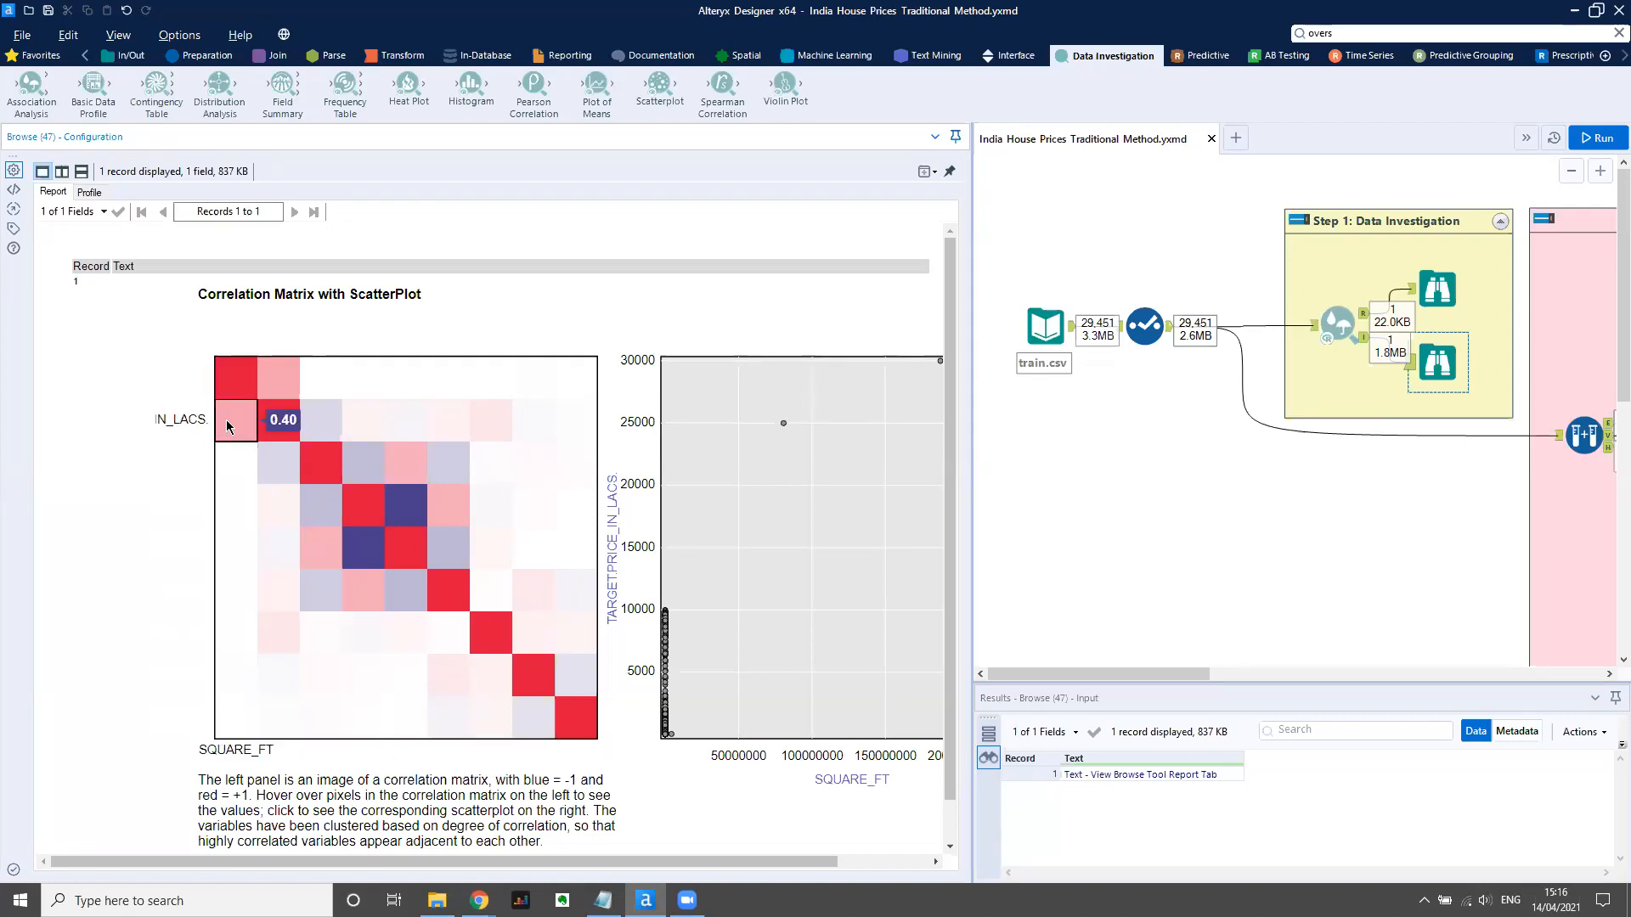
# Enlarge the workflow canvas and open the Create Samples tool's configuration in the Step 2: Model Testing container.
pyautogui.moveTo(930, 500); pyautogui.dragTo(521, 468)
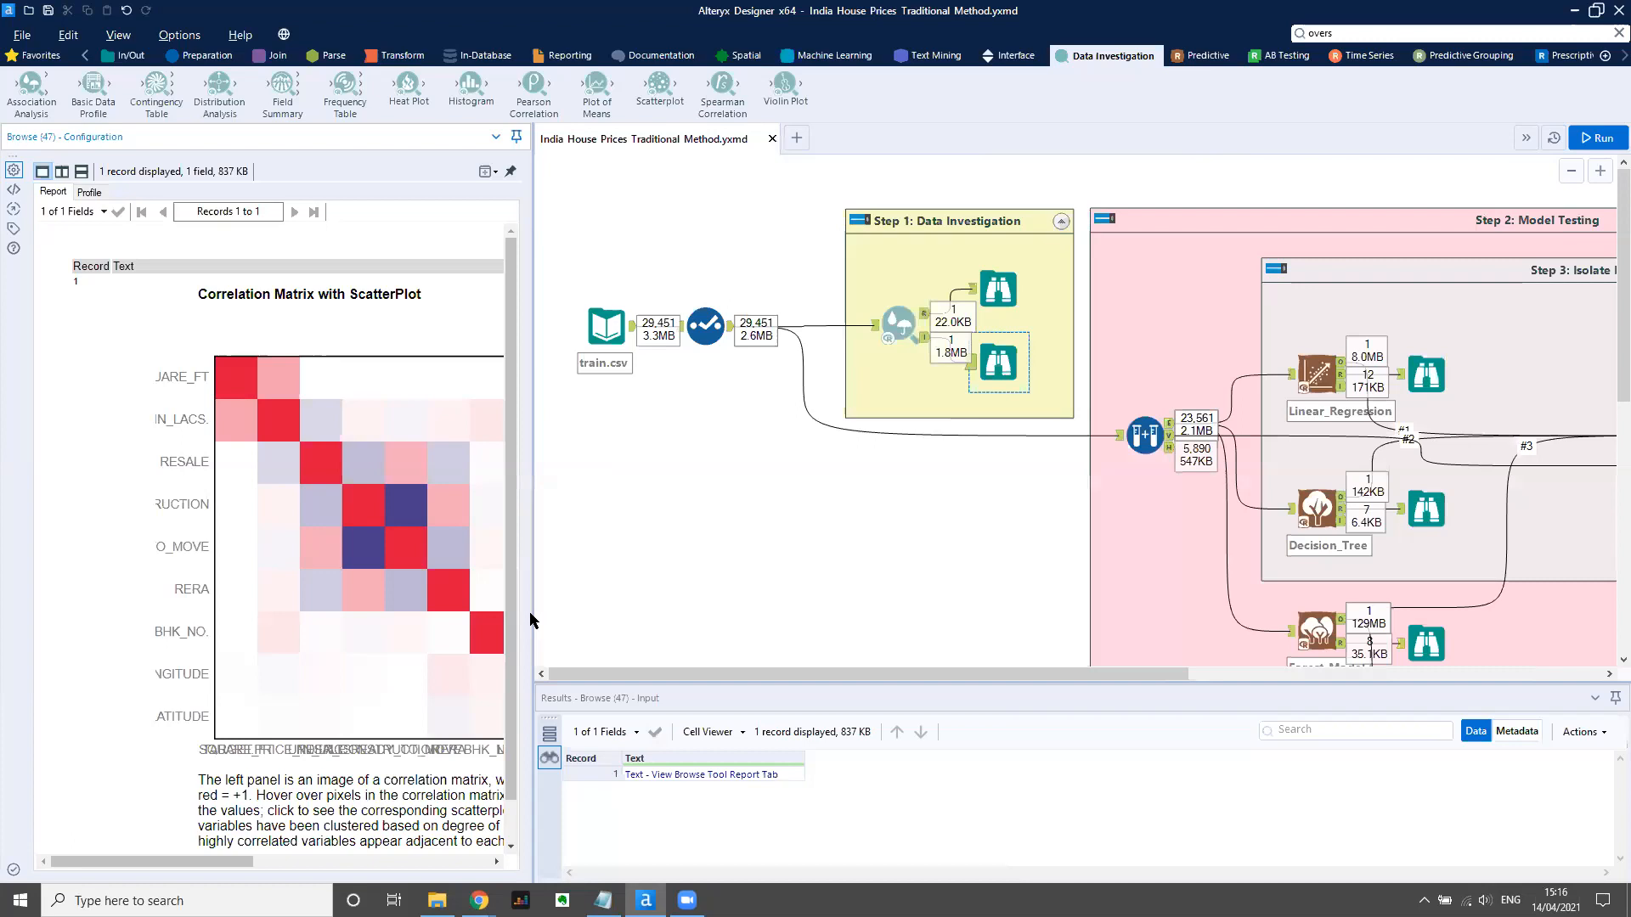
pyautogui.moveTo(533, 612); pyautogui.dragTo(403, 607)
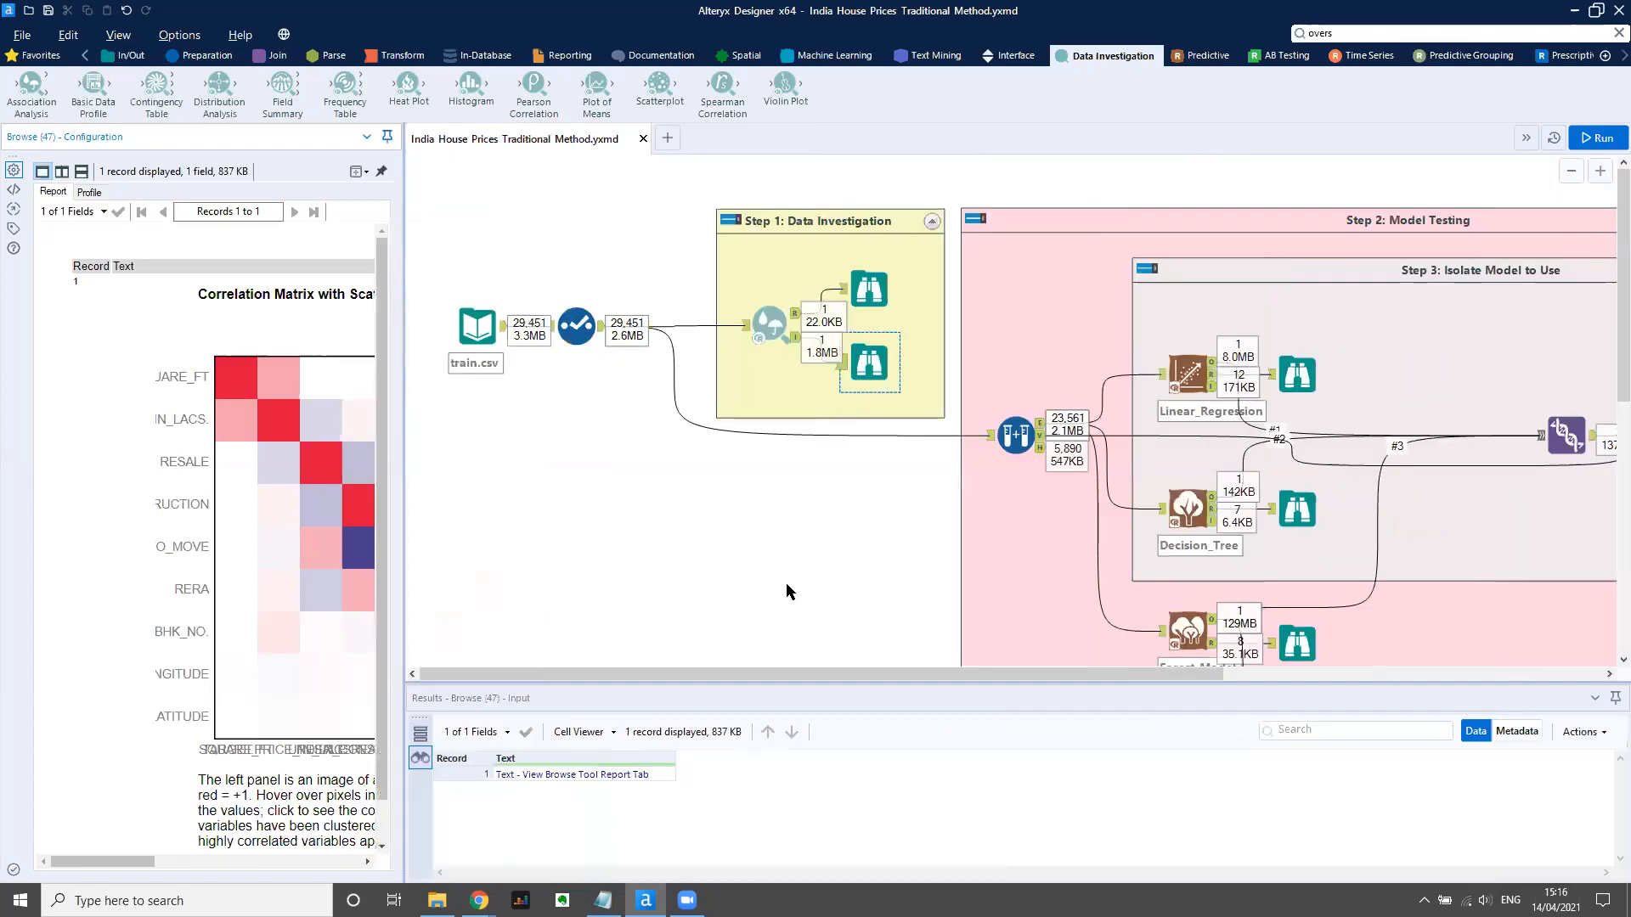
pyautogui.moveTo(839, 686); pyautogui.dragTo(943, 751)
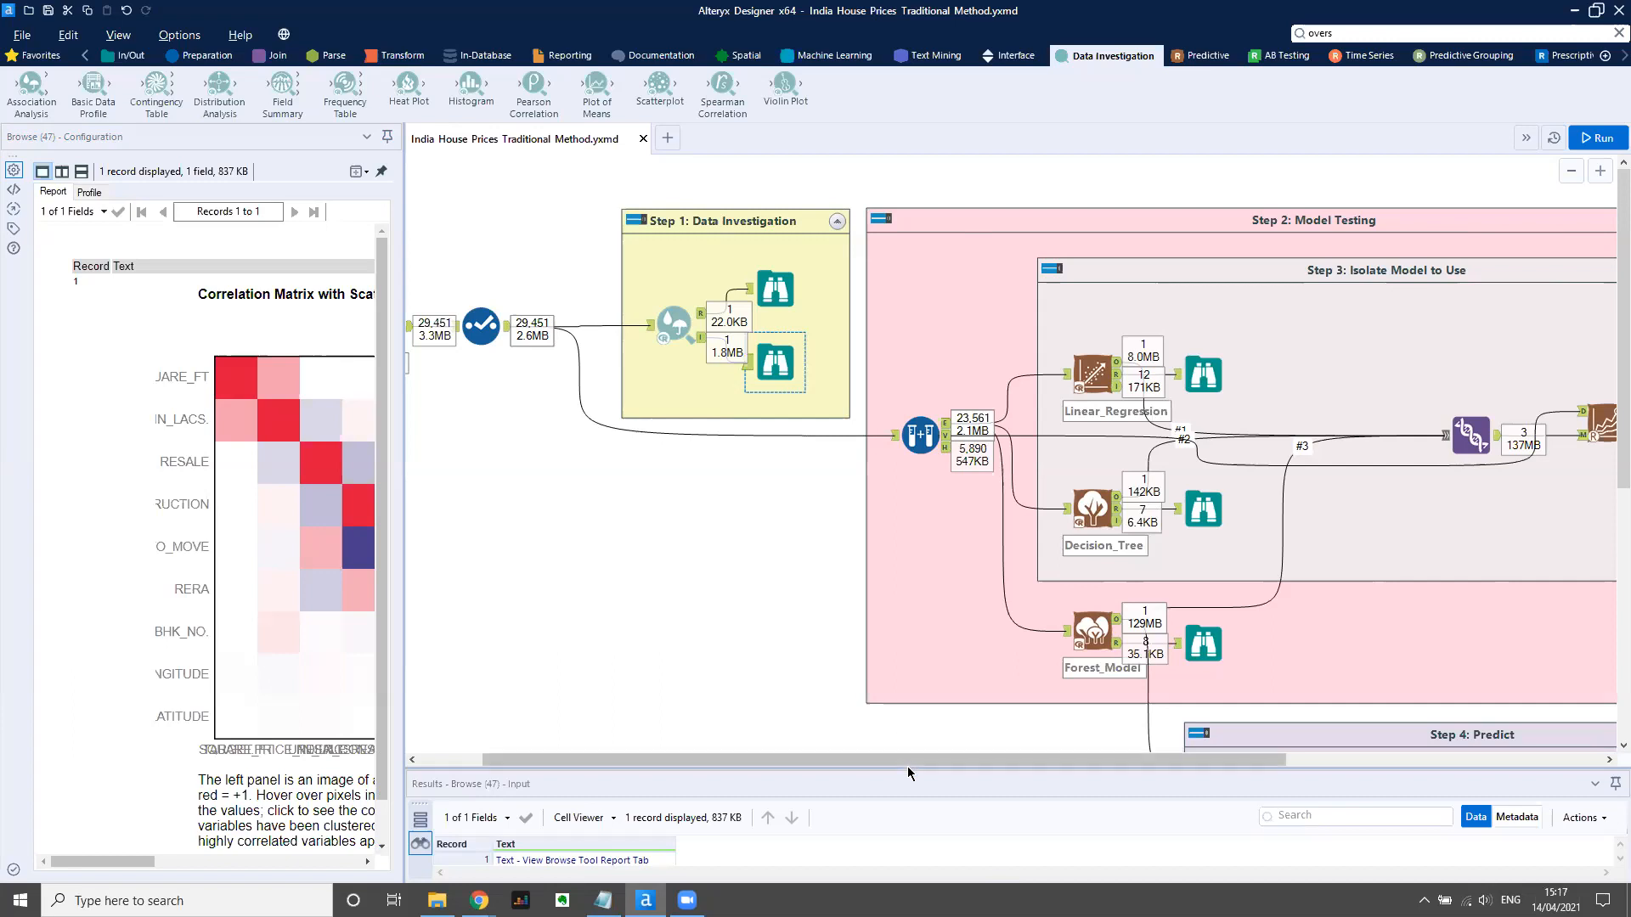
pyautogui.moveTo(910, 758); pyautogui.dragTo(1079, 760)
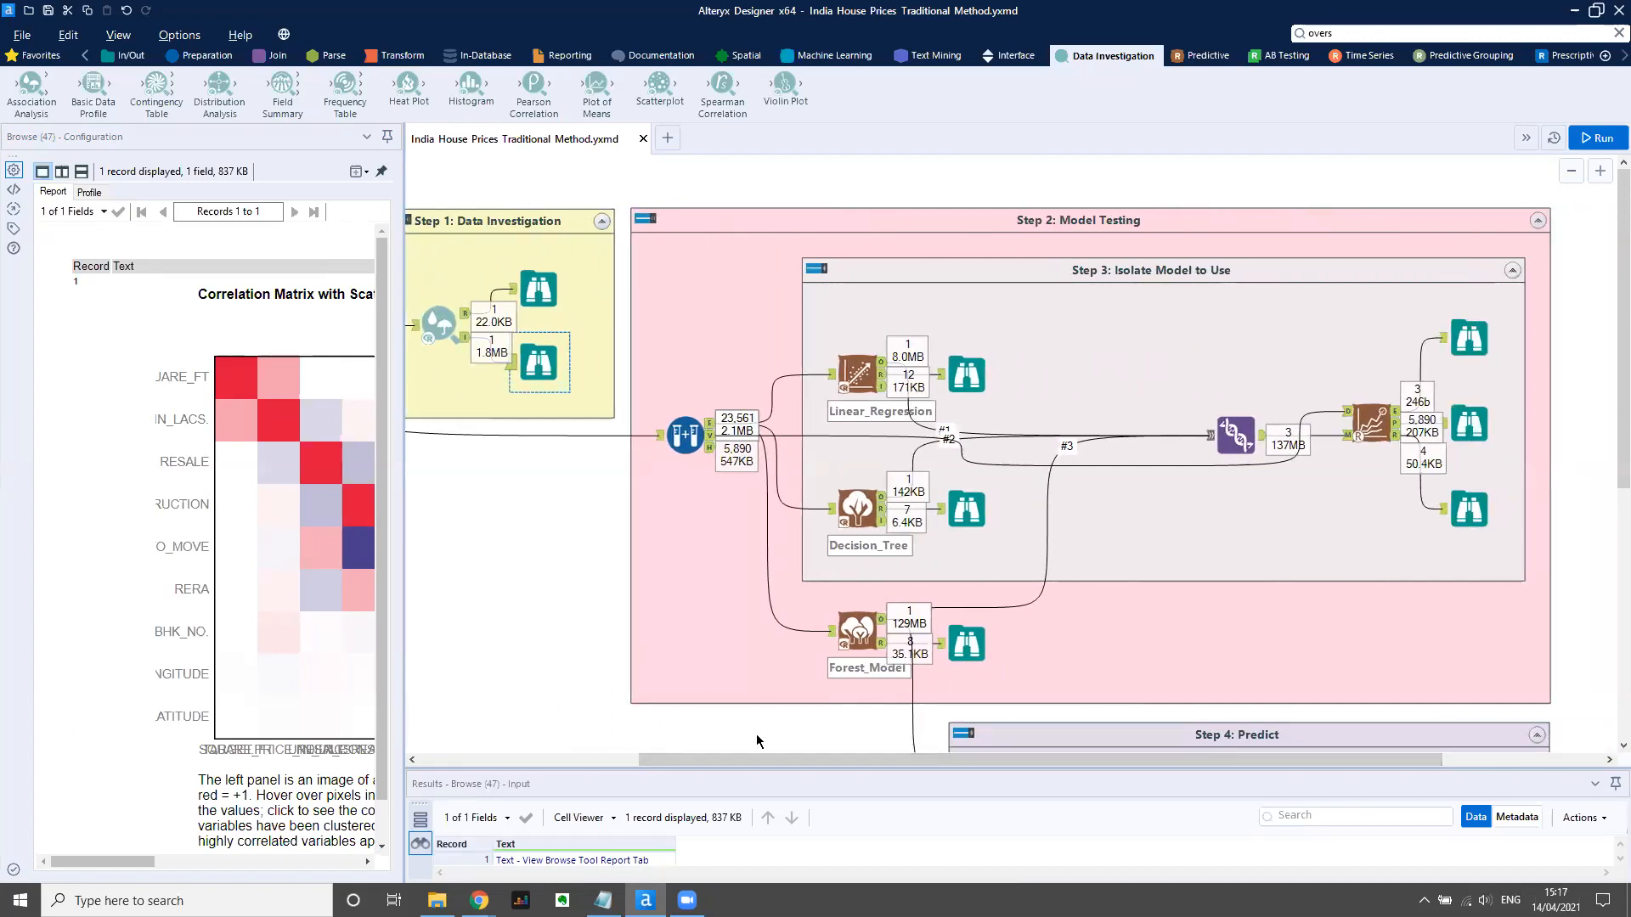
pyautogui.moveTo(704, 760); pyautogui.dragTo(558, 760)
pyautogui.click(904, 436)
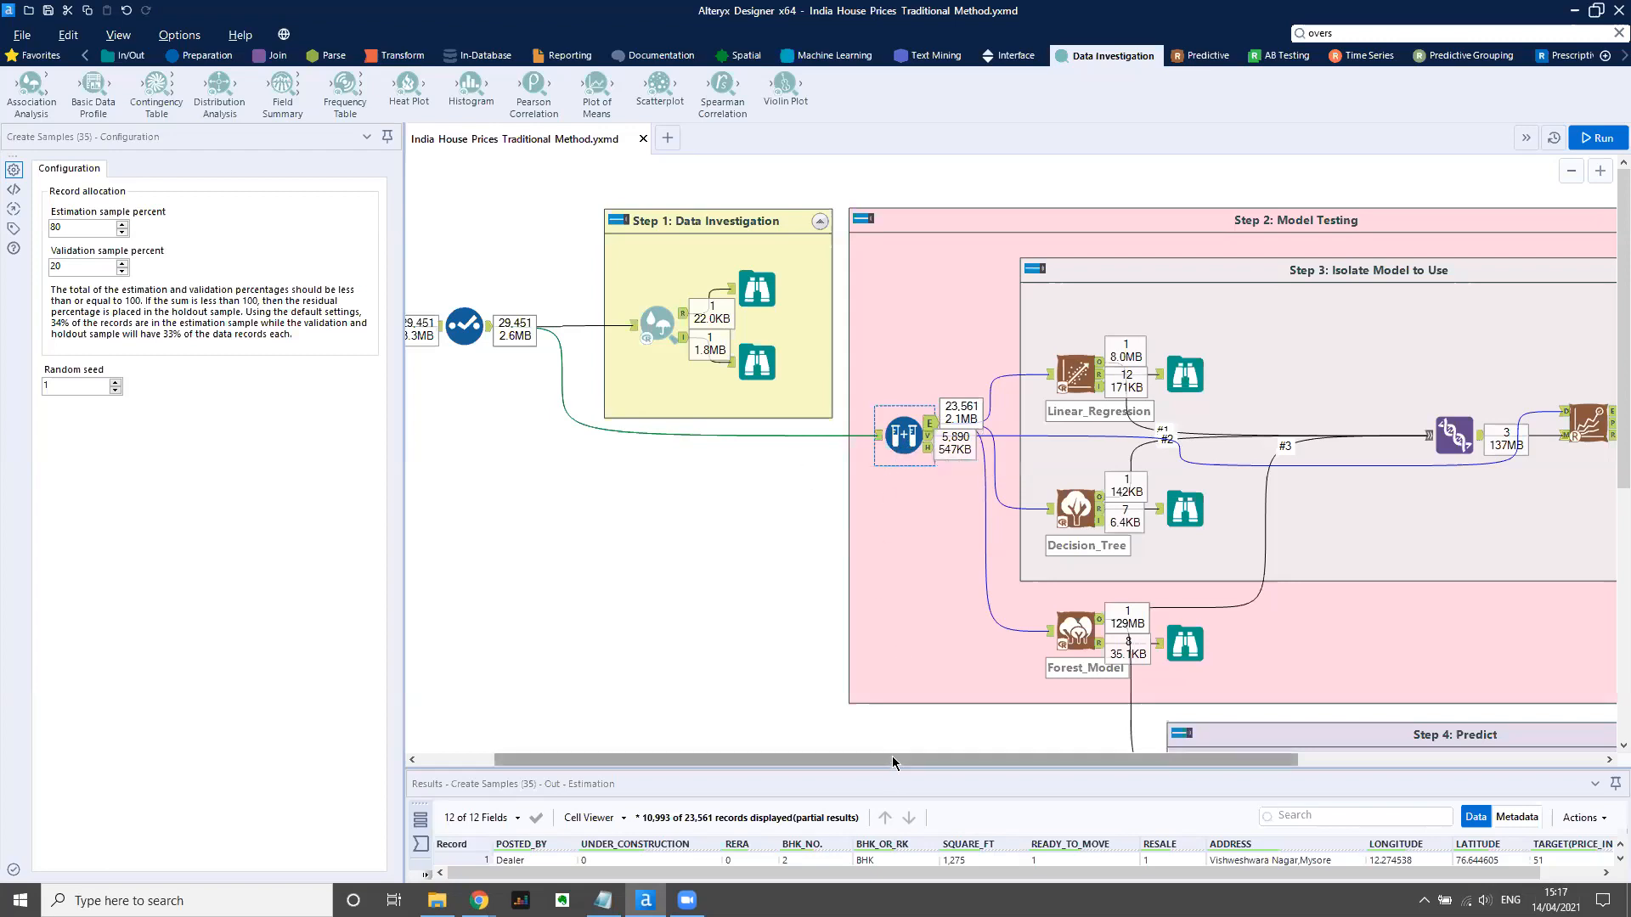
pyautogui.hotkey('alt', 'Tab')
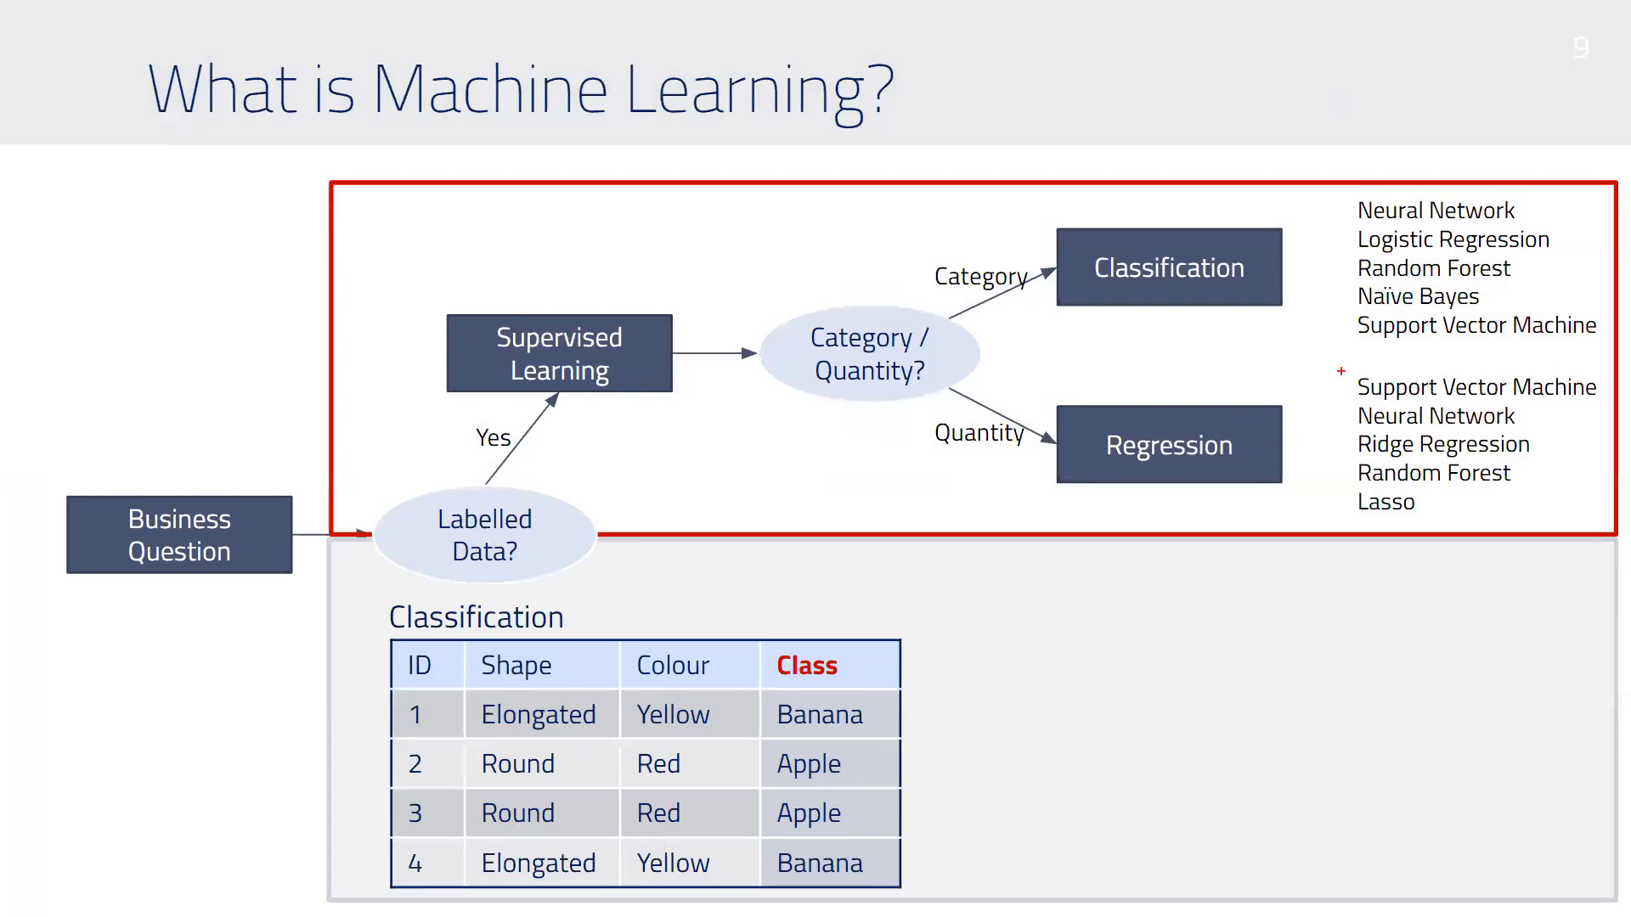
pyautogui.moveTo(1341, 369)
pyautogui.mouseDown()
pyautogui.moveTo(1508, 542)
pyautogui.moveTo(1602, 517)
pyautogui.mouseUp()
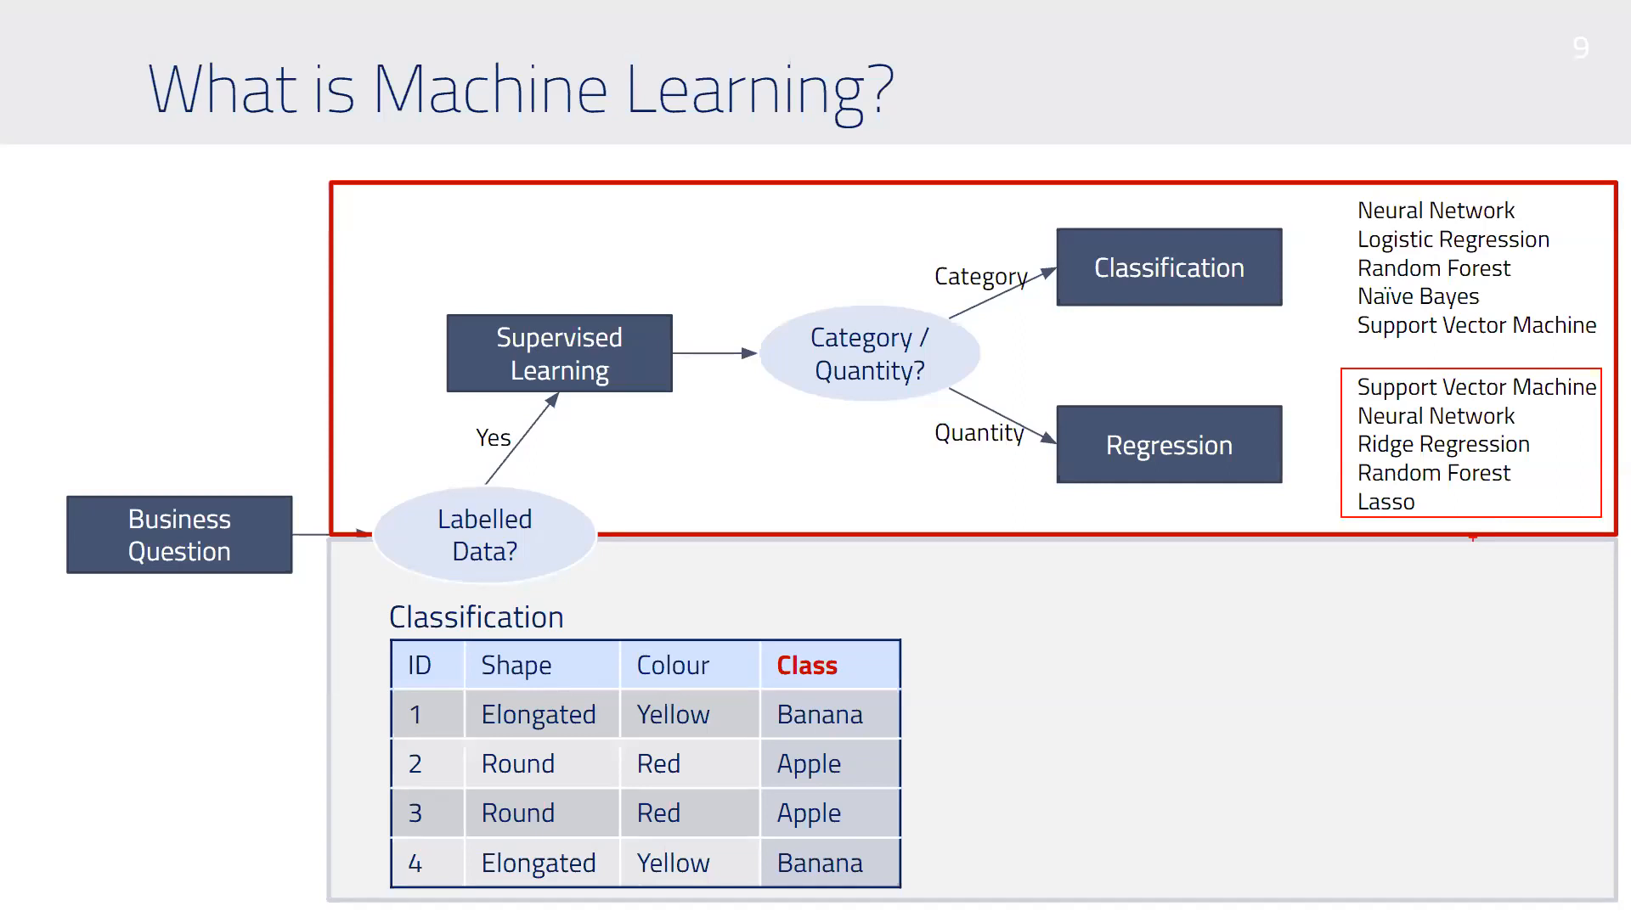
pyautogui.press('Escape')
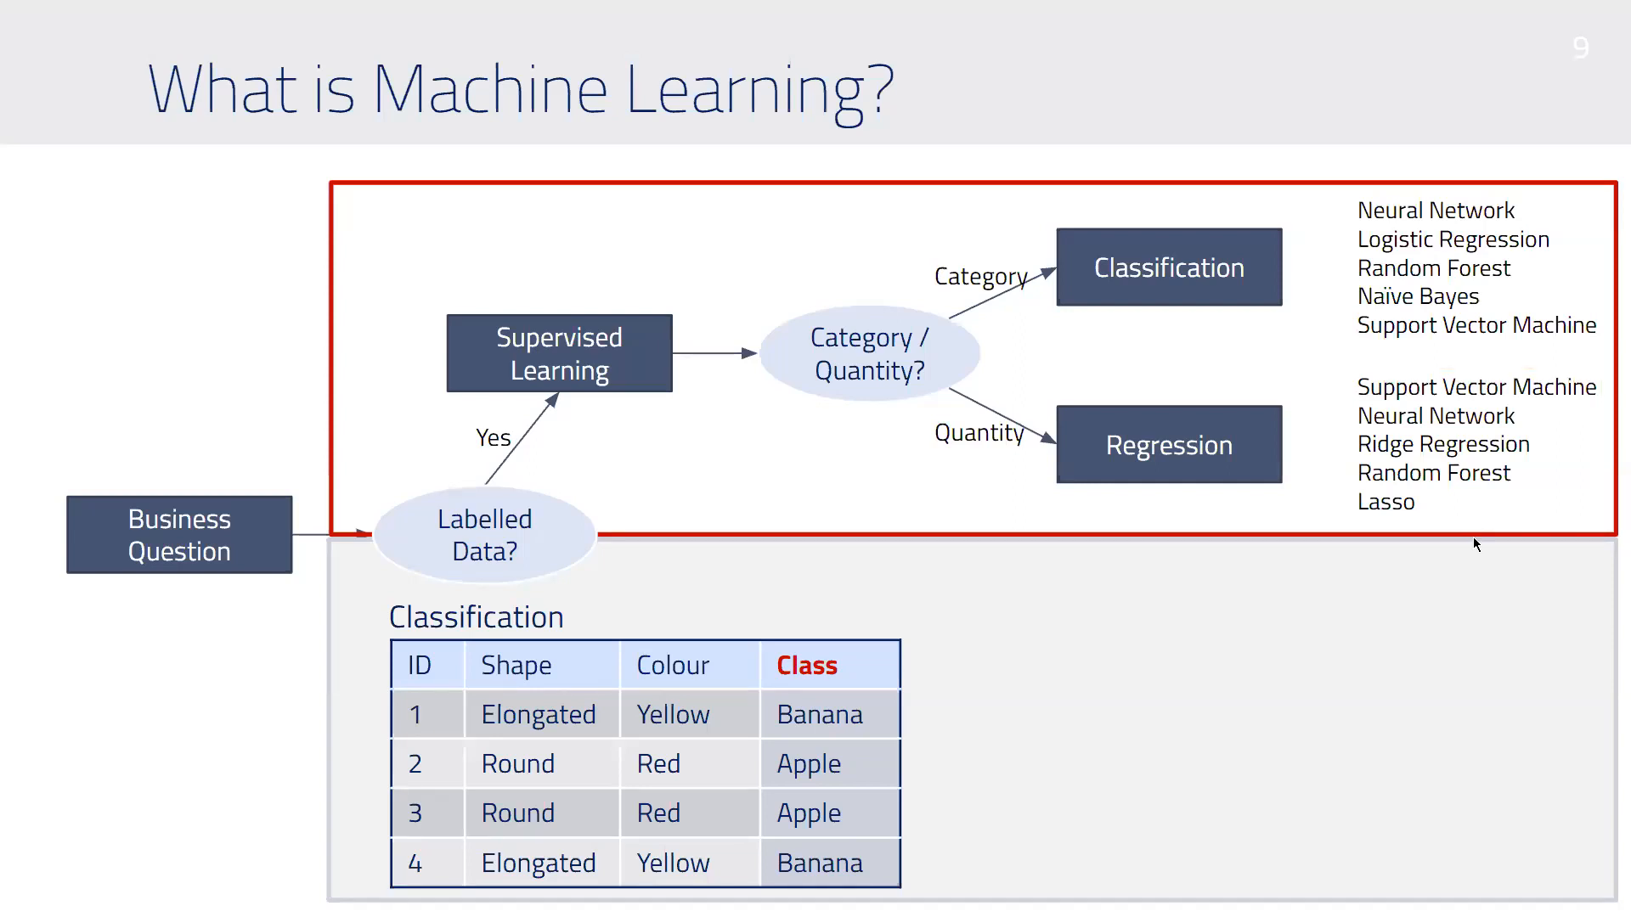
pyautogui.hotkey('alt', 'Tab')
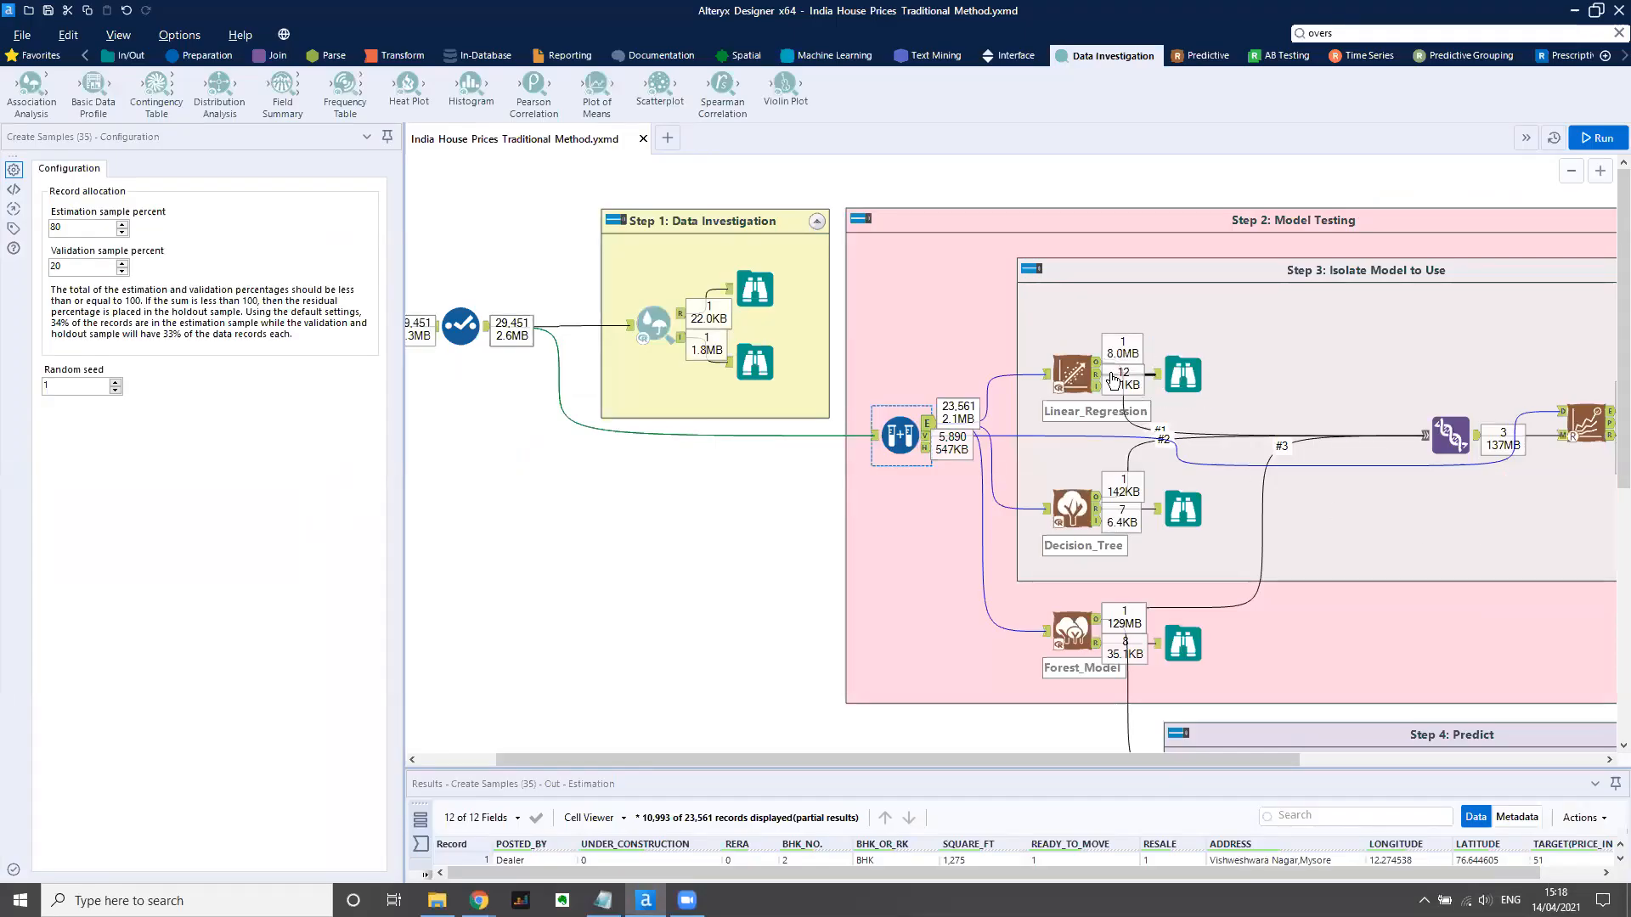
# Look over the Linear_Regression, Decision_Tree and Forest_Model tools connected to the Create Samples output.
pyautogui.click(1076, 364)
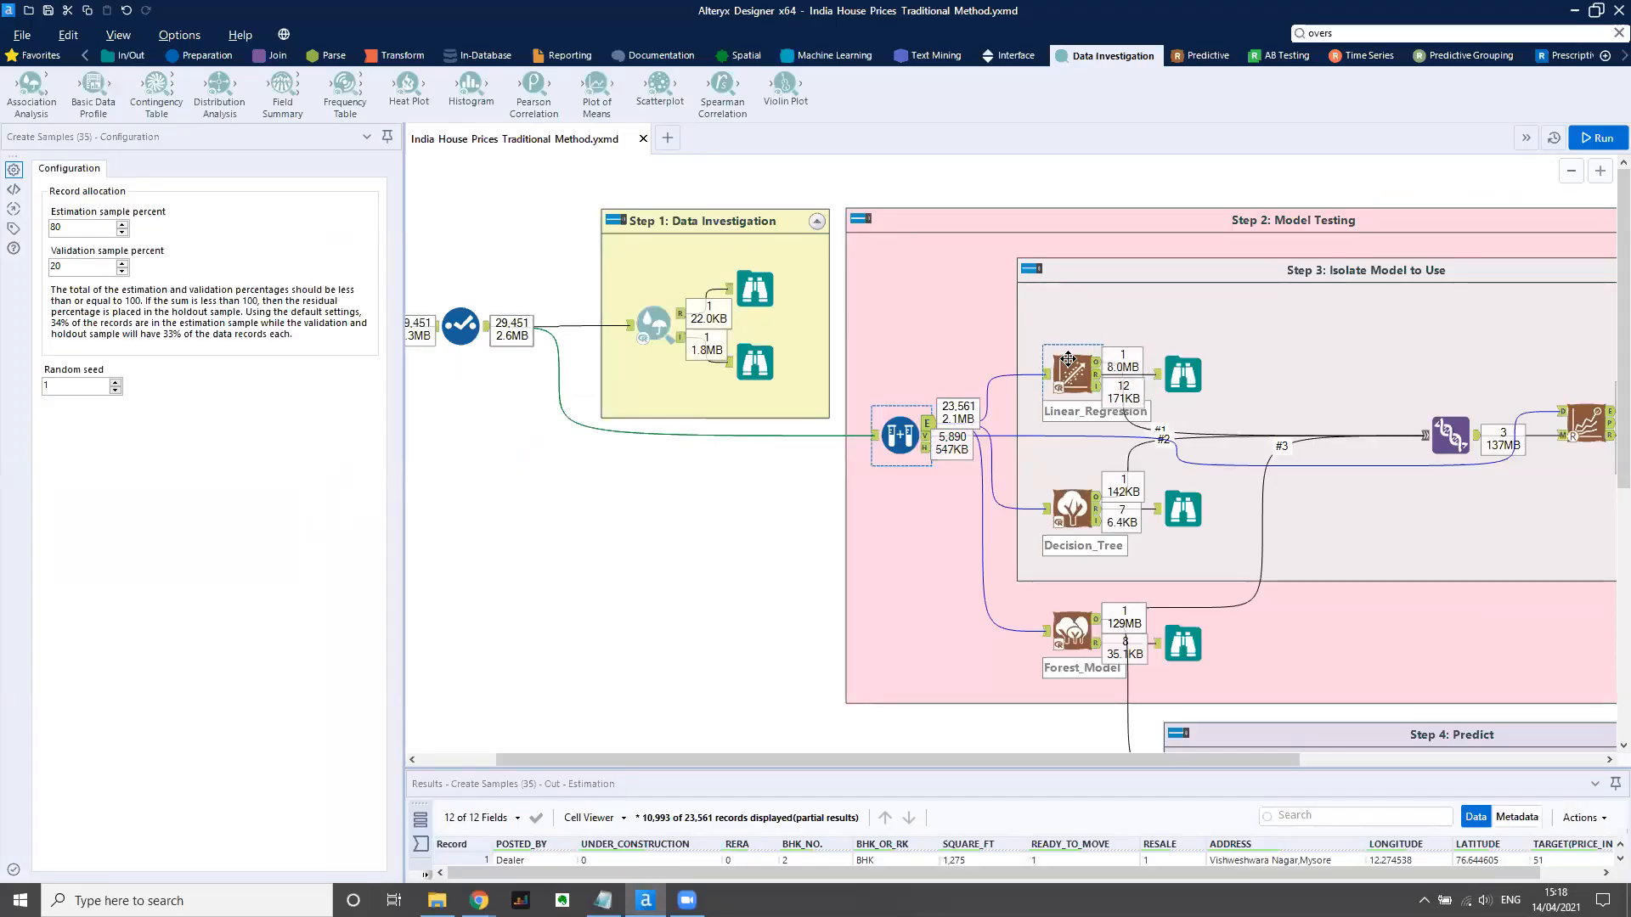
pyautogui.click(1062, 502)
pyautogui.click(1063, 636)
# Open the Model Comparison Report in the lowest Browse tool of Step 3 and enlarge it to show all fit and error measures.
pyautogui.moveTo(1055, 762); pyautogui.dragTo(1149, 757)
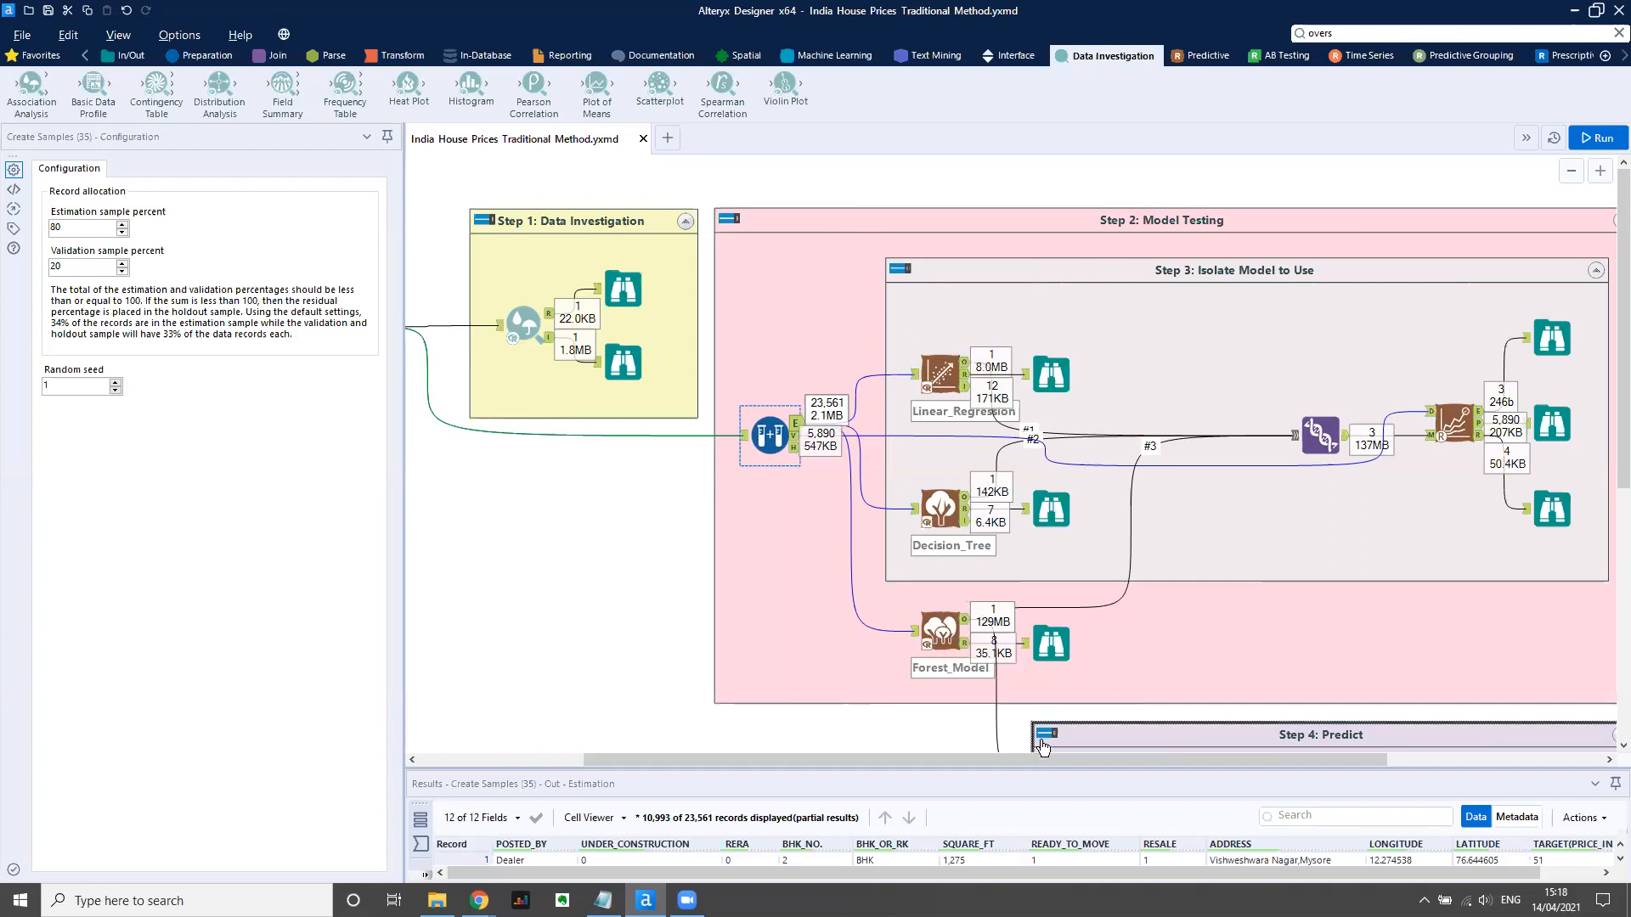
pyautogui.moveTo(1038, 759); pyautogui.dragTo(1151, 761)
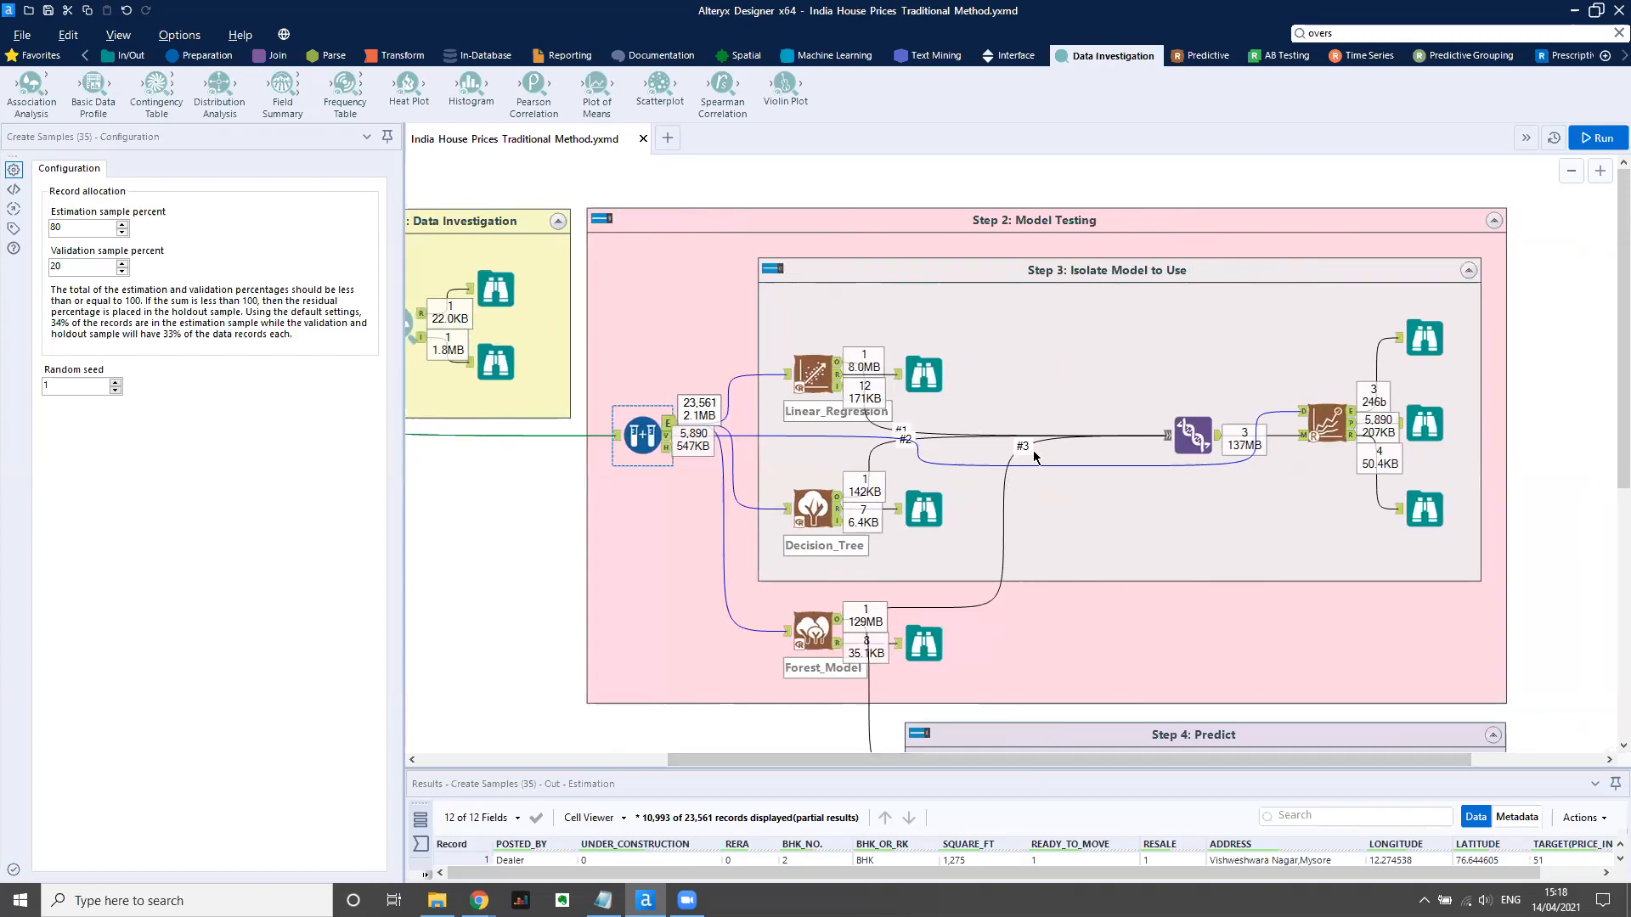
pyautogui.click(1322, 420)
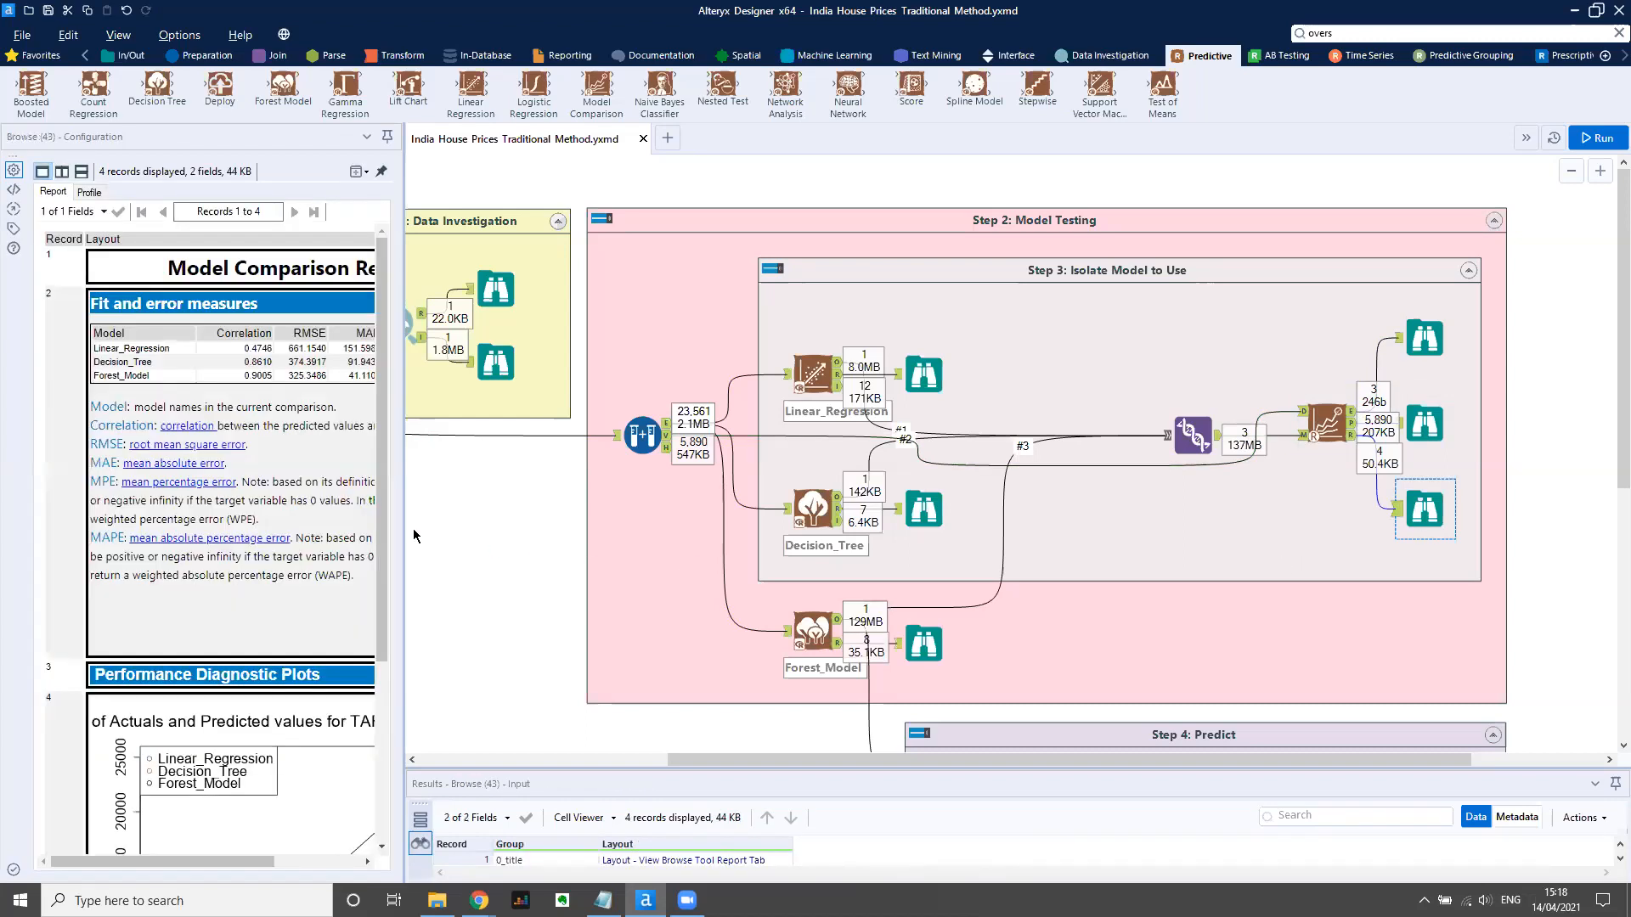
pyautogui.moveTo(405, 543); pyautogui.dragTo(858, 544)
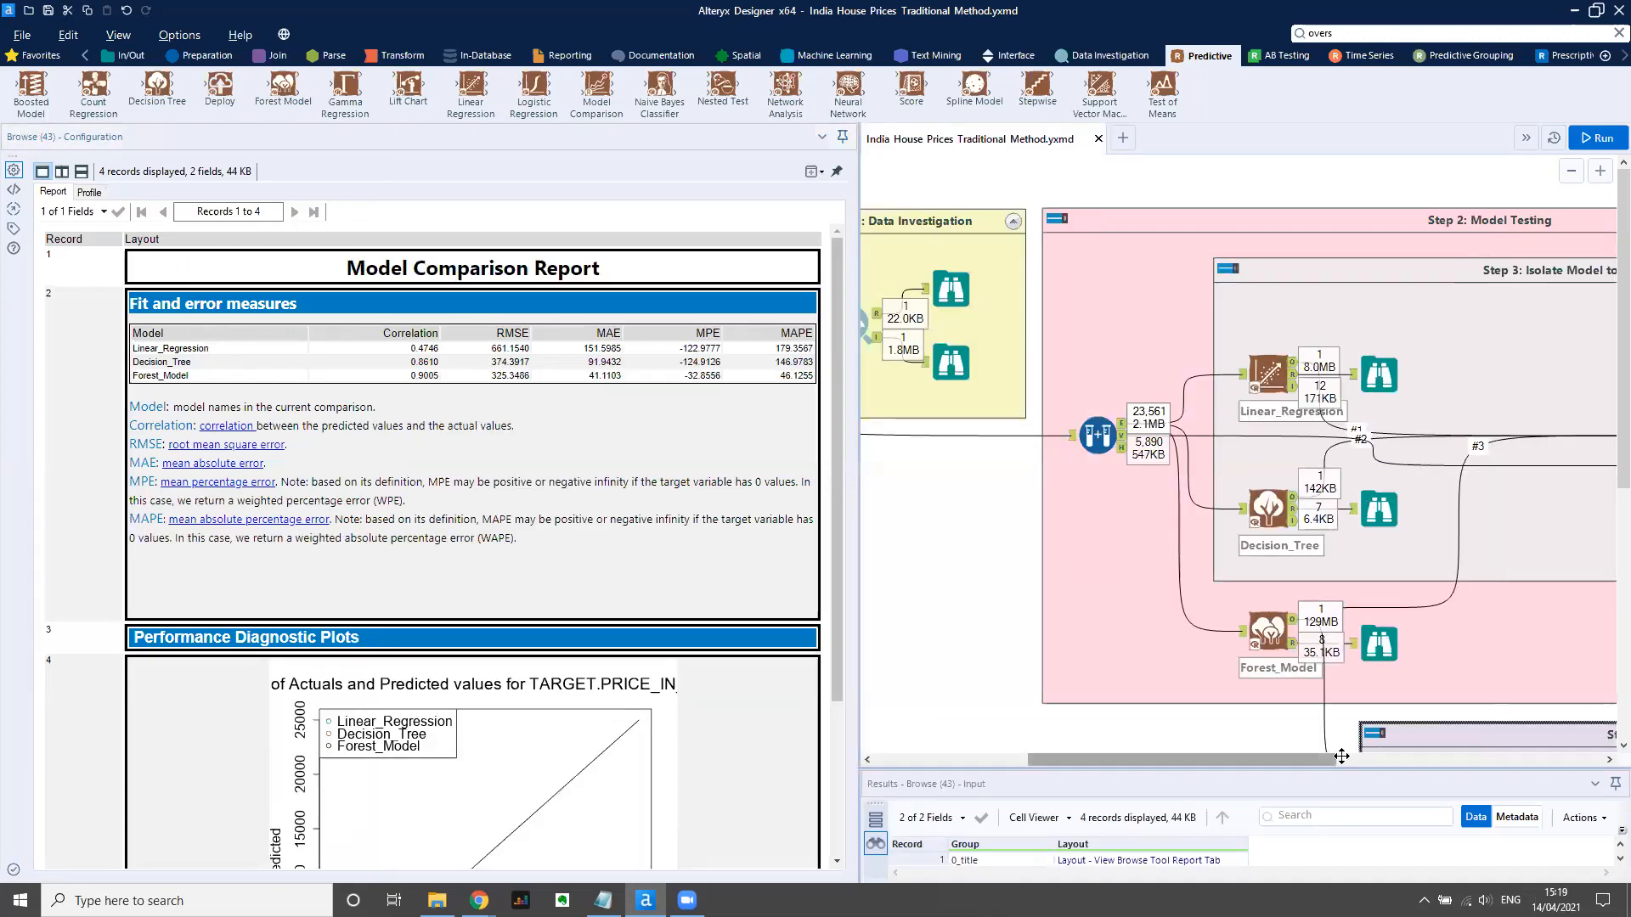
# Compare the Correlation and RMSE values of Linear_Regression, Decision_Tree and Forest_Model in the Model Comparison Report.
pyautogui.moveTo(1342, 756); pyautogui.dragTo(1525, 756)
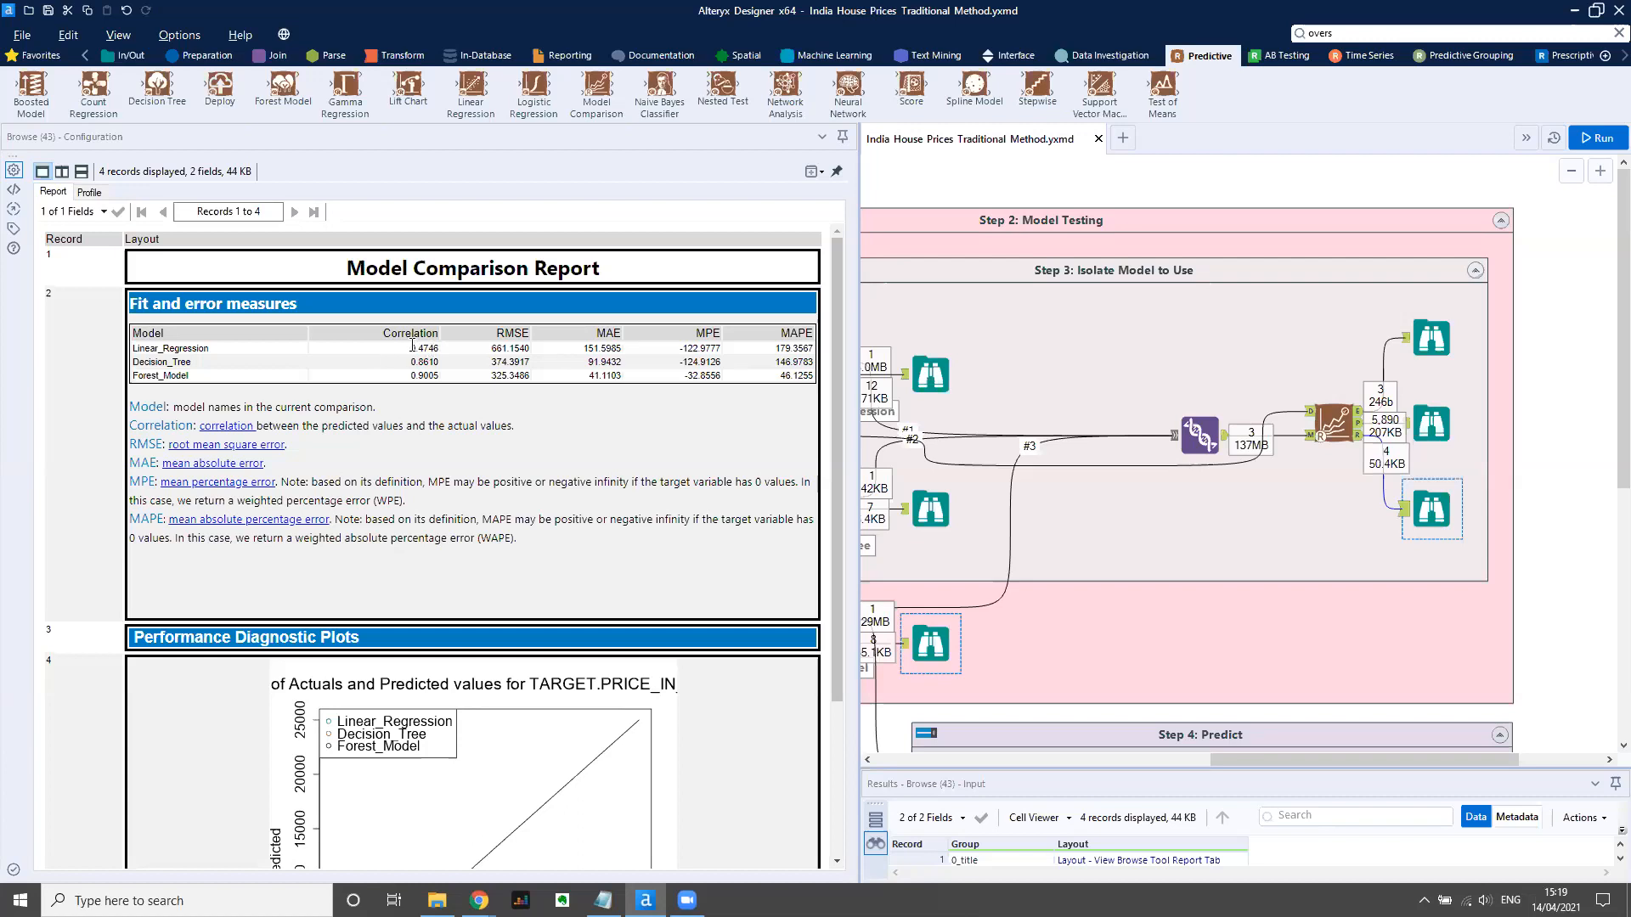
pyautogui.moveTo(410, 347); pyautogui.dragTo(439, 348)
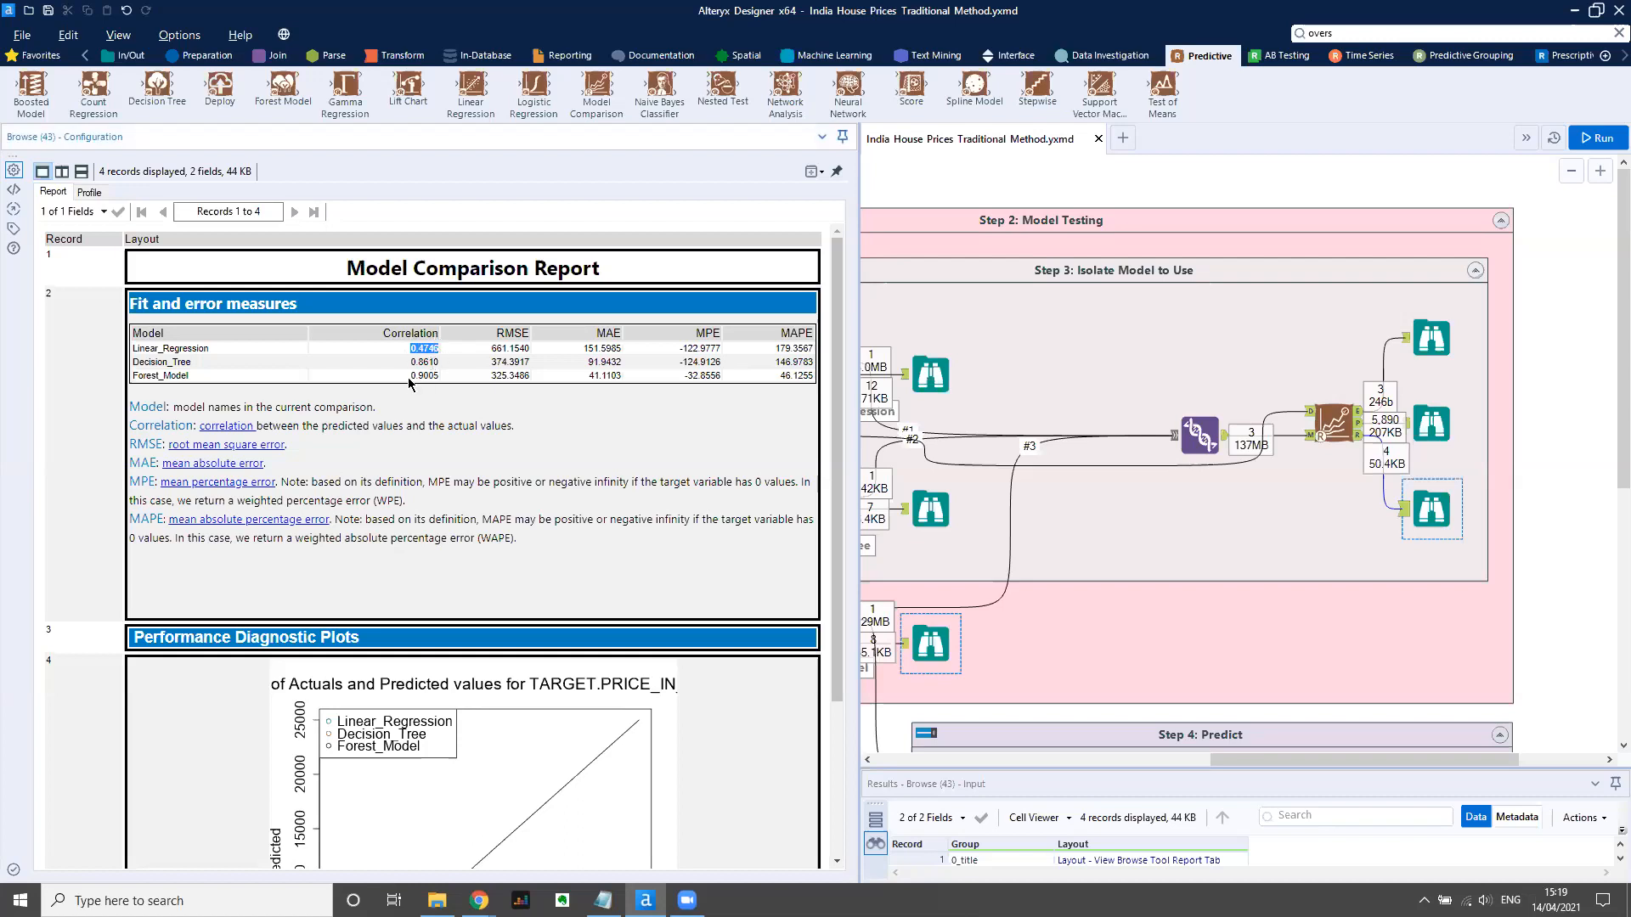
pyautogui.click(415, 364)
pyautogui.moveTo(493, 377)
pyautogui.mouseDown()
pyautogui.moveTo(532, 379)
pyautogui.moveTo(515, 388)
pyautogui.mouseUp()
pyautogui.click(487, 385)
pyautogui.moveTo(490, 376); pyautogui.dragTo(523, 375)
# Widen the canvas, select the test.csv input in Step 4: Predict and examine its records across all fields in enlarged results.
pyautogui.moveTo(861, 558); pyautogui.dragTo(441, 558)
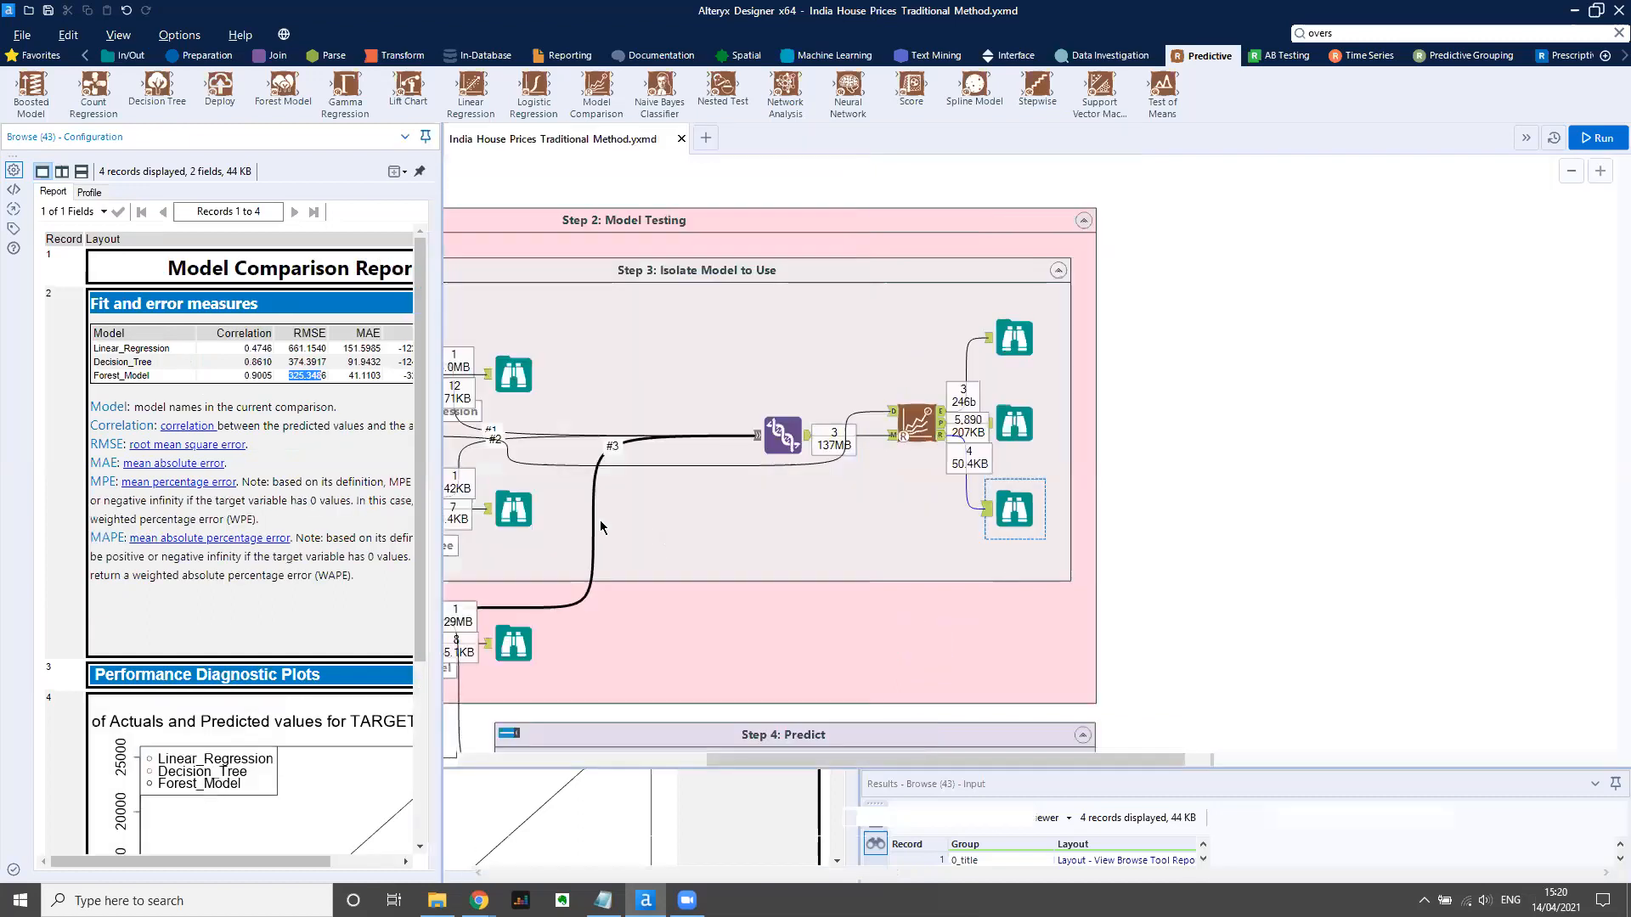
pyautogui.moveTo(874, 758); pyautogui.dragTo(739, 757)
pyautogui.scroll(-4, 732, 647)
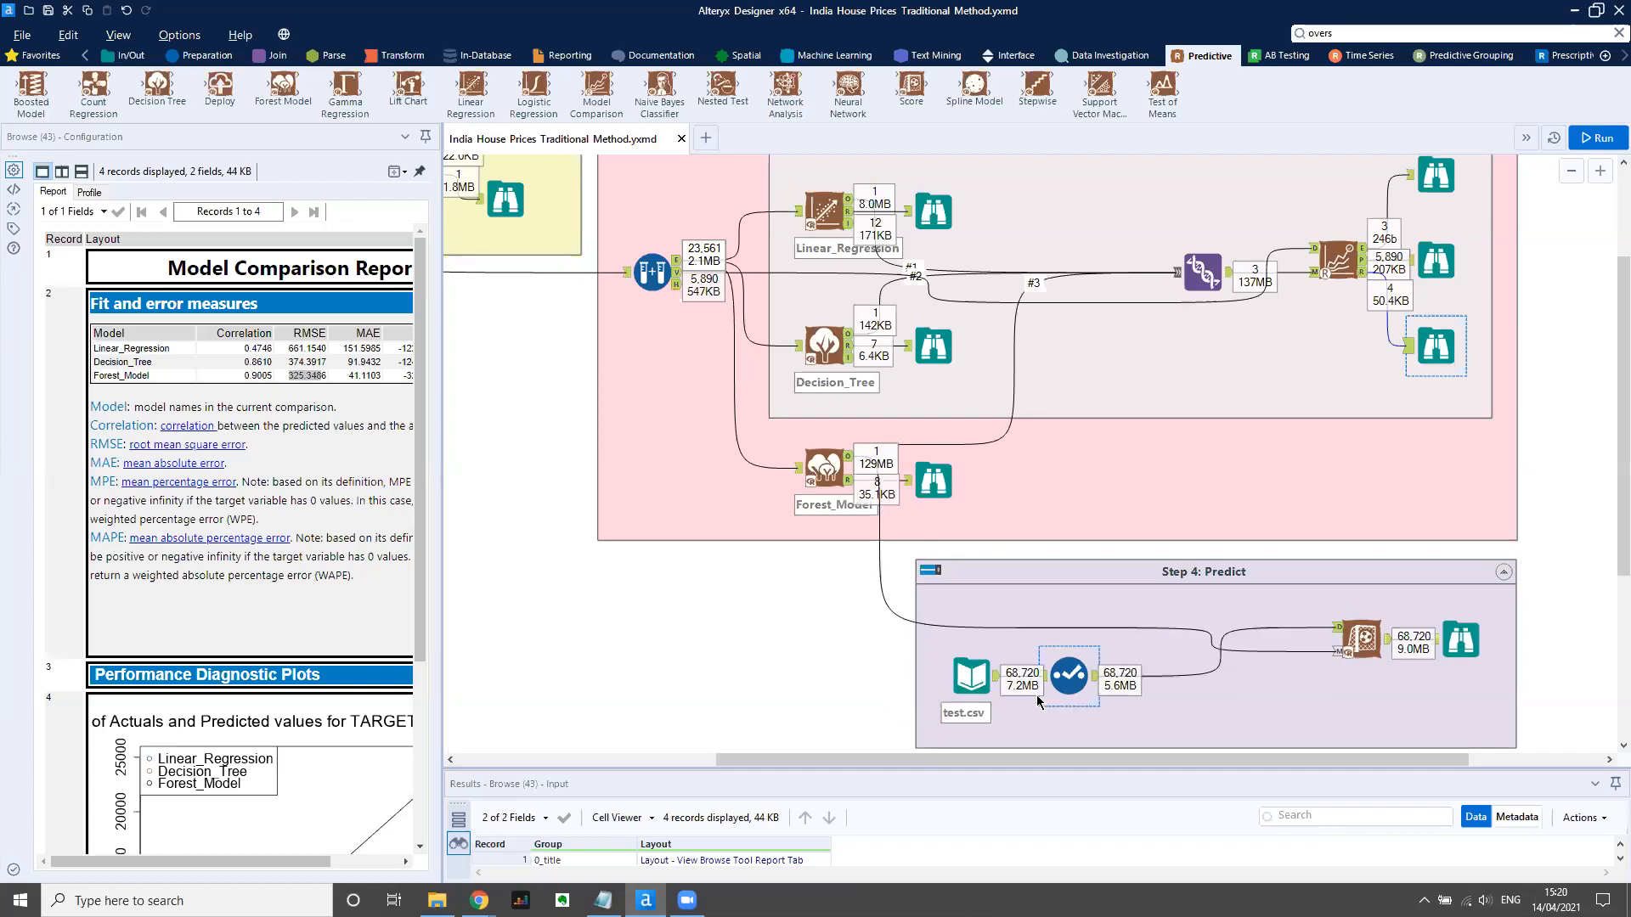
pyautogui.click(968, 687)
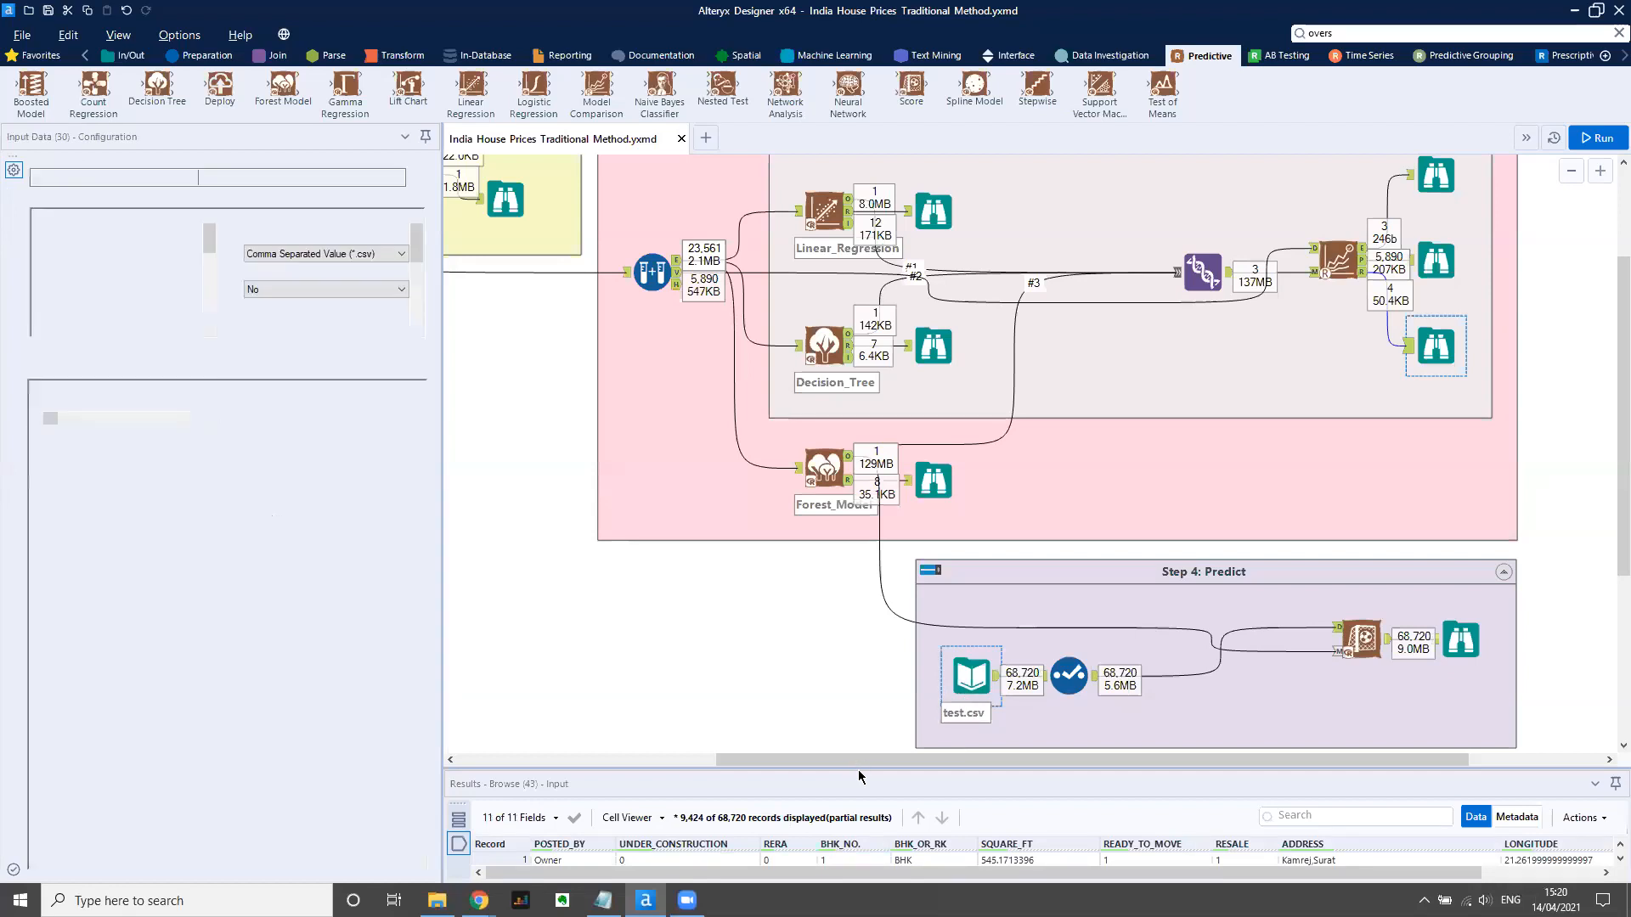
pyautogui.moveTo(857, 769); pyautogui.dragTo(883, 488)
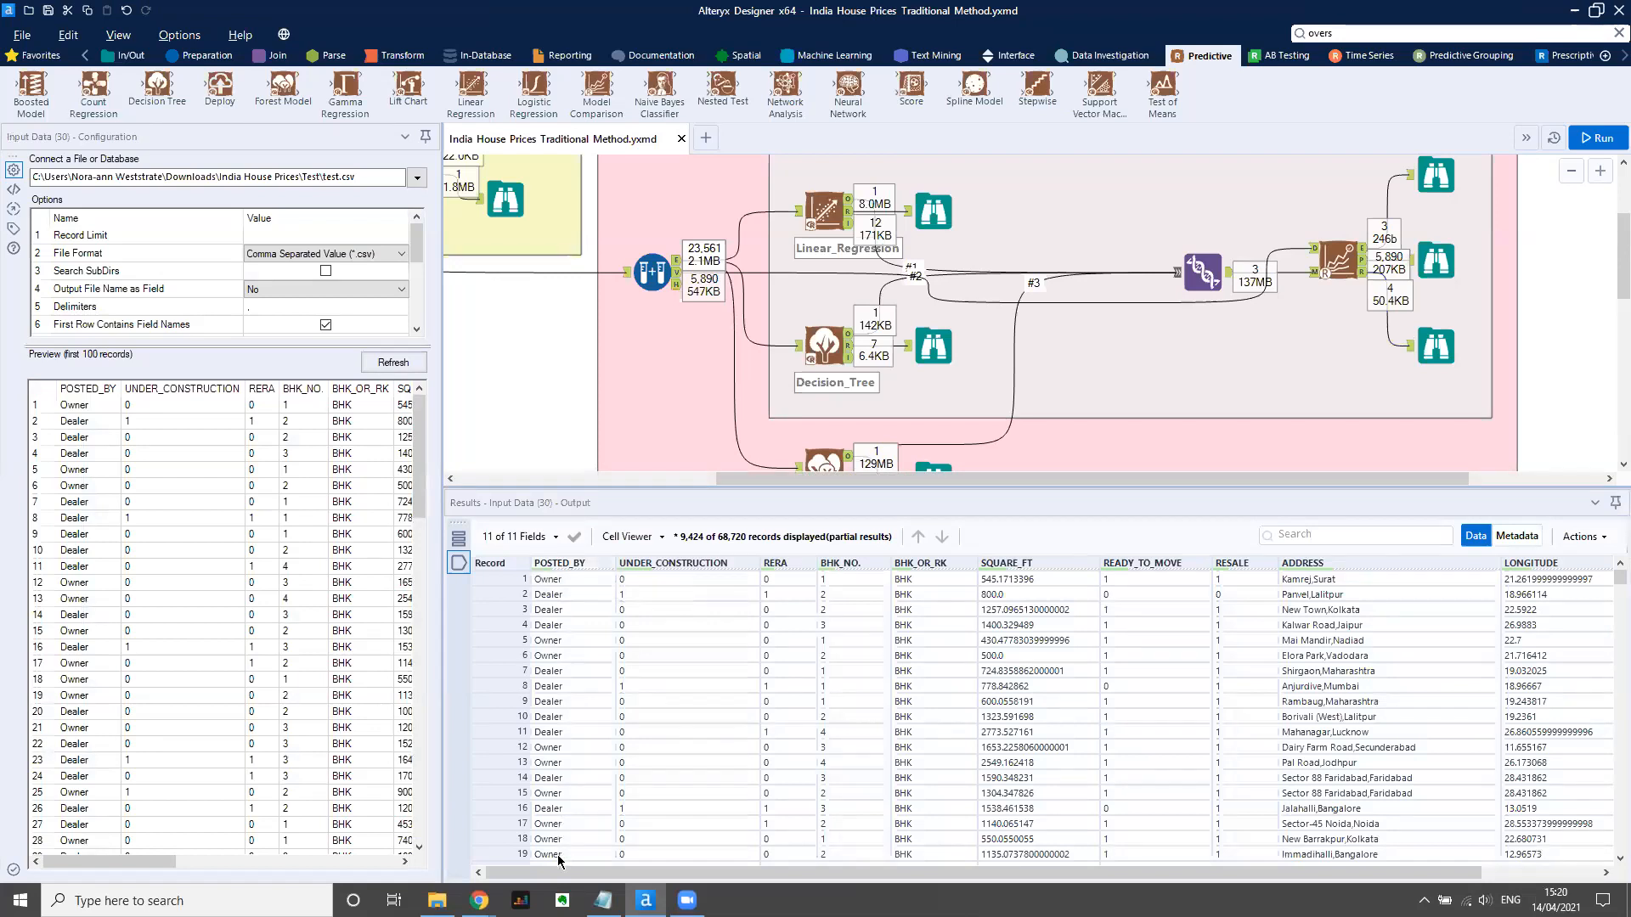
pyautogui.moveTo(559, 873); pyautogui.dragTo(533, 792)
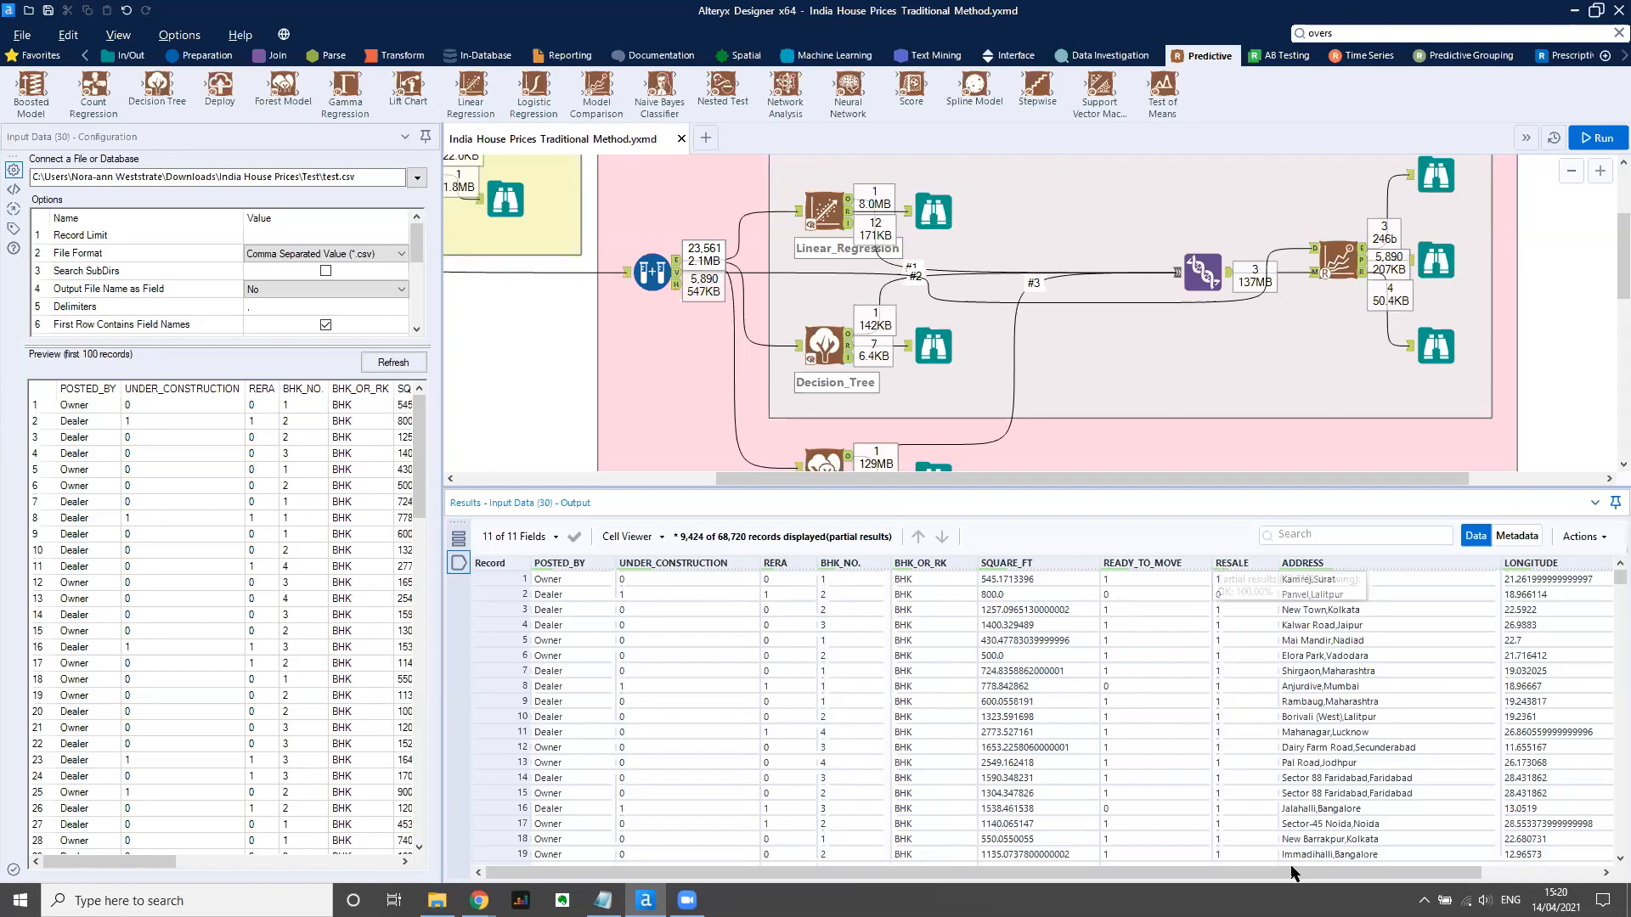
pyautogui.moveTo(1293, 872); pyautogui.dragTo(1412, 873)
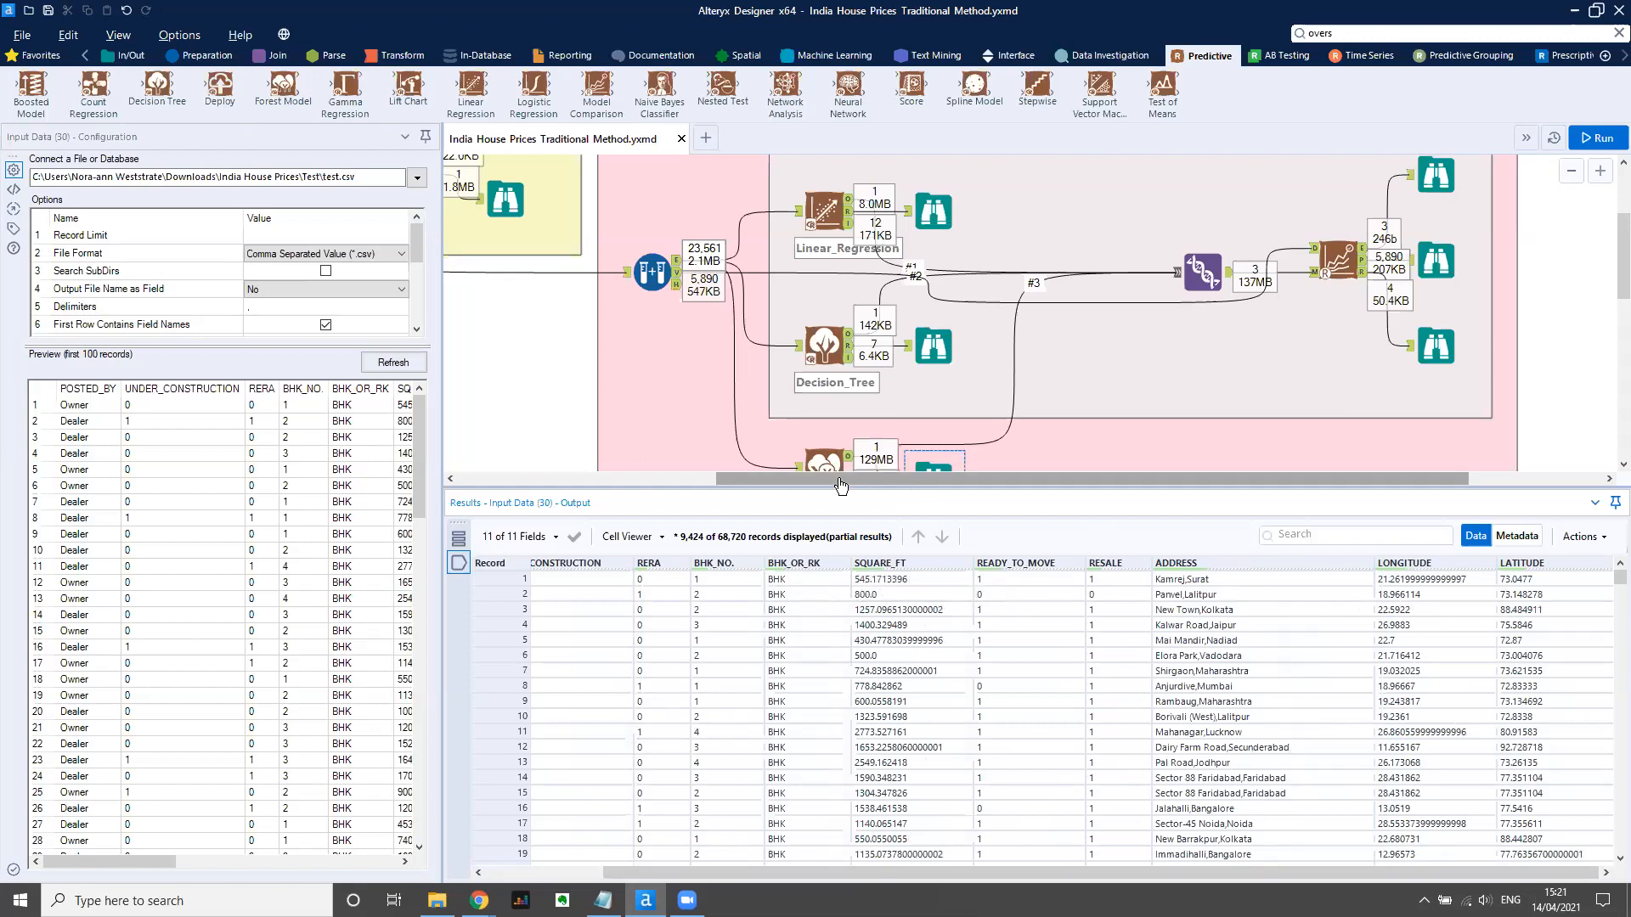
# Review the target and predictor variable setup of the Linear_Regression and Decision_Tree tools.
pyautogui.moveTo(841, 486); pyautogui.dragTo(760, 486)
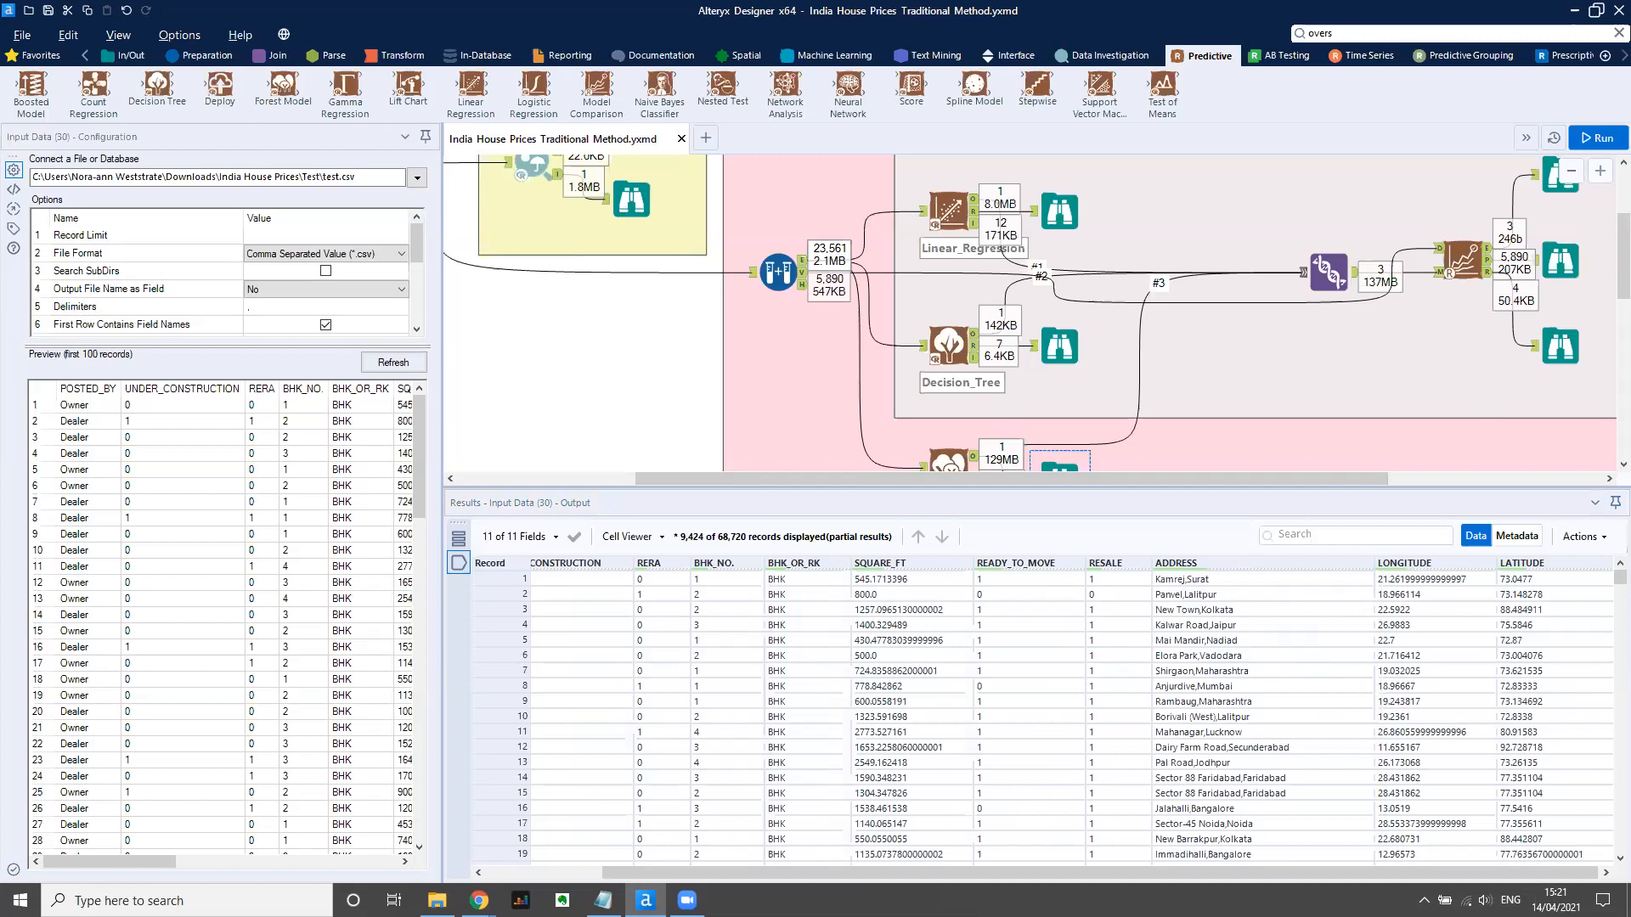
pyautogui.click(949, 210)
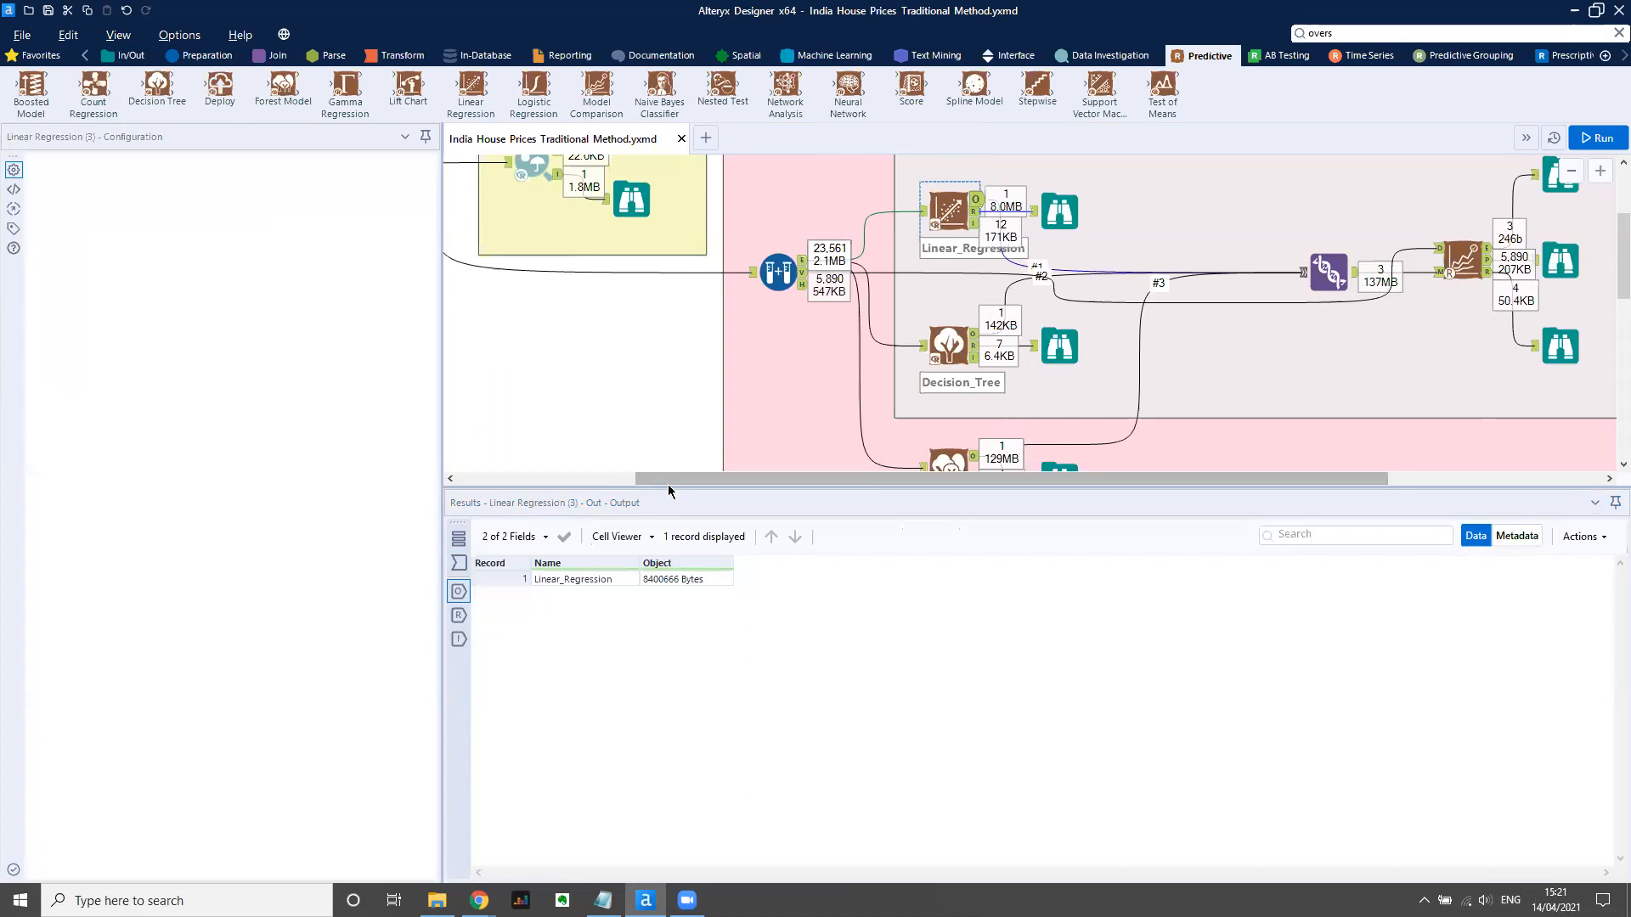
pyautogui.hscroll(1, 672, 489)
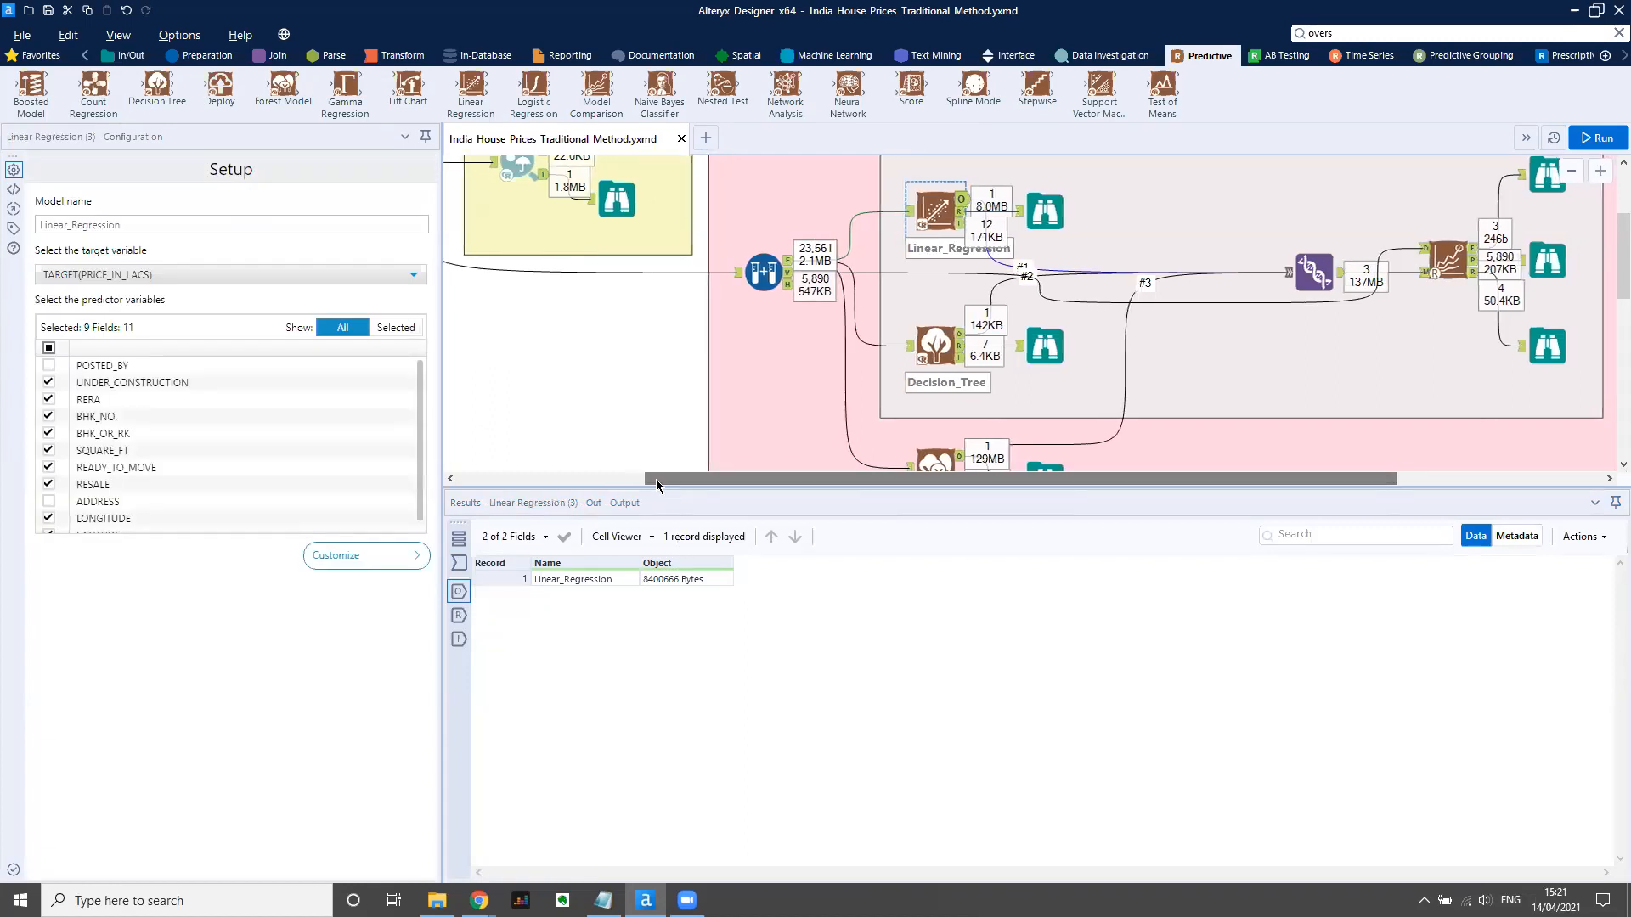
pyautogui.moveTo(630, 497); pyautogui.dragTo(630, 606)
pyautogui.click(937, 342)
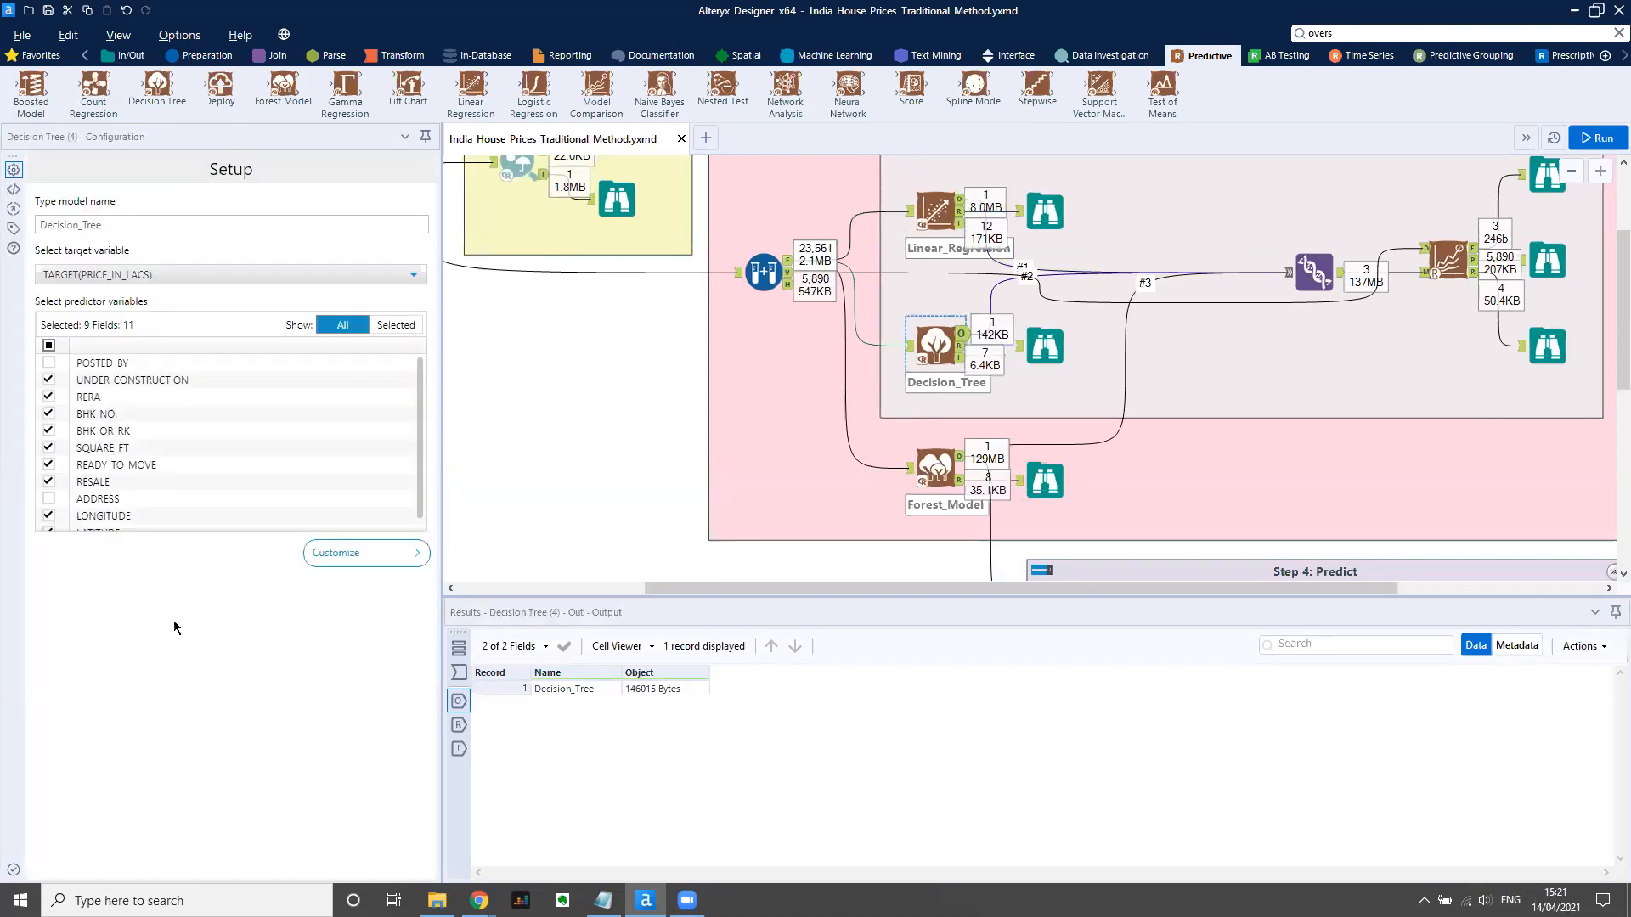
# Review the Forest_Model tool's required parameters and model customization, and check its option for opening the underlying macro.
pyautogui.click(936, 472)
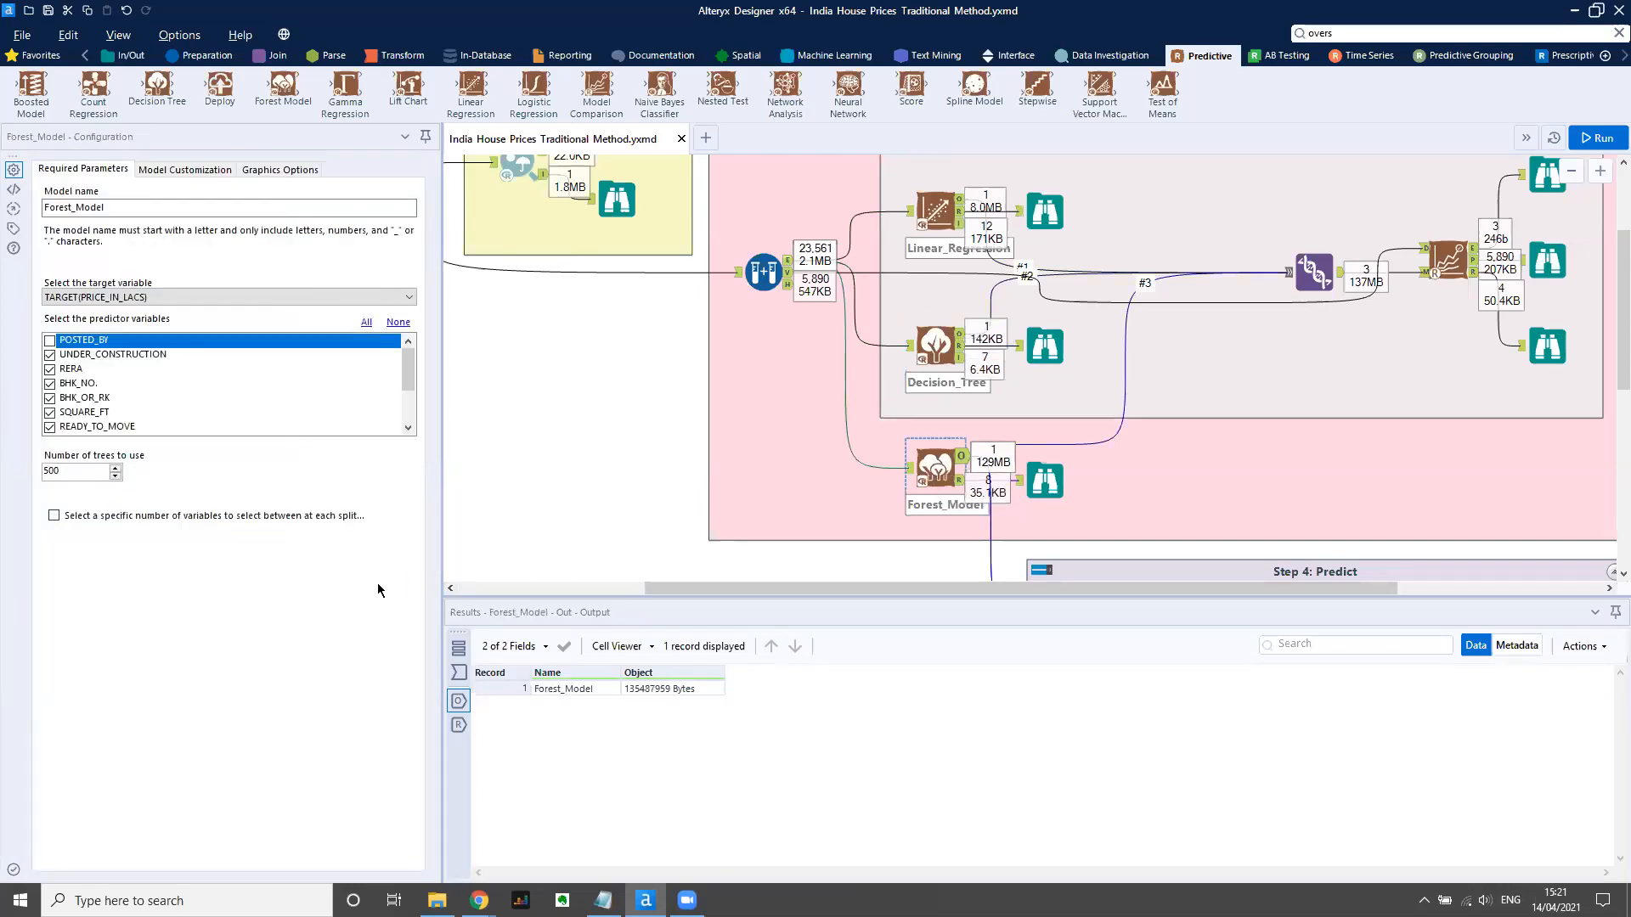
pyautogui.click(194, 172)
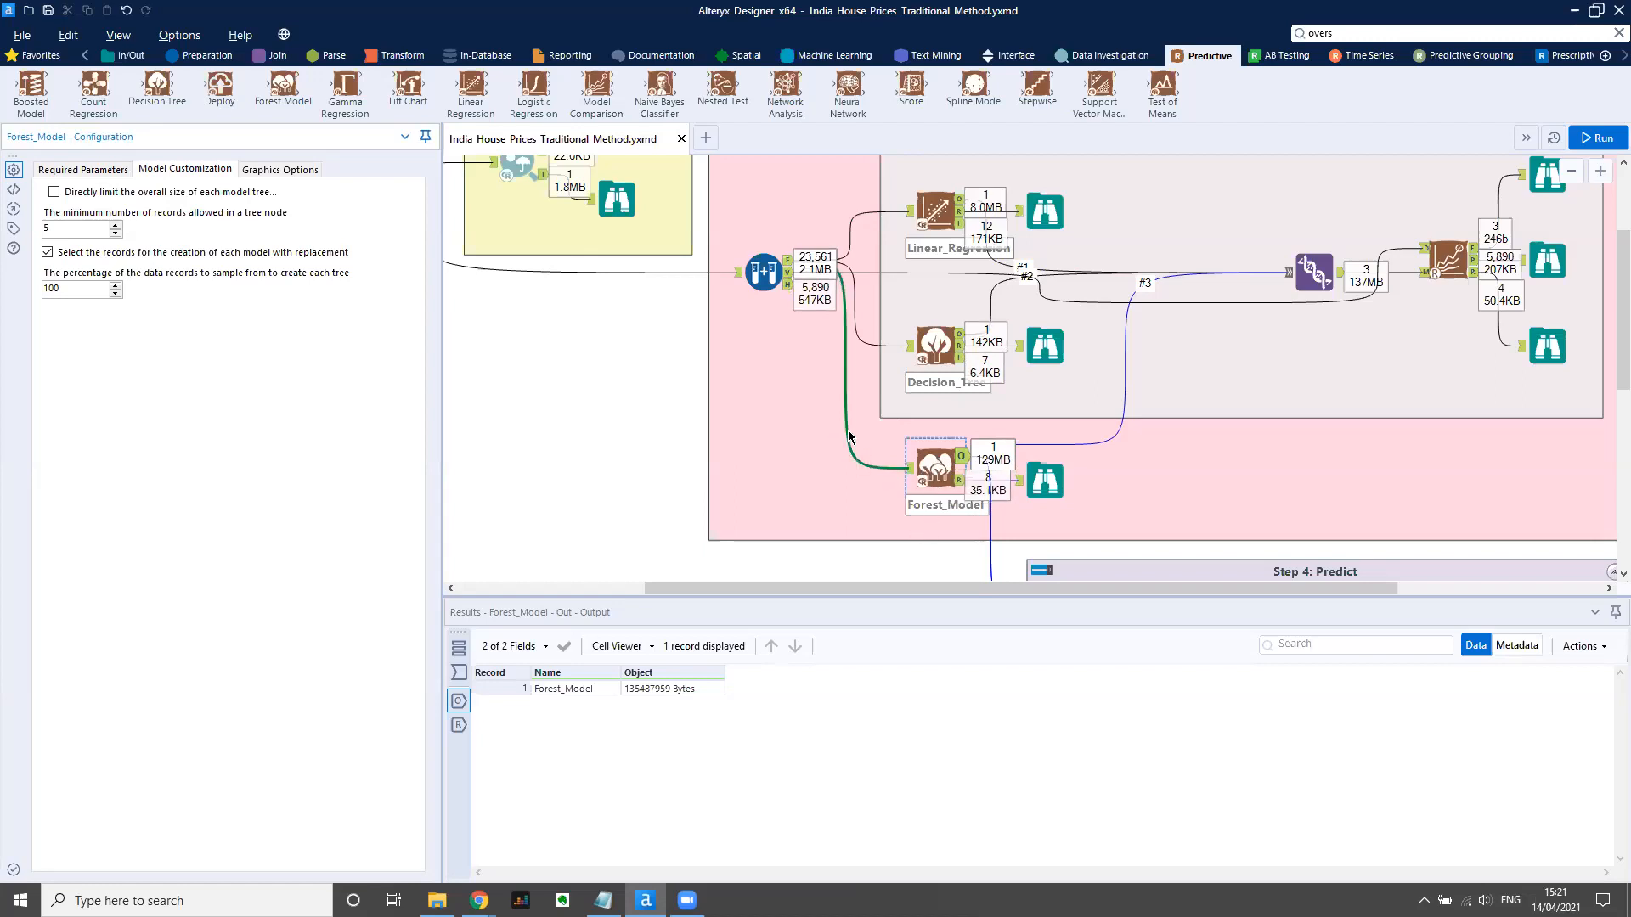
pyautogui.rightClick(937, 466)
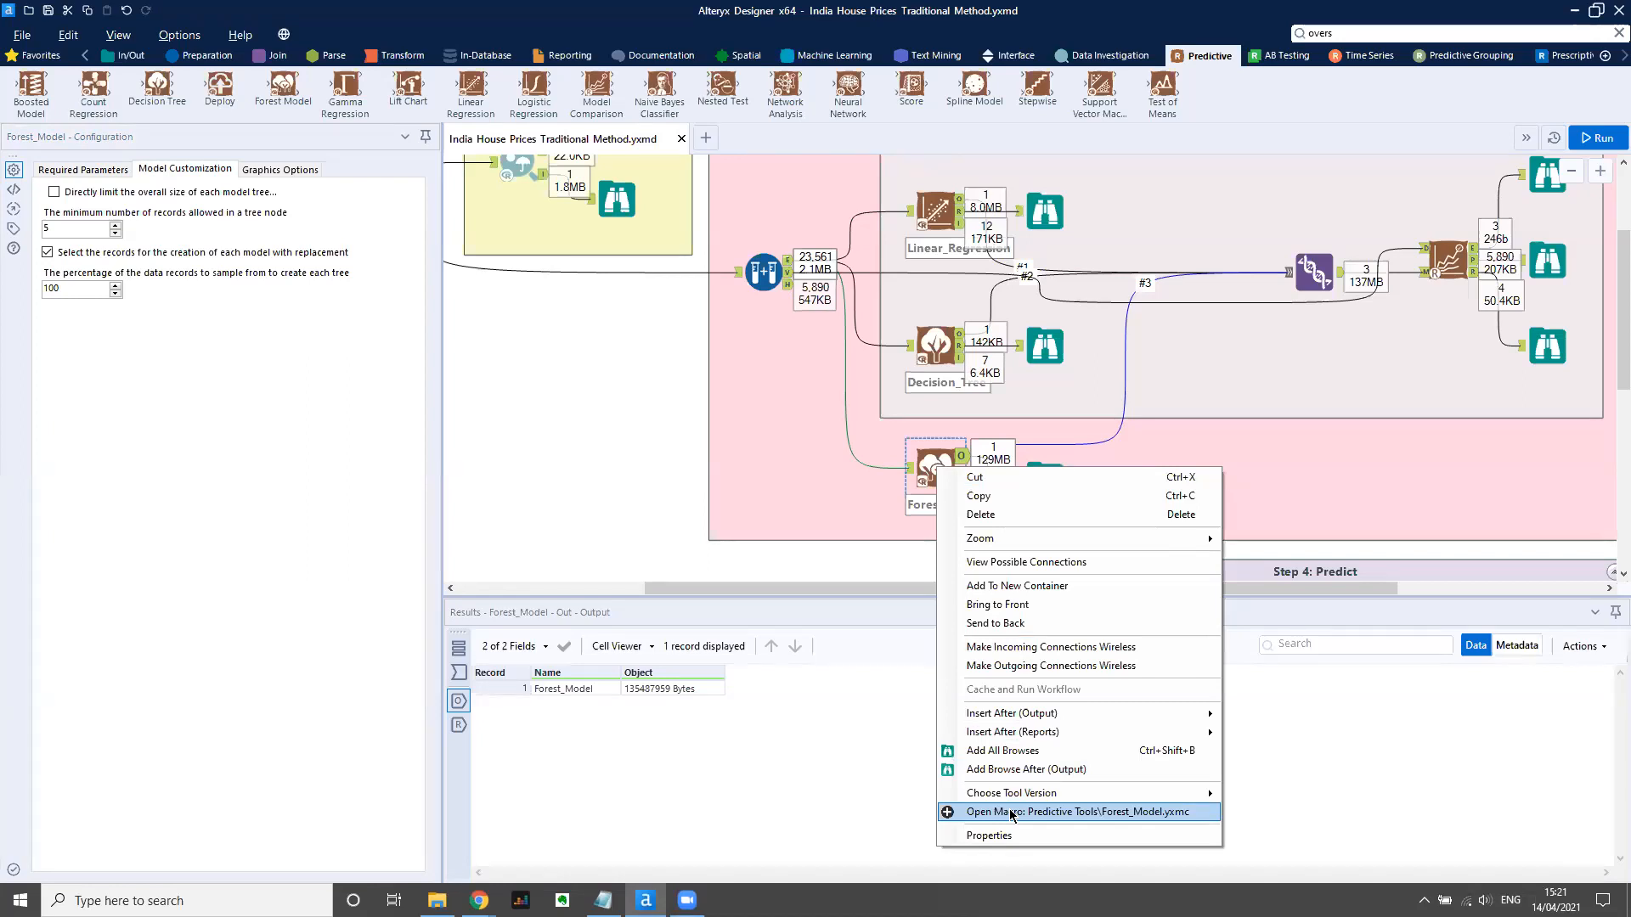
pyautogui.click(650, 474)
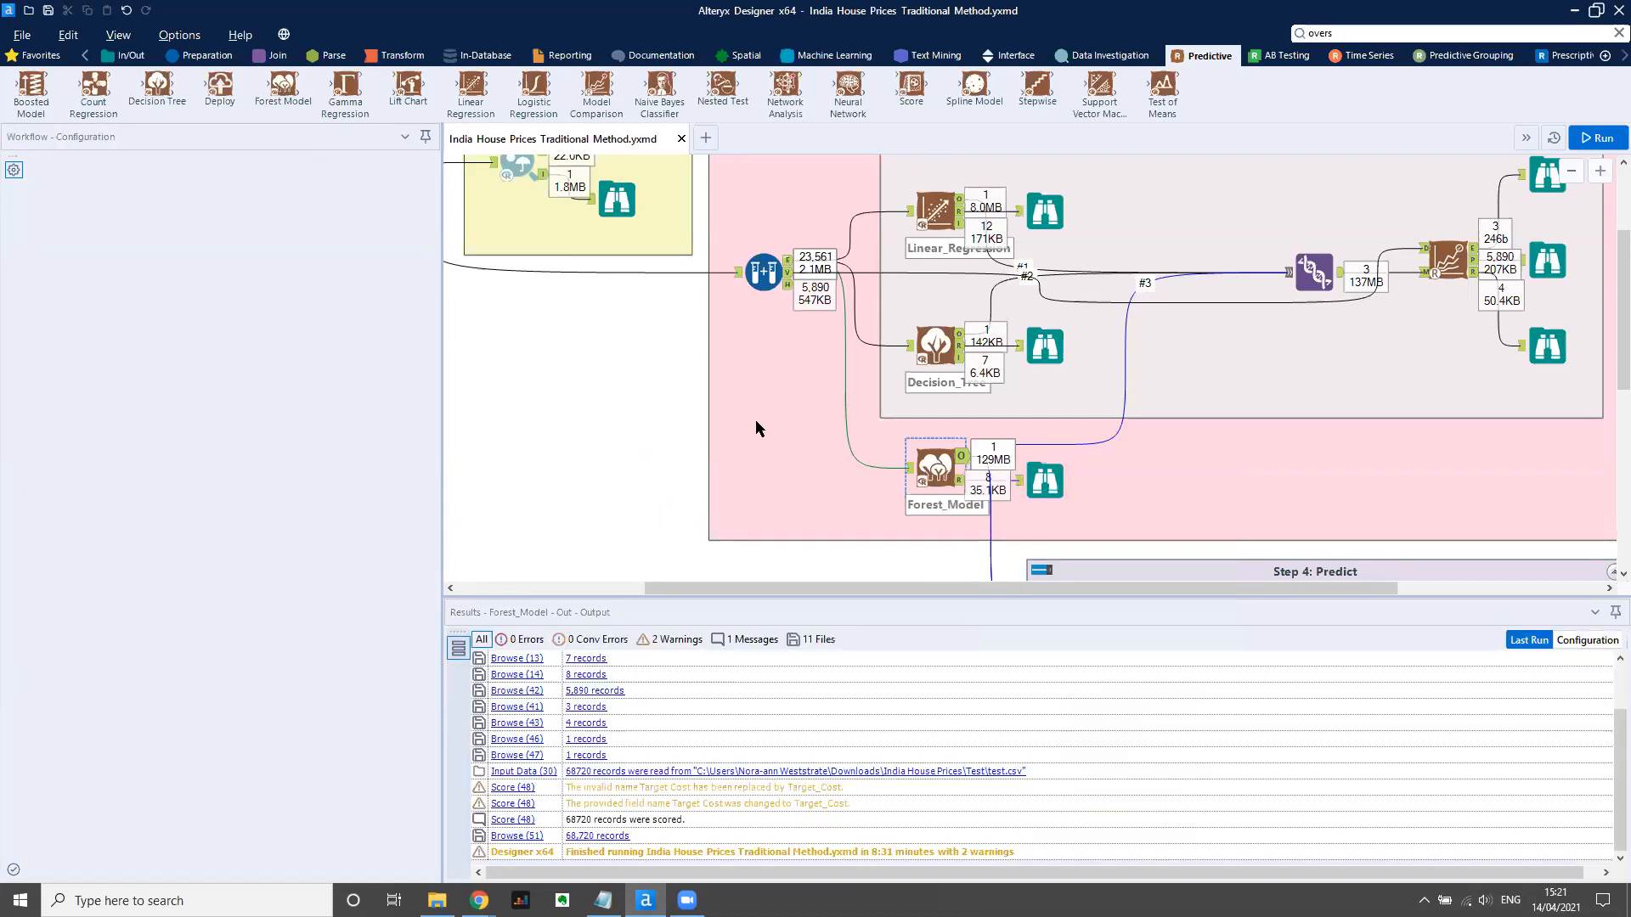
# Look over how Forest_Model and the test.csv data connect to the Score tool in the Step 4: Predict container.
pyautogui.scroll(-3, 1138, 316)
pyautogui.scroll(-1, 1138, 316)
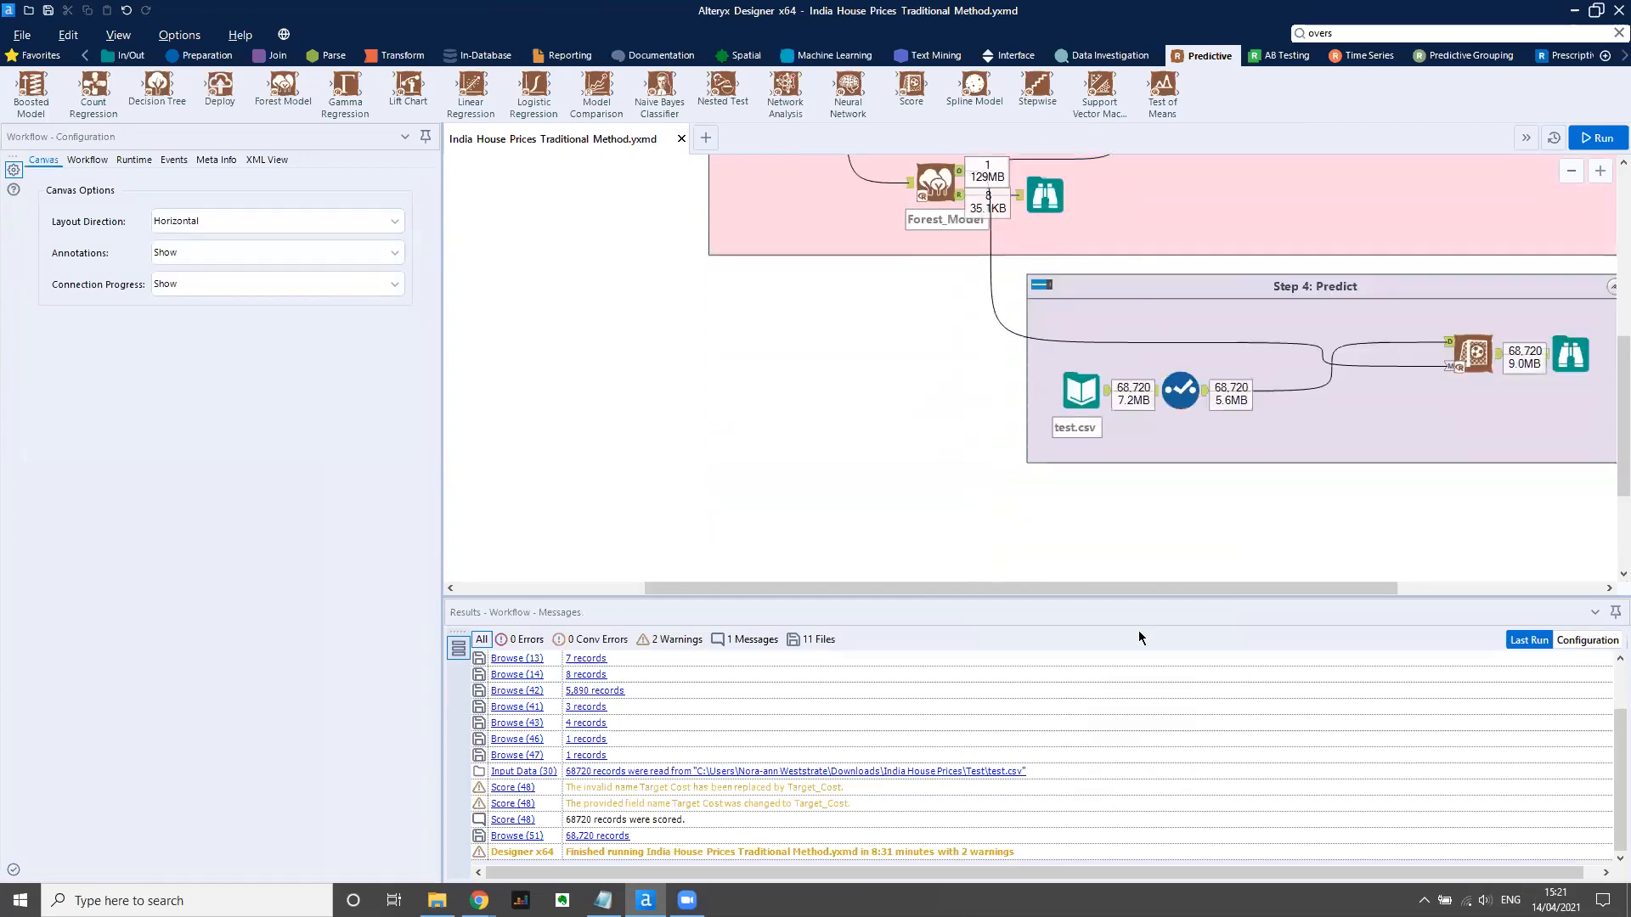
pyautogui.moveTo(1139, 590); pyautogui.dragTo(1233, 583)
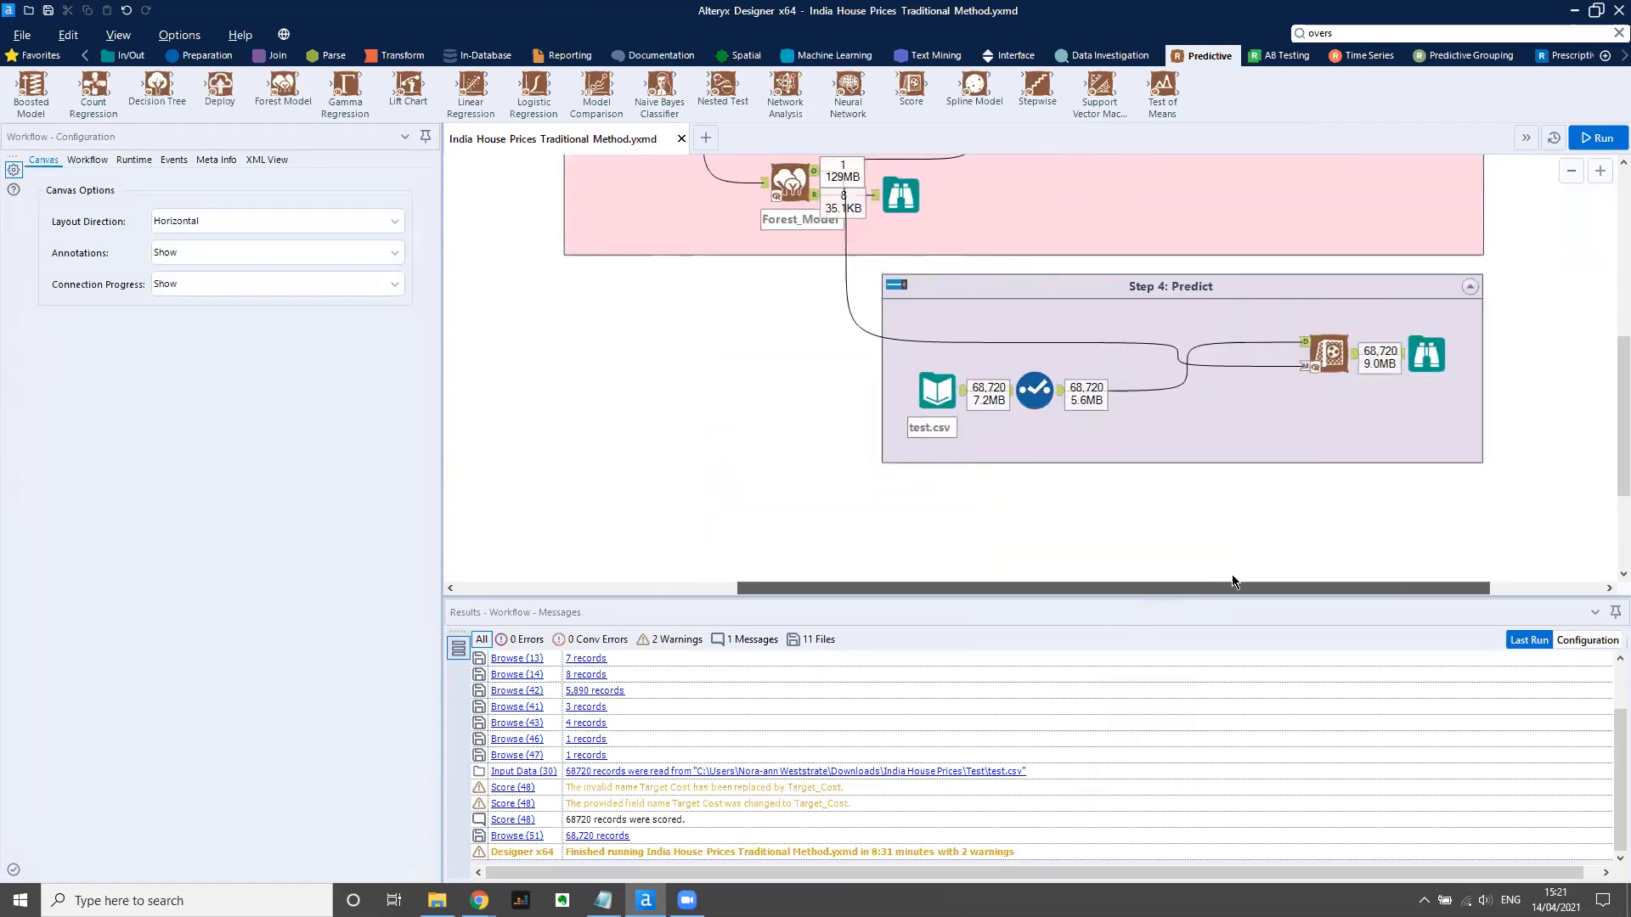
pyautogui.scroll(1, 1068, 503)
pyautogui.scroll(1, 1068, 503)
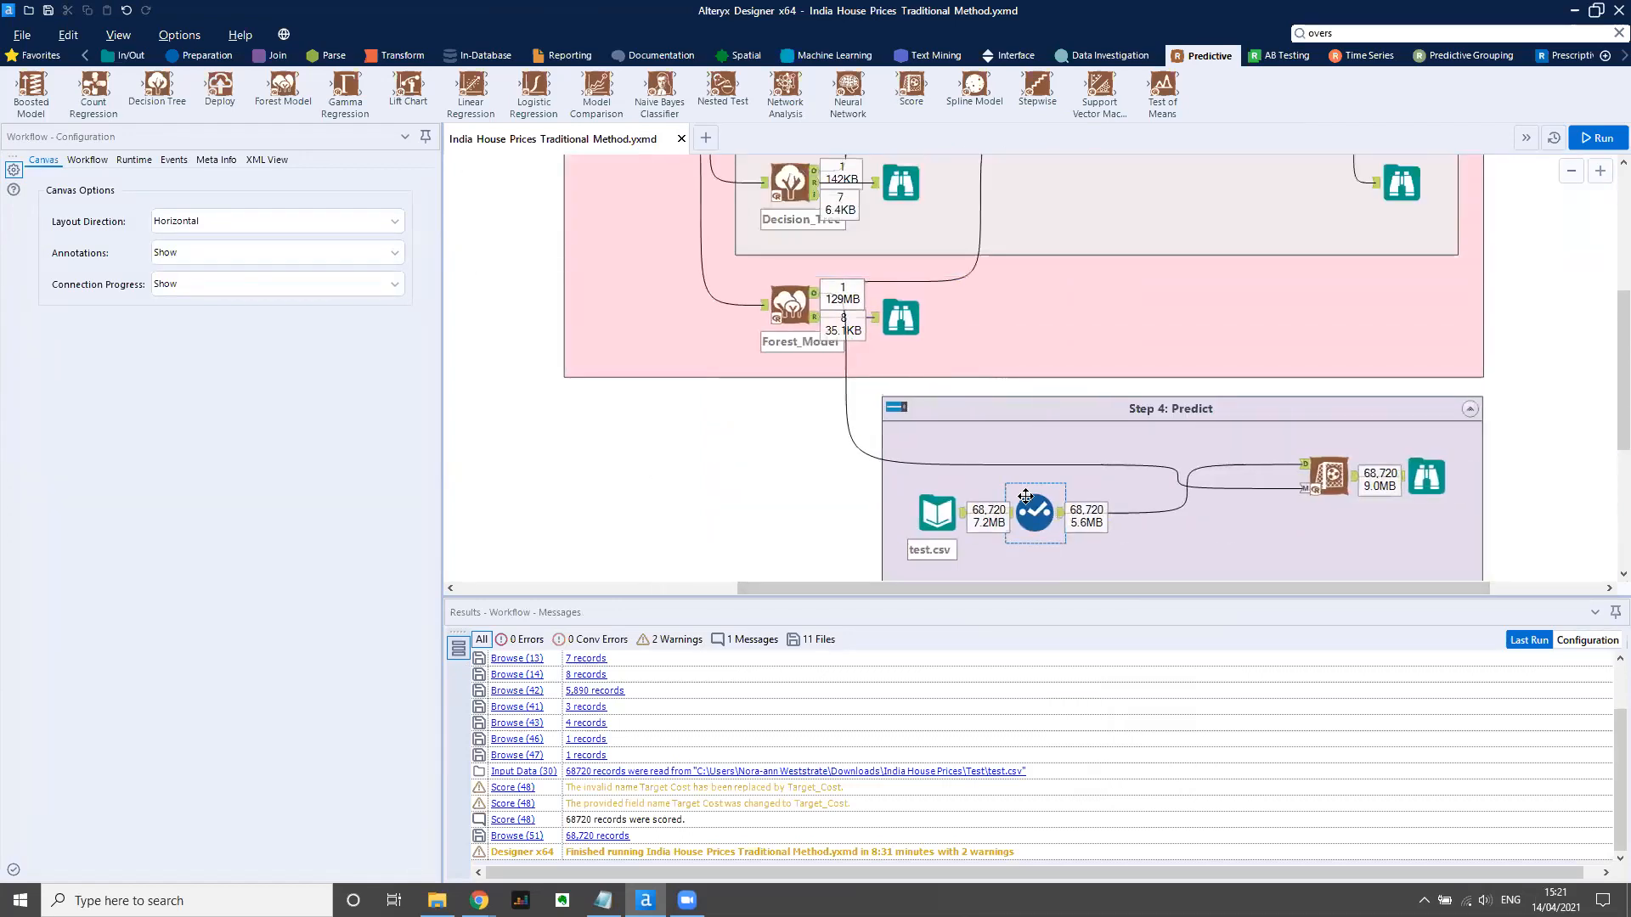
pyautogui.scroll(-2, 863, 425)
pyautogui.scroll(-1, 878, 465)
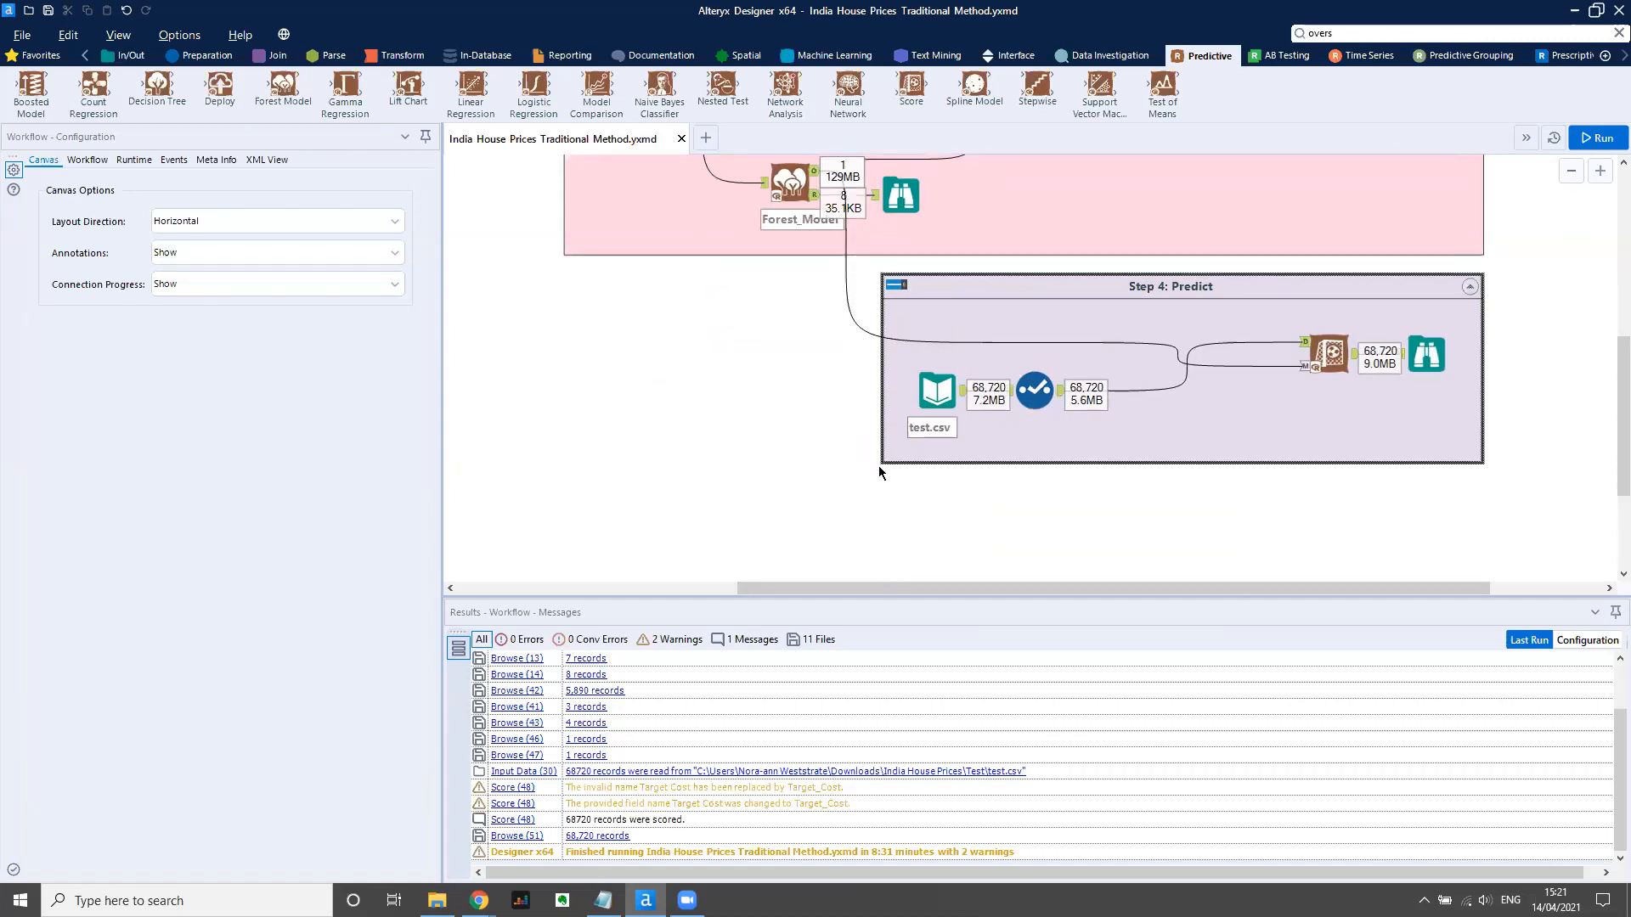
pyautogui.scroll(1, 1244, 472)
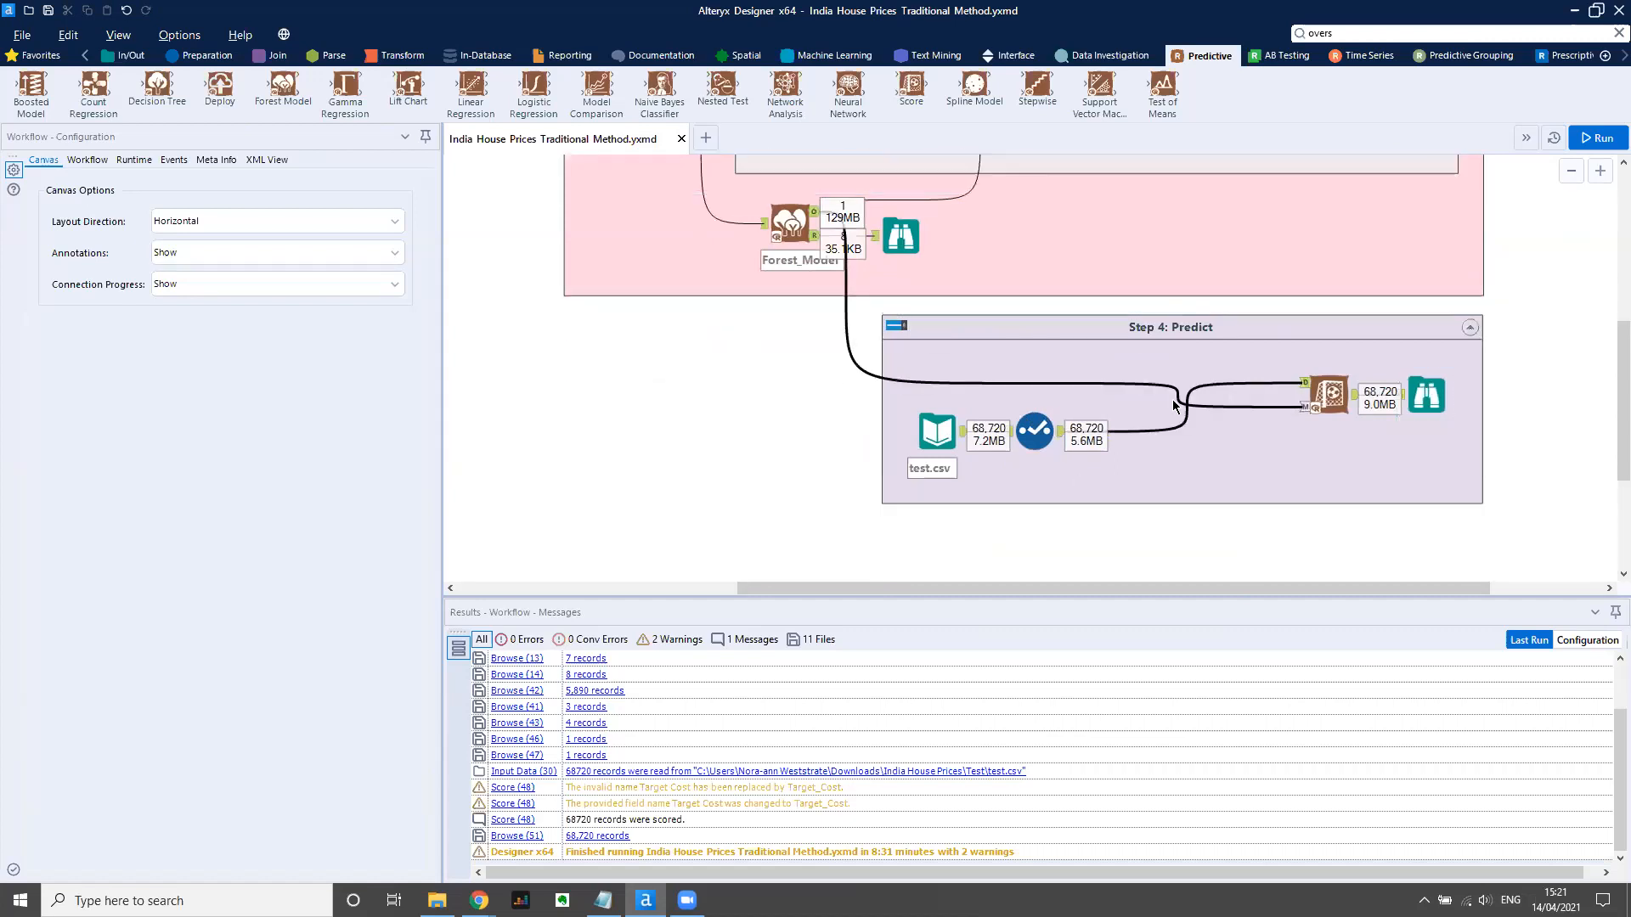
# Inspect the test.csv input, the Score tool and the Target_Cost column in the final Browse tool of Step 4: Predict.
pyautogui.click(945, 433)
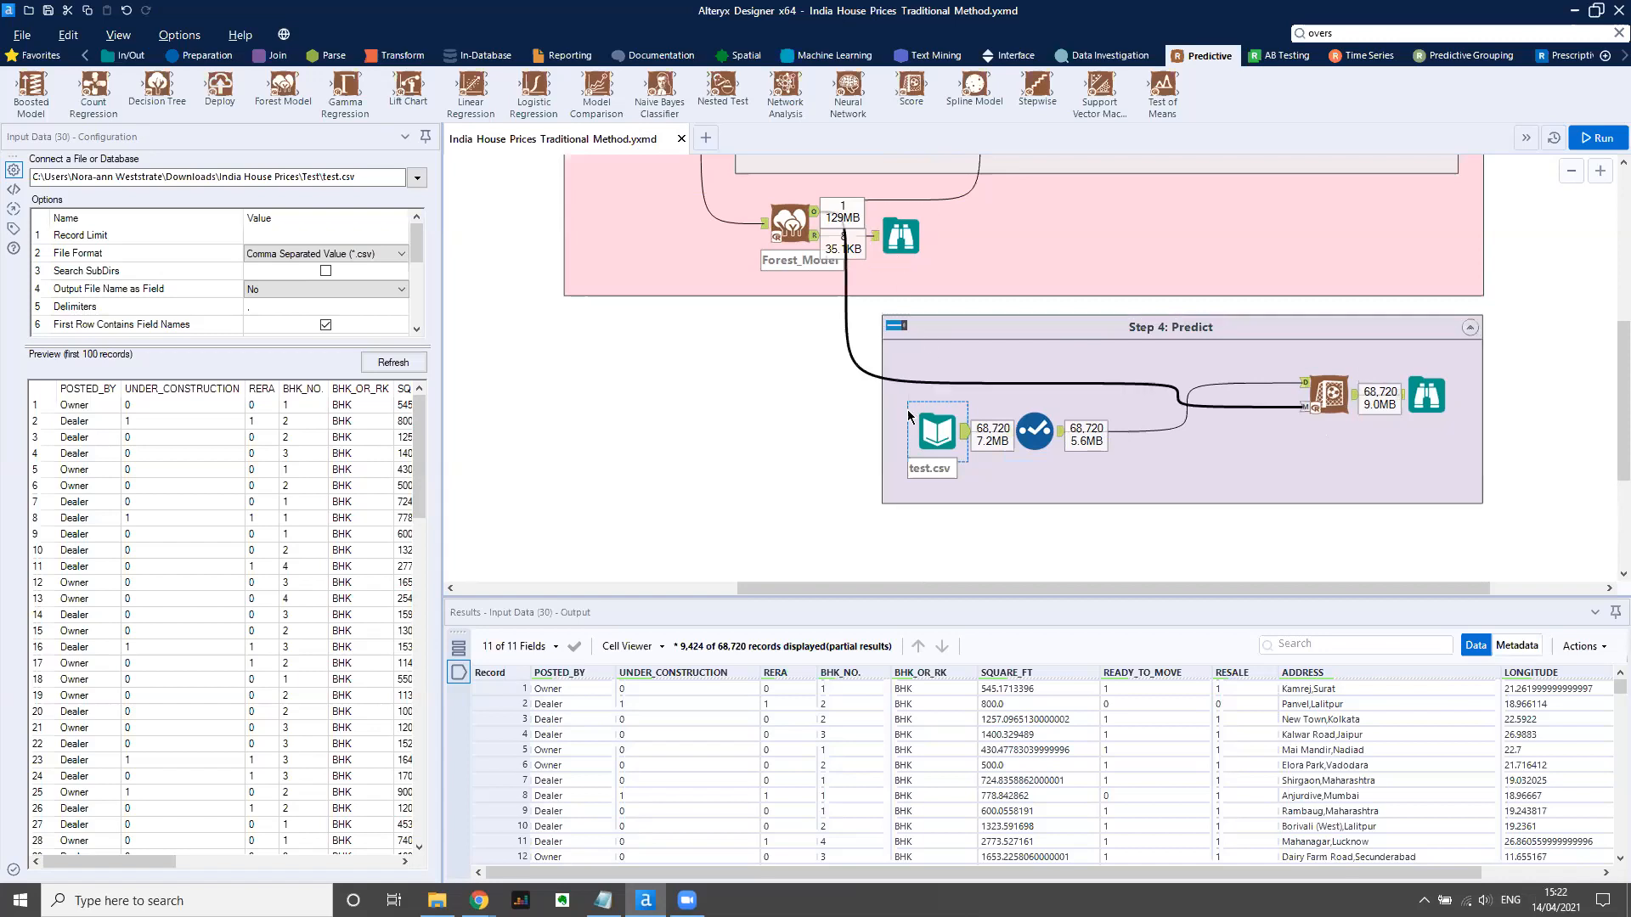
pyautogui.click(1330, 395)
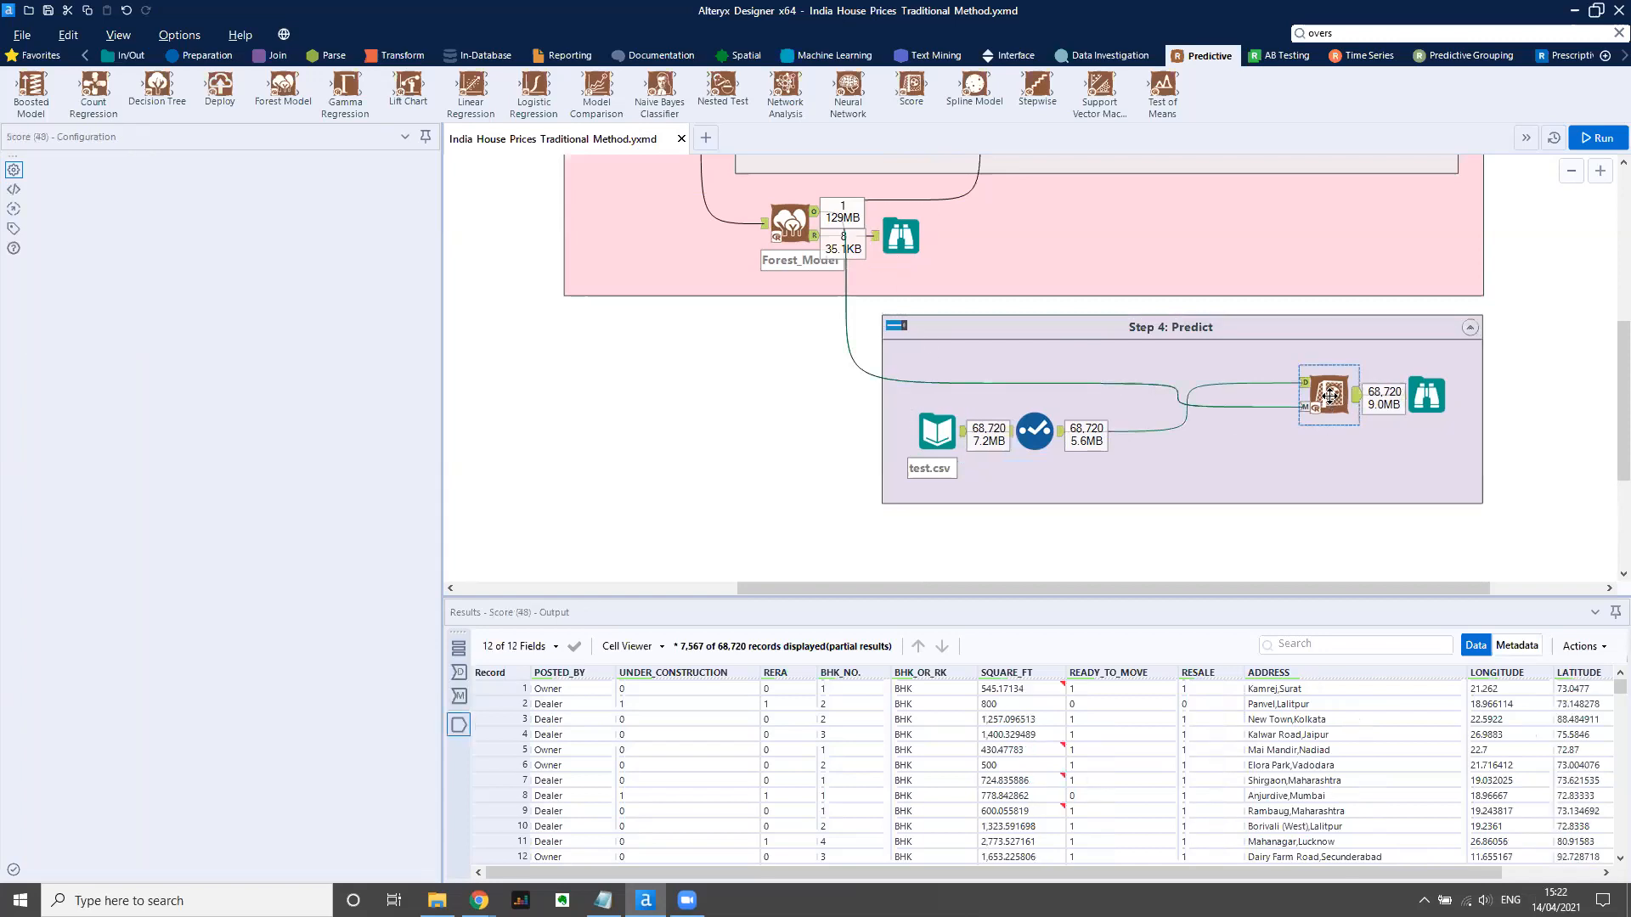
pyautogui.click(1427, 406)
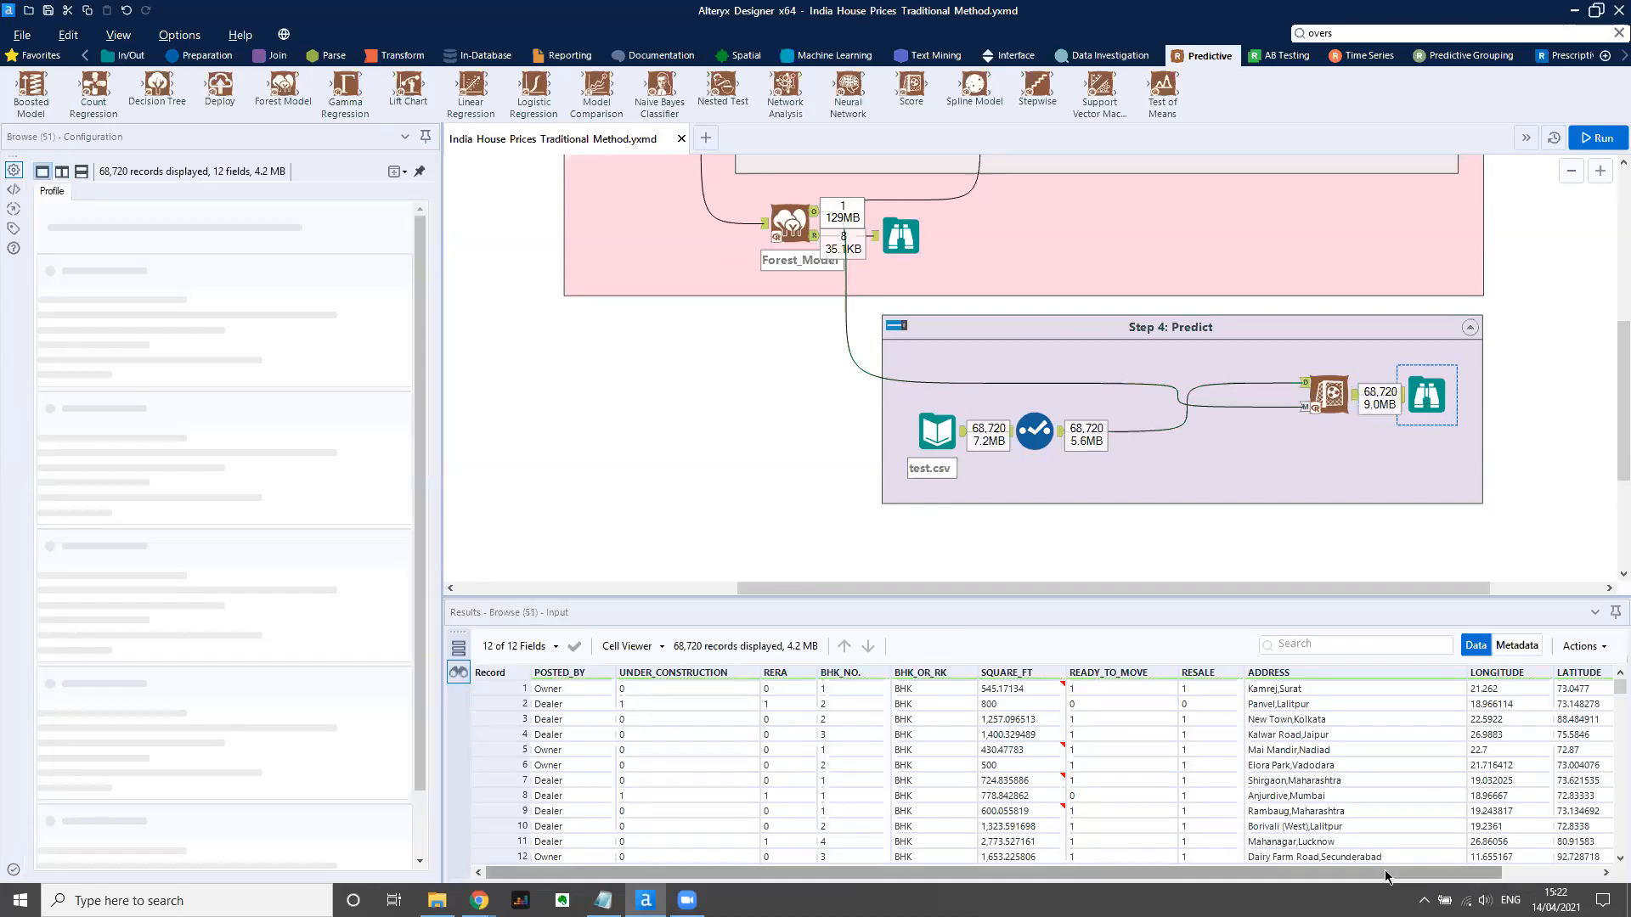
pyautogui.moveTo(1385, 870); pyautogui.dragTo(1487, 872)
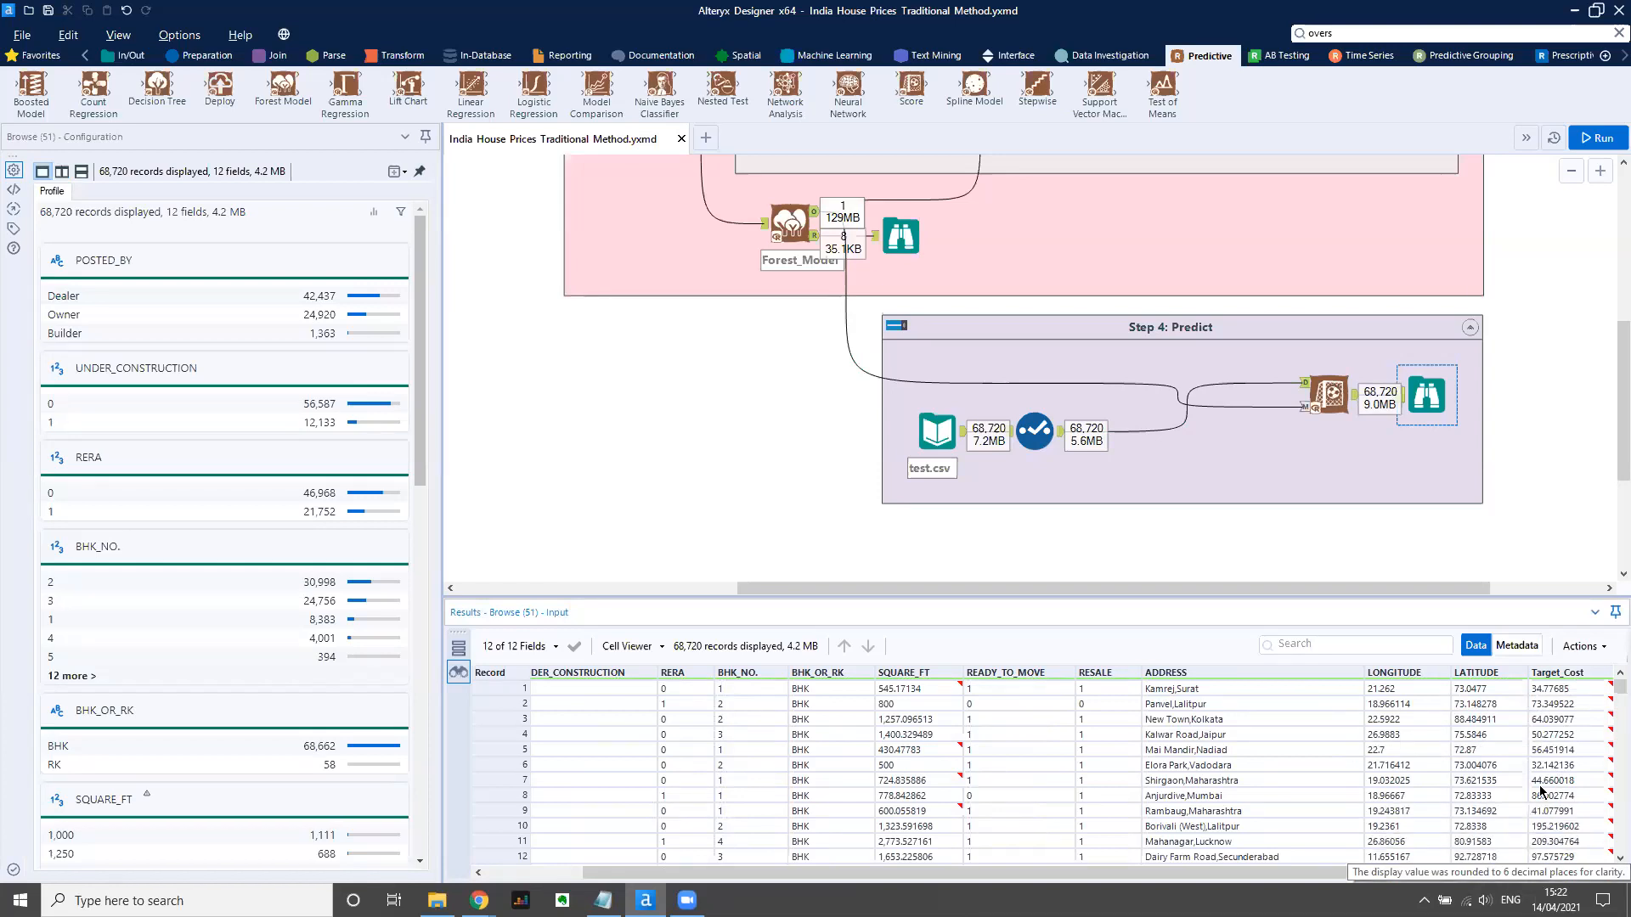
# Copy the train.csv input and its connected Select tool into a new workflow, placing them near the canvas's upper-left area.
pyautogui.scroll(3, 985, 403)
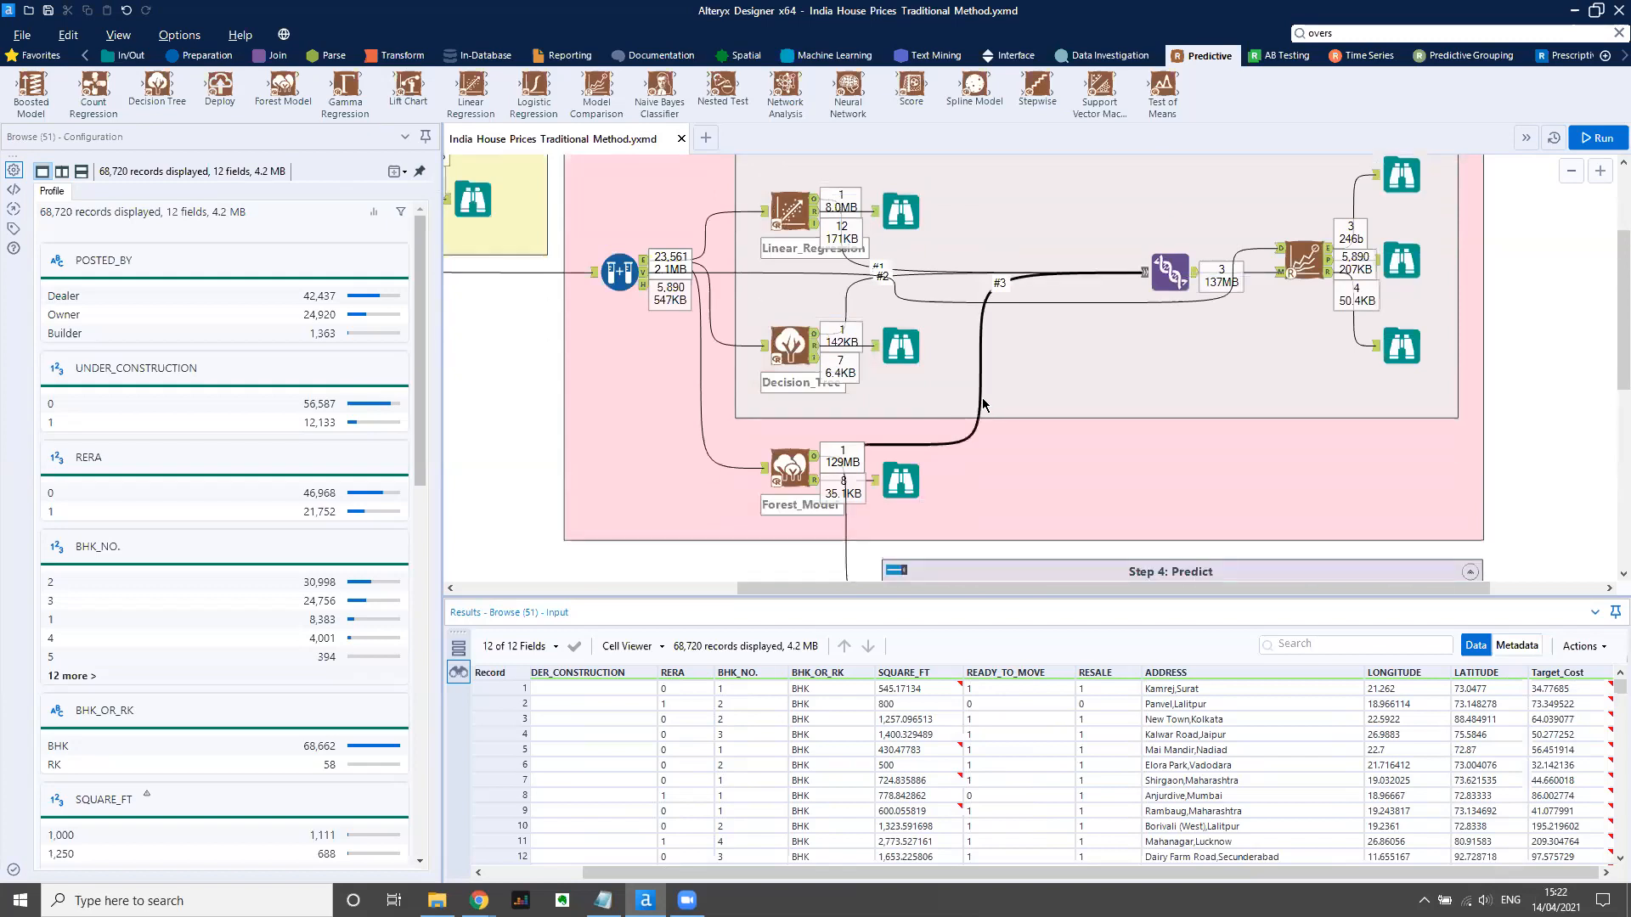
pyautogui.scroll(-2, 983, 401)
pyautogui.scroll(1, 861, 362)
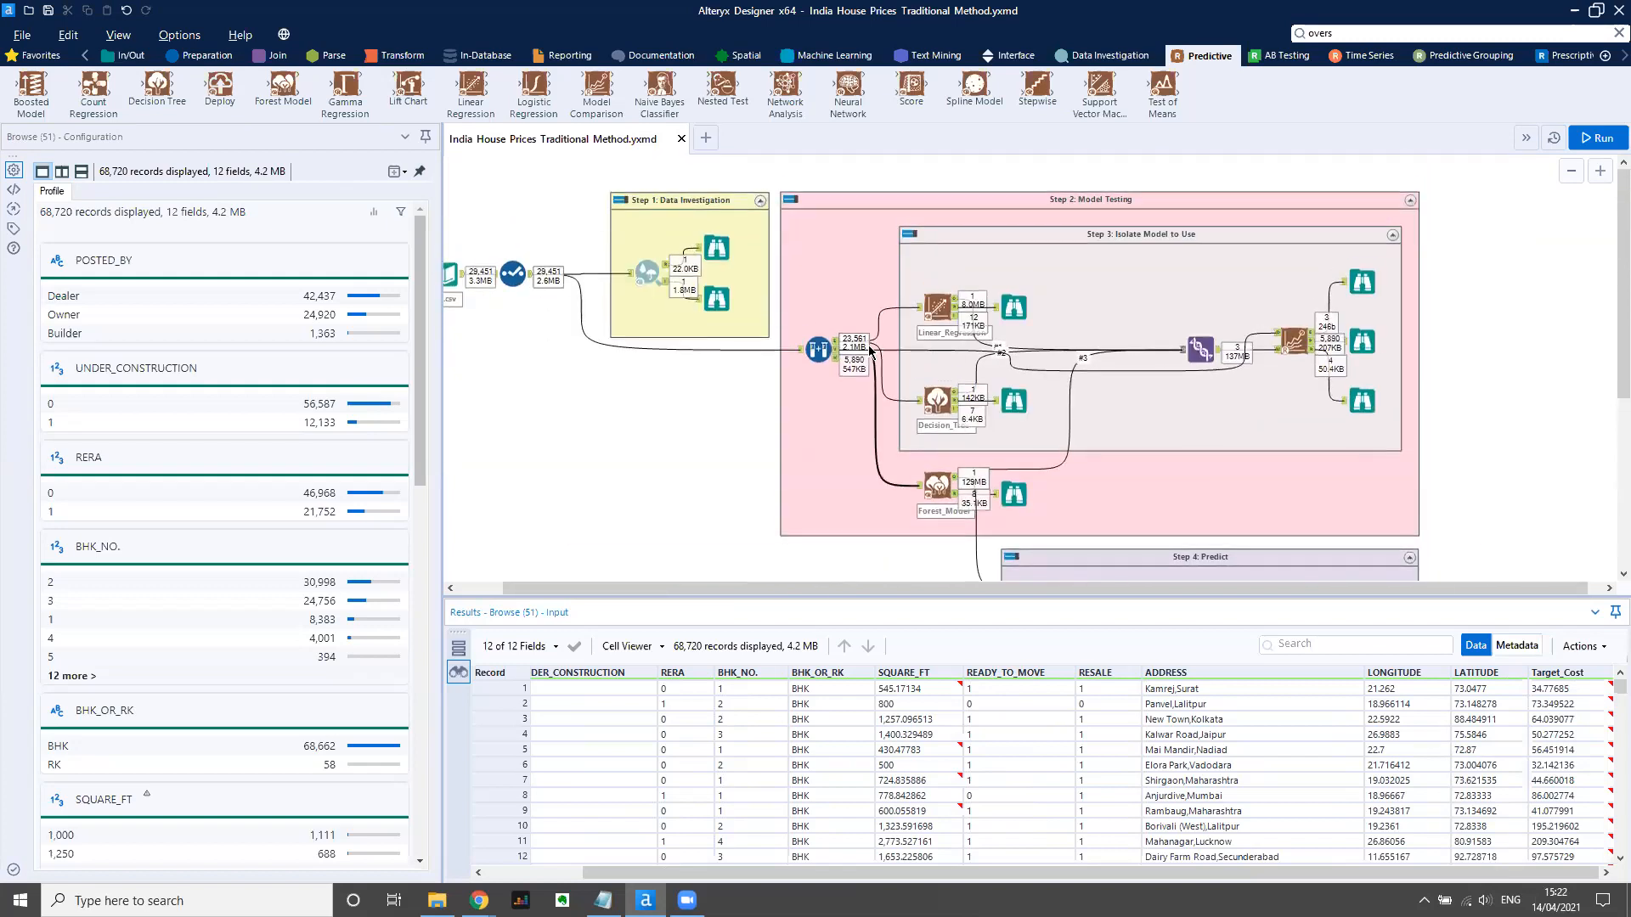
pyautogui.moveTo(660, 588); pyautogui.dragTo(595, 587)
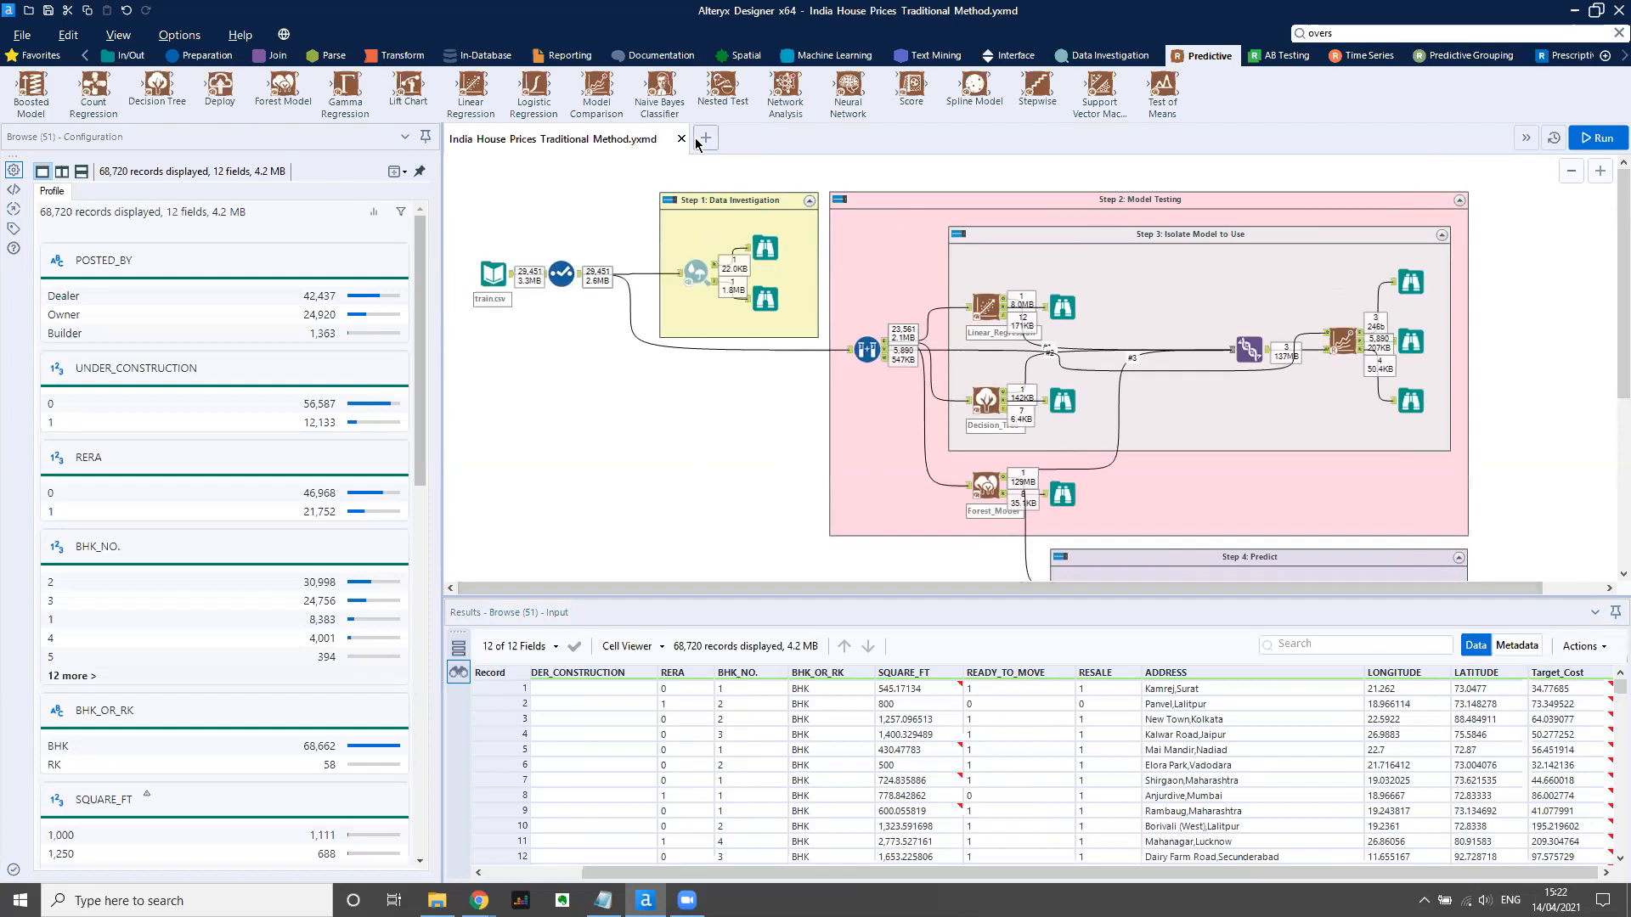
pyautogui.moveTo(459, 227); pyautogui.dragTo(597, 314)
pyautogui.hotkey('ctrl', 'c')
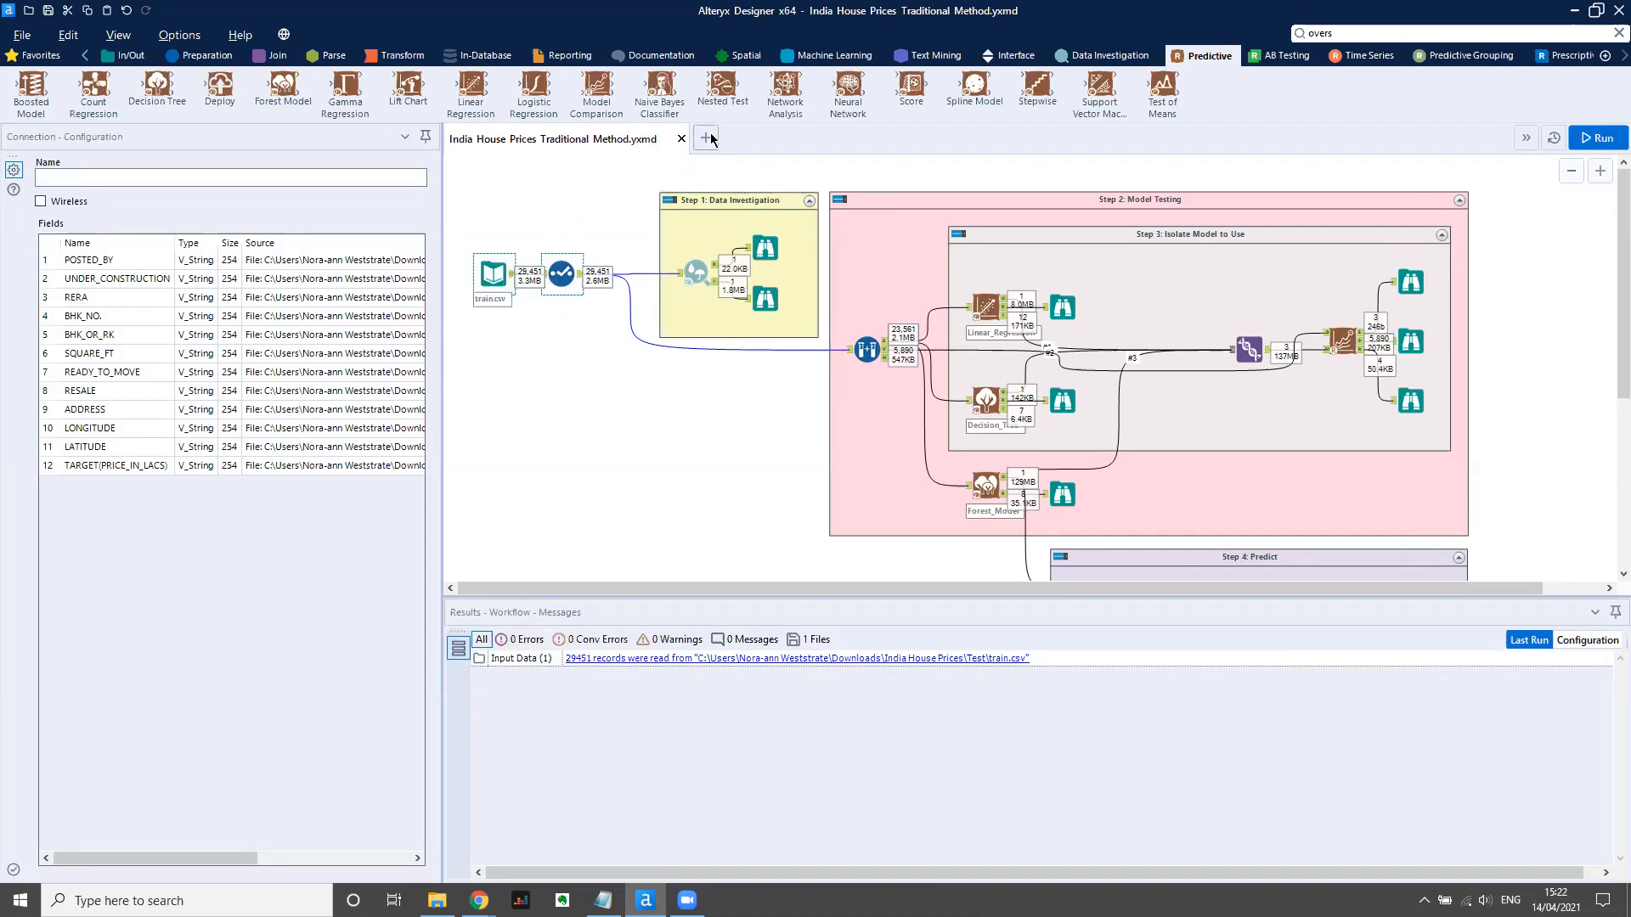
pyautogui.click(715, 177)
pyautogui.hotkey('ctrl', 'n')
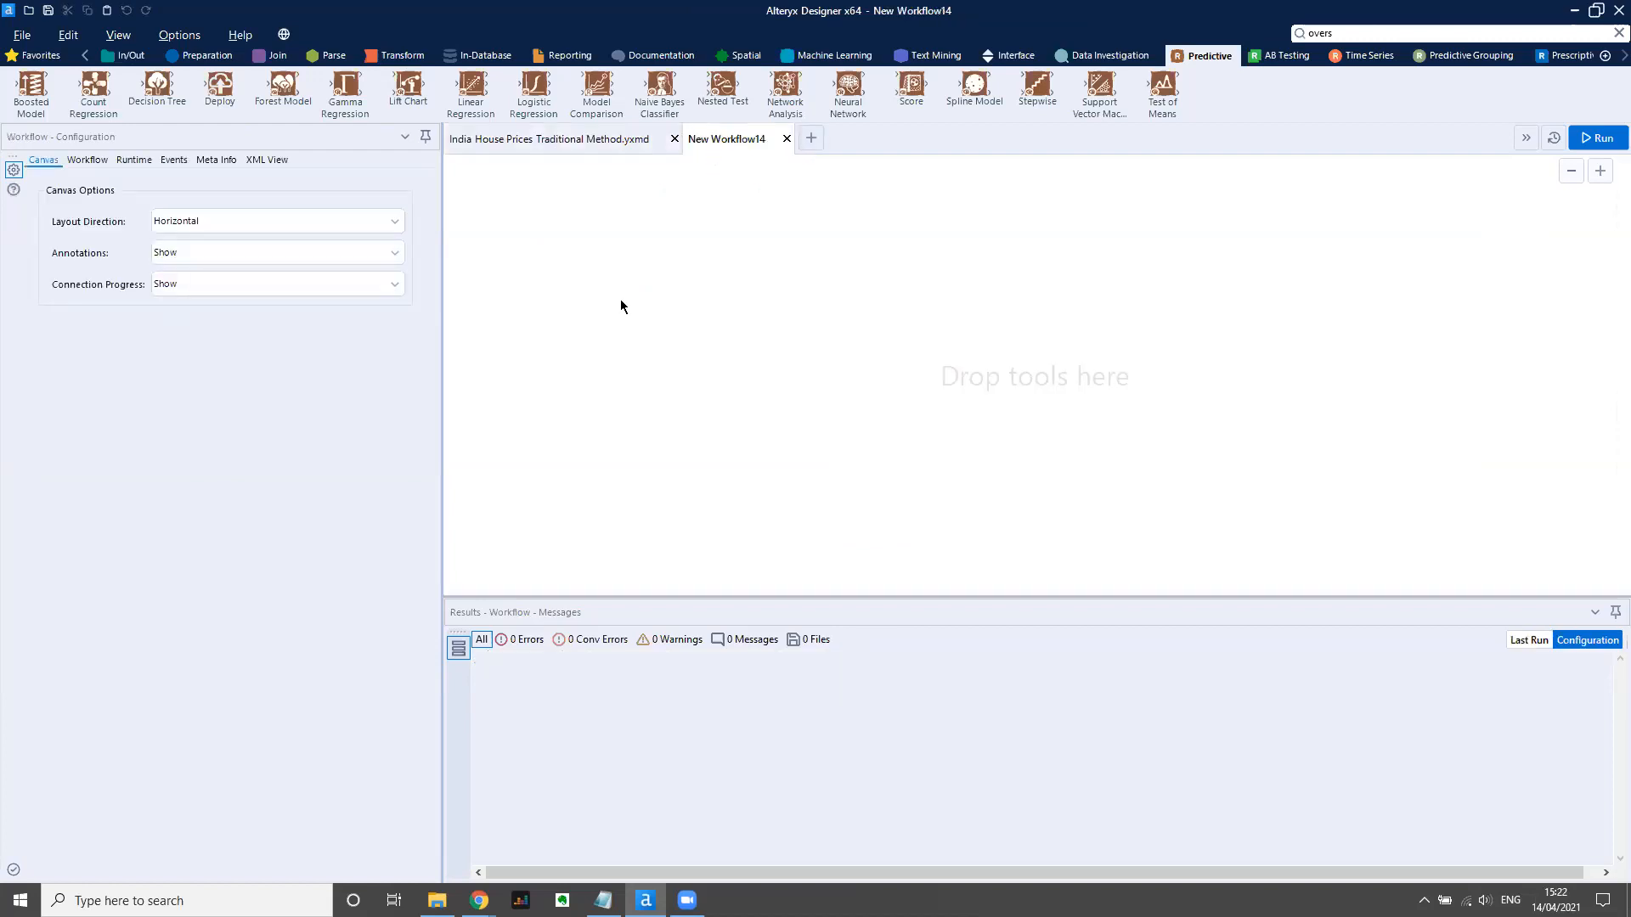
pyautogui.hotkey('ctrl', 'v')
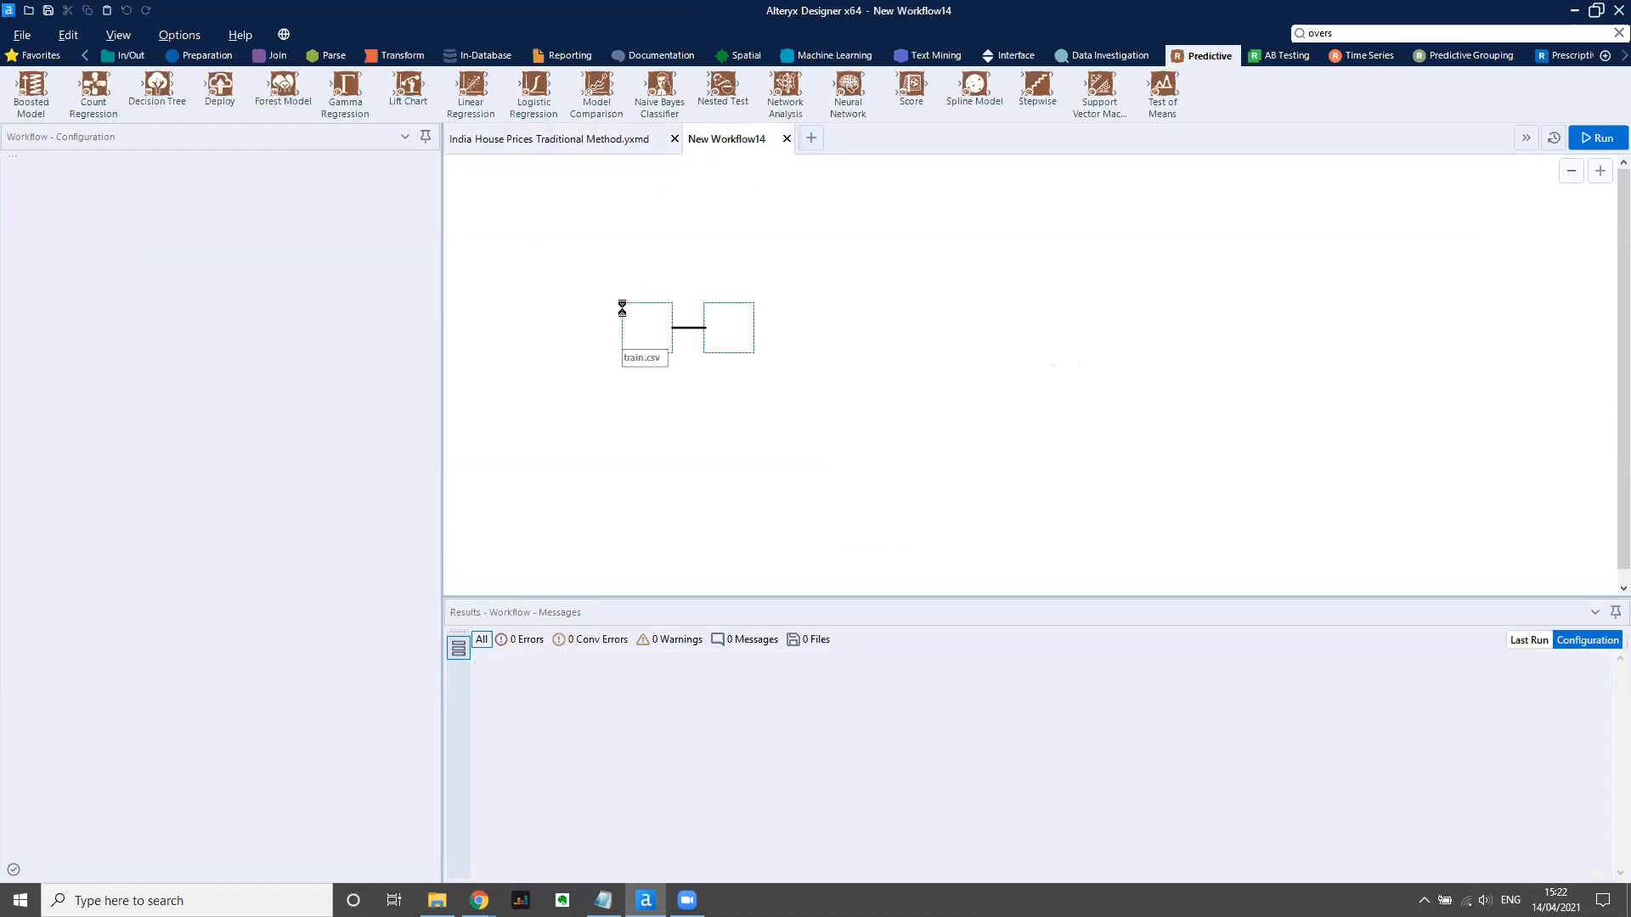
pyautogui.moveTo(601, 279); pyautogui.dragTo(539, 197)
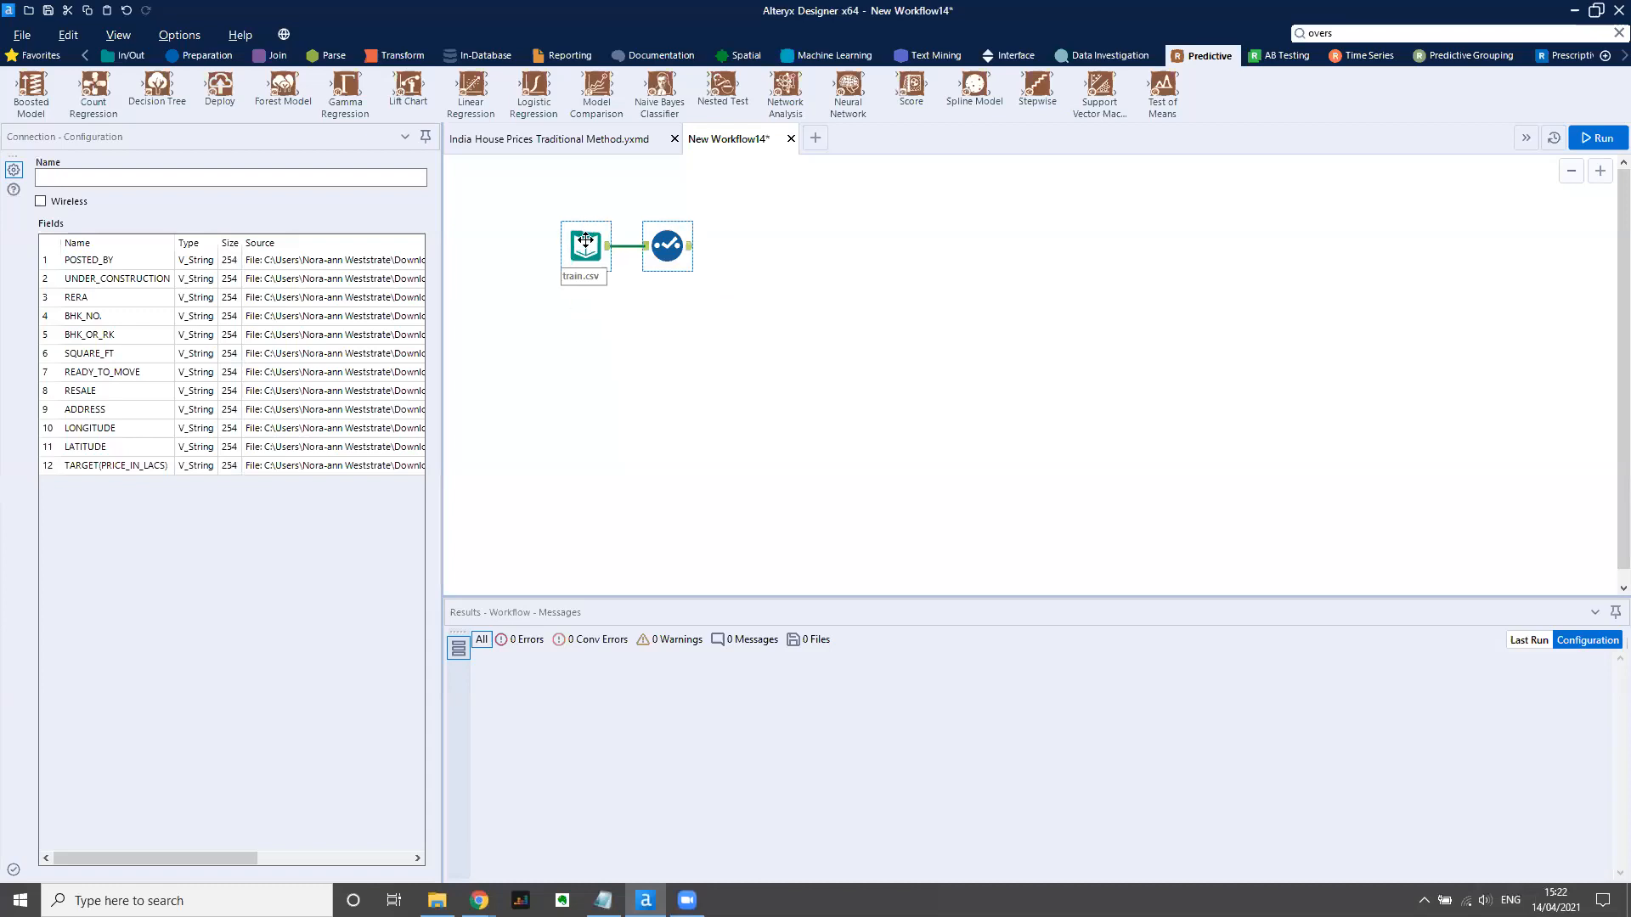
# Connect an Assisted Modeling tool after the Select tool, run the workflow and open the new tool's configuration.
pyautogui.click(837, 55)
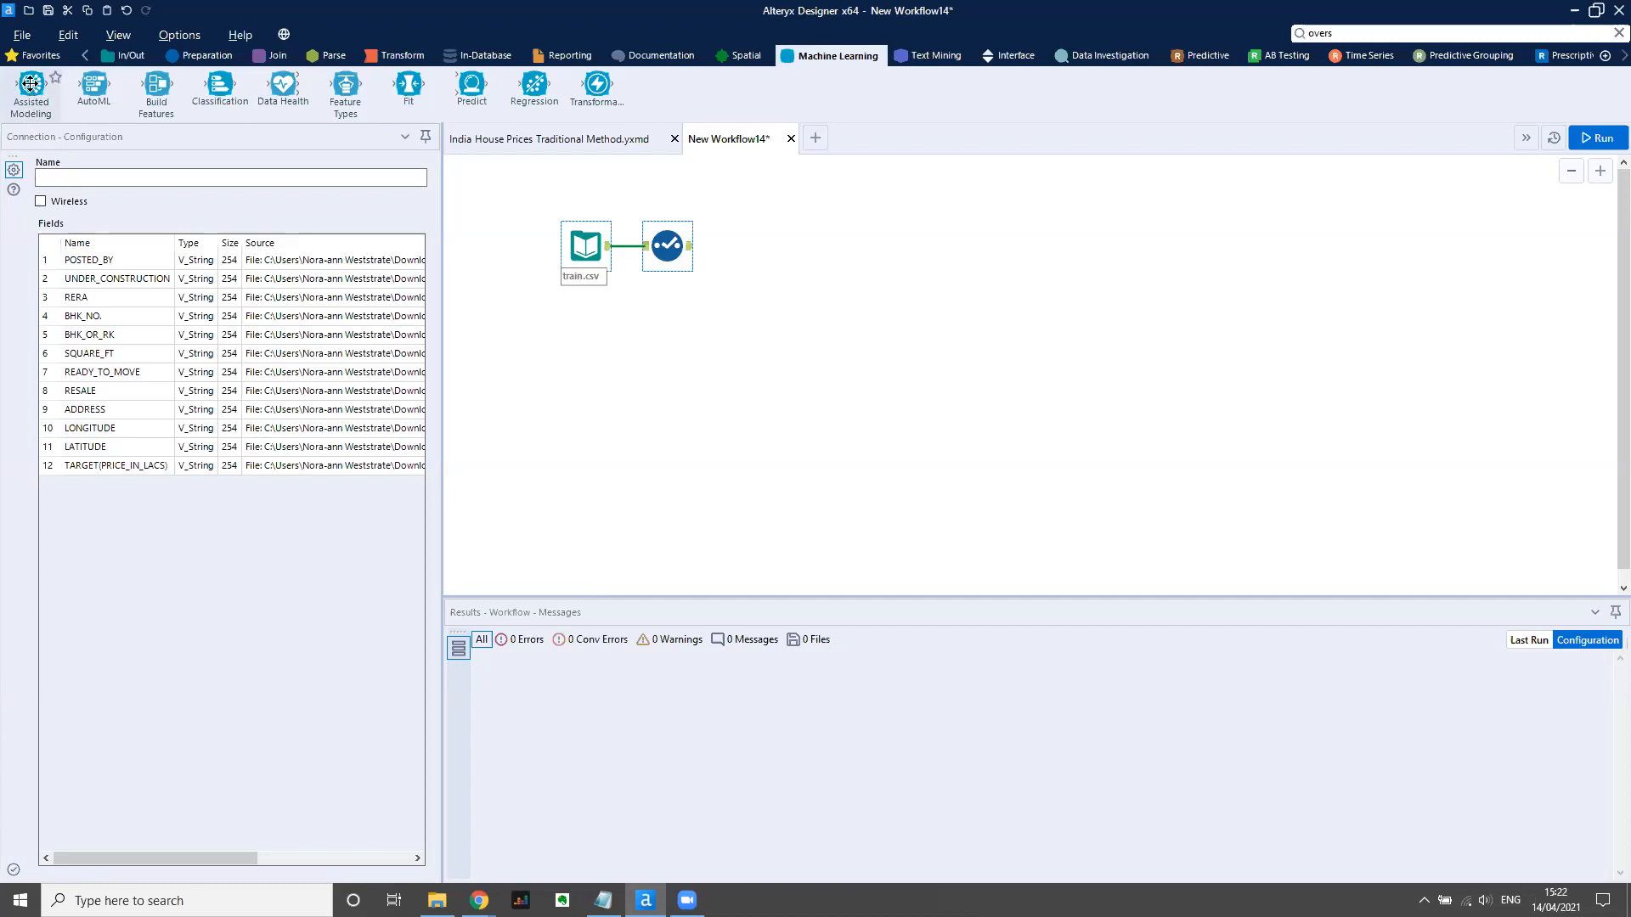
pyautogui.moveTo(30, 85); pyautogui.dragTo(772, 262)
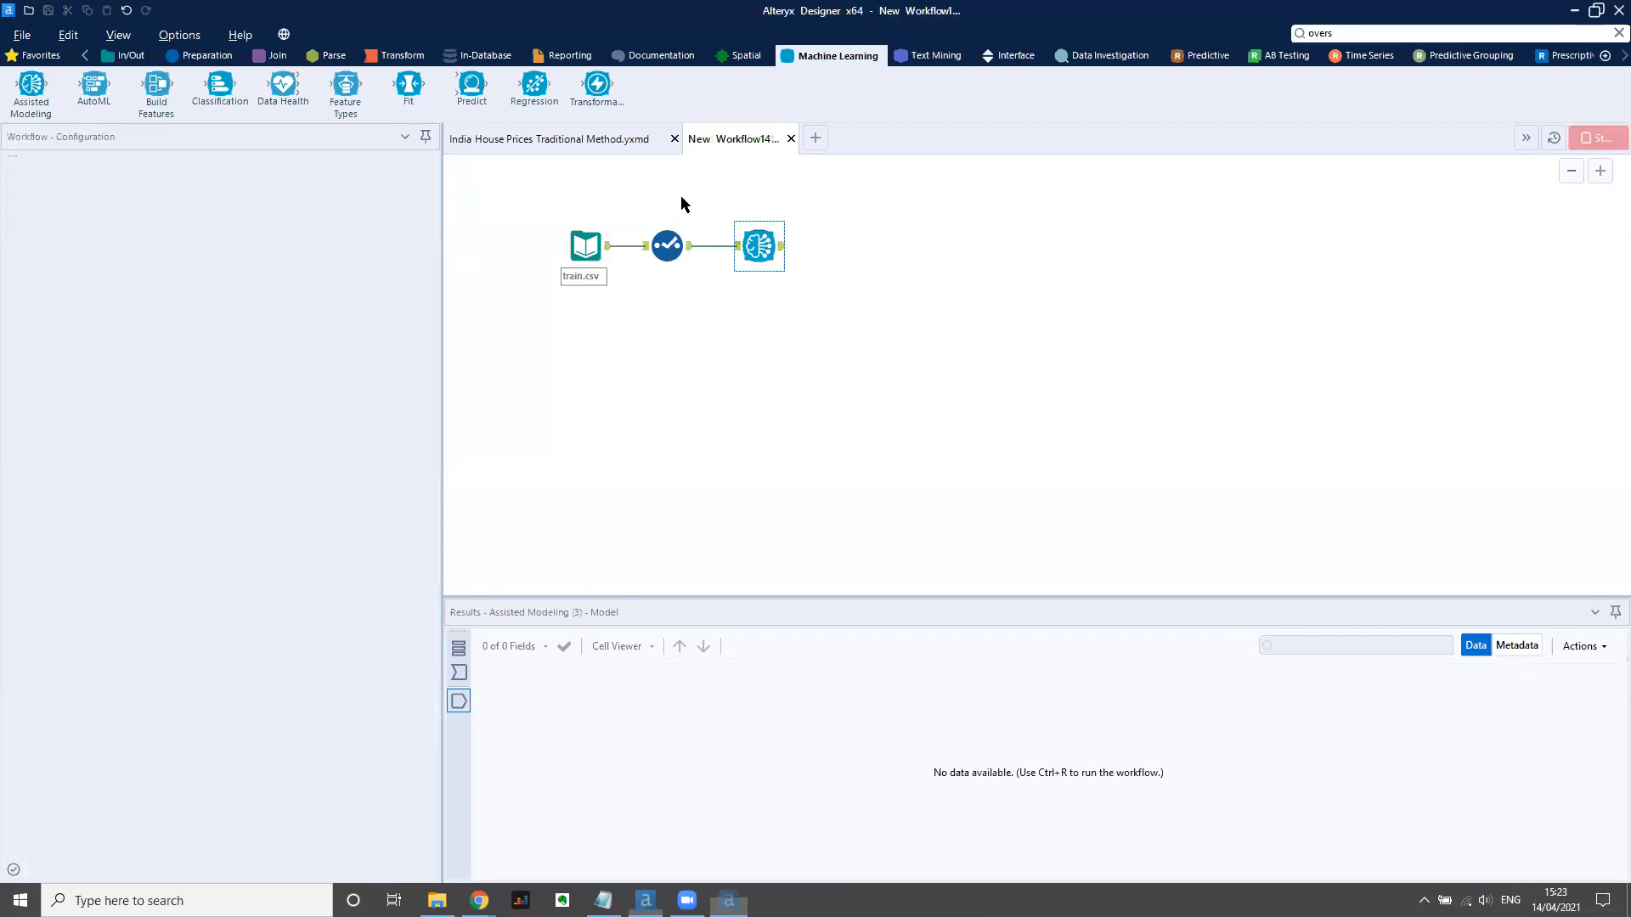
pyautogui.click(756, 244)
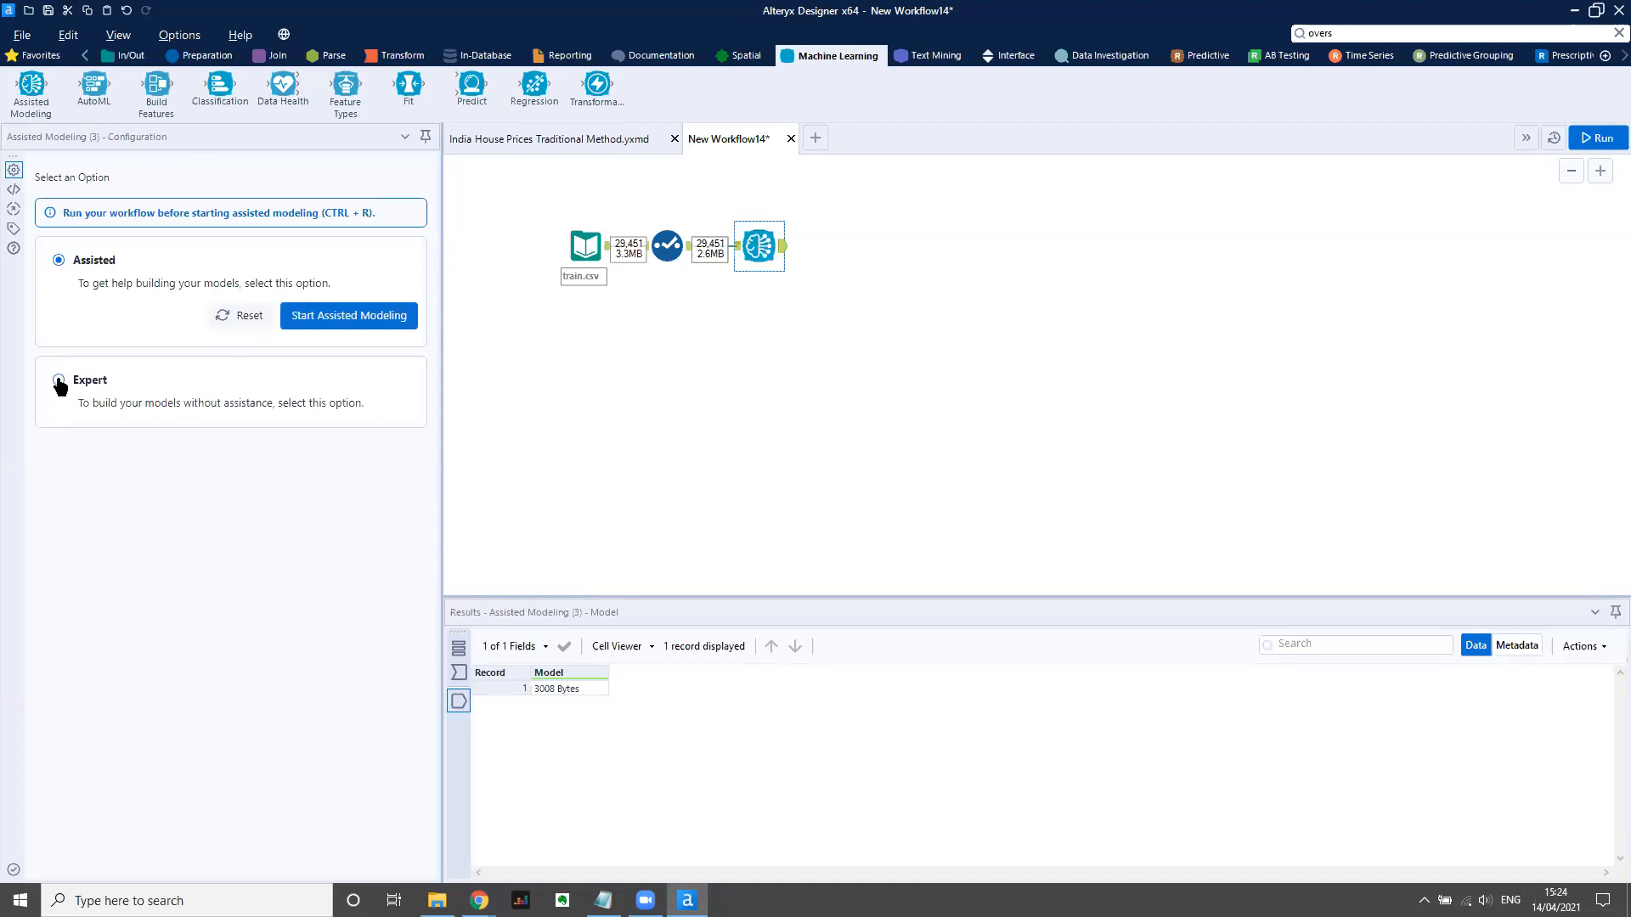
# Start Assisted Modeling and build a model with TARGET(PRICE_IN_LACS) as the confirmed target, using Regression.
pyautogui.click(361, 326)
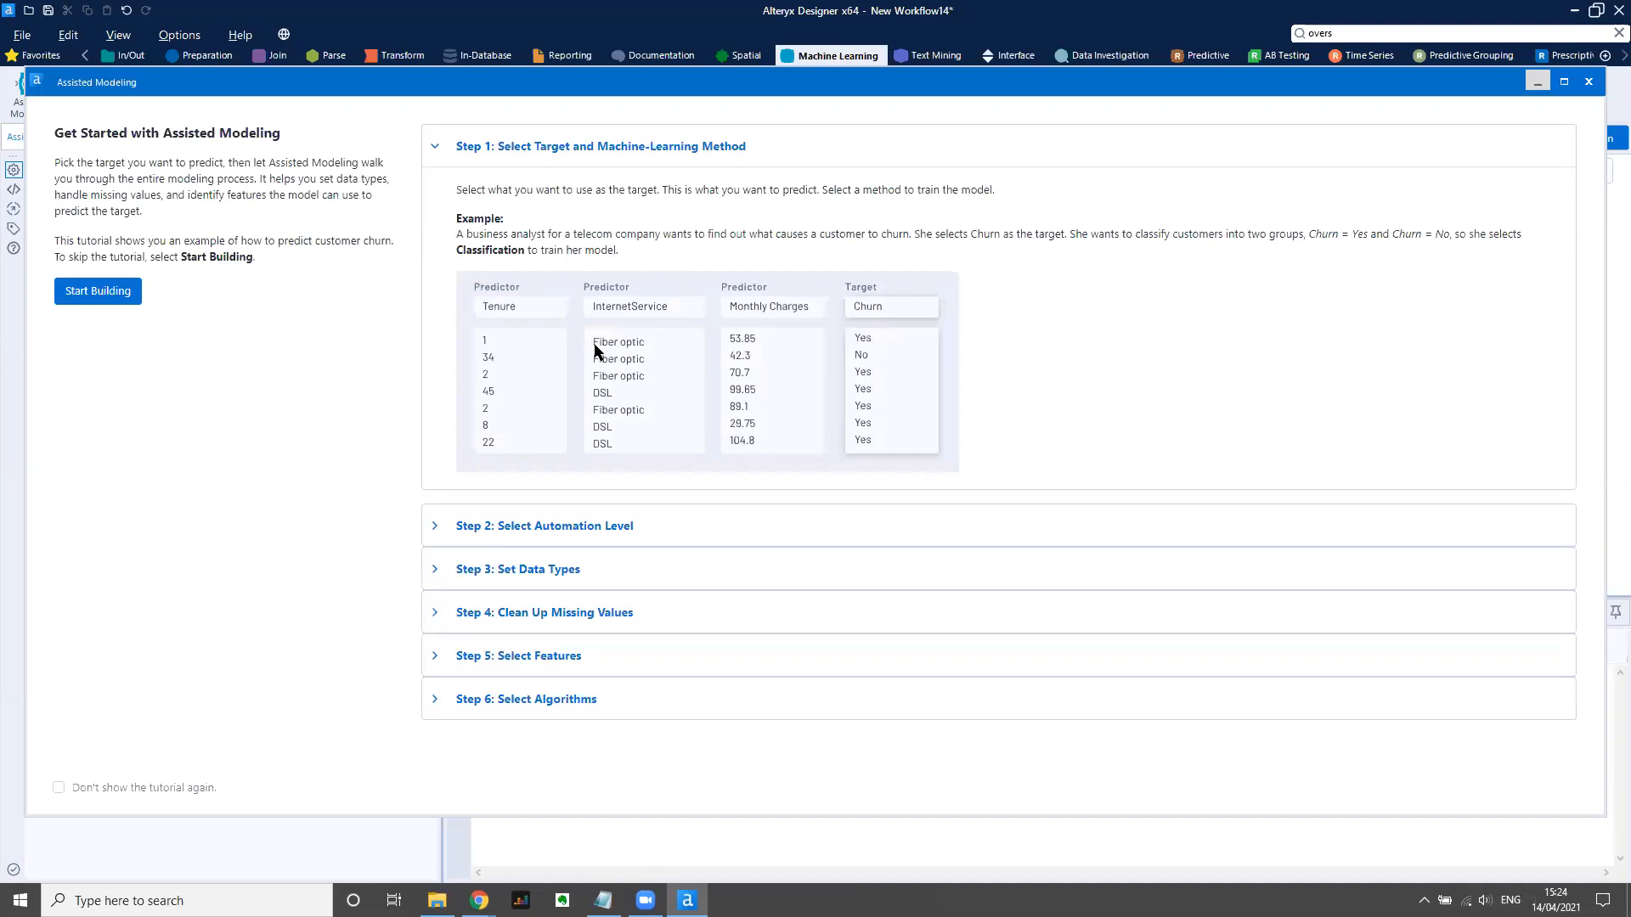
pyautogui.click(117, 298)
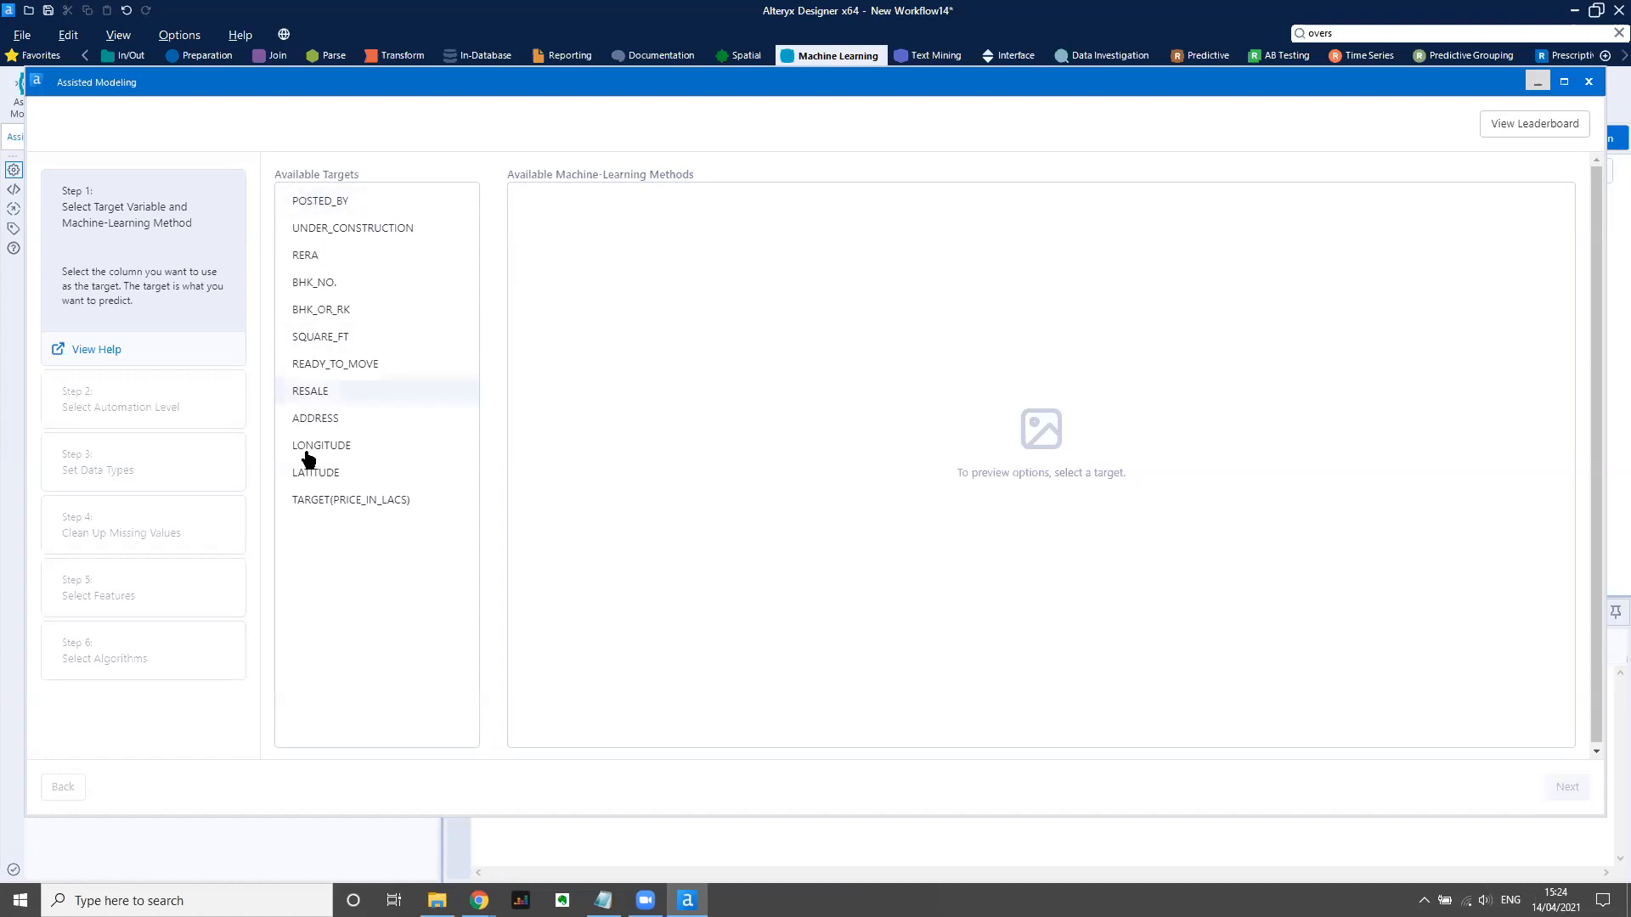
pyautogui.click(367, 507)
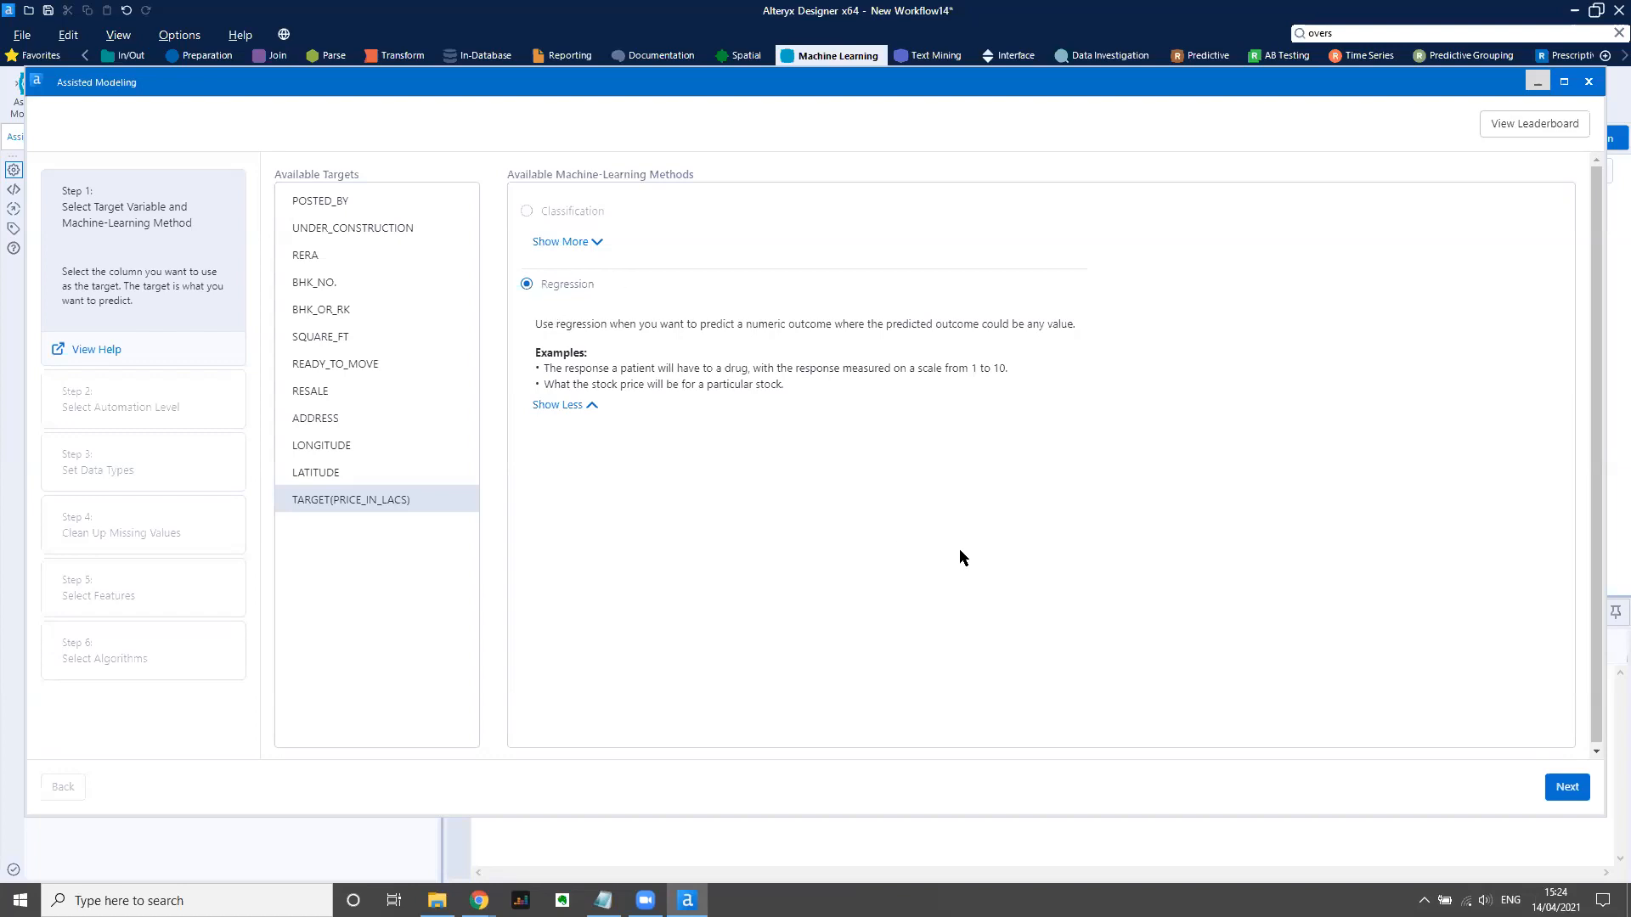
pyautogui.click(1567, 787)
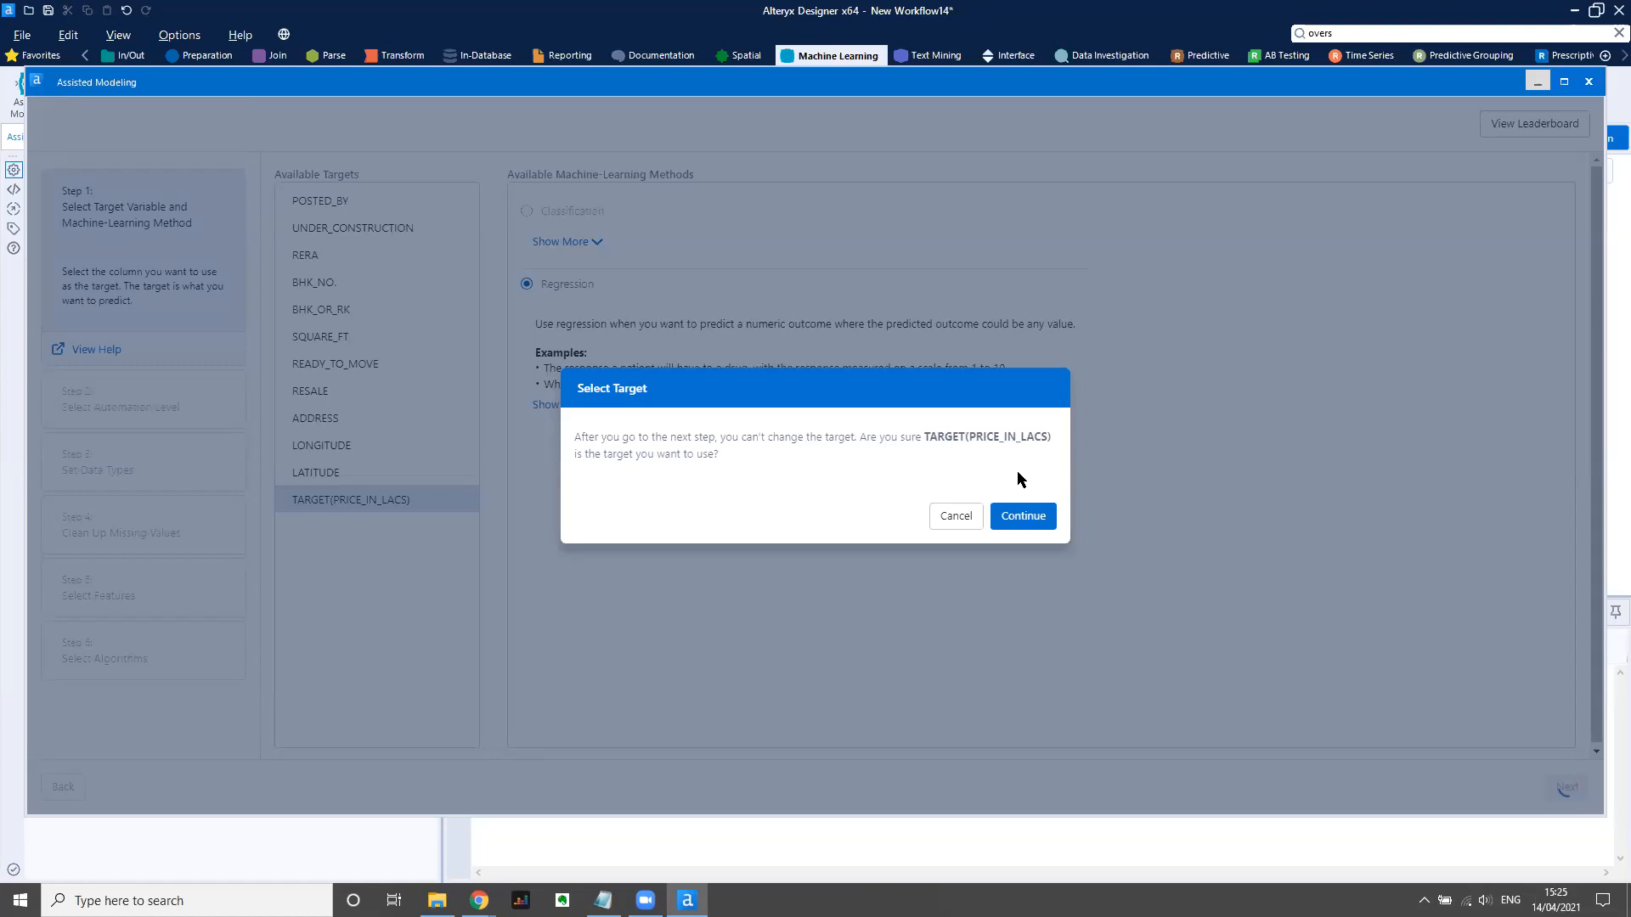
pyautogui.click(1021, 518)
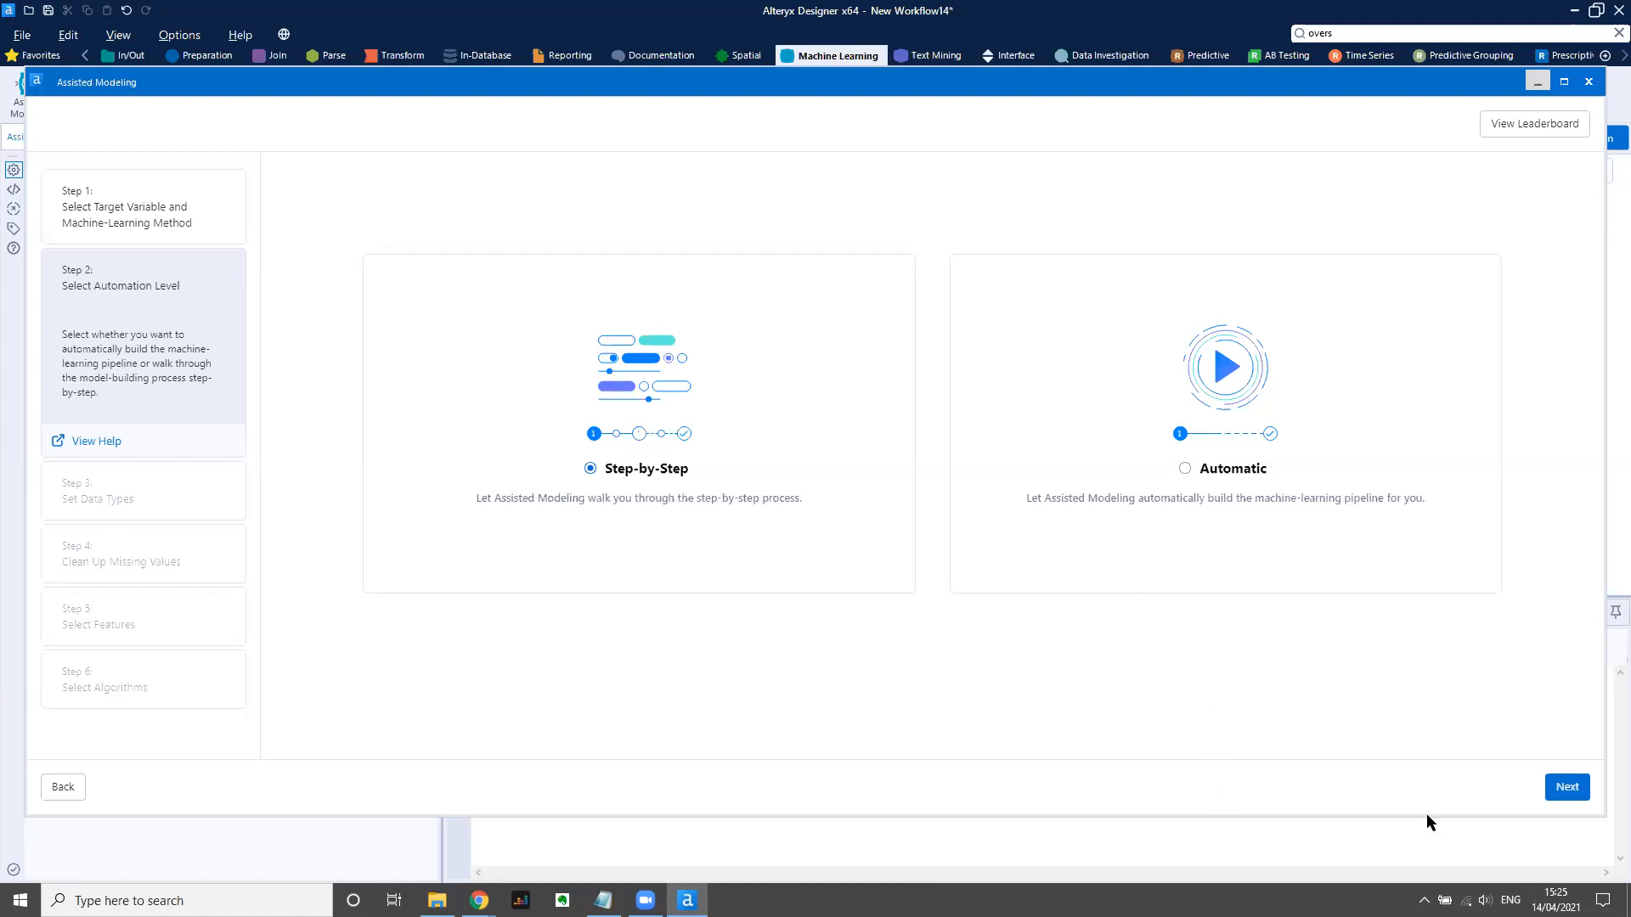
# Choose the Step-by-Step automation level and set the POSTED_BY feature's data type to ID, accepting the other recommended types.
pyautogui.click(1569, 786)
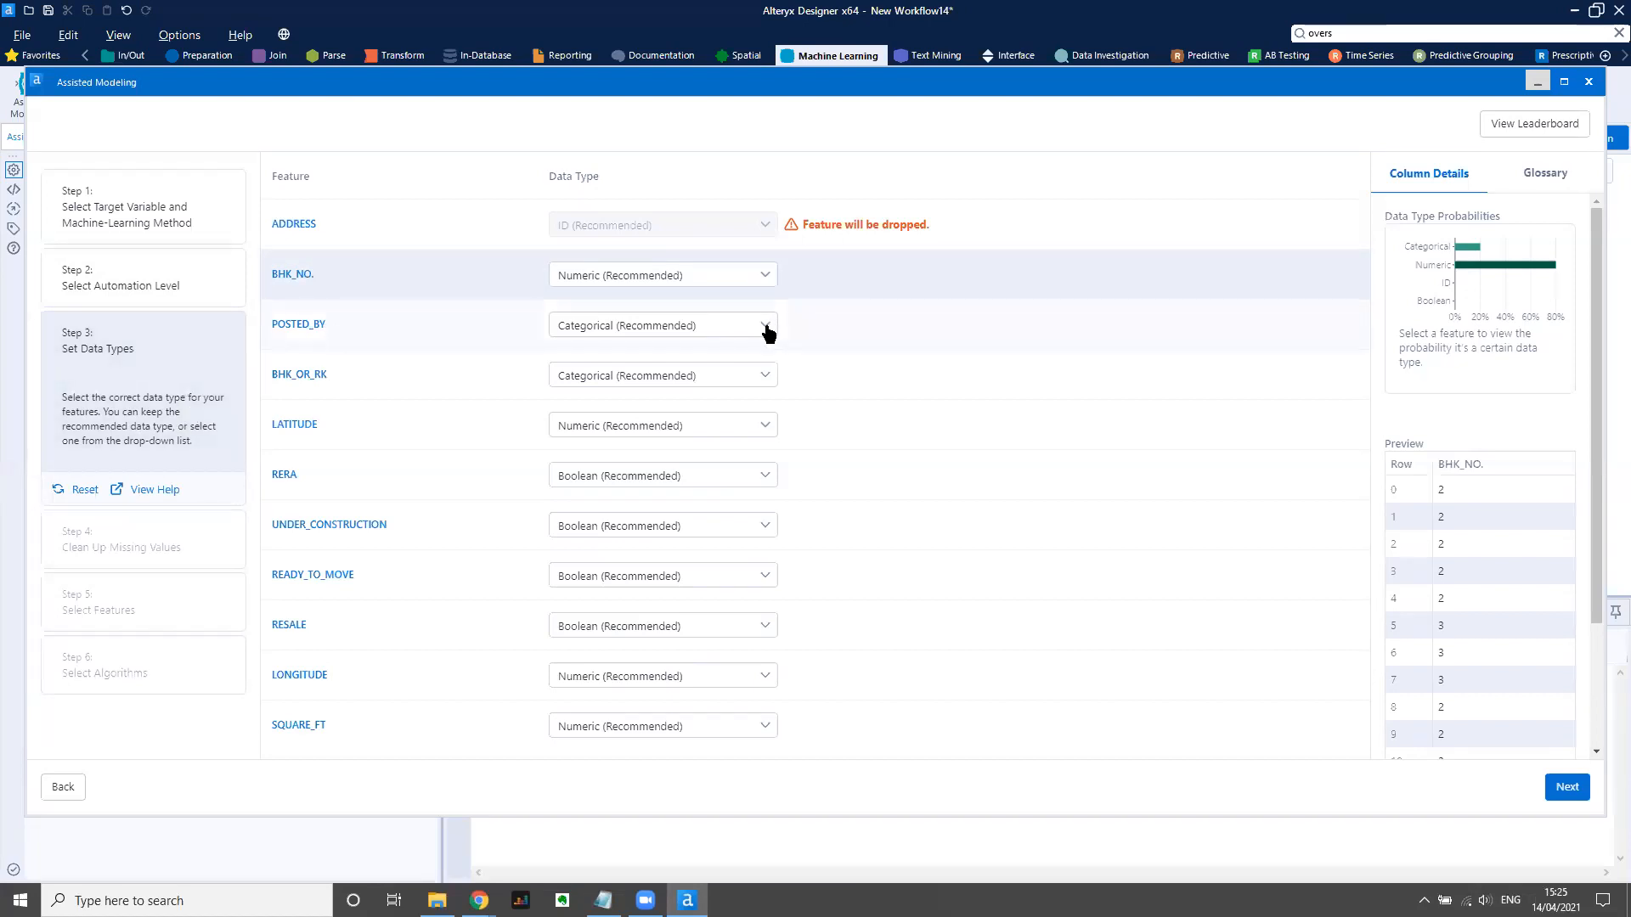
pyautogui.click(764, 326)
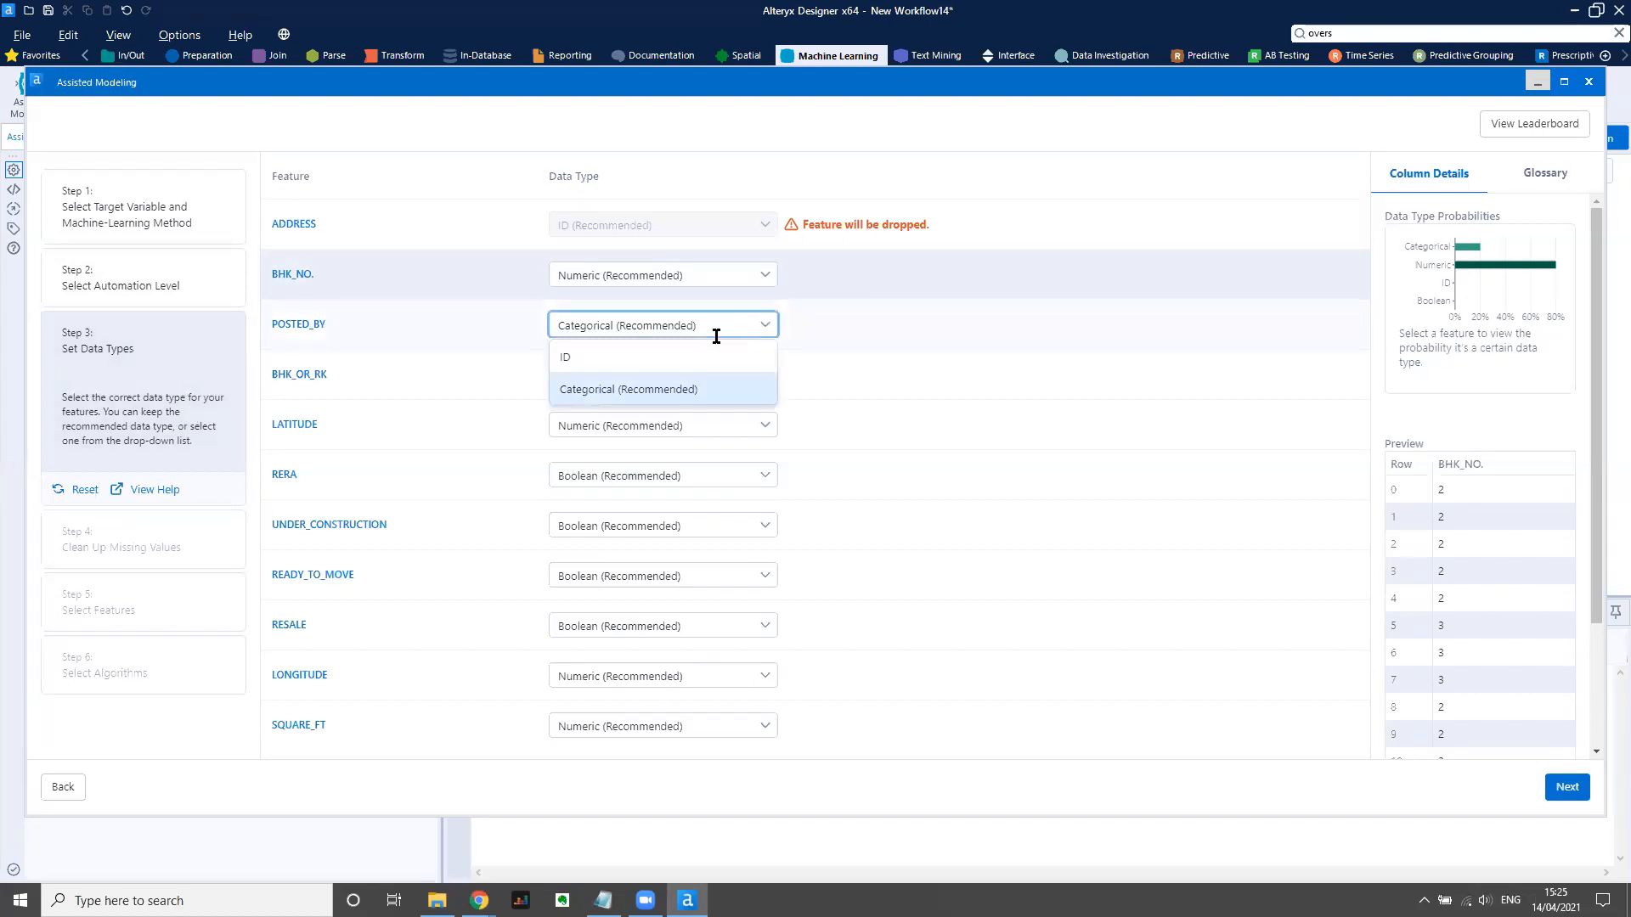
pyautogui.click(660, 357)
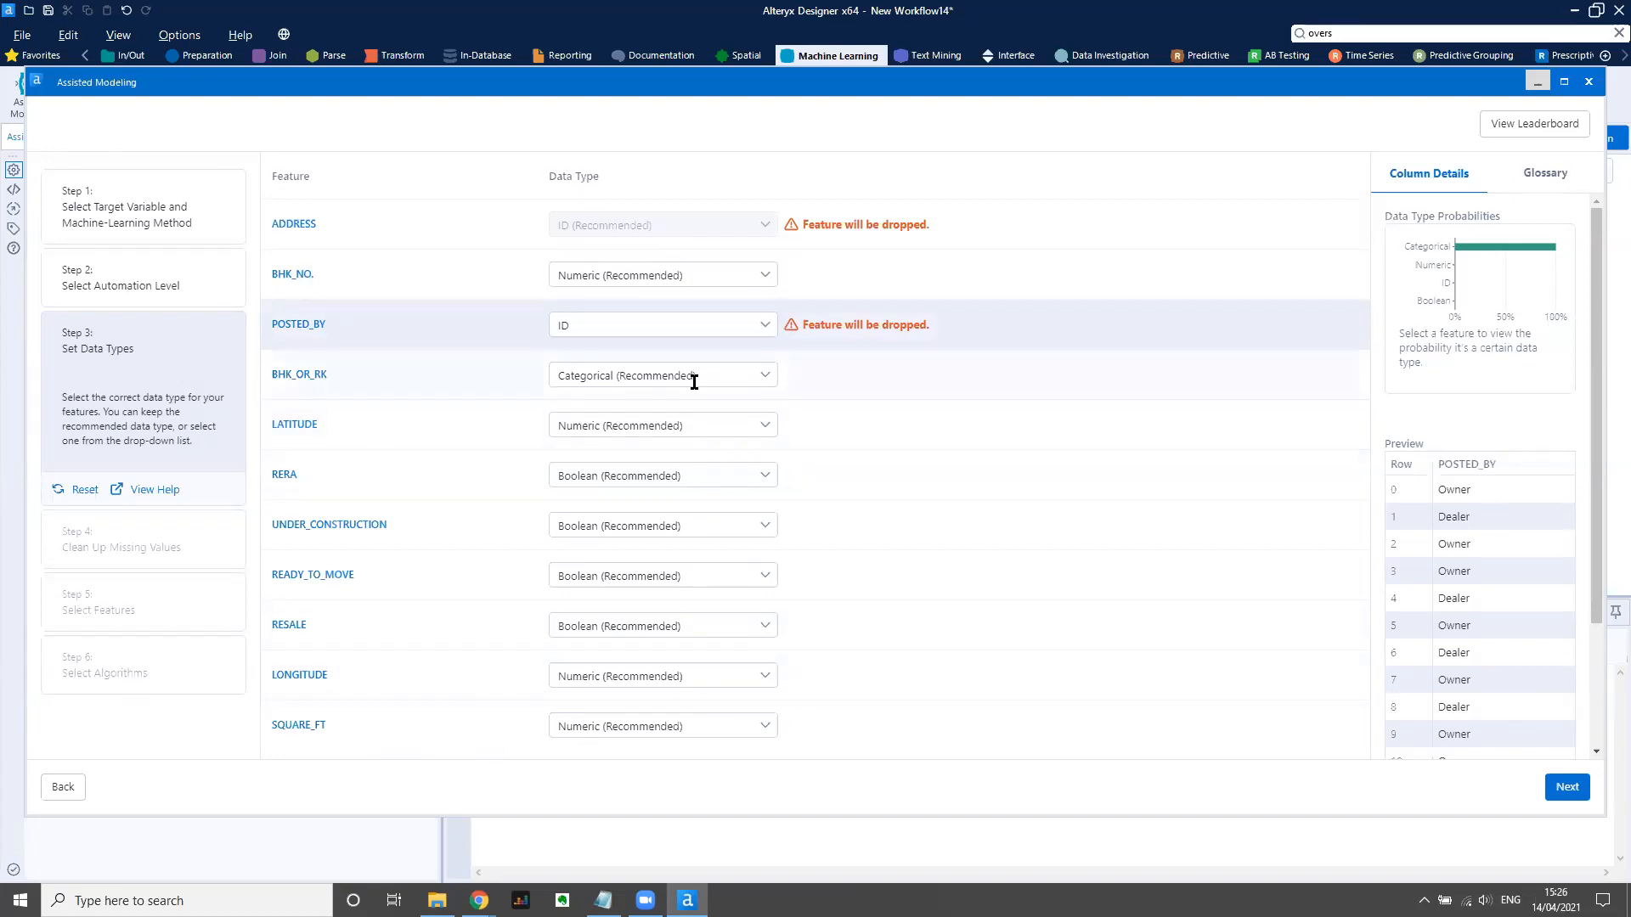
pyautogui.click(1563, 790)
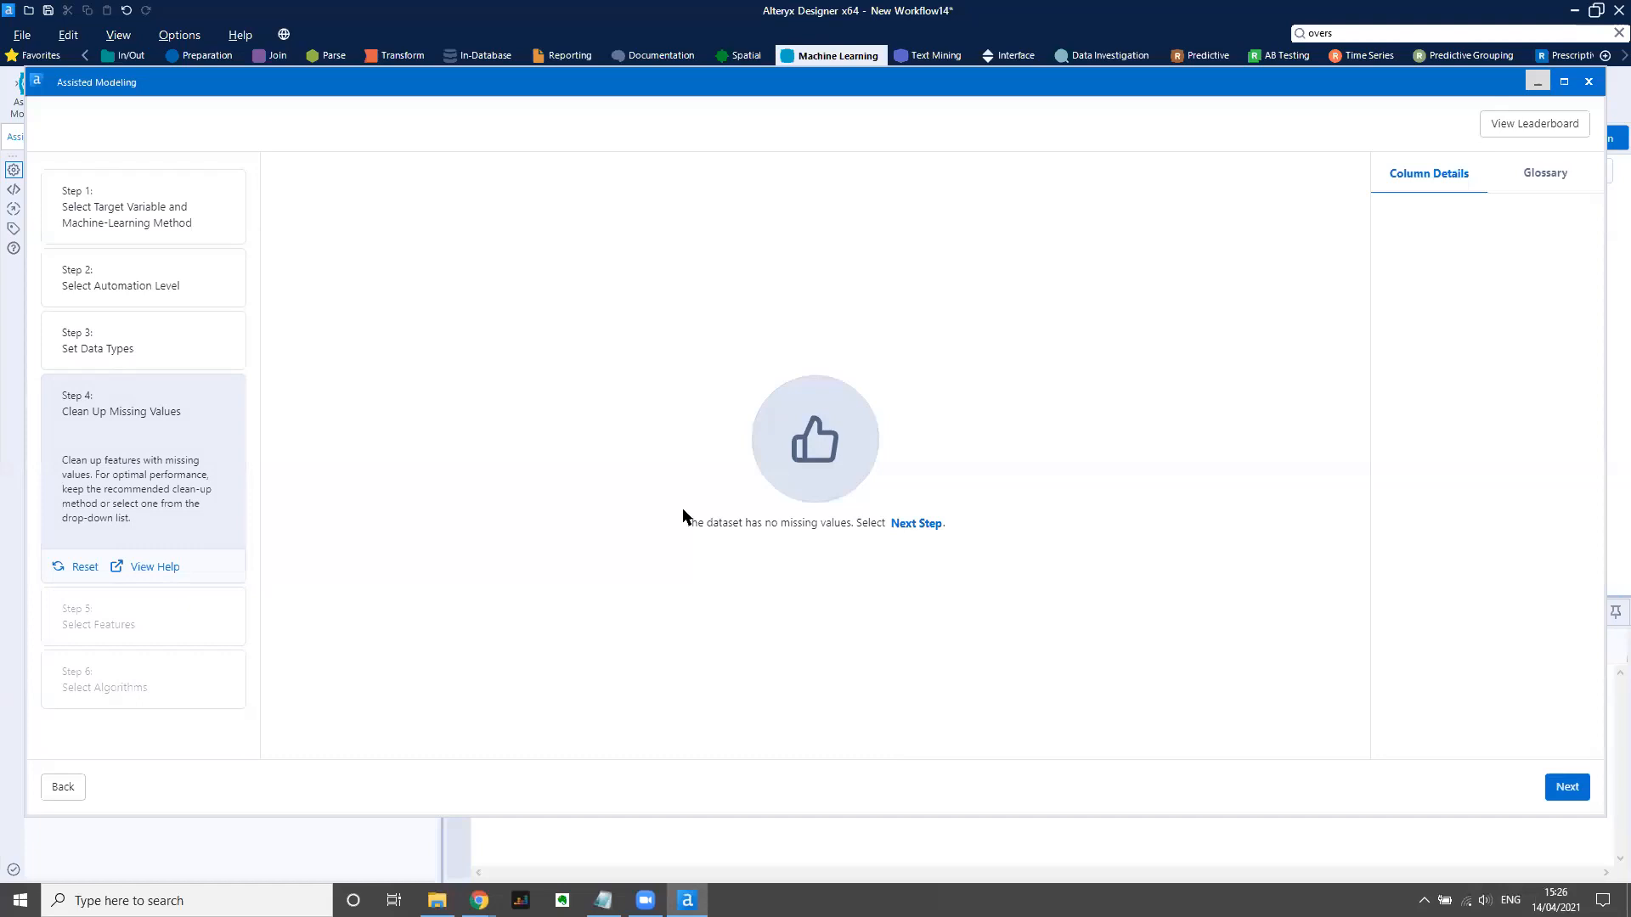
# Accept the missing values step, include SQUARE_FT as a model feature and exclude BHK_OR_RK.
pyautogui.click(1567, 786)
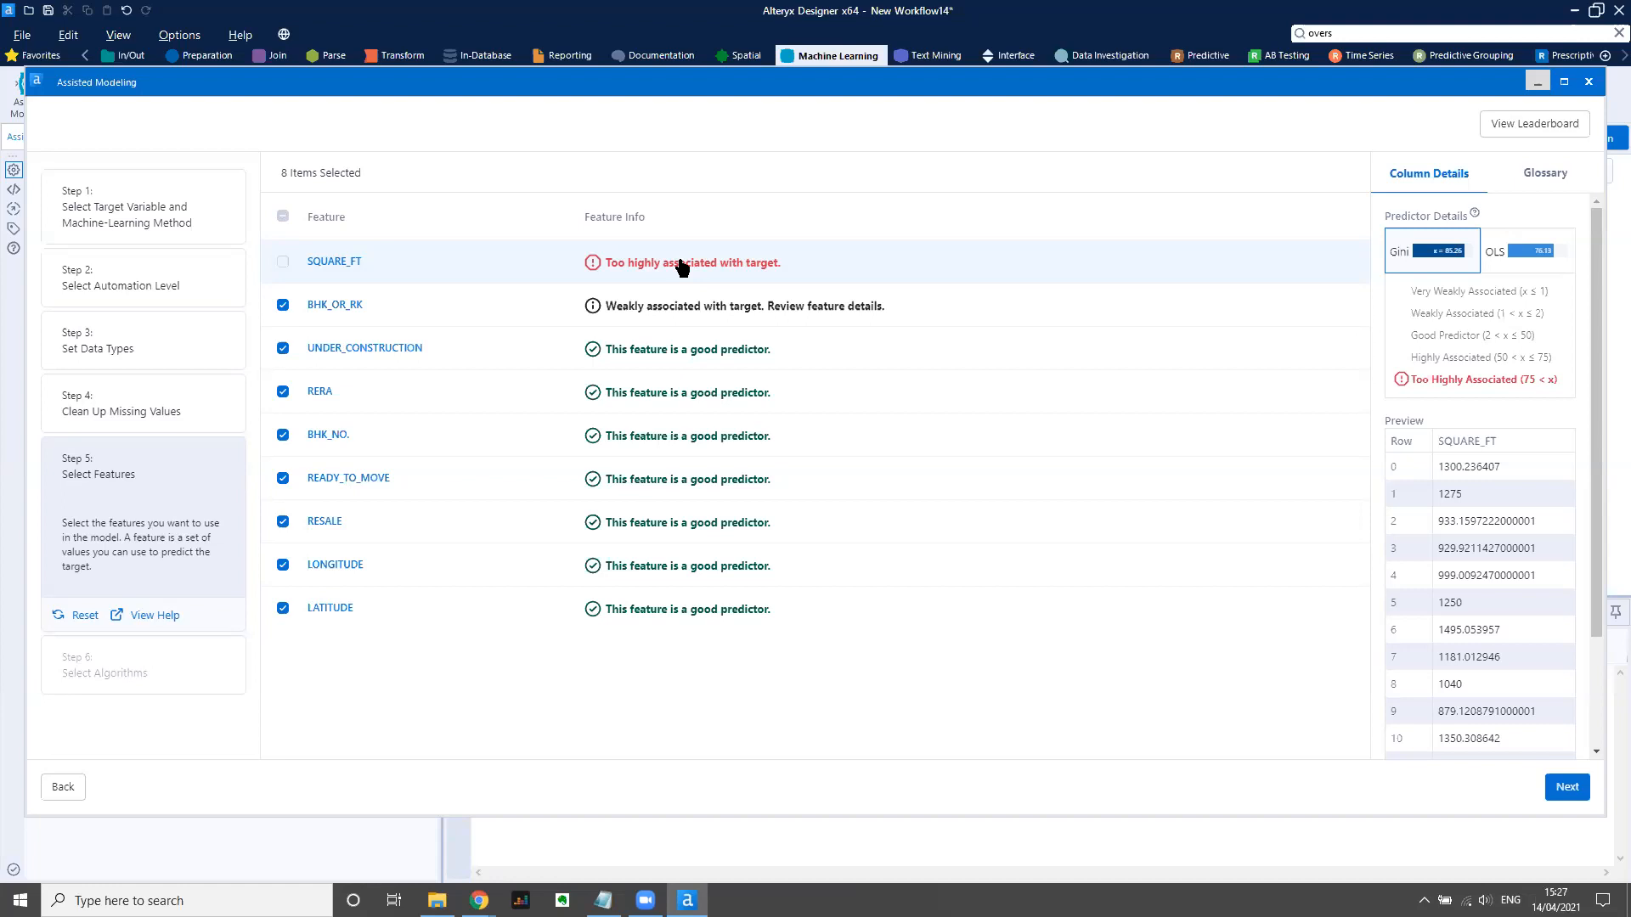
pyautogui.click(283, 263)
pyautogui.click(283, 306)
pyautogui.click(1569, 789)
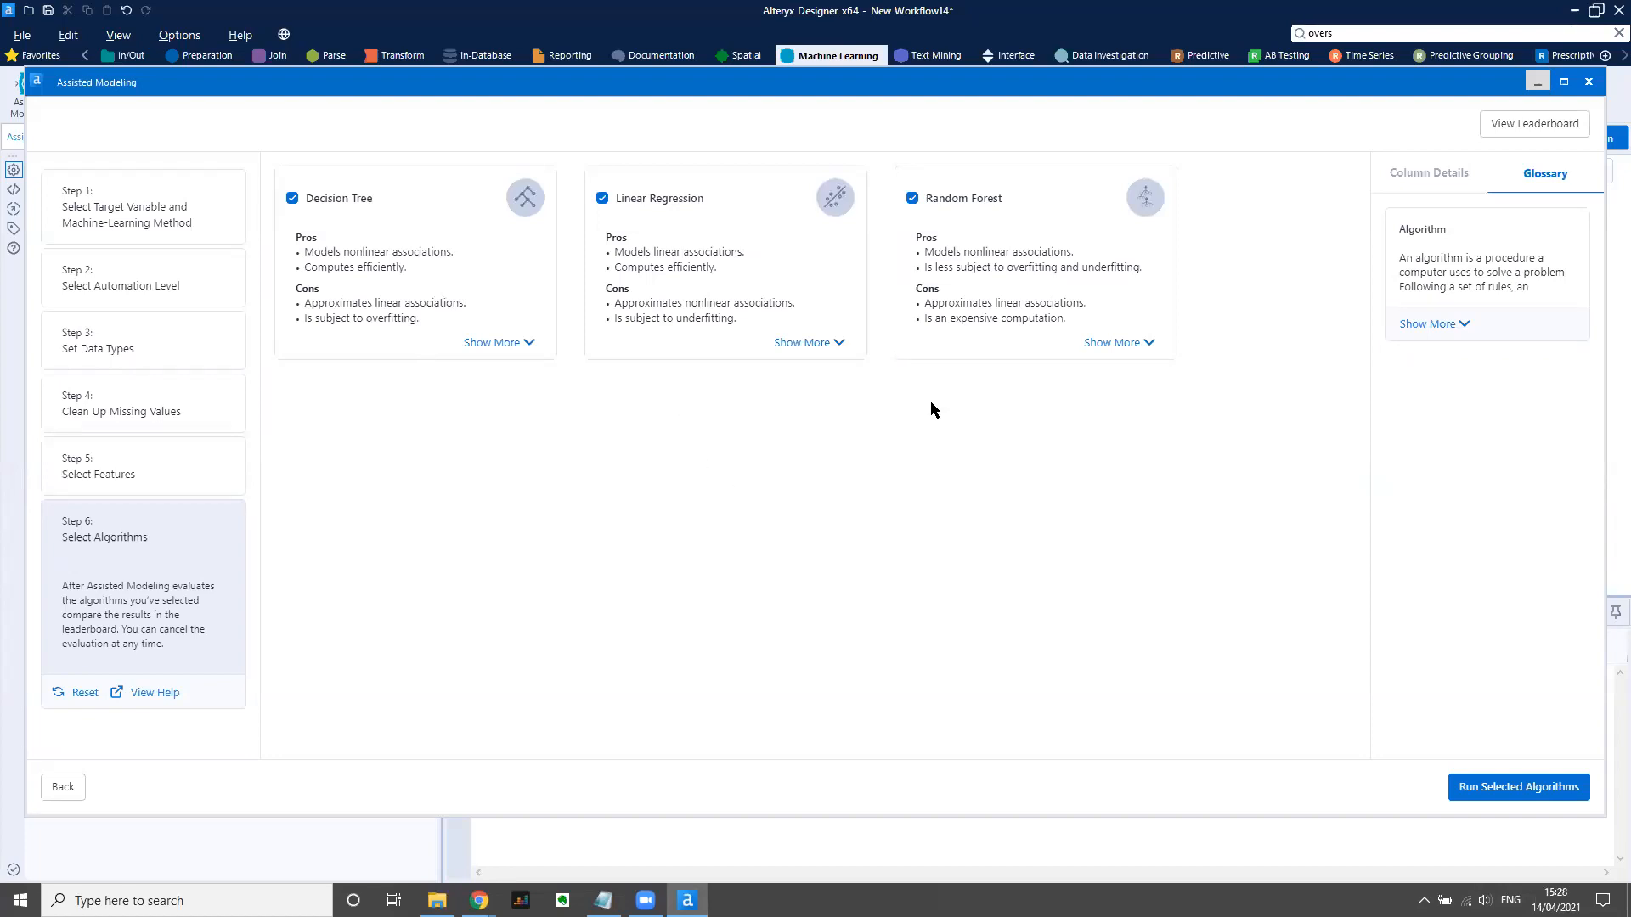
# Expand the Decision Tree, Linear Regression and Random Forest descriptions, and run all three selected algorithms.
pyautogui.click(503, 345)
pyautogui.click(821, 345)
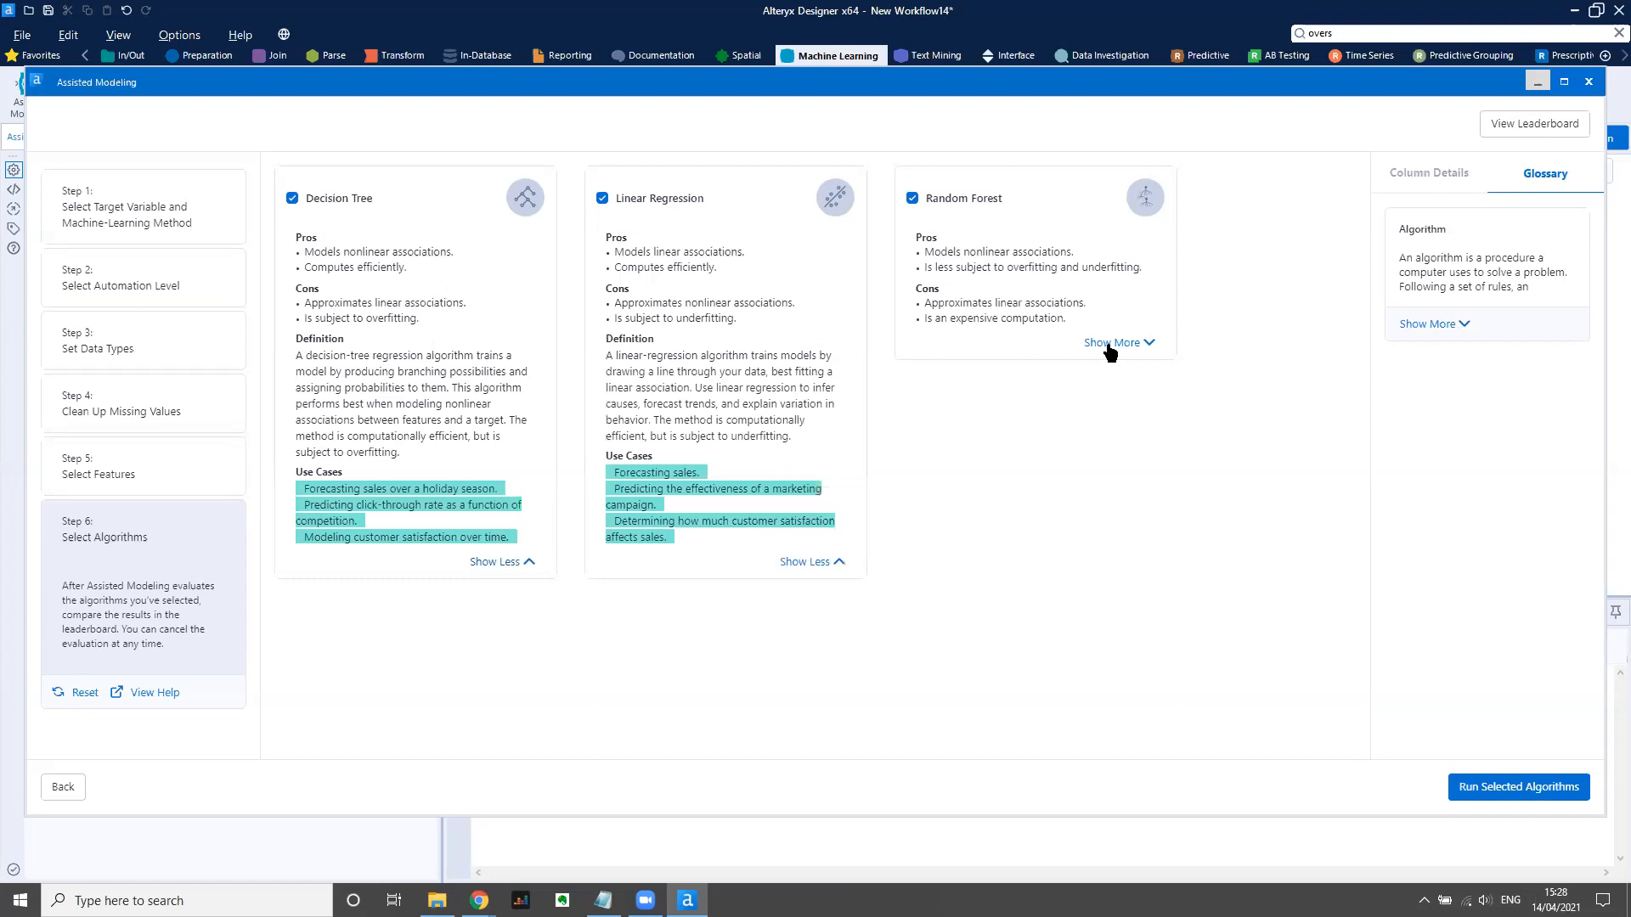
pyautogui.click(1110, 347)
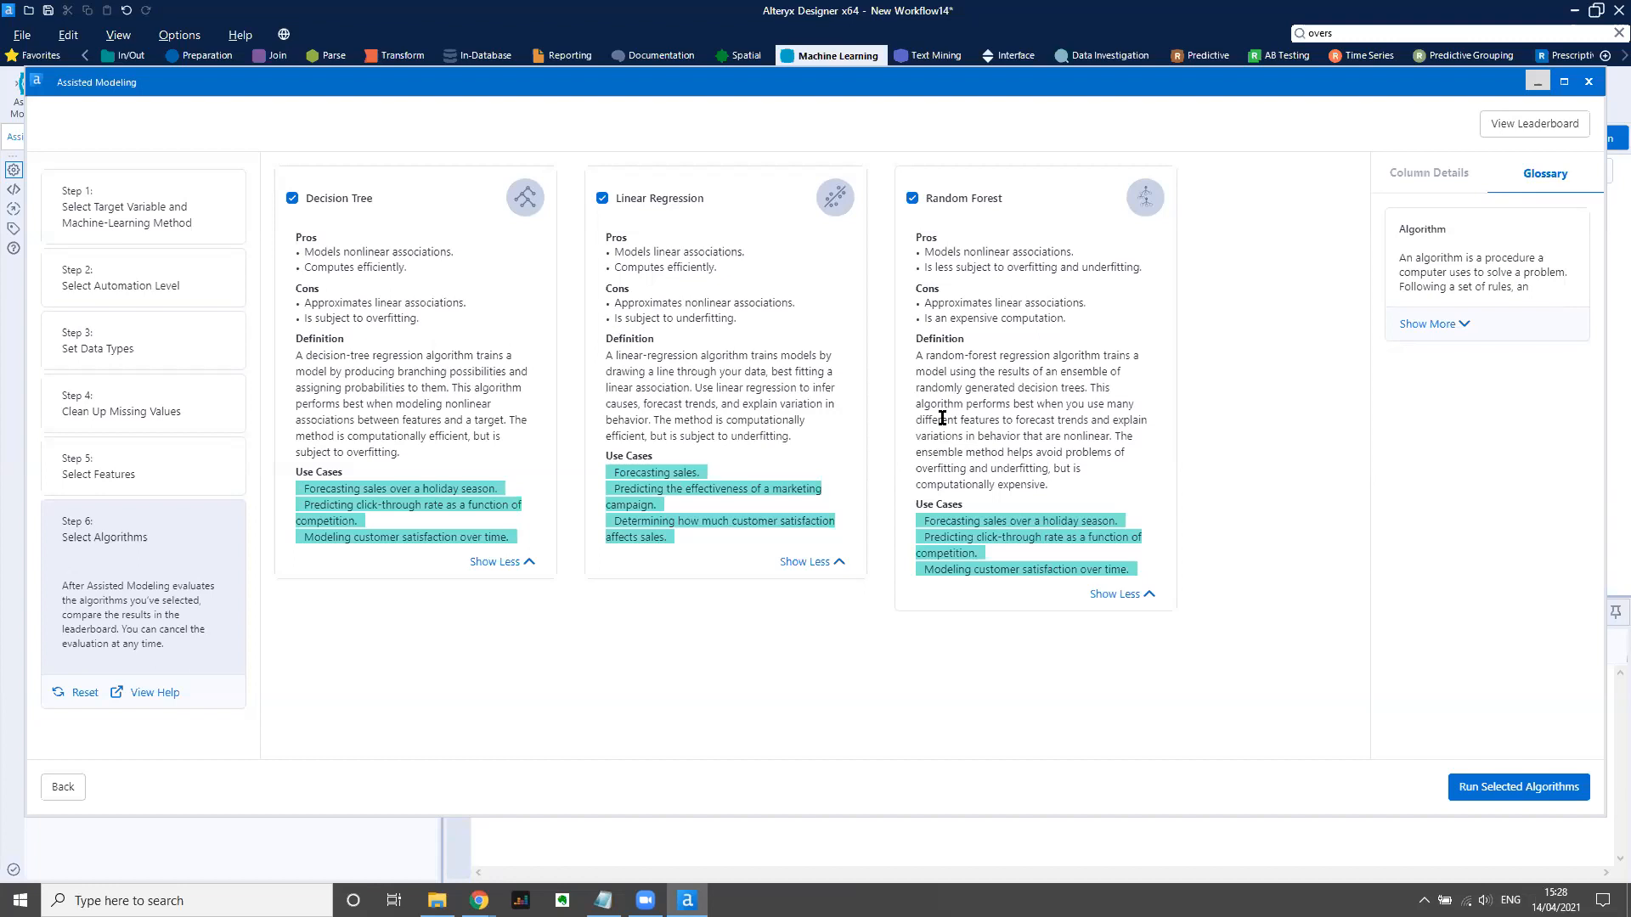
pyautogui.click(1477, 790)
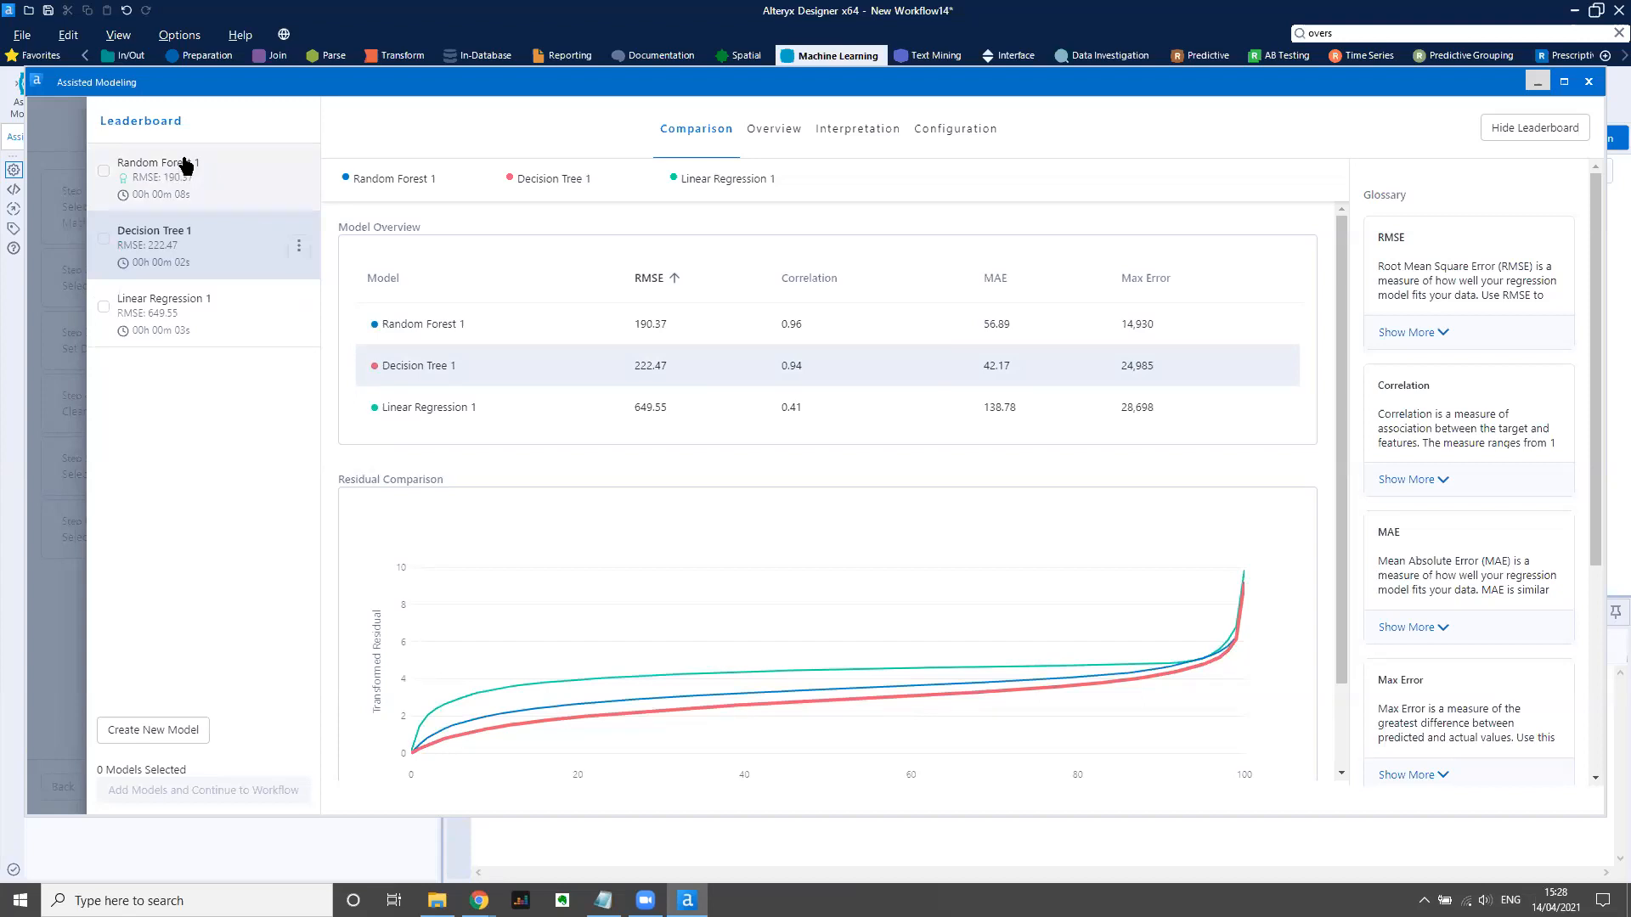
# Compare the leaderboard models through the RMSE glossary definition, their Actual vs. Predicted plots and Random Forest 1's feature importance.
pyautogui.click(228, 167)
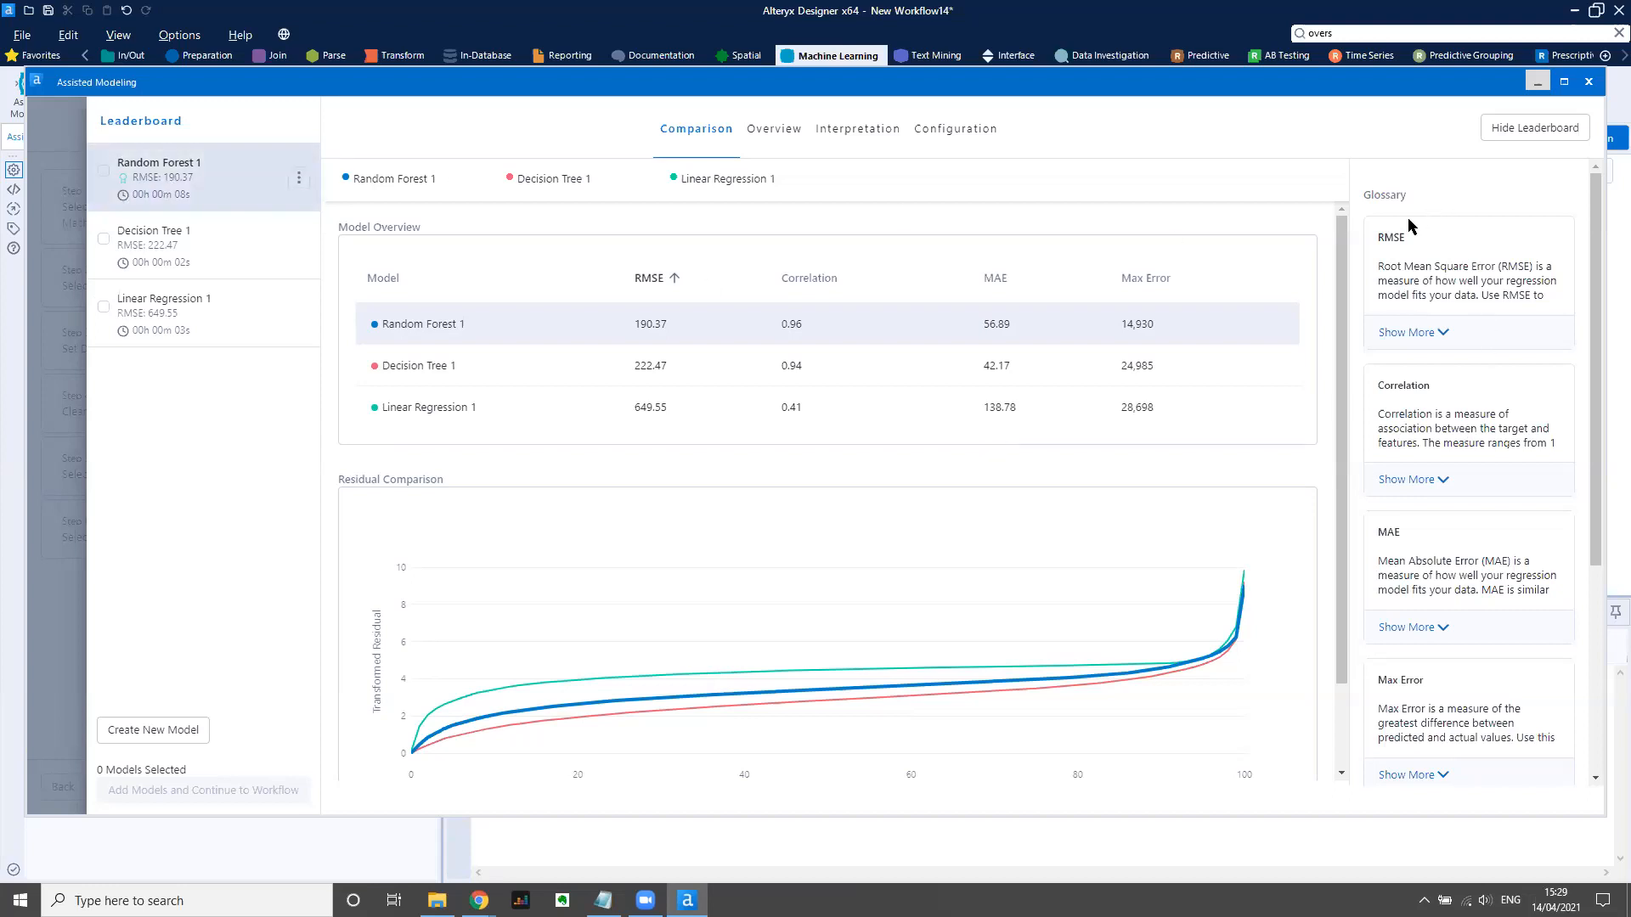
pyautogui.click(1439, 336)
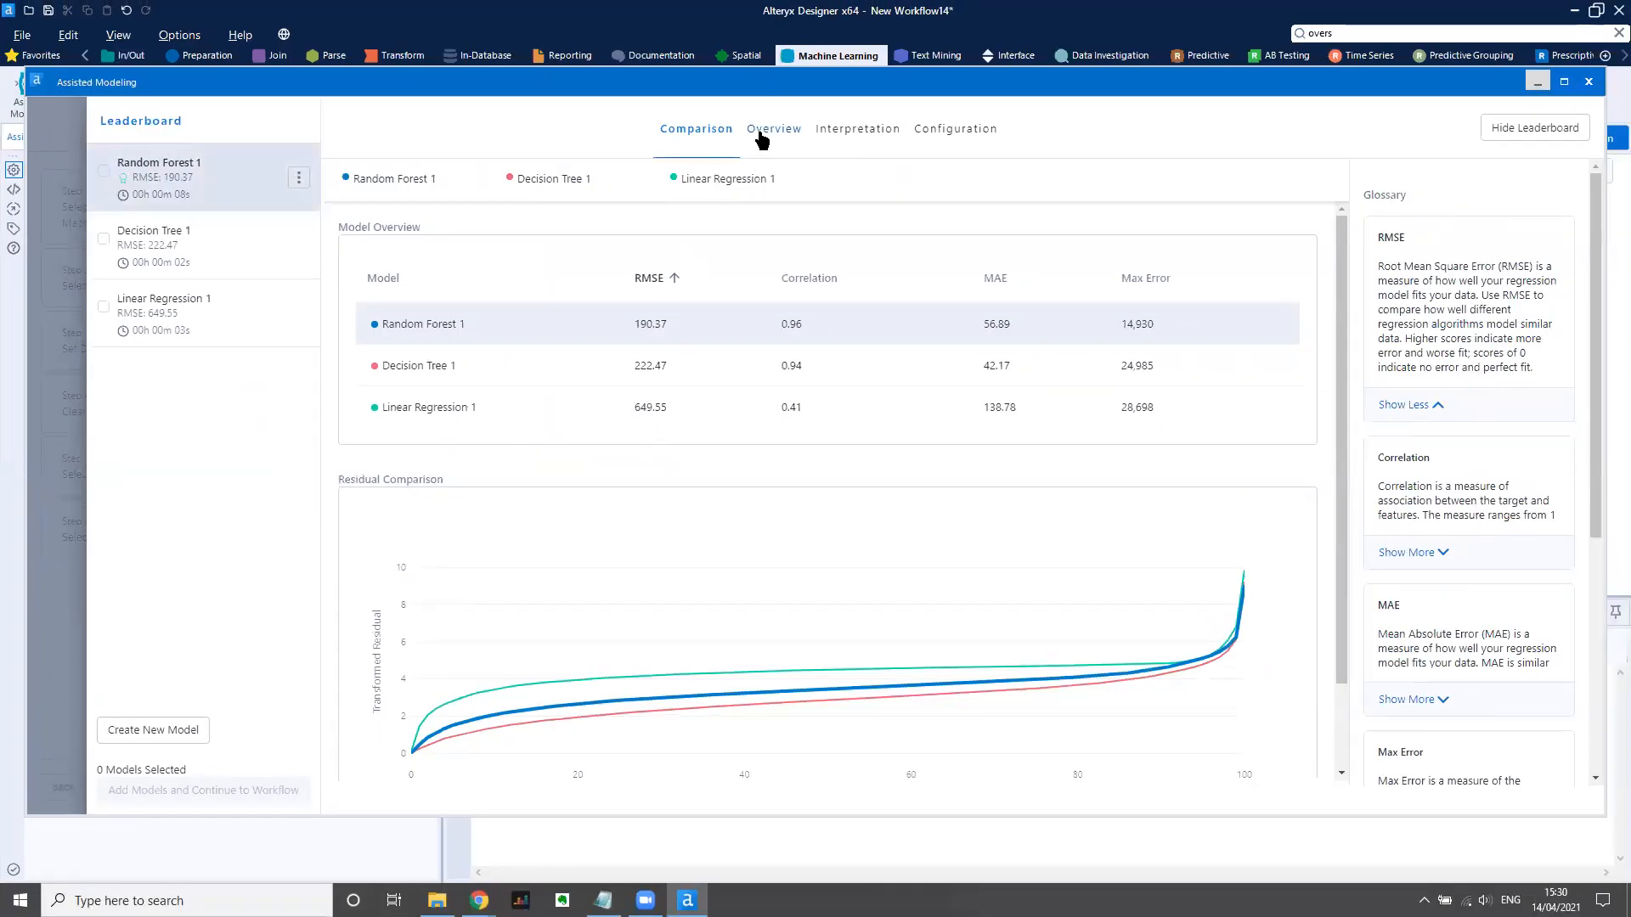
pyautogui.click(764, 136)
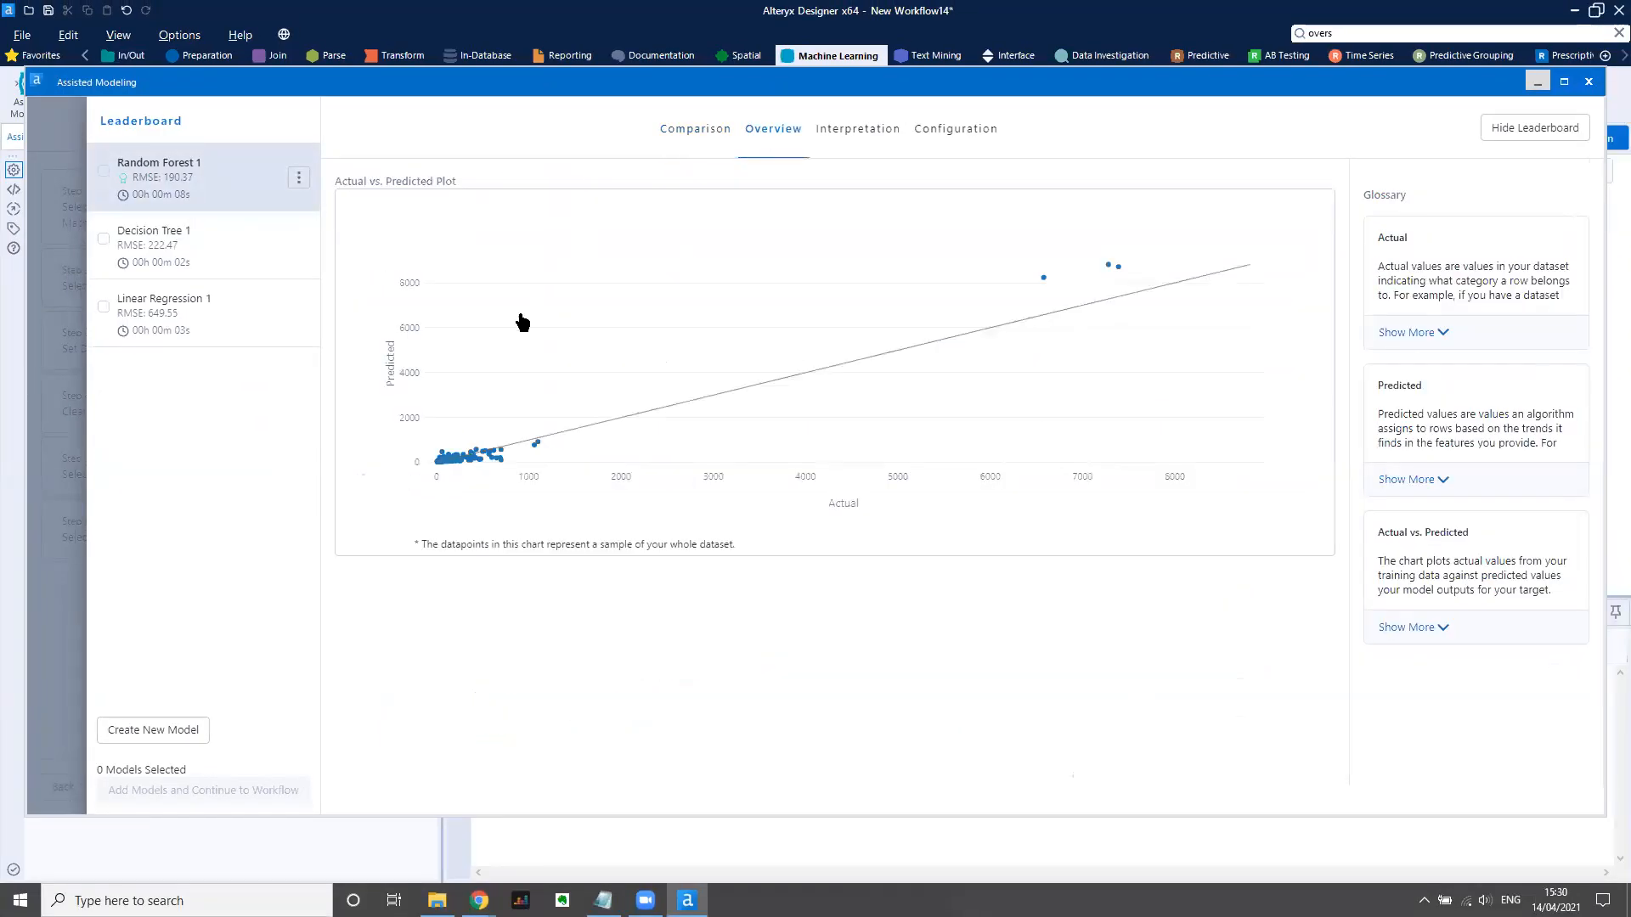
pyautogui.click(180, 248)
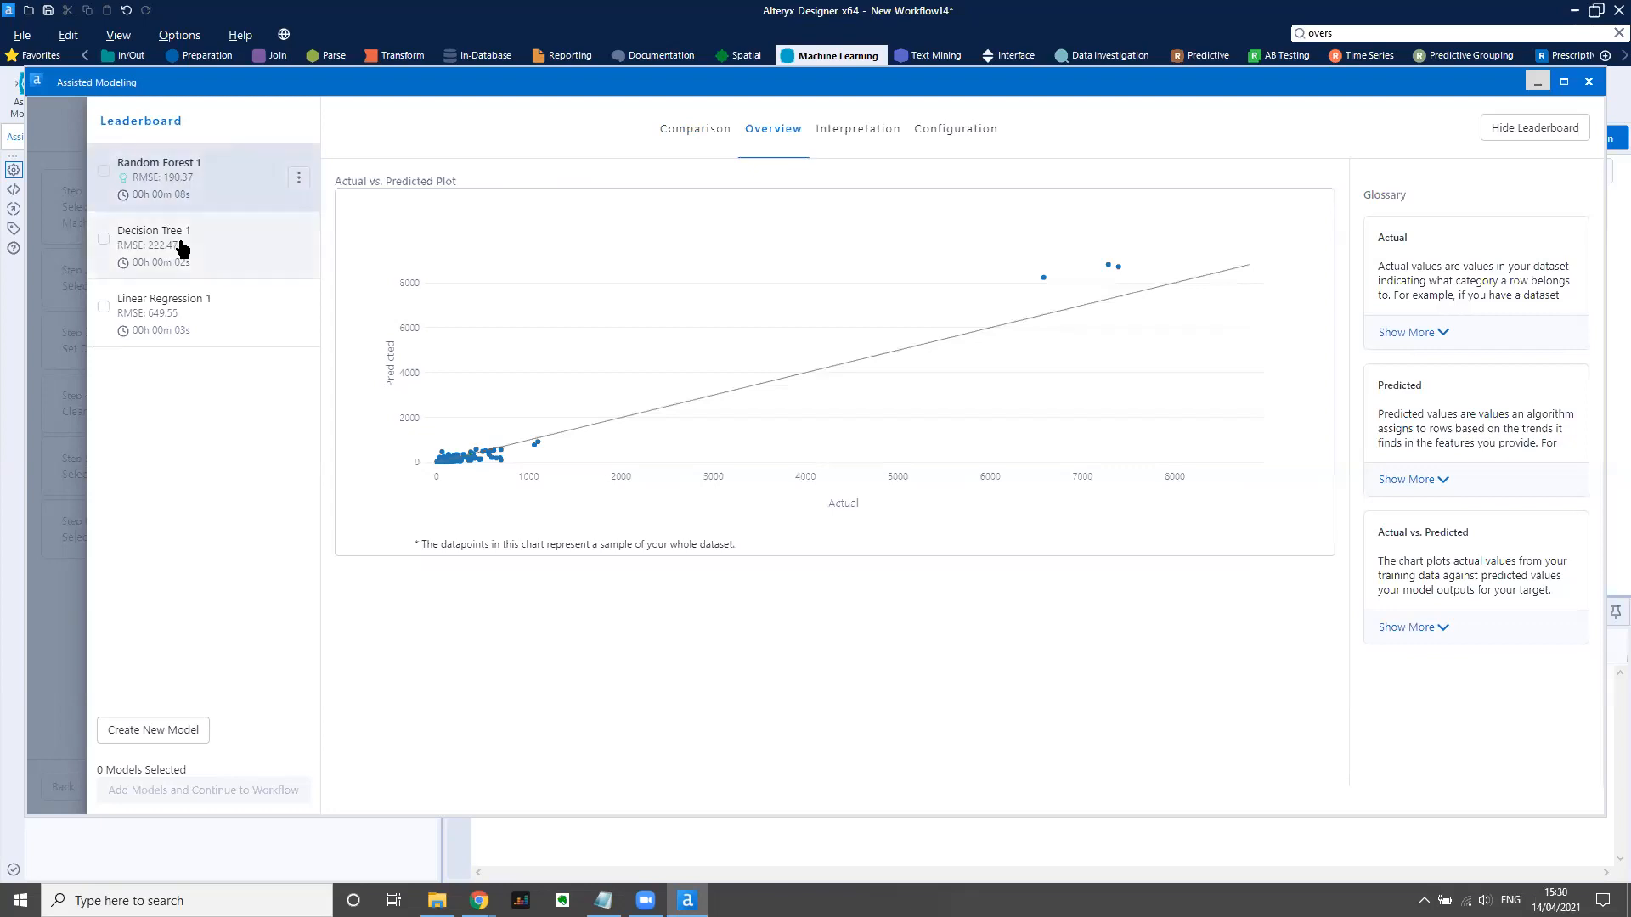
pyautogui.click(195, 308)
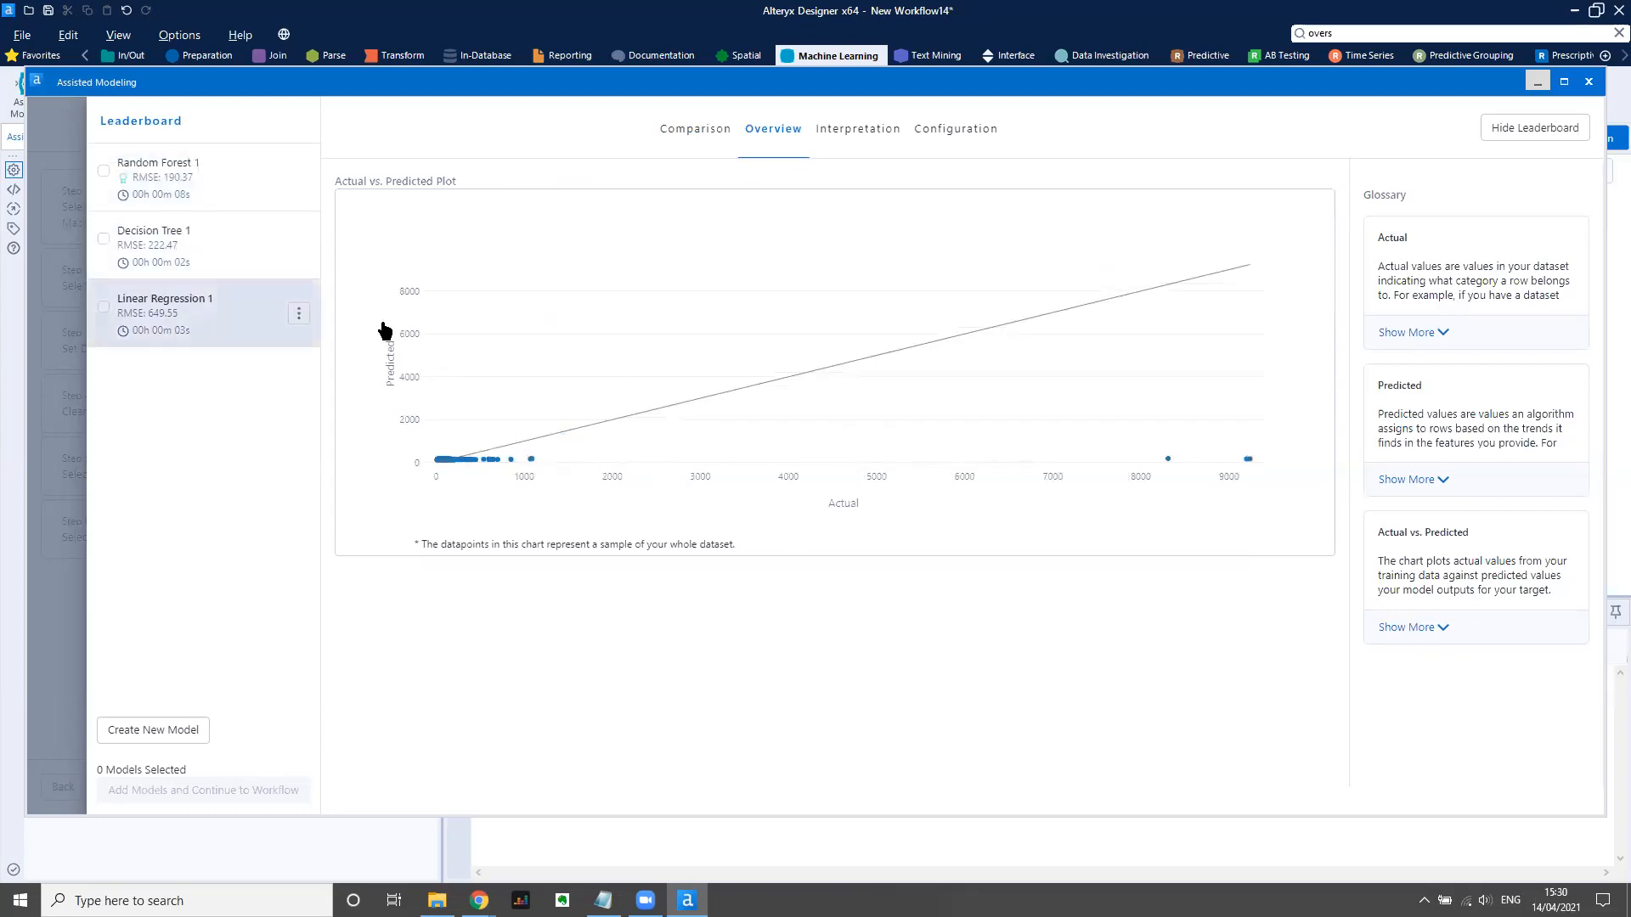
pyautogui.click(181, 169)
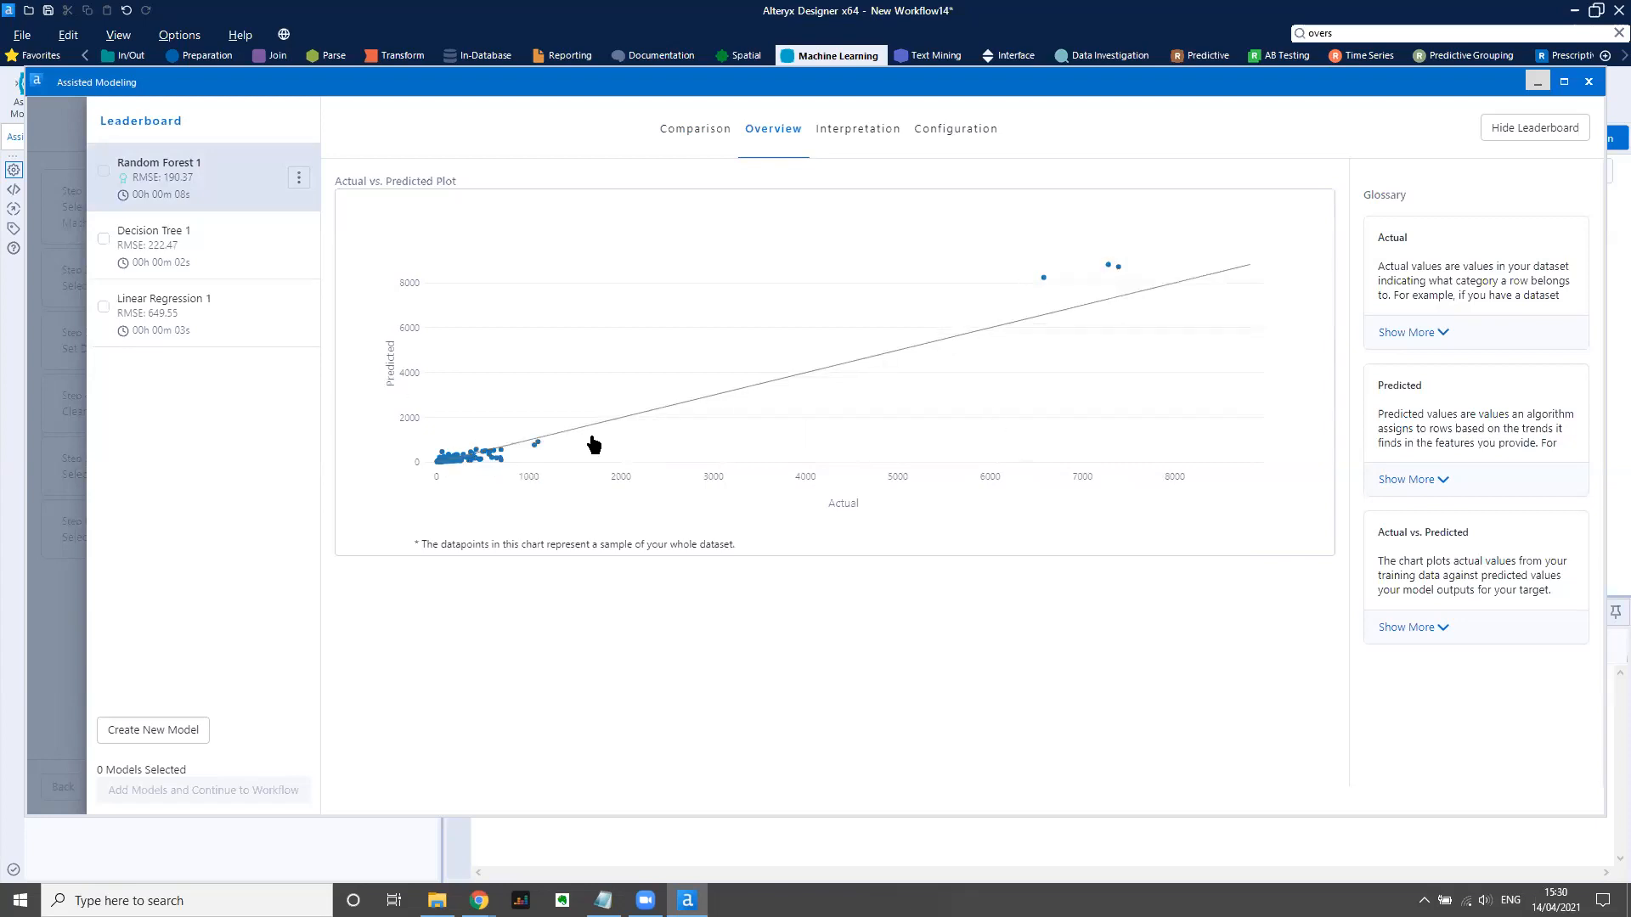
pyautogui.click(851, 136)
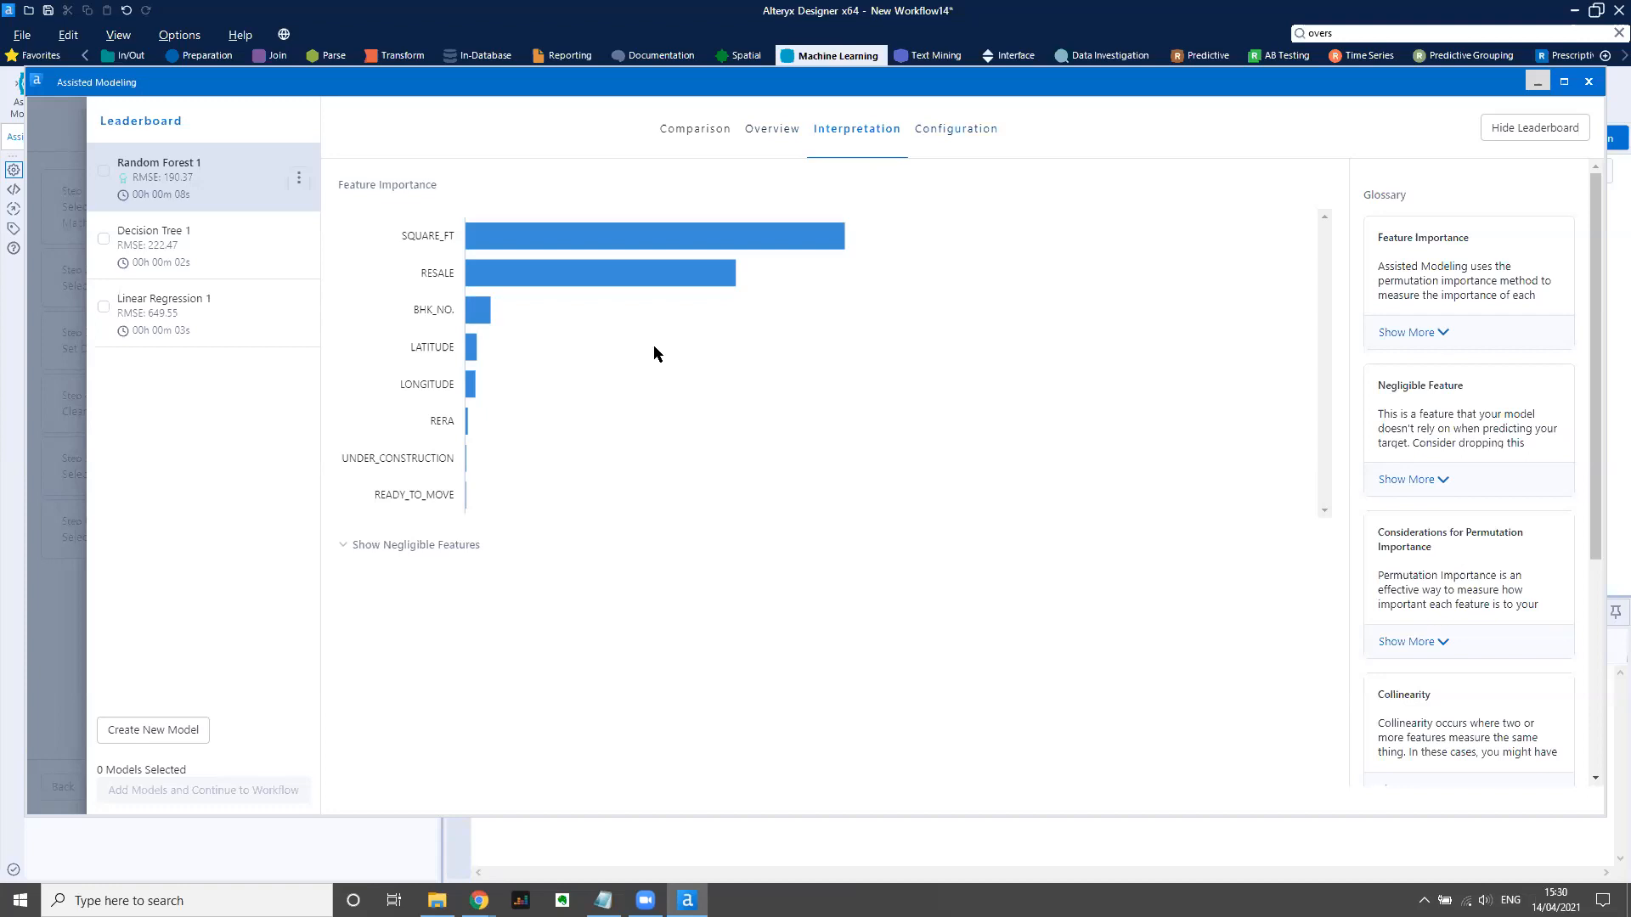
# Export the Random Forest 1 model to Python and add that model to the workflow.
pyautogui.click(298, 178)
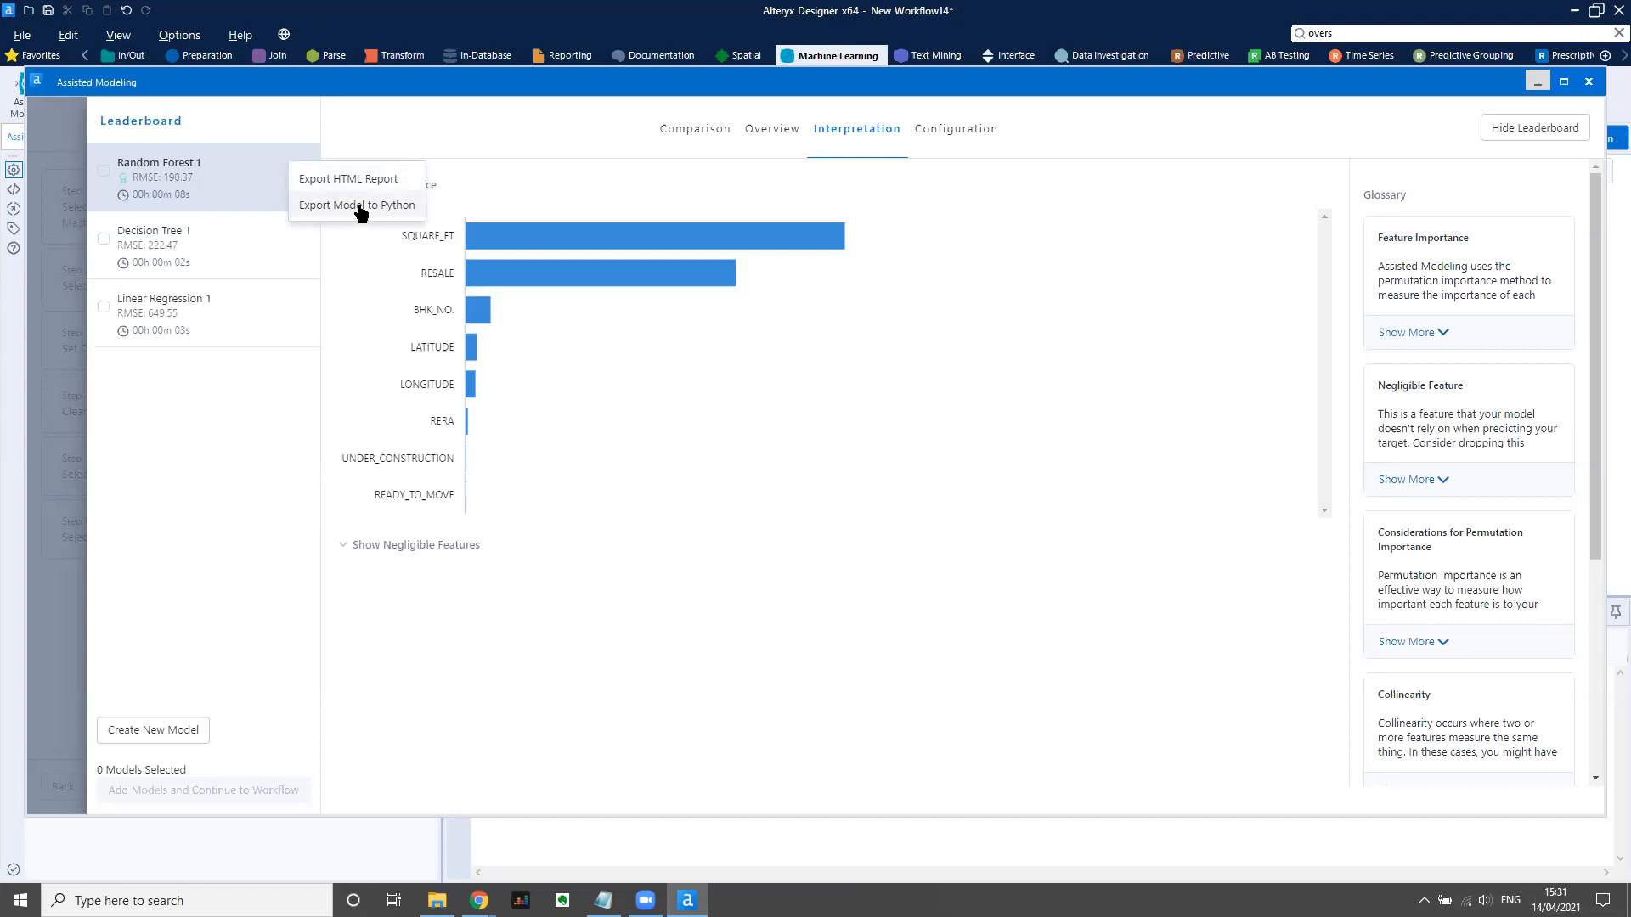
pyautogui.click(350, 260)
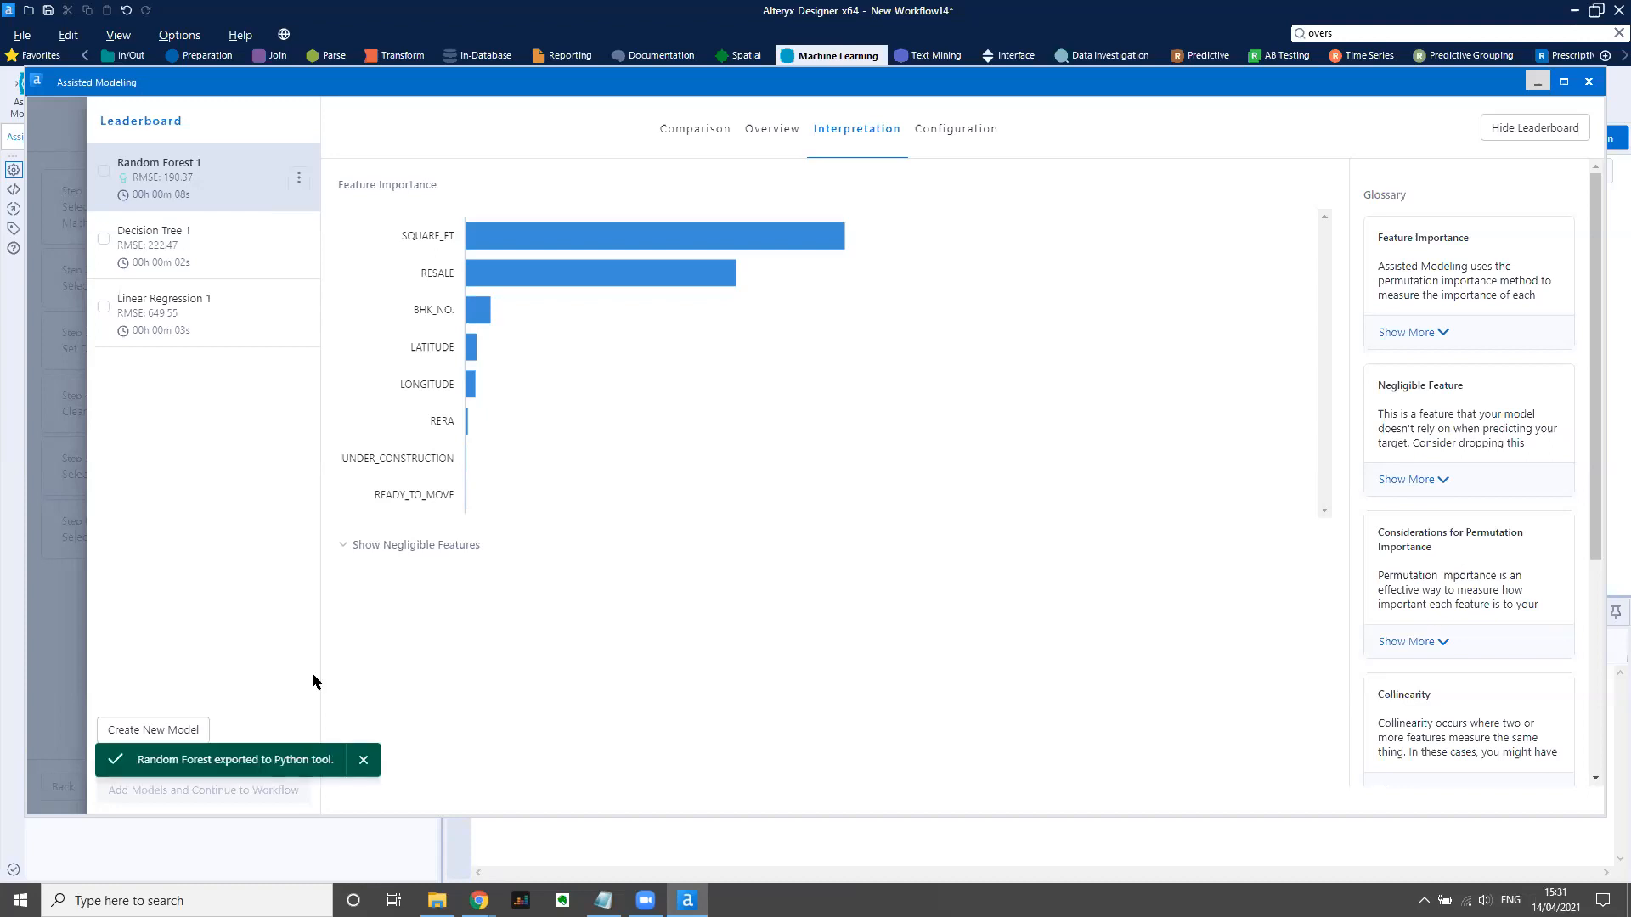
pyautogui.click(103, 173)
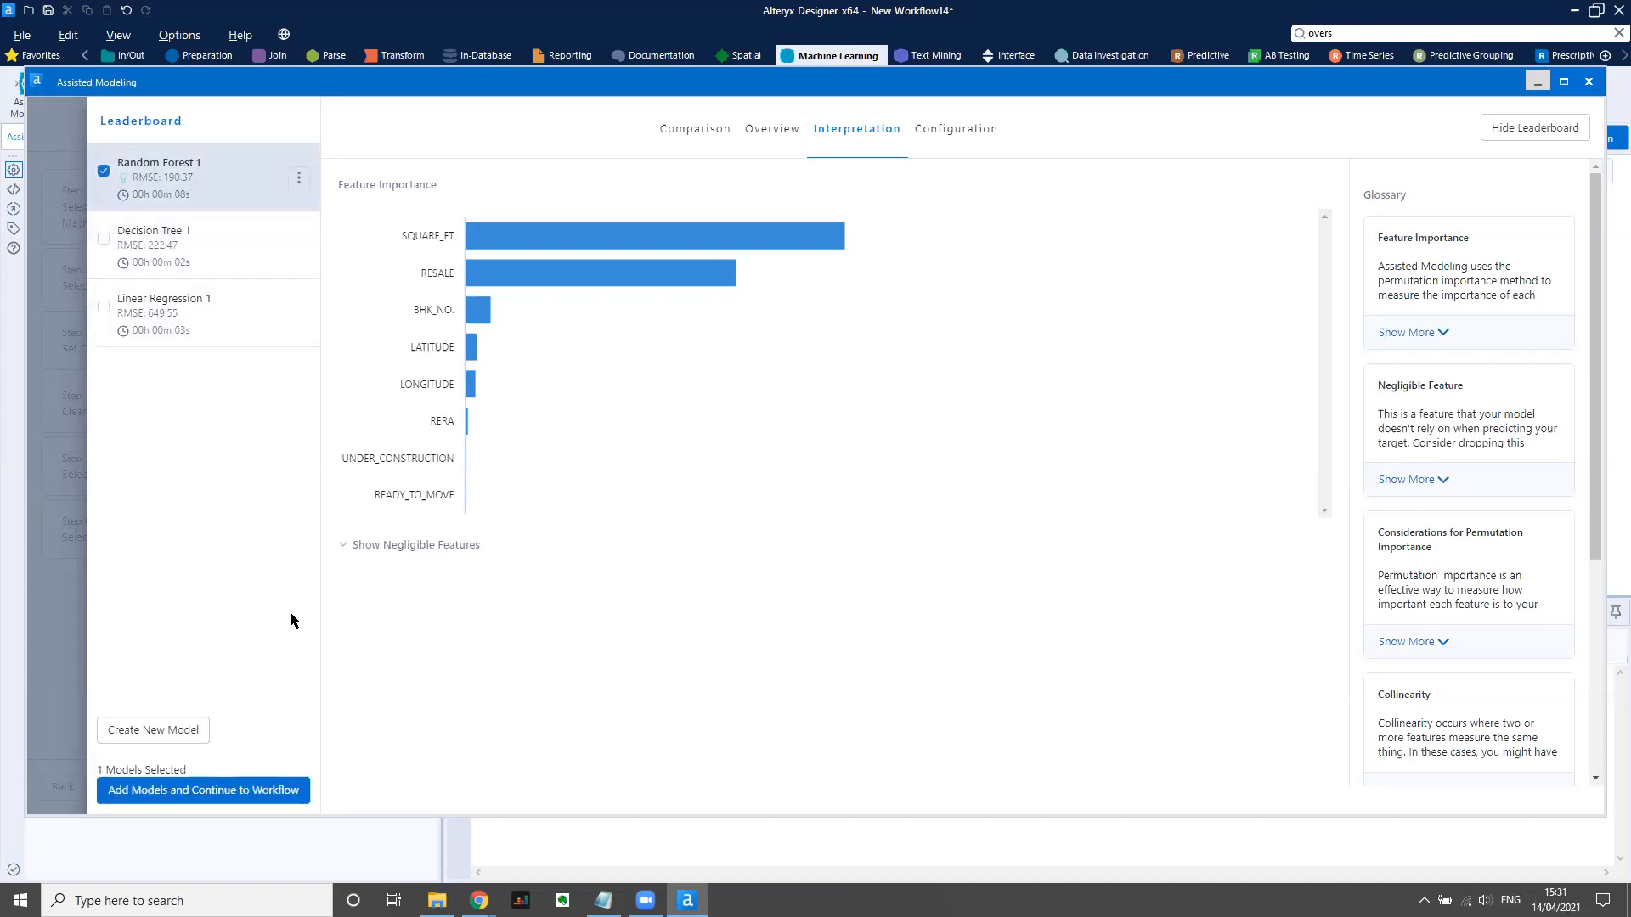
pyautogui.click(243, 791)
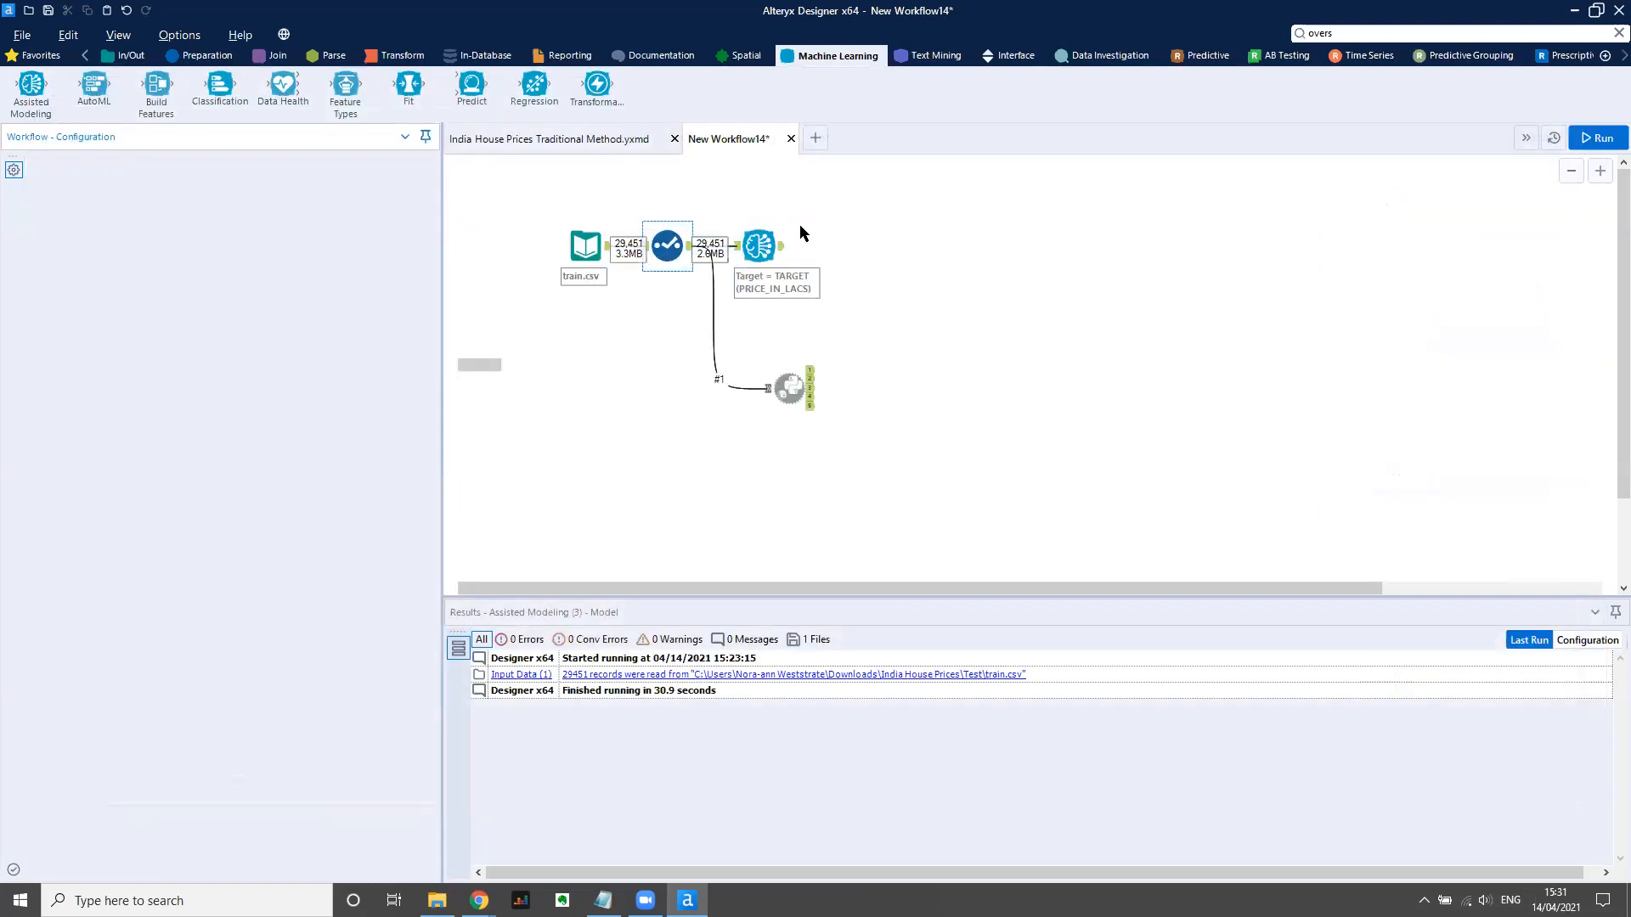
# Move the Predict Values tool down, just below and beyond the right end of the Random Forest Regressor container.
pyautogui.moveTo(836, 589); pyautogui.dragTo(926, 578)
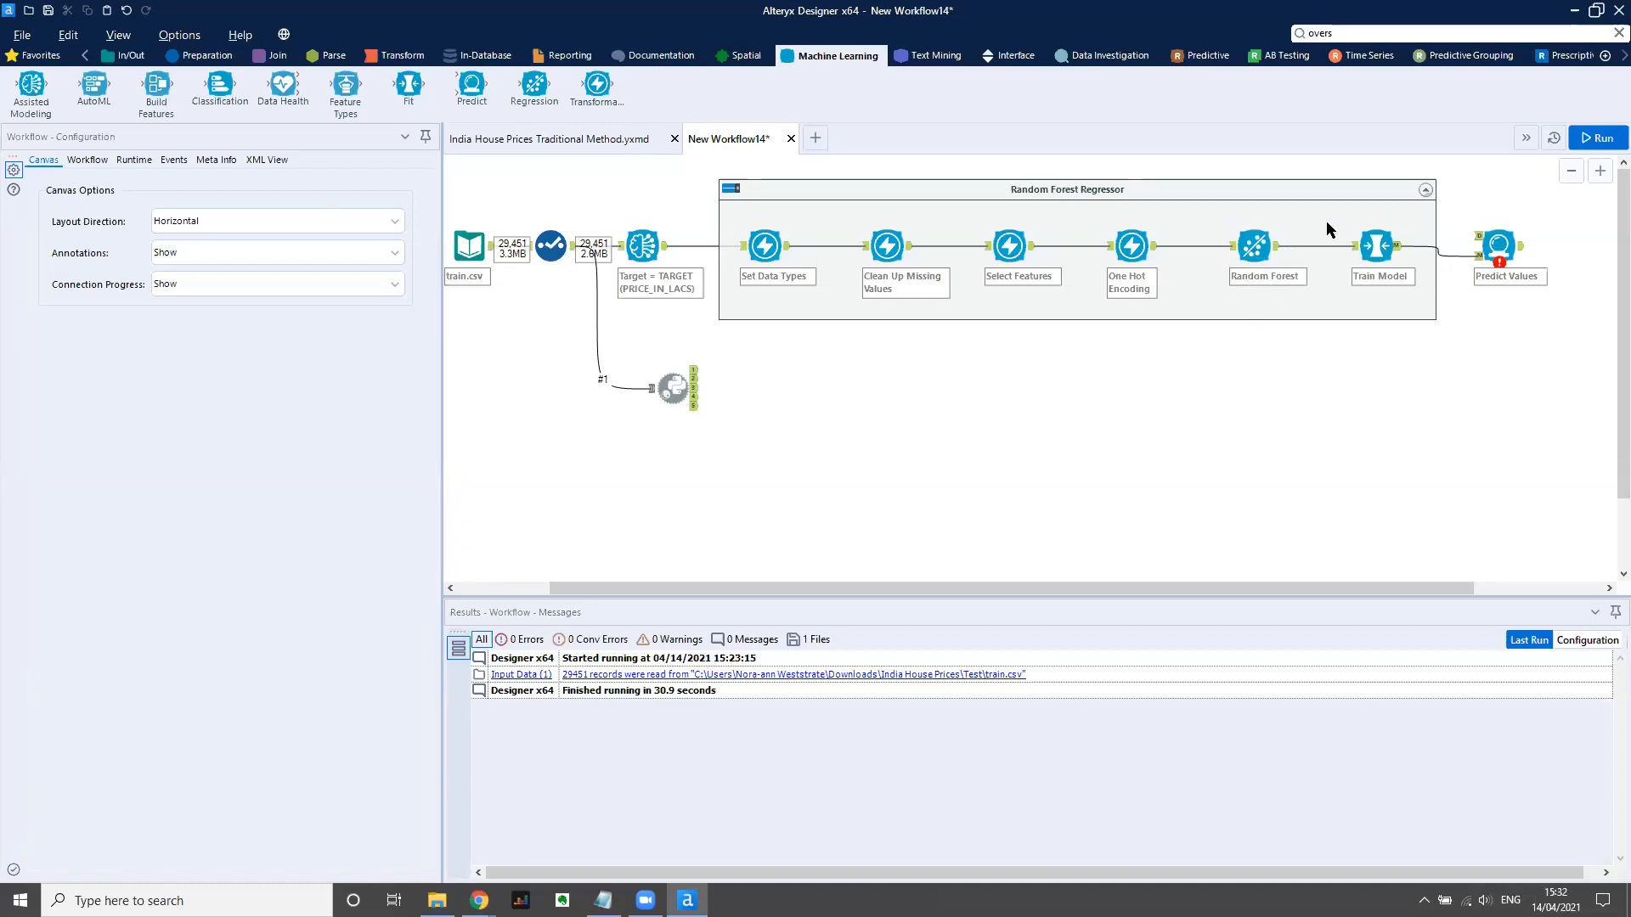
pyautogui.click(1498, 247)
pyautogui.moveTo(1498, 246); pyautogui.dragTo(1507, 400)
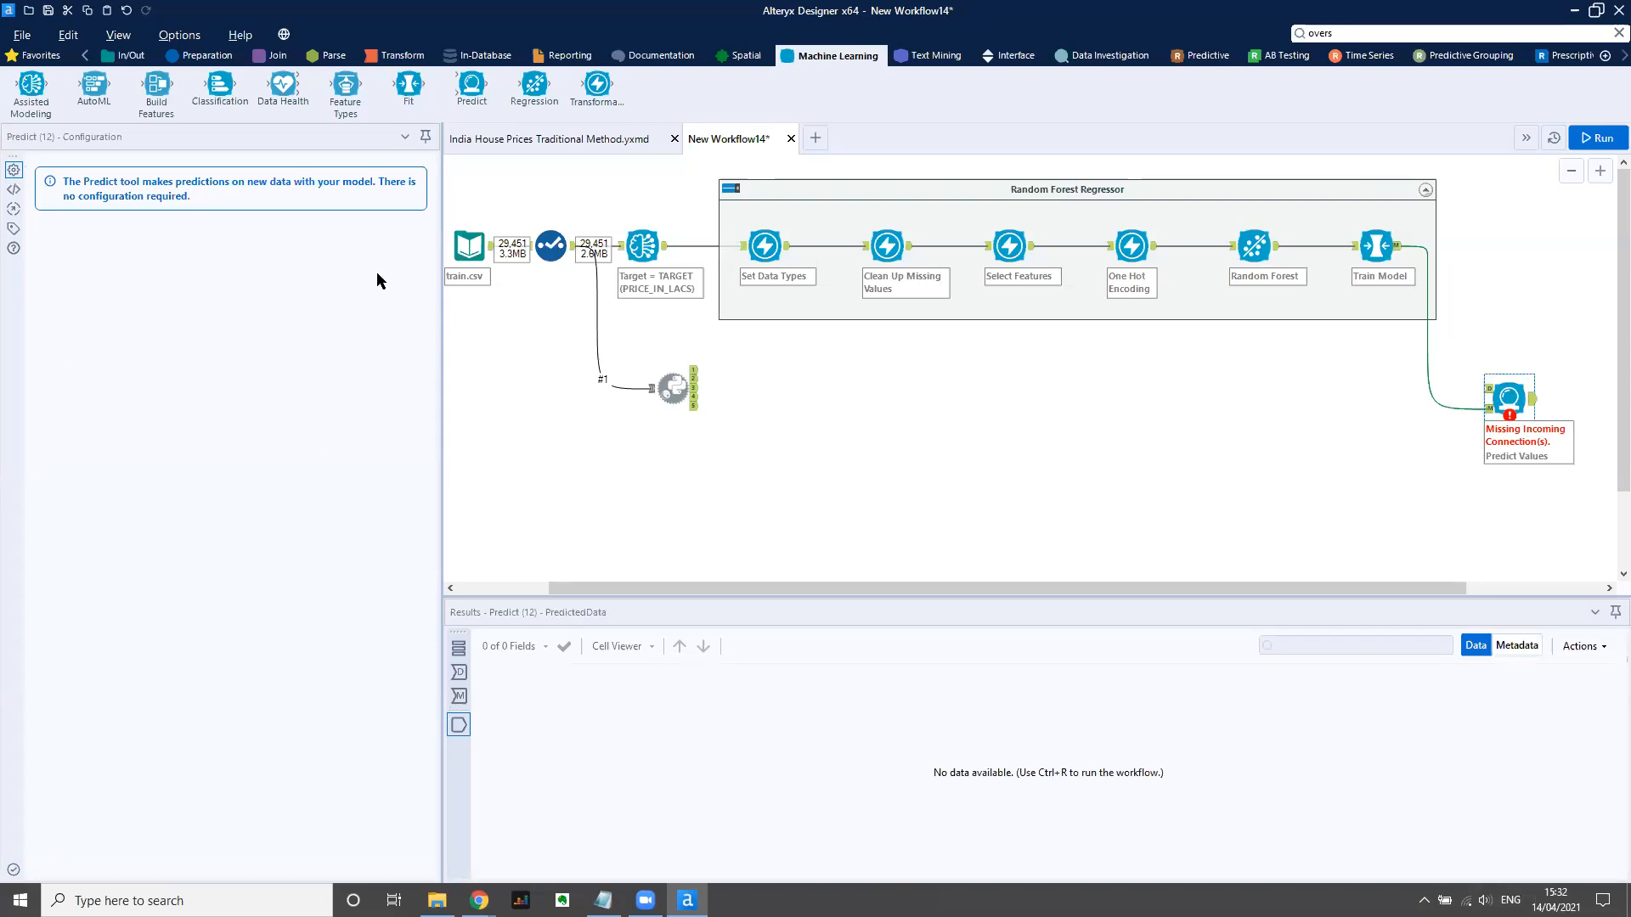
# Add test.csv as an input below the Python tool and connect a copy of the train.csv Select tool after it.
pyautogui.moveTo(583, 587); pyautogui.dragTo(492, 589)
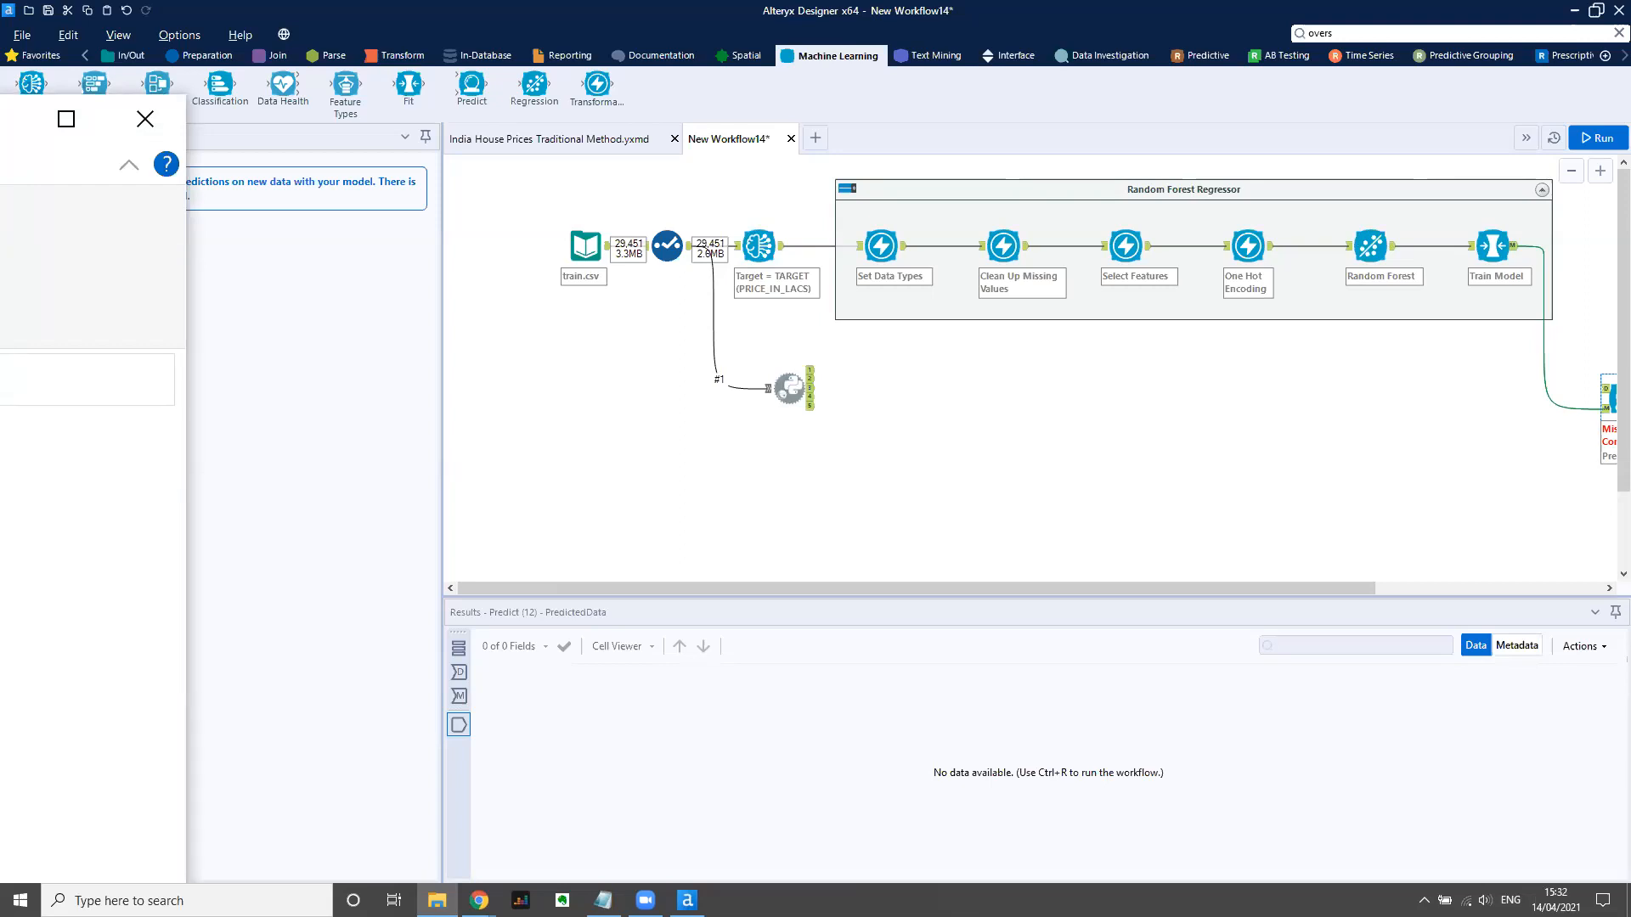
pyautogui.moveTo(0, 510); pyautogui.dragTo(668, 480)
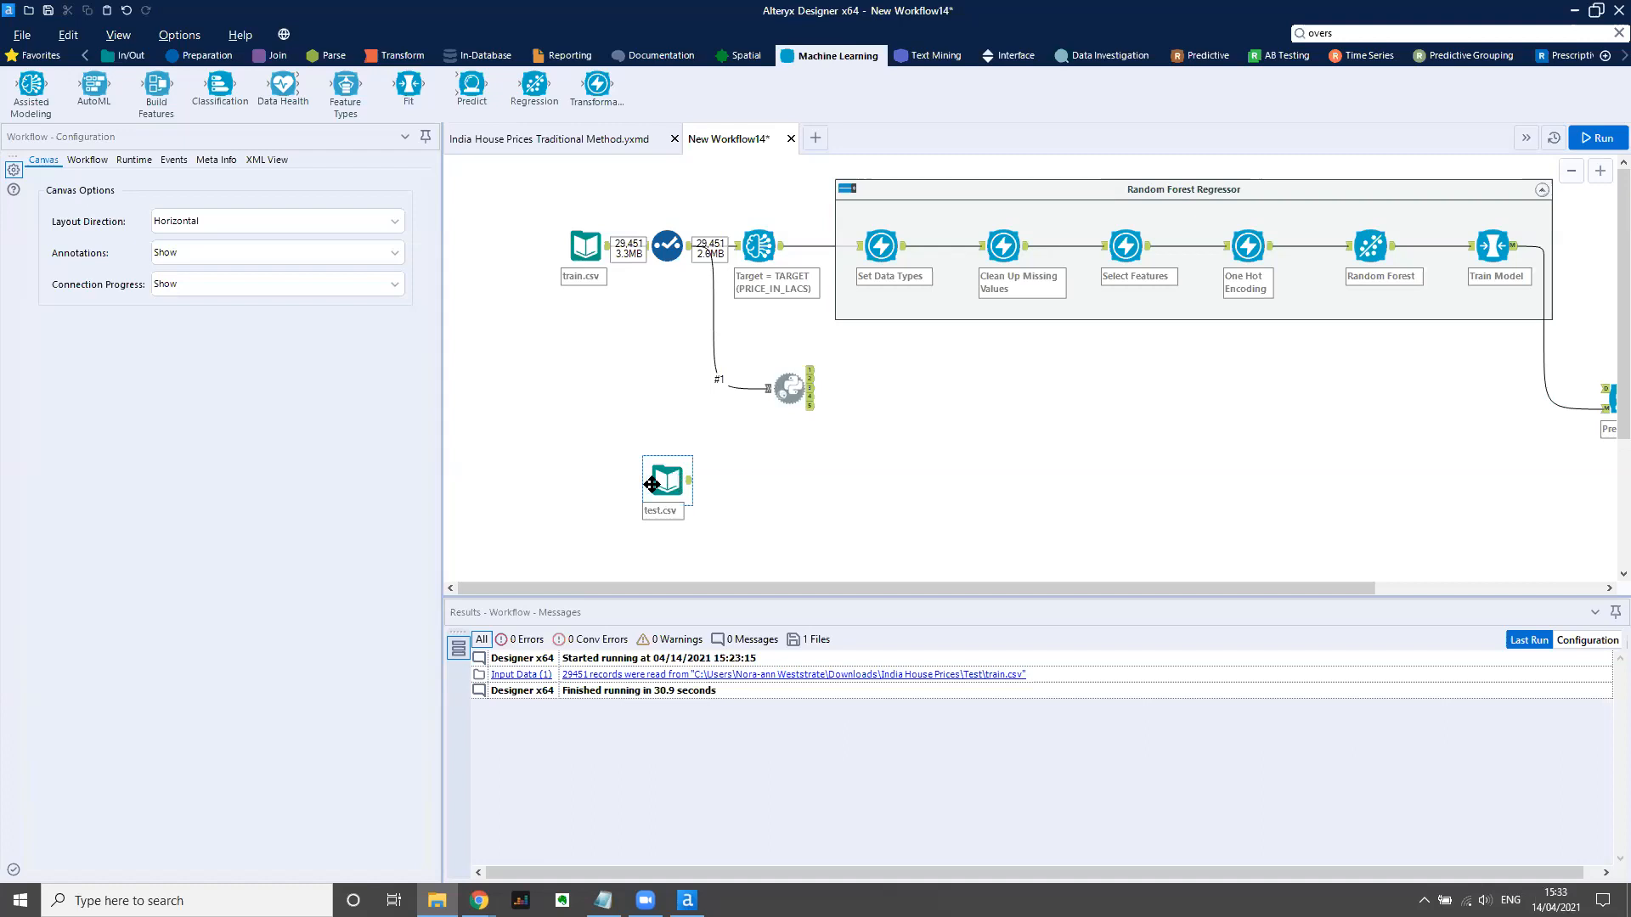
pyautogui.click(667, 245)
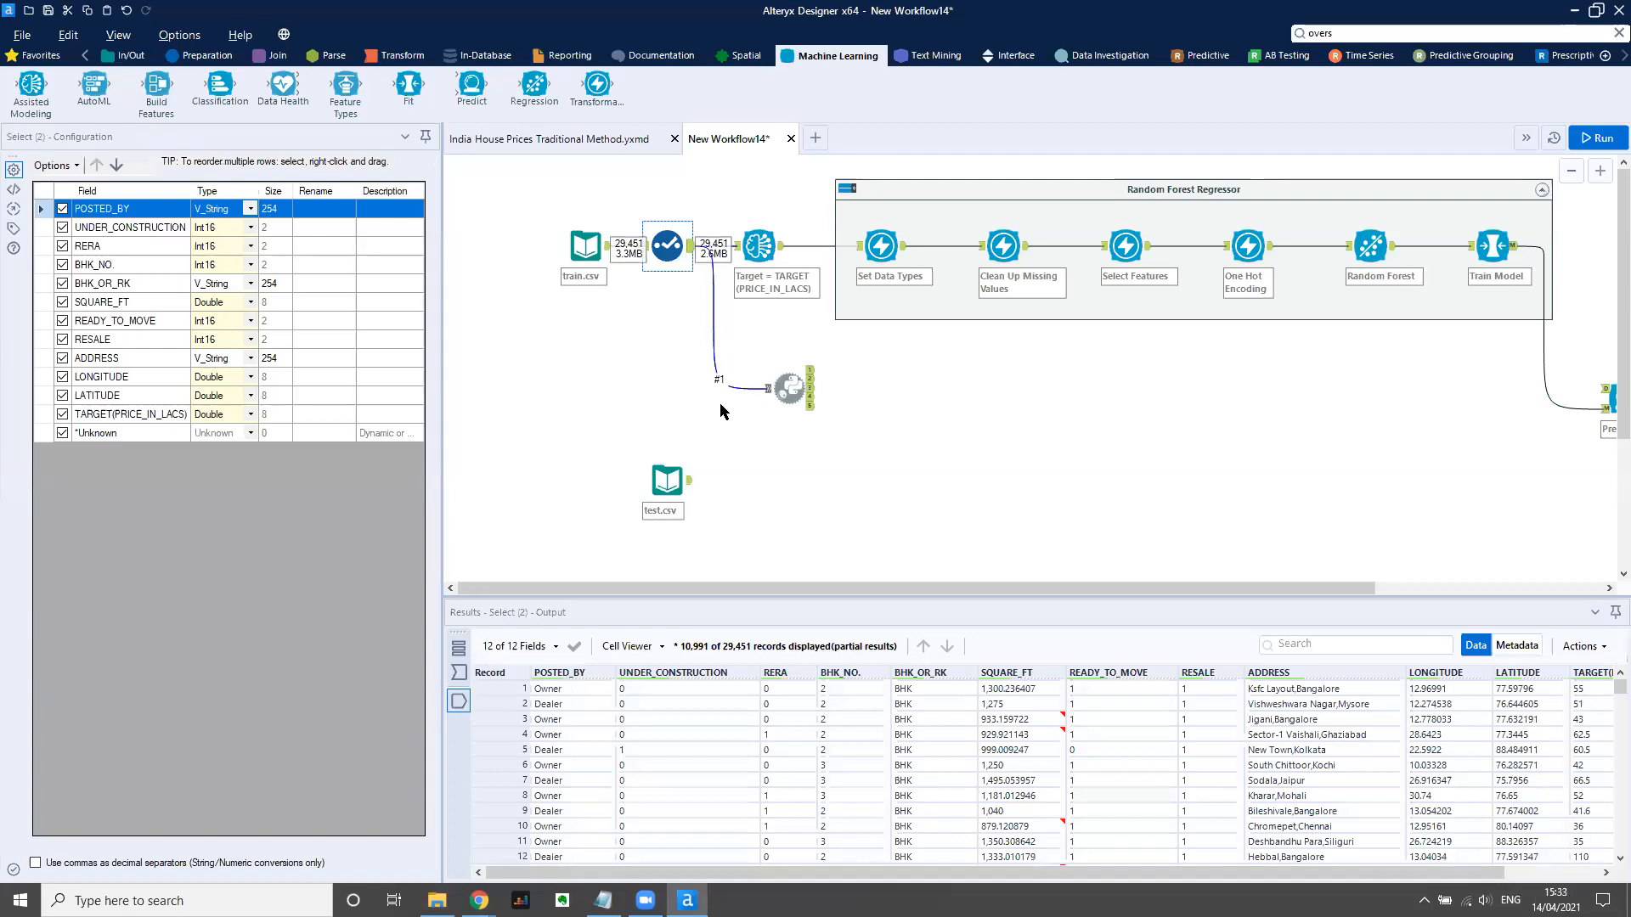
pyautogui.hotkey('ctrl', 'v')
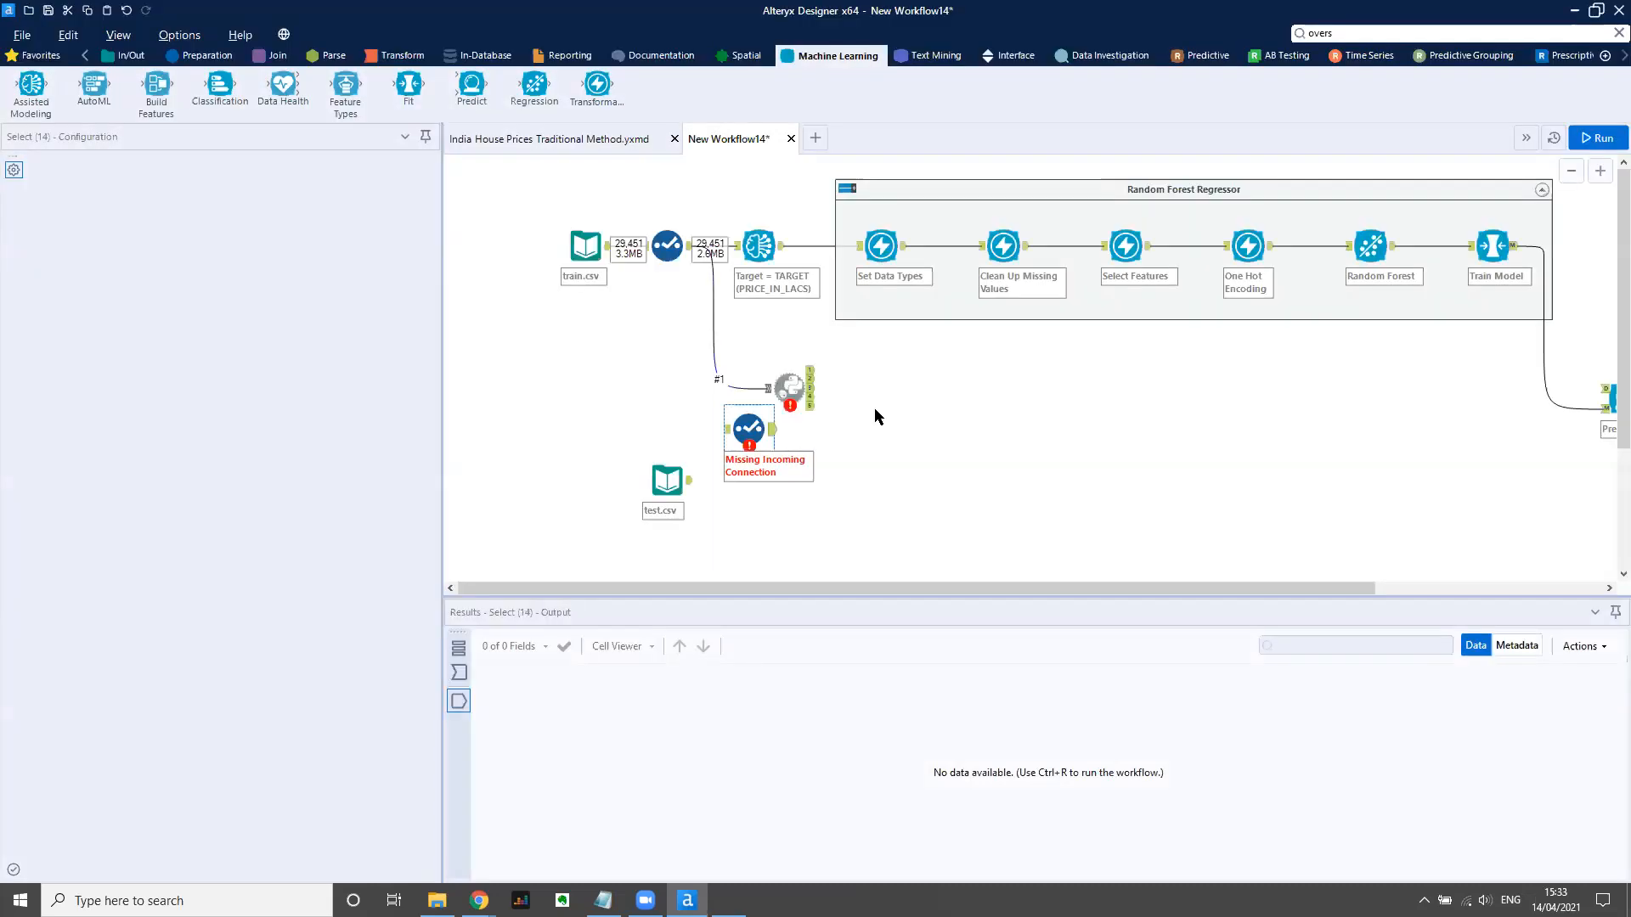
pyautogui.moveTo(755, 445); pyautogui.dragTo(766, 497)
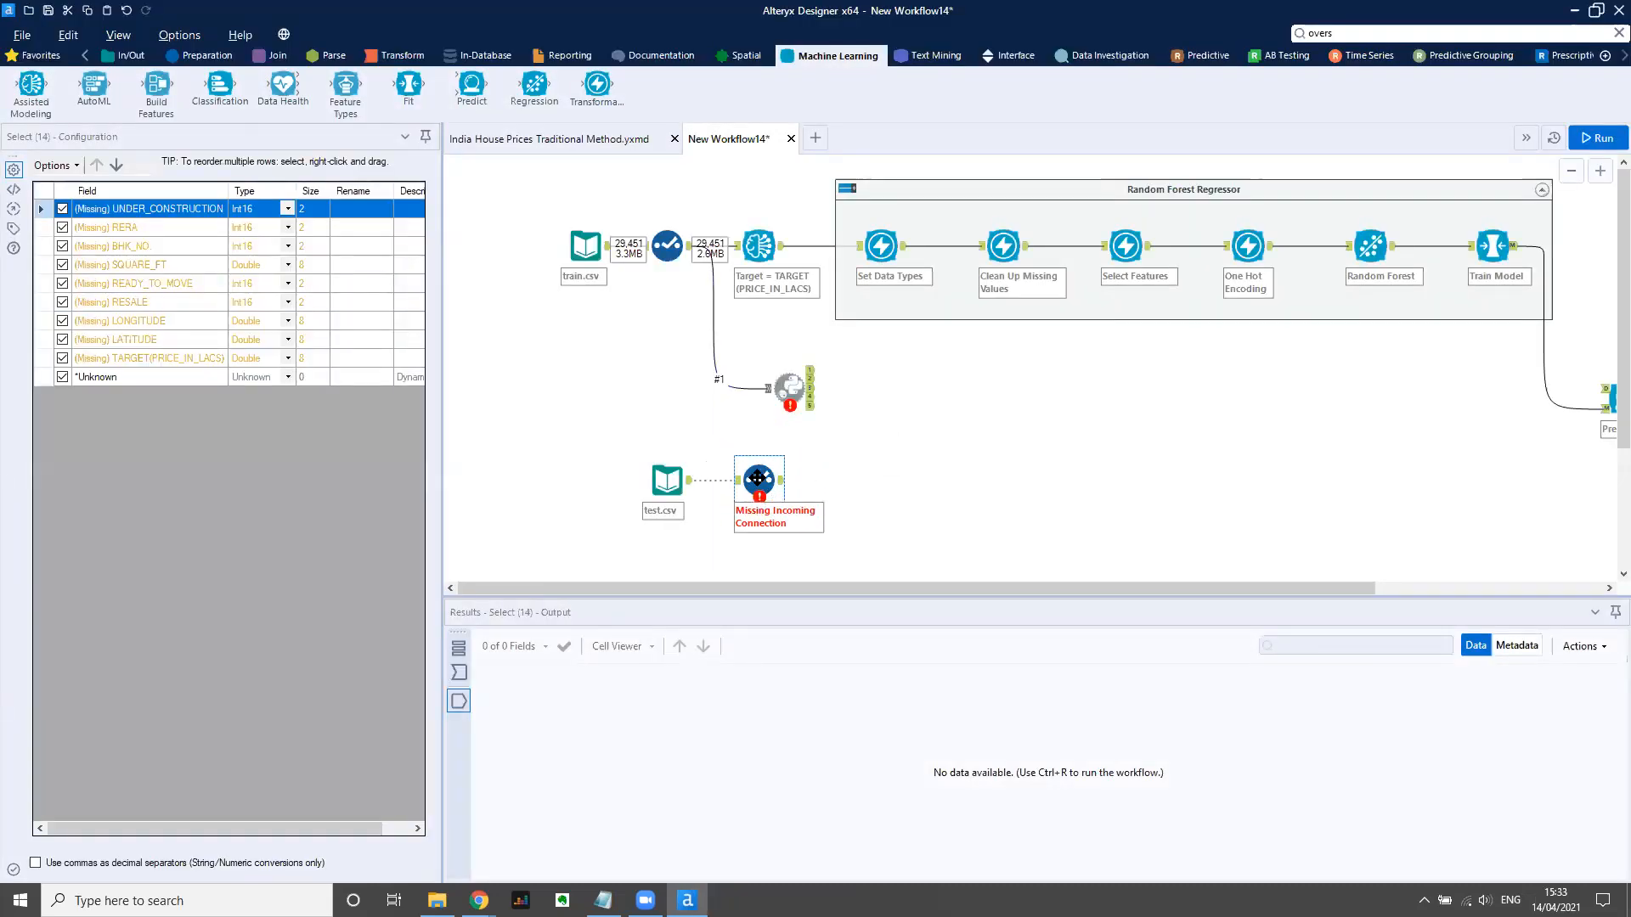
pyautogui.click(803, 440)
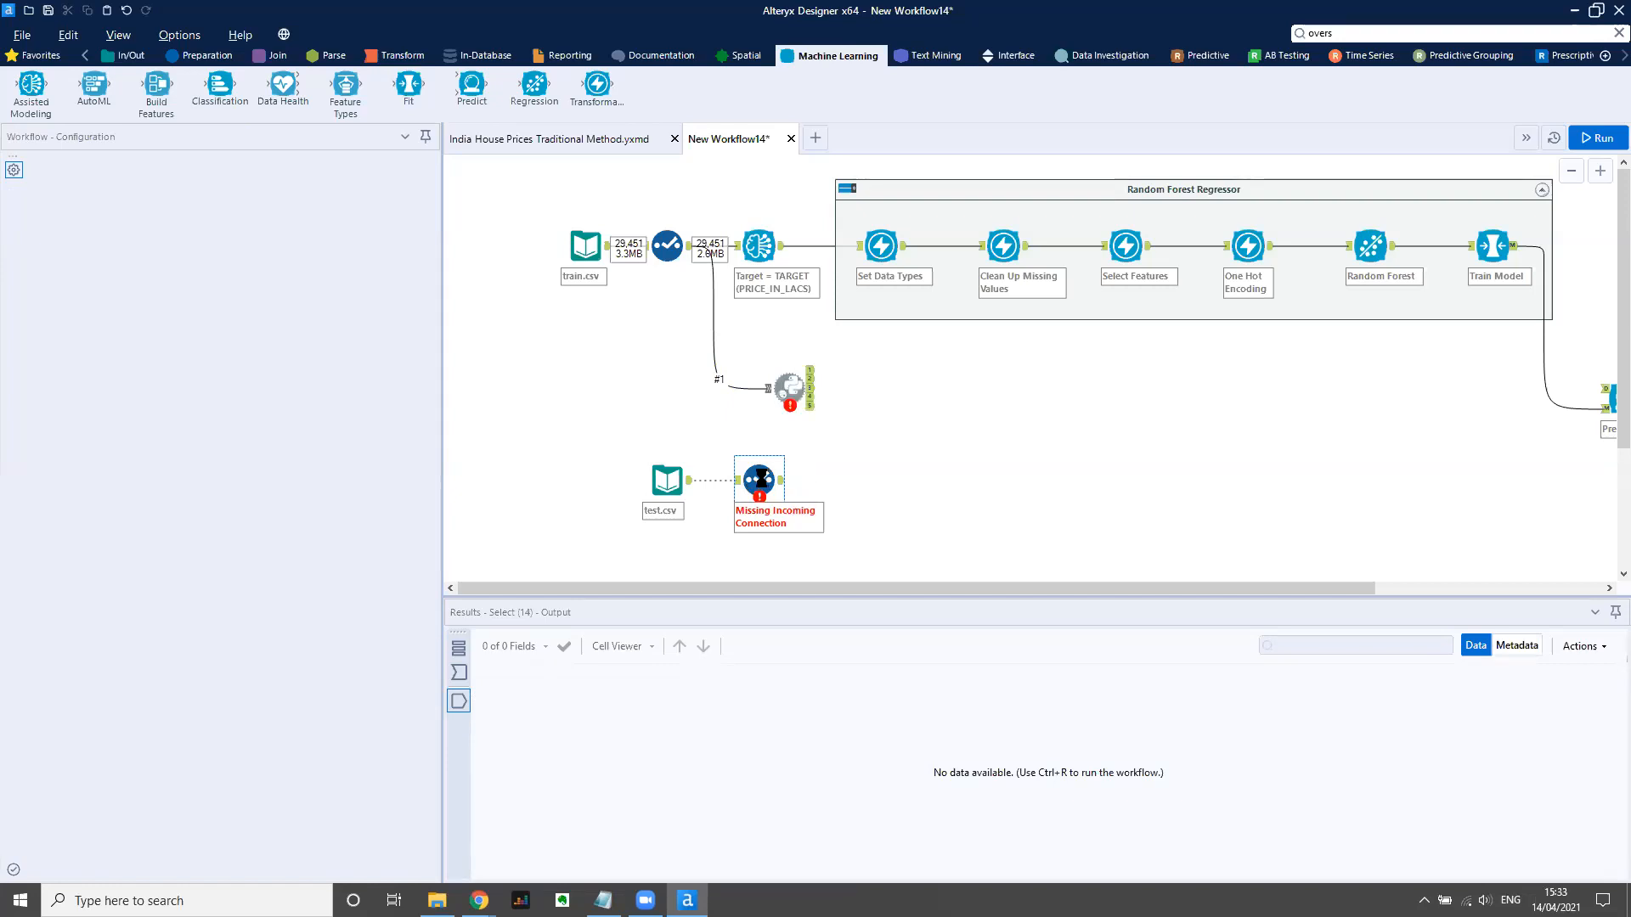
pyautogui.click(766, 482)
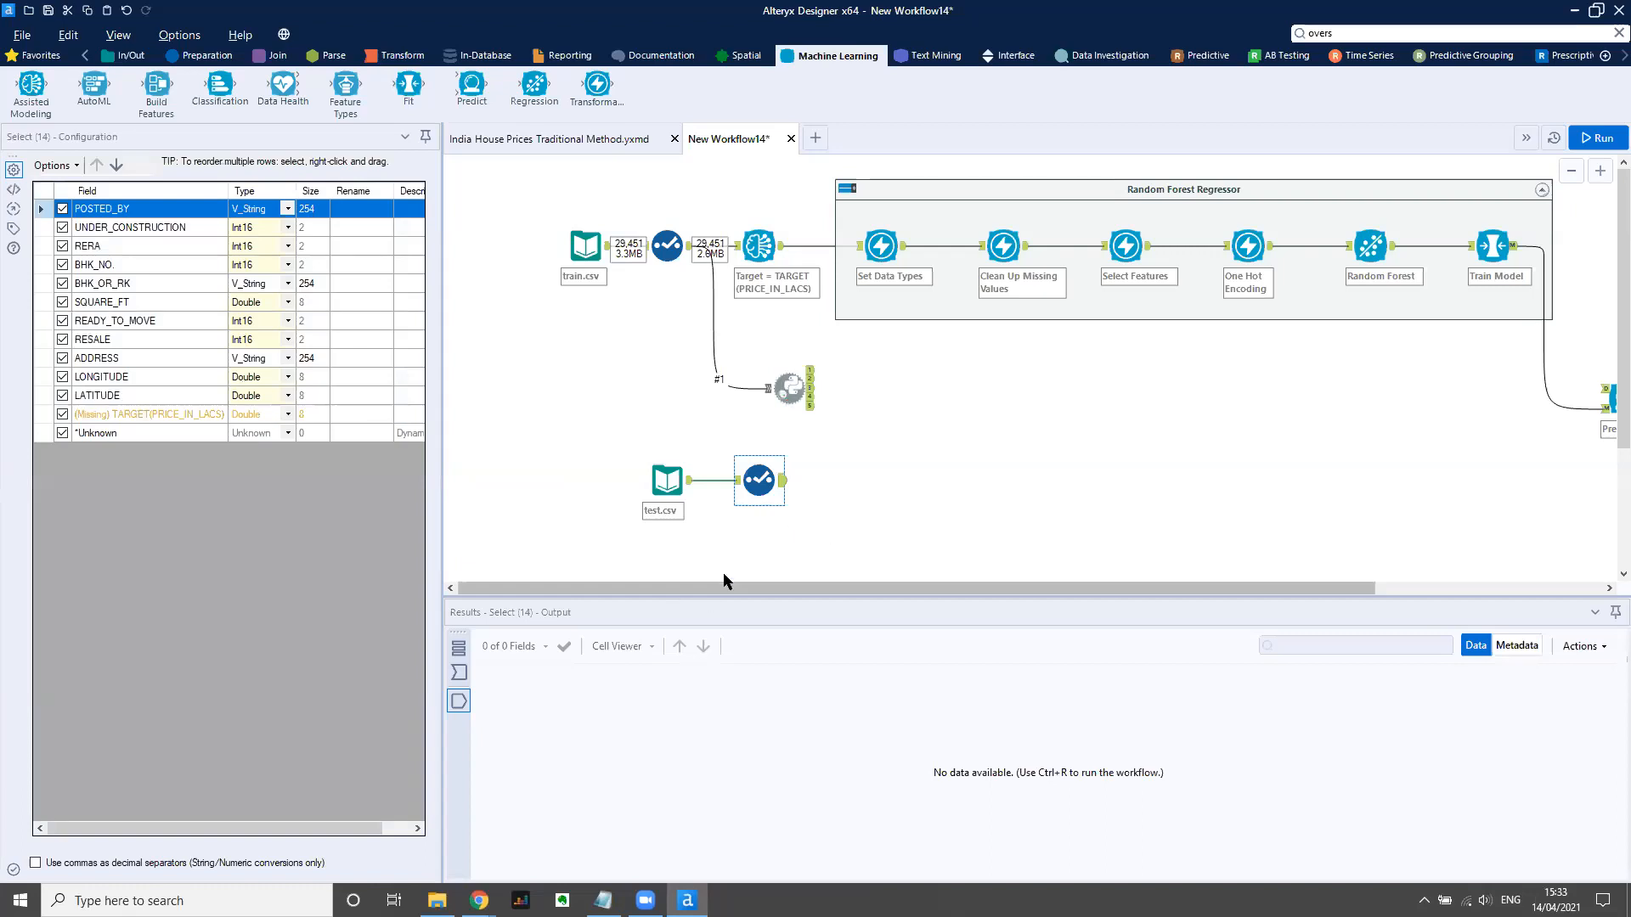
pyautogui.moveTo(718, 588); pyautogui.dragTo(796, 584)
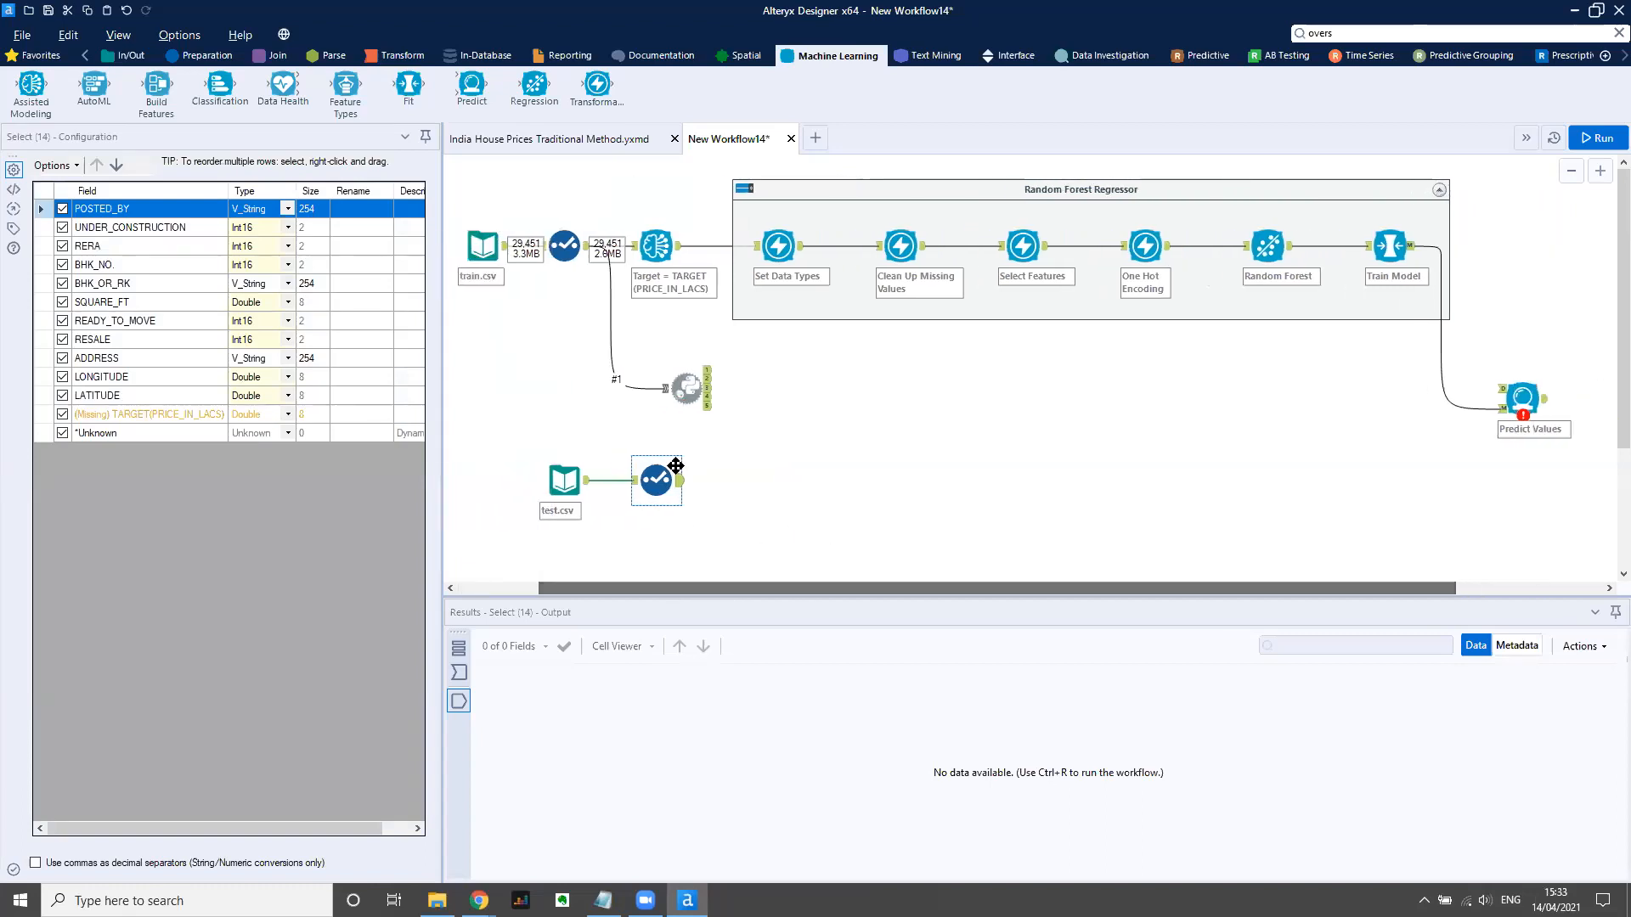
# Connect the test.csv Select tool to the Predict Values tool's open input and attach a Browse tool to its output.
pyautogui.moveTo(719, 484); pyautogui.dragTo(1497, 389)
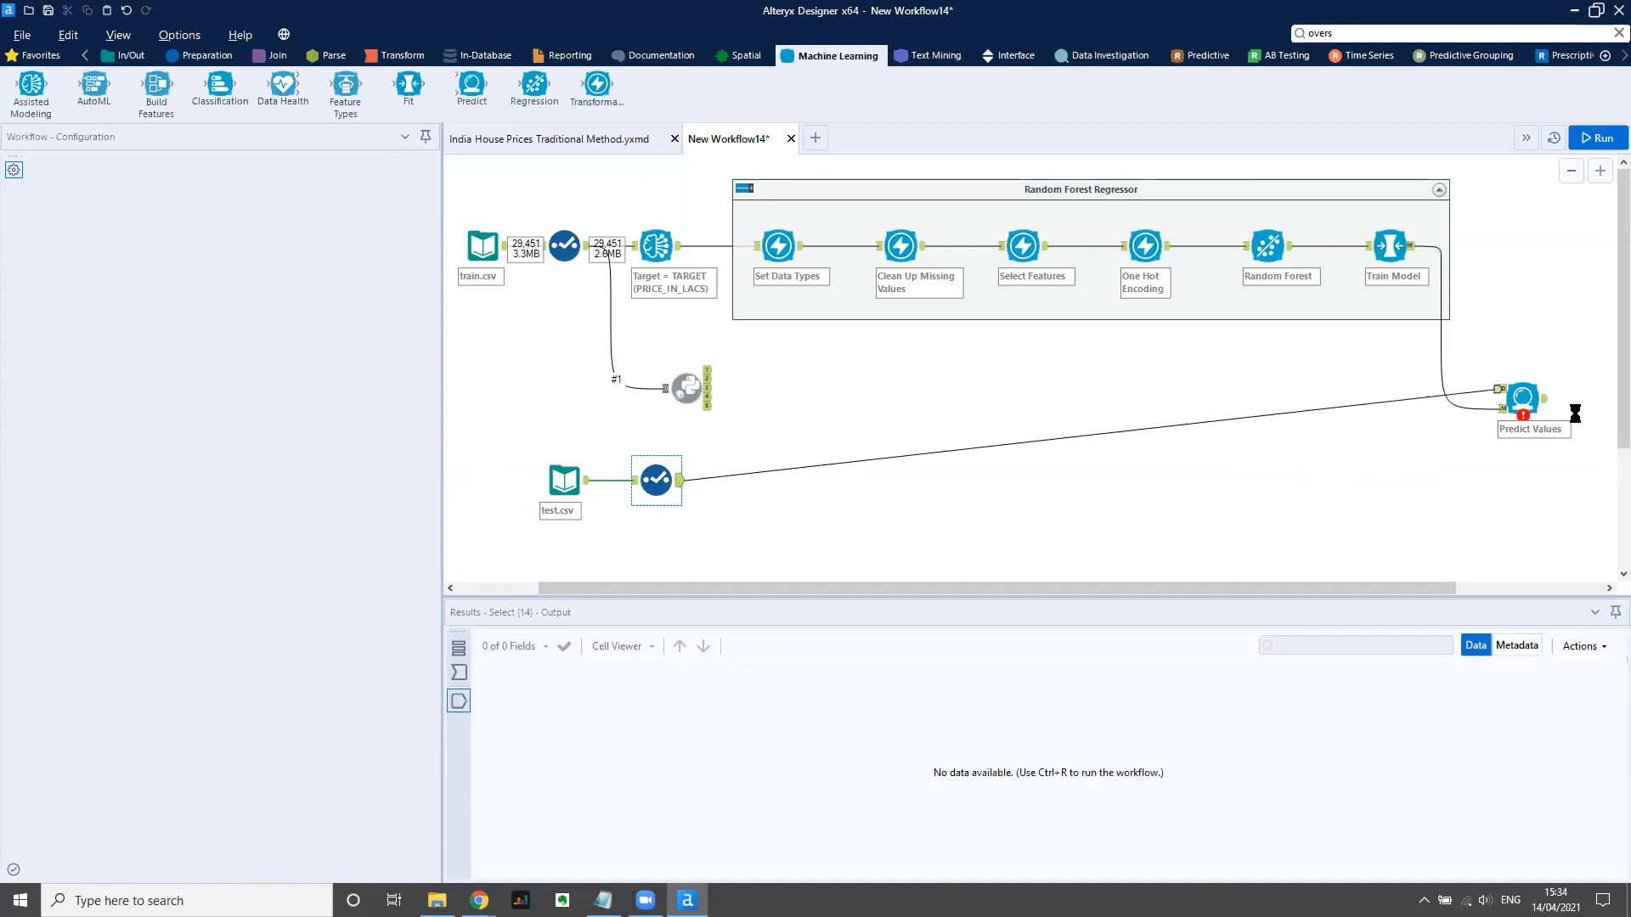
pyautogui.click(1522, 394)
pyautogui.hotkey('ctrl', 'shift', 'b')
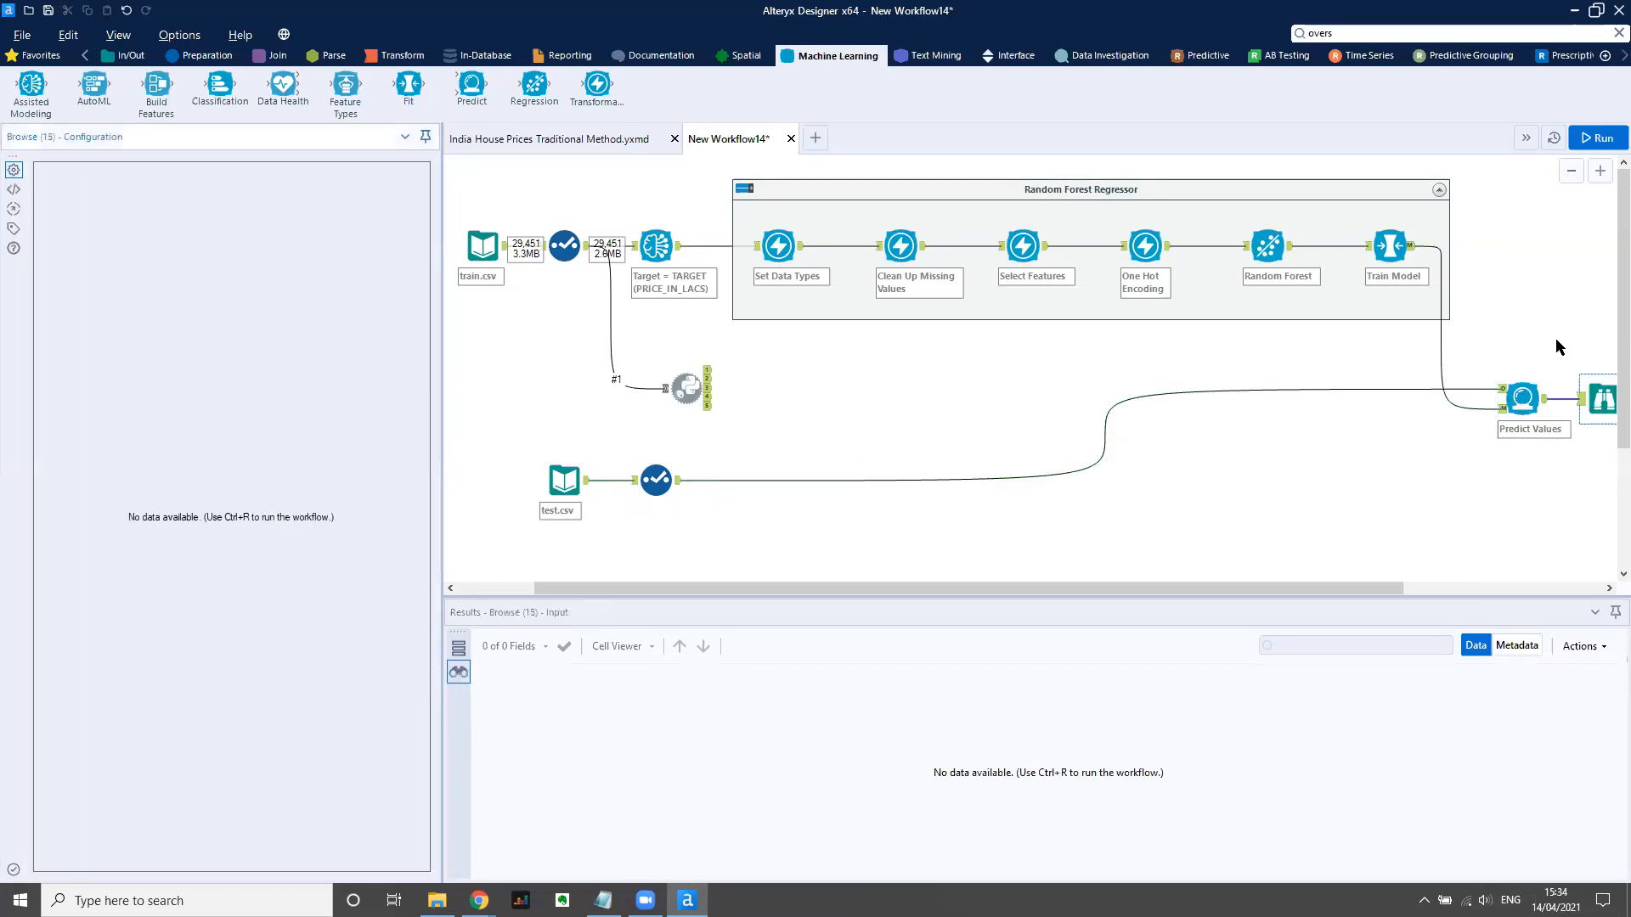
# Run the workflow to generate price predictions for the test.csv records.
pyautogui.hotkey('ctrl', 'r')
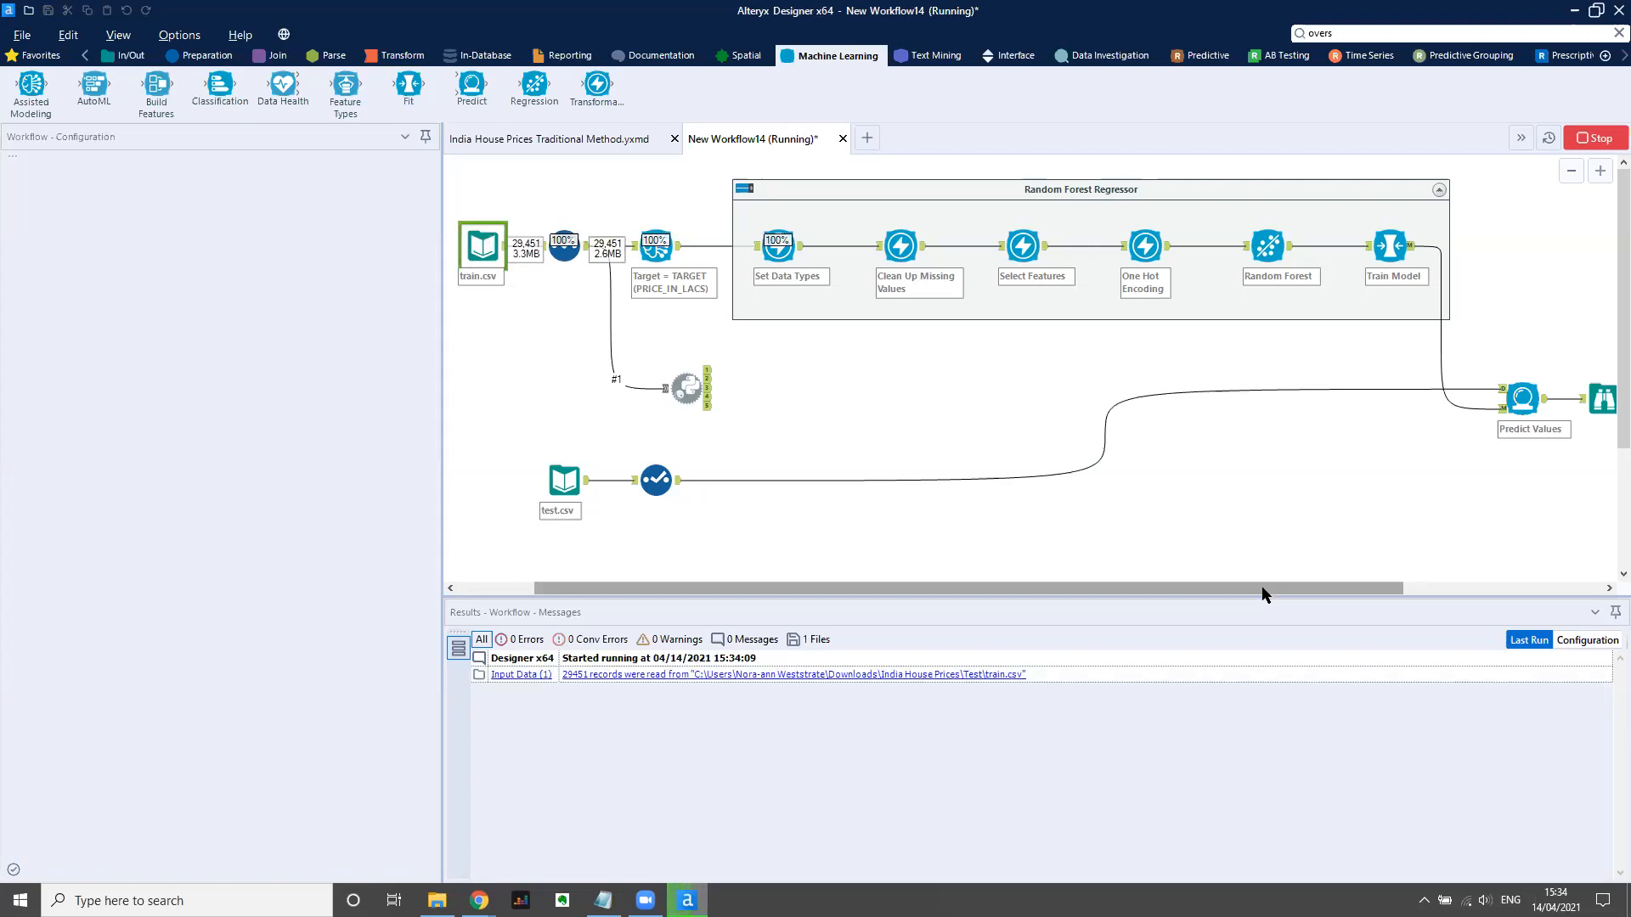
pyautogui.moveTo(1264, 593); pyautogui.dragTo(1434, 599)
pyautogui.click(1335, 400)
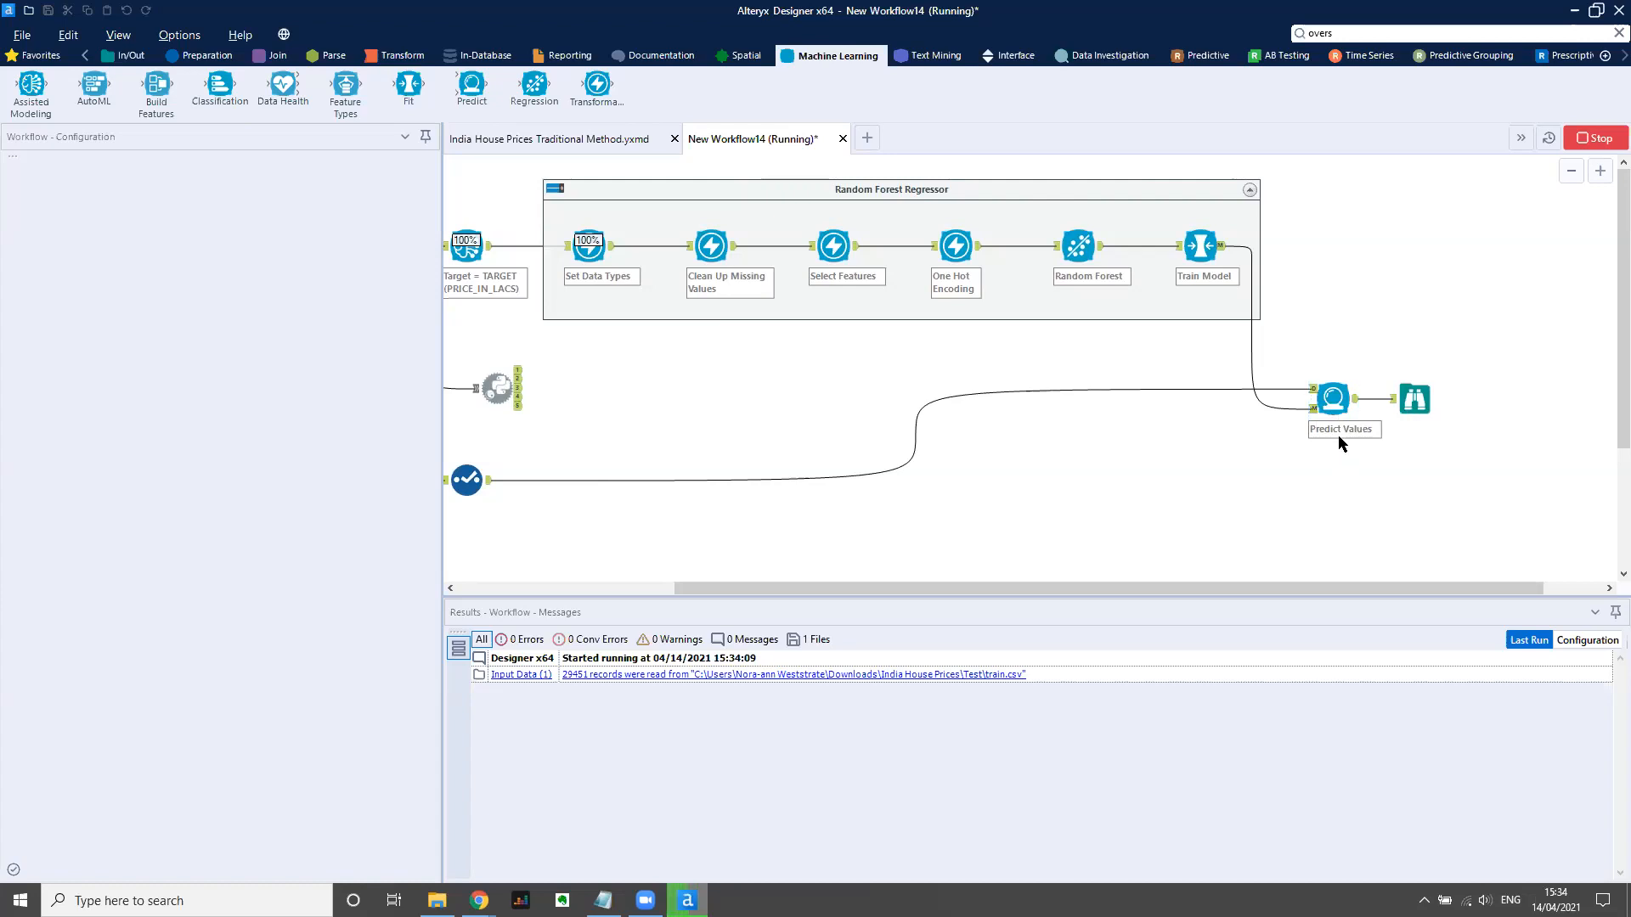
pyautogui.moveTo(1005, 592); pyautogui.dragTo(876, 589)
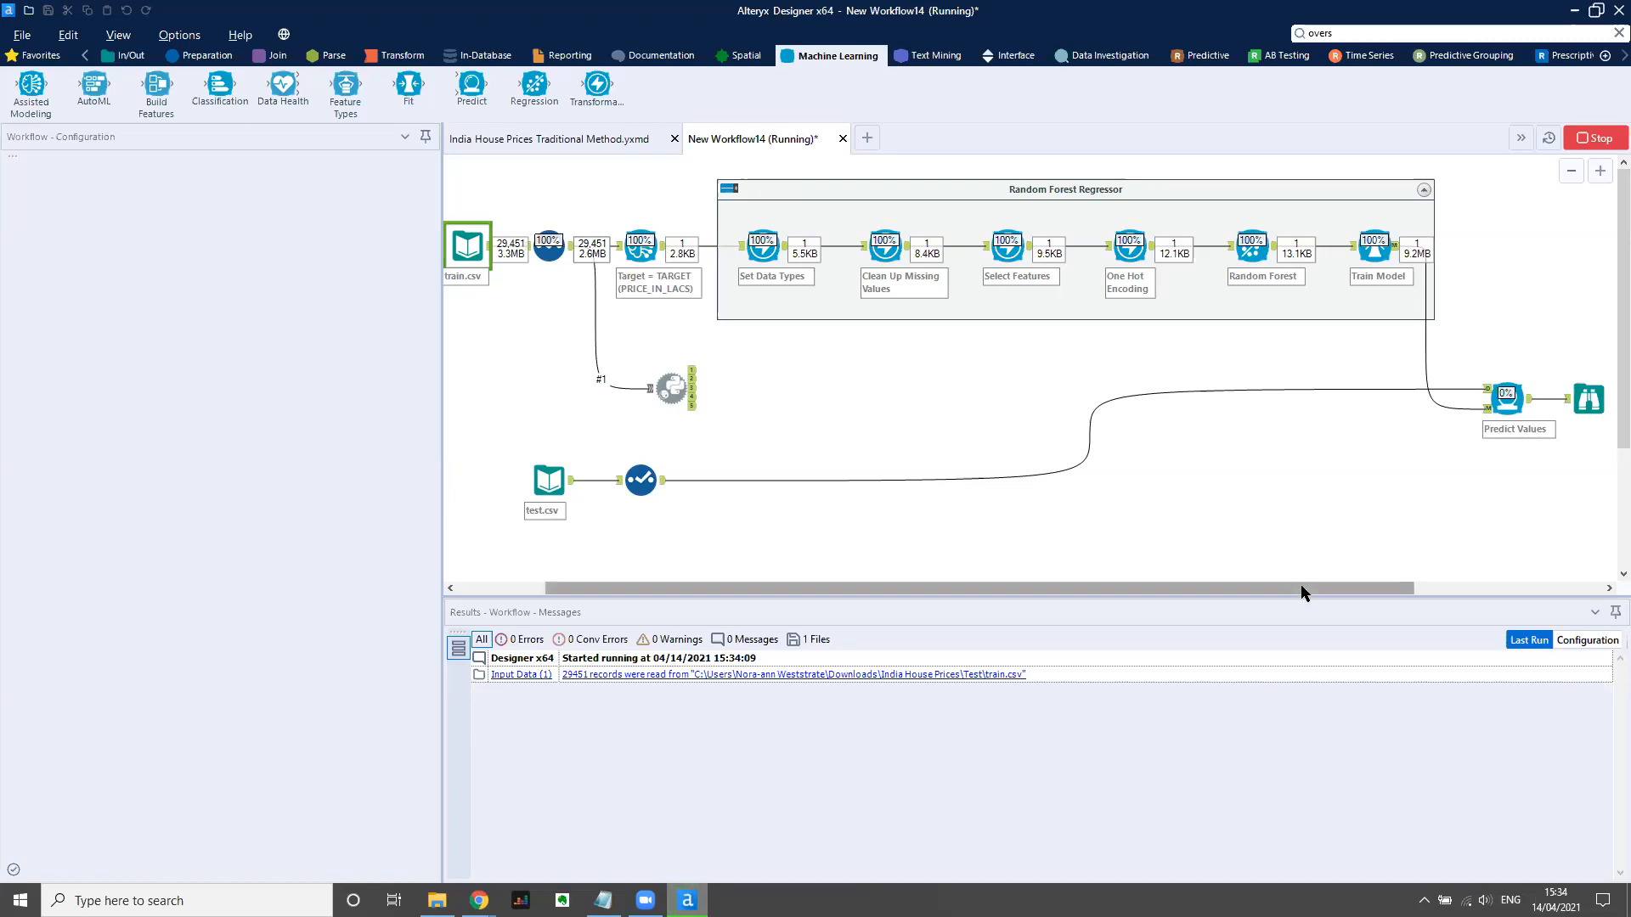
pyautogui.moveTo(1308, 588); pyautogui.dragTo(1327, 592)
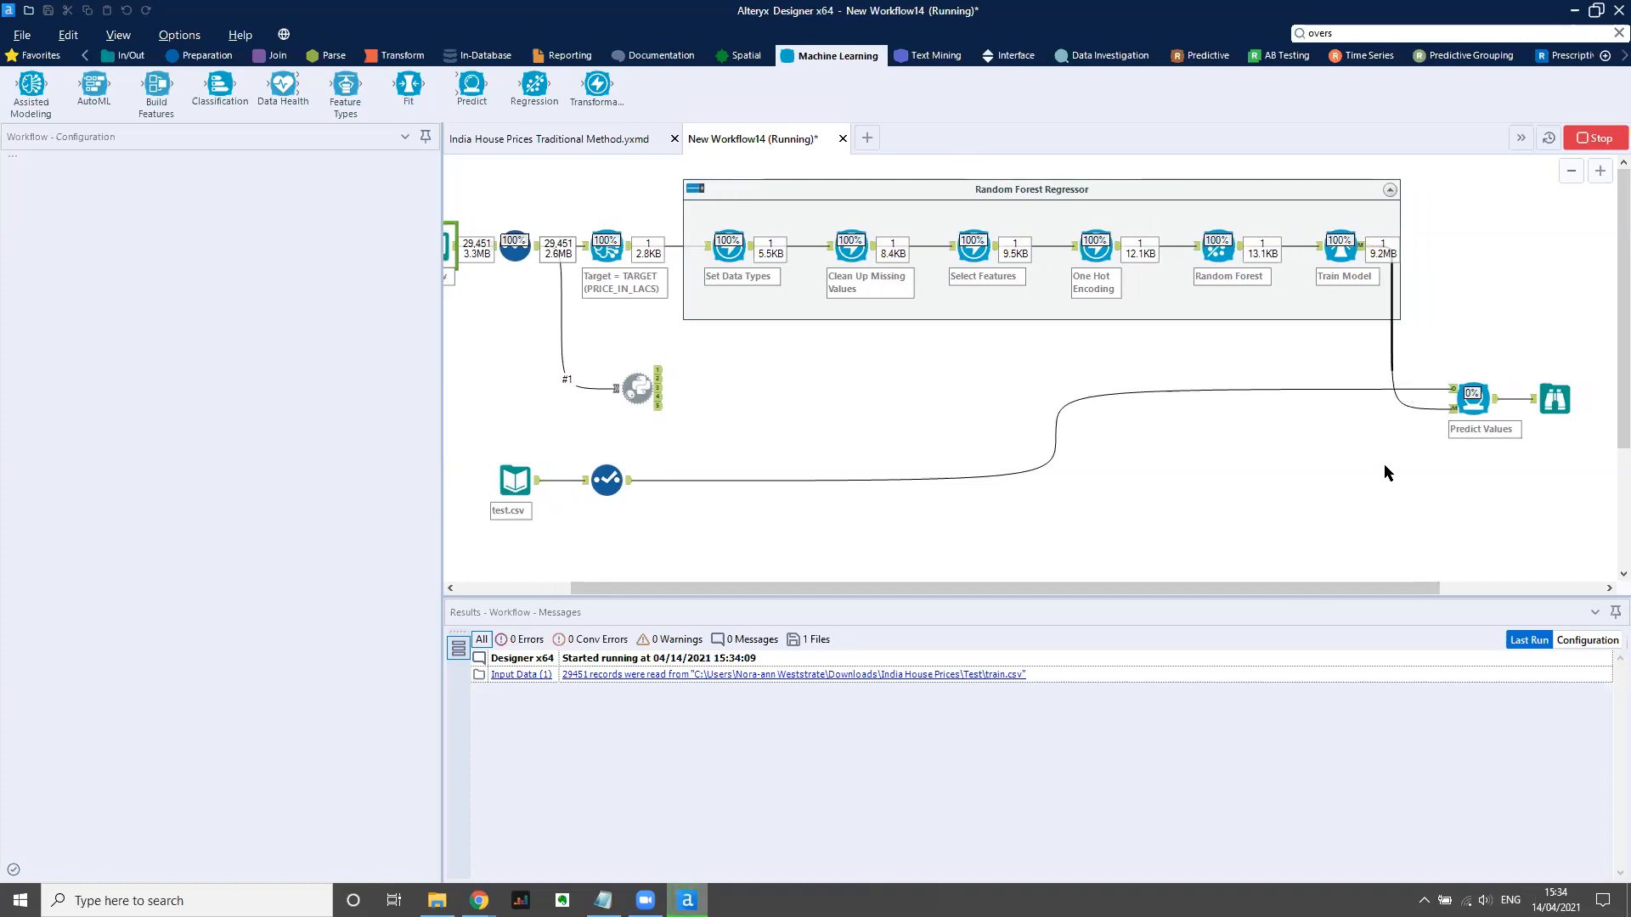
pyautogui.click(1555, 400)
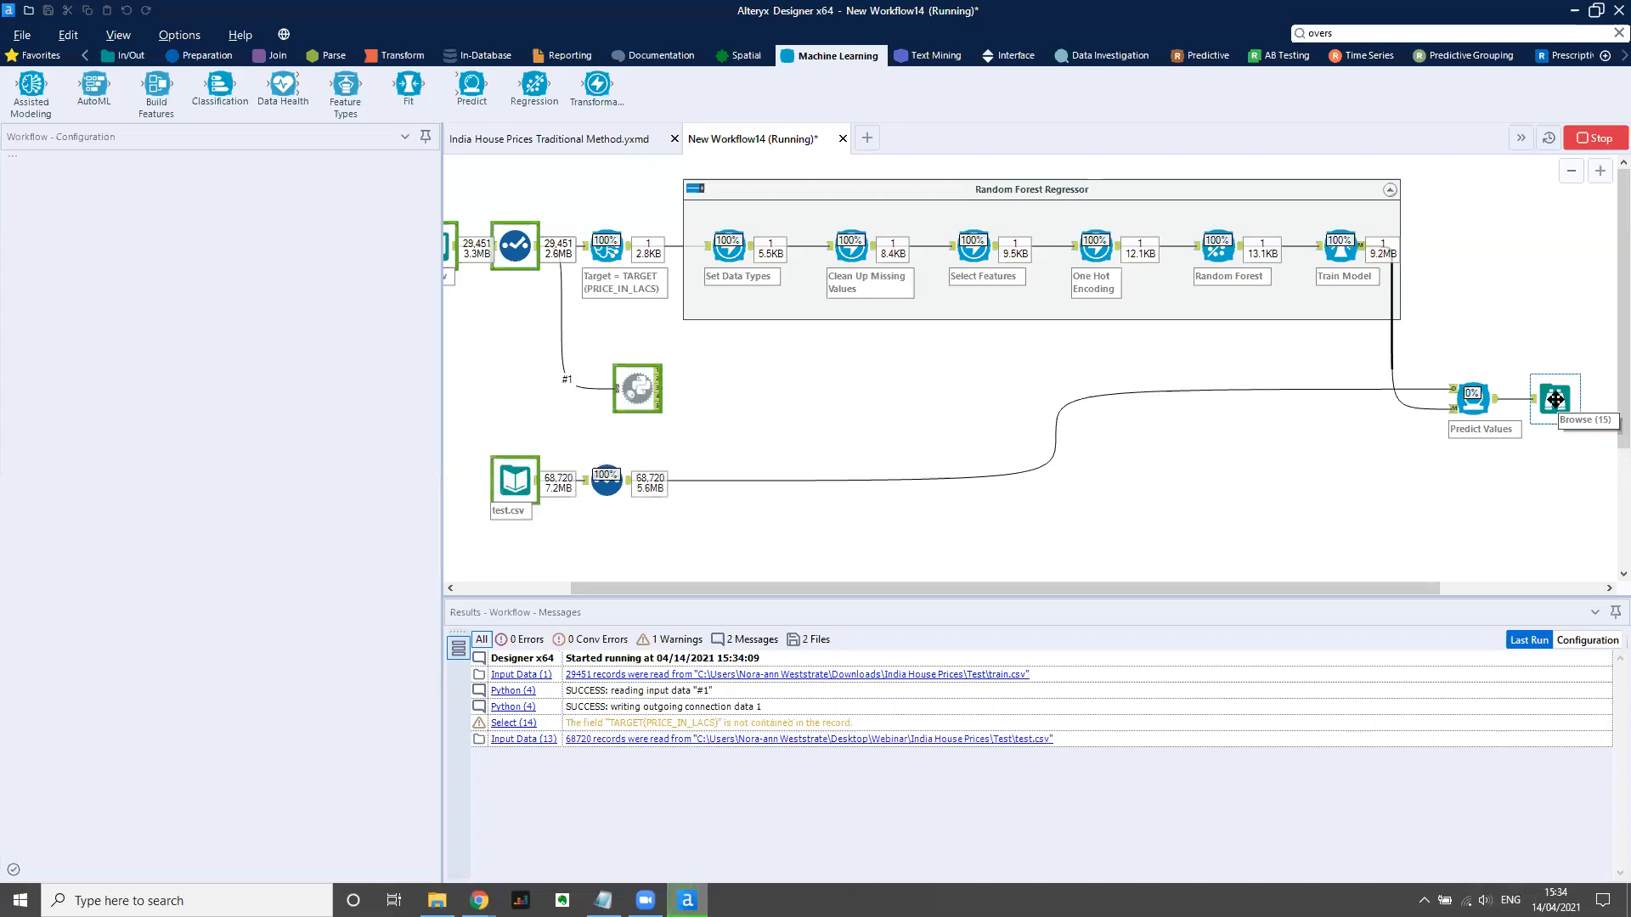
pyautogui.moveTo(1403, 590); pyautogui.dragTo(1457, 586)
pyautogui.click(1486, 392)
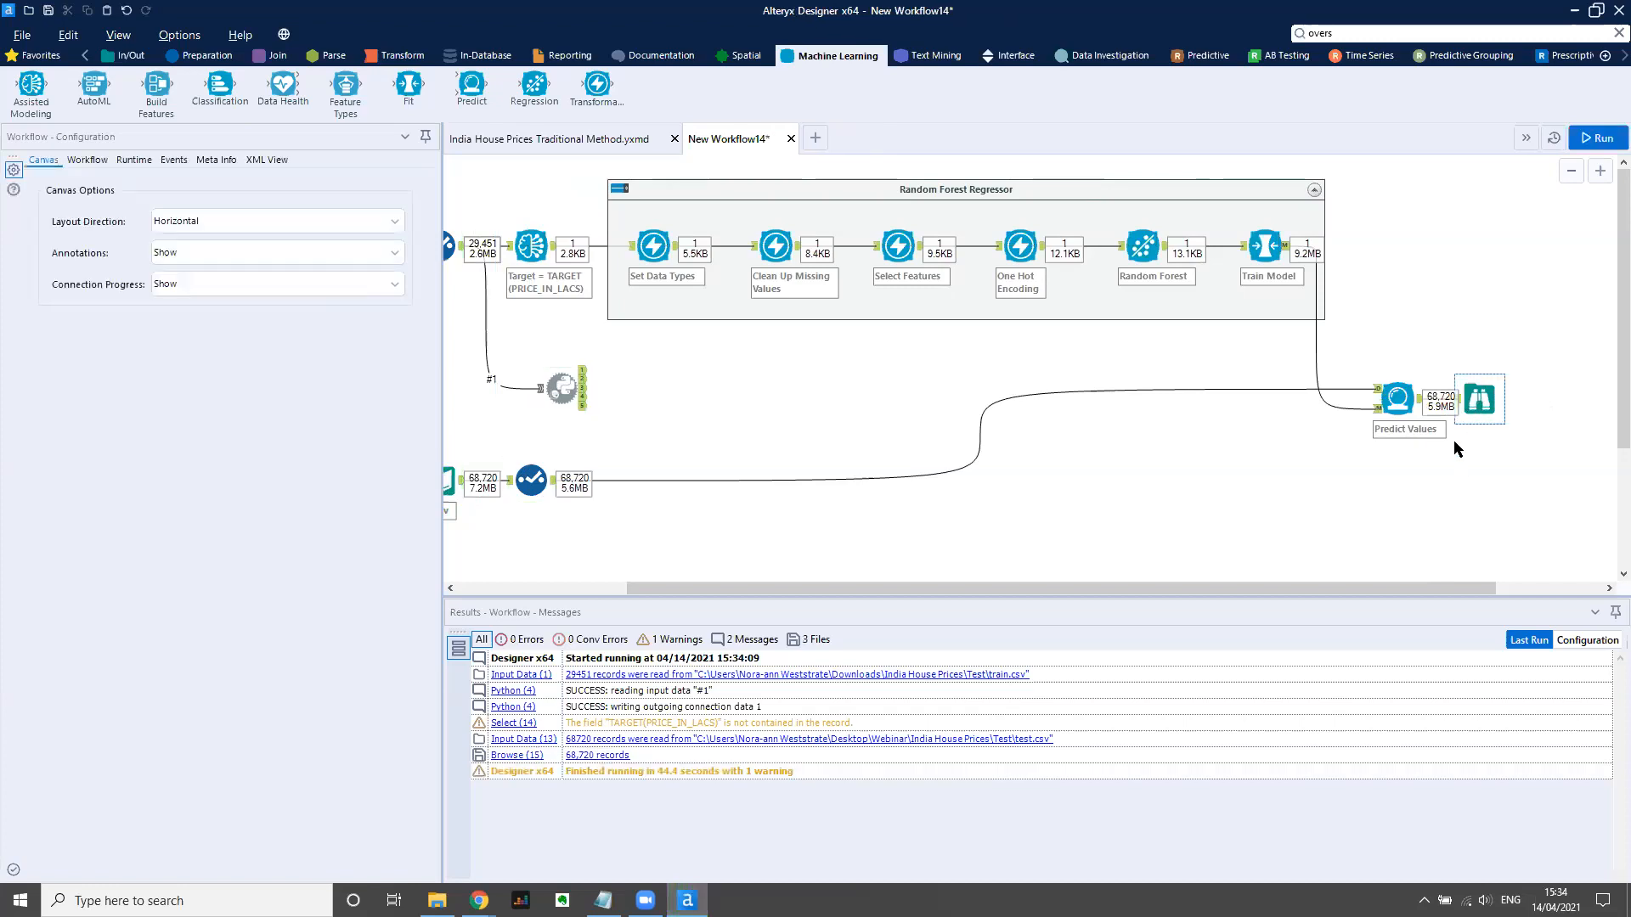
# Examine the TARGET(PRICE_IN_LACS)_predicted values in the Browse tool's results across the test records.
pyautogui.click(1486, 396)
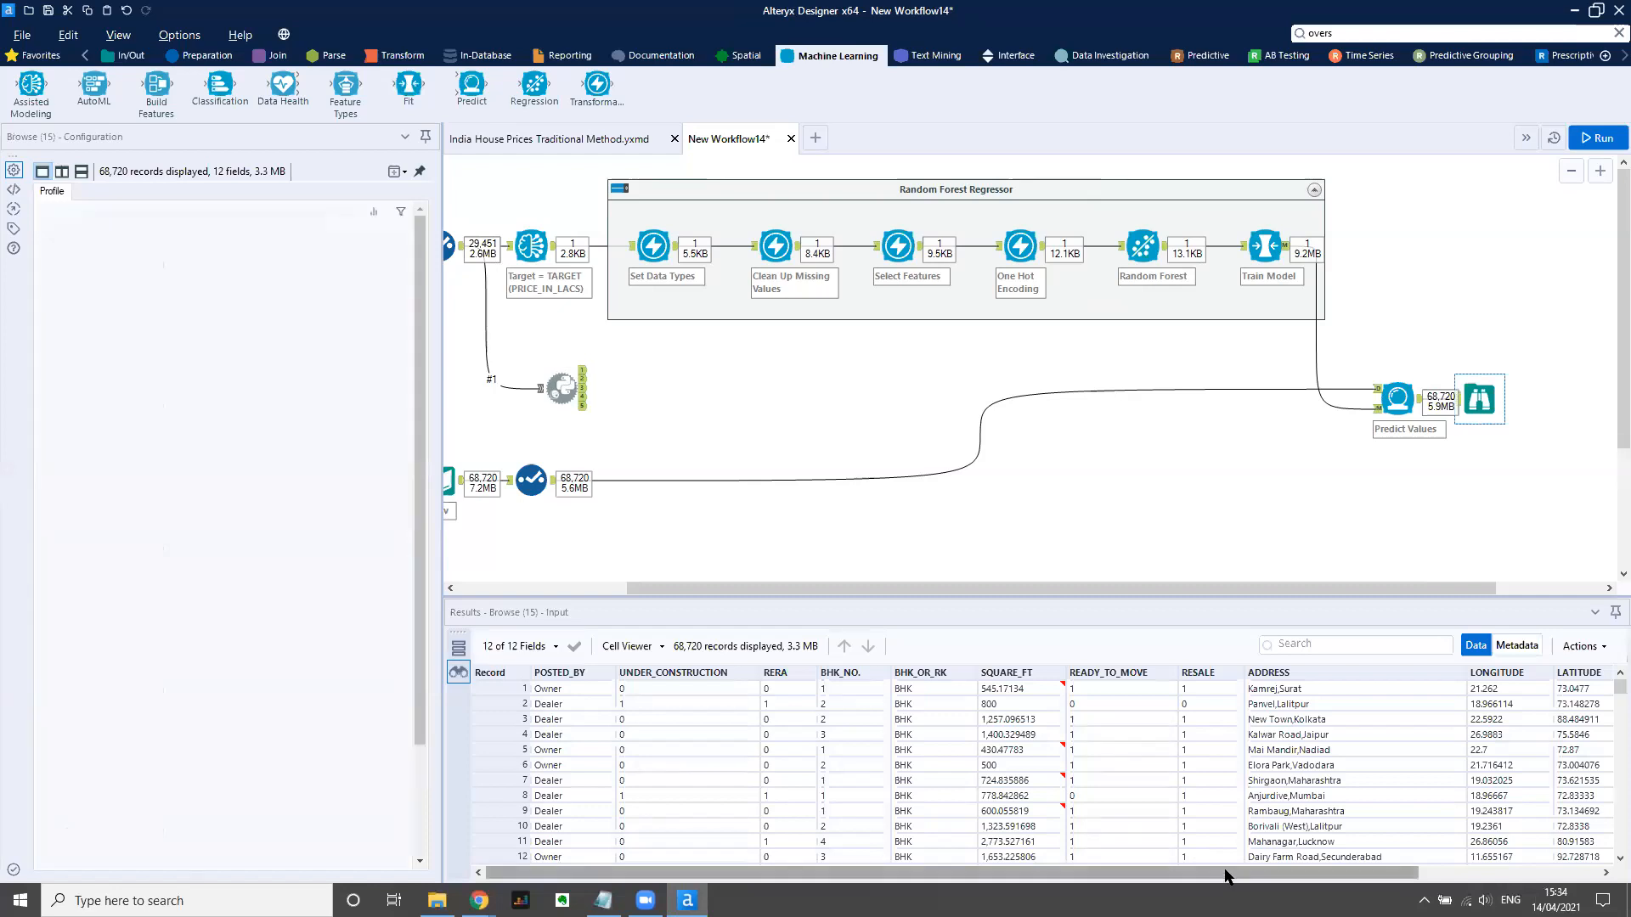
pyautogui.moveTo(1257, 873); pyautogui.dragTo(1525, 834)
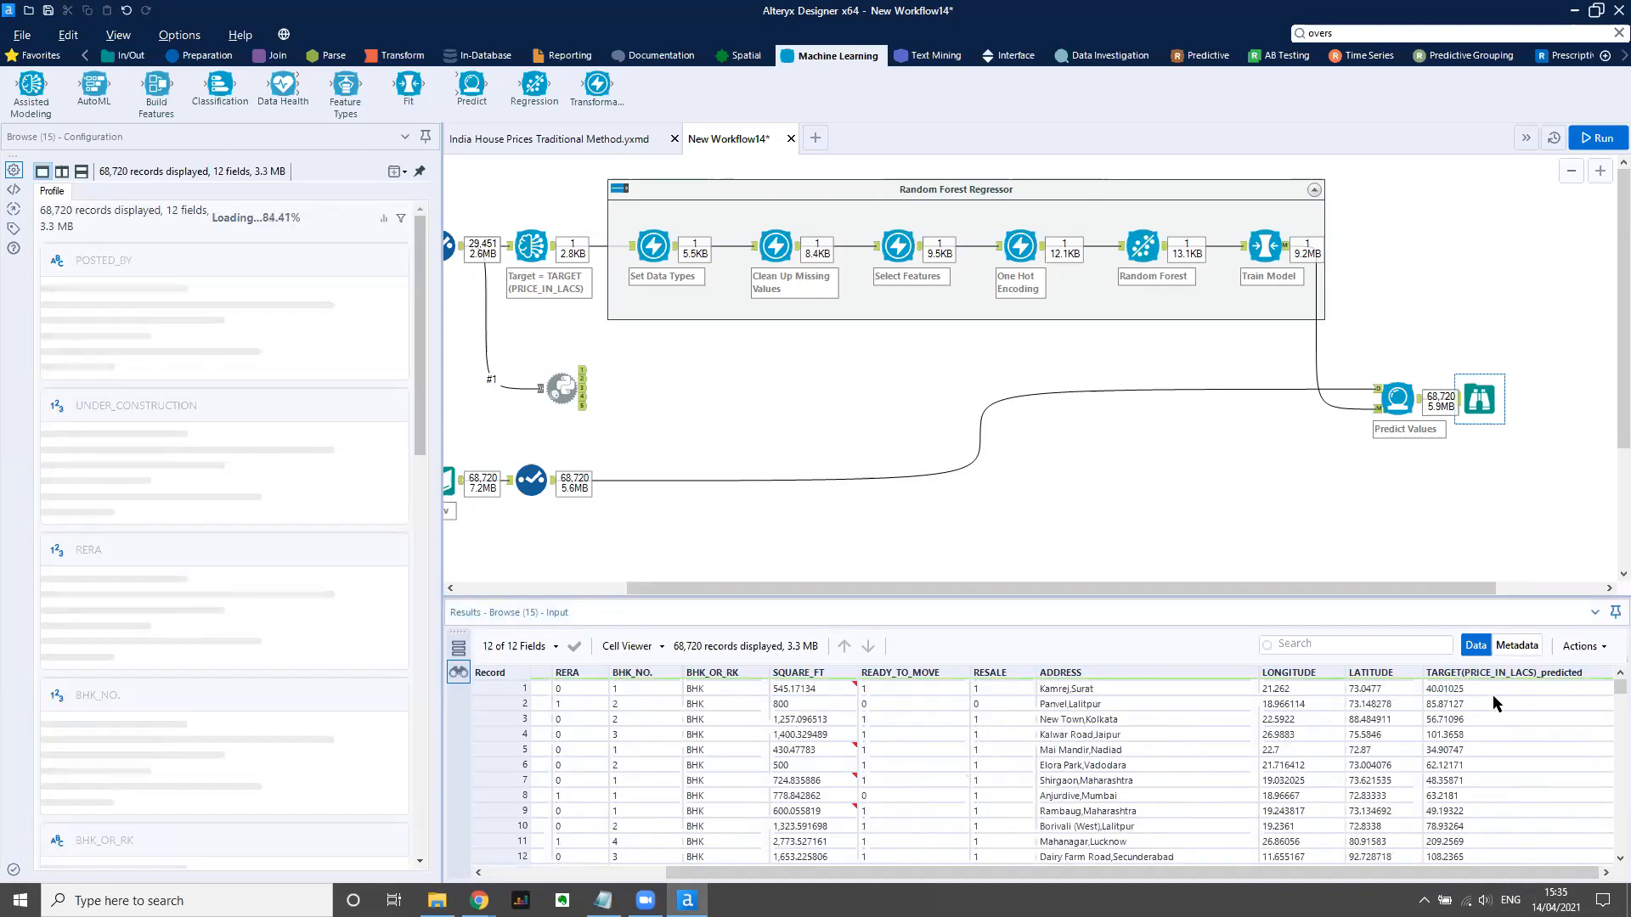
pyautogui.scroll(-11, 1481, 688)
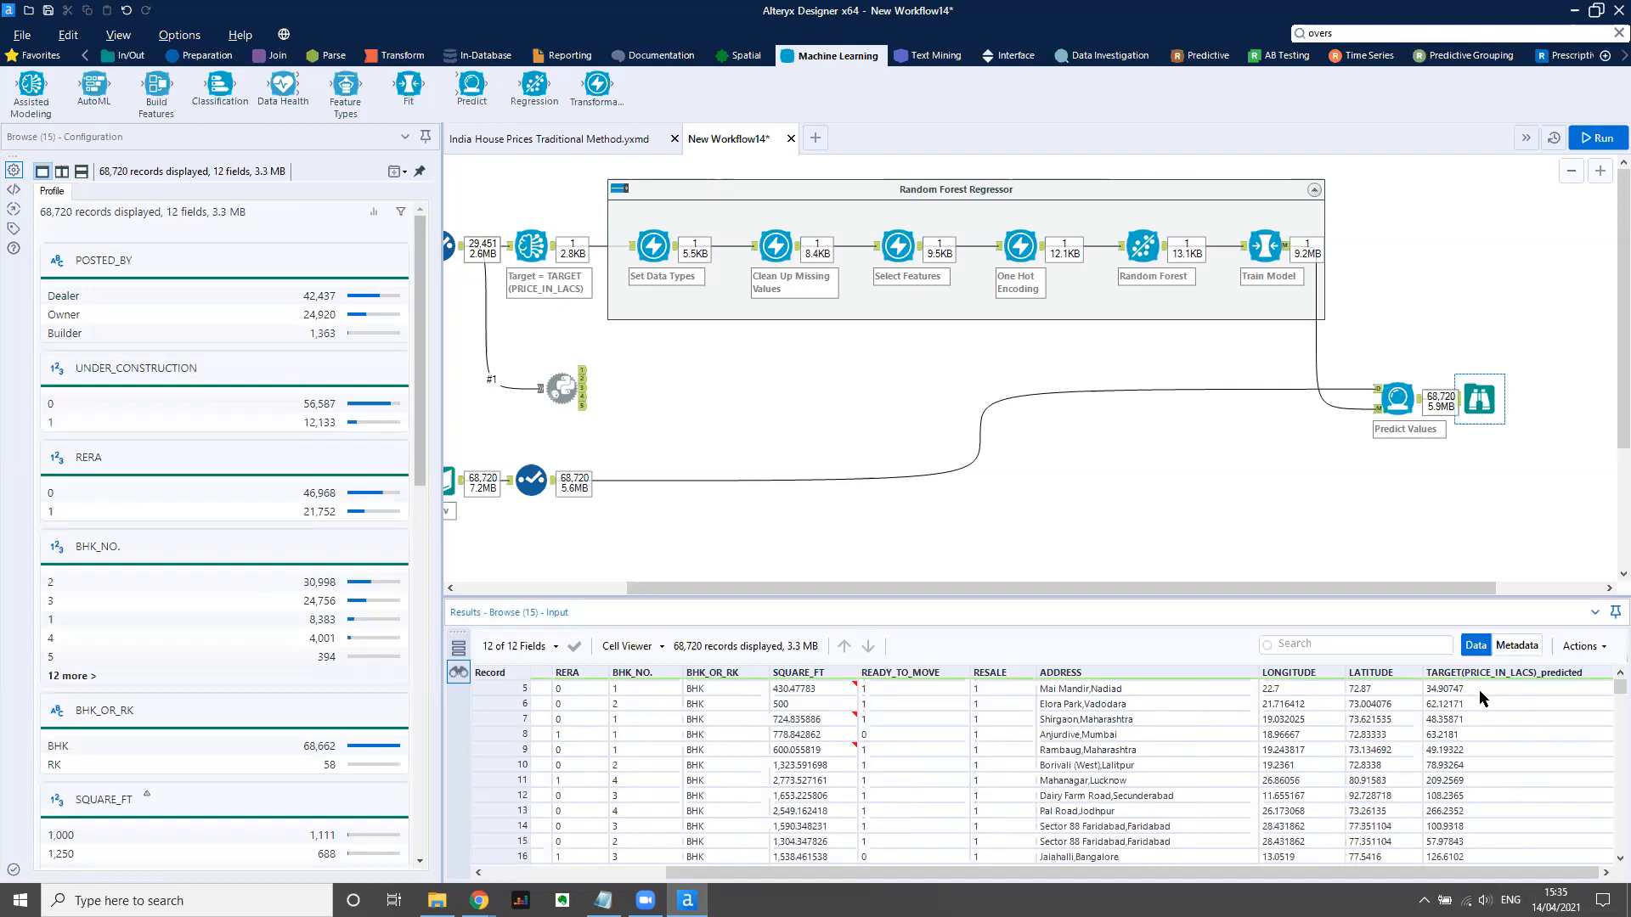
pyautogui.scroll(-19, 1480, 696)
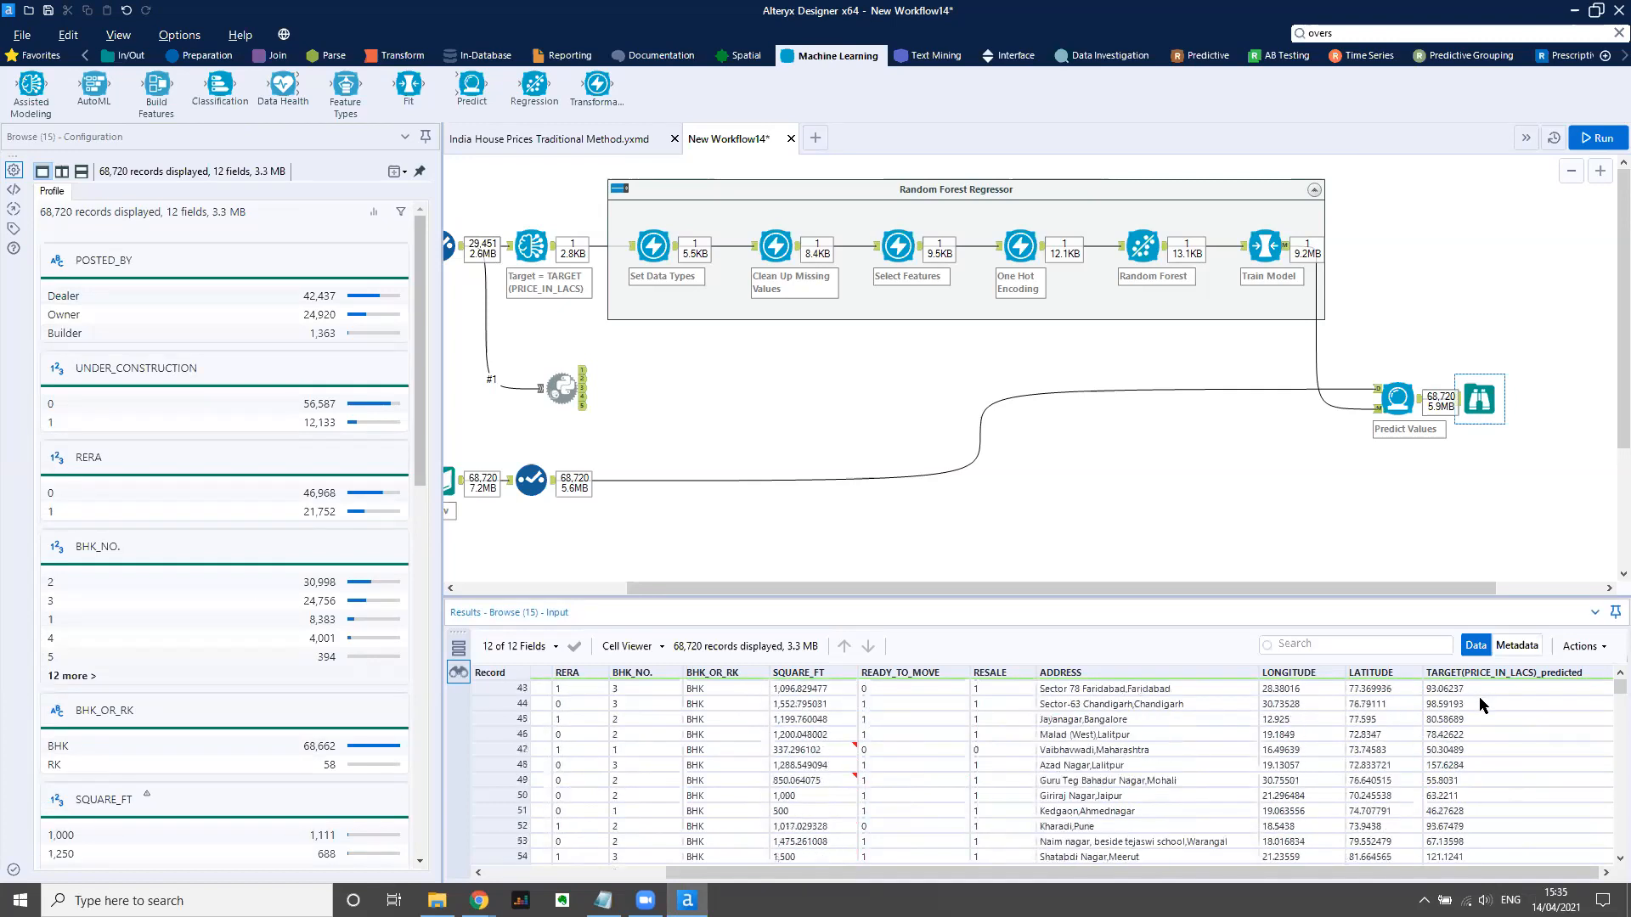
pyautogui.scroll(-6, 1481, 704)
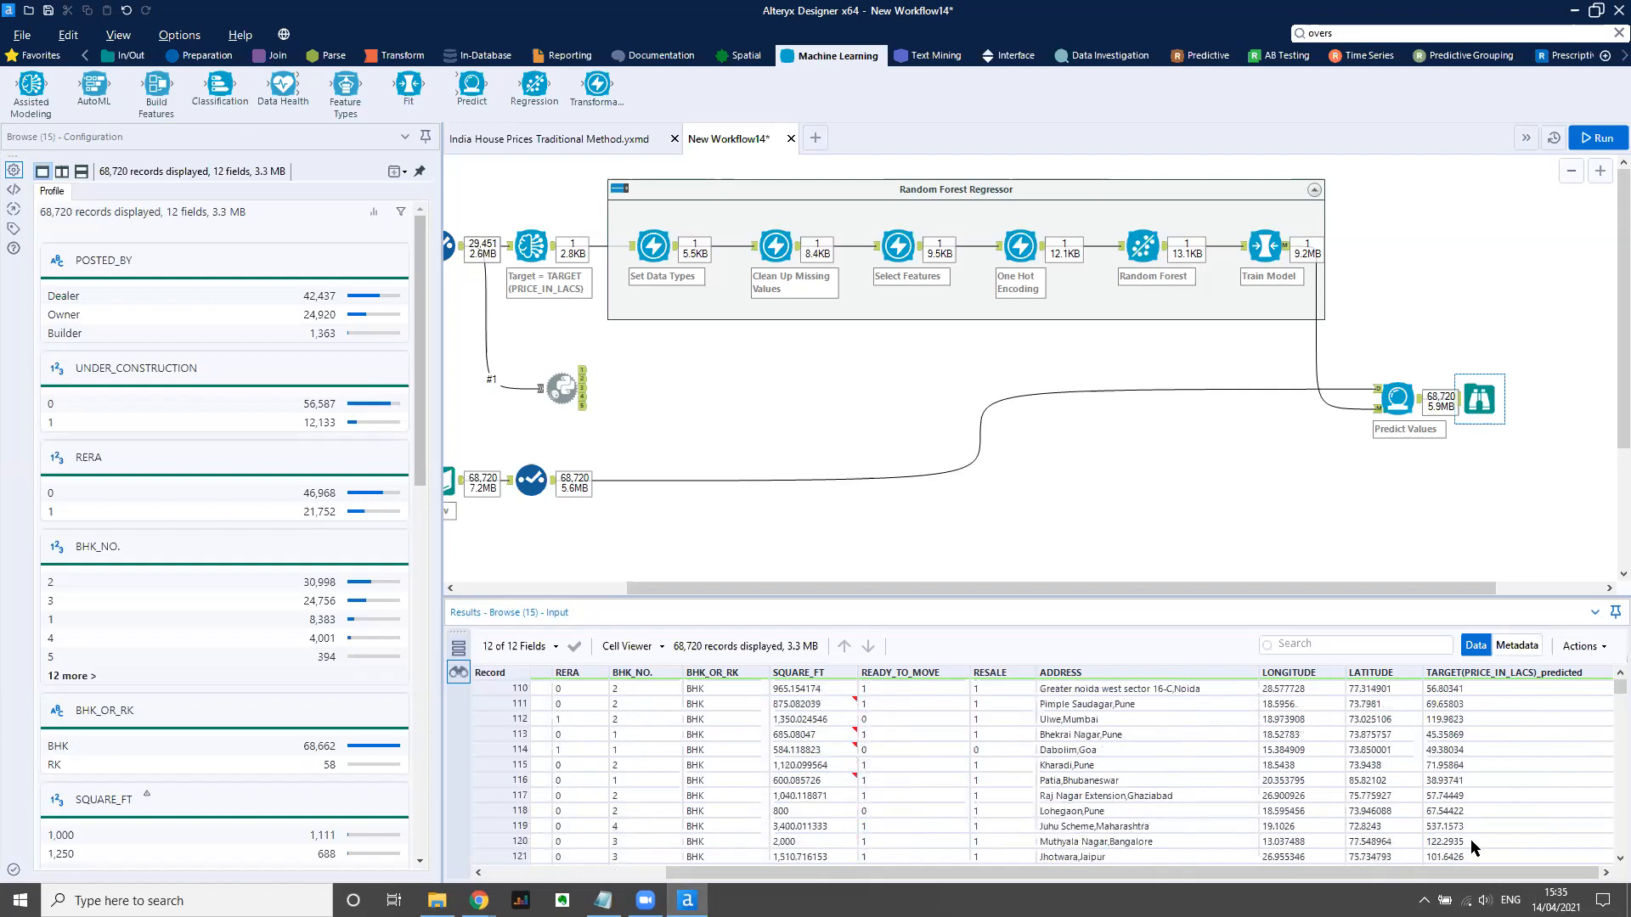
pyautogui.scroll(11, 1491, 826)
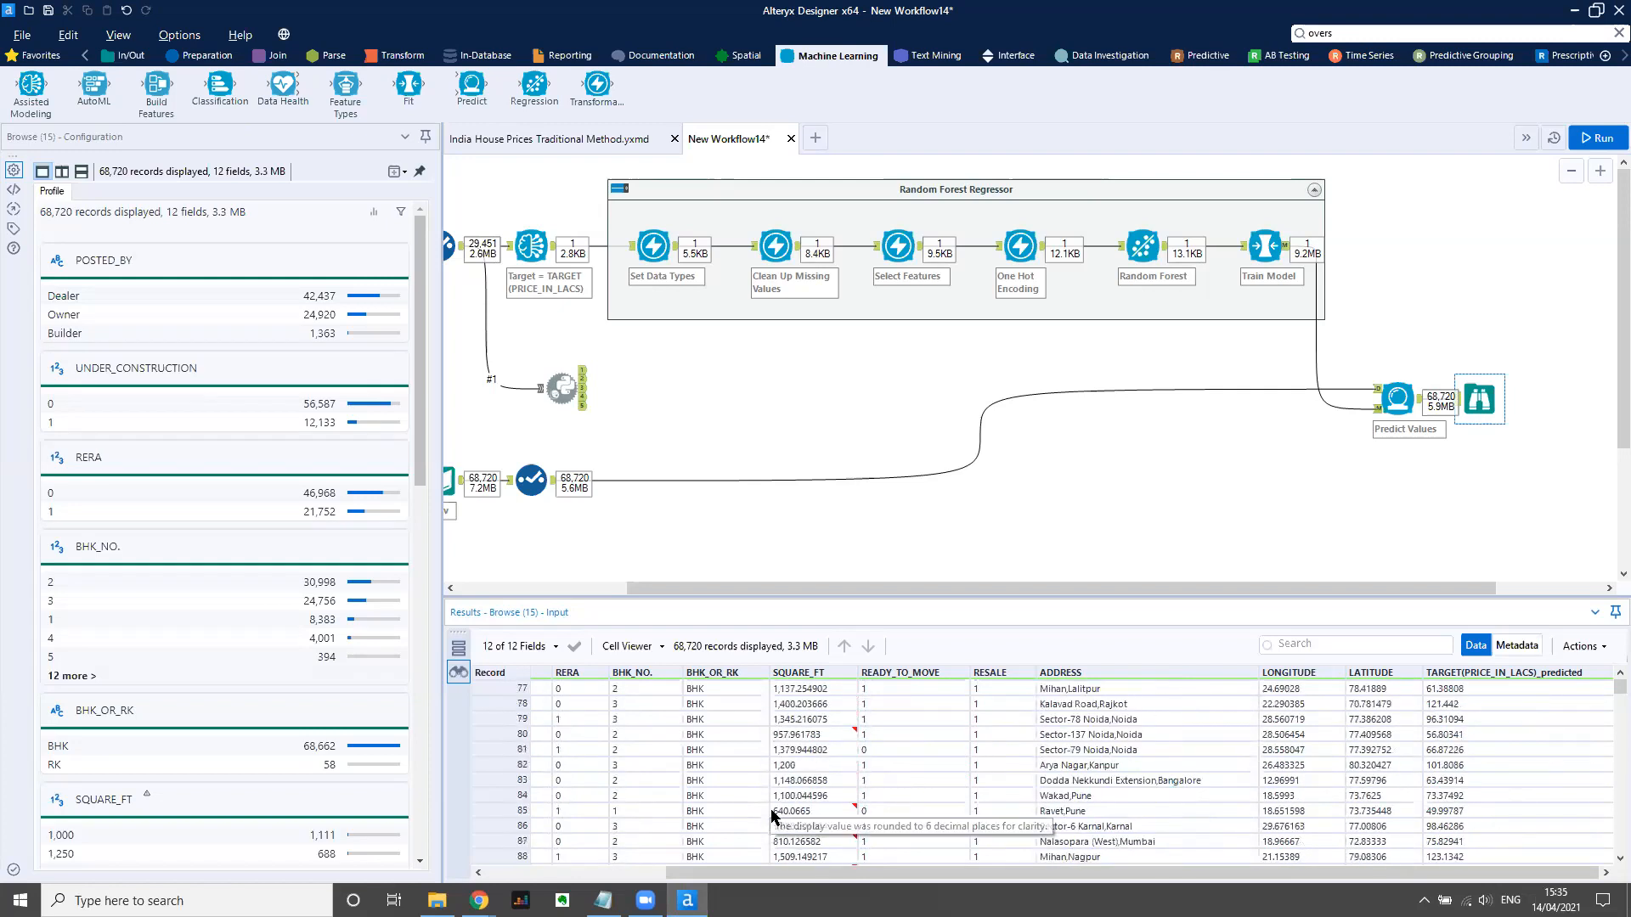
pyautogui.moveTo(767, 875); pyautogui.dragTo(640, 876)
# Review the workflow from train.csv through Predict Values, then return to the predicted price column in the Browse results.
pyautogui.moveTo(655, 588); pyautogui.dragTo(470, 586)
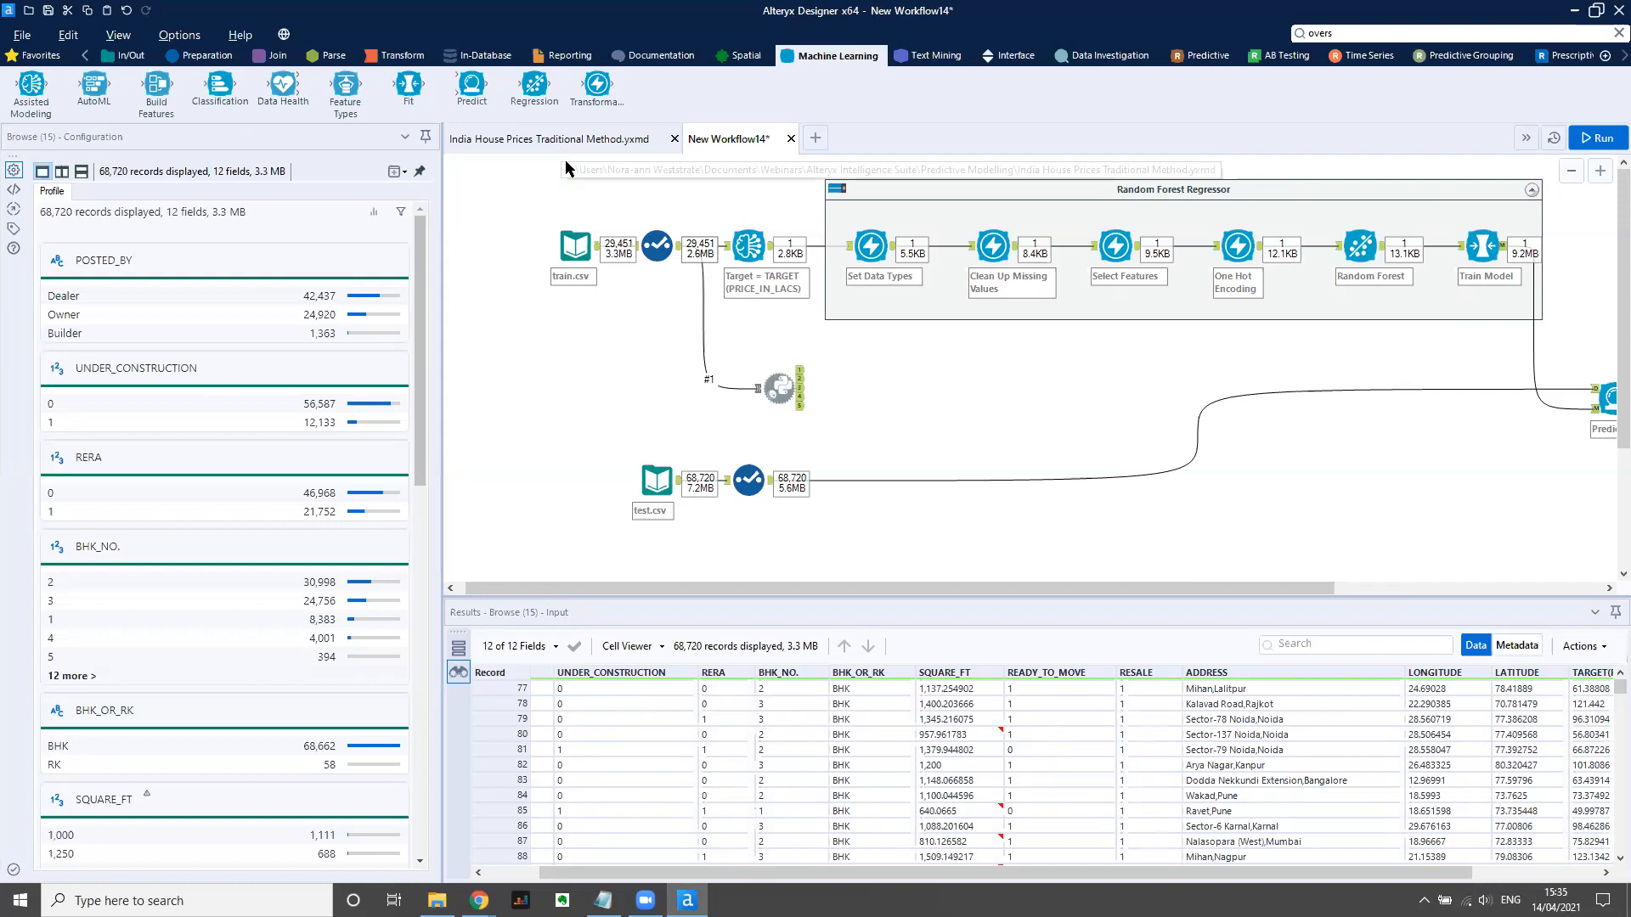
pyautogui.moveTo(941, 586); pyautogui.dragTo(1279, 586)
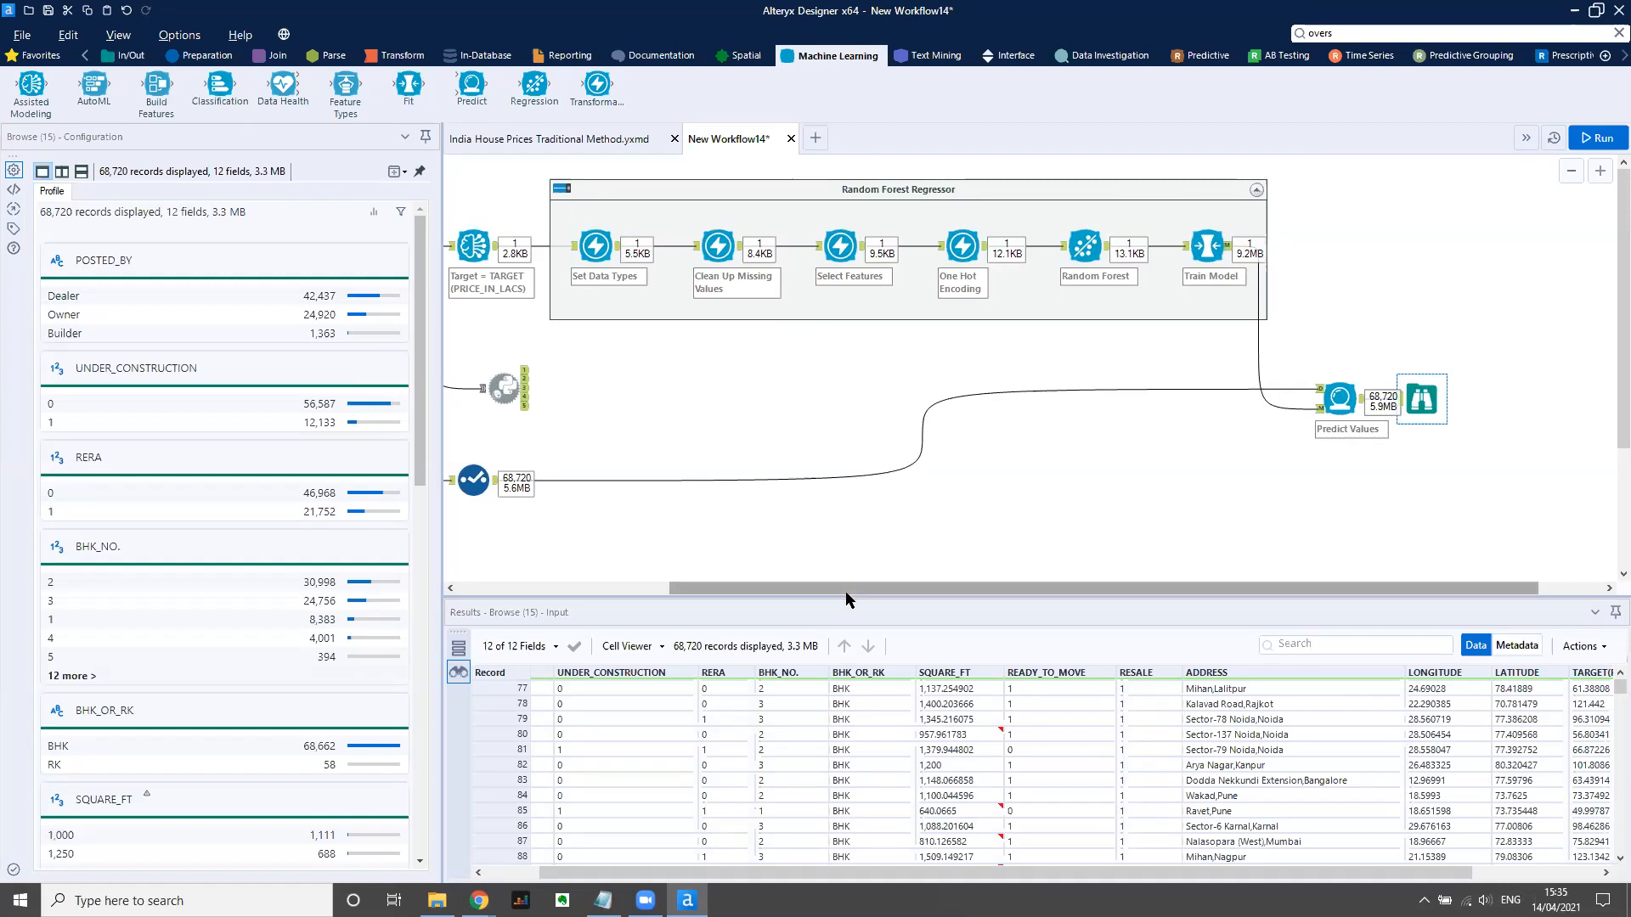
pyautogui.click(985, 515)
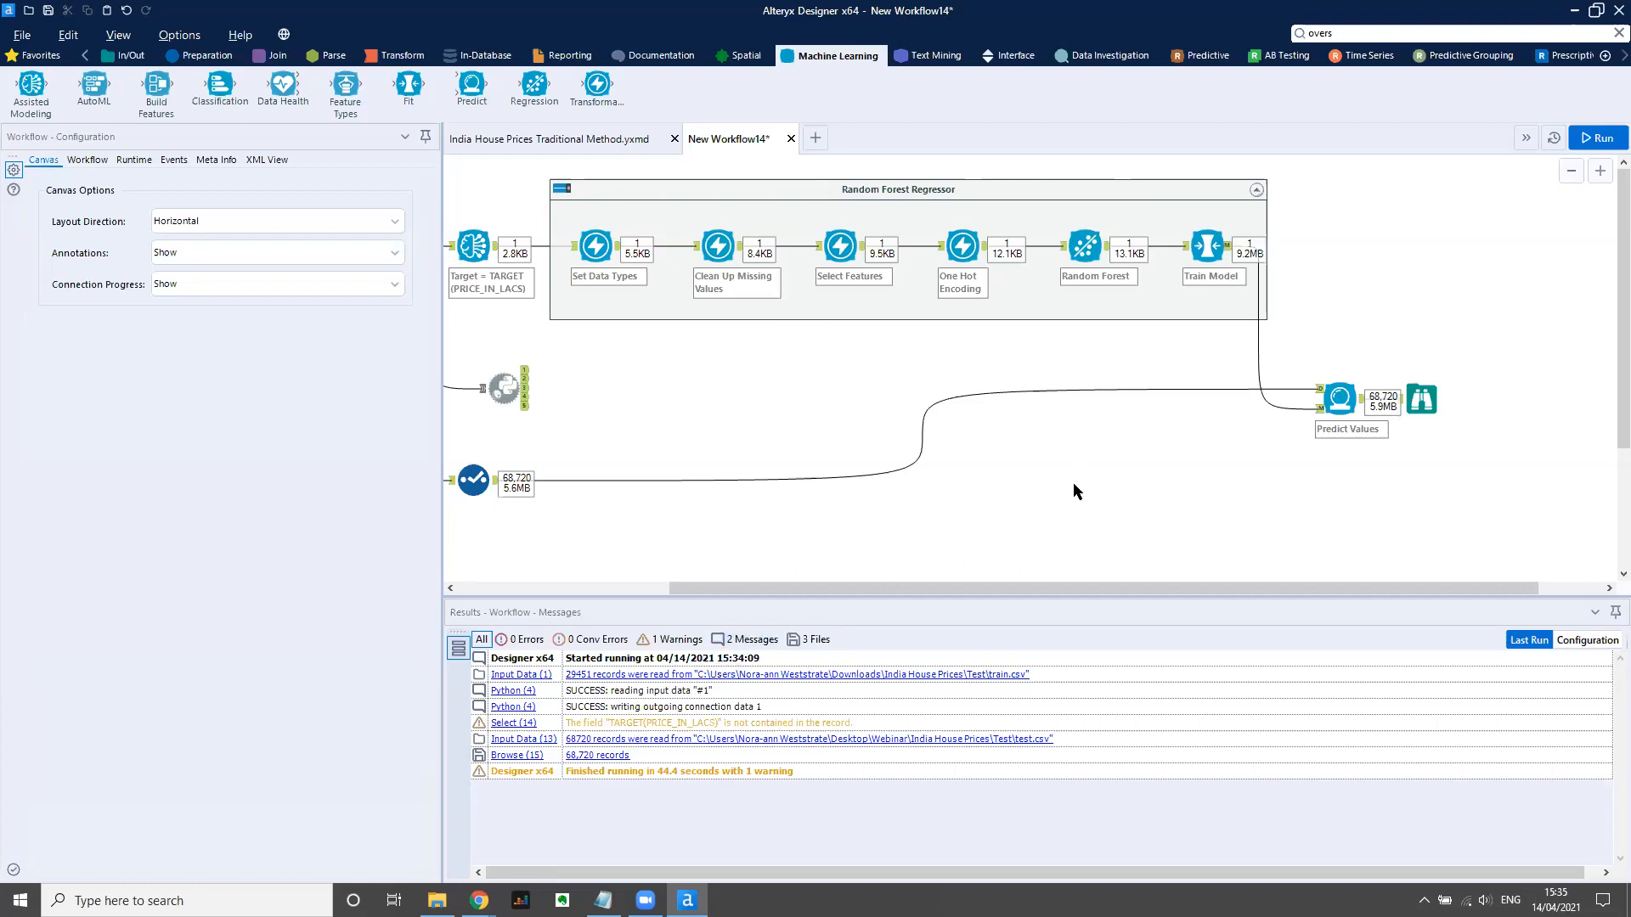
pyautogui.hscroll(-1, 1262, 590)
pyautogui.moveTo(1263, 588); pyautogui.dragTo(1284, 556)
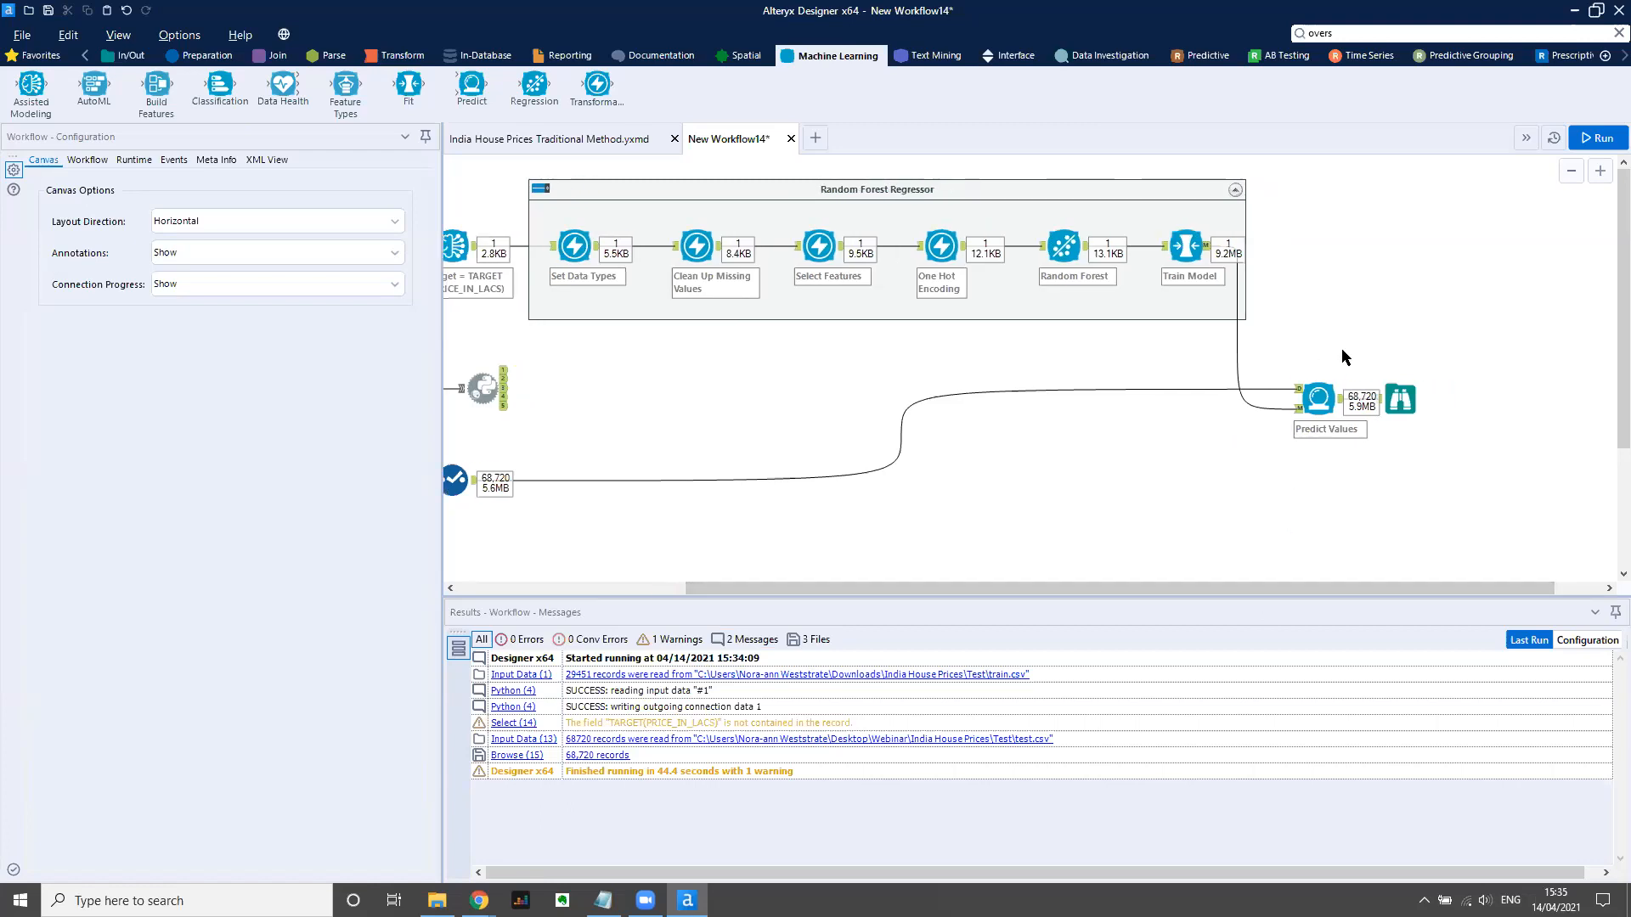
pyautogui.click(1400, 399)
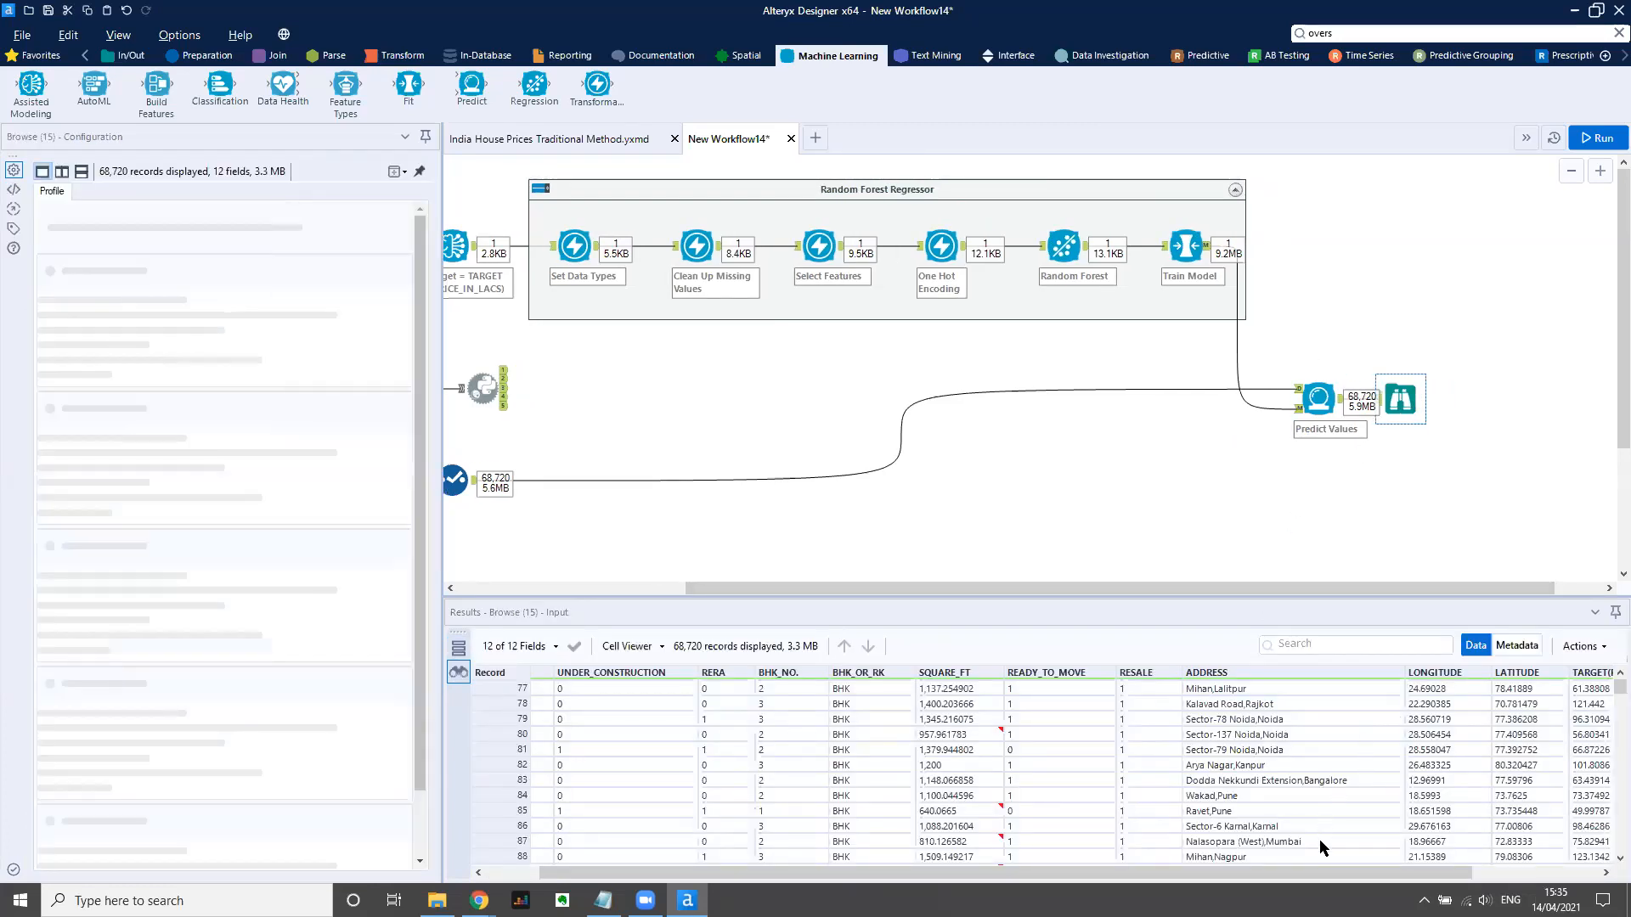
pyautogui.moveTo(1331, 878); pyautogui.dragTo(1457, 877)
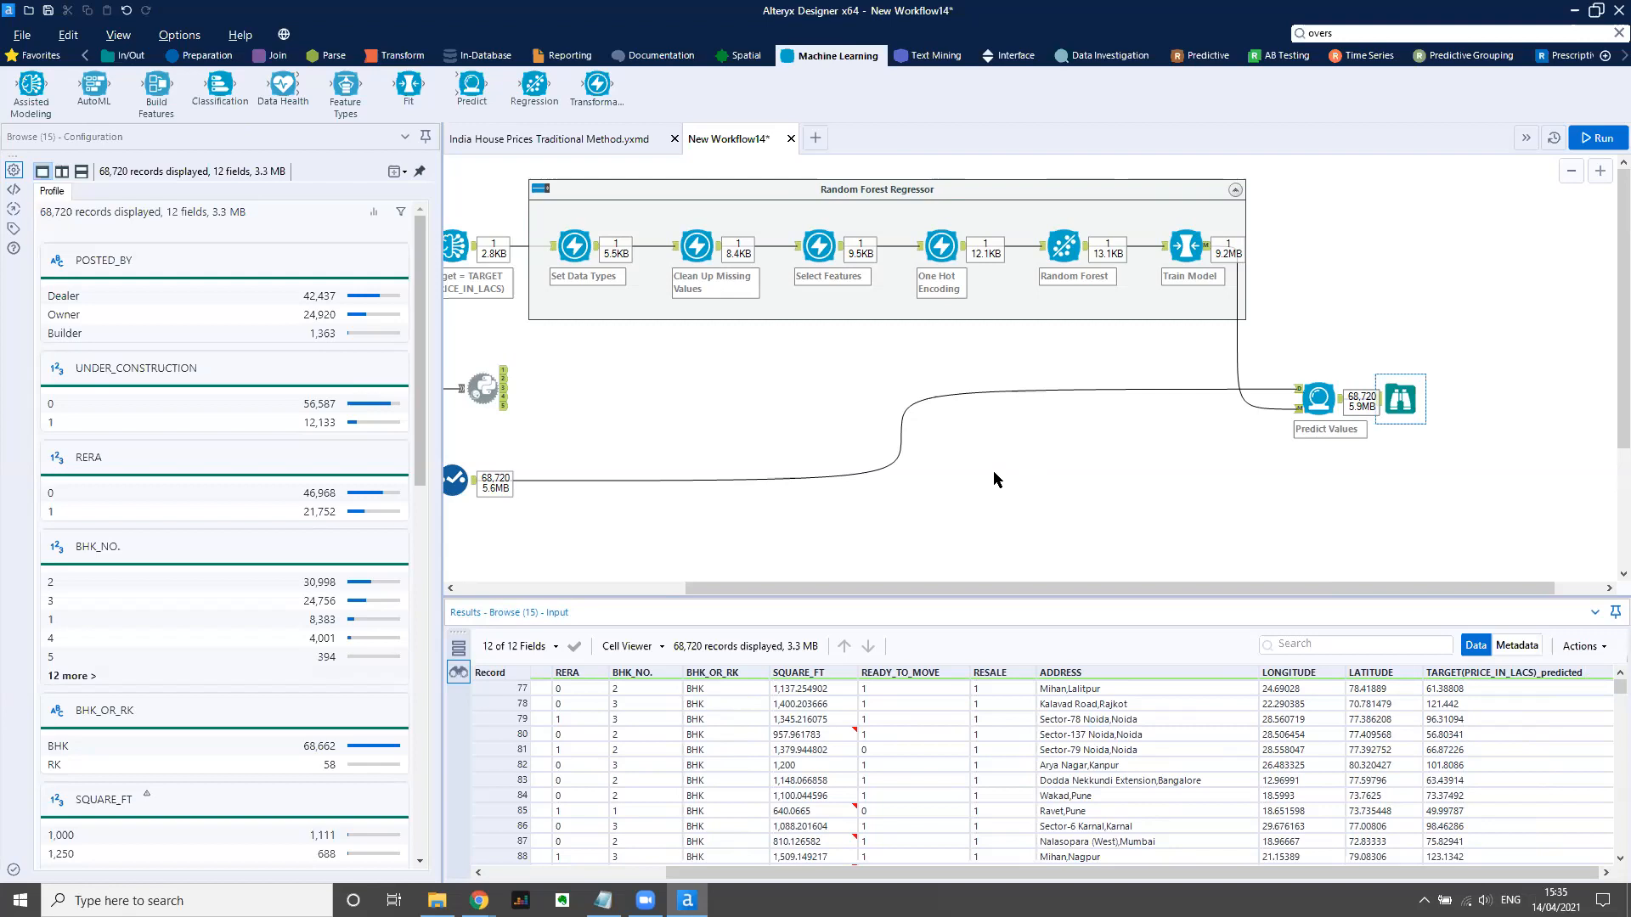
# Read through the Python tool's Jupyter notebook code, from Import Packages to Output to Designer, in a widened configuration pane.
pyautogui.moveTo(888, 588); pyautogui.dragTo(695, 589)
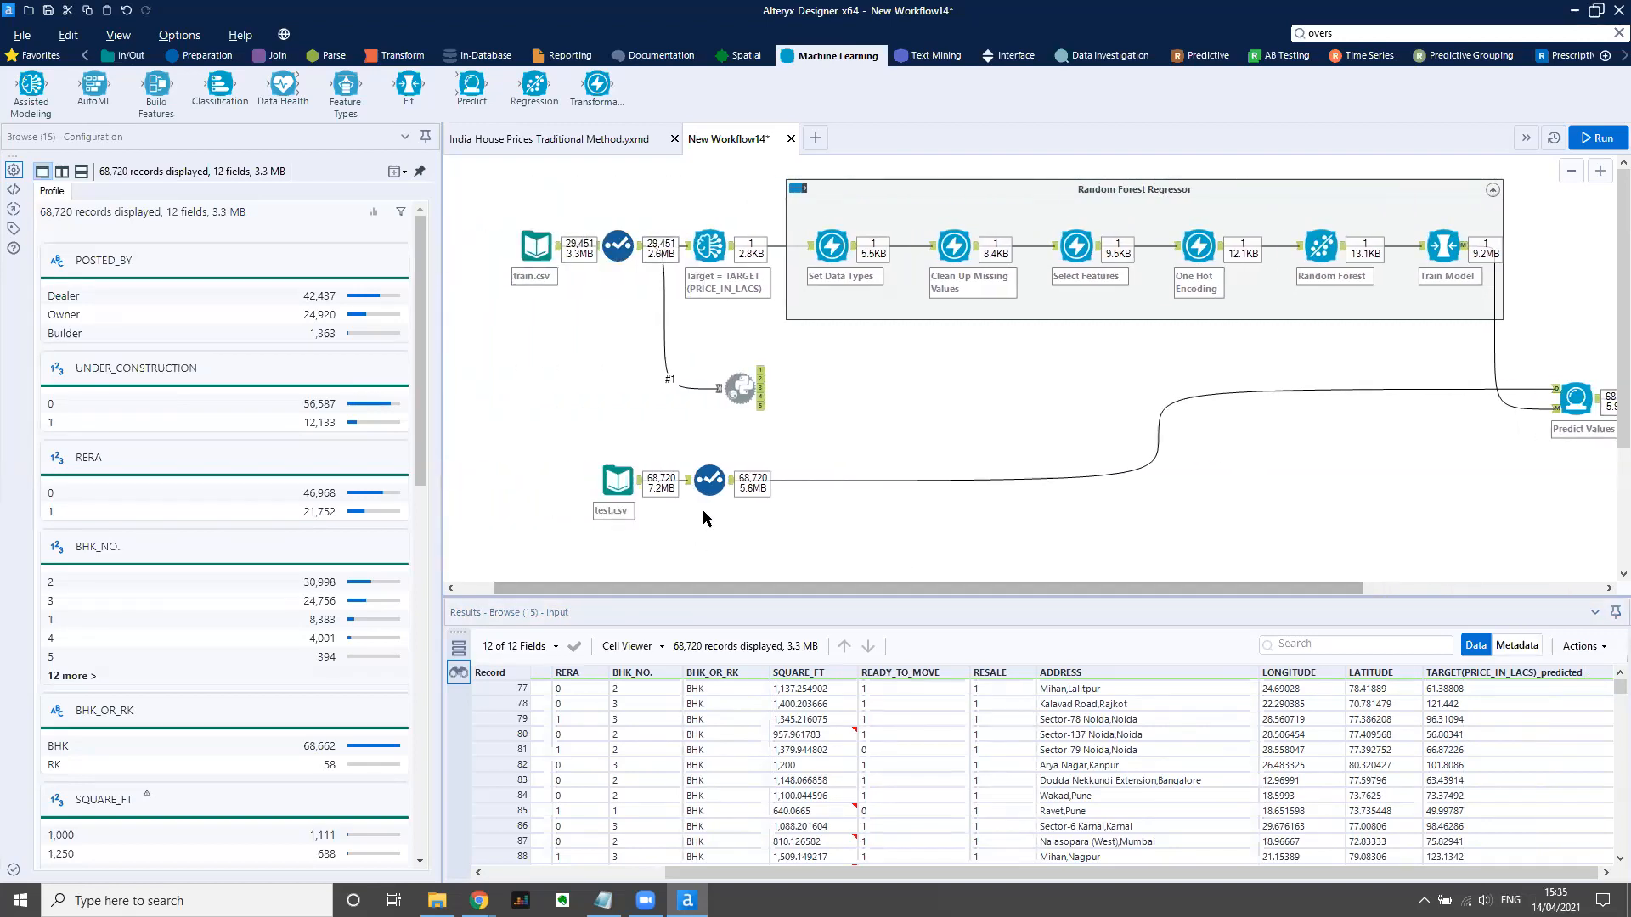
pyautogui.click(742, 384)
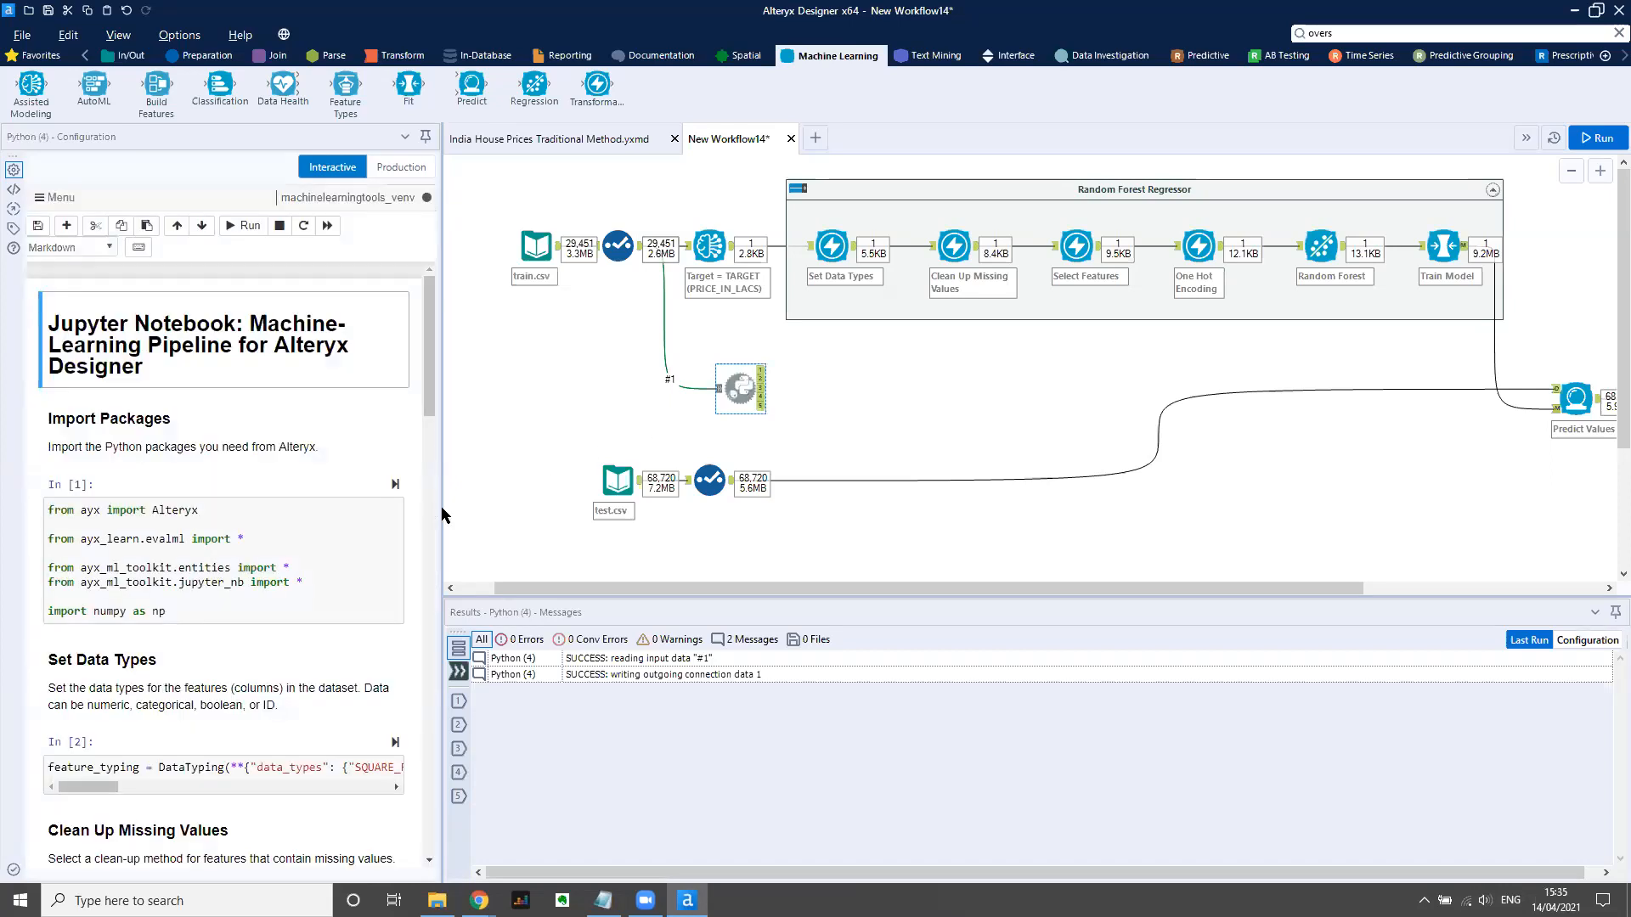
pyautogui.moveTo(443, 511); pyautogui.dragTo(533, 510)
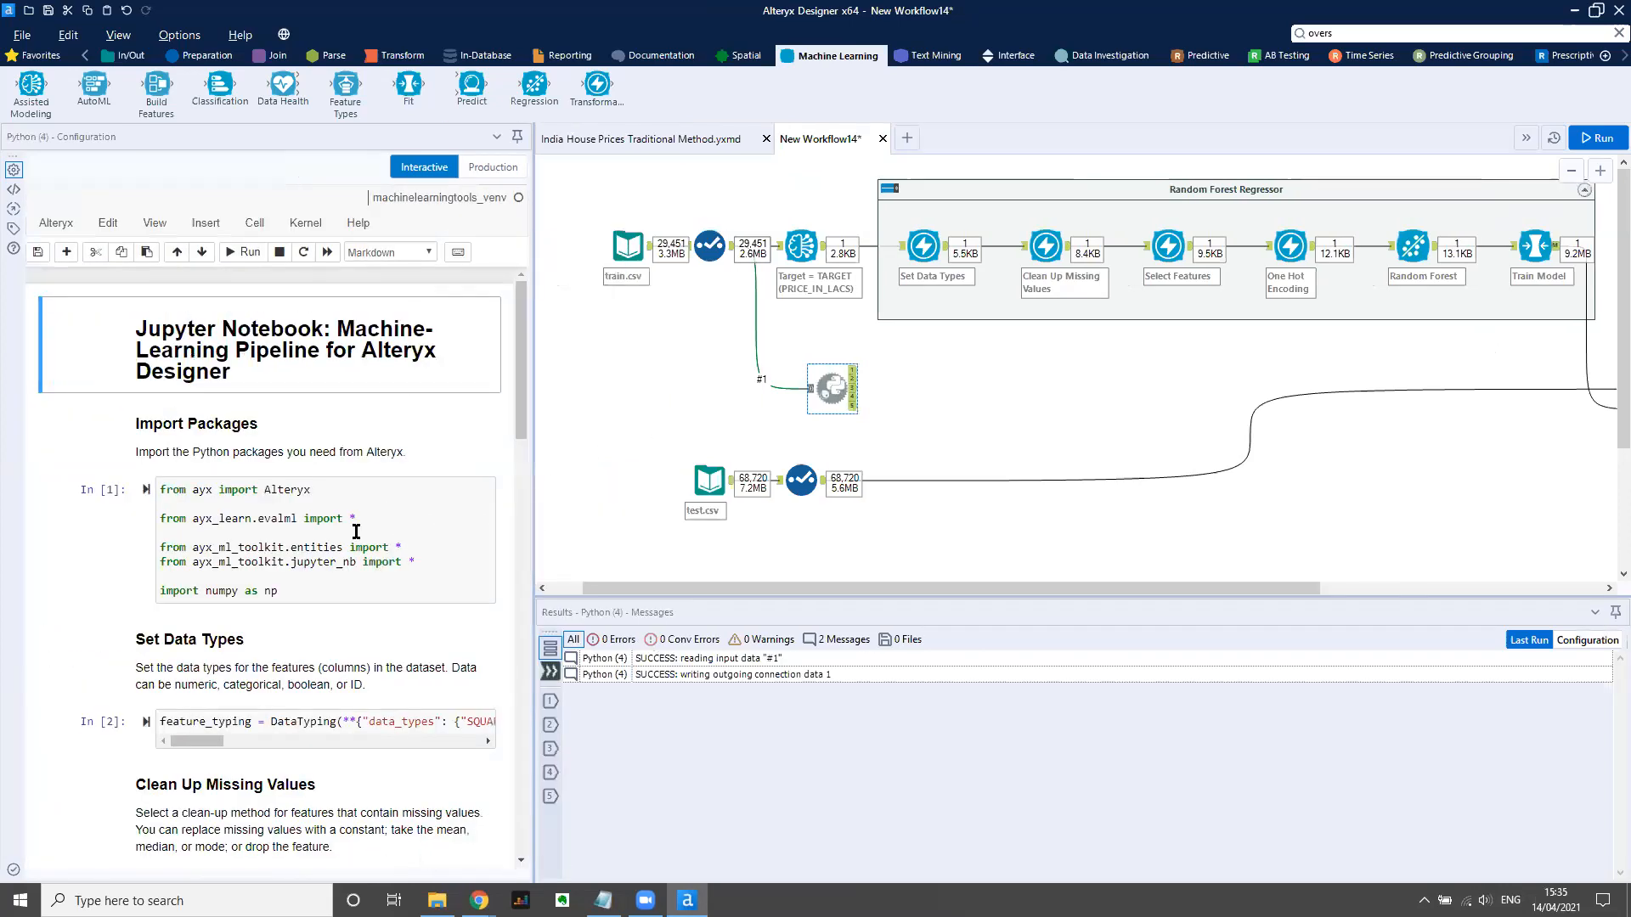
pyautogui.scroll(-8, 356, 532)
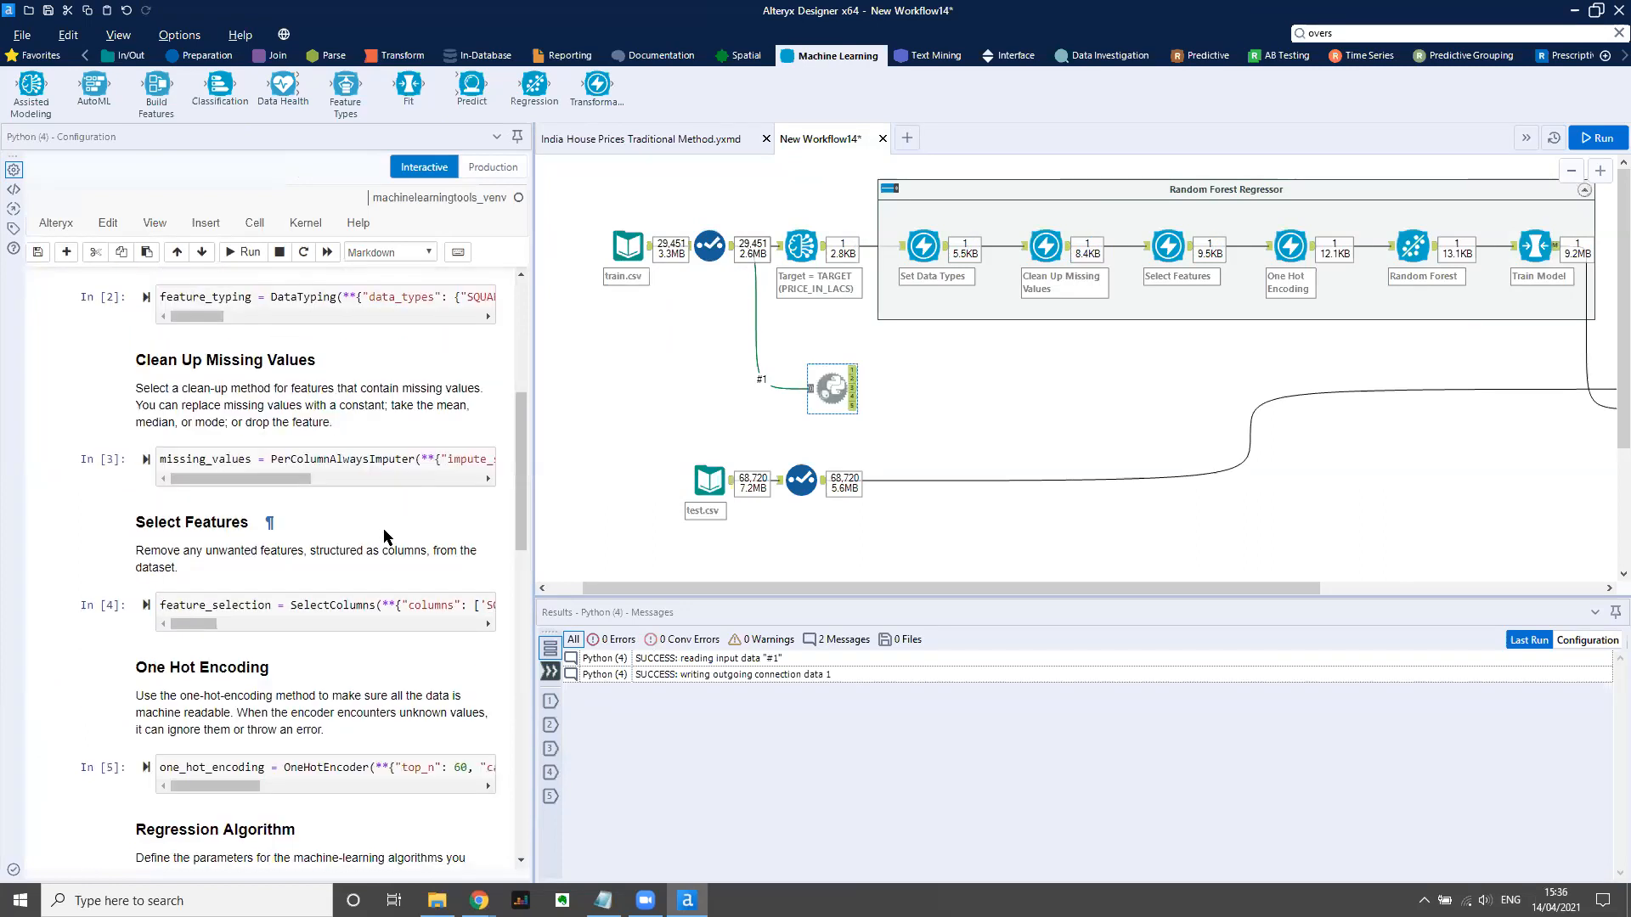
pyautogui.scroll(-1, 384, 542)
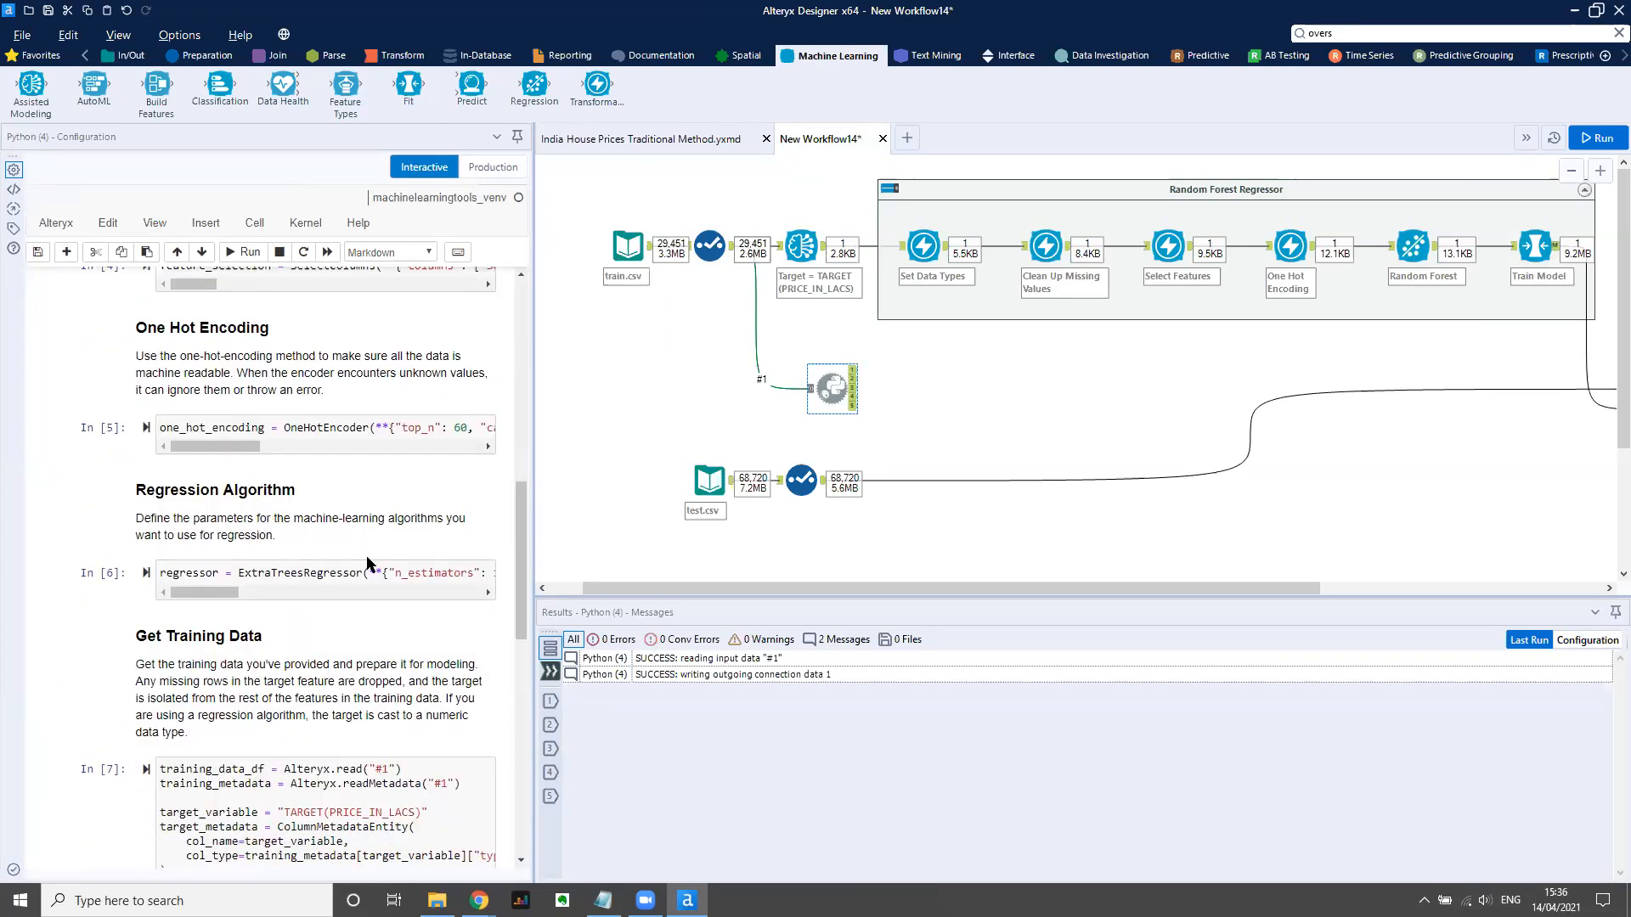
pyautogui.scroll(-3, 370, 564)
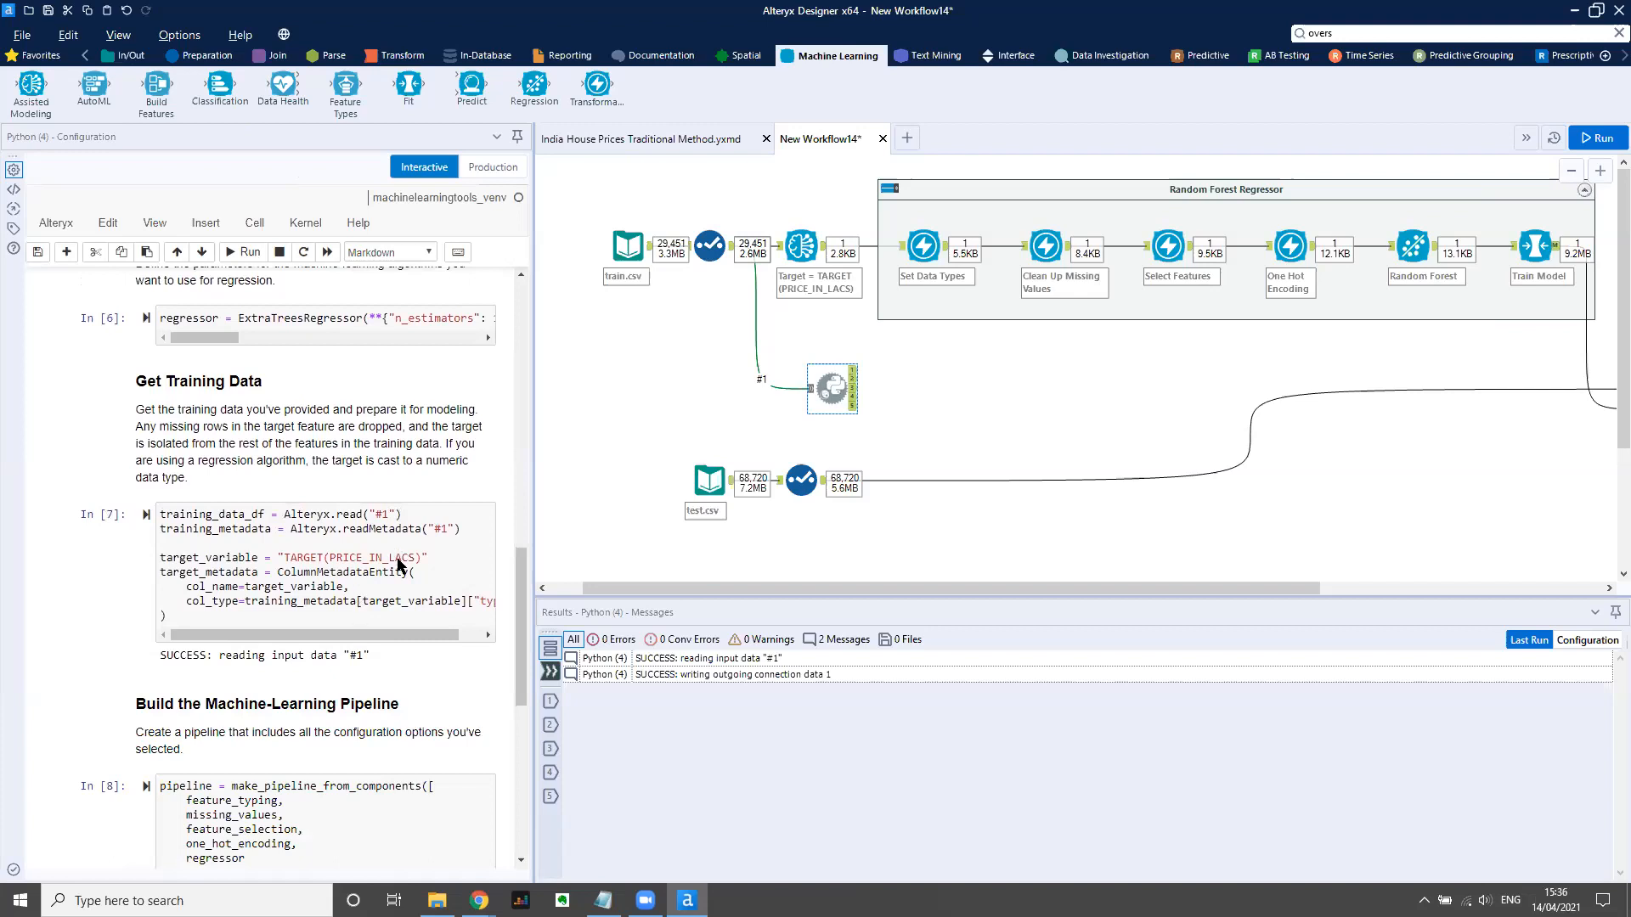
pyautogui.scroll(-5, 451, 493)
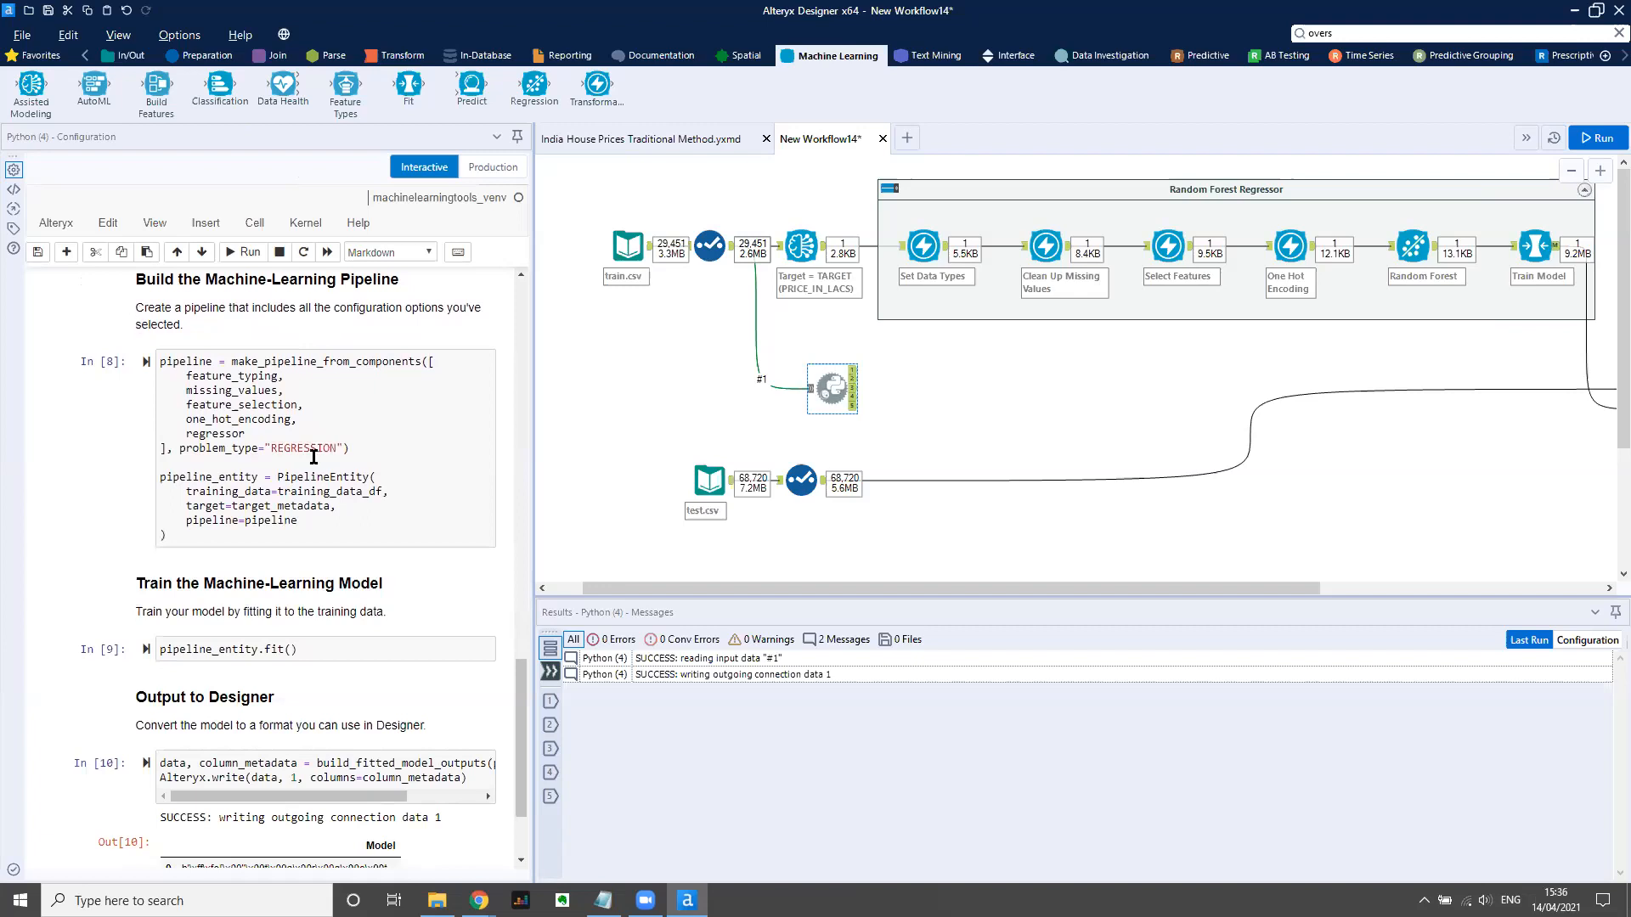
pyautogui.scroll(-2, 319, 438)
pyautogui.scroll(2, 271, 373)
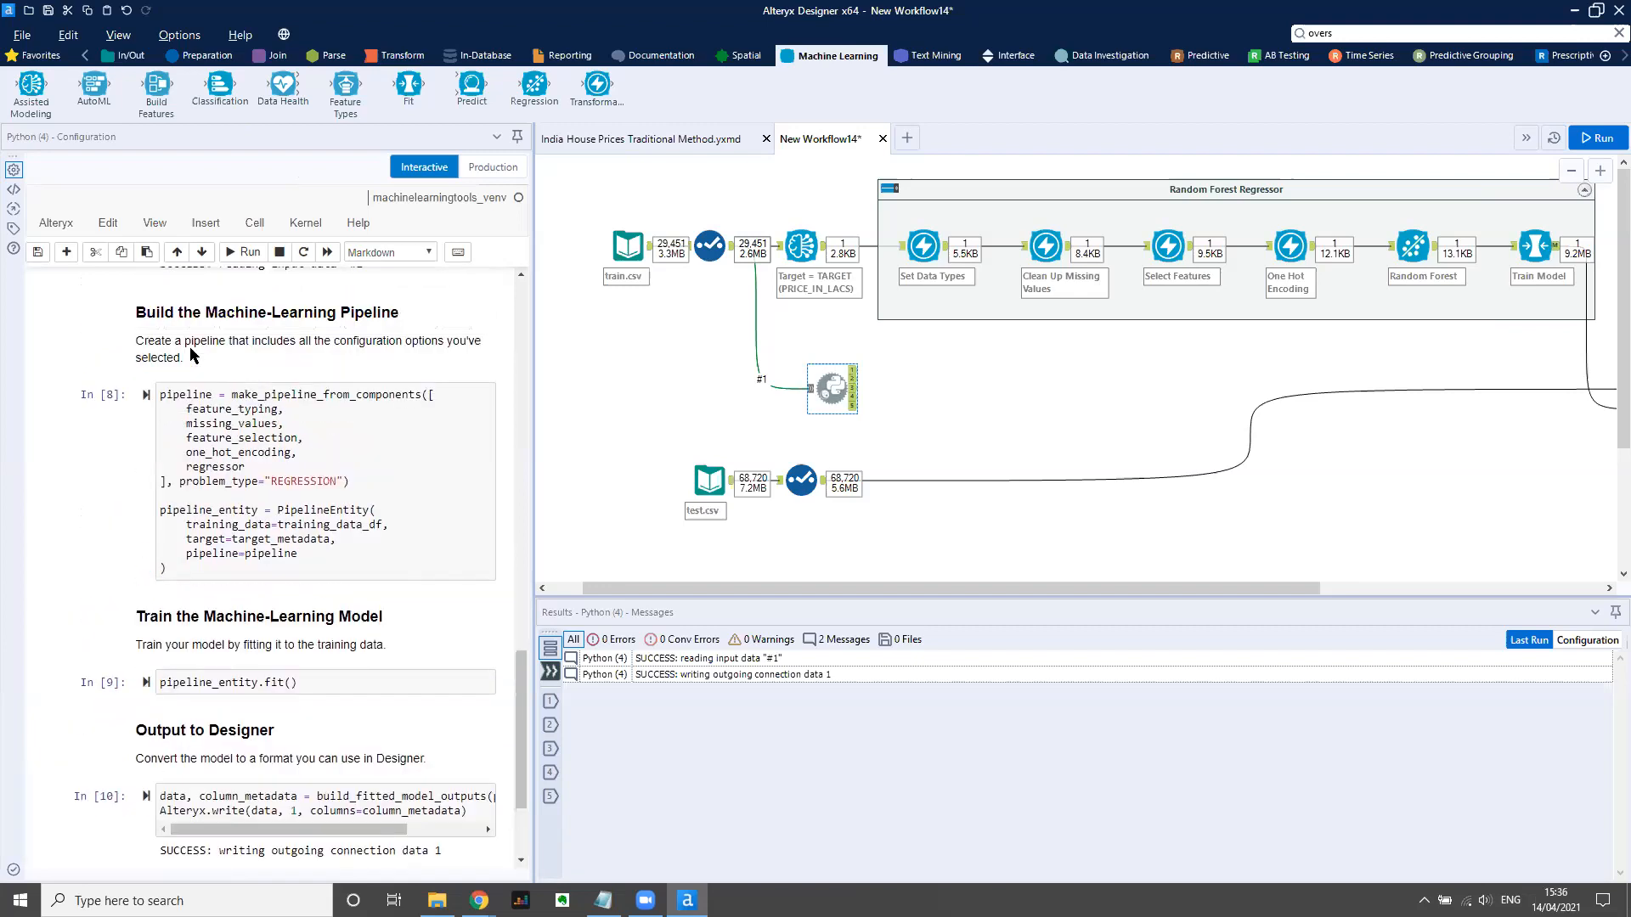
pyautogui.scroll(-1, 342, 458)
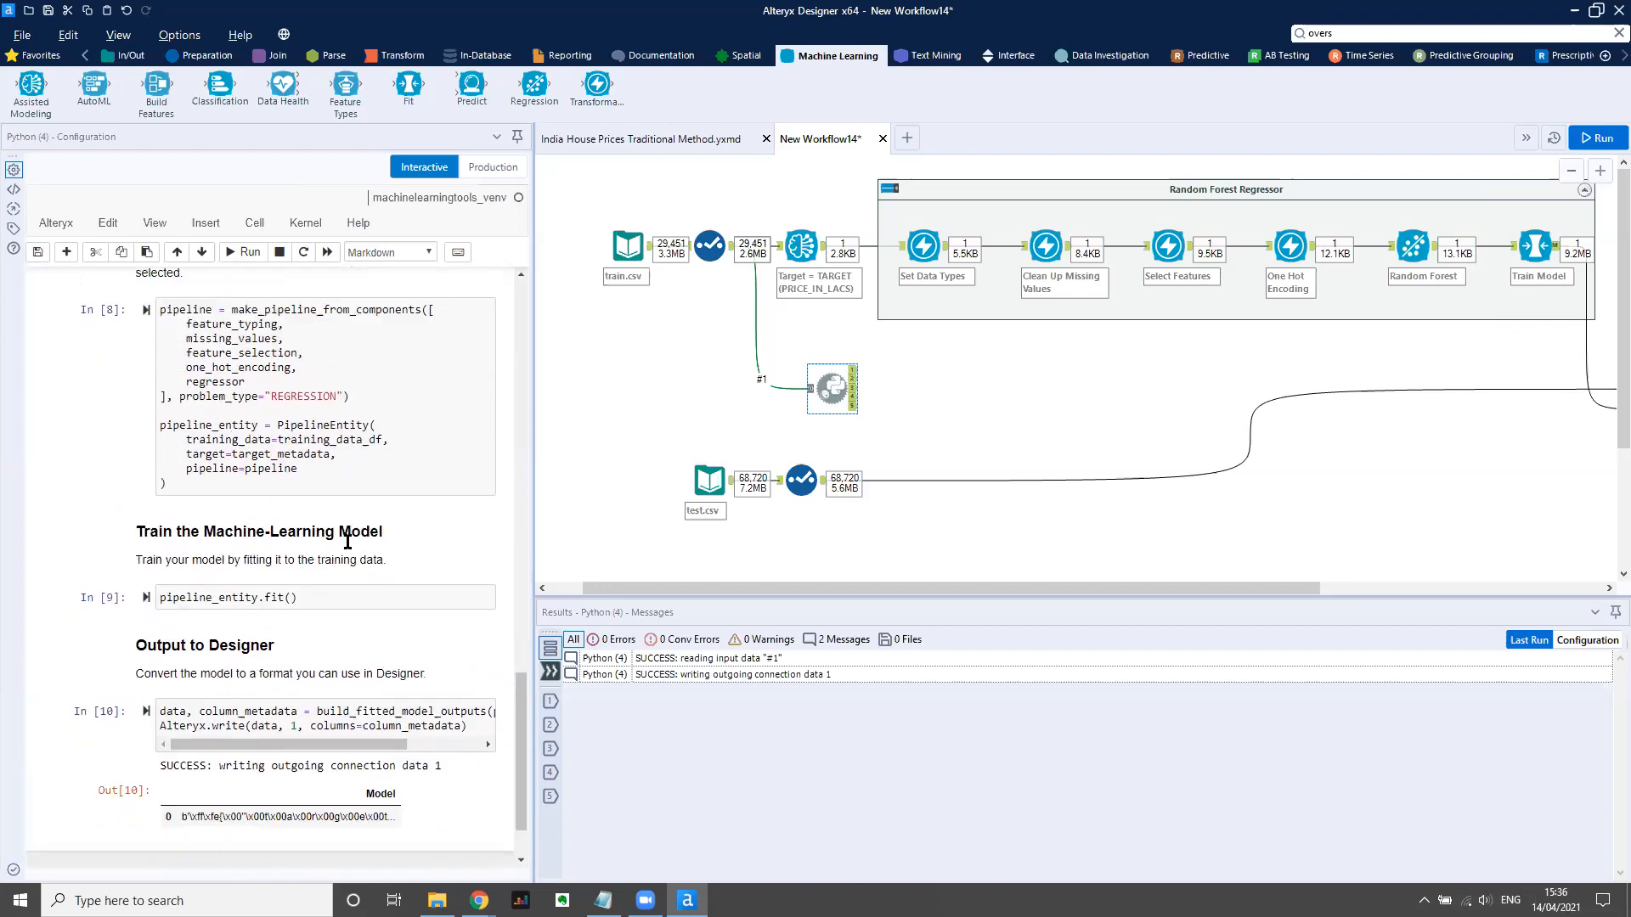
pyautogui.scroll(-1, 269, 611)
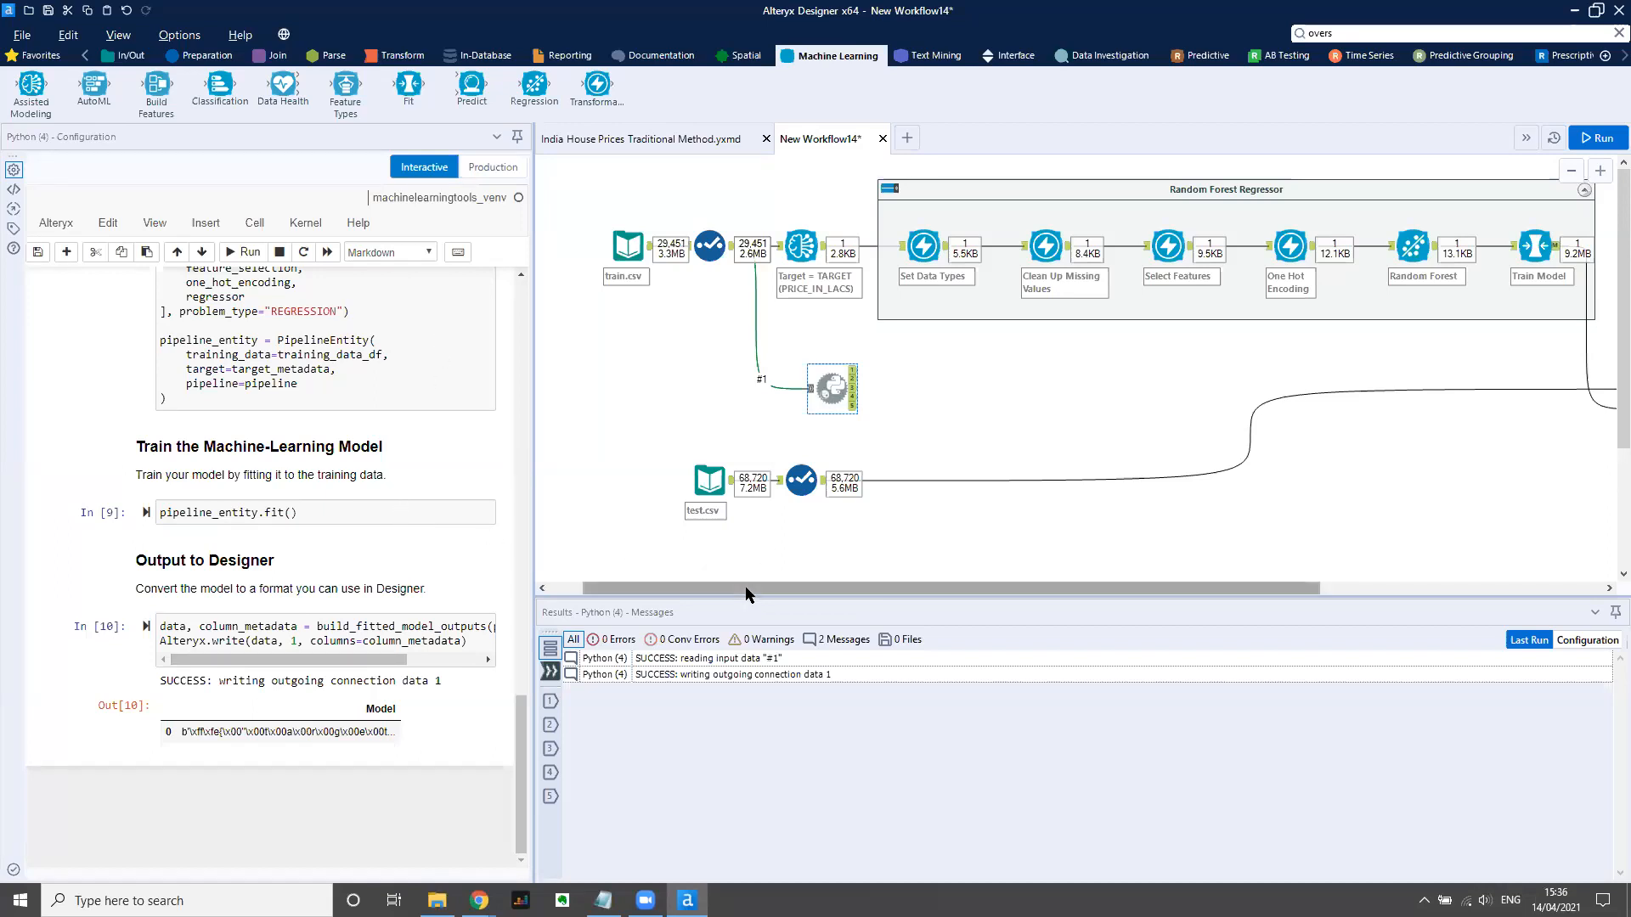
pyautogui.moveTo(746, 593); pyautogui.dragTo(713, 593)
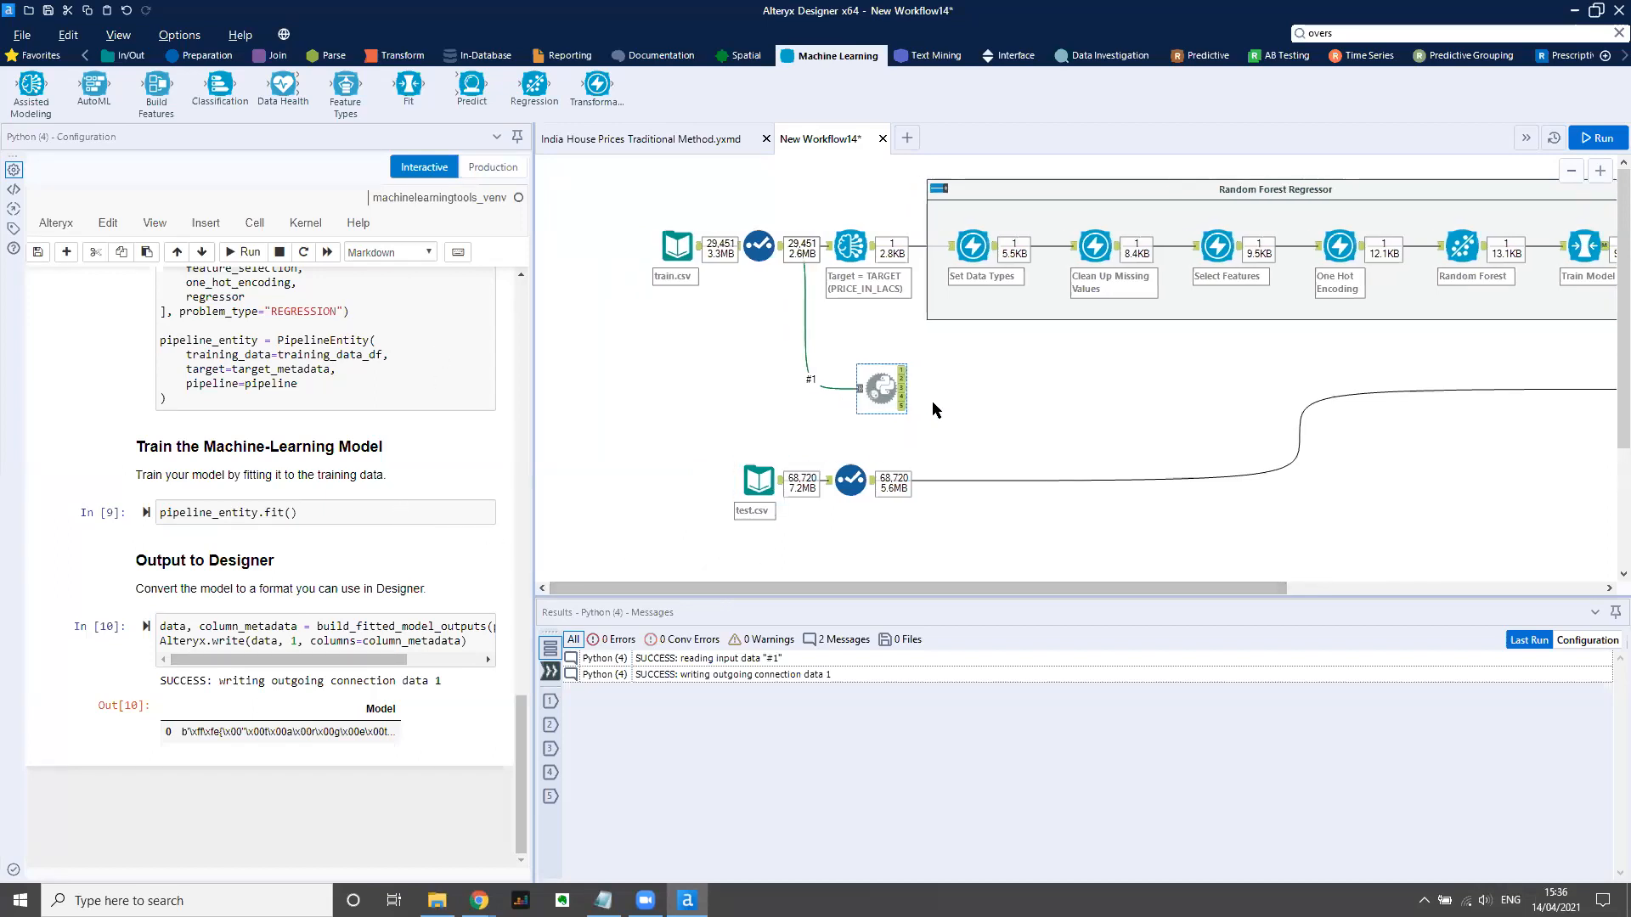
pyautogui.moveTo(916, 588); pyautogui.dragTo(848, 557)
pyautogui.click(849, 558)
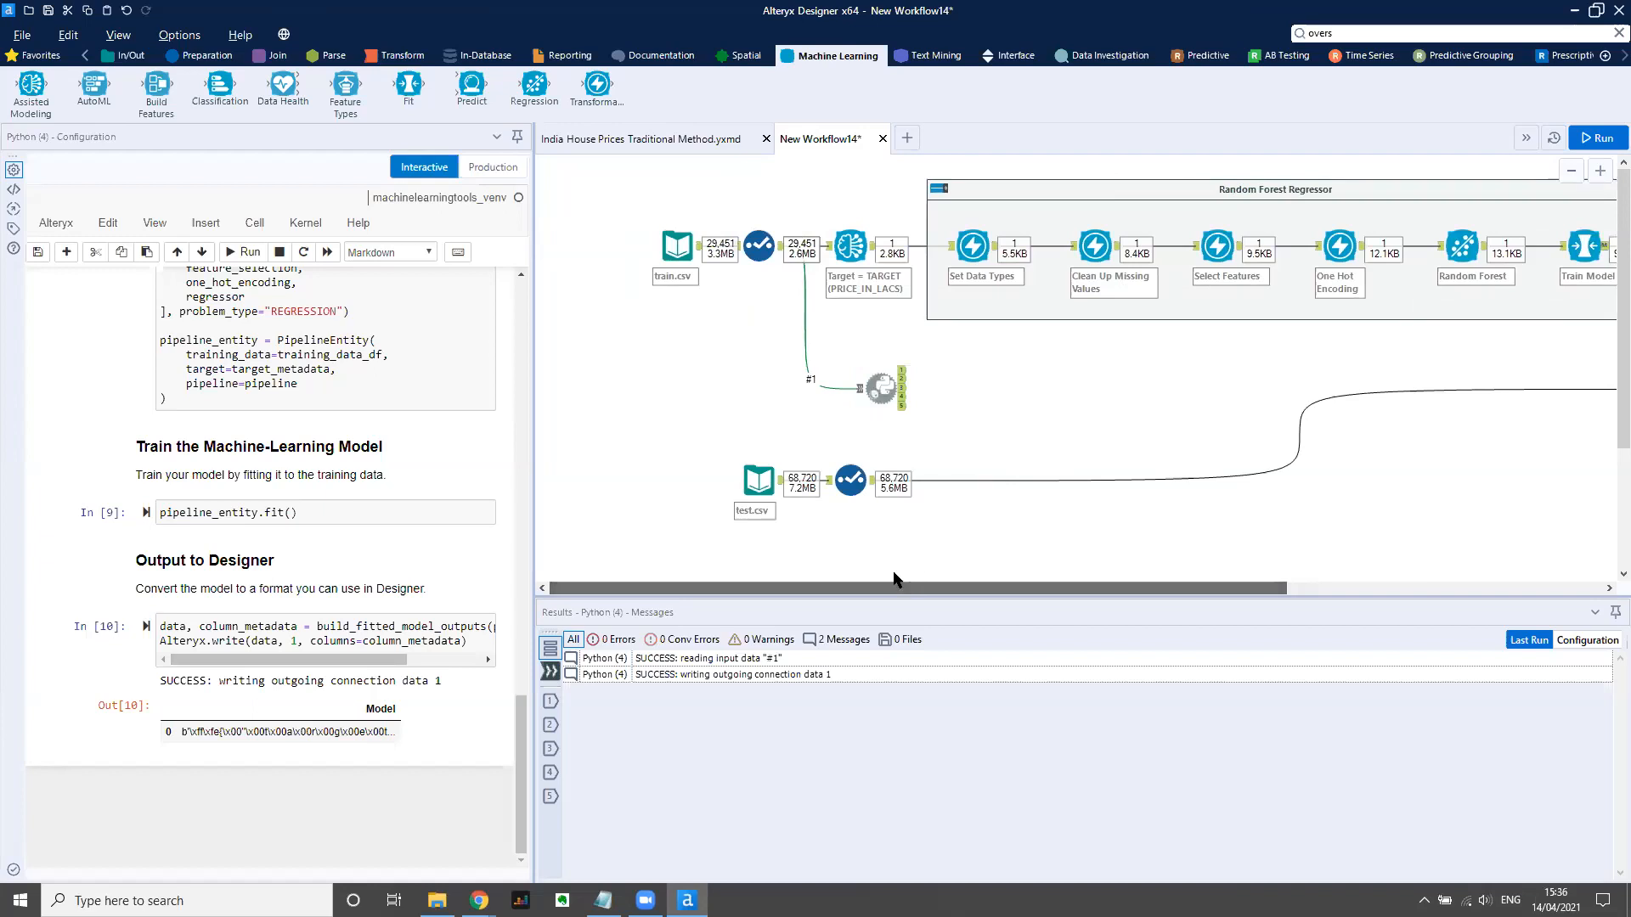
# Switch to the Google Slides presentation in Chrome and advance to the Traditional Alteryx Method slide.
pyautogui.hotkey('alt', 'Tab')
pyautogui.press('Tab')
pyautogui.press('Tab')
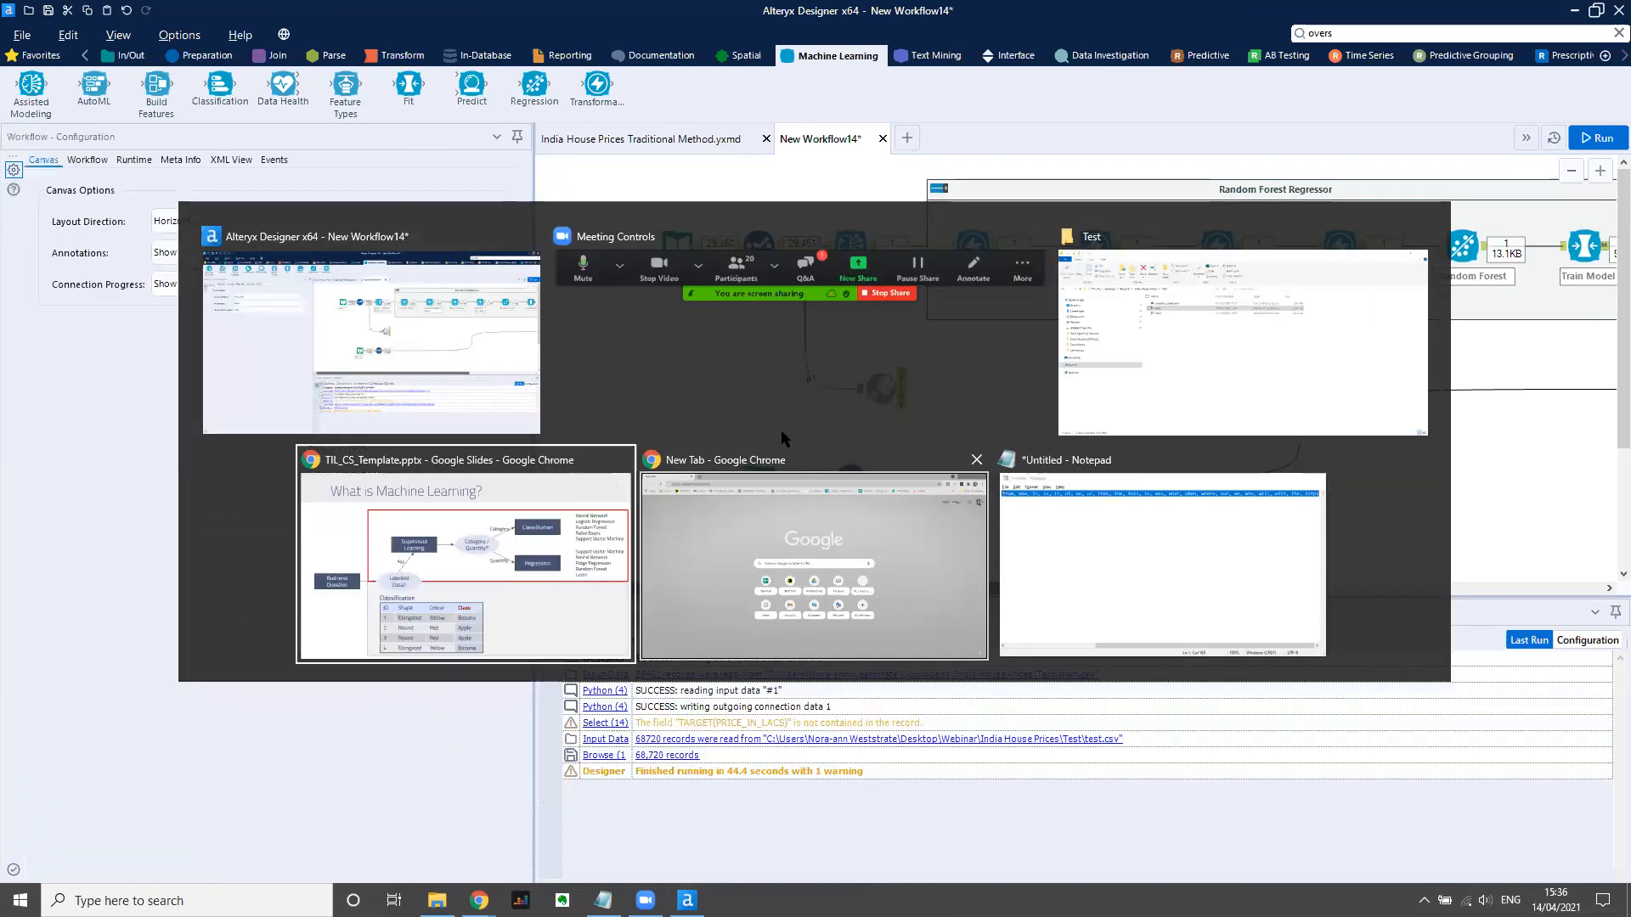
pyautogui.press('Right')
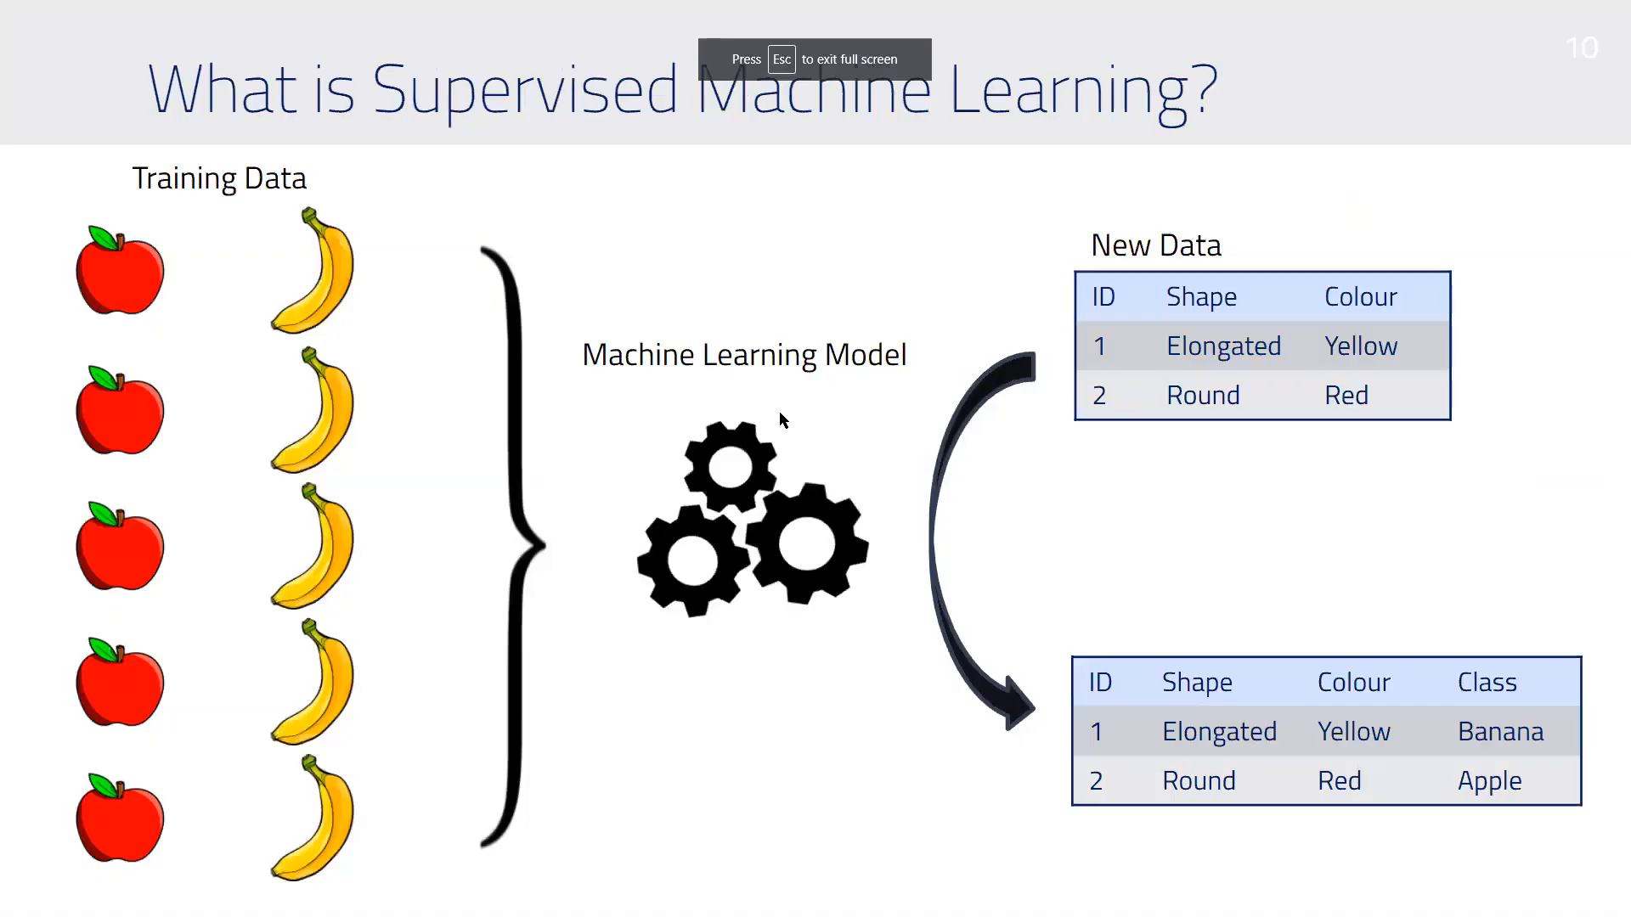
pyautogui.press('Right')
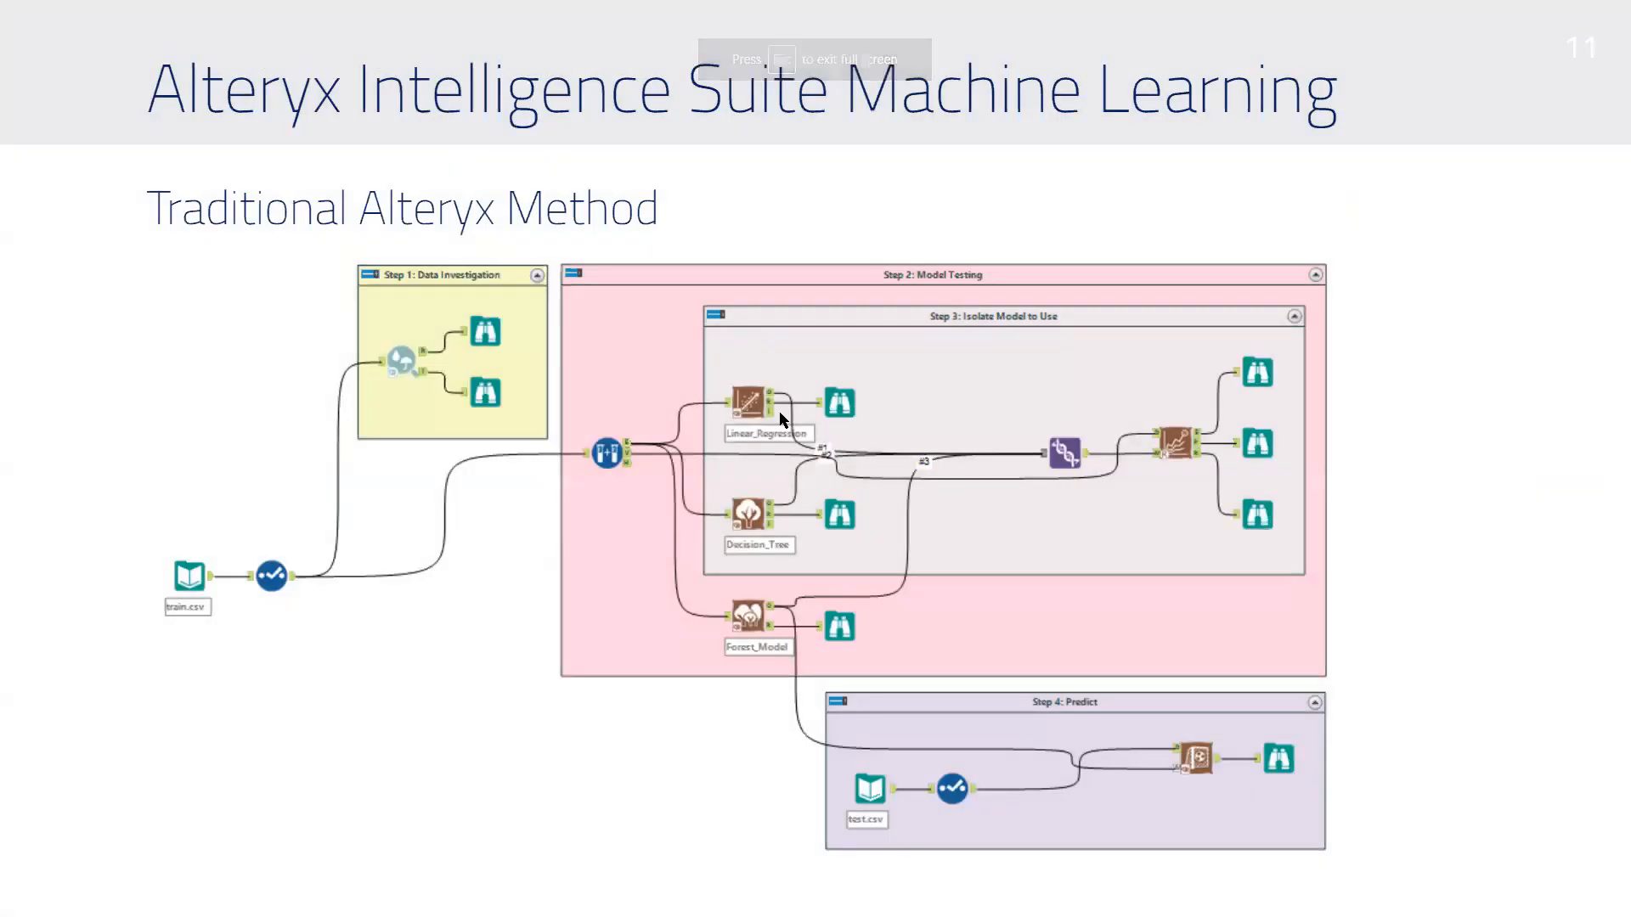
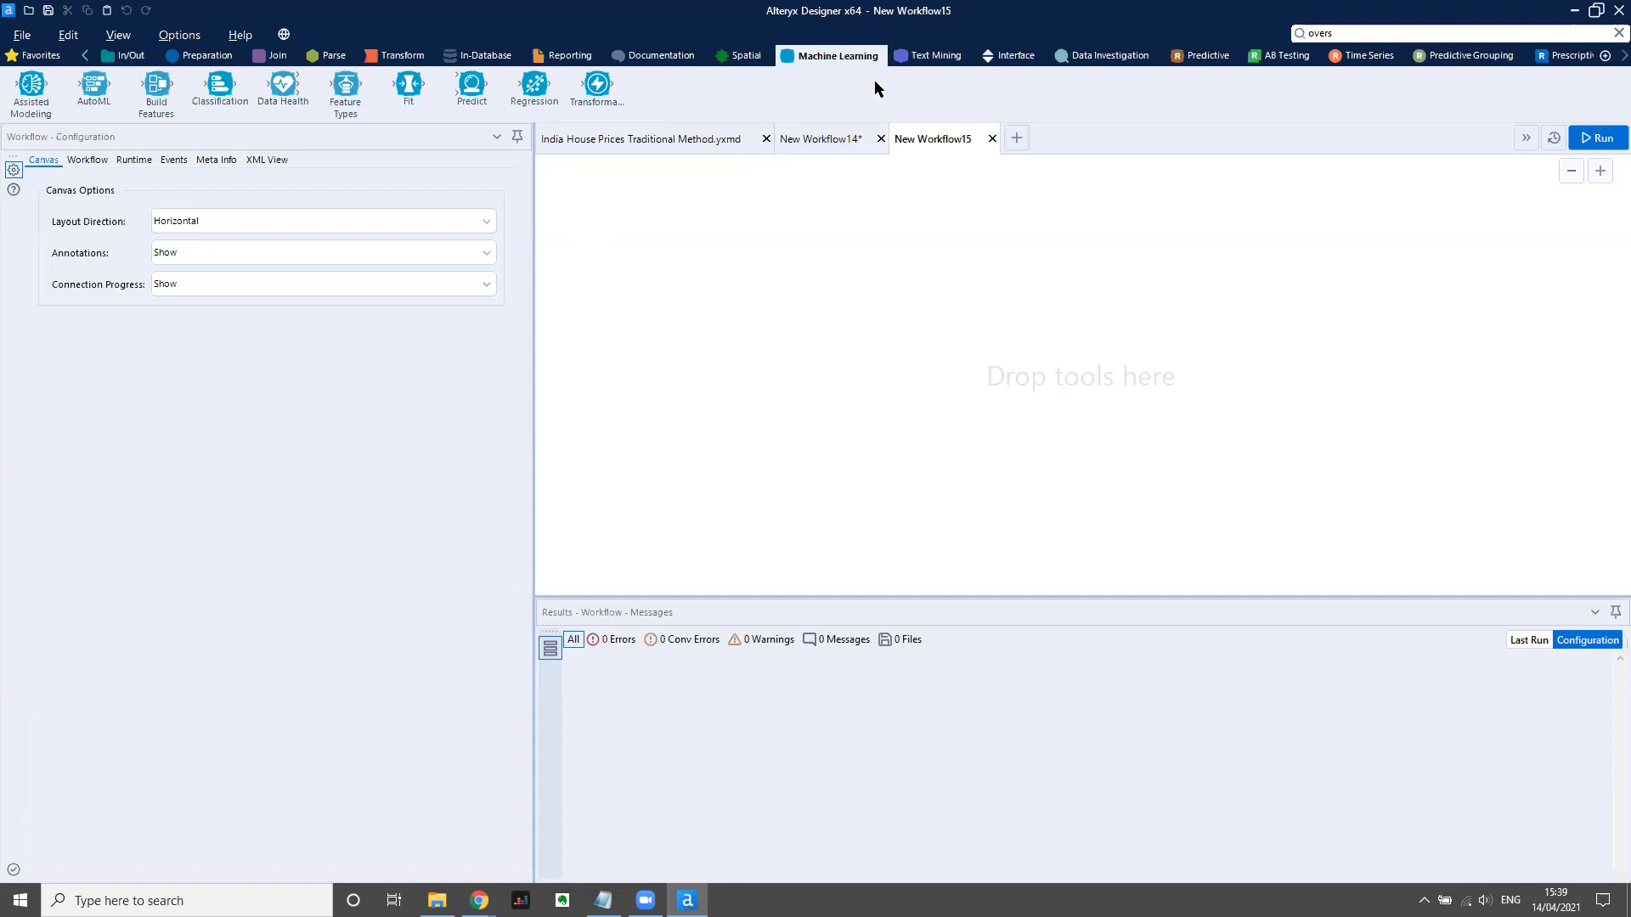
# Add a PDF Input tool to the empty workflow and set its folder to Tesla Quarterly Reports inside the Webinar folder.
pyautogui.click(925, 55)
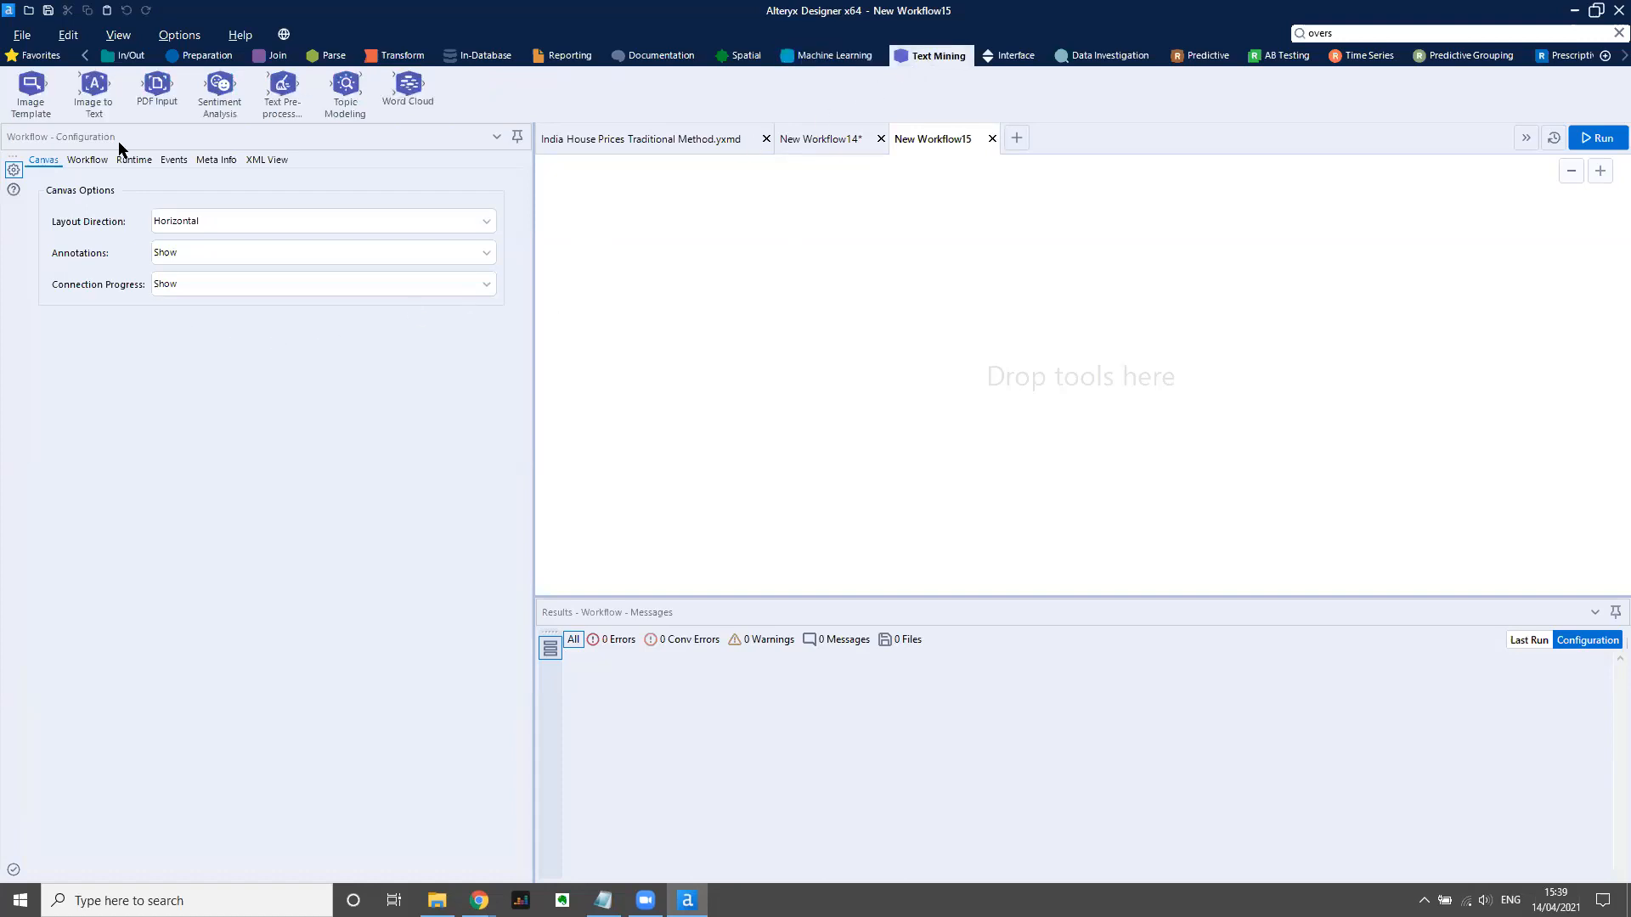
pyautogui.moveTo(157, 85); pyautogui.dragTo(739, 273)
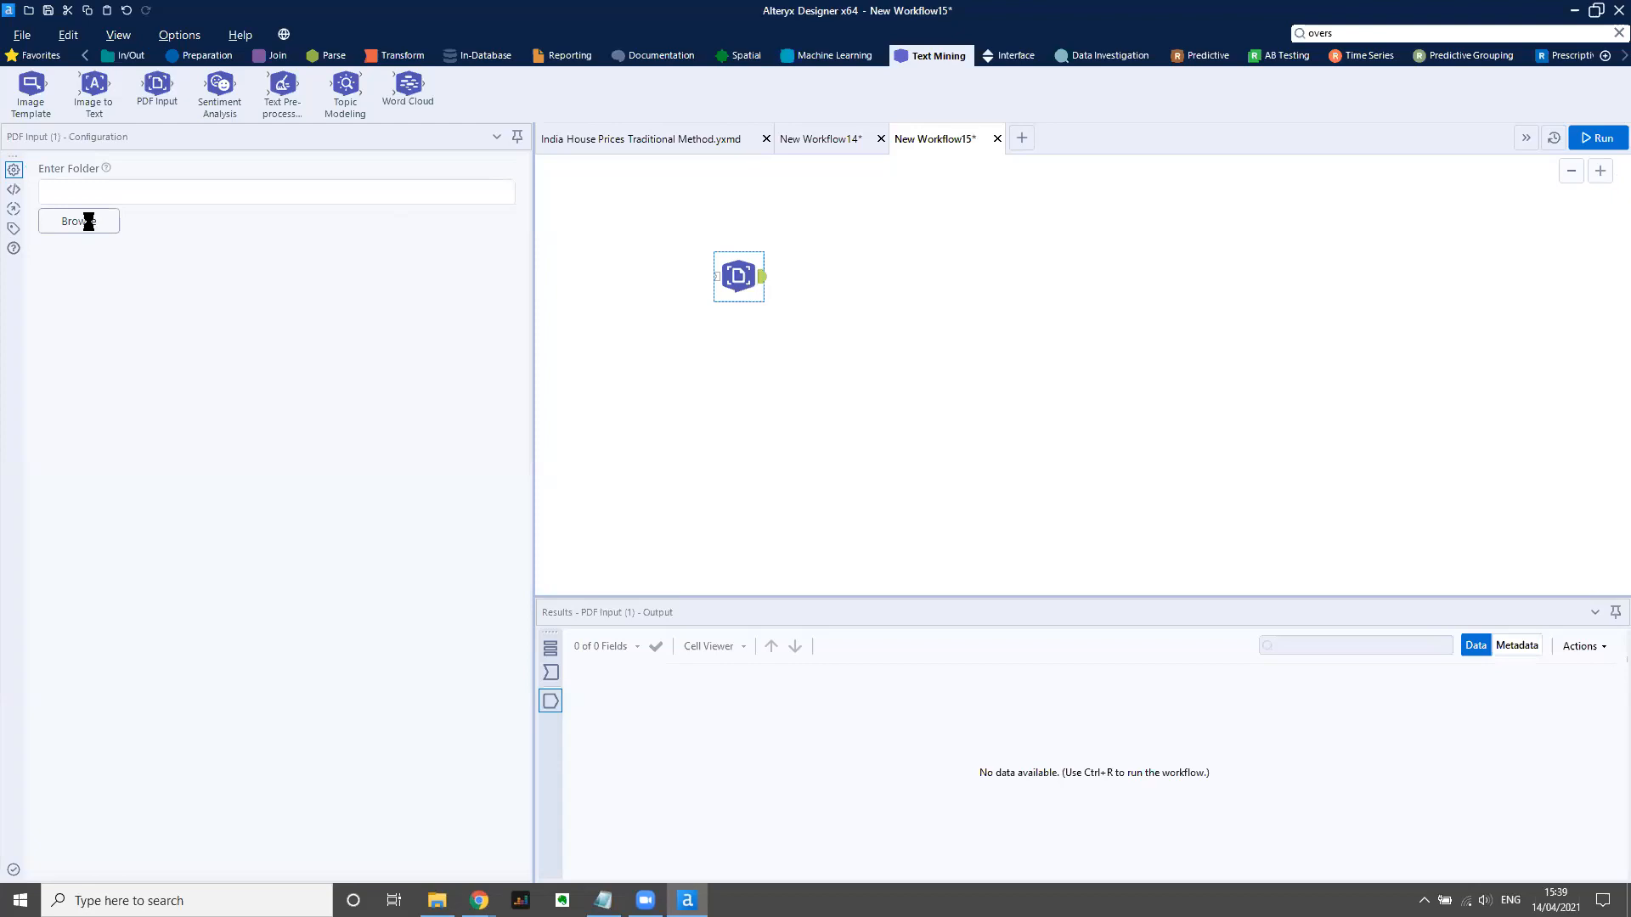
pyautogui.click(84, 222)
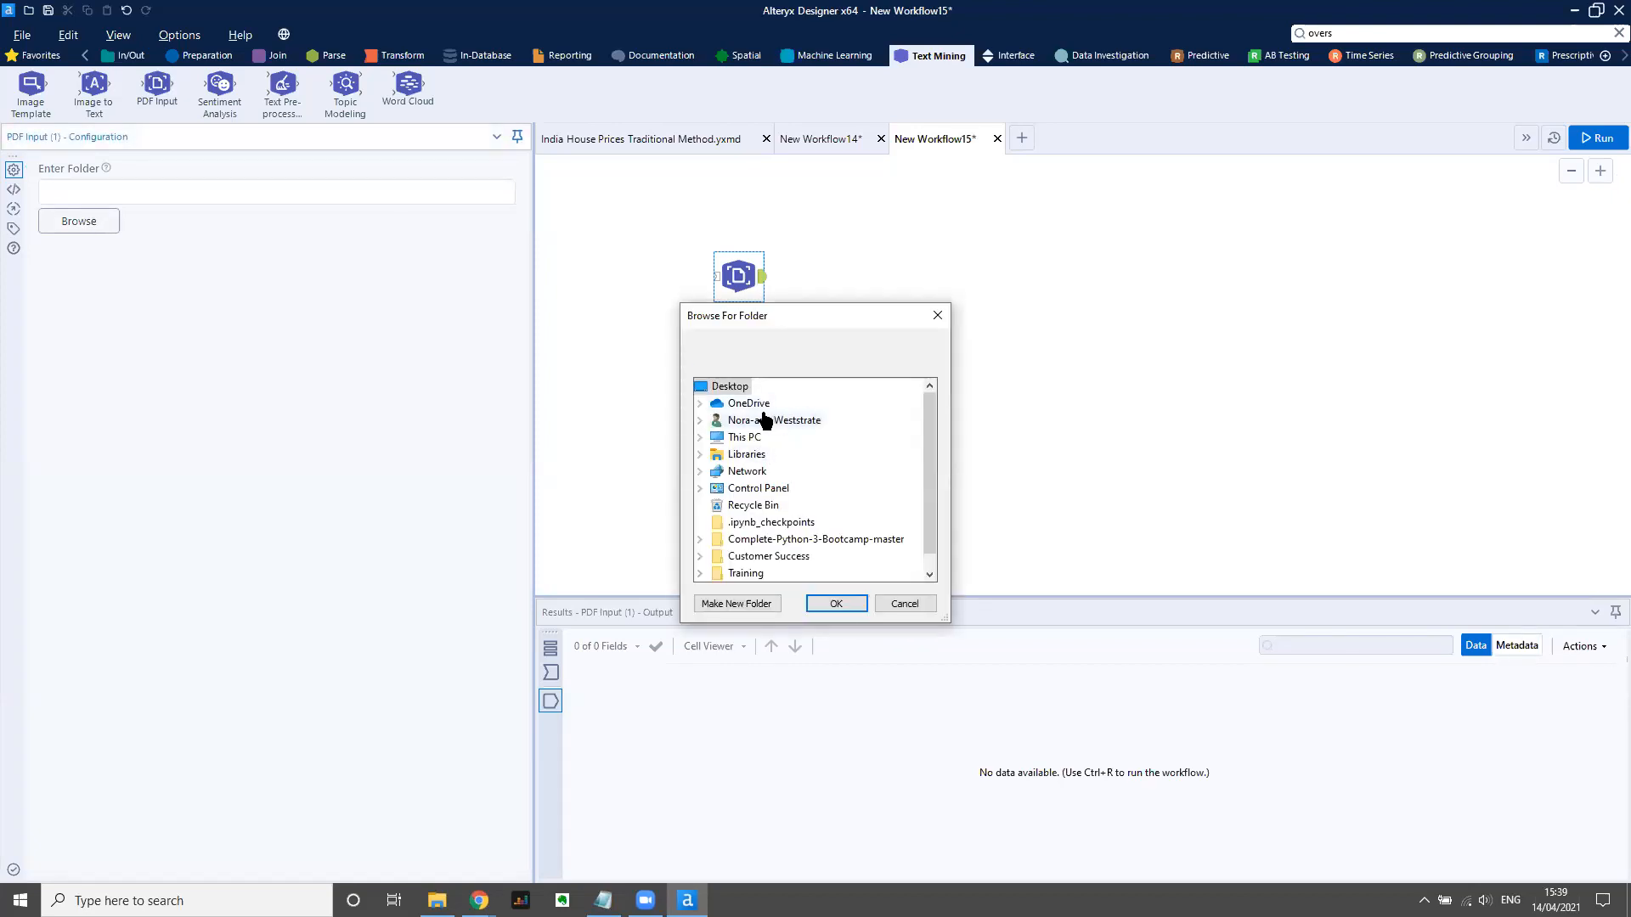
pyautogui.scroll(-1, 765, 427)
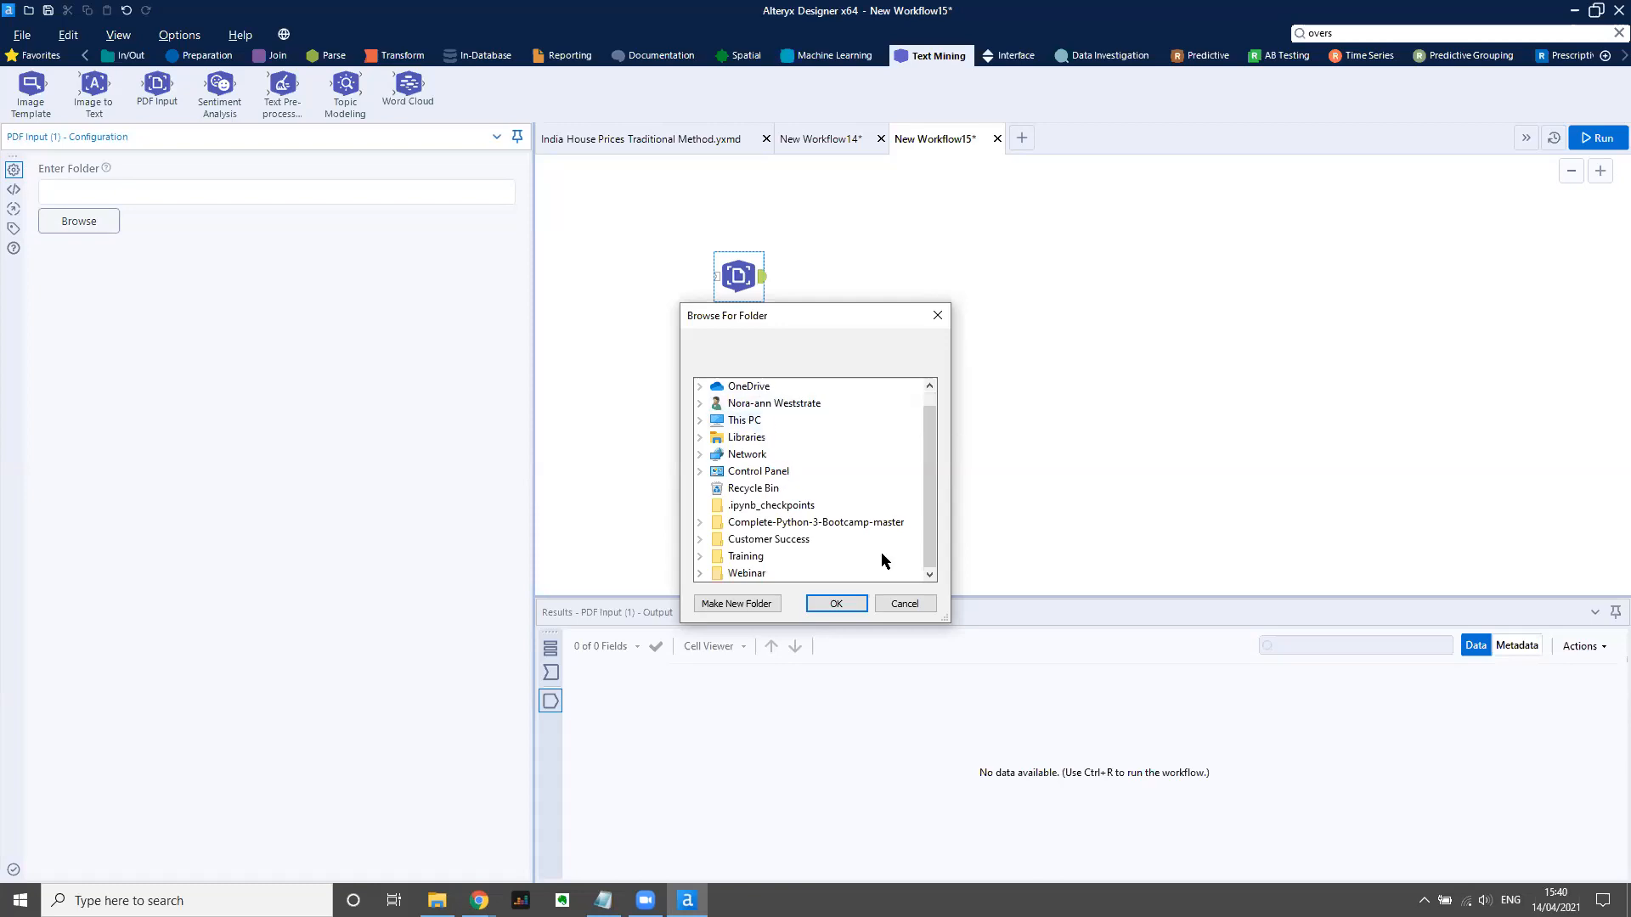
pyautogui.doubleClick(747, 572)
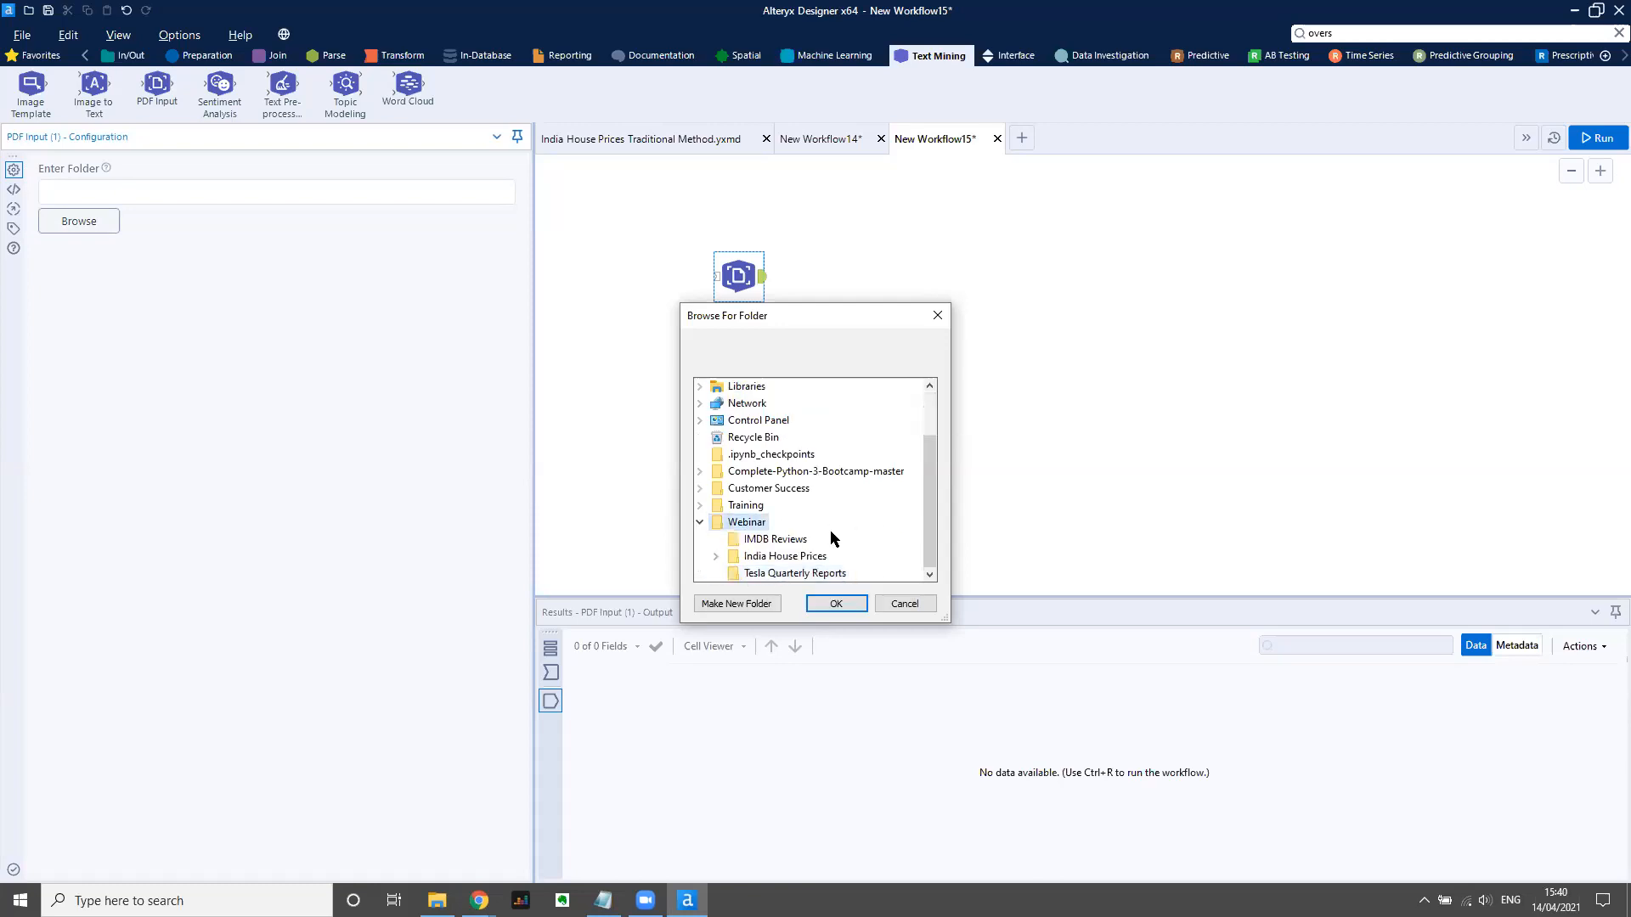
pyautogui.click(823, 571)
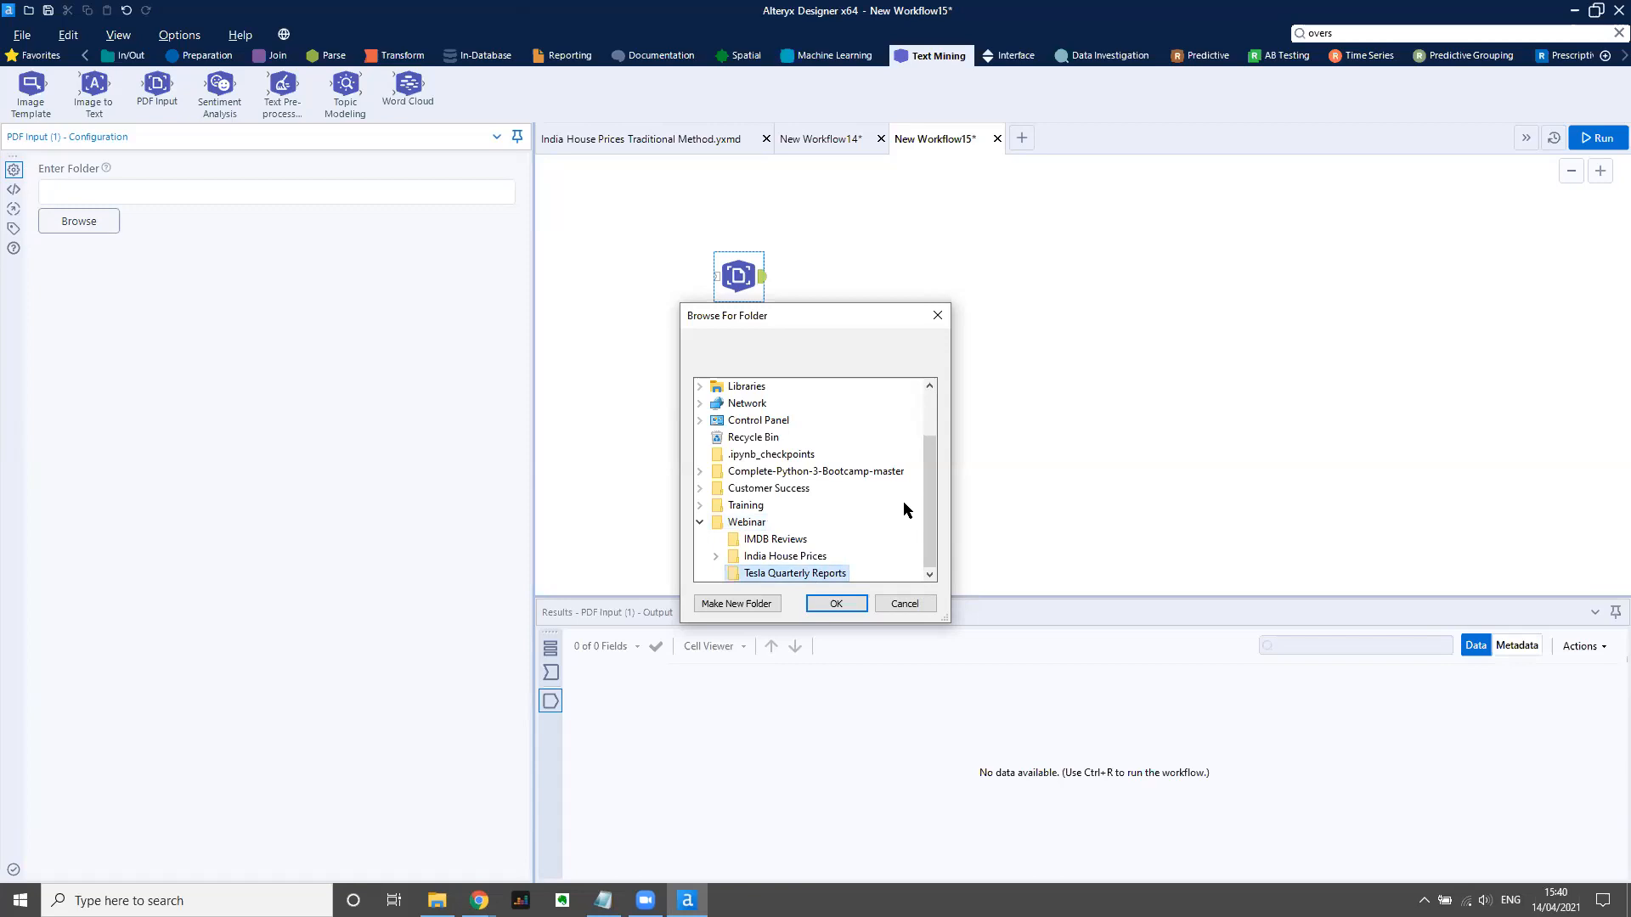
pyautogui.click(838, 604)
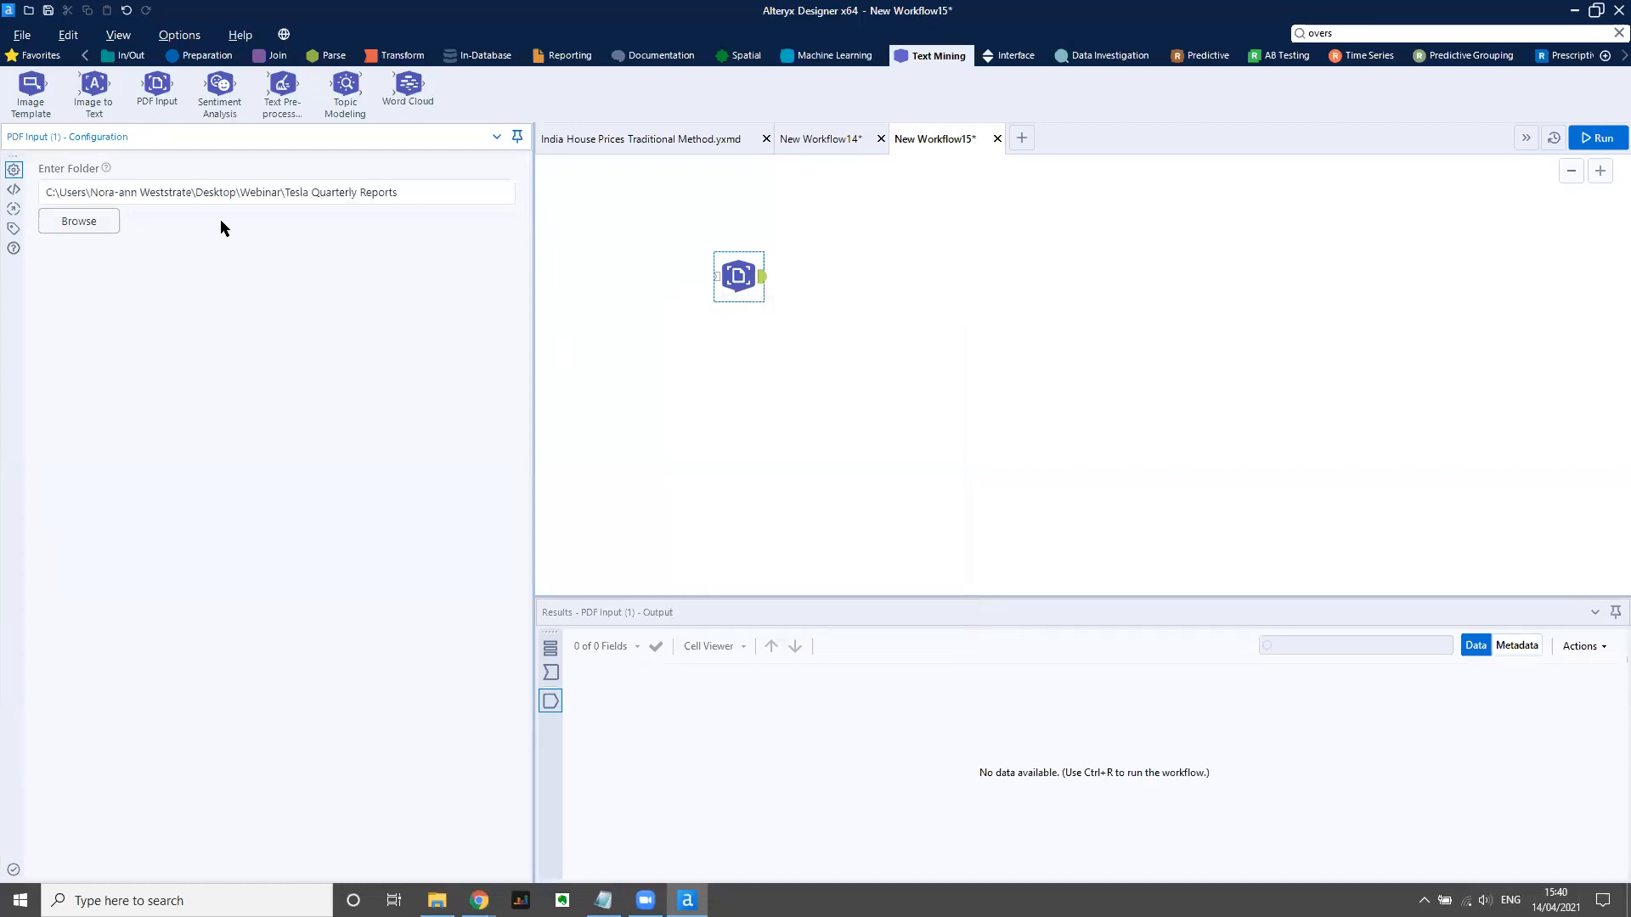
# Add an Image Template tool below the PDF Input, load TSLA-Q2-2020-Update as its PDF and widen the configuration pane.
pyautogui.moveTo(31, 87); pyautogui.dragTo(737, 374)
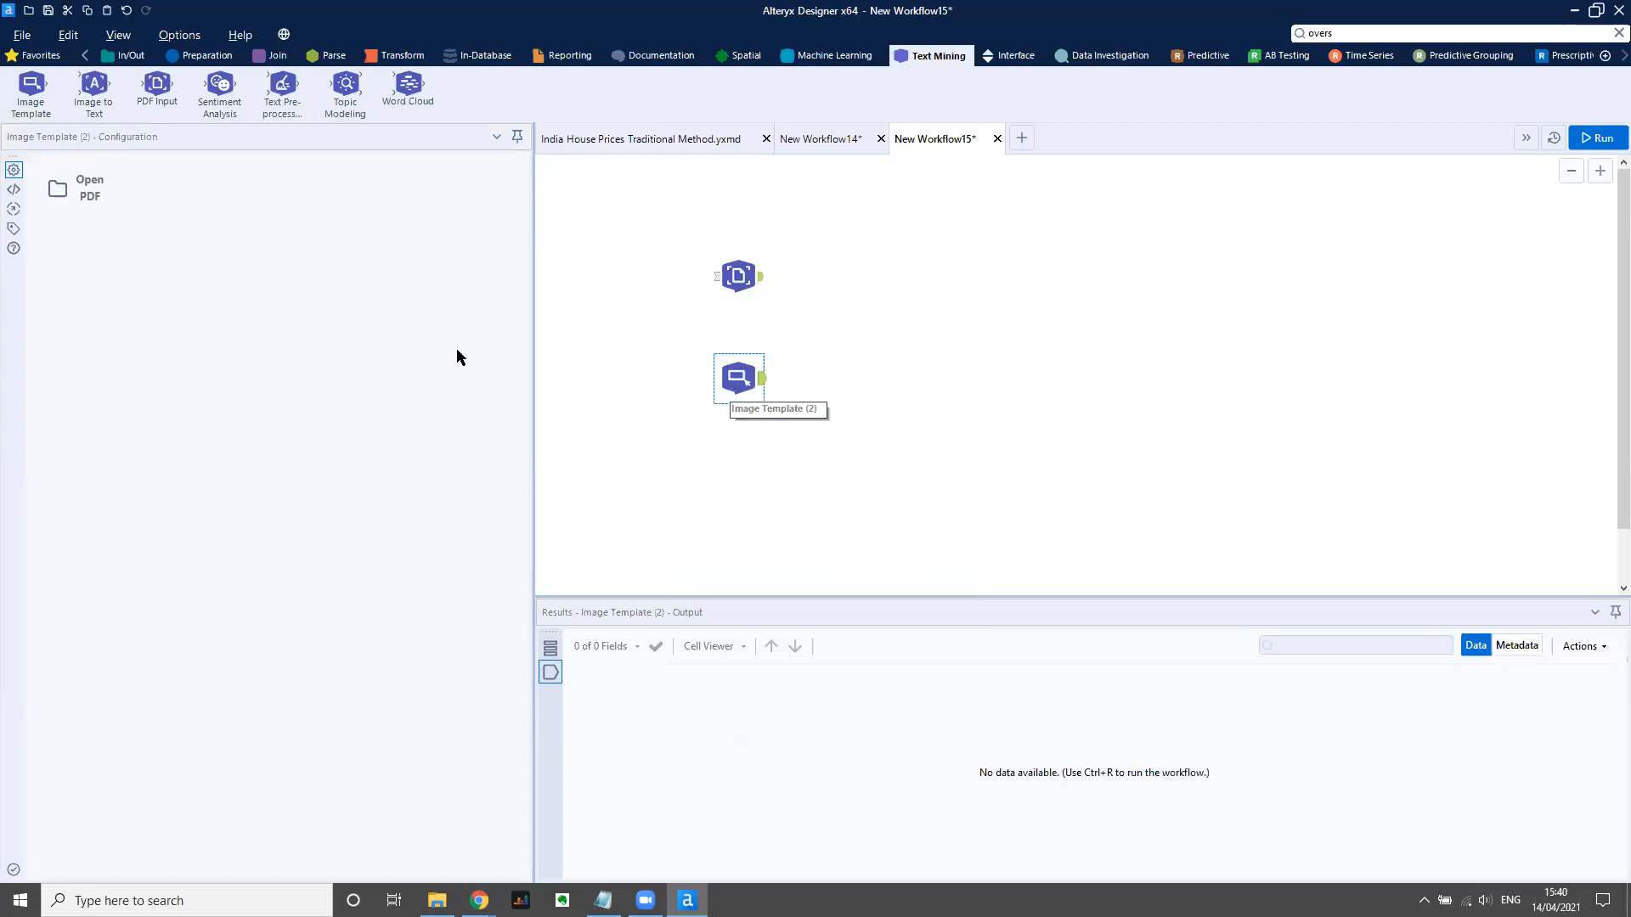
pyautogui.click(62, 189)
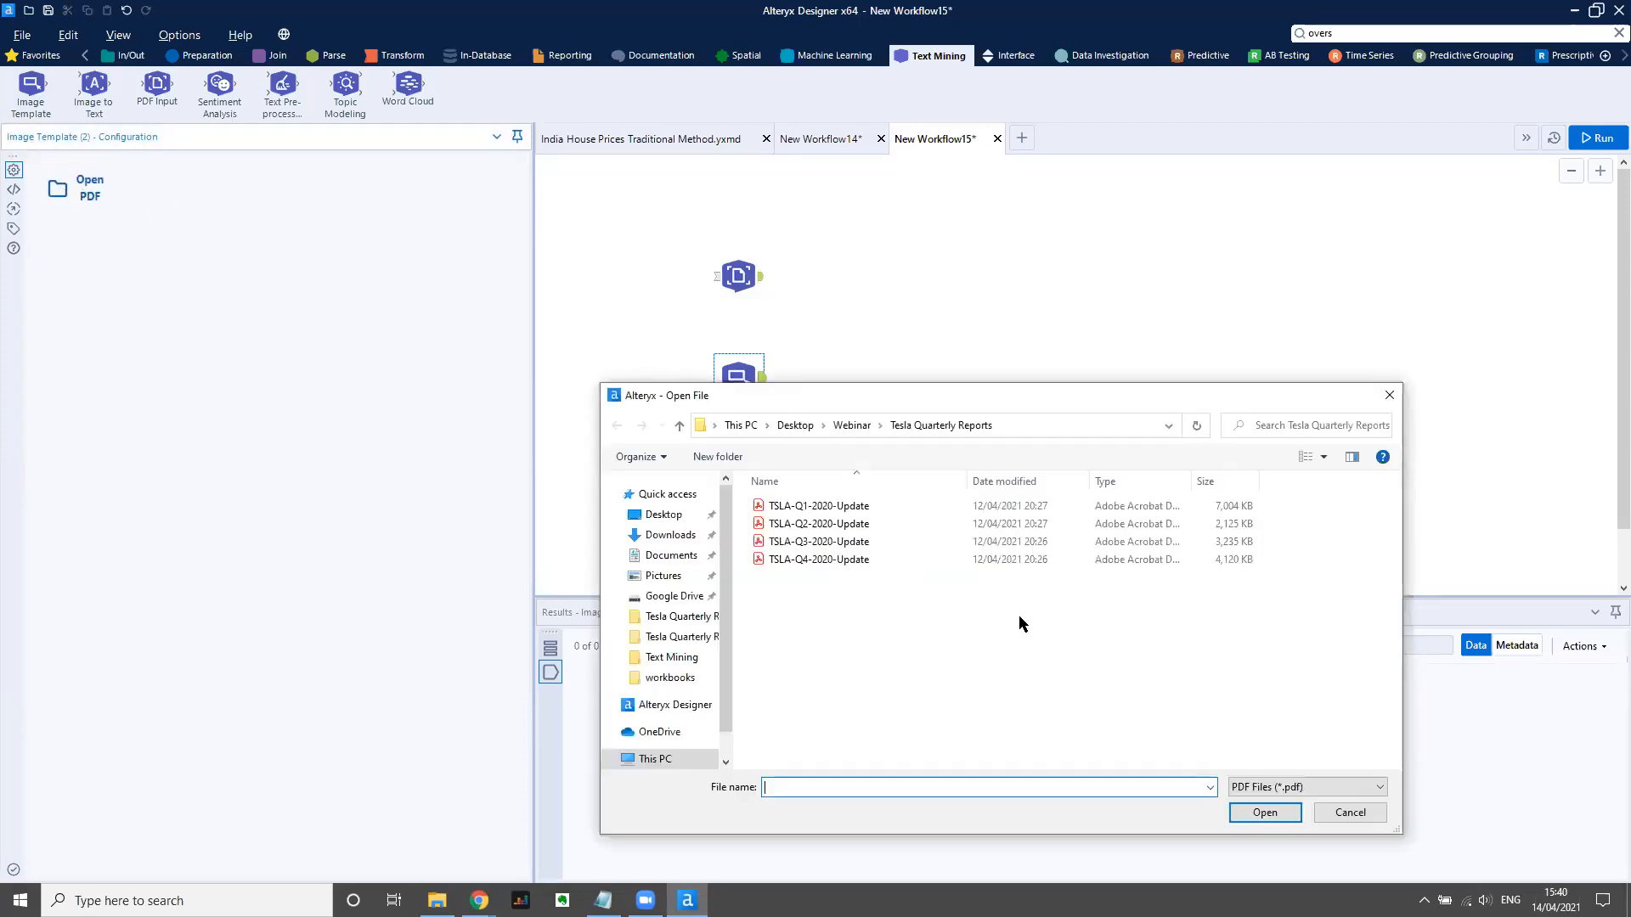
pyautogui.click(859, 524)
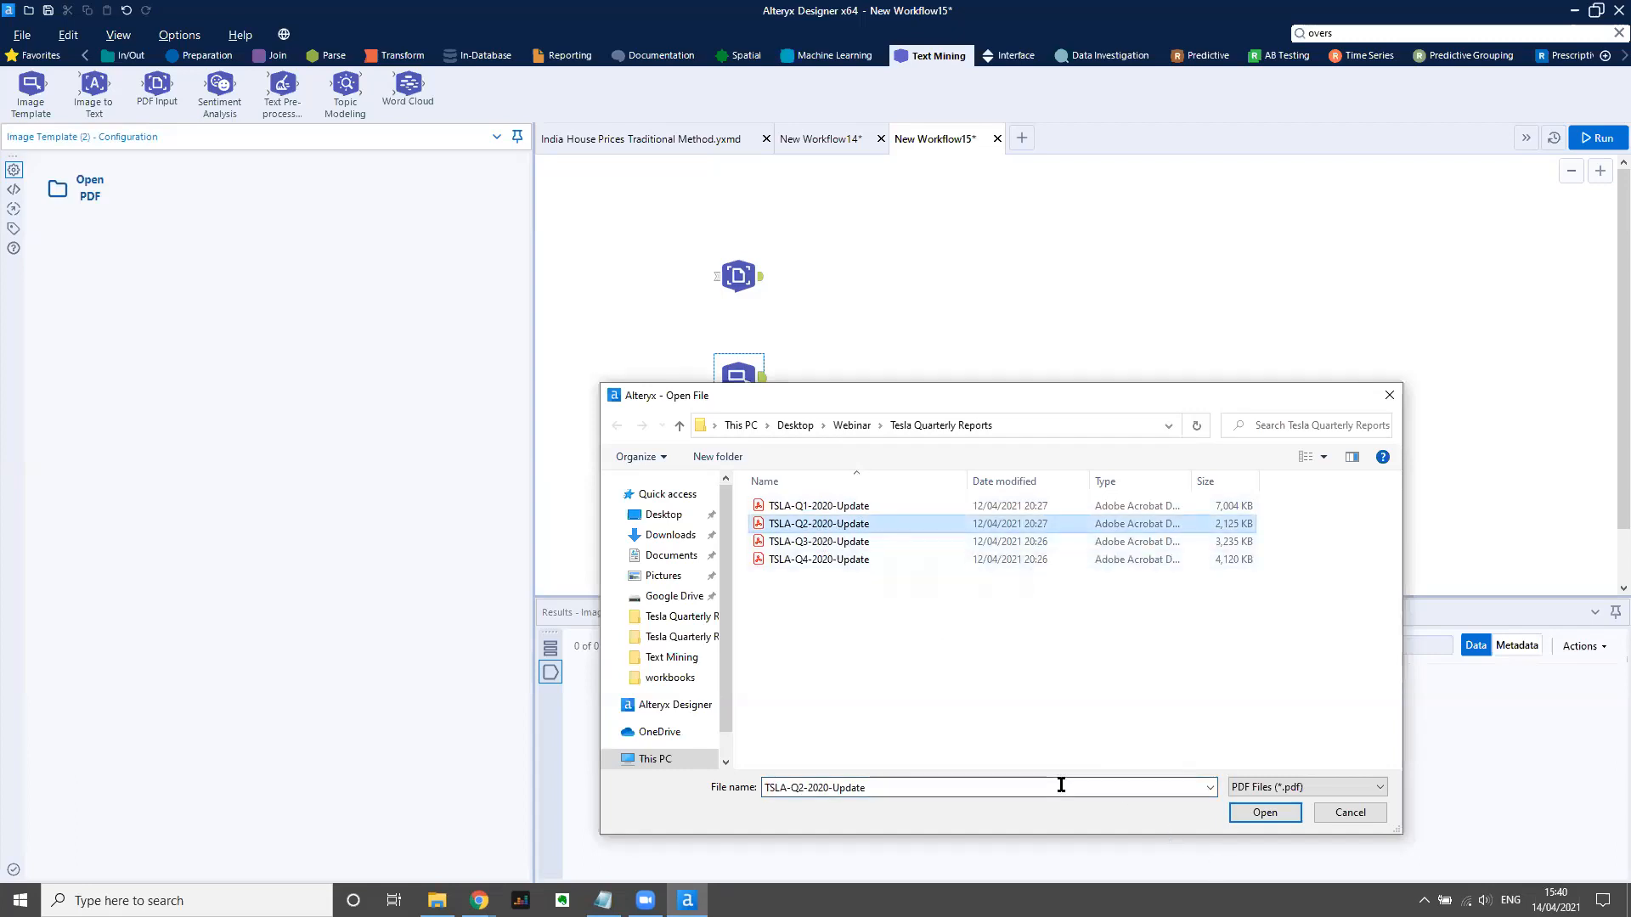
pyautogui.click(1252, 814)
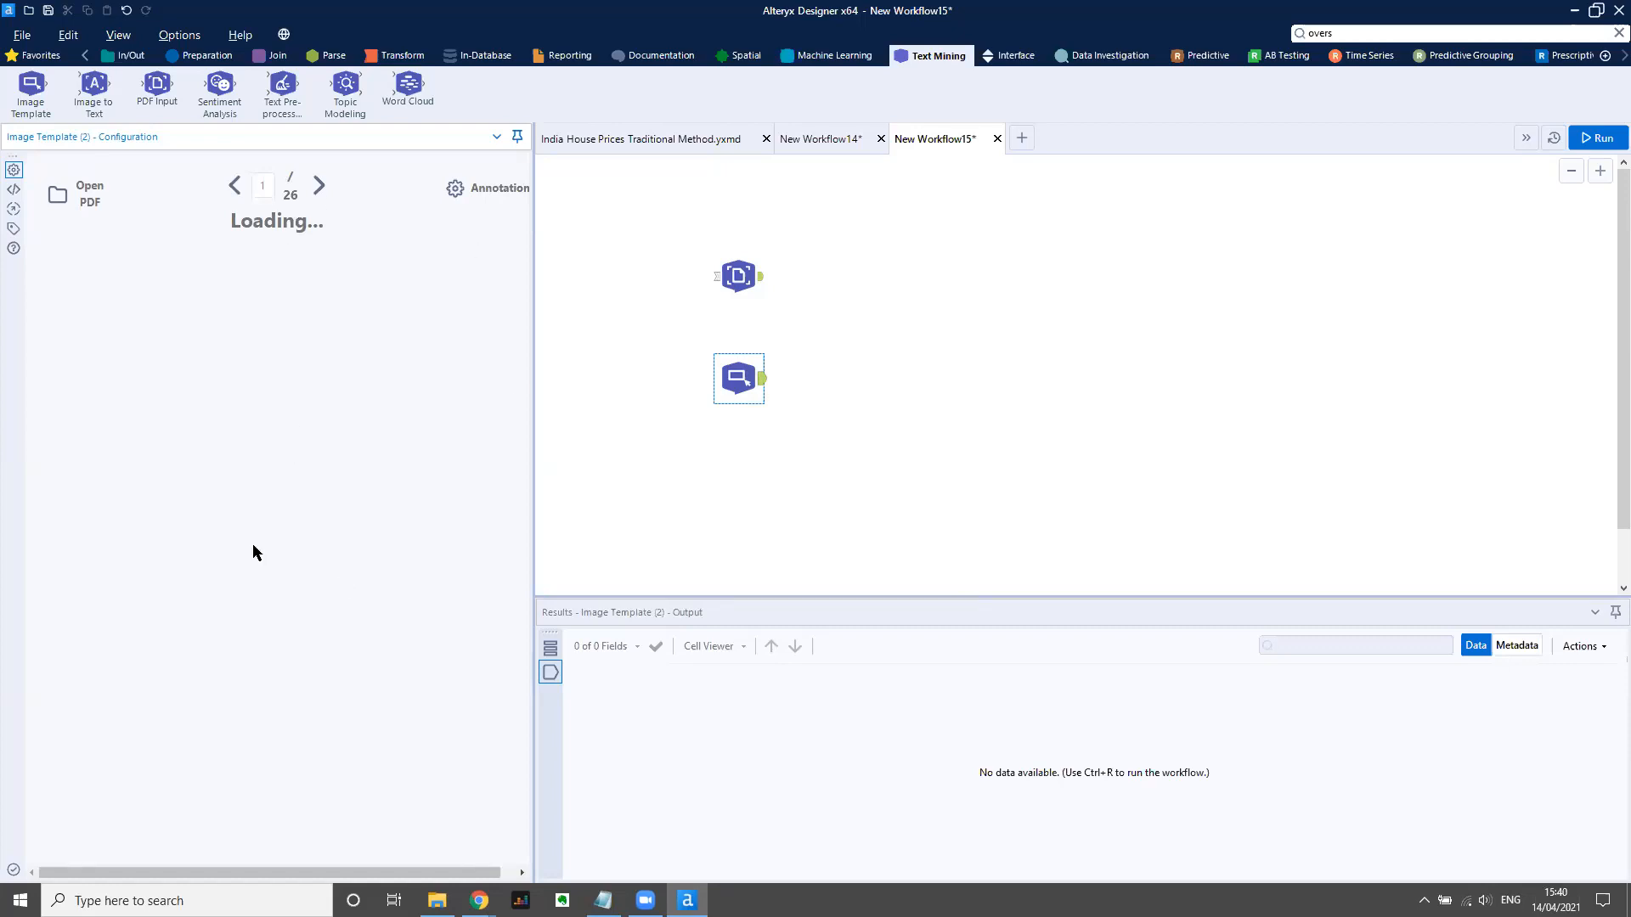
pyautogui.moveTo(535, 379); pyautogui.dragTo(833, 365)
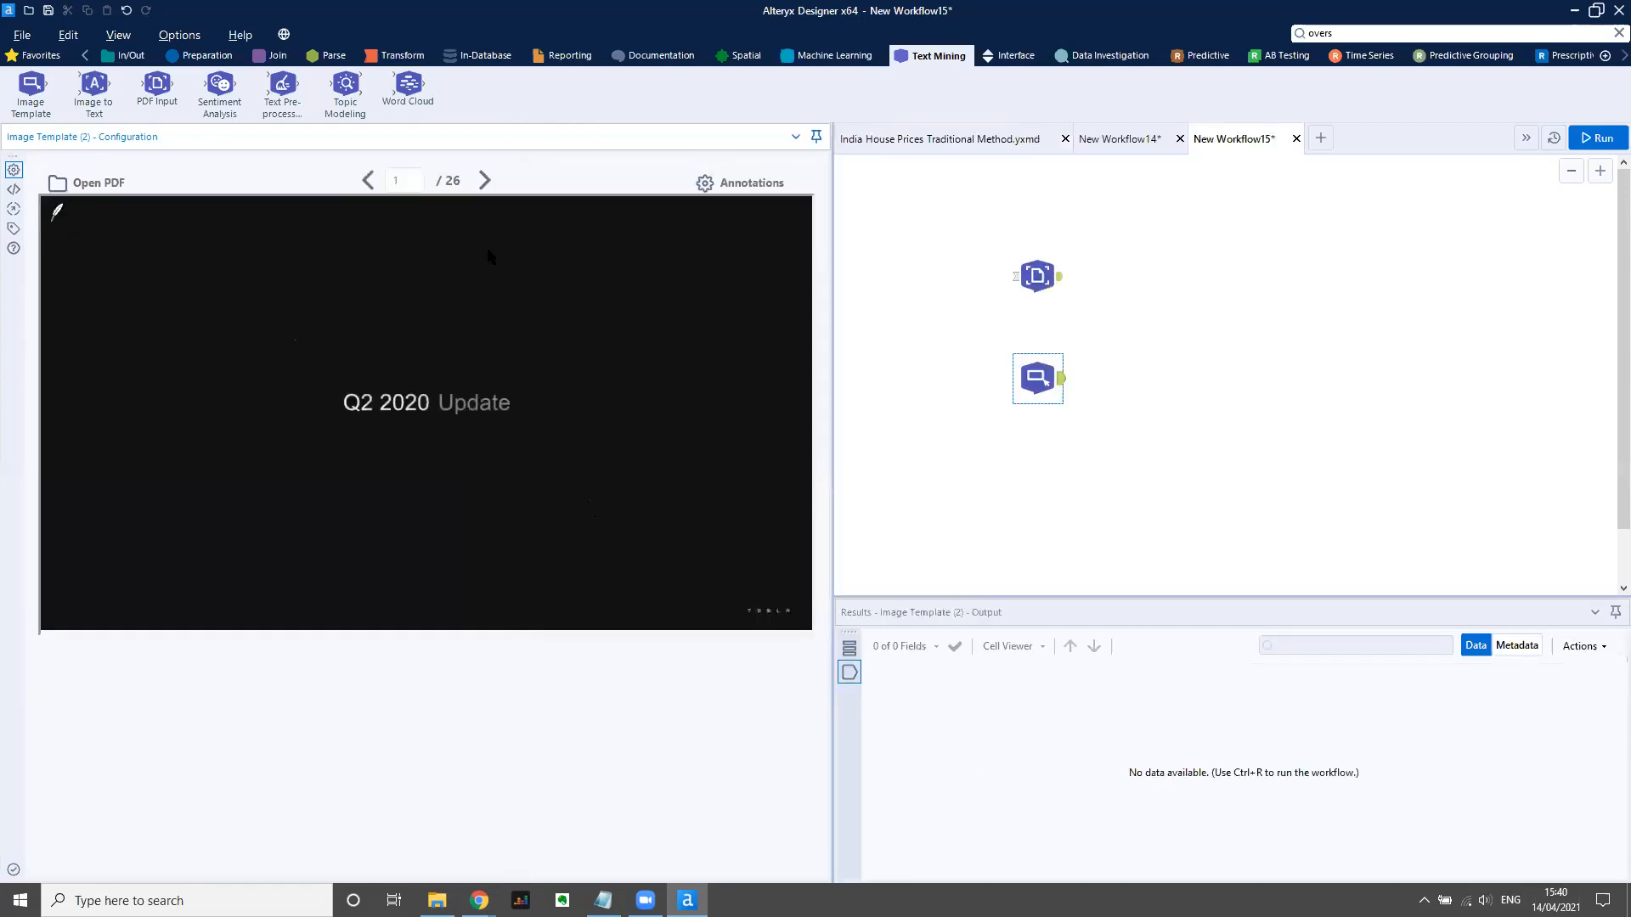
# On the template's Financial Summary page 4, annotate the Q2-2020 automotive revenues value as a String field named "Automotive rev".
pyautogui.click(484, 180)
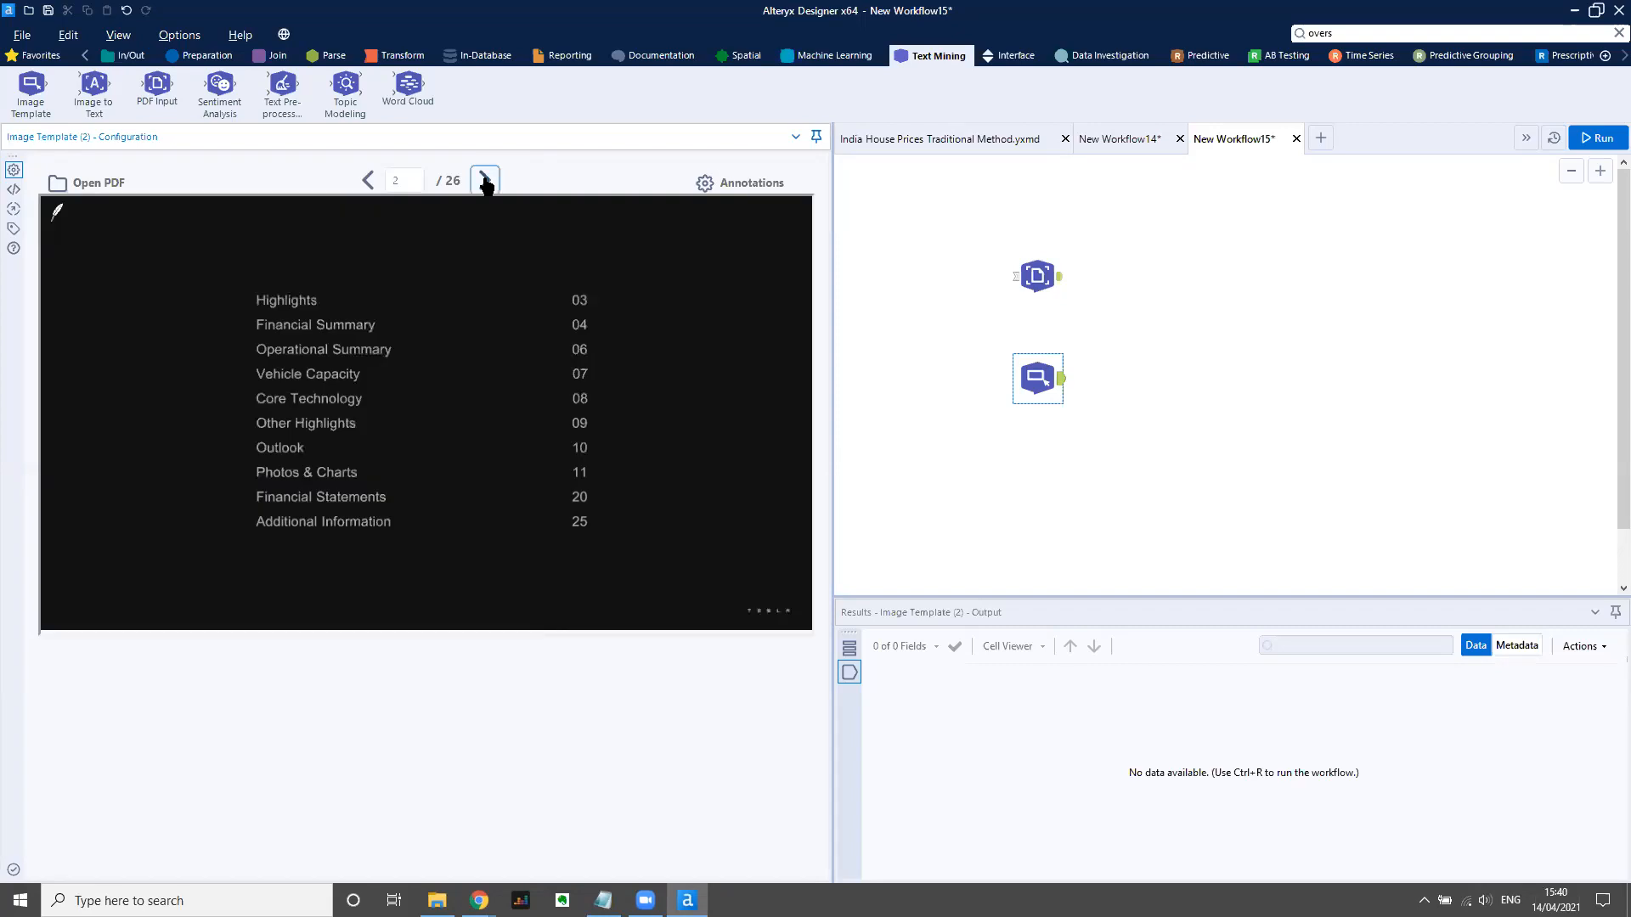
pyautogui.click(485, 181)
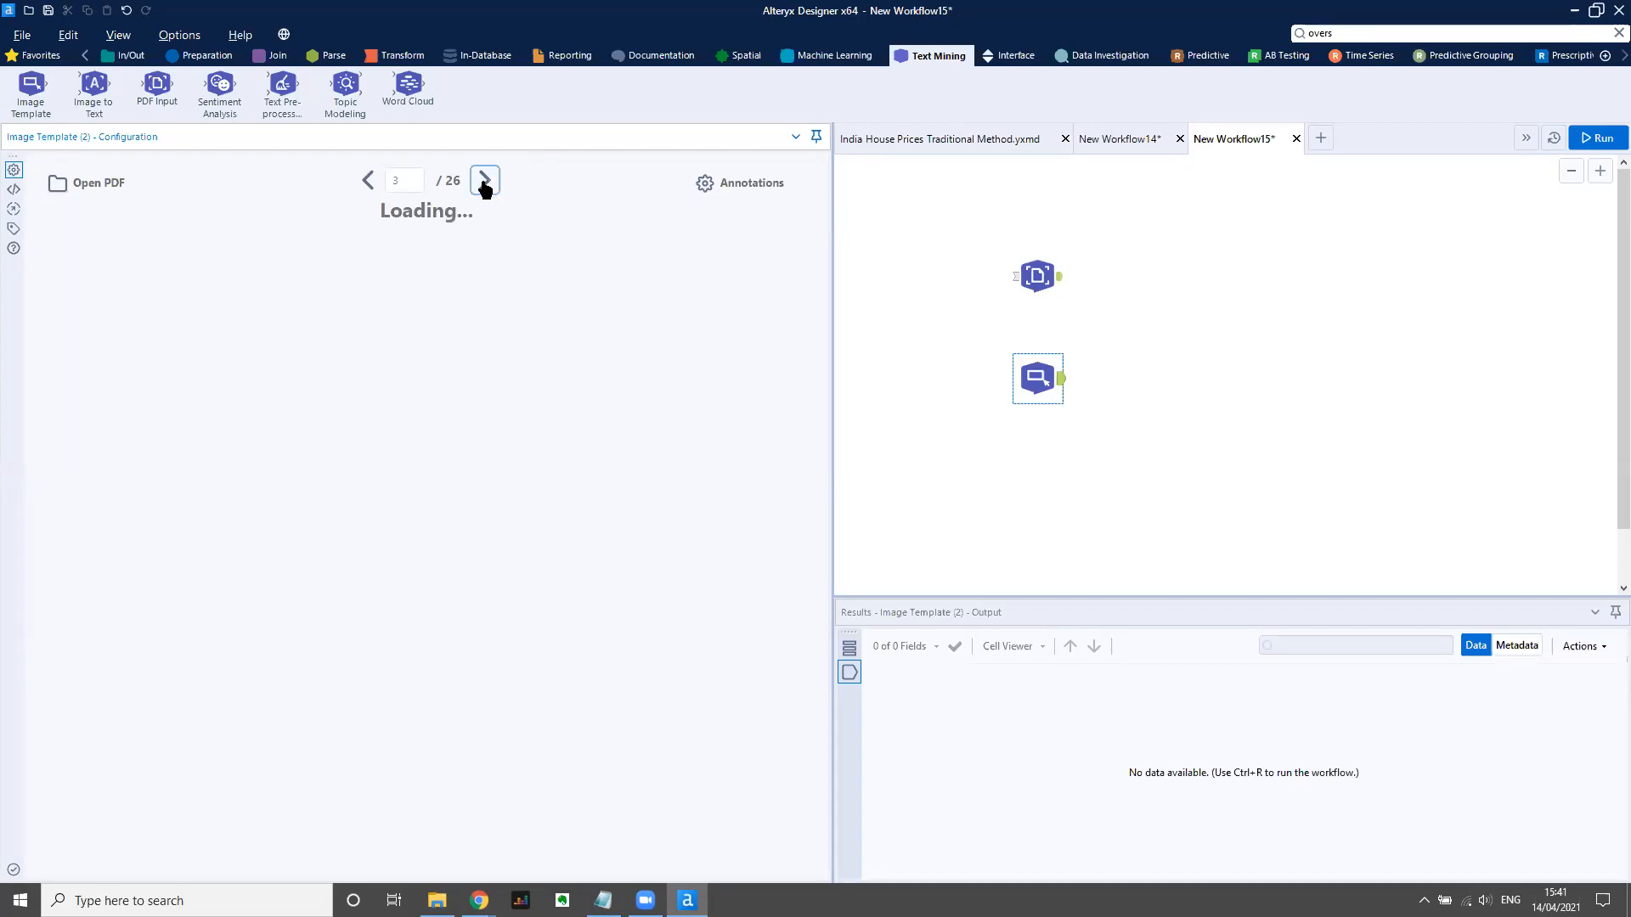
pyautogui.click(484, 182)
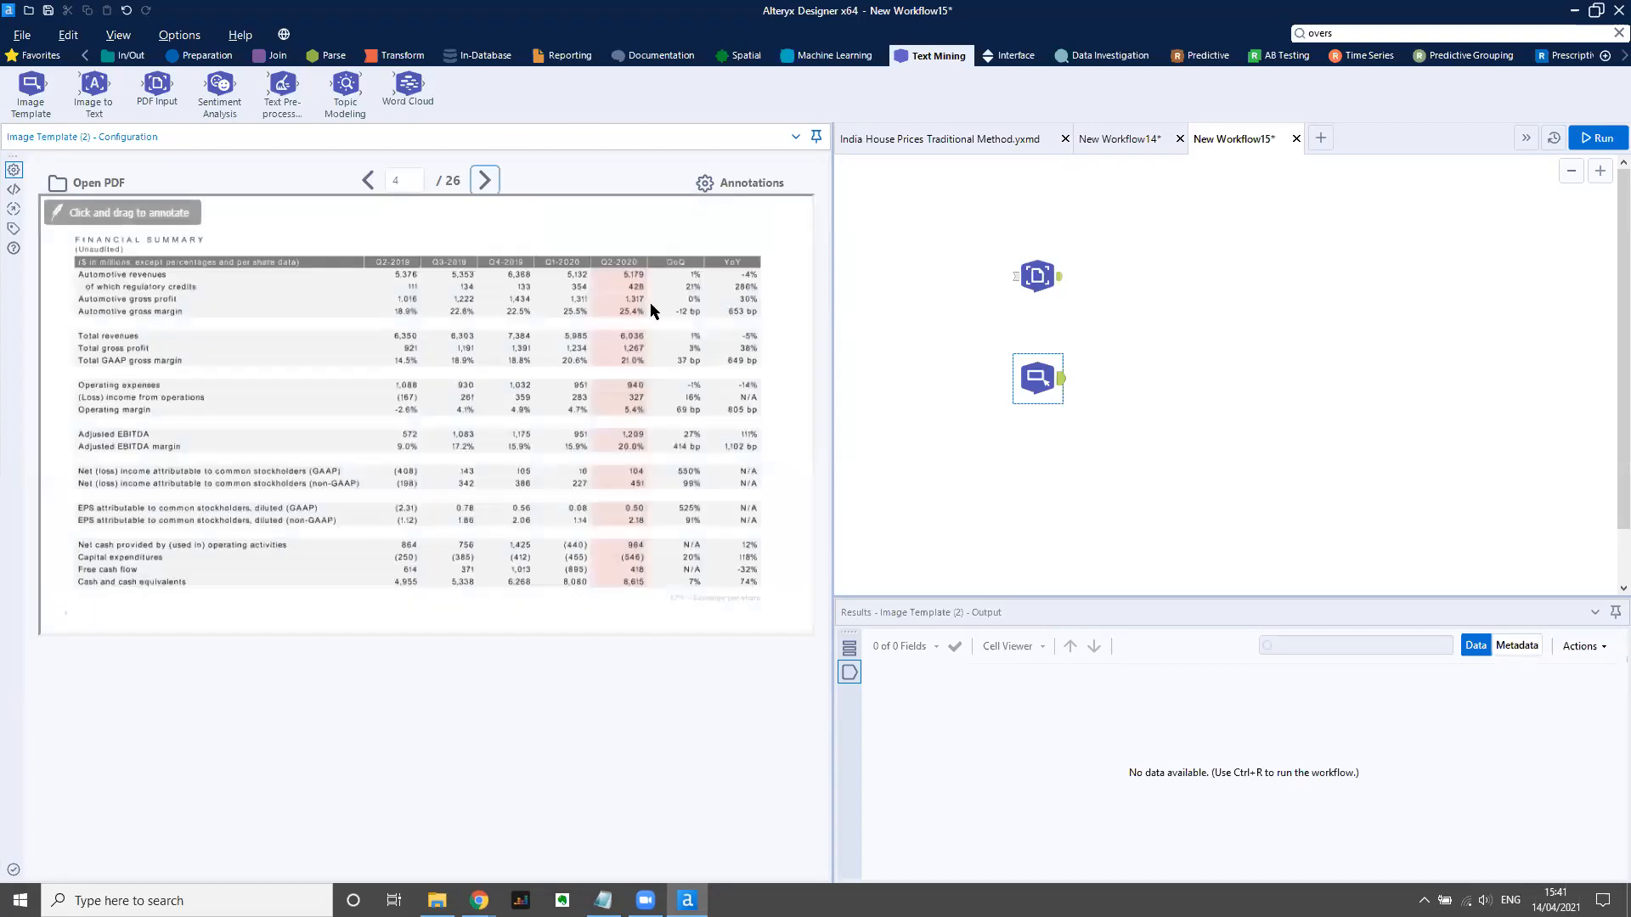
pyautogui.moveTo(832, 319); pyautogui.dragTo(996, 335)
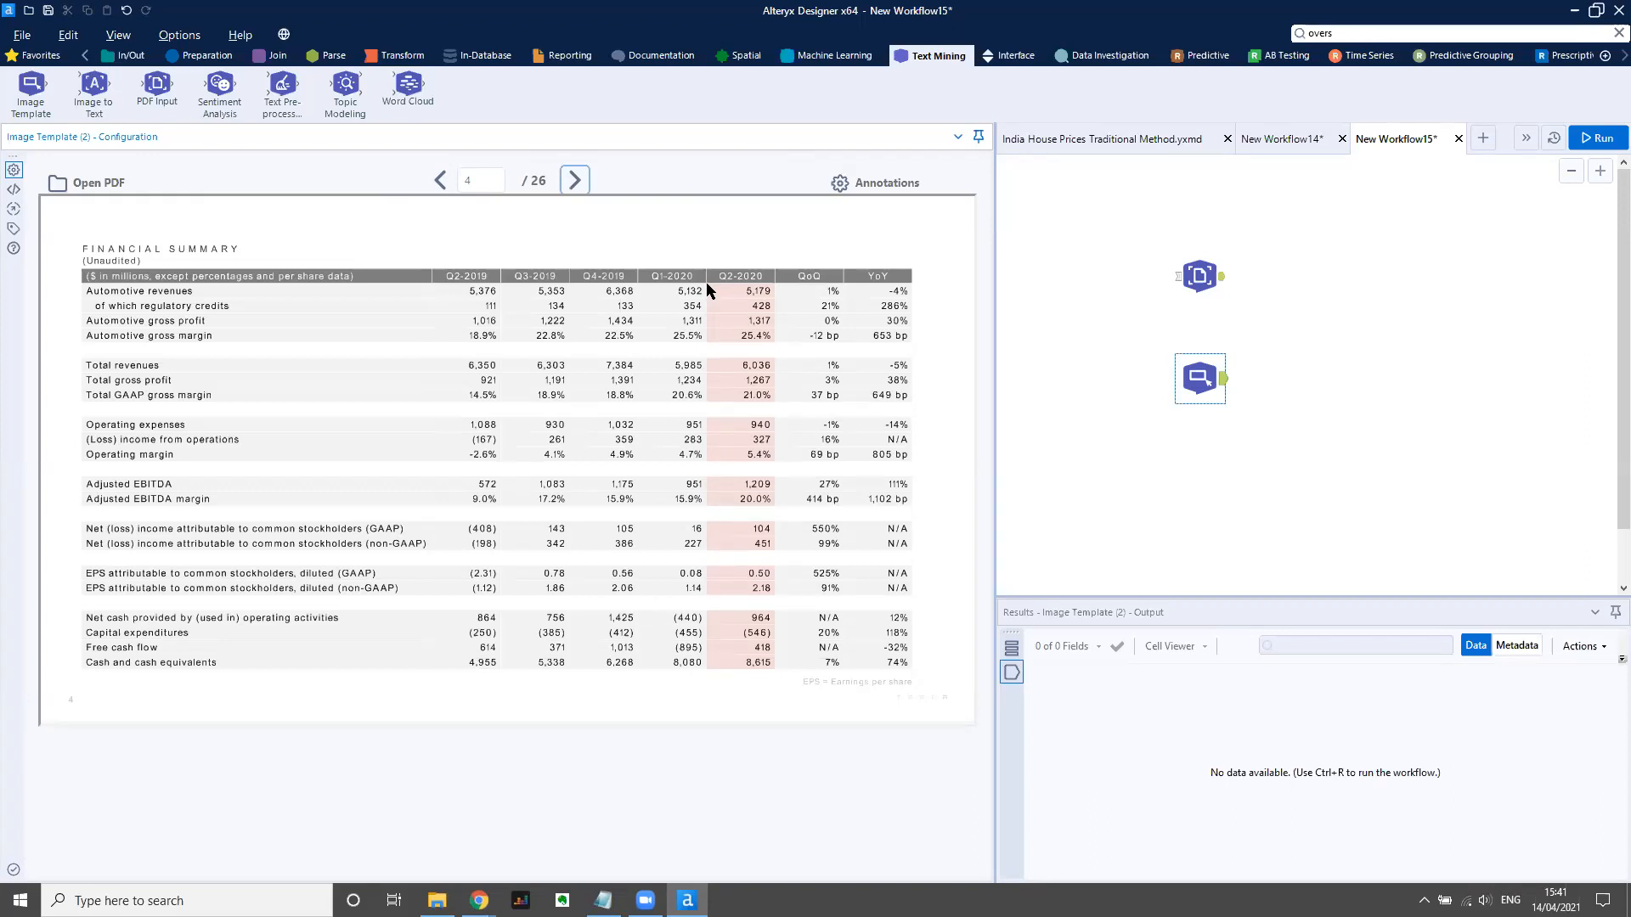
pyautogui.moveTo(772, 296); pyautogui.dragTo(774, 300)
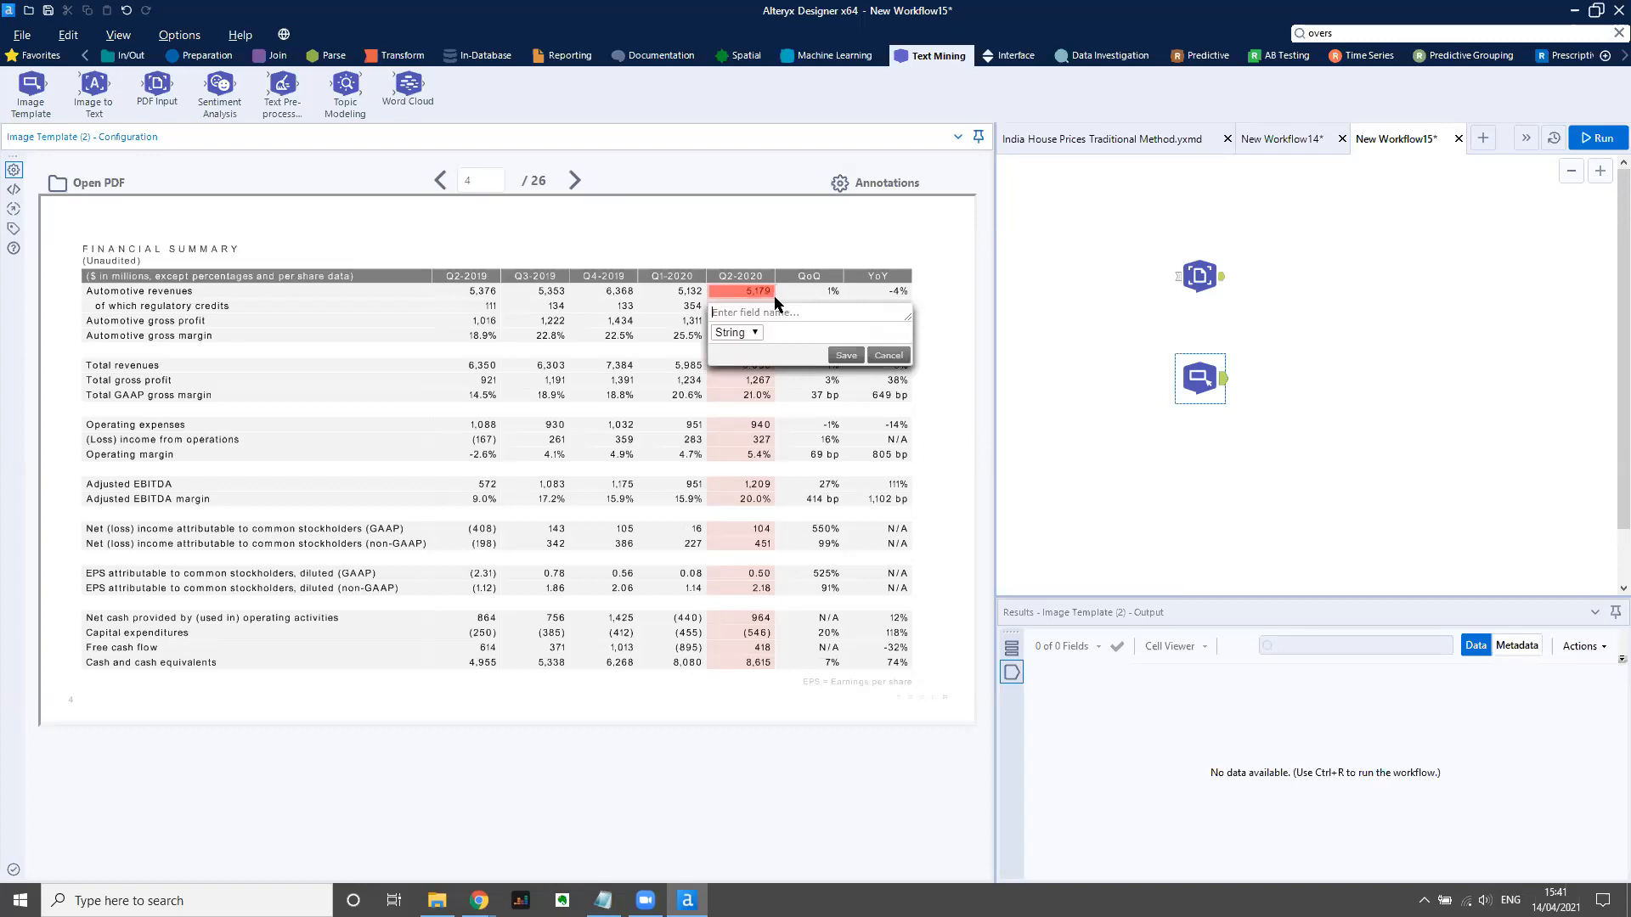
pyautogui.write('Automotive rev')
pyautogui.click(847, 355)
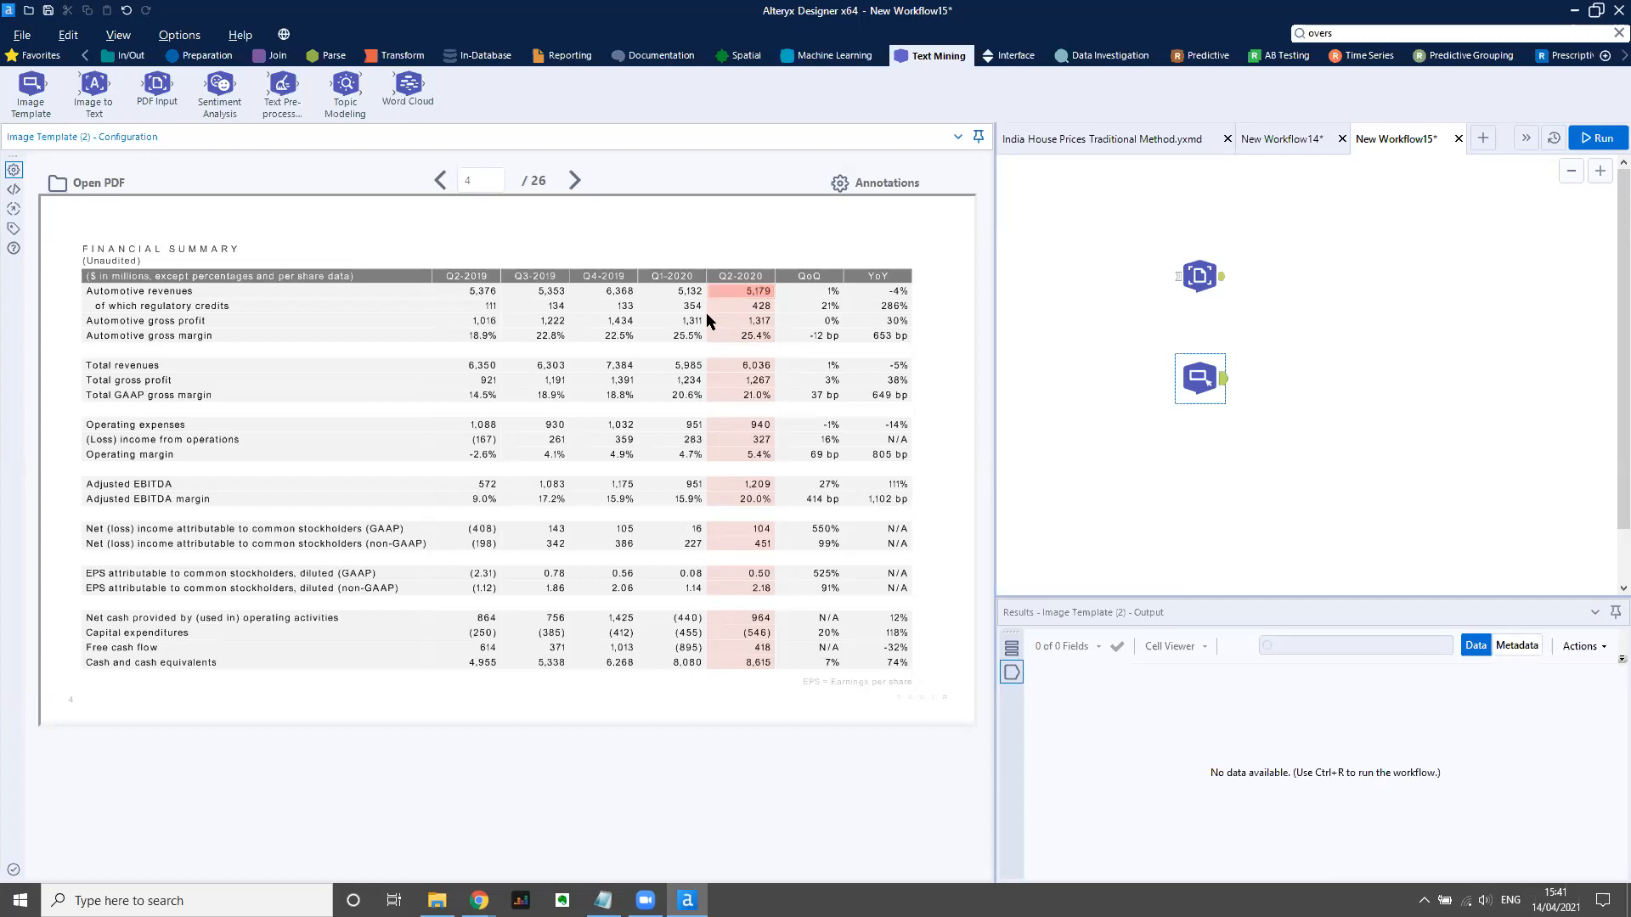
# Annotate the Q2-2020 automotive gross profit and total revenues values as String fields "Auto gross profit" and "Total Rev".
pyautogui.moveTo(707, 314); pyautogui.dragTo(773, 328)
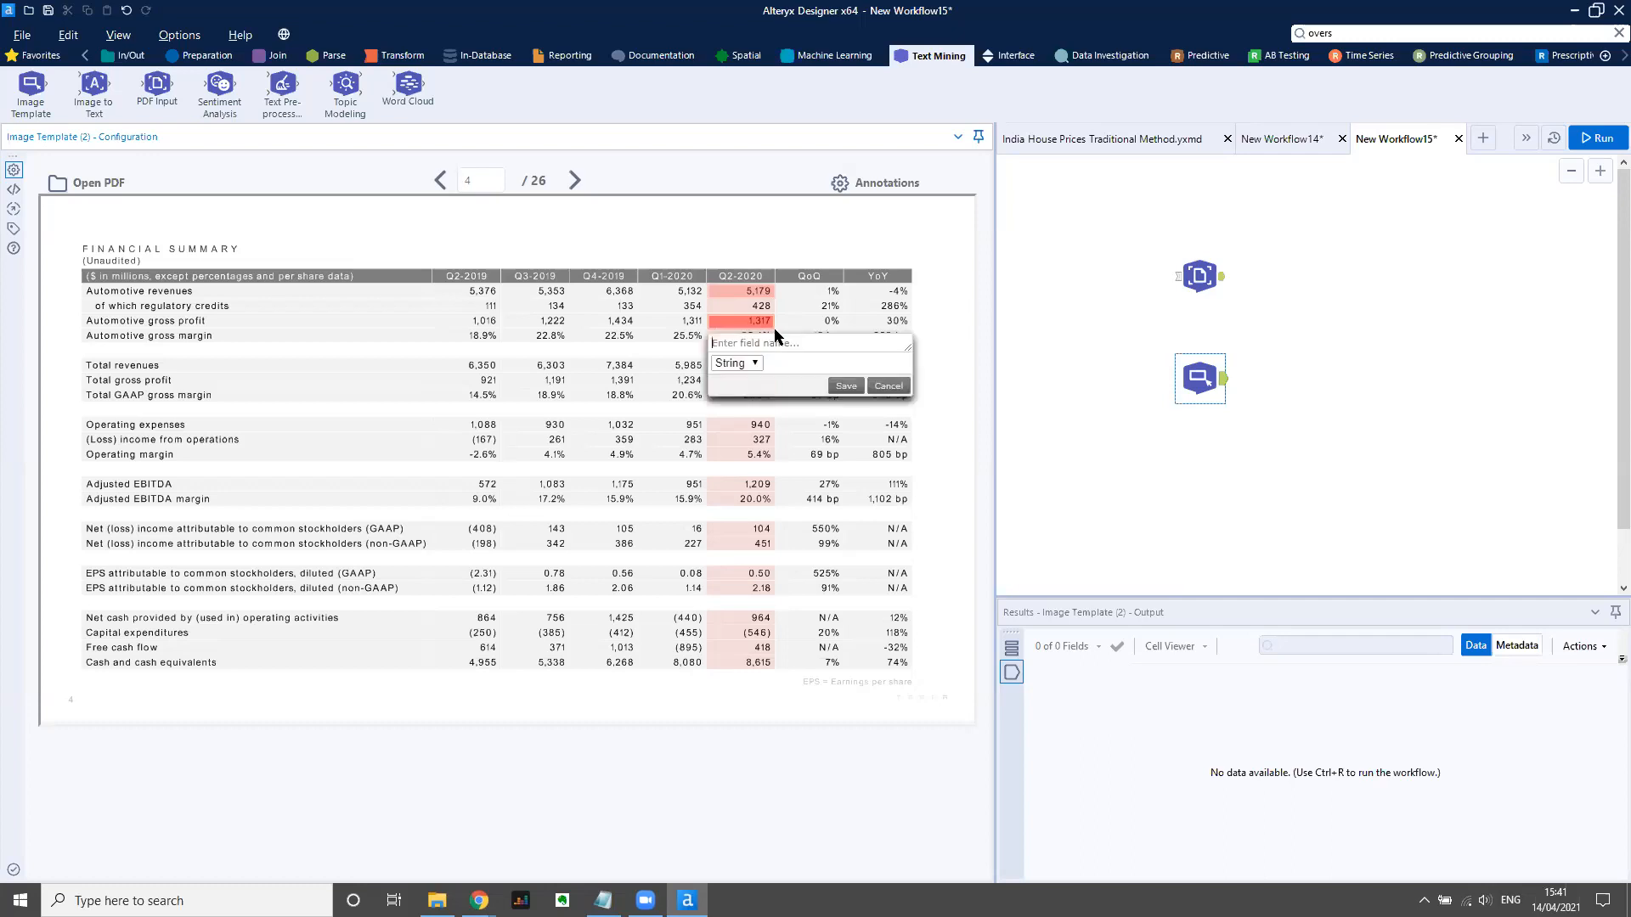
pyautogui.write('Auto gross profit')
pyautogui.click(847, 386)
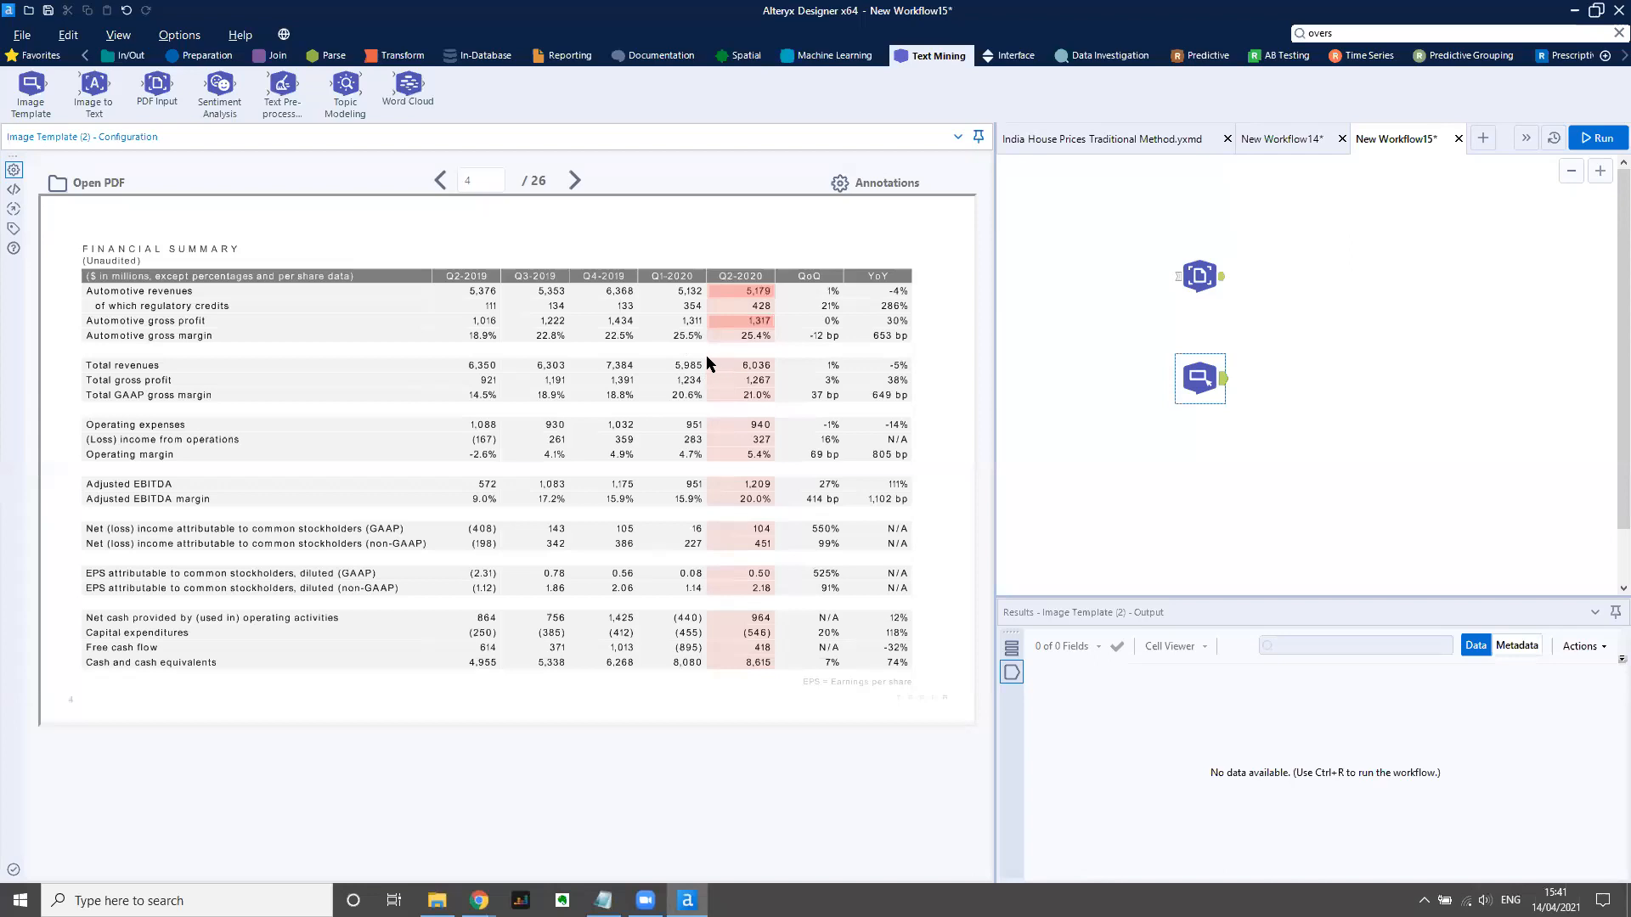
pyautogui.moveTo(706, 355); pyautogui.dragTo(776, 372)
pyautogui.write('Total Rev')
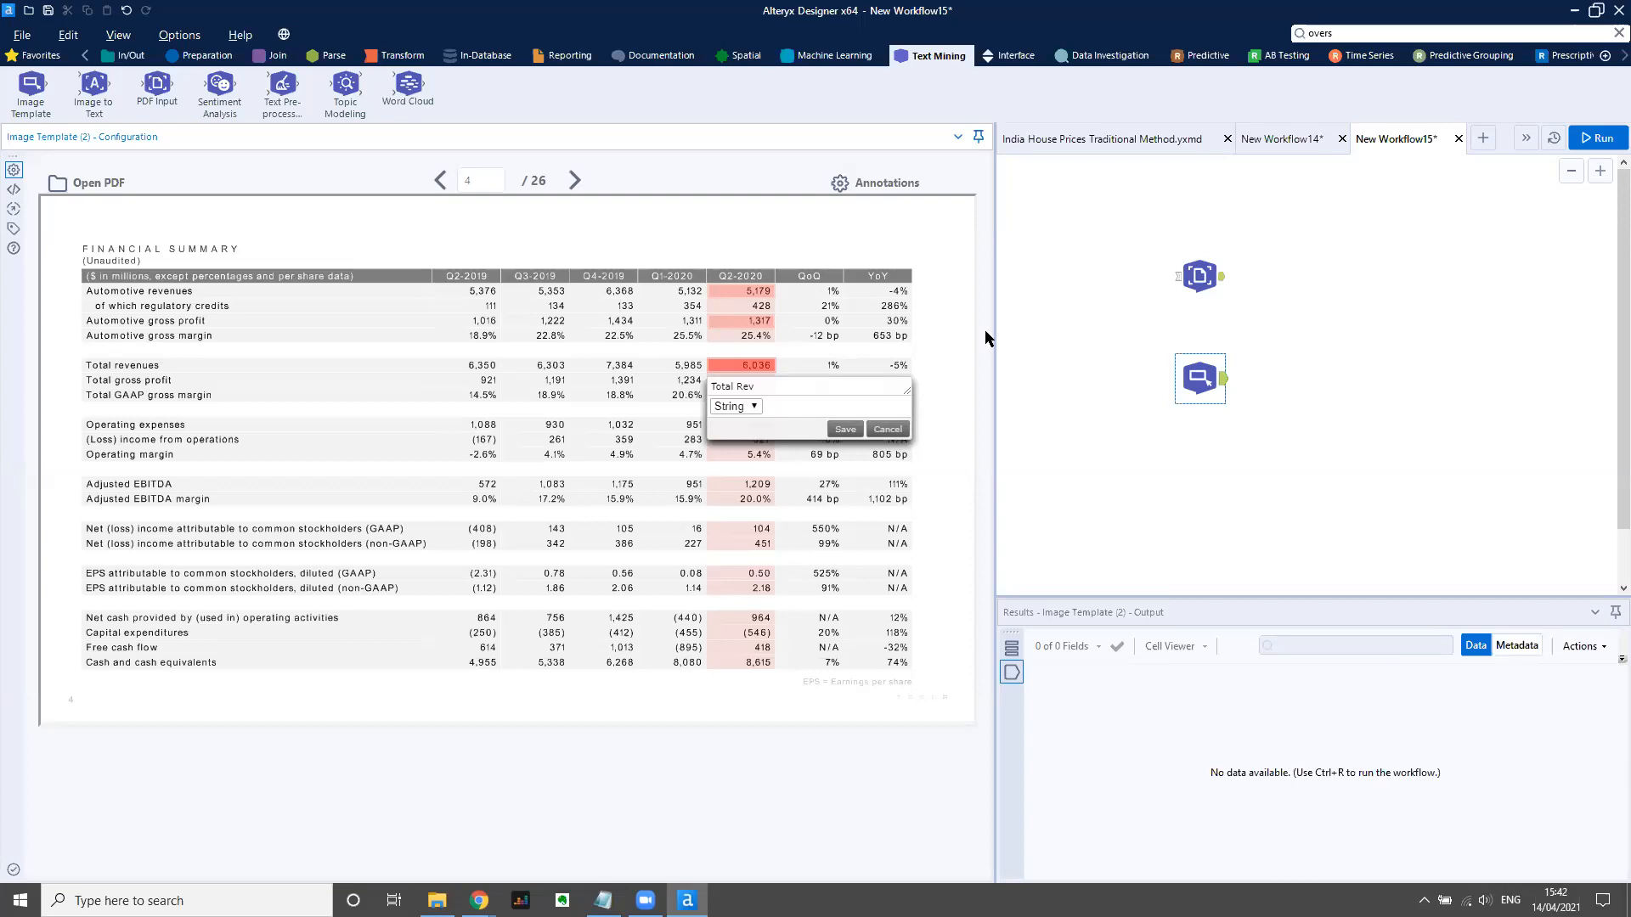
pyautogui.click(843, 430)
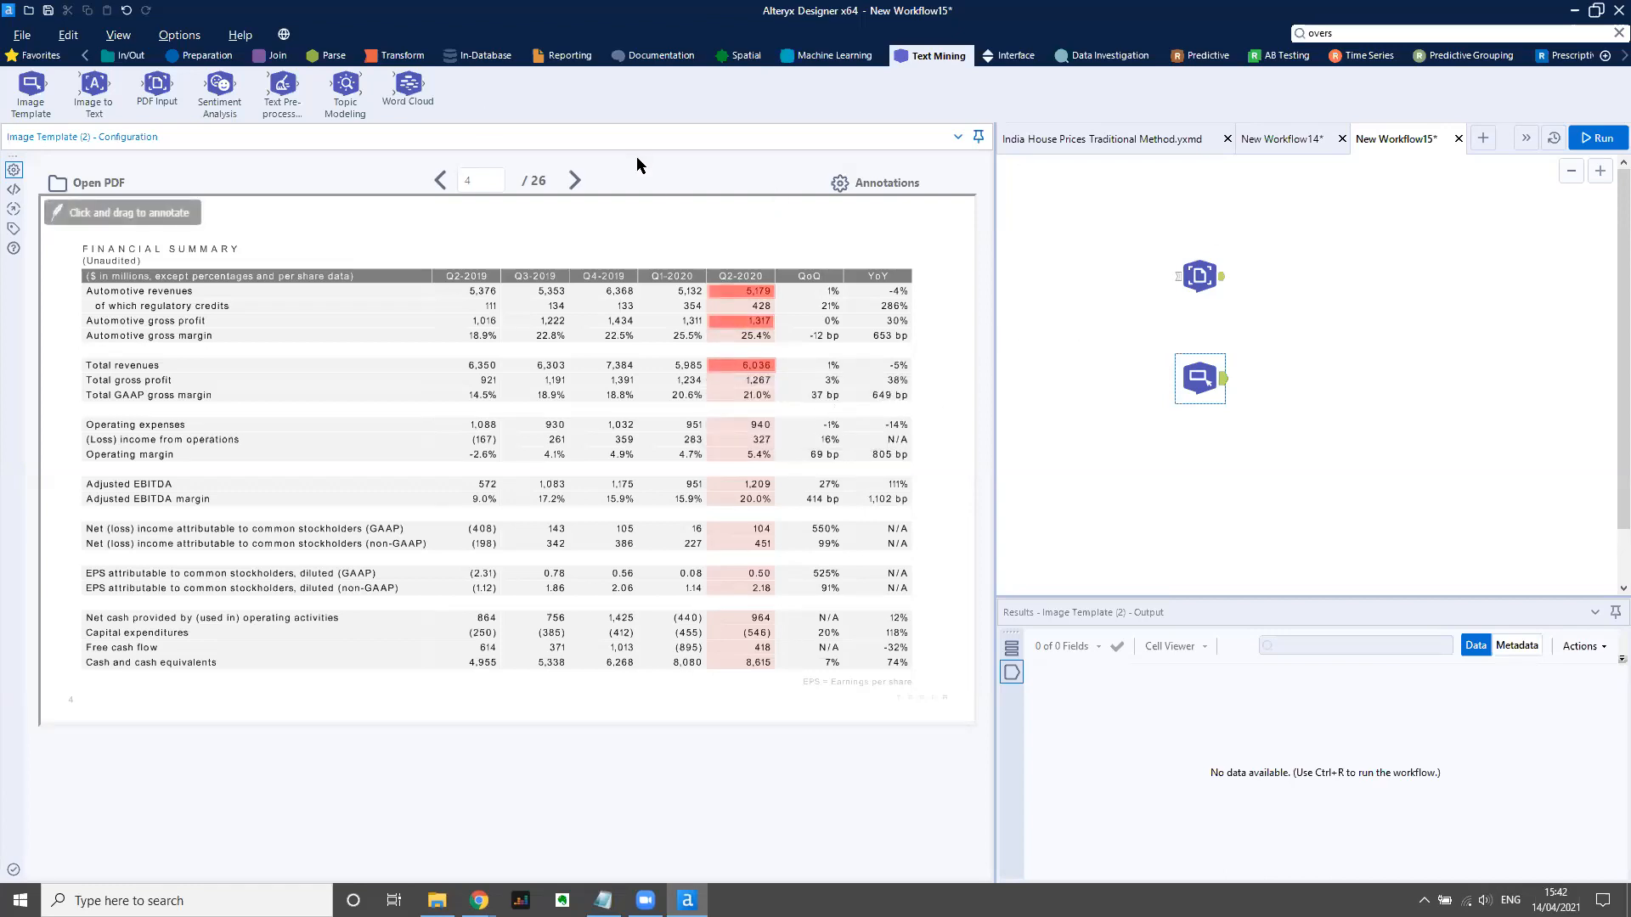
# Add an Image to Text tool fed by the PDF Input and Image Template tools, and set its image field to pdf.
pyautogui.moveTo(96, 92); pyautogui.dragTo(1302, 312)
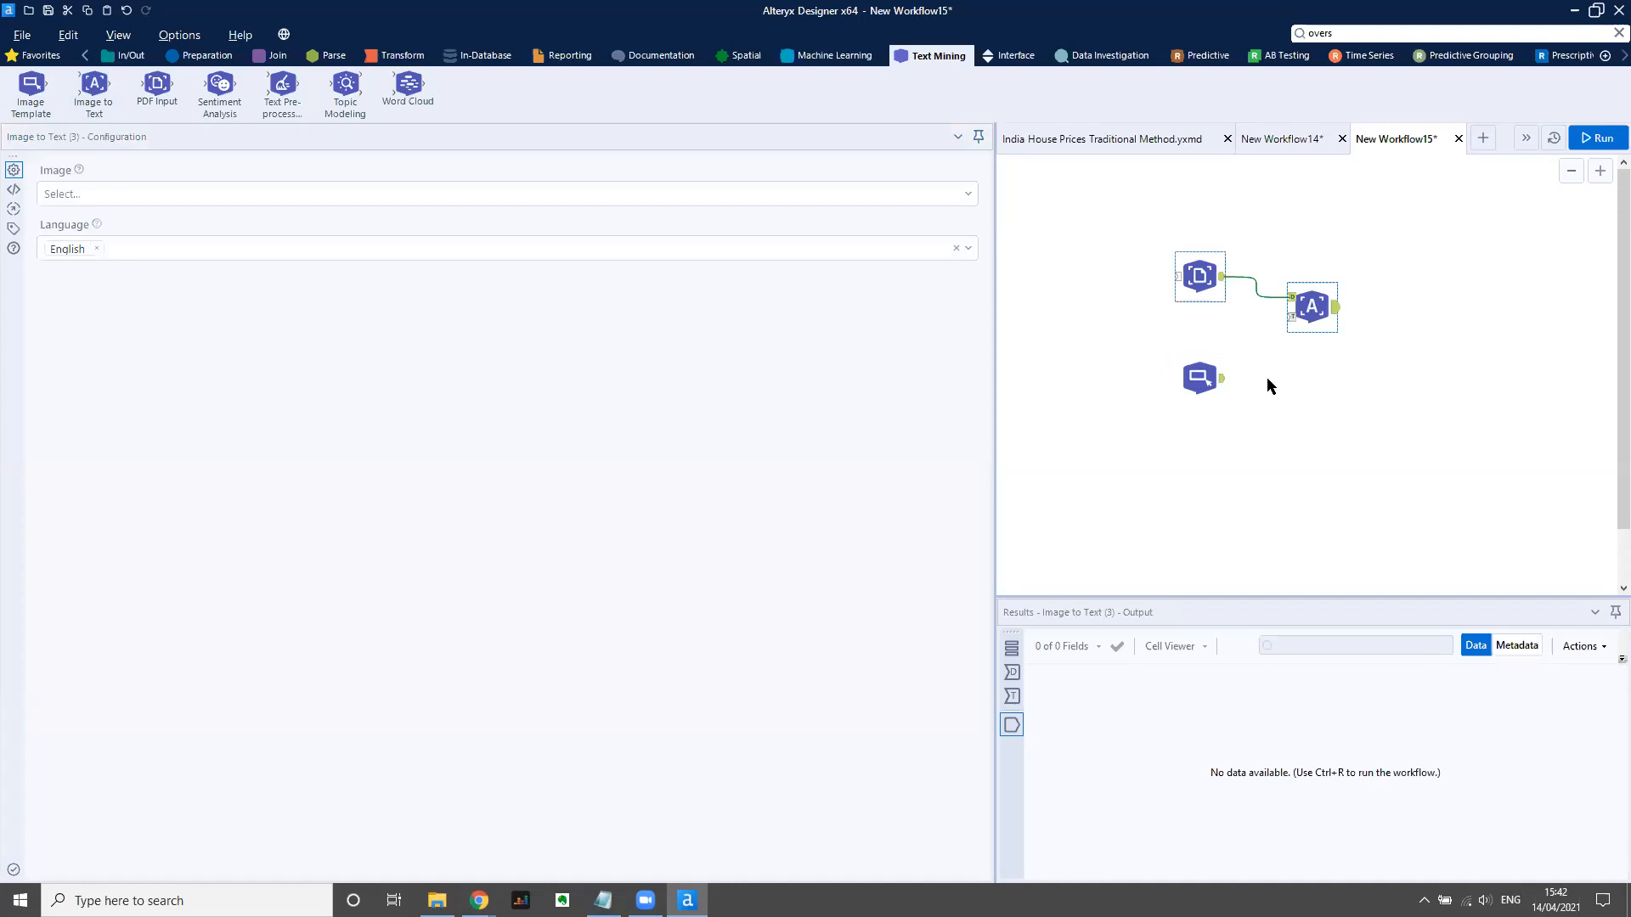
pyautogui.moveTo(1224, 379); pyautogui.dragTo(1291, 319)
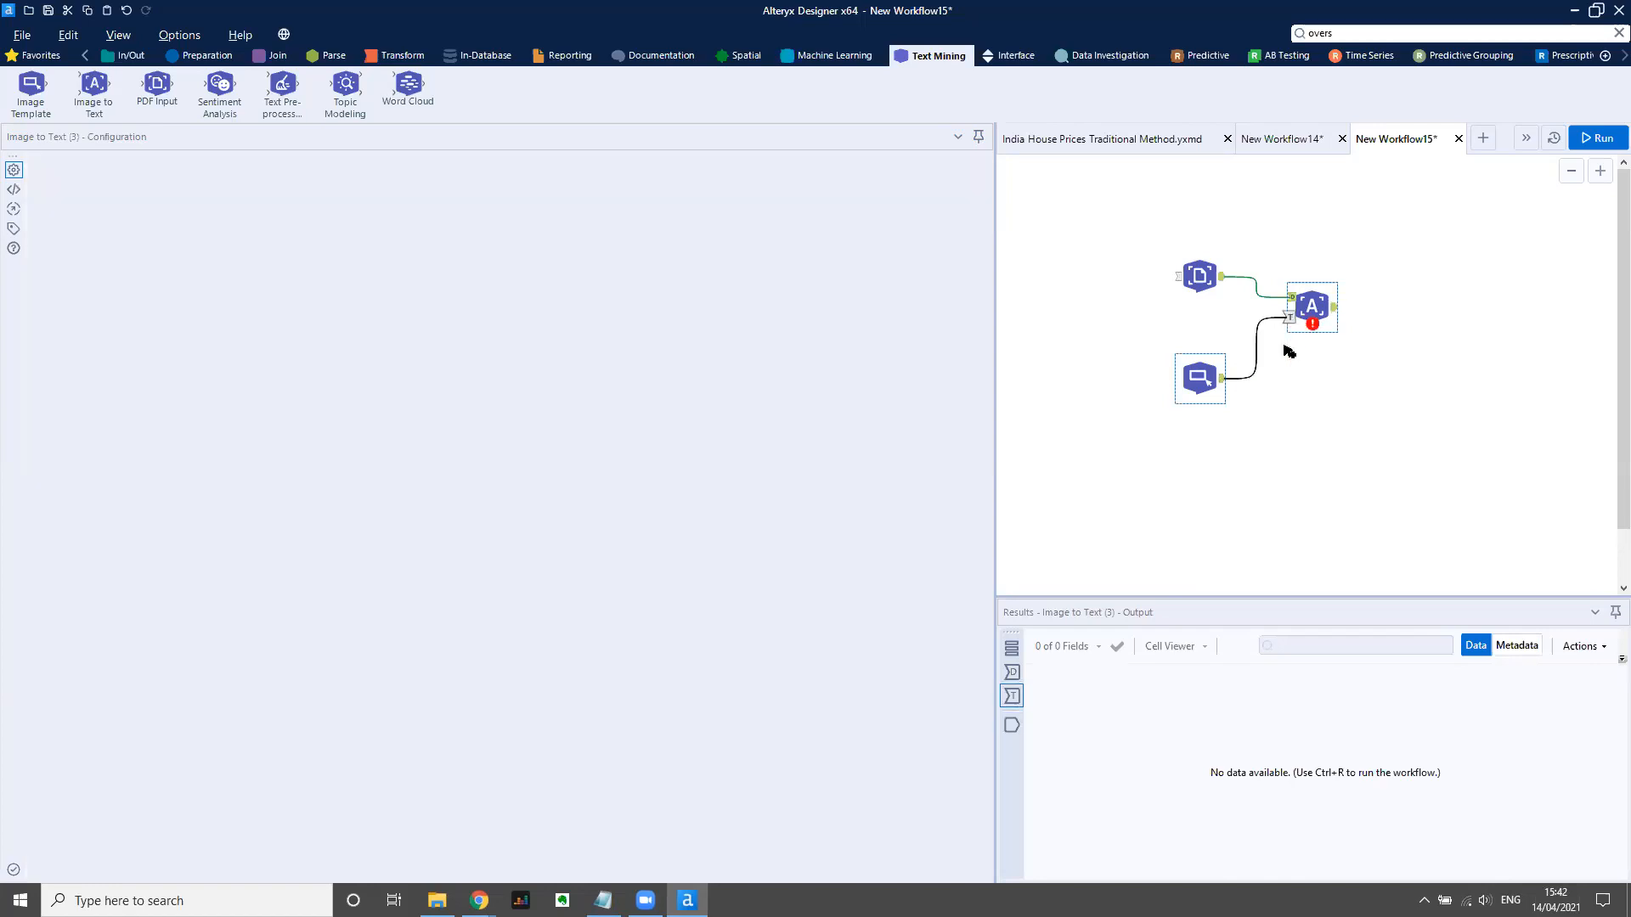
pyautogui.click(1313, 302)
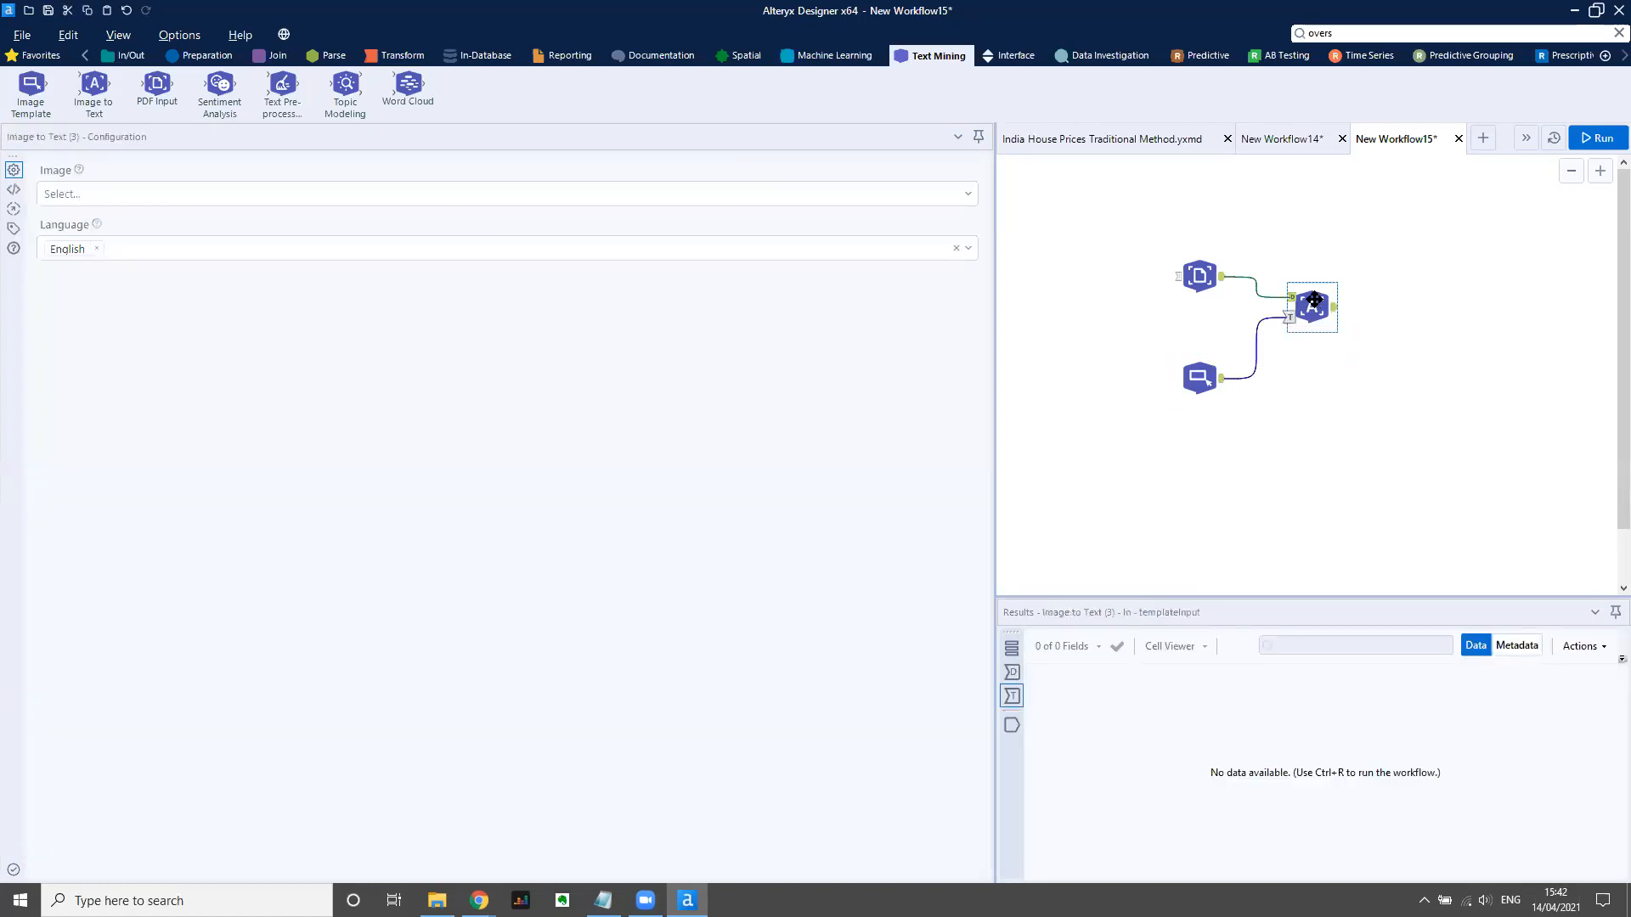
pyautogui.click(968, 194)
pyautogui.click(719, 230)
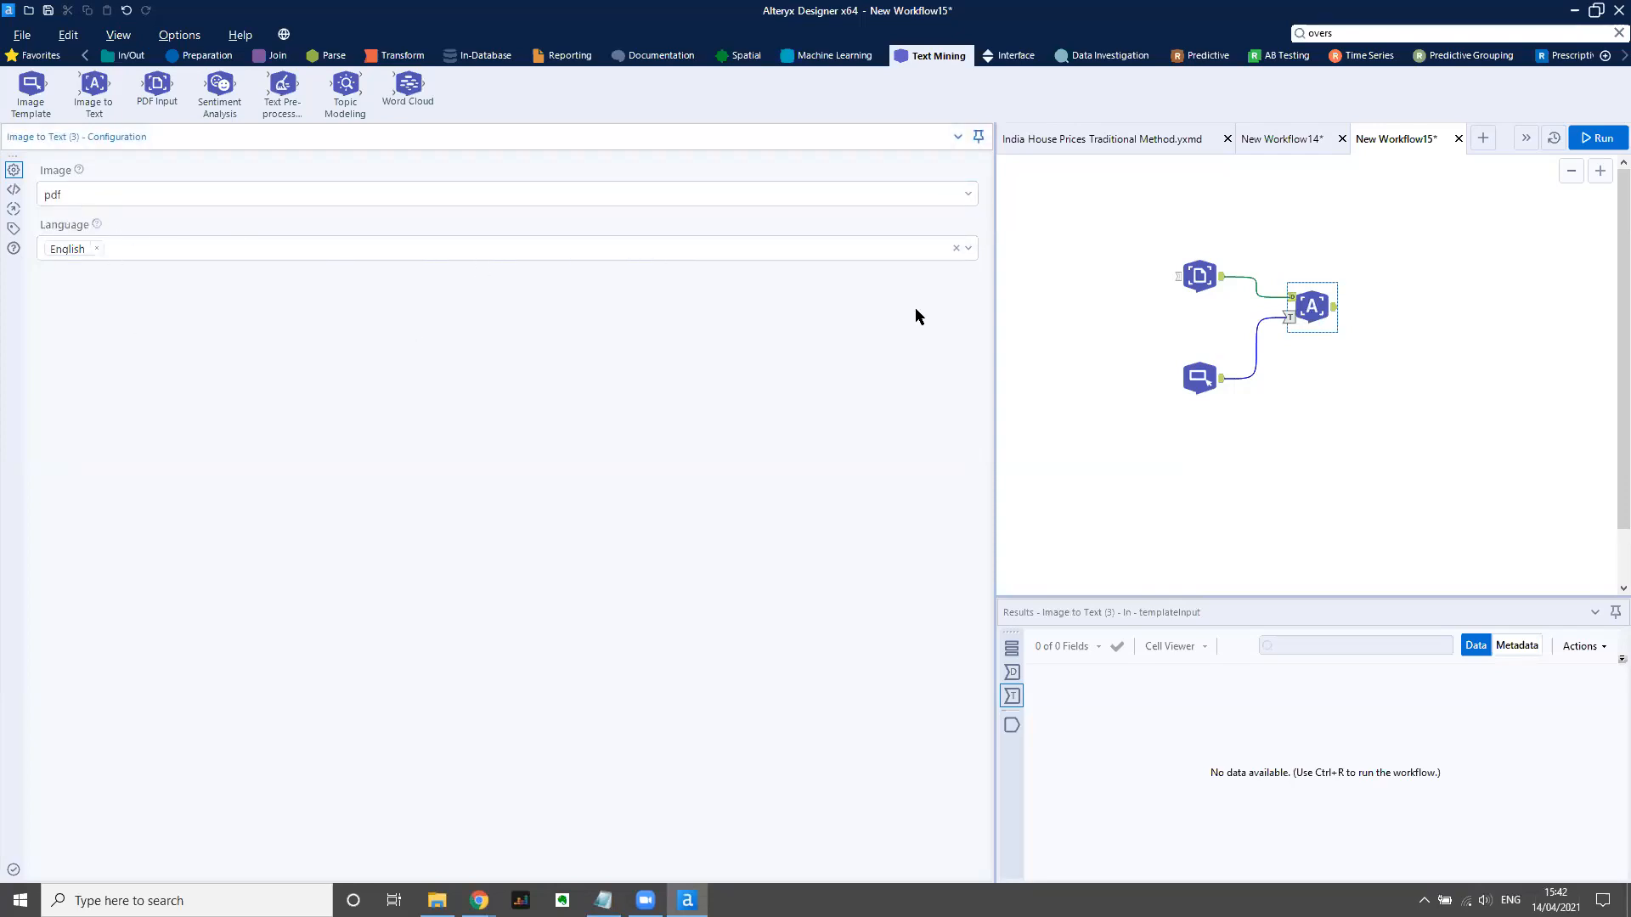
pyautogui.click(1315, 307)
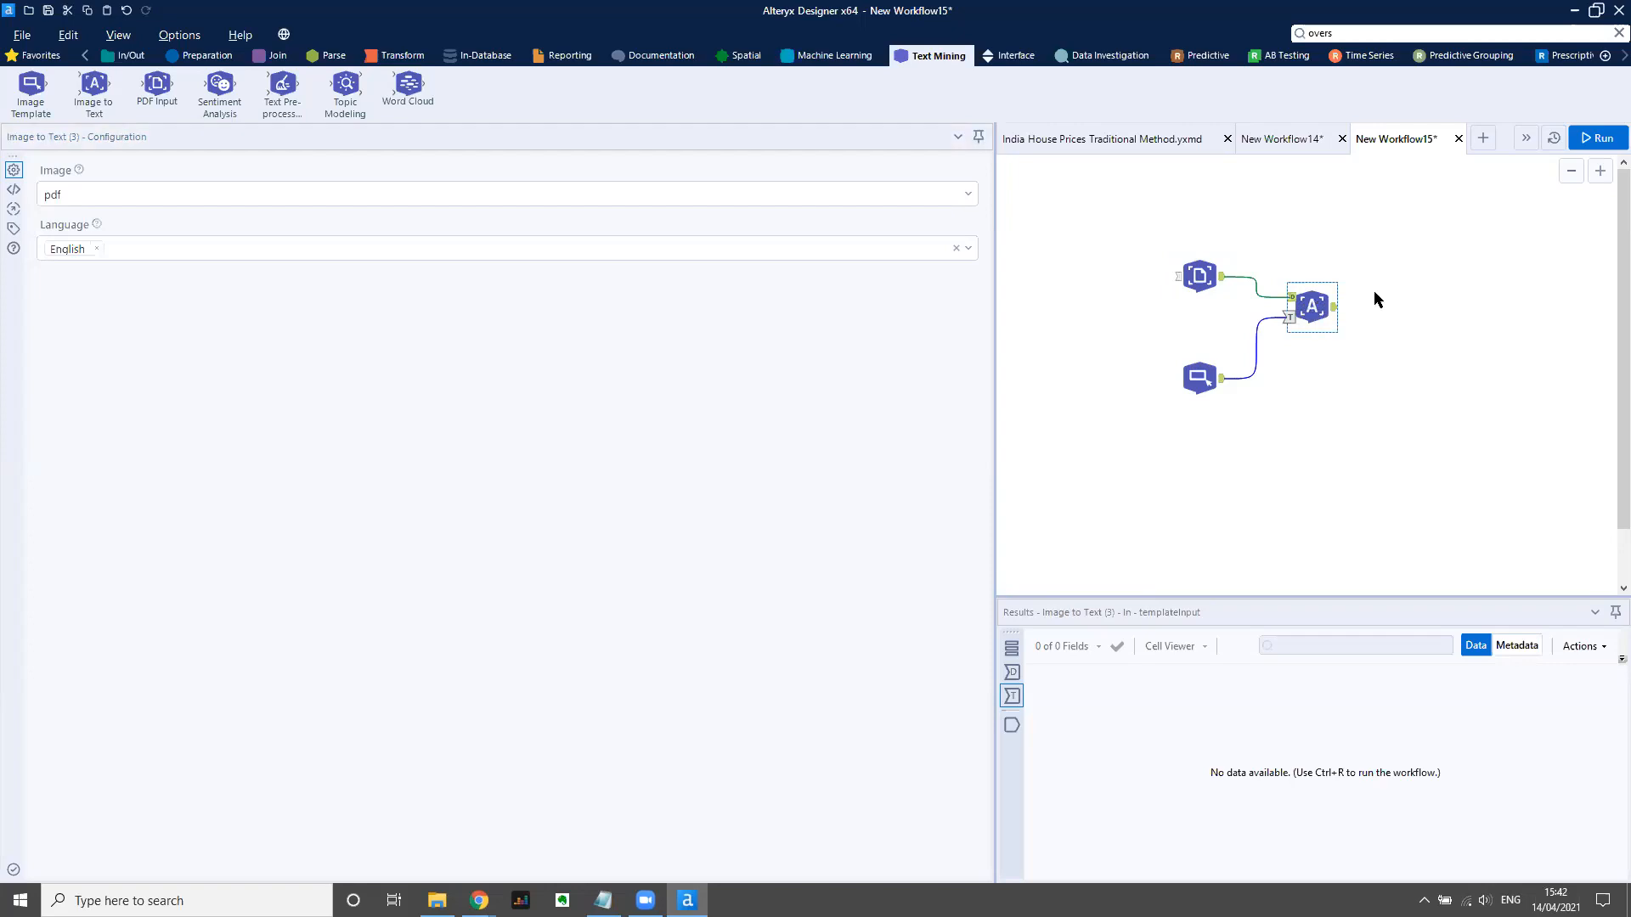
# Add a Browse tool after the Image to Text tool, run the workflow and narrow the configuration pane.
pyautogui.hotkey('ctrl', 'shift', 'b')
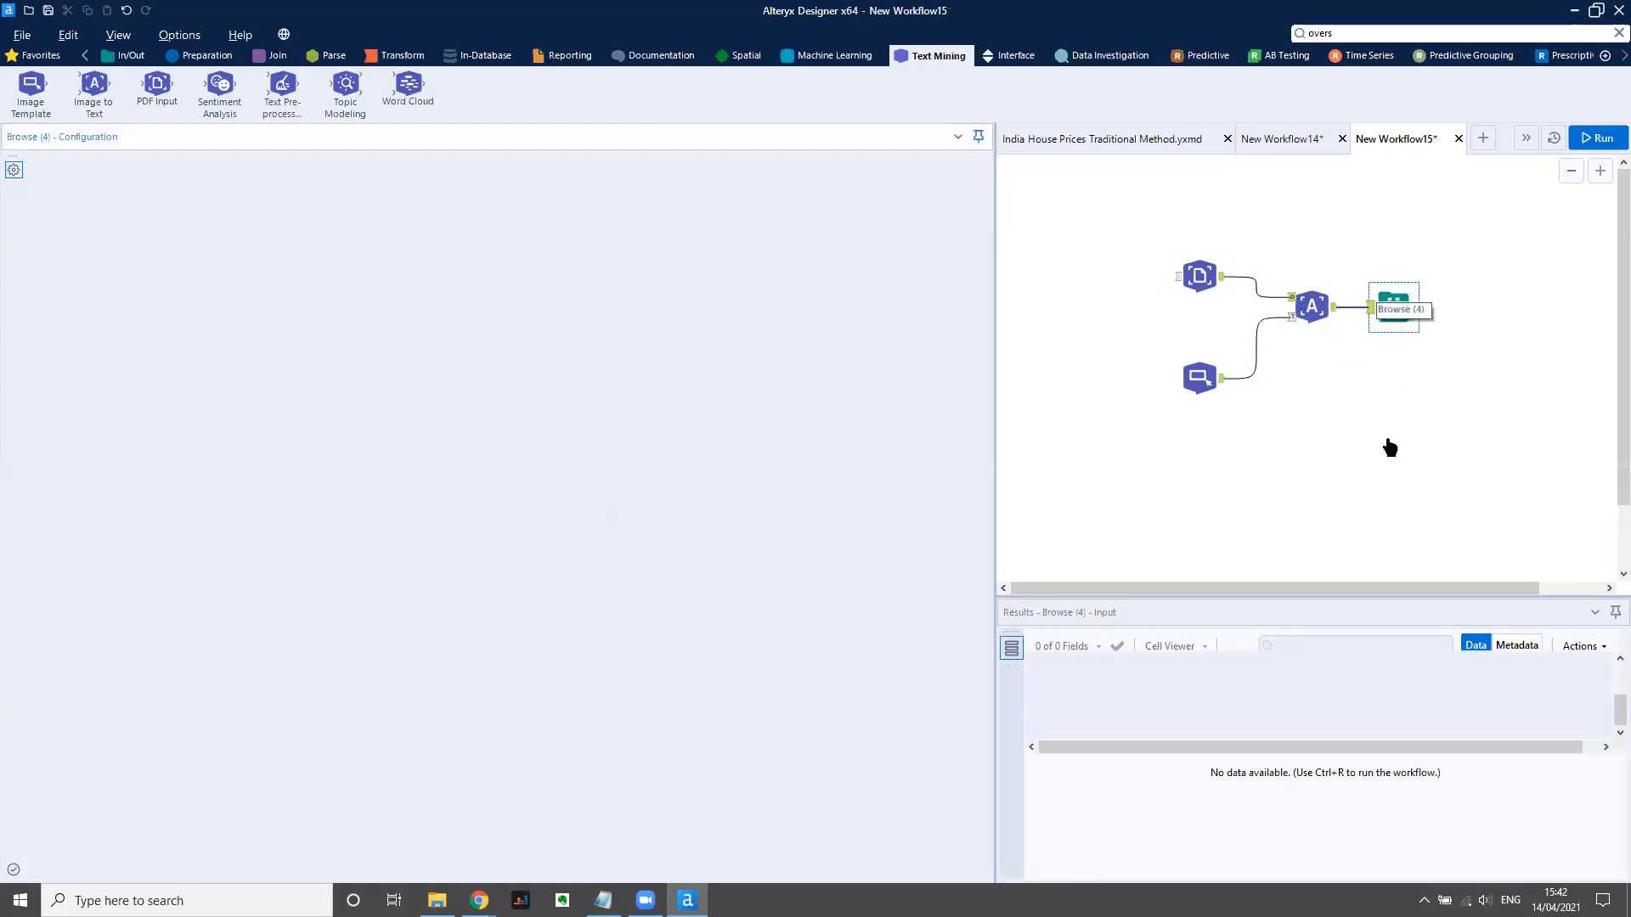
pyautogui.hotkey('ctrl', 'r')
pyautogui.moveTo(995, 507); pyautogui.dragTo(507, 467)
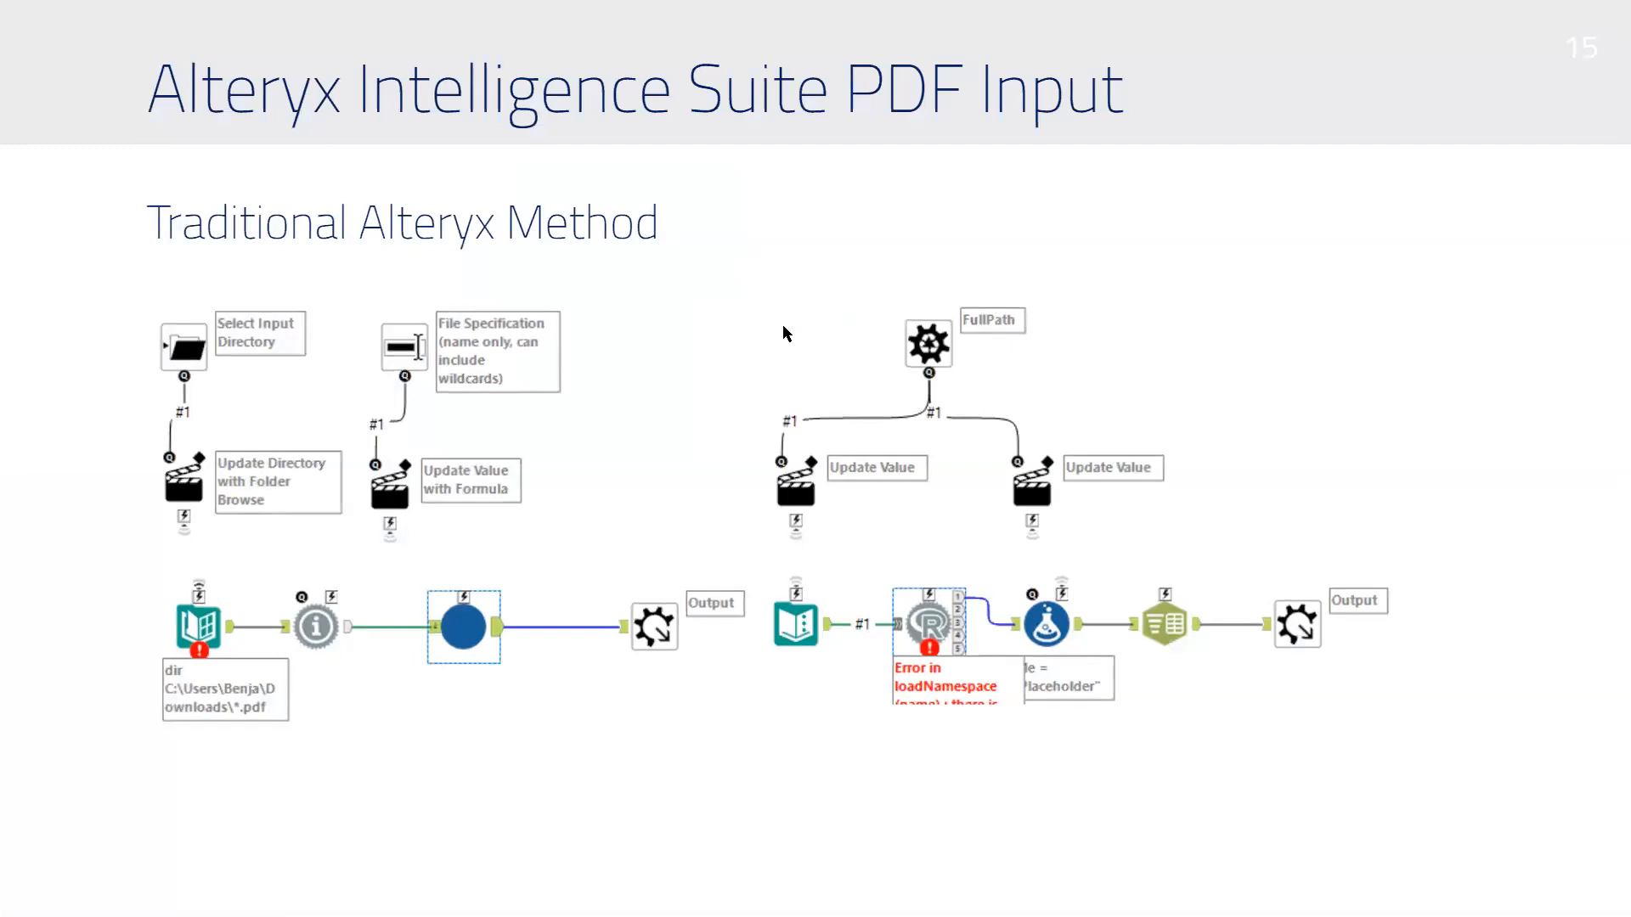
# Advance the presentation from the PDF Input slide to the Sentiment Analysis slide.
pyautogui.click(751, 328)
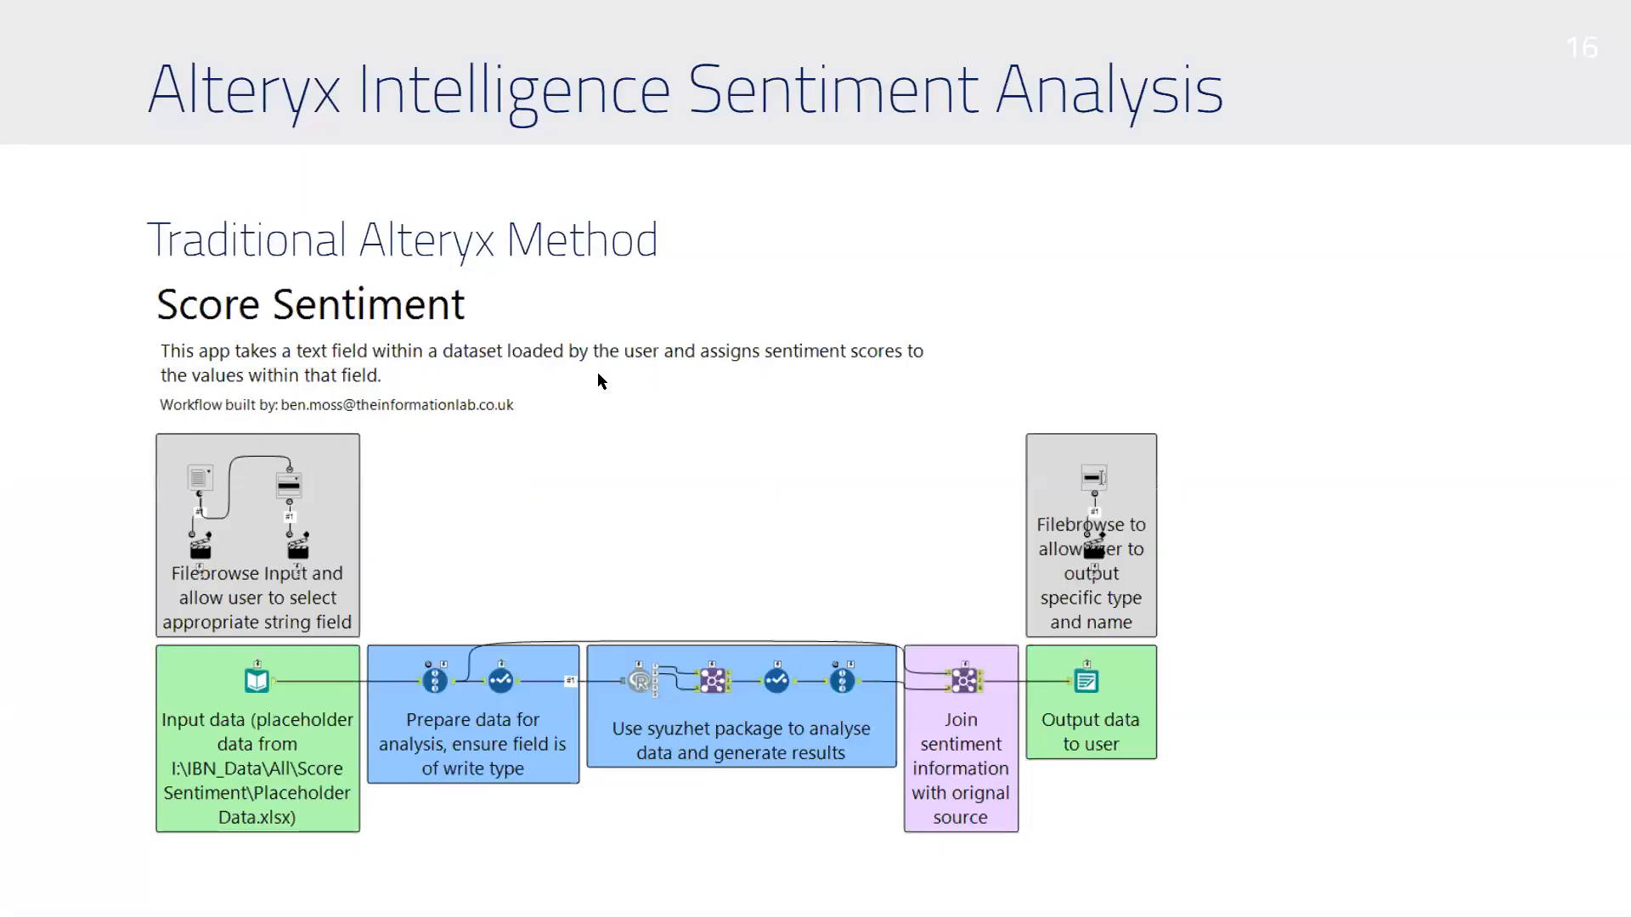
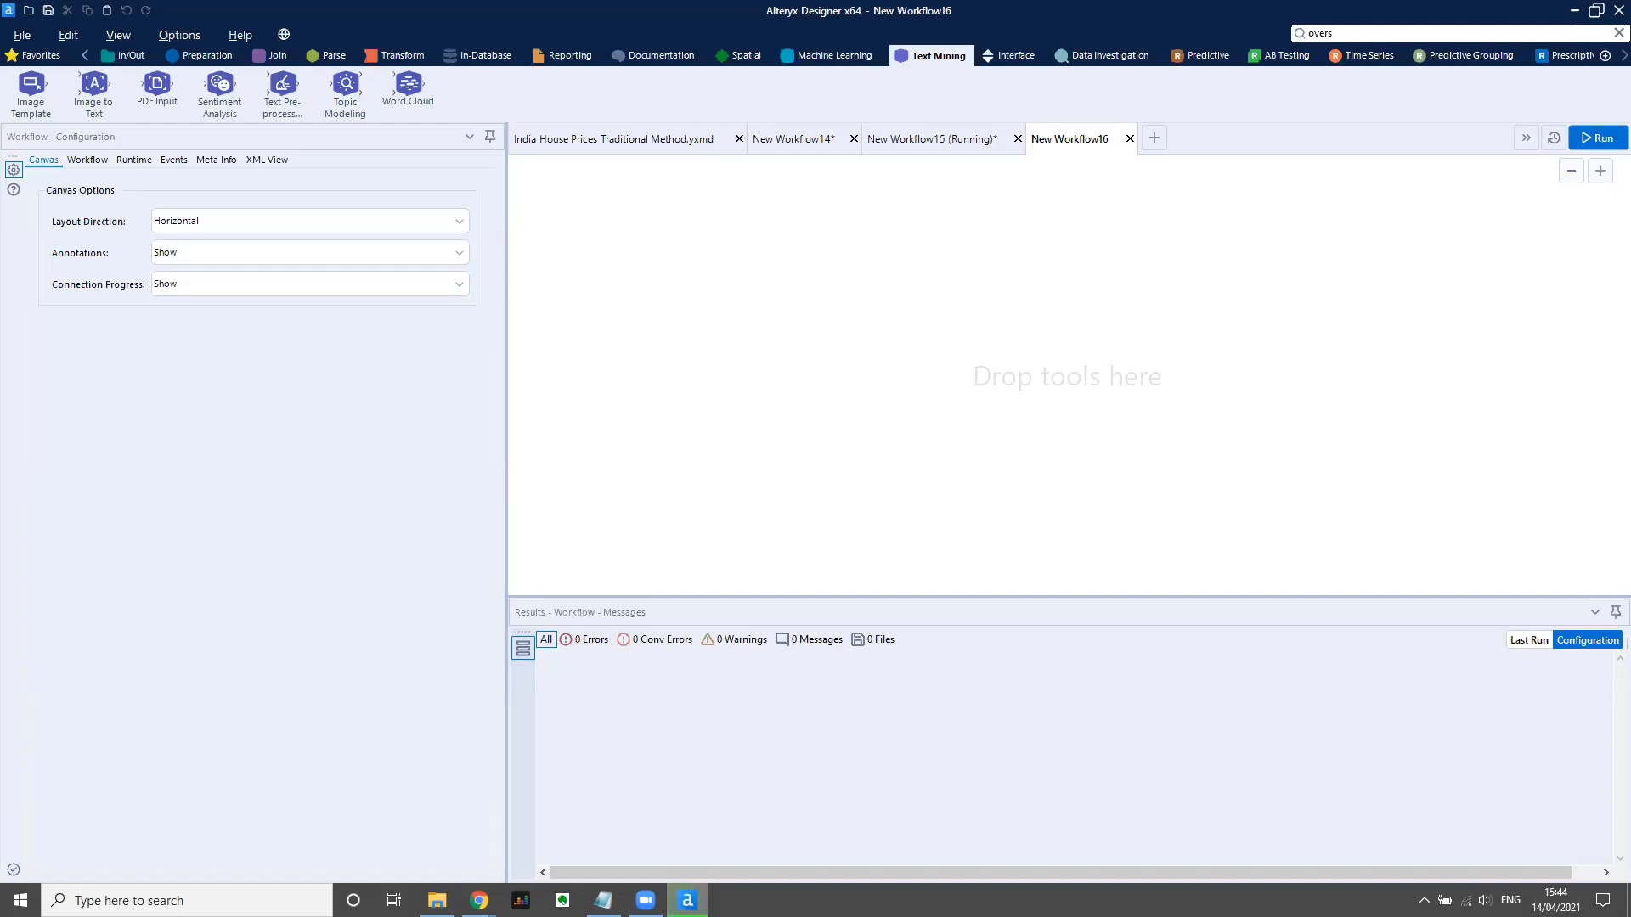
# Switch to File Explorer, open the Webinar folder's IMDB Reviews subfolder and add its Train file to the empty workflow canvas as an input.
pyautogui.hotkey('alt', 'Tab')
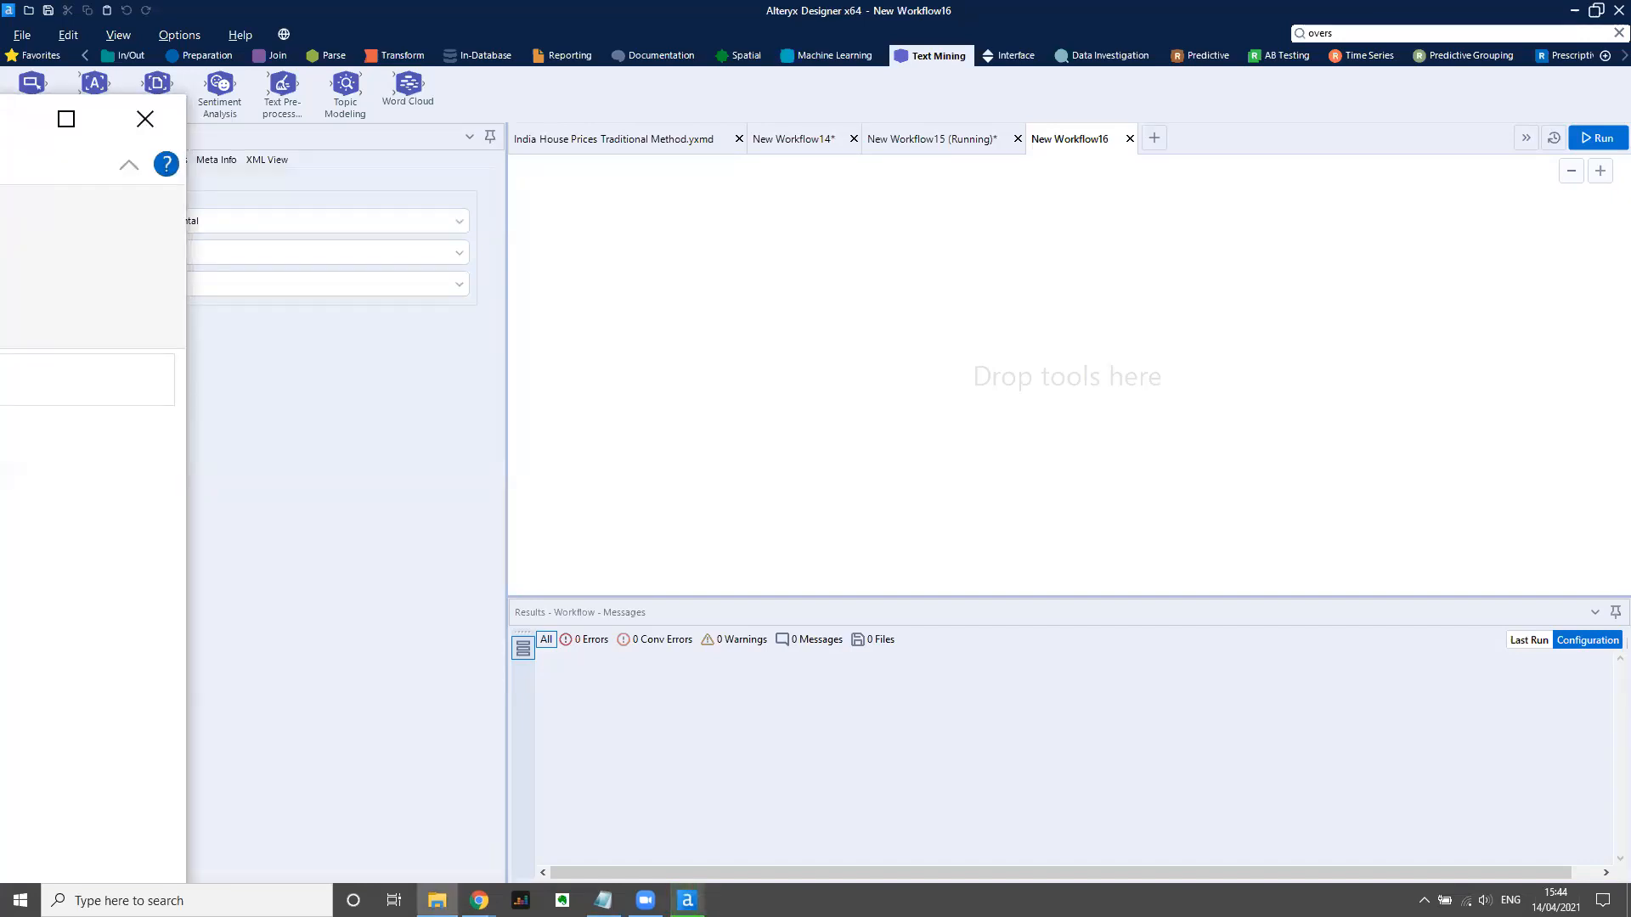
pyautogui.moveTo(5, 119); pyautogui.dragTo(101, 120)
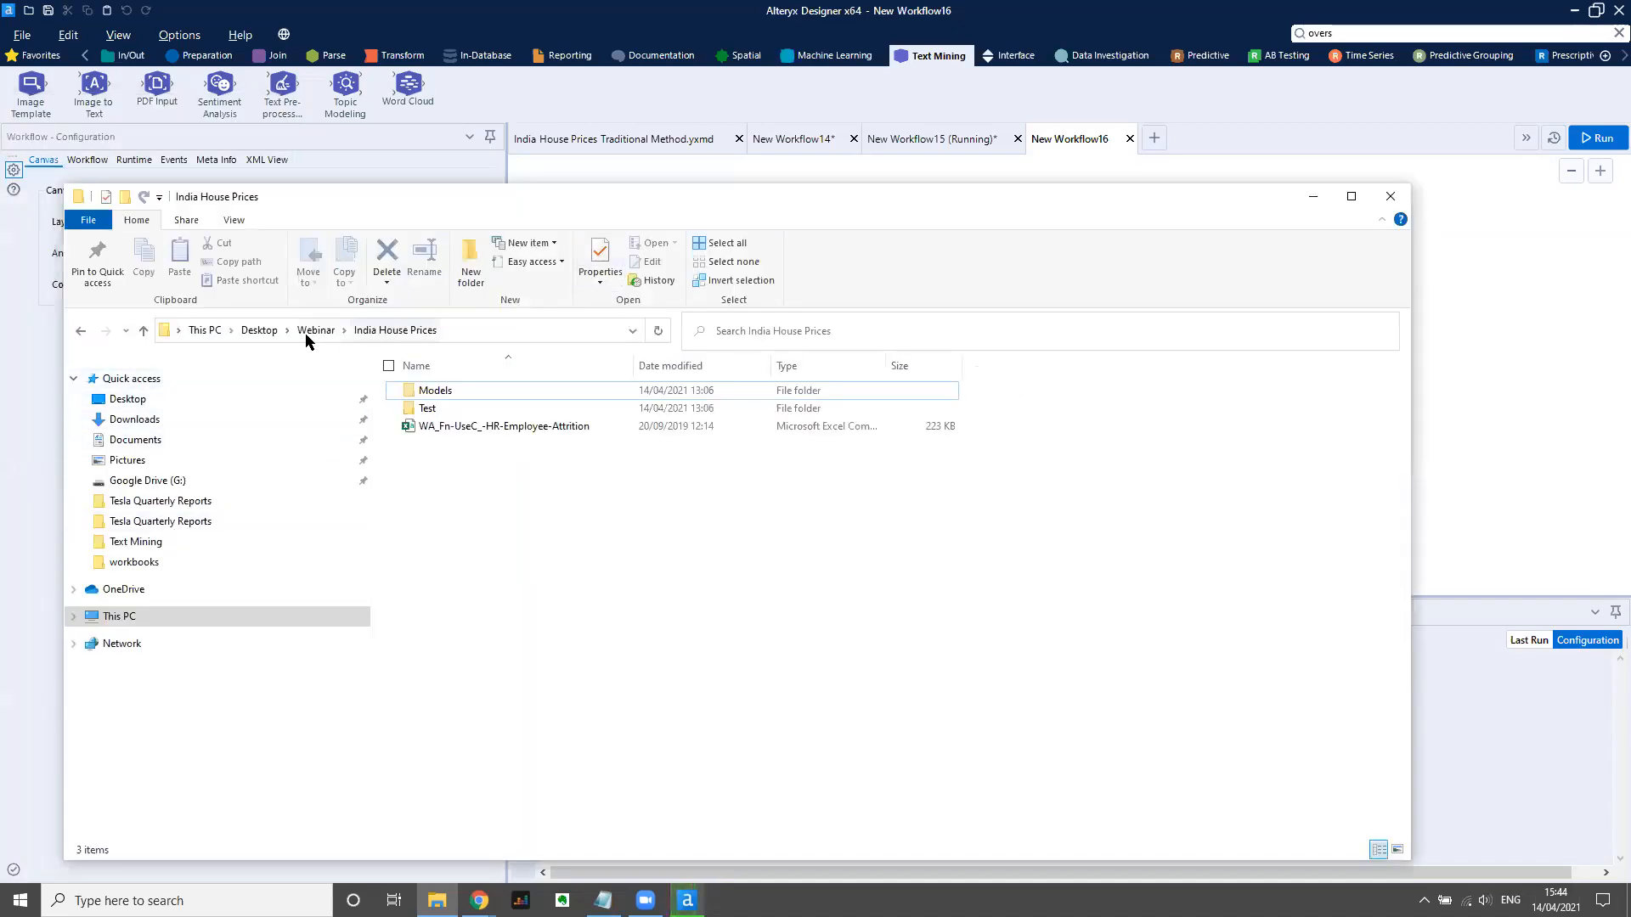
pyautogui.click(310, 332)
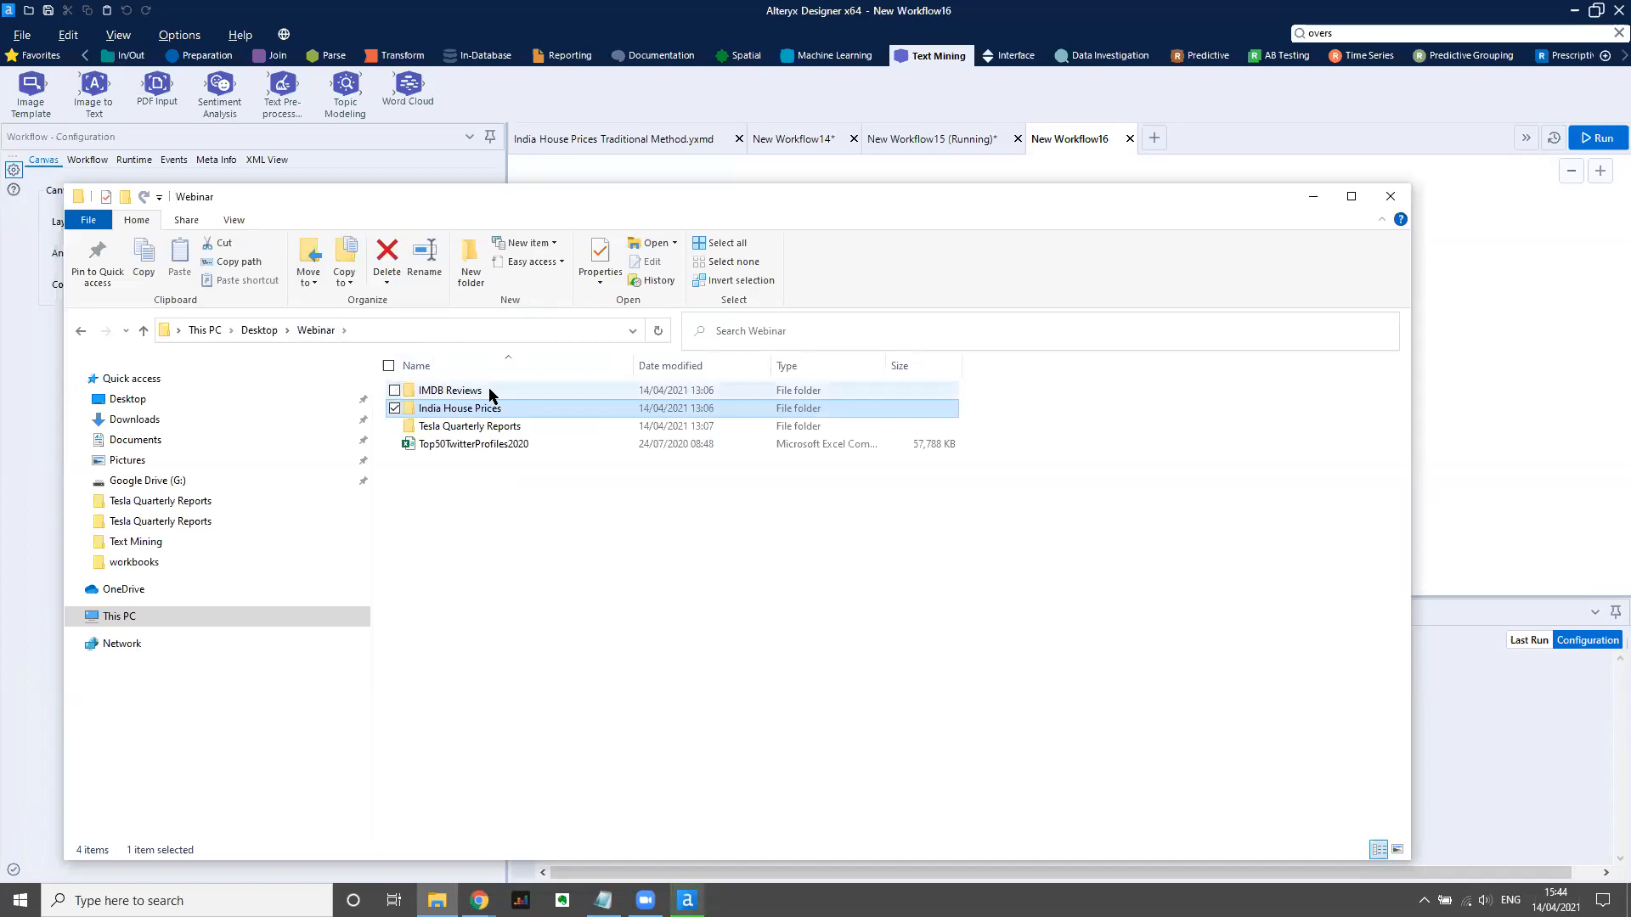
pyautogui.doubleClick(490, 392)
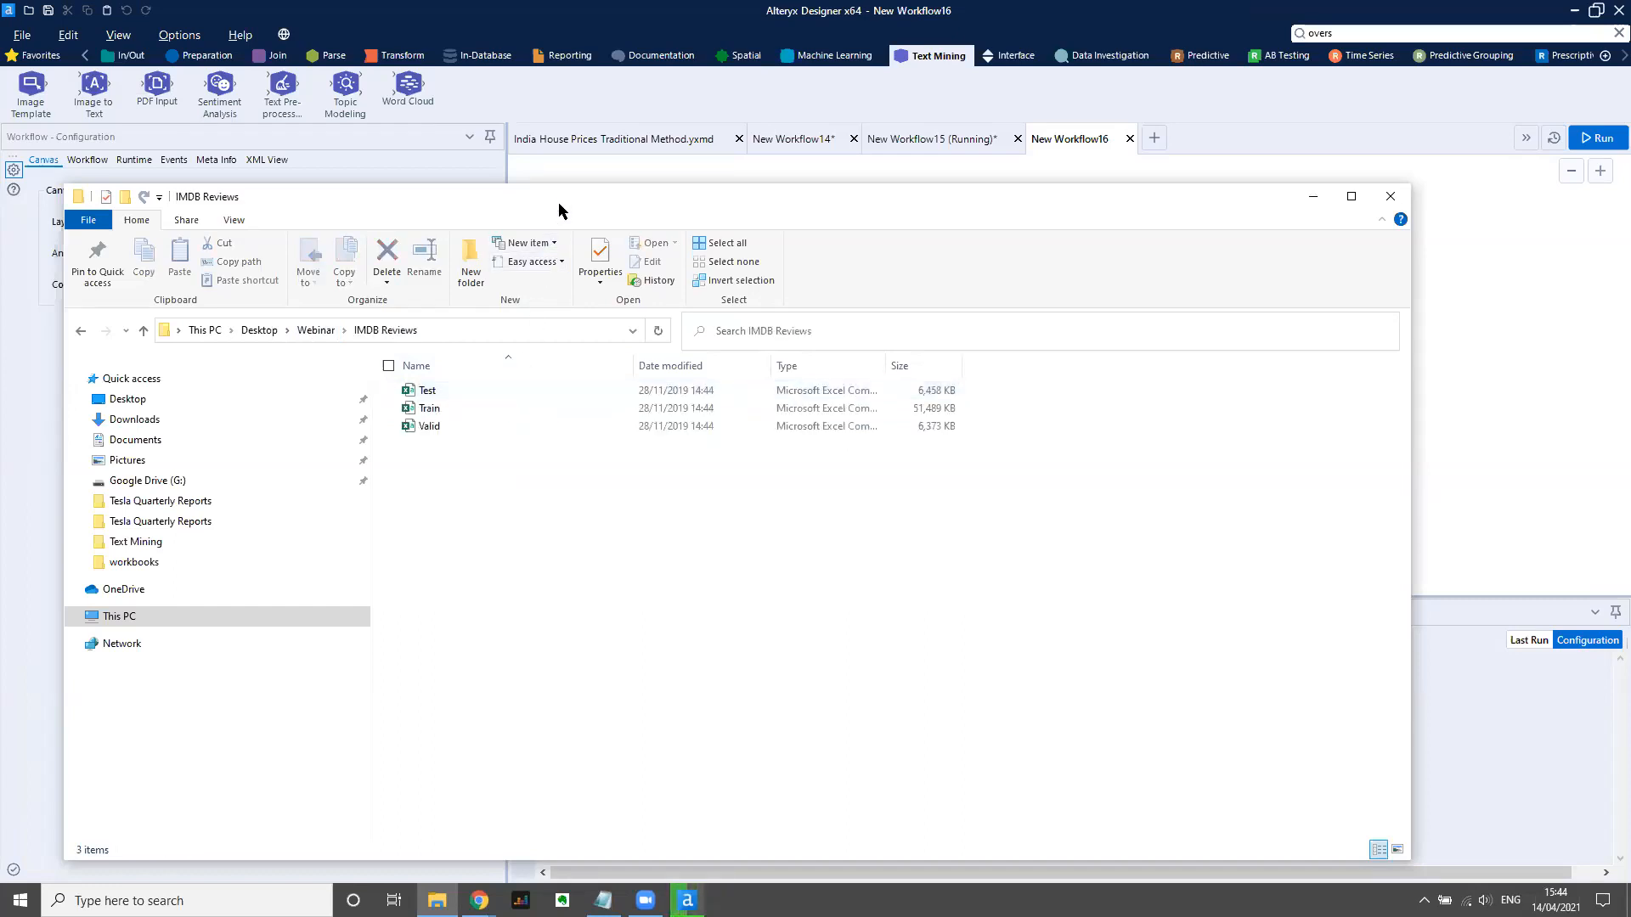
pyautogui.moveTo(558, 202); pyautogui.dragTo(556, 428)
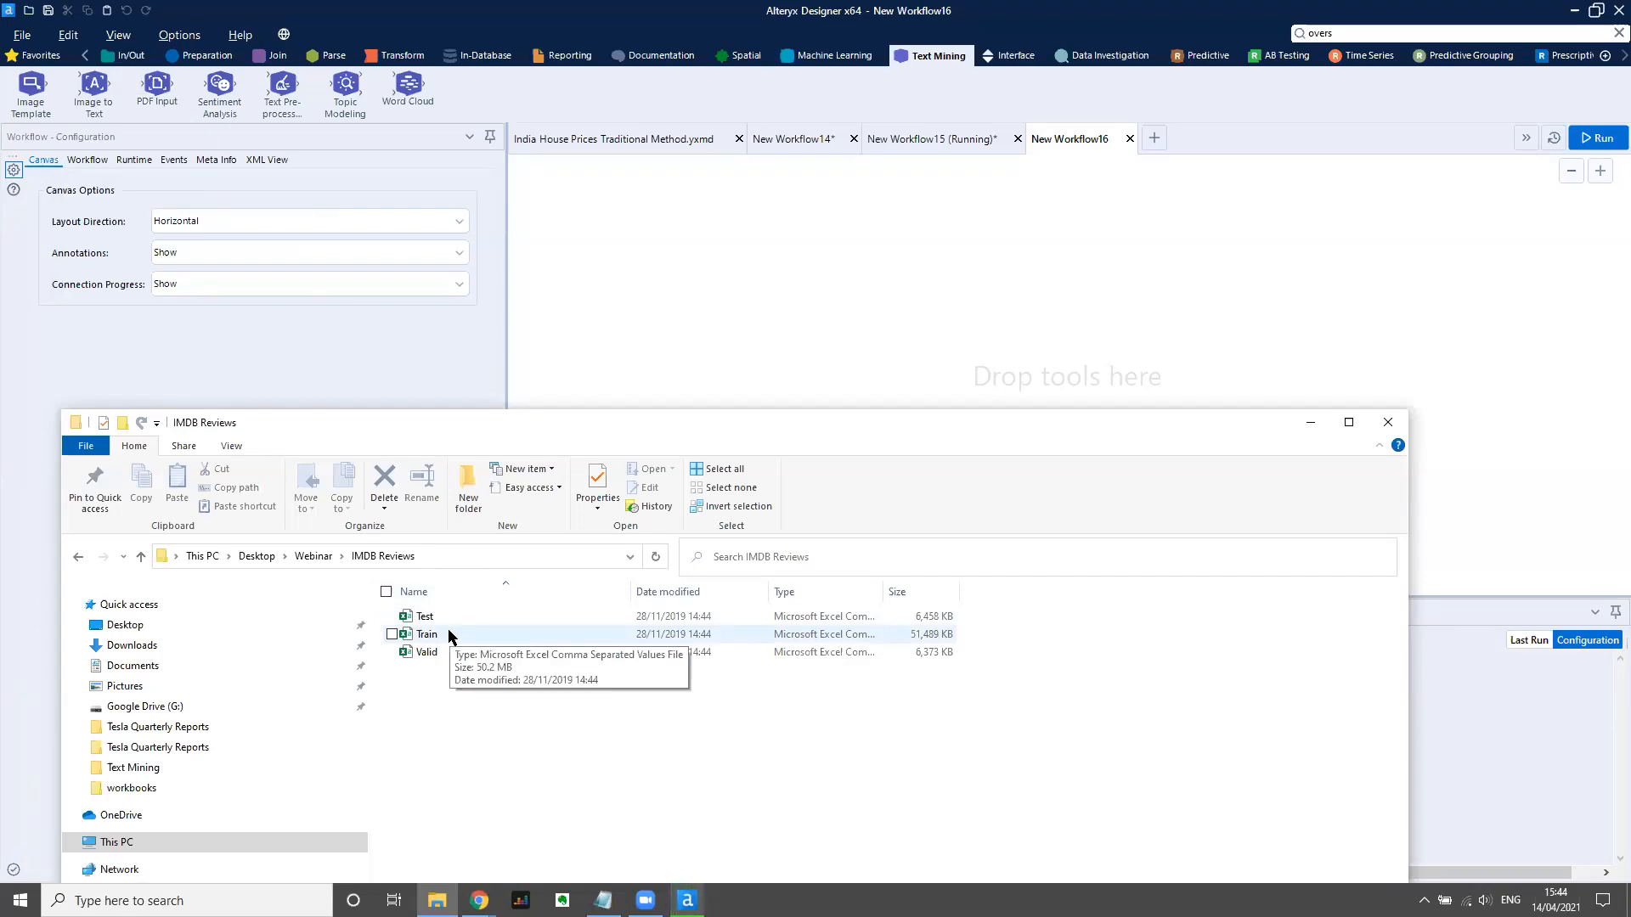
pyautogui.click(450, 633)
pyautogui.moveTo(472, 632); pyautogui.dragTo(639, 318)
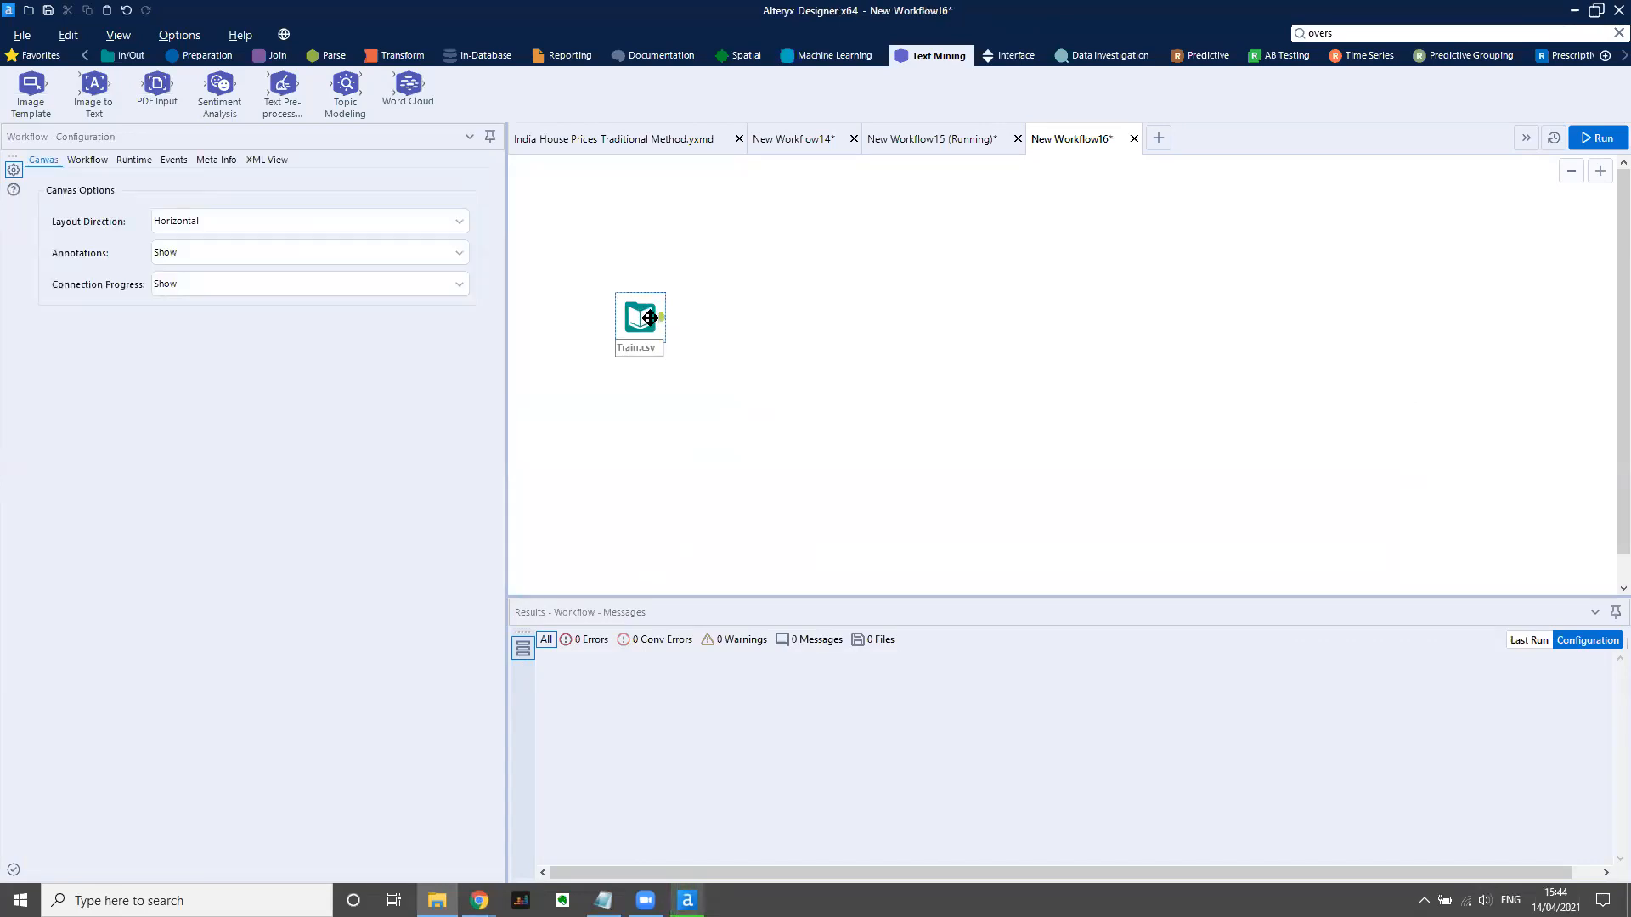
# Set the Train.csv input's field length to 10000, adjusting the configuration pane's width.
pyautogui.click(650, 317)
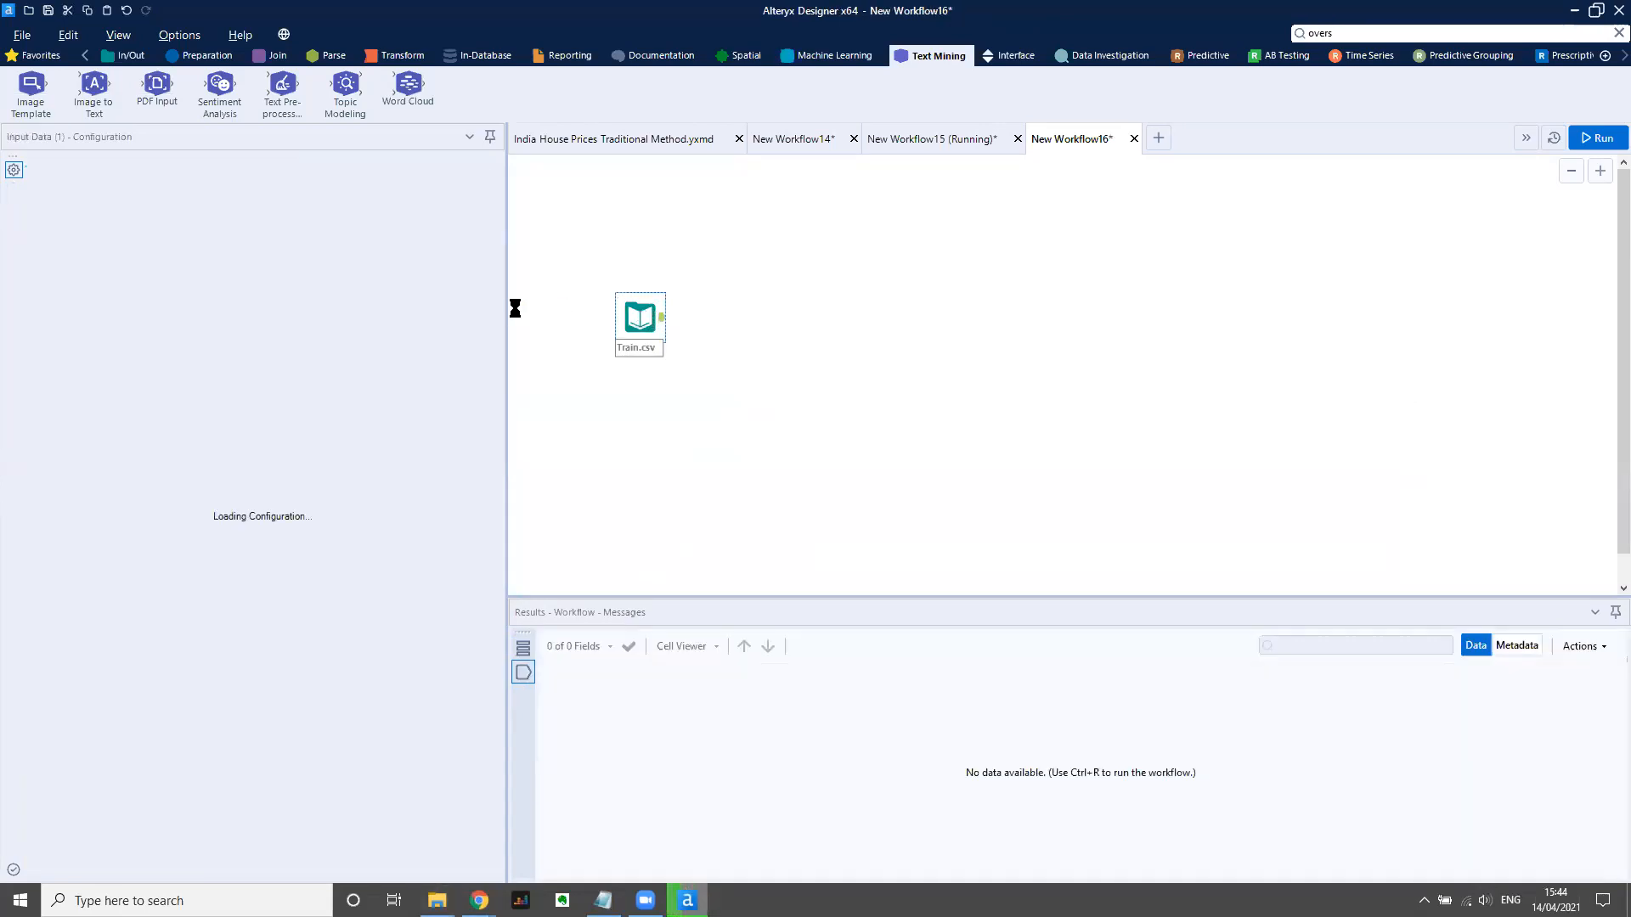
pyautogui.moveTo(508, 306); pyautogui.dragTo(923, 263)
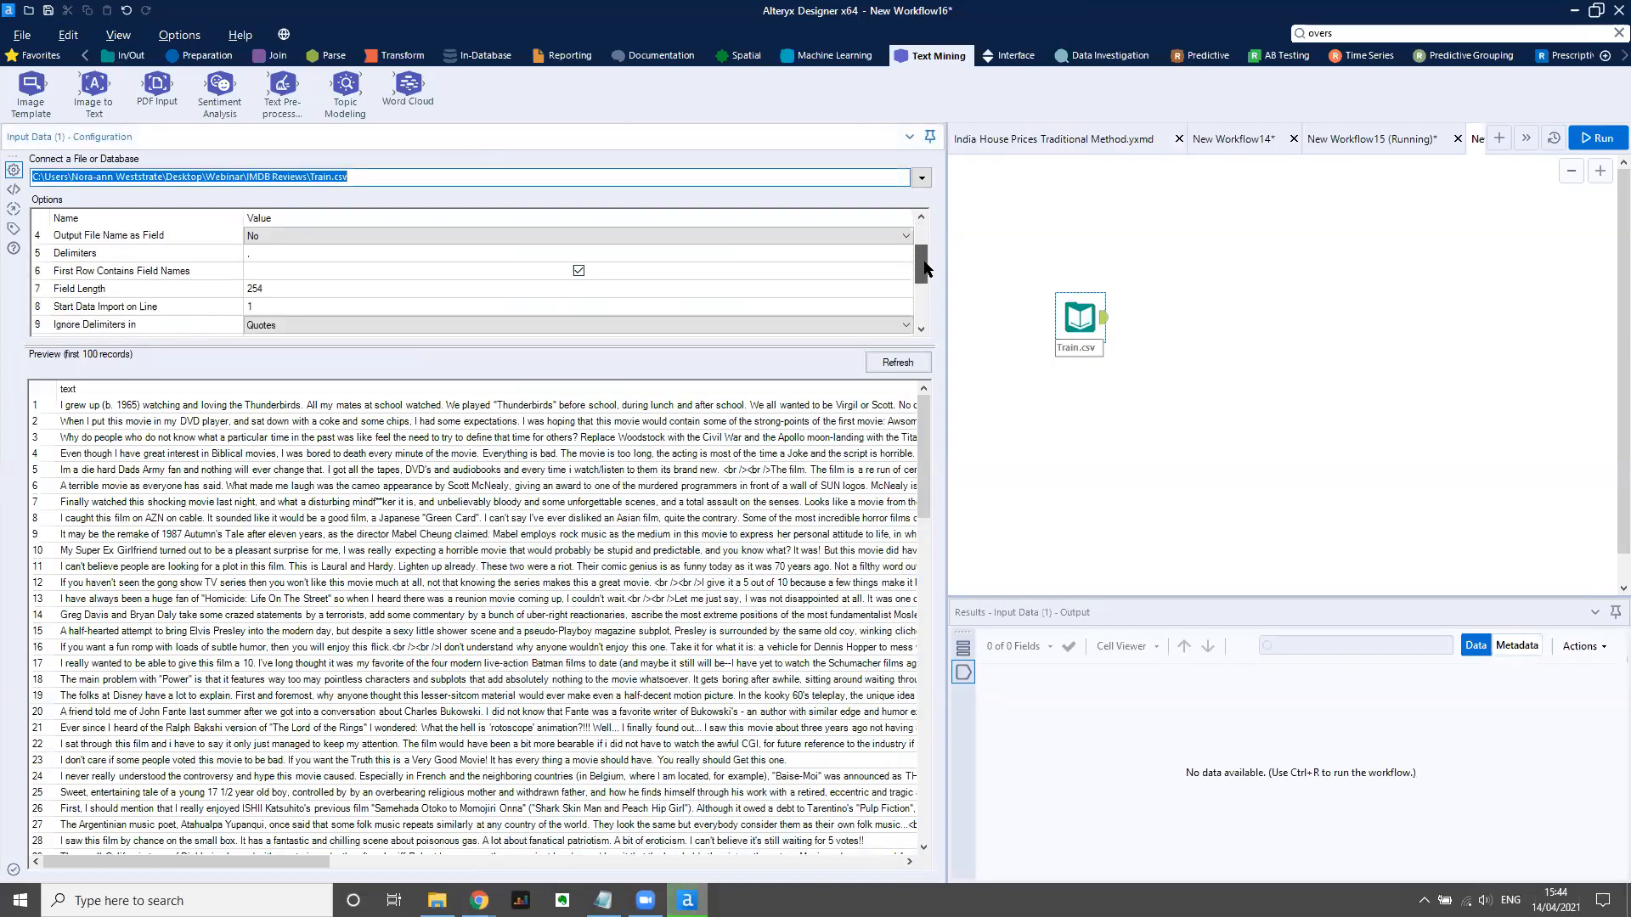
pyautogui.click(260, 293)
pyautogui.write('10')
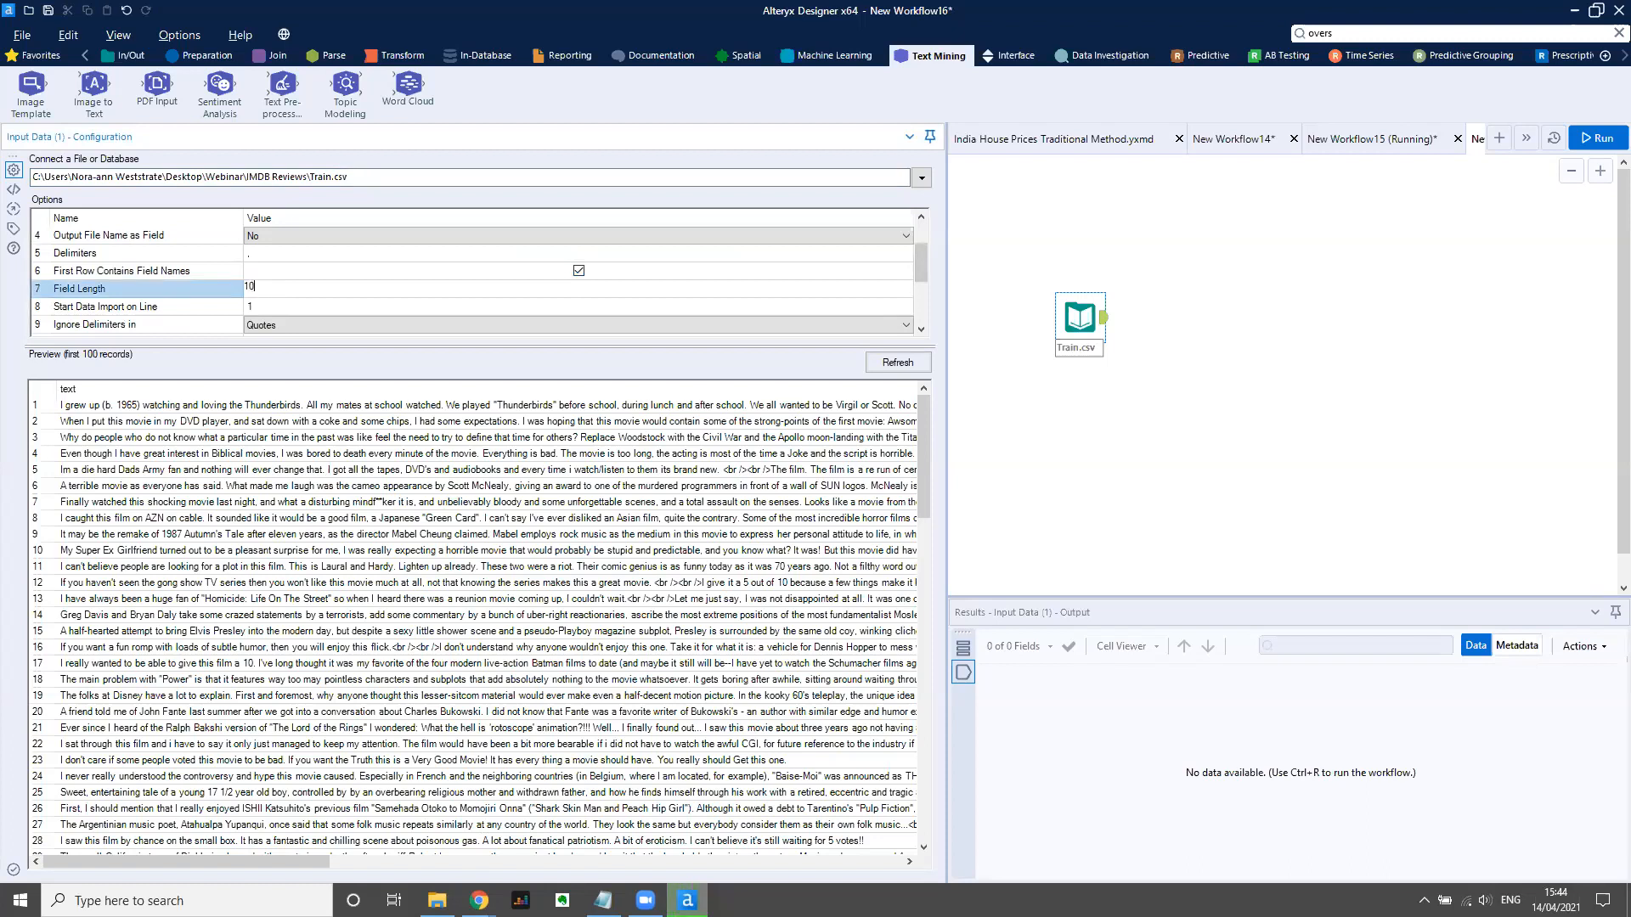
pyautogui.write('00')
pyautogui.moveTo(938, 398); pyautogui.dragTo(669, 385)
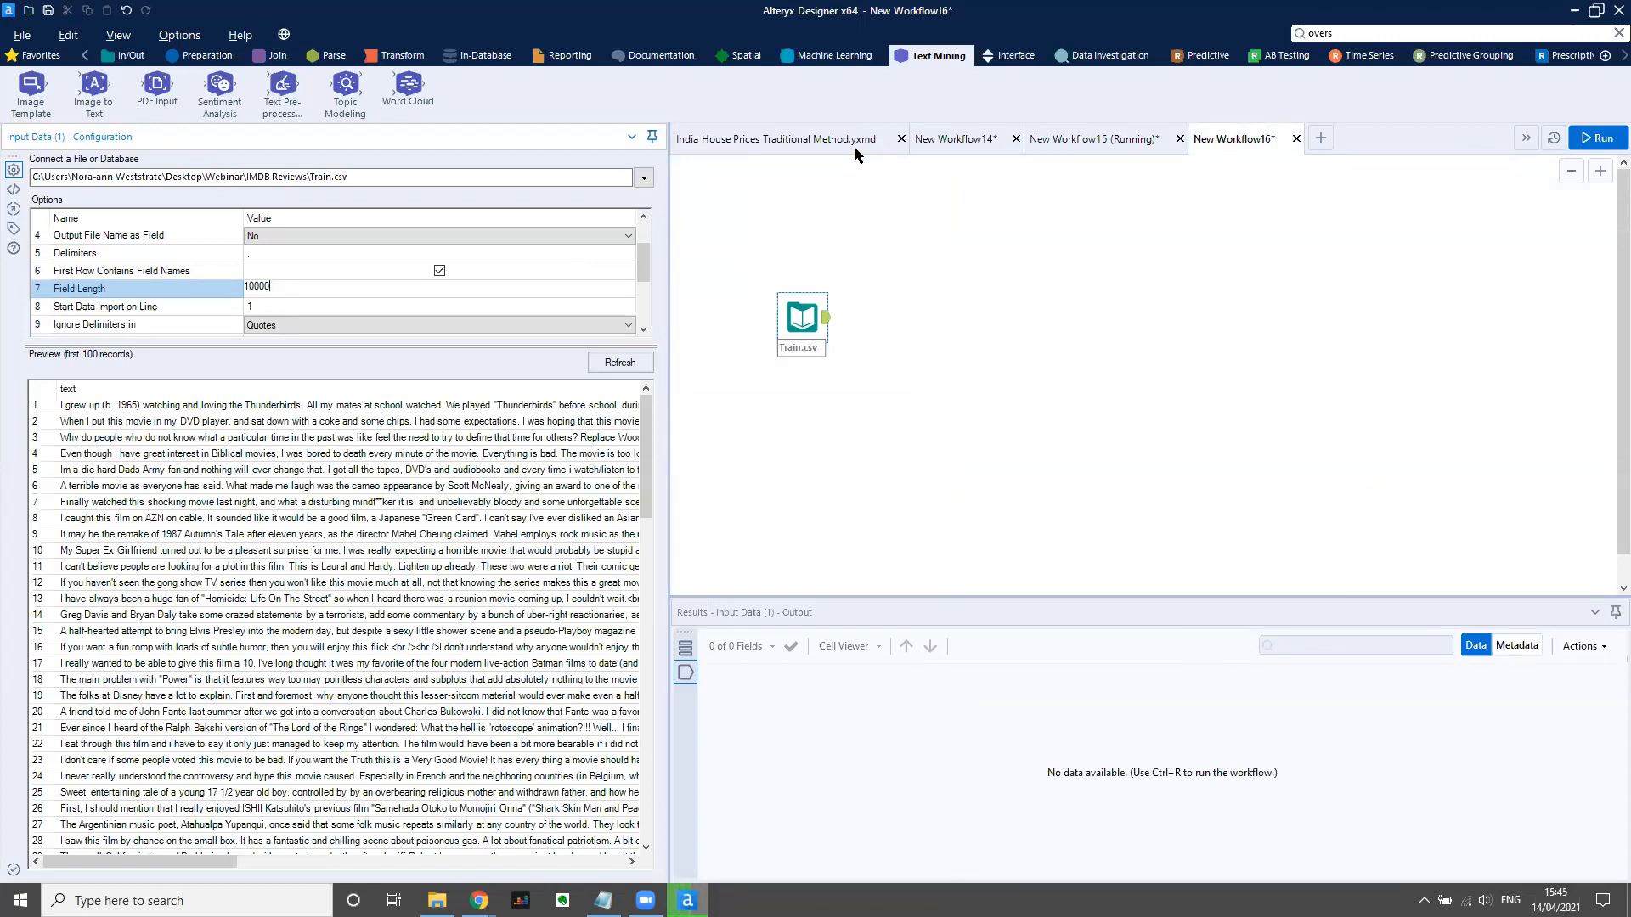
# Add a Sample tool after the Train.csv input and set it to keep the first 1000 rows.
pyautogui.click(210, 57)
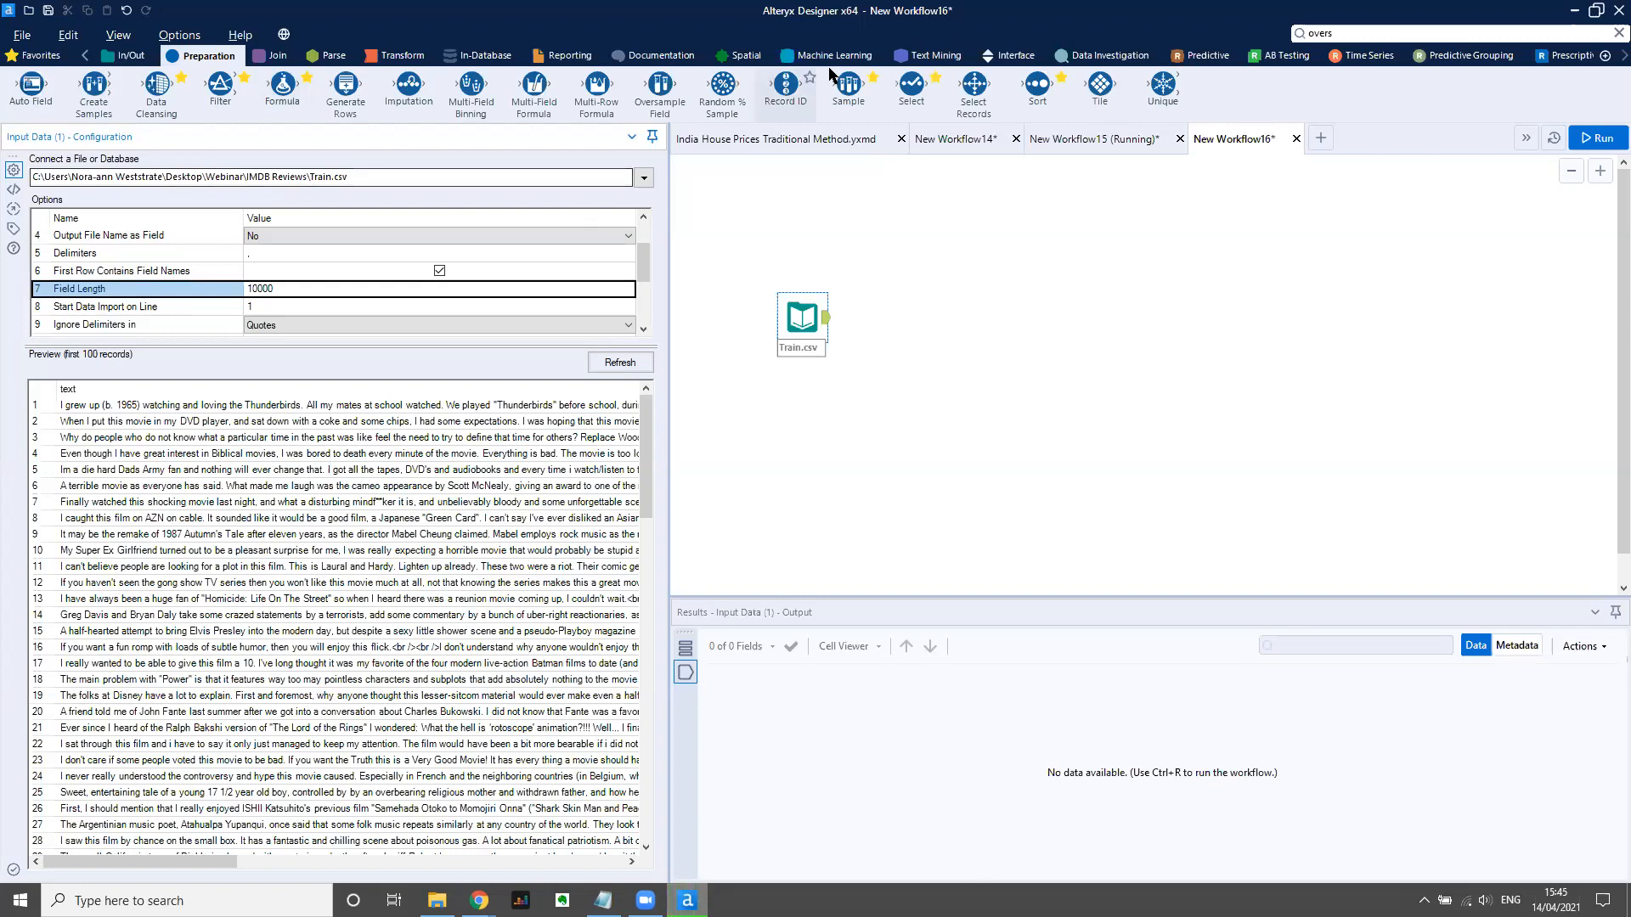
pyautogui.moveTo(849, 86); pyautogui.dragTo(884, 318)
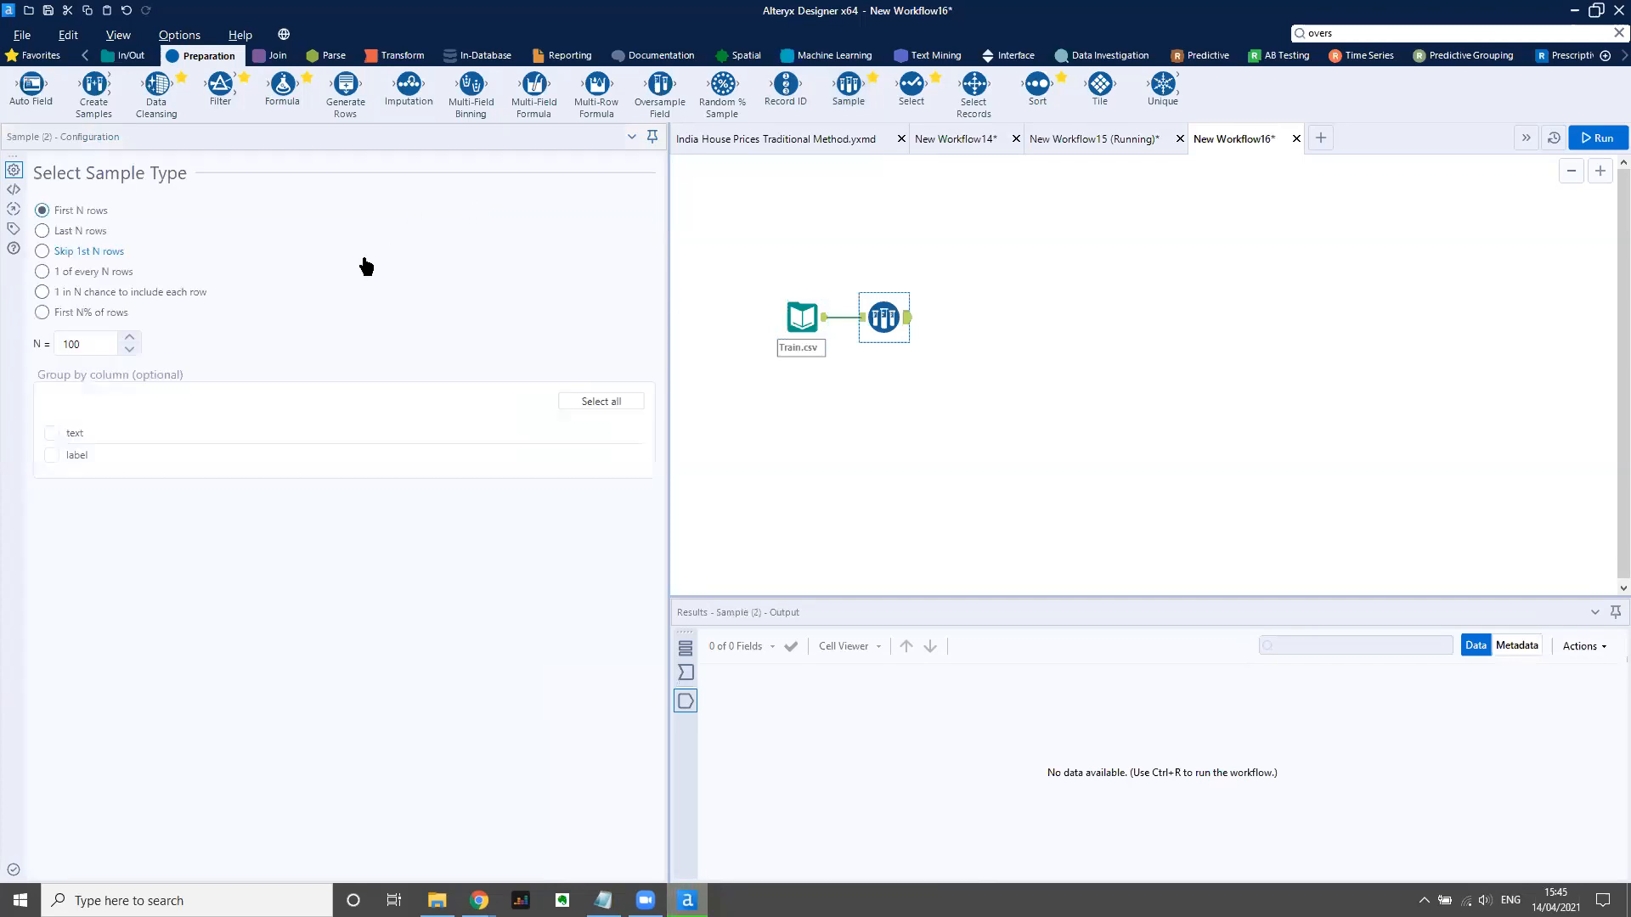
pyautogui.click(85, 345)
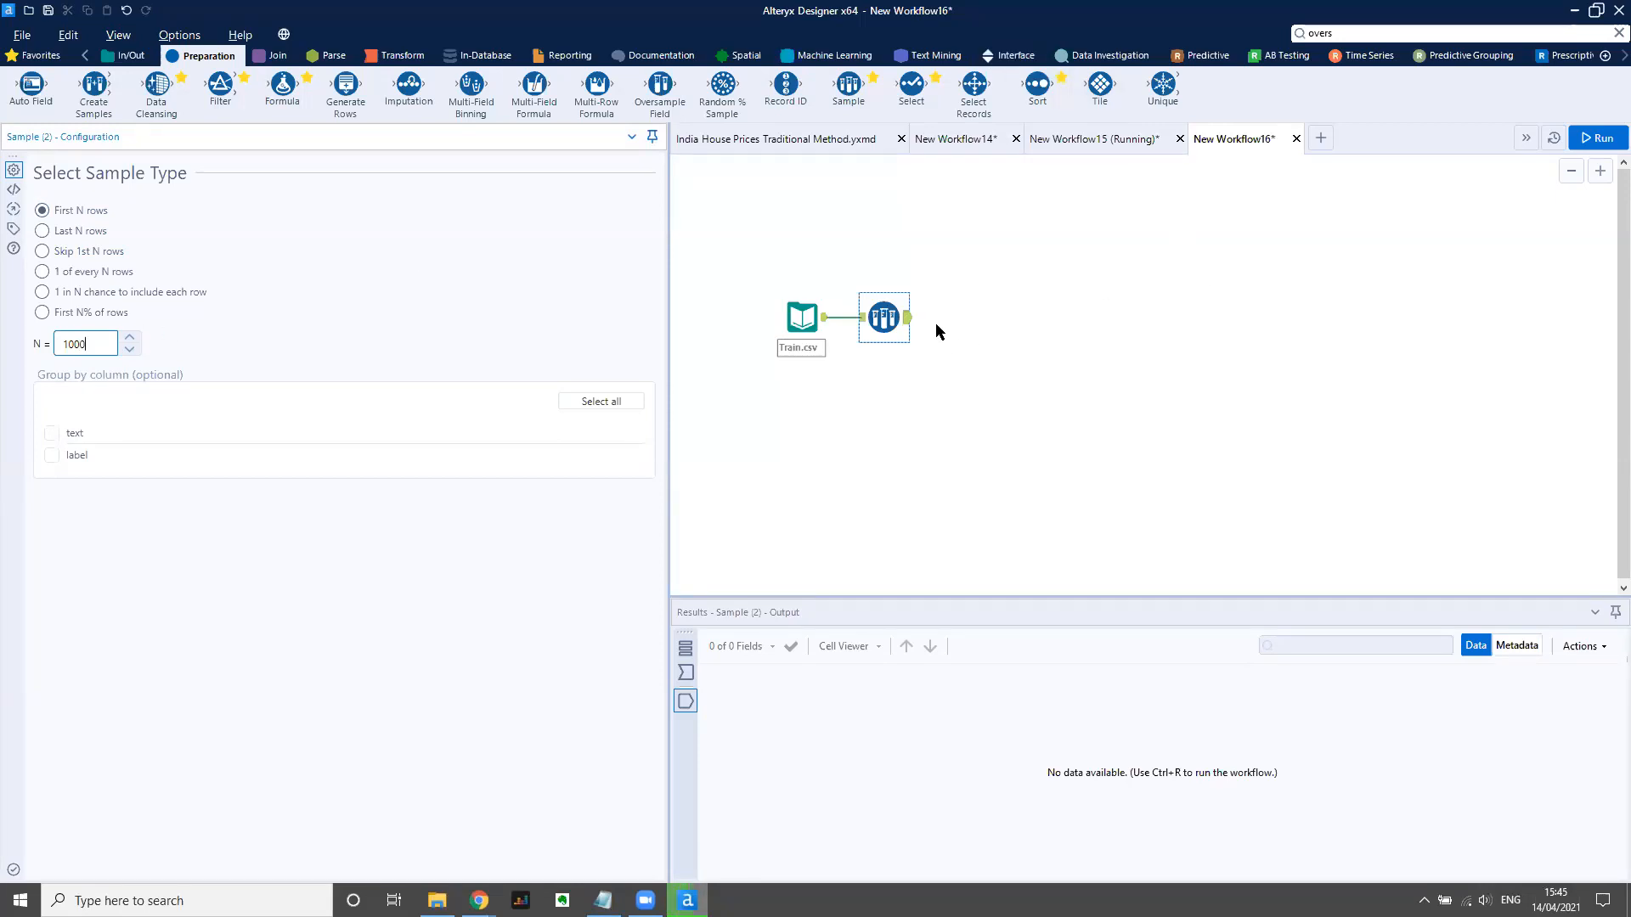
# Add a Sentiment Analysis tool after the Sample tool, set its text field to text and enable Output Categorical Sentiment.
pyautogui.click(932, 55)
pyautogui.moveTo(219, 85); pyautogui.dragTo(981, 318)
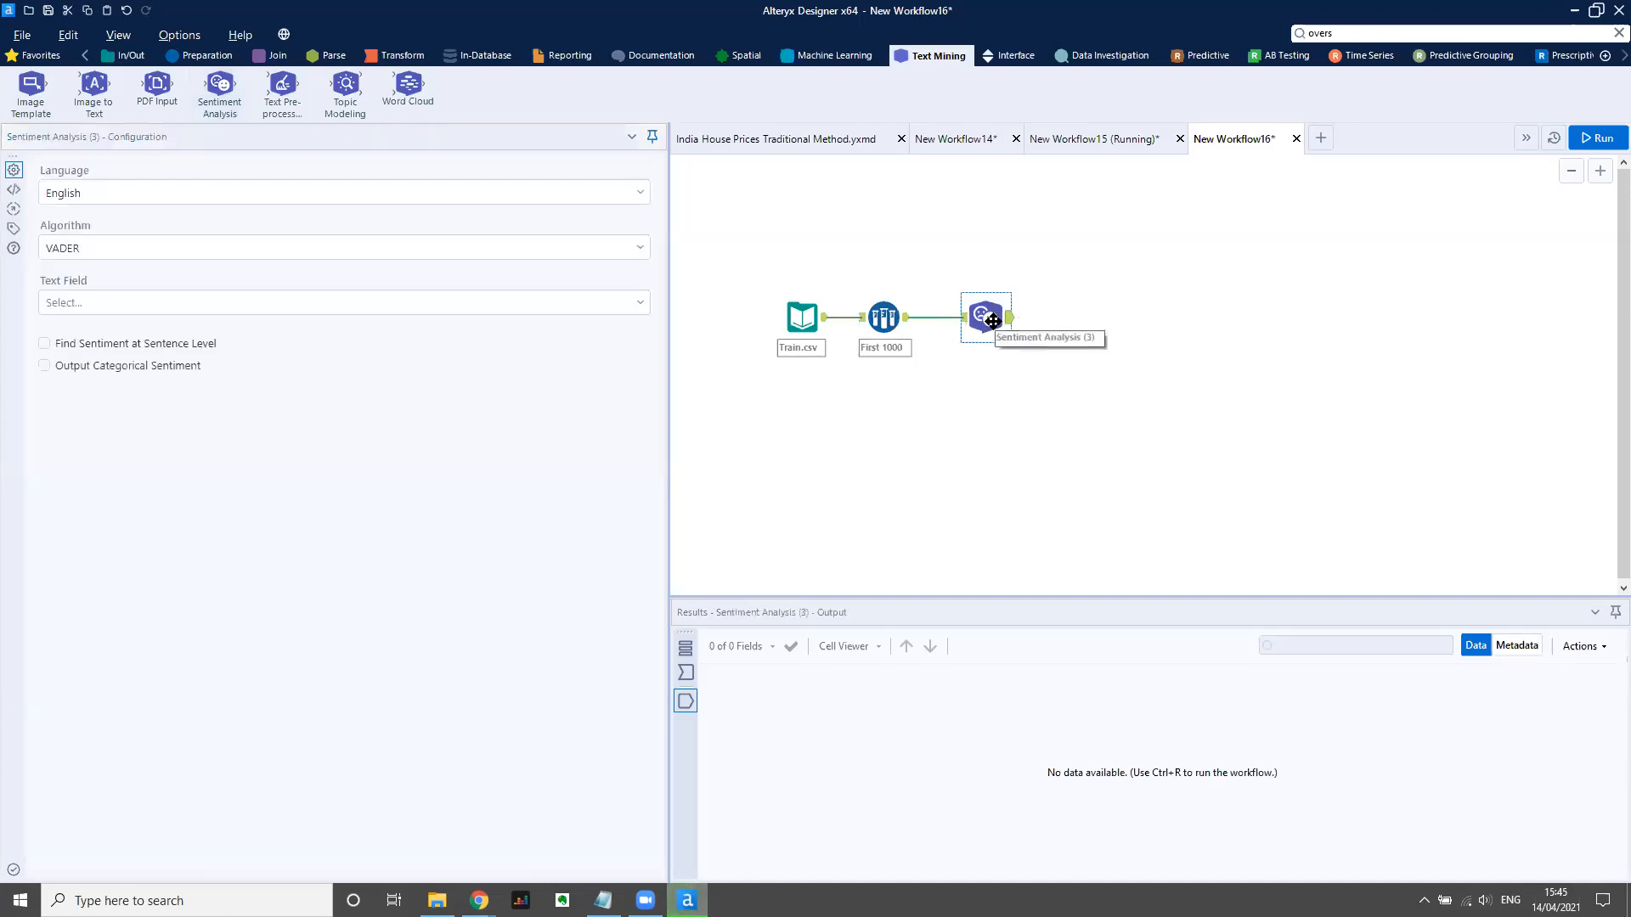
pyautogui.moveTo(991, 318); pyautogui.dragTo(981, 318)
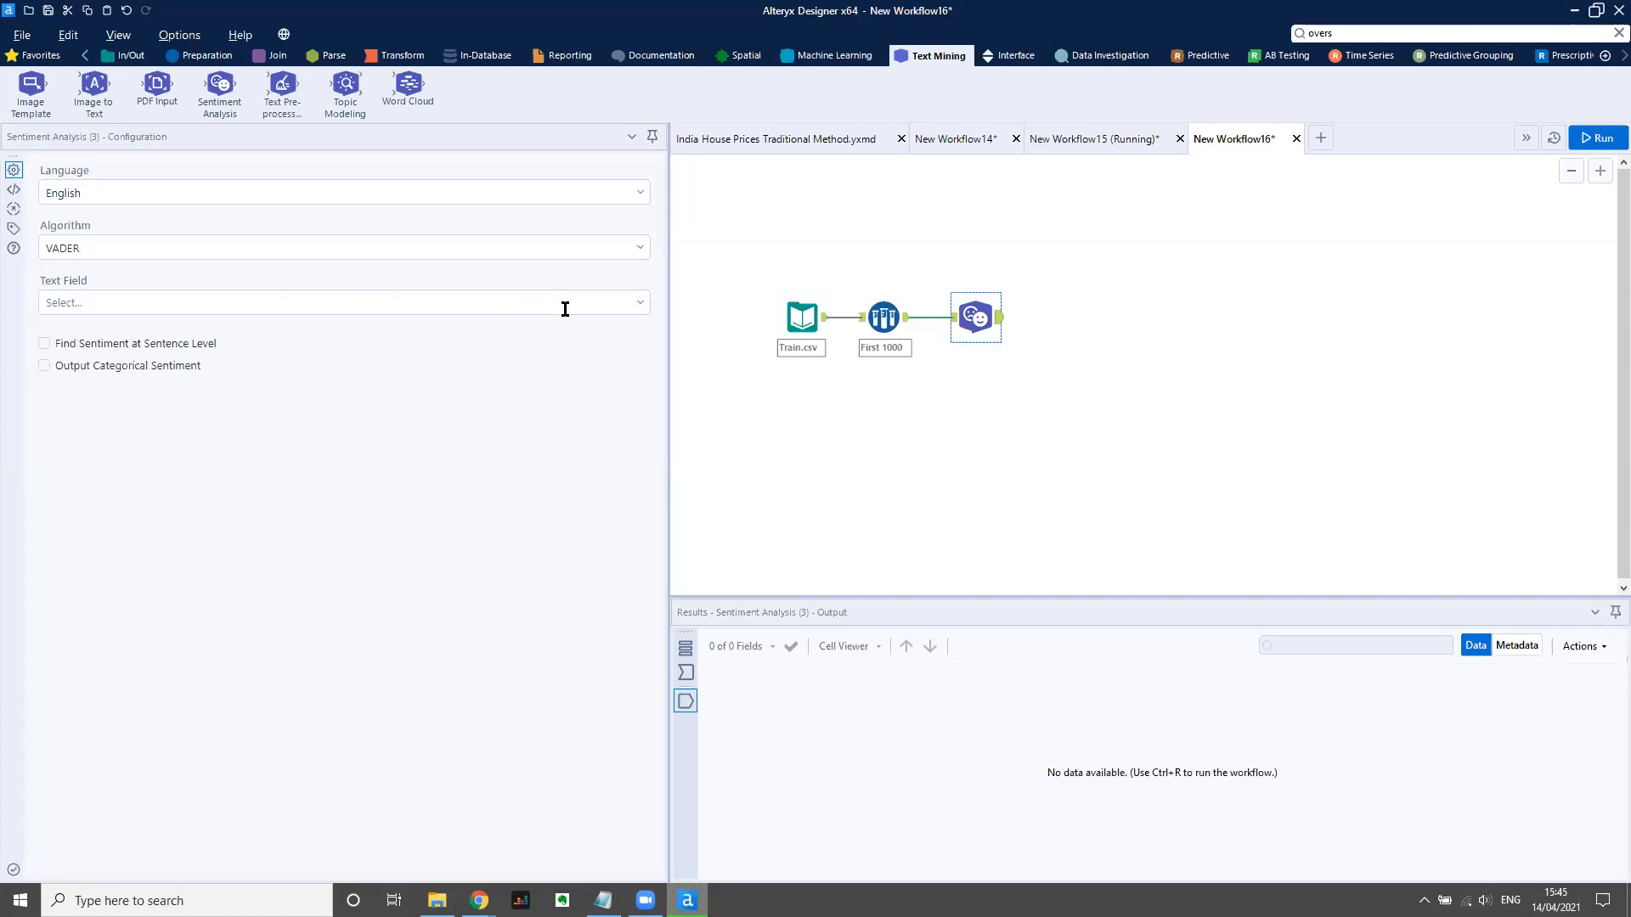
pyautogui.click(642, 307)
pyautogui.click(641, 307)
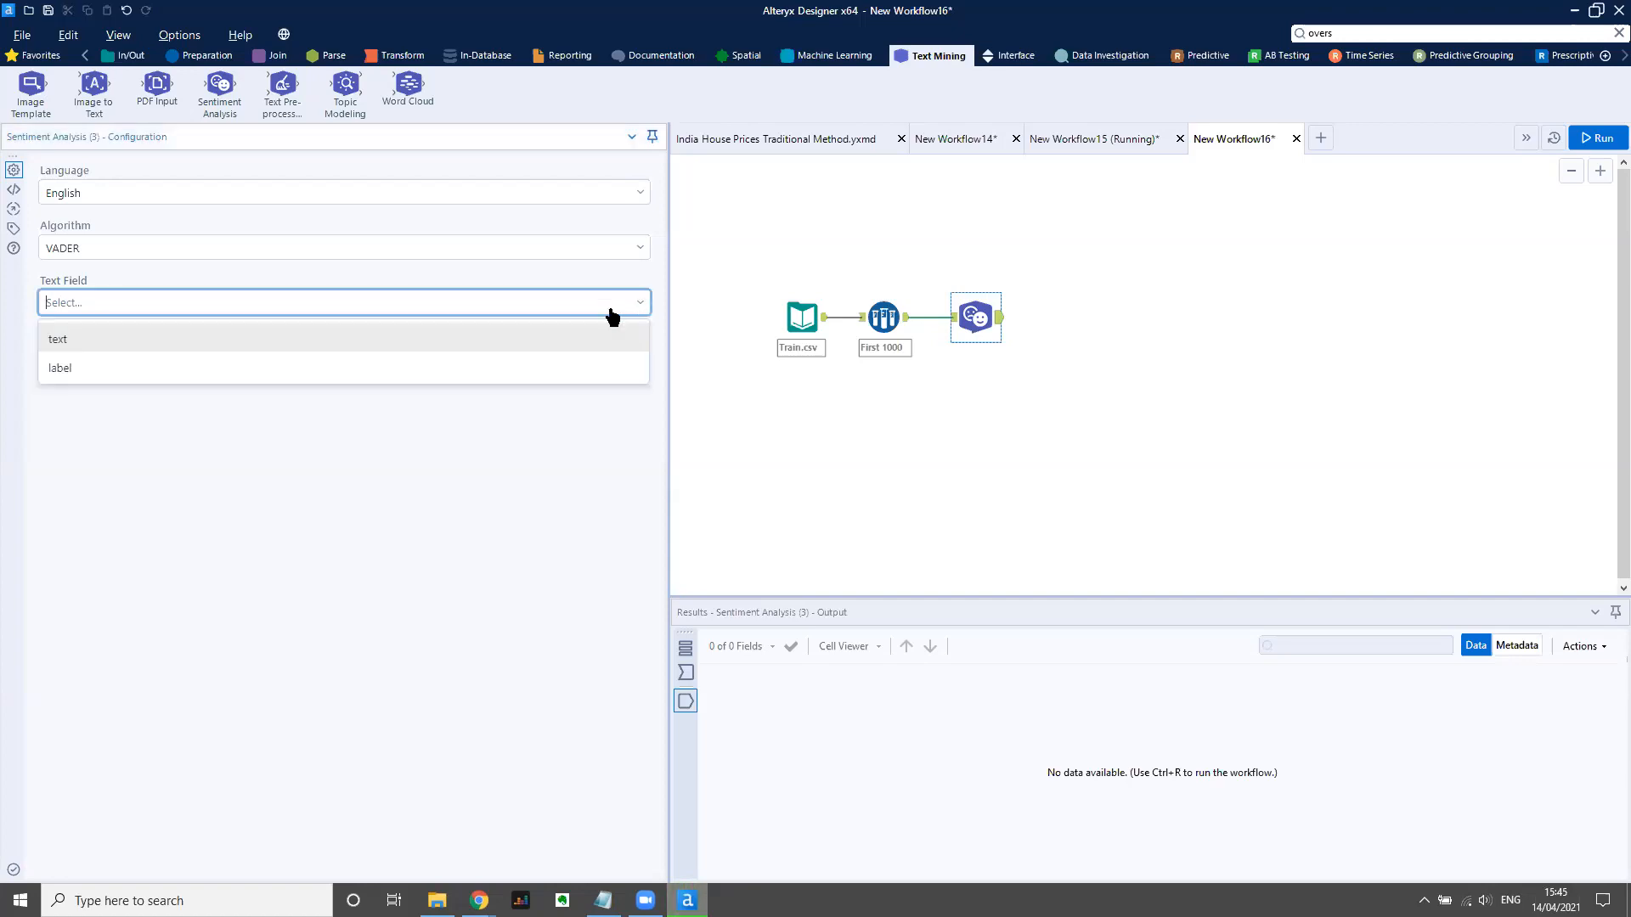
pyautogui.click(222, 342)
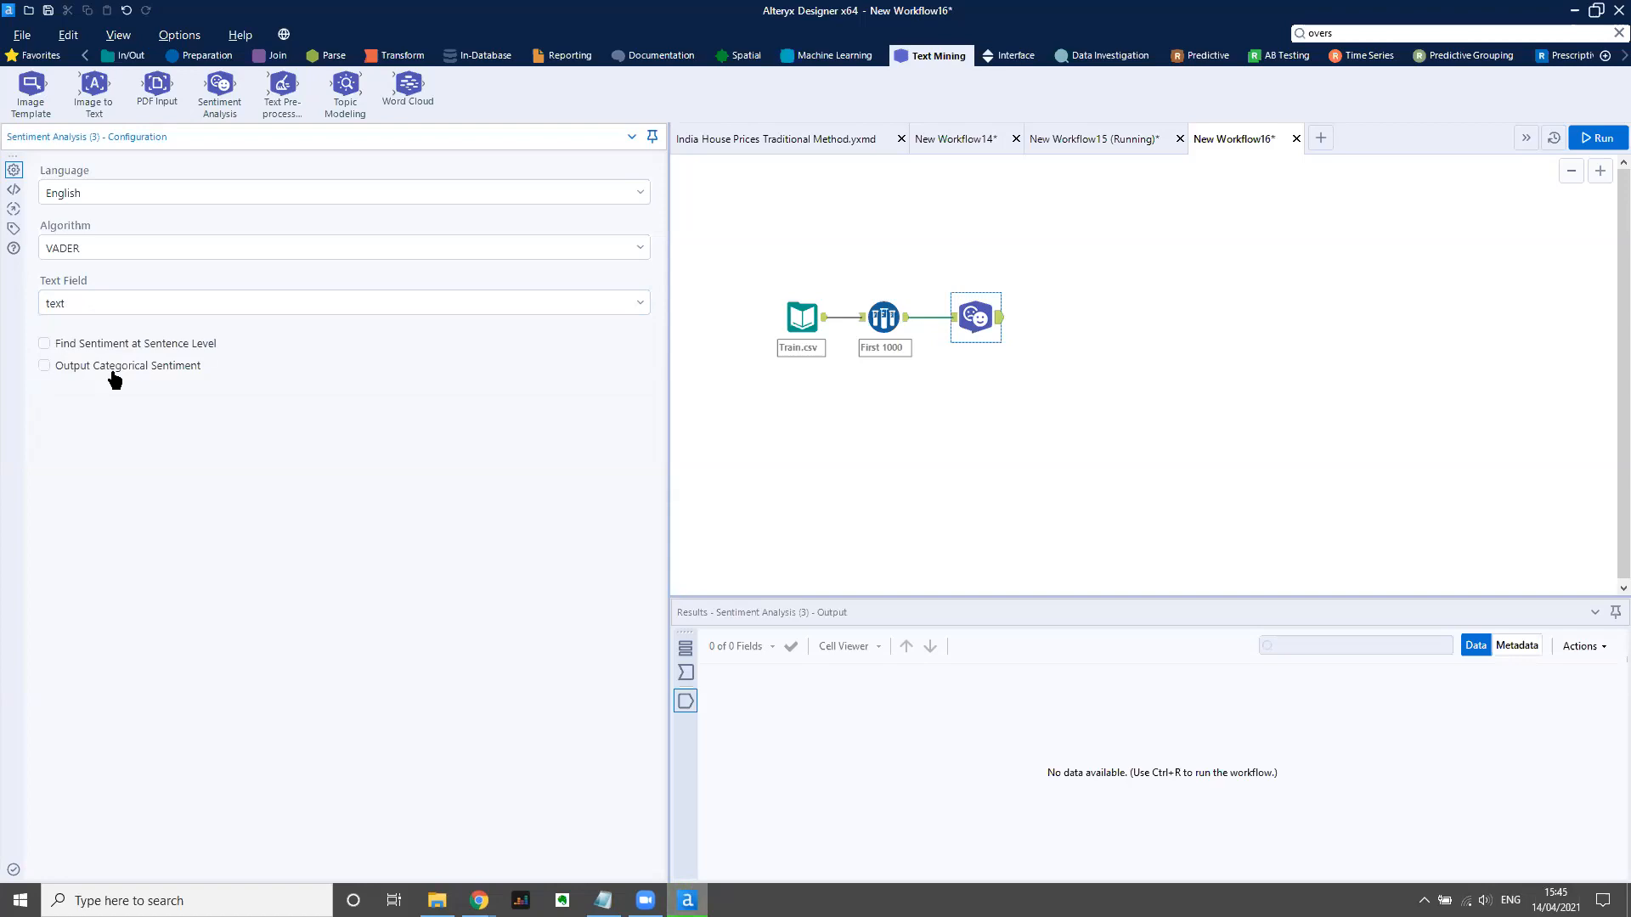
pyautogui.click(44, 367)
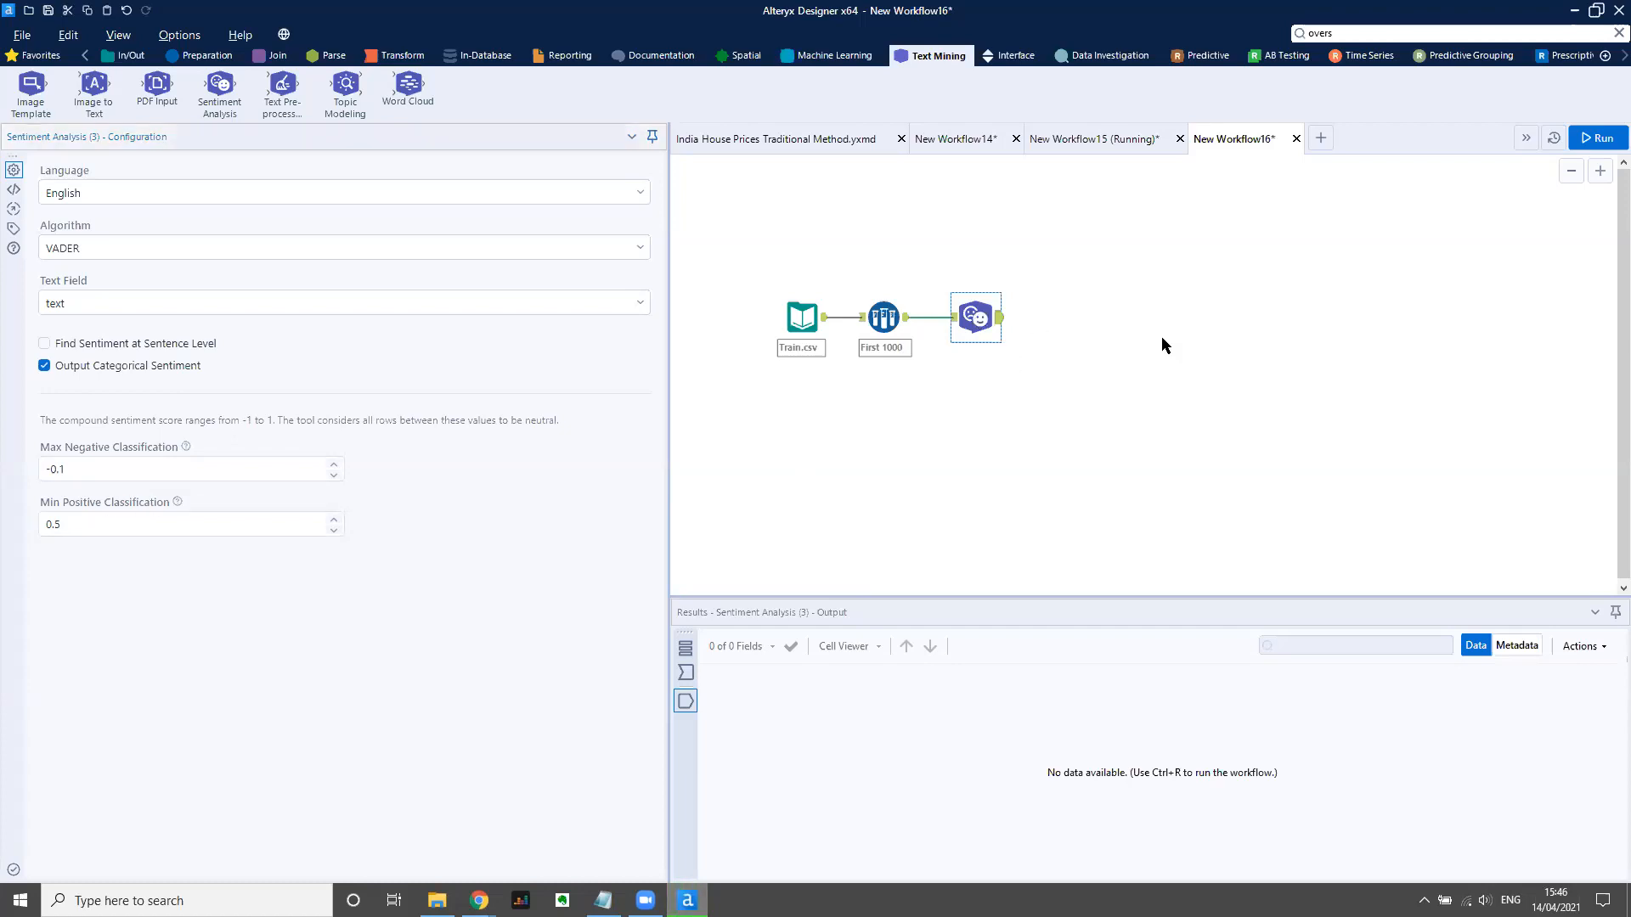
# Add a Browse tool after the Sentiment Analysis tool and review the text and label columns in the Train.csv input preview.
pyautogui.hotkey('ctrl', 'shift', 'b')
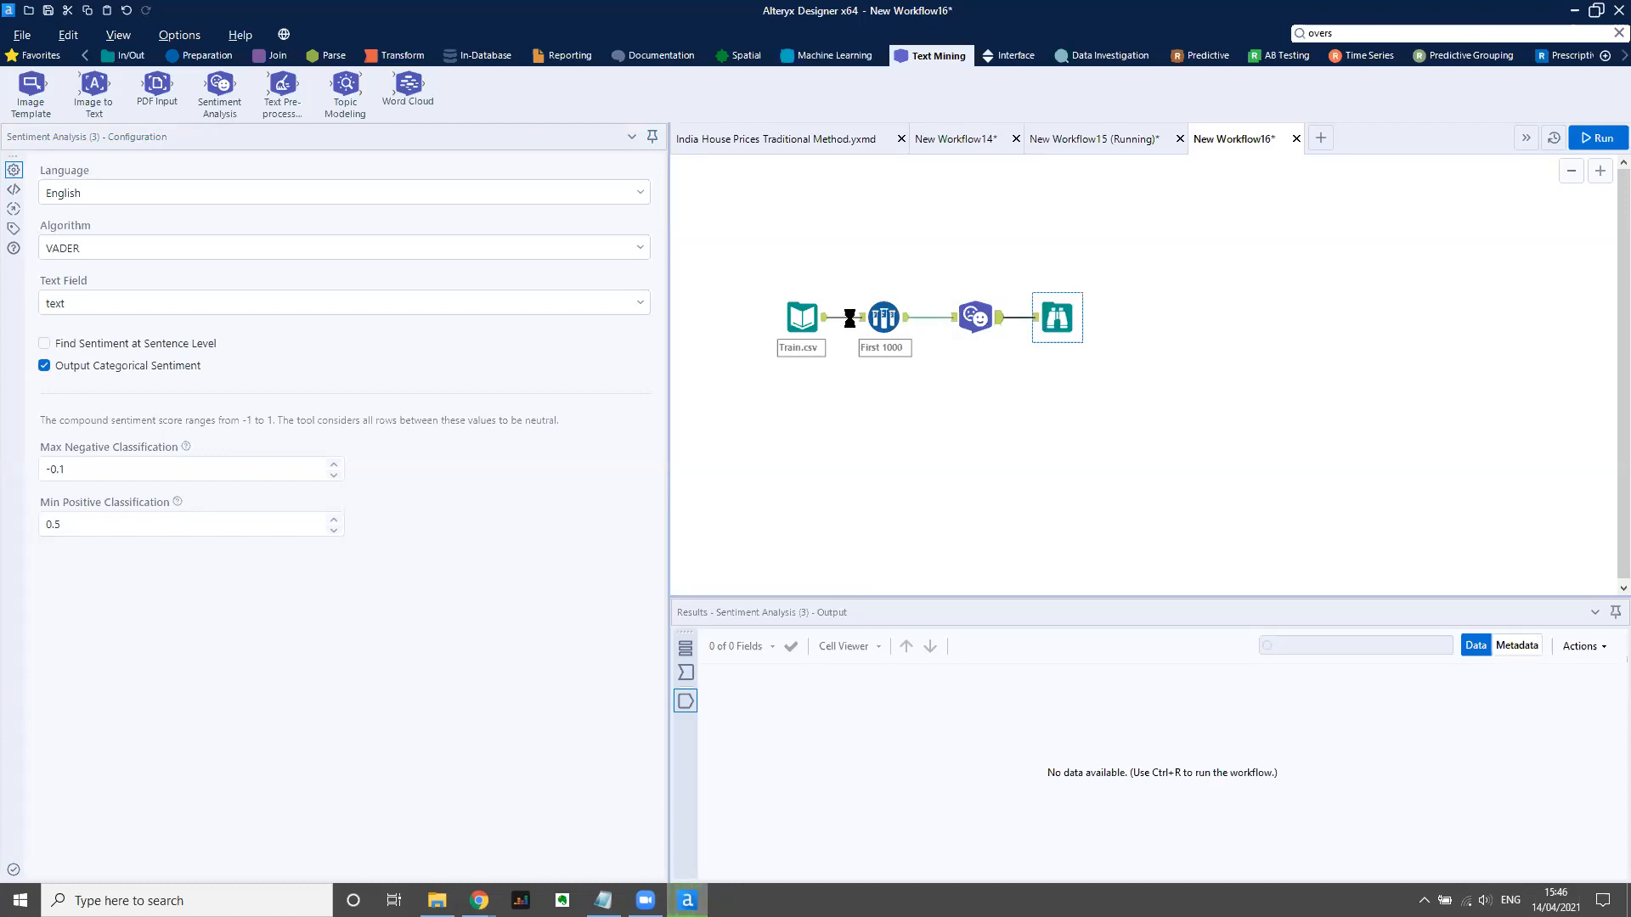
pyautogui.click(817, 321)
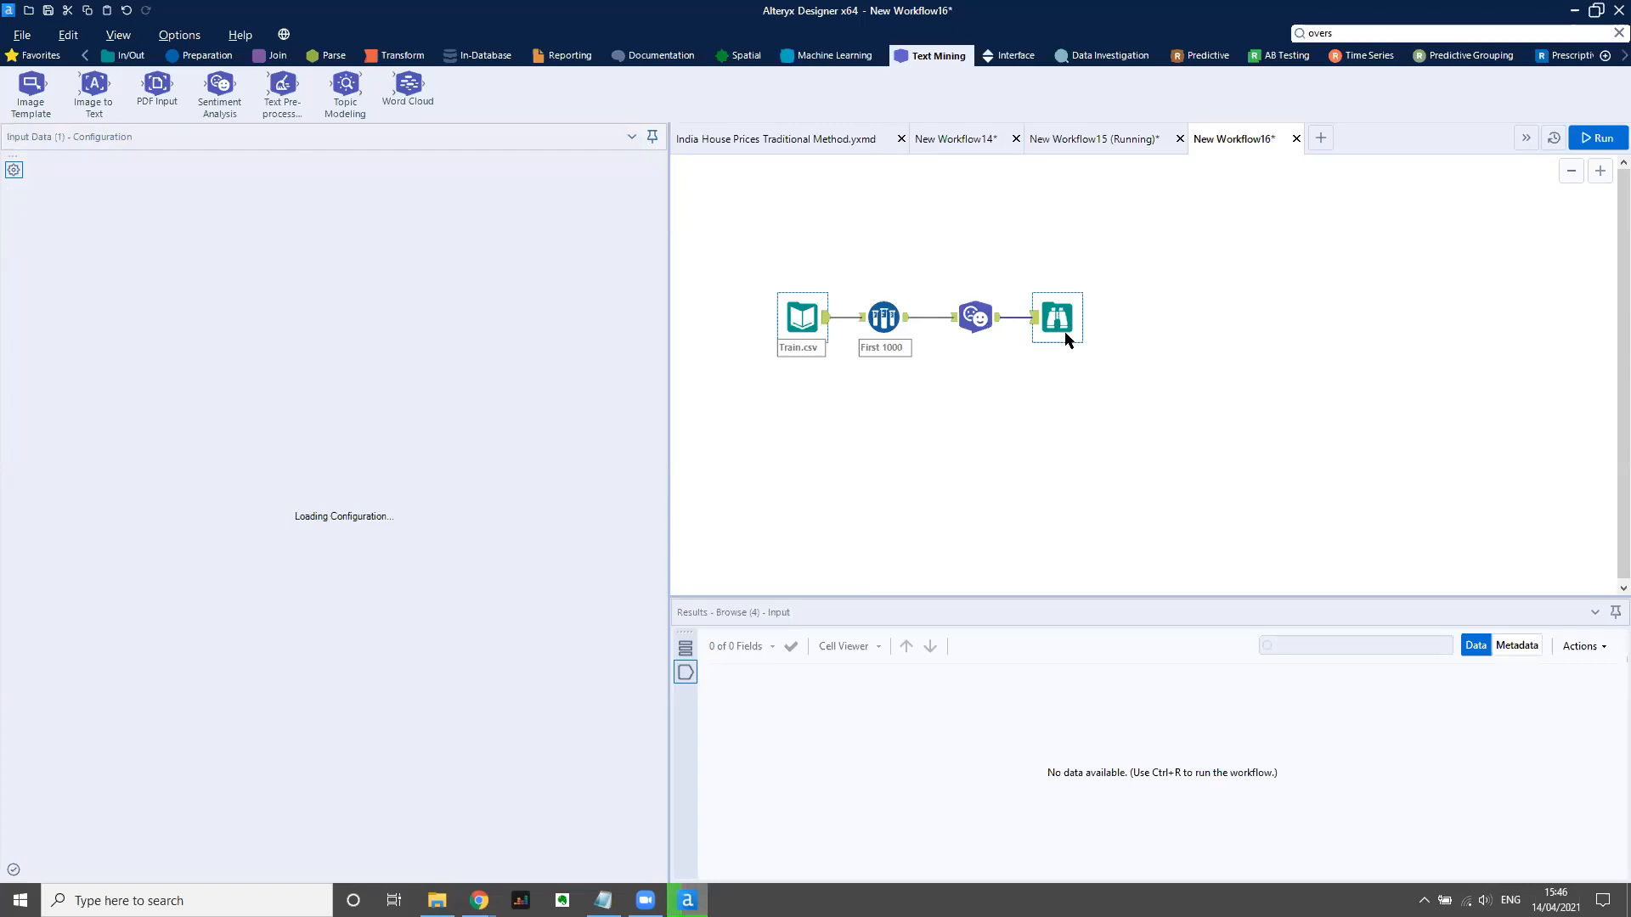
pyautogui.moveTo(669, 522); pyautogui.dragTo(1304, 486)
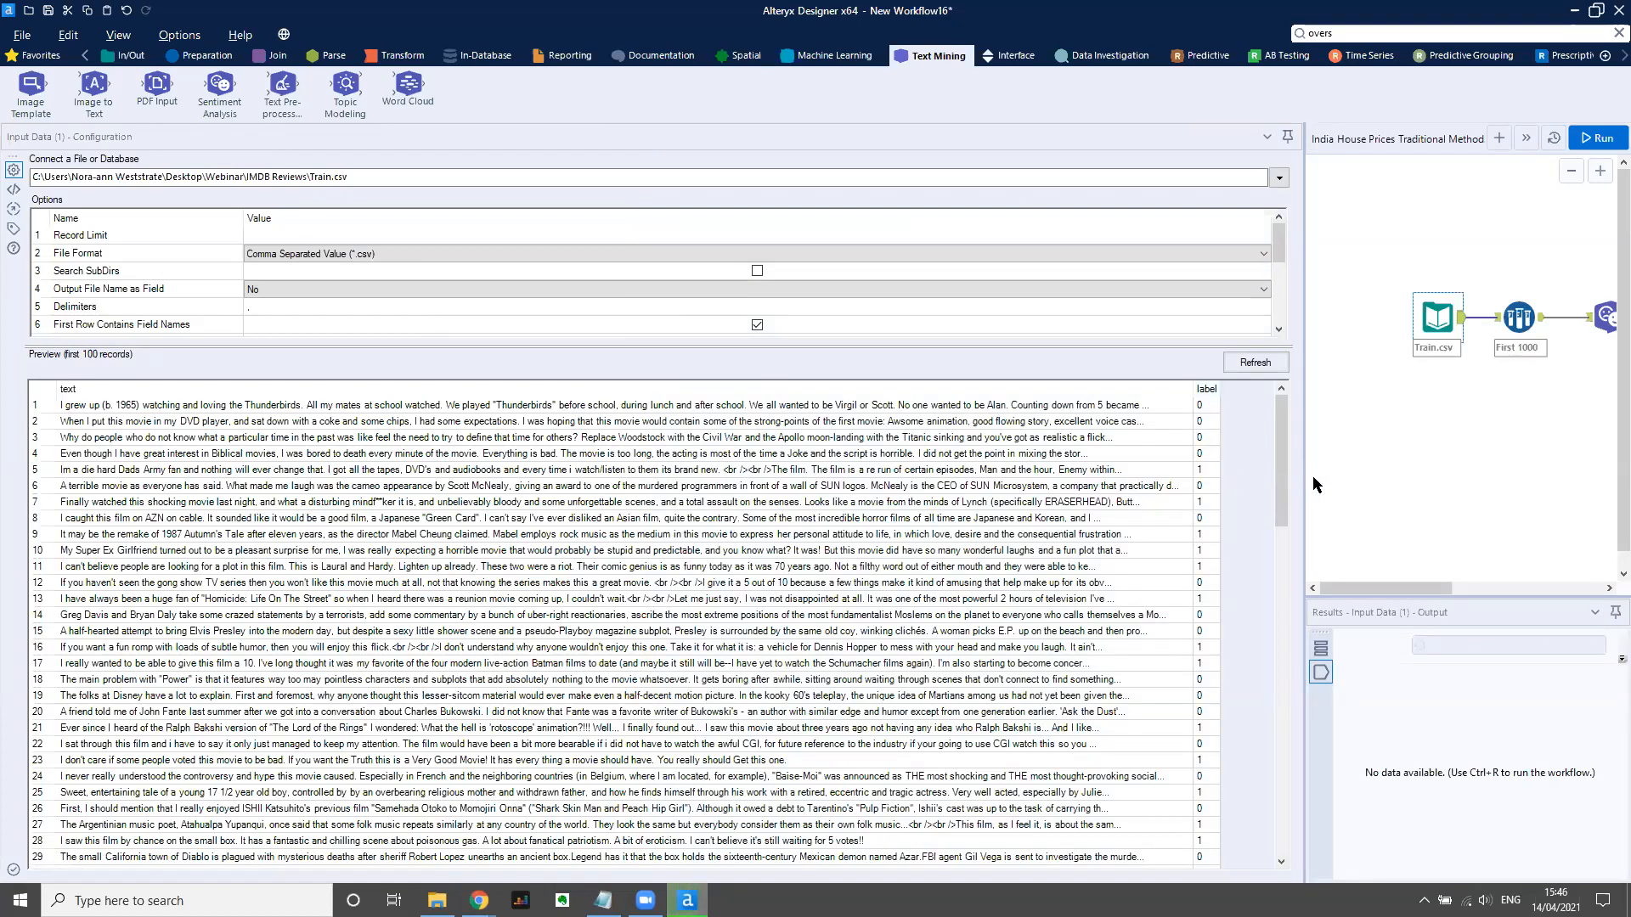
pyautogui.moveTo(1304, 485); pyautogui.dragTo(1035, 490)
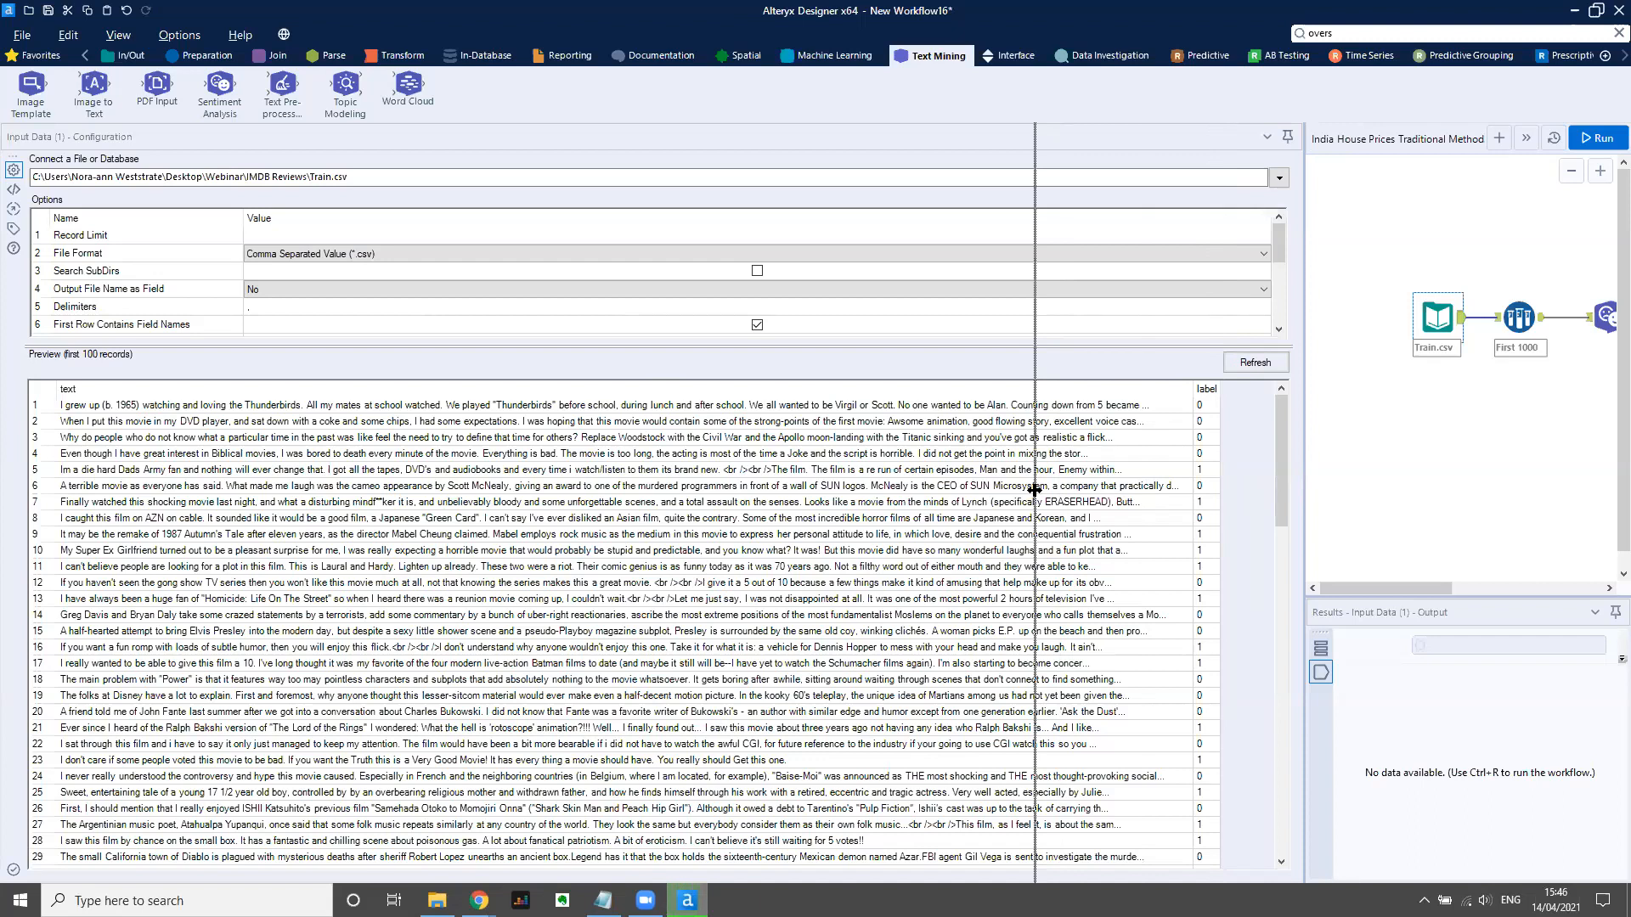
pyautogui.moveTo(1035, 490); pyautogui.dragTo(1036, 492)
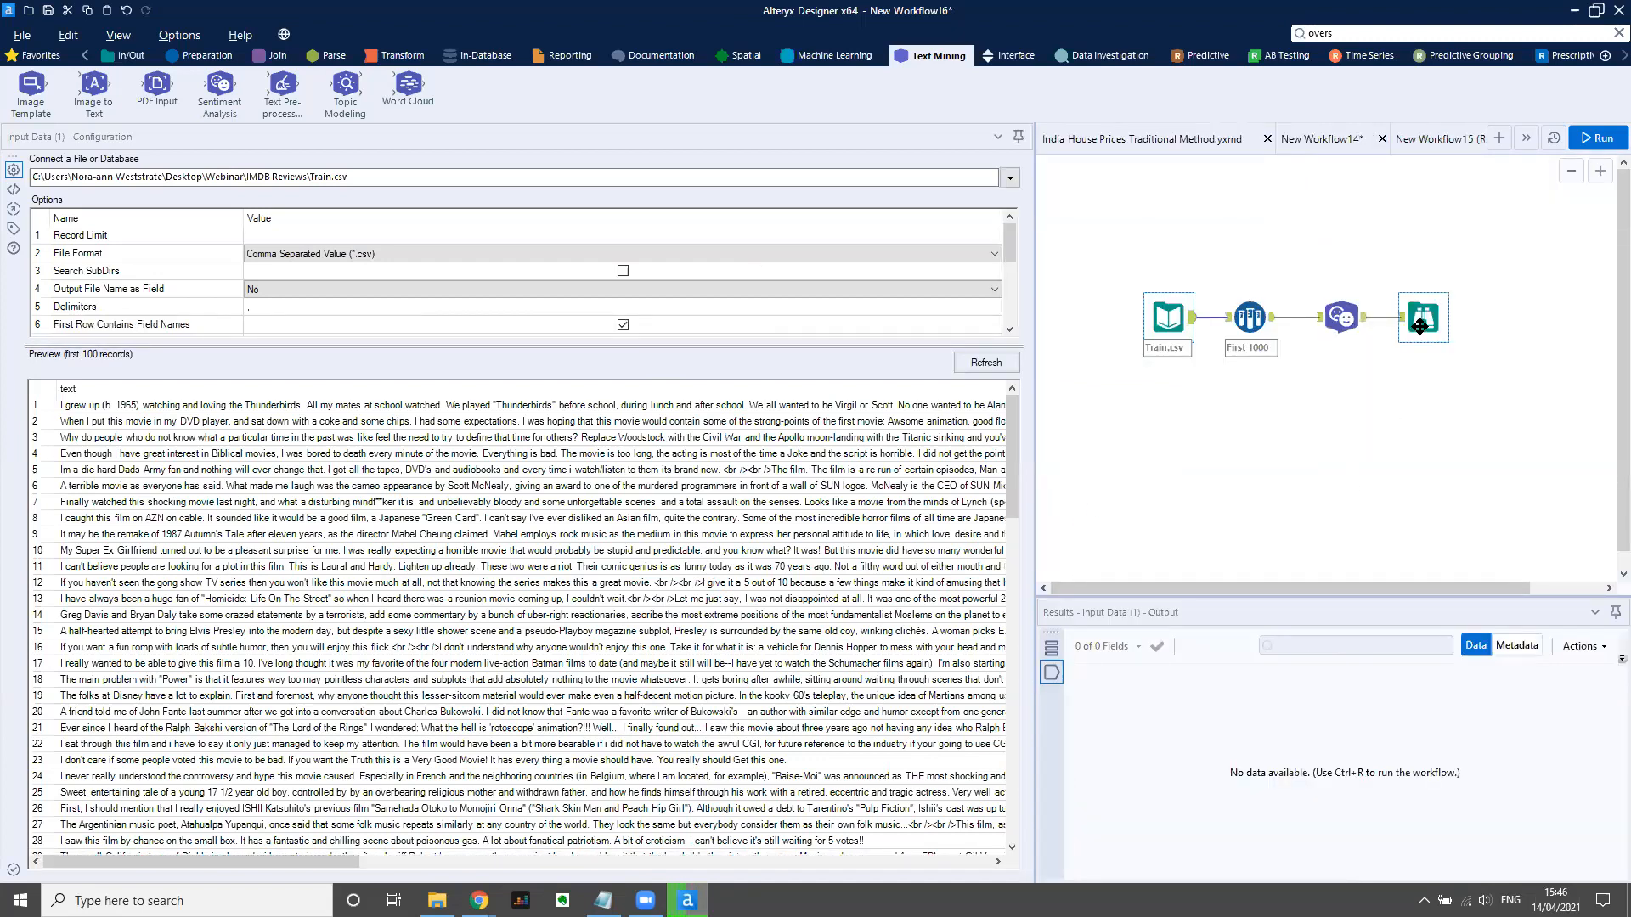
# Run the workflow and open the Browse tool's output in a narrower configuration pane and a taller results pane.
pyautogui.hotkey('ctrl', 'r')
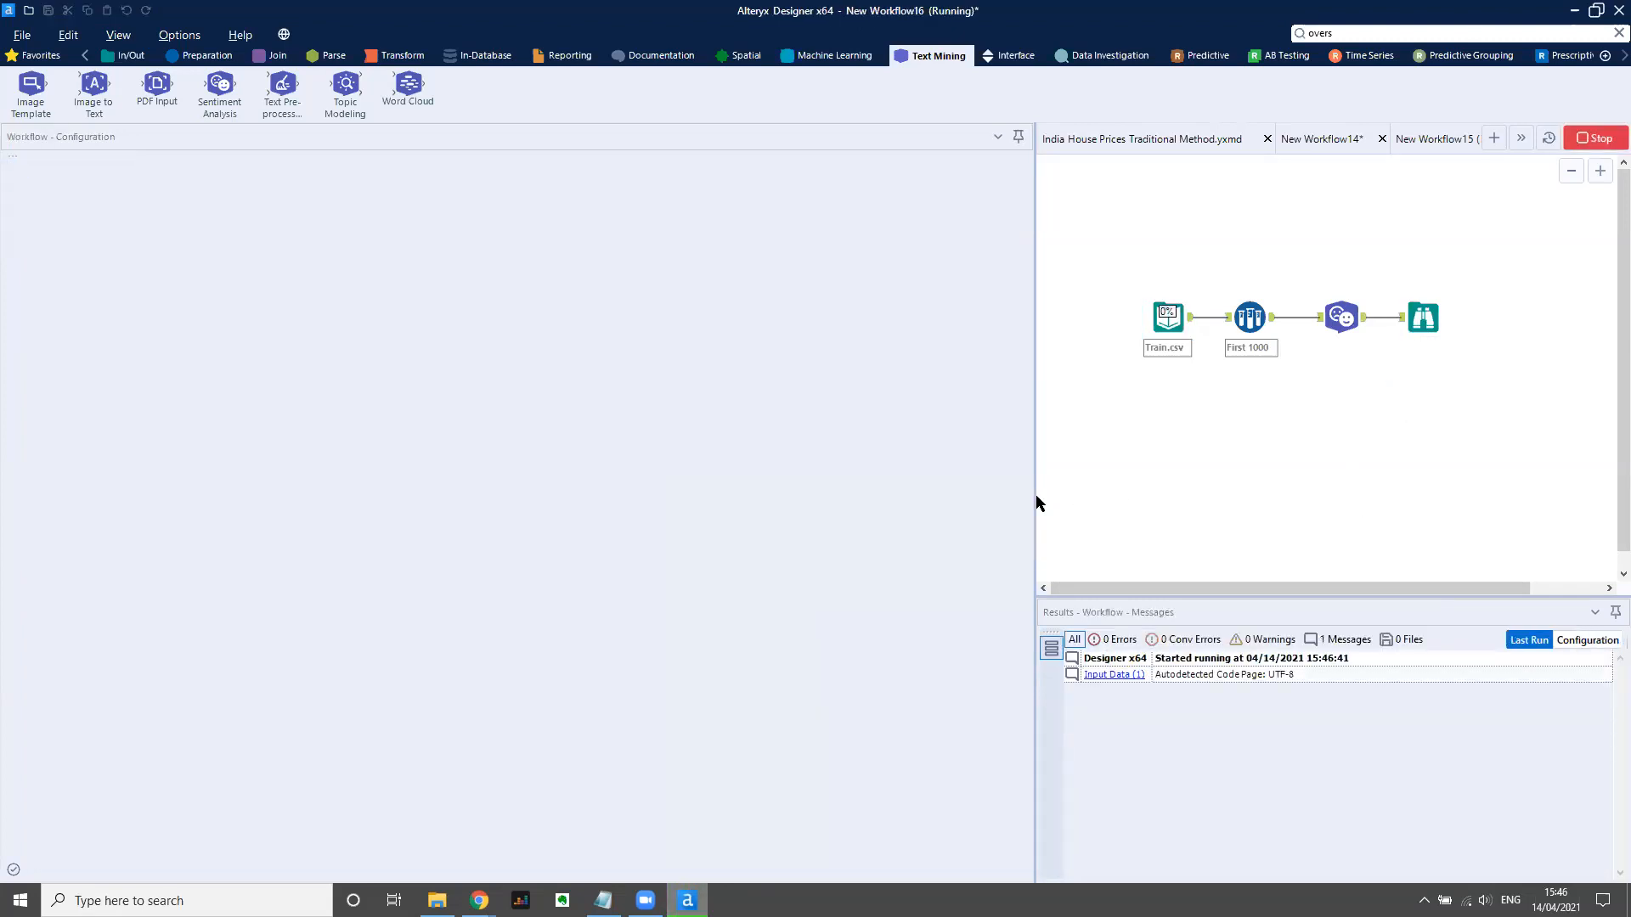
pyautogui.moveTo(1032, 489); pyautogui.dragTo(457, 438)
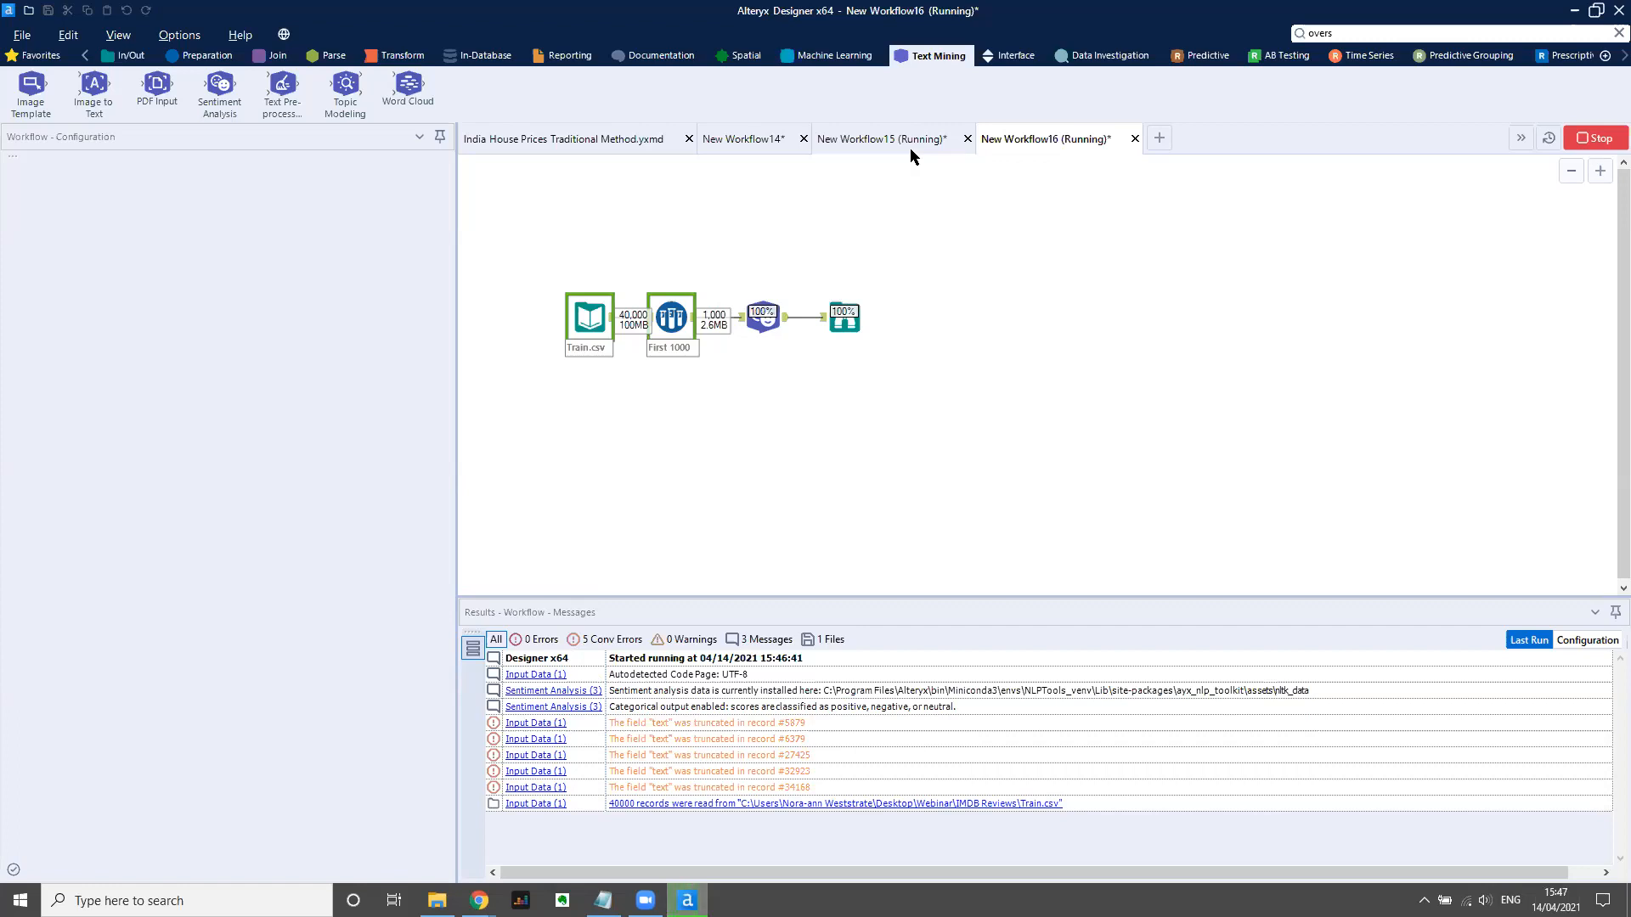
pyautogui.click(1268, 467)
pyautogui.click(850, 323)
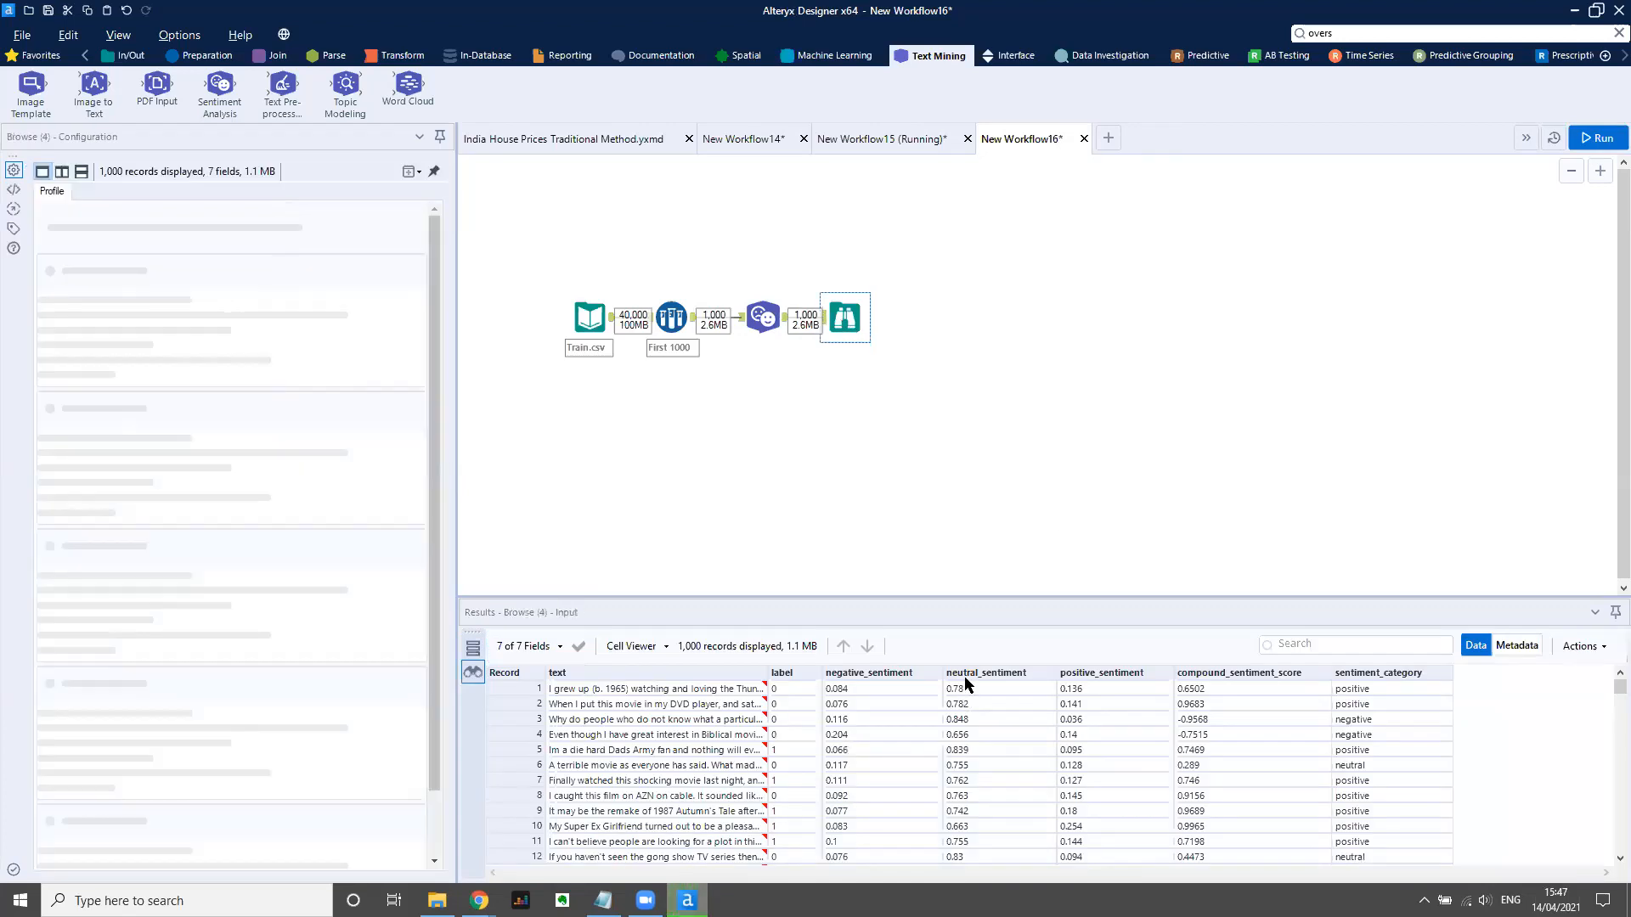
pyautogui.moveTo(971, 598); pyautogui.dragTo(957, 459)
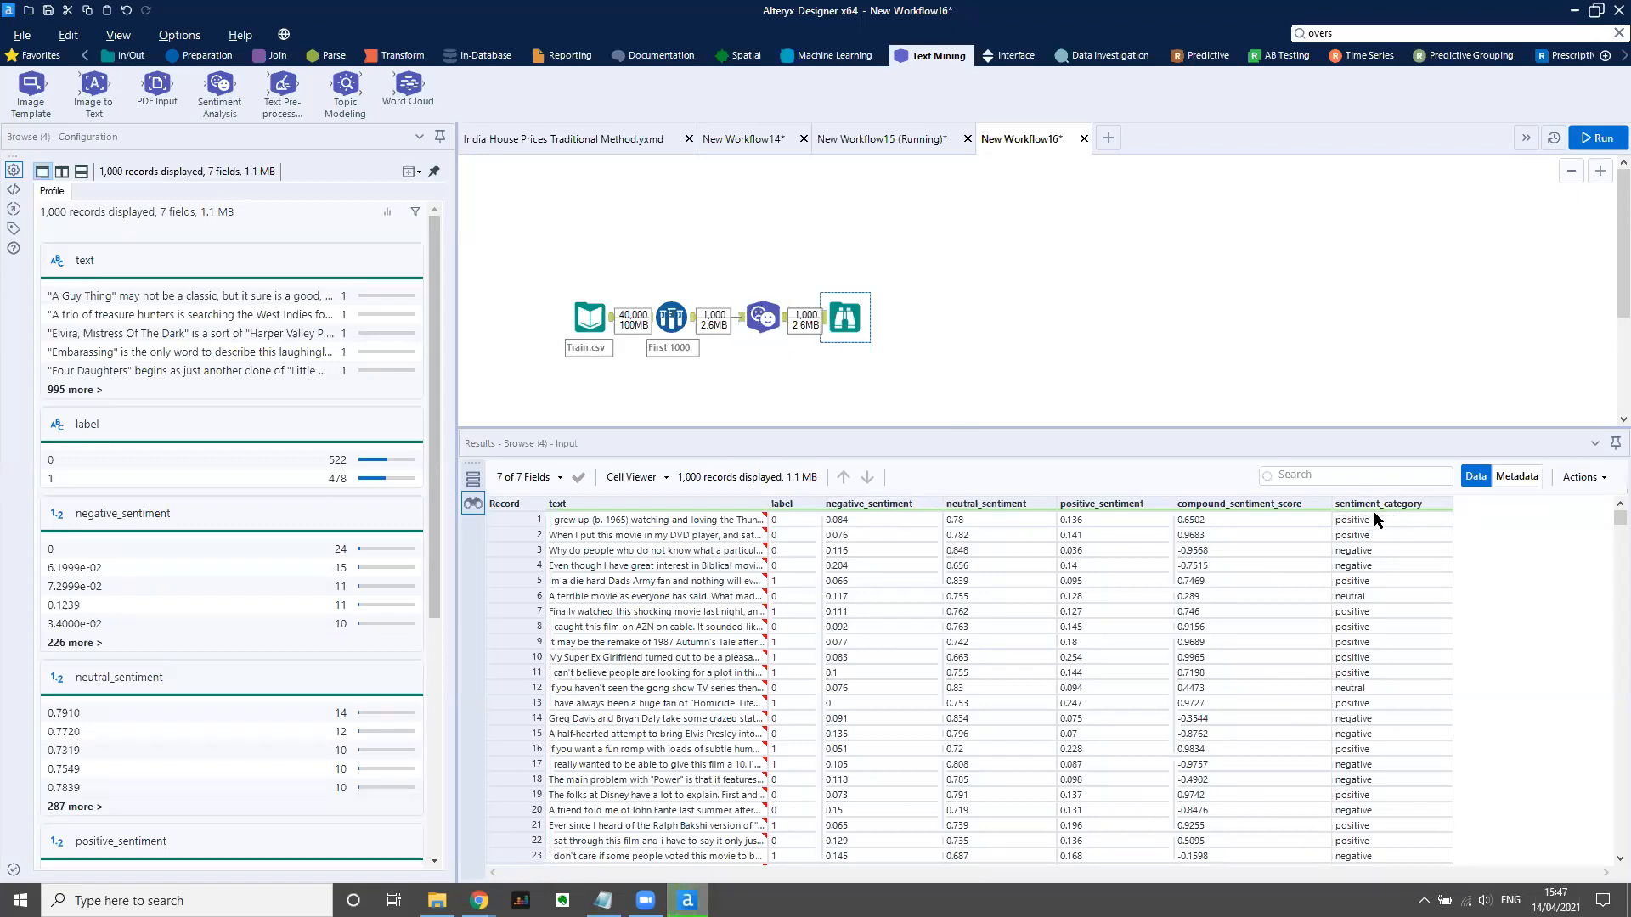
# Check the Sentiment Analysis settings and examine the reviews' labels, sentiment scores and sentiment categories in the Browse results.
pyautogui.click(762, 328)
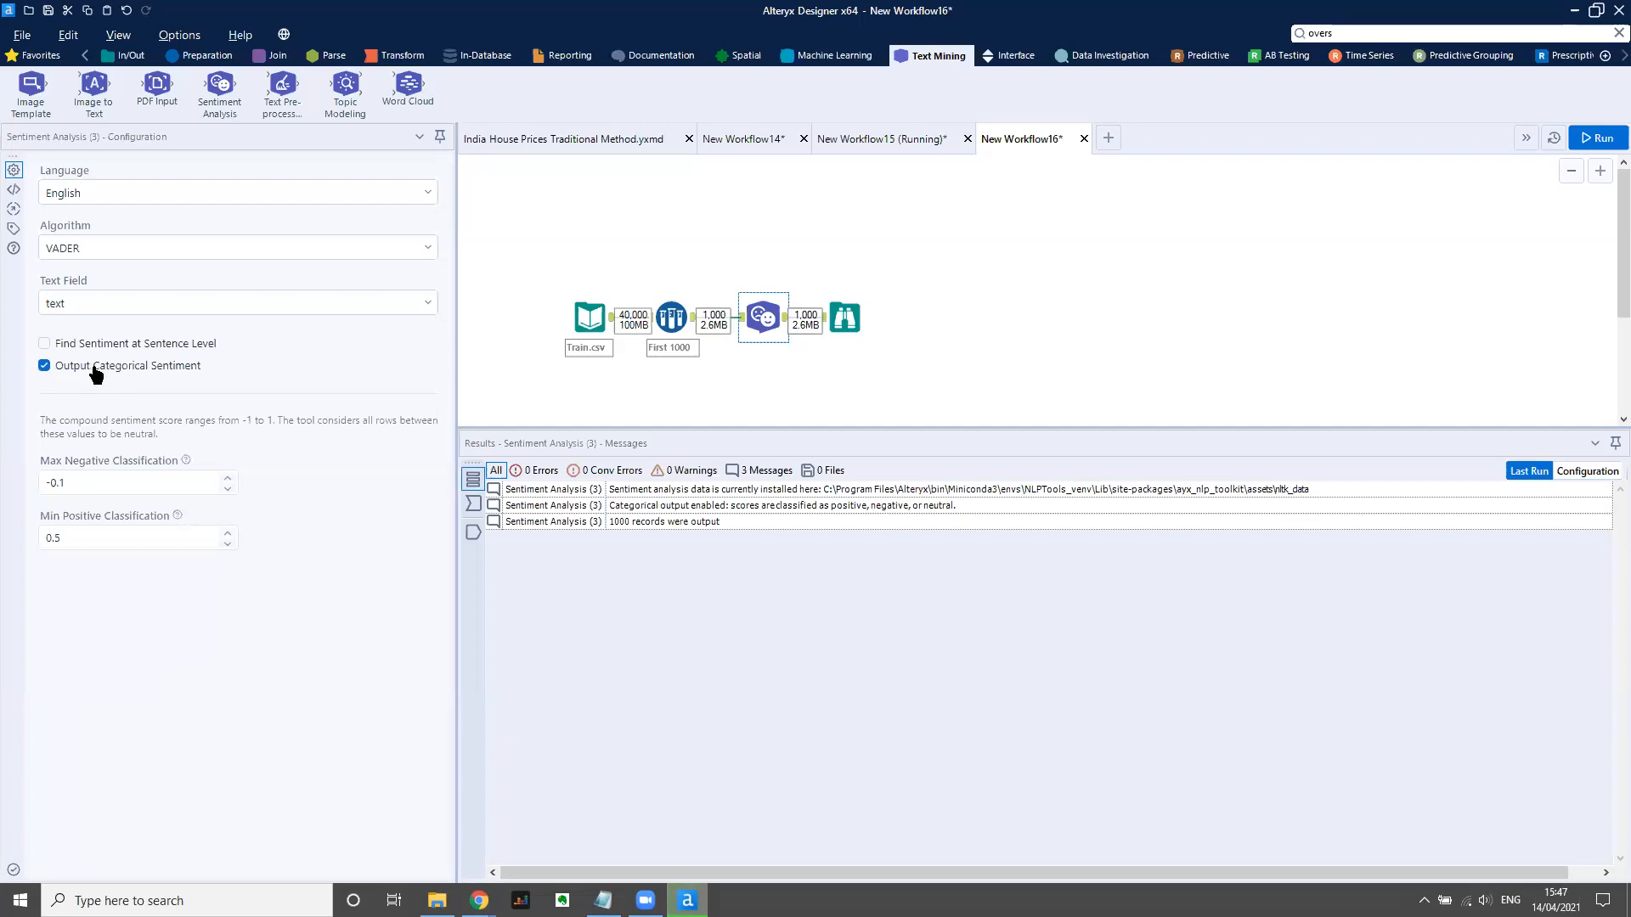
pyautogui.click(842, 323)
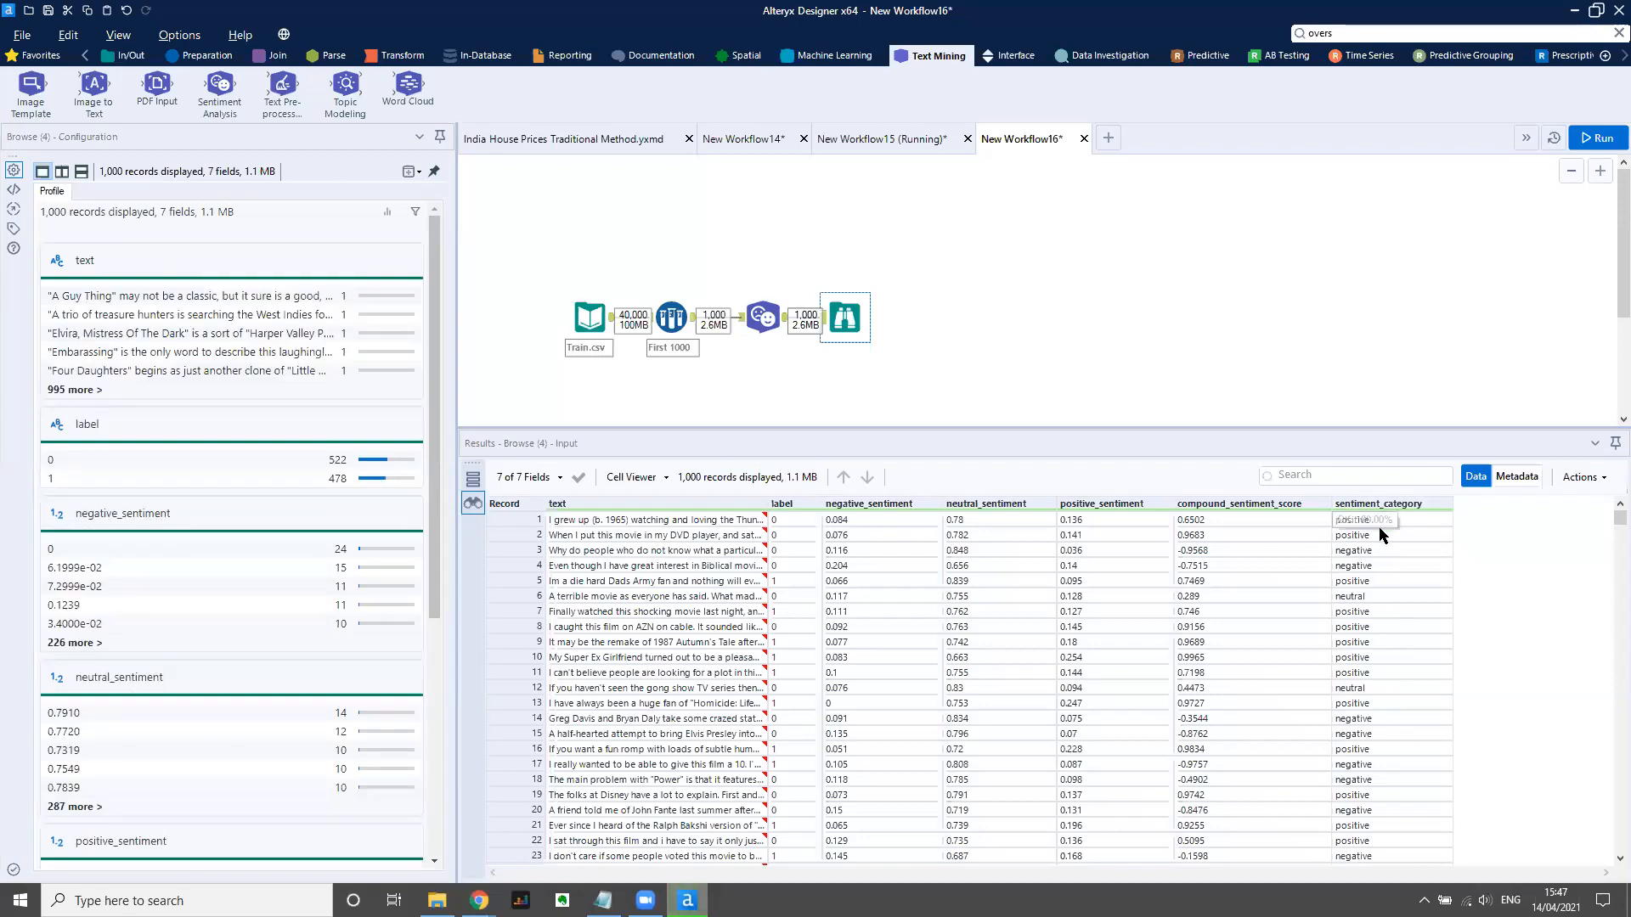
pyautogui.scroll(-8, 1373, 525)
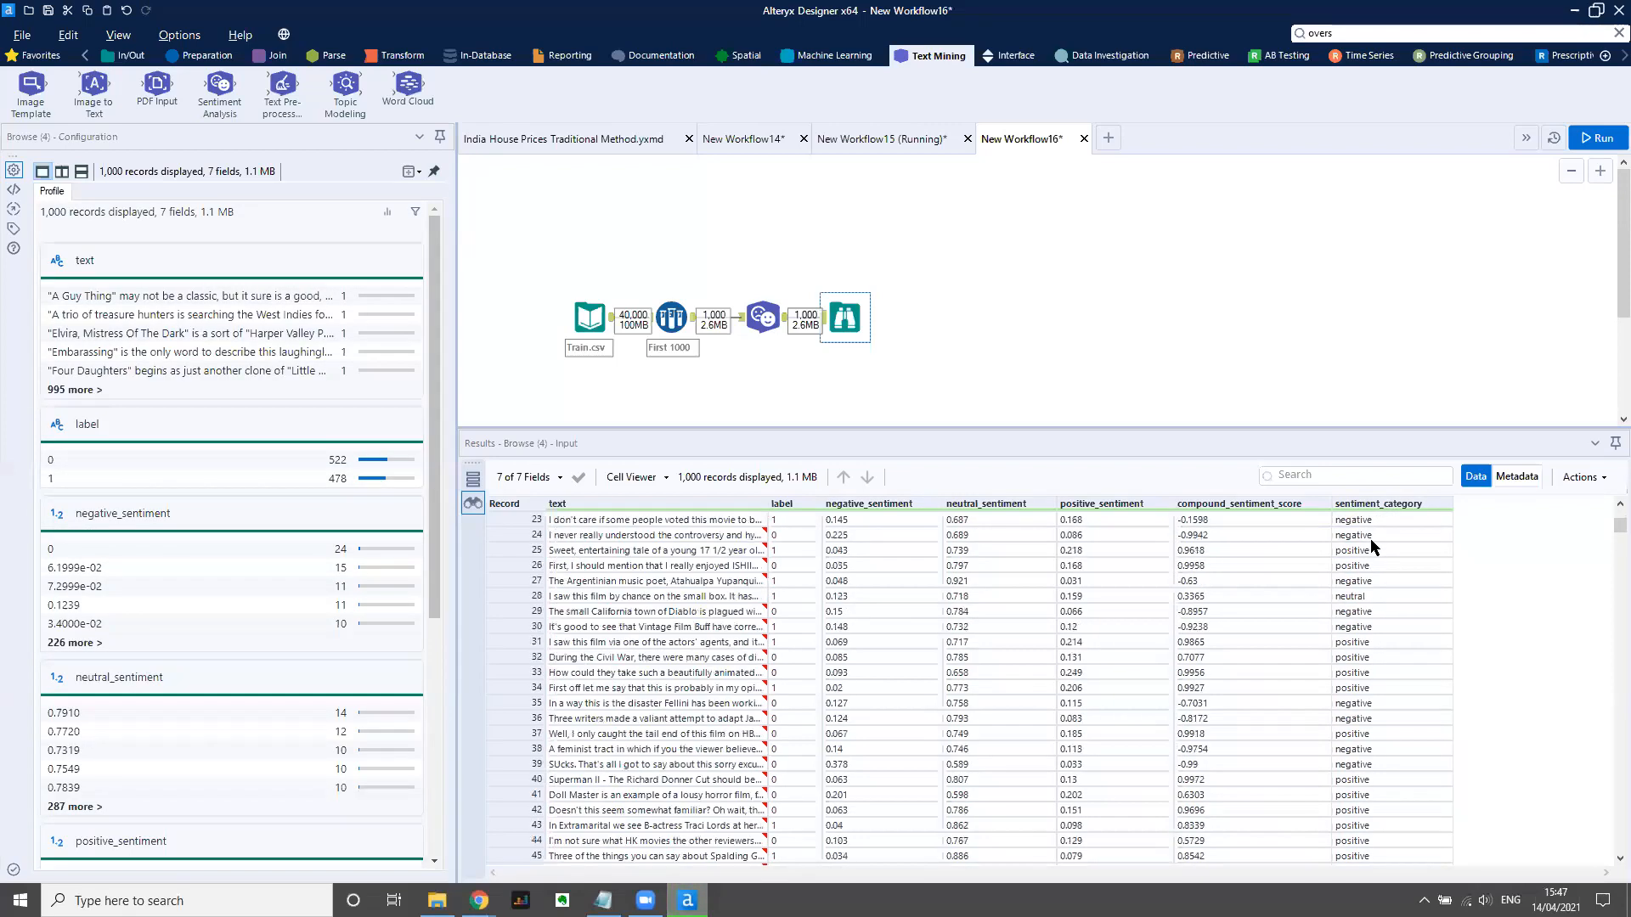
pyautogui.scroll(8, 1375, 644)
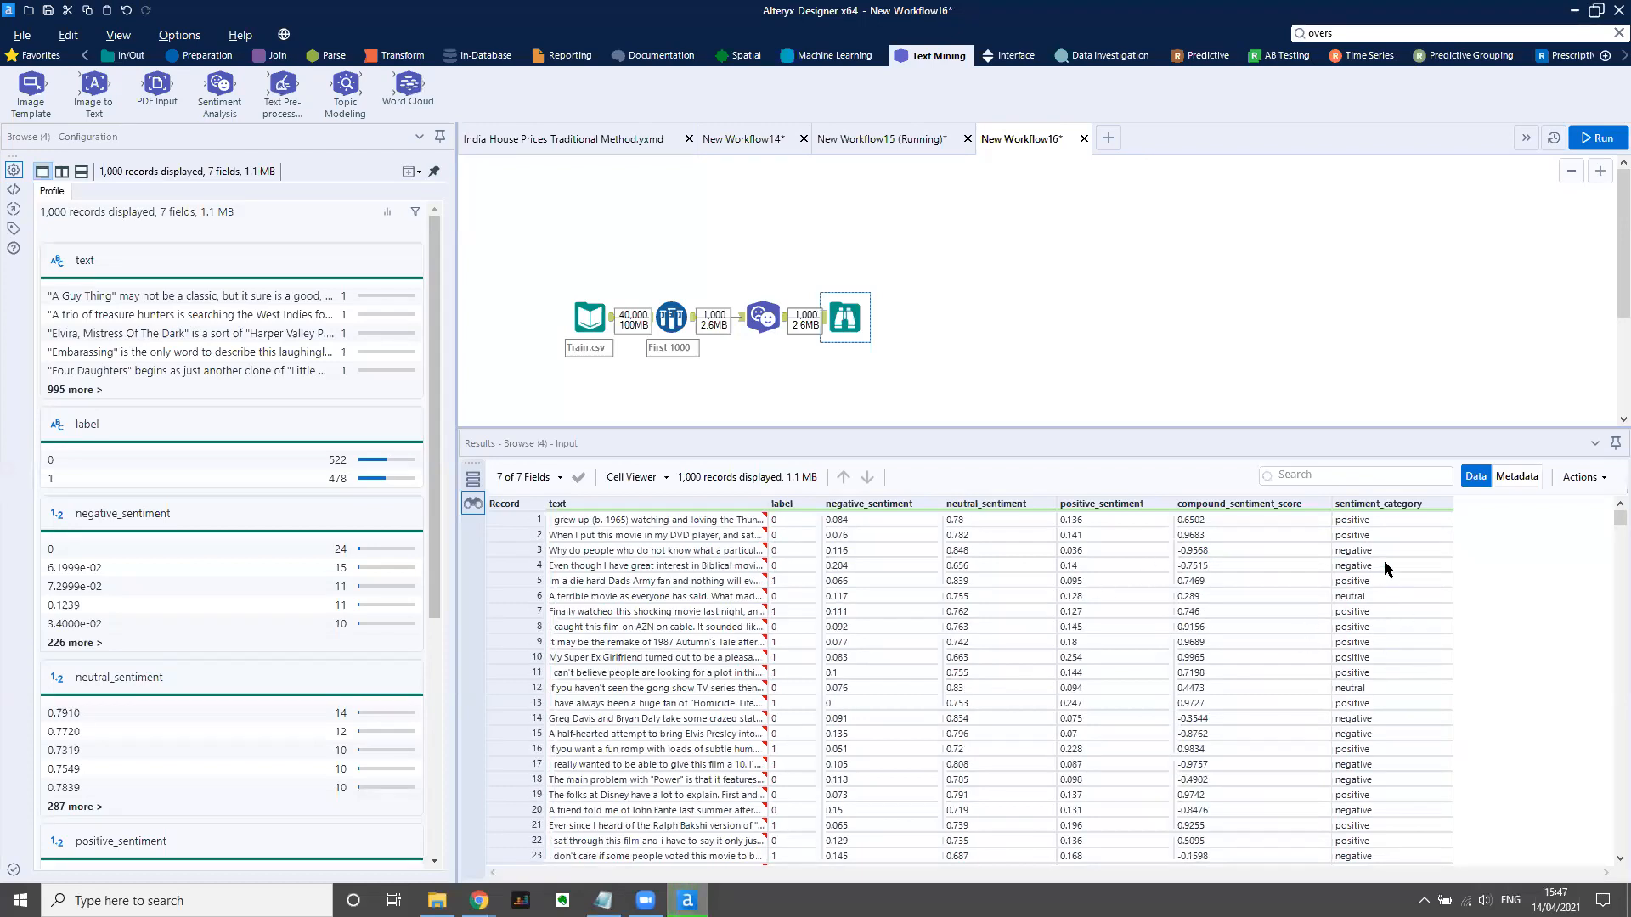
pyautogui.scroll(-11, 1378, 567)
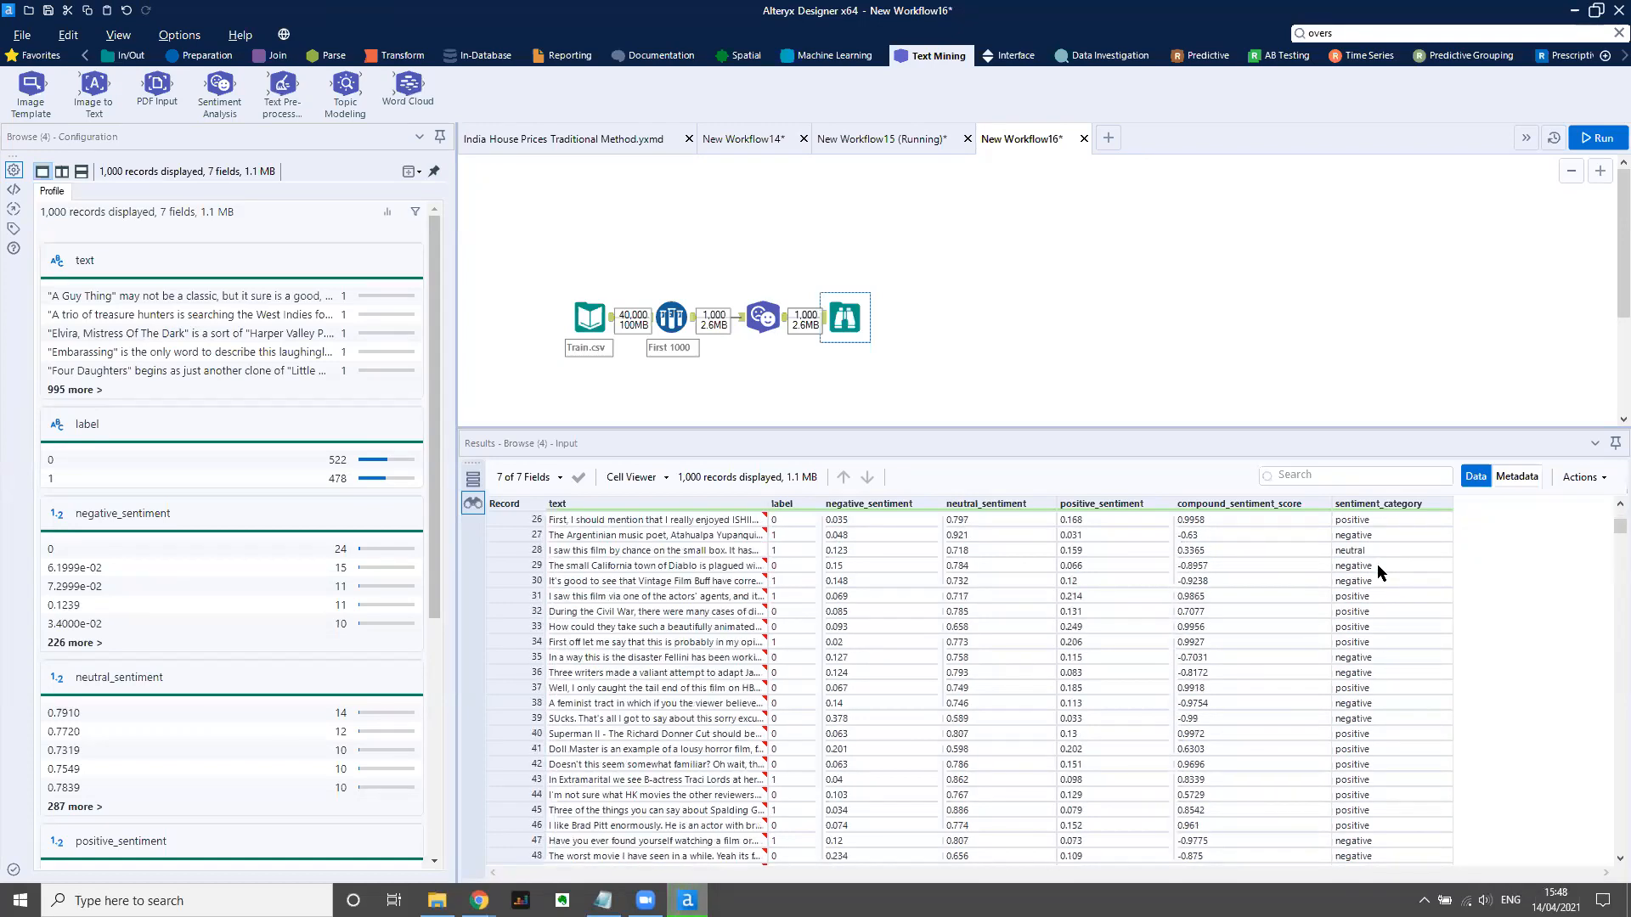
pyautogui.scroll(9, 1378, 565)
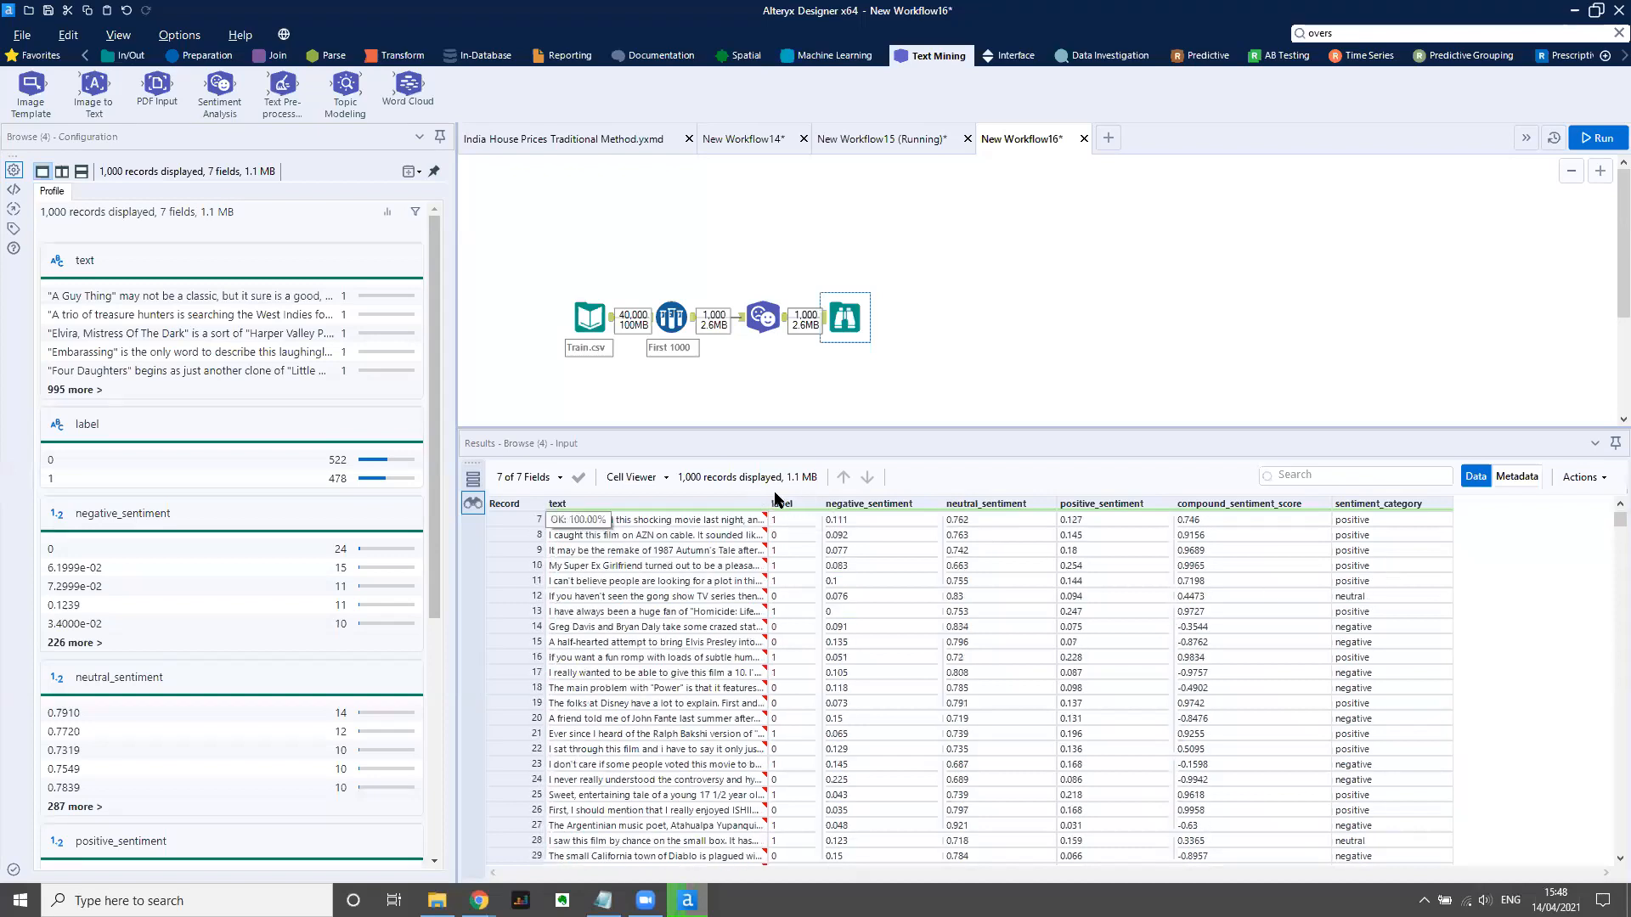
pyautogui.moveTo(766, 505); pyautogui.dragTo(723, 505)
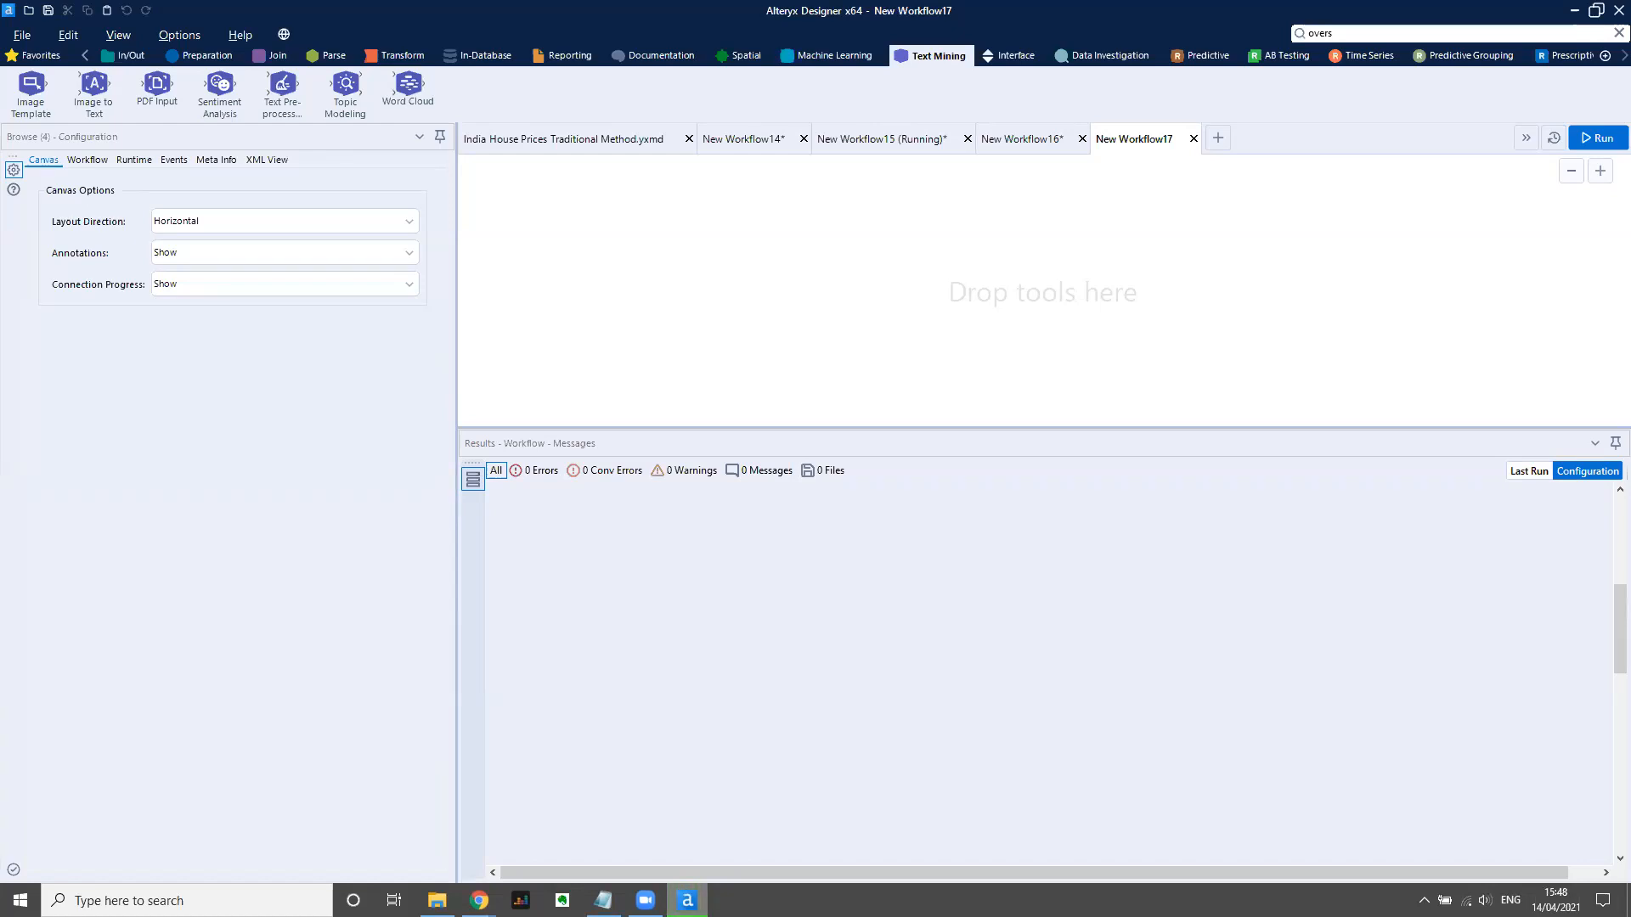
# Add Top50TwitterProfiles2020.csv from the Webinar folder to the new workflow as an input and shrink the results pane.
pyautogui.click(437, 900)
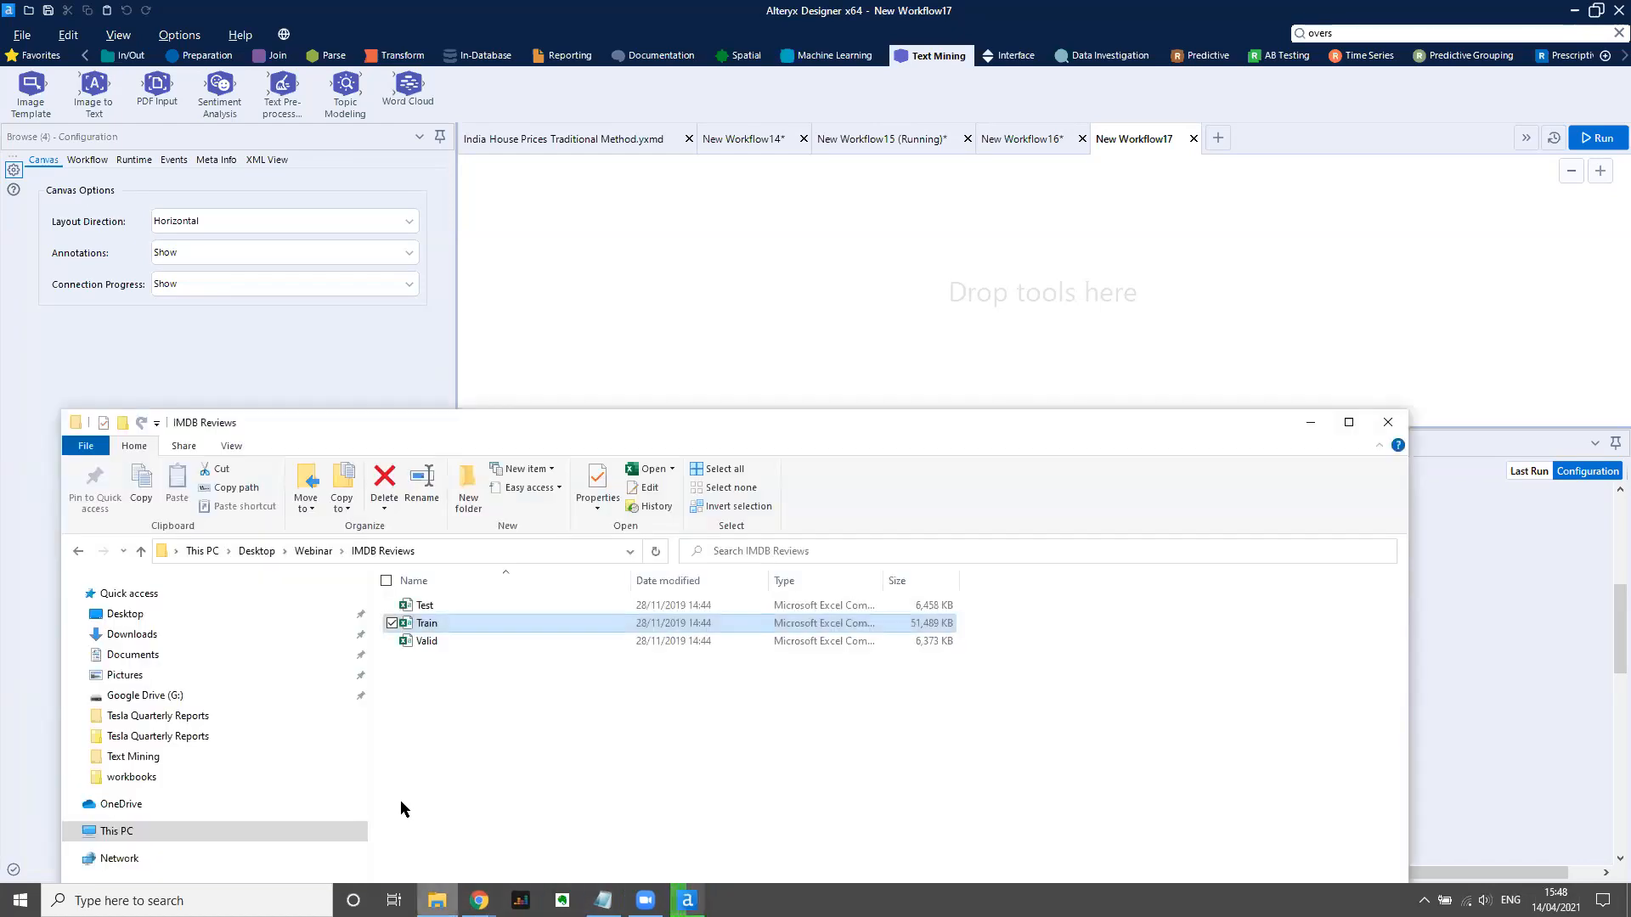
pyautogui.click(313, 551)
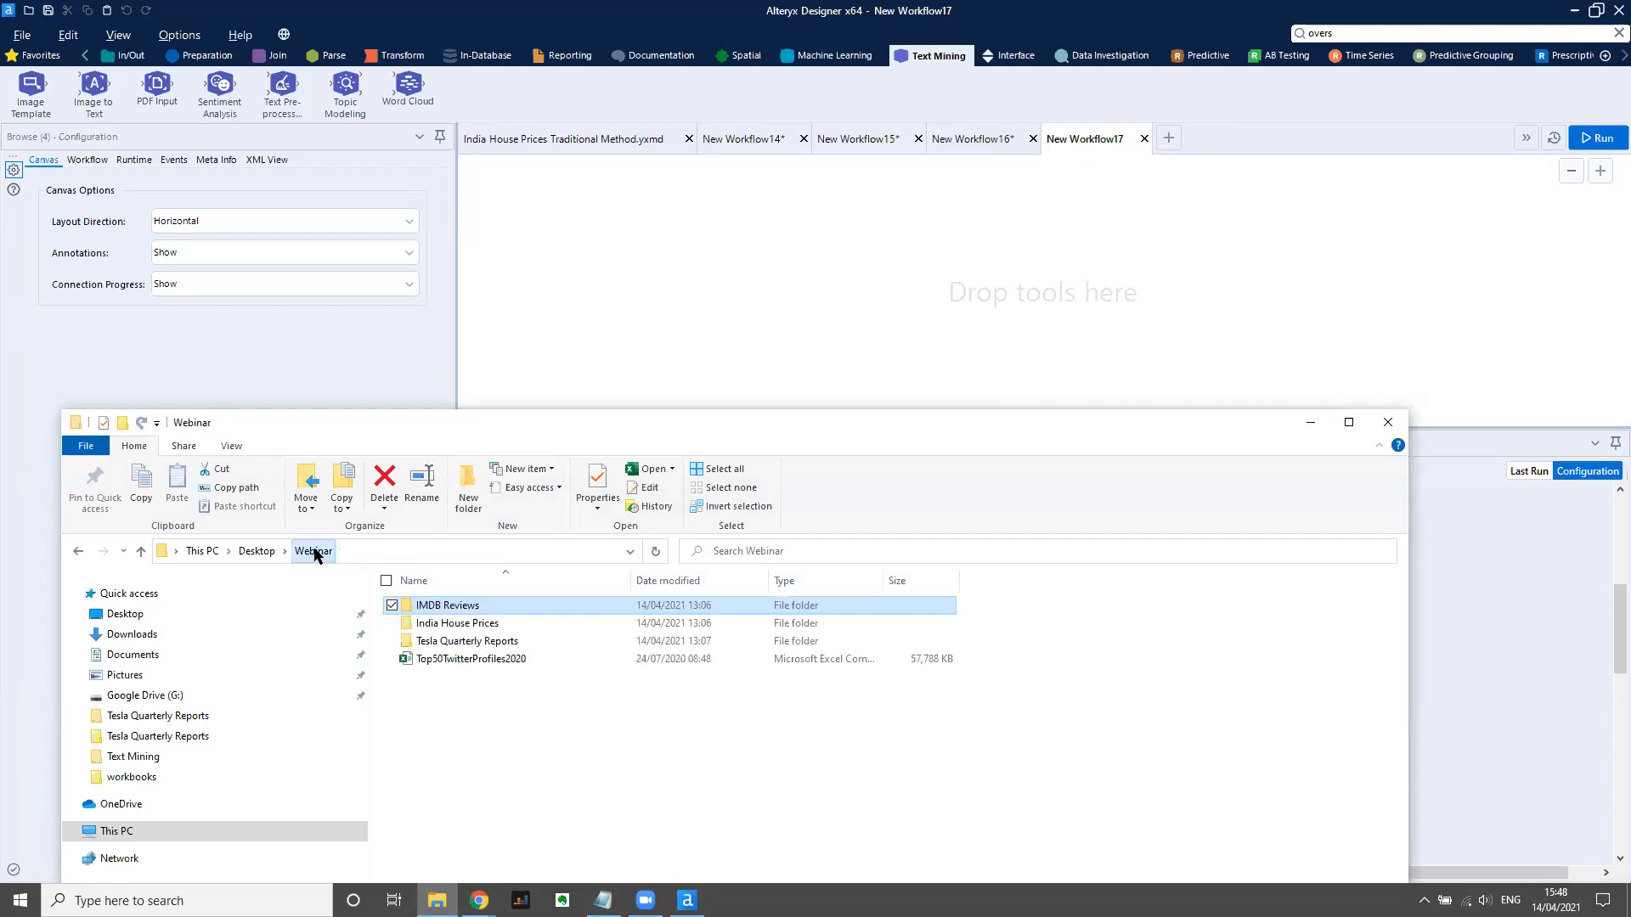
pyautogui.click(436, 663)
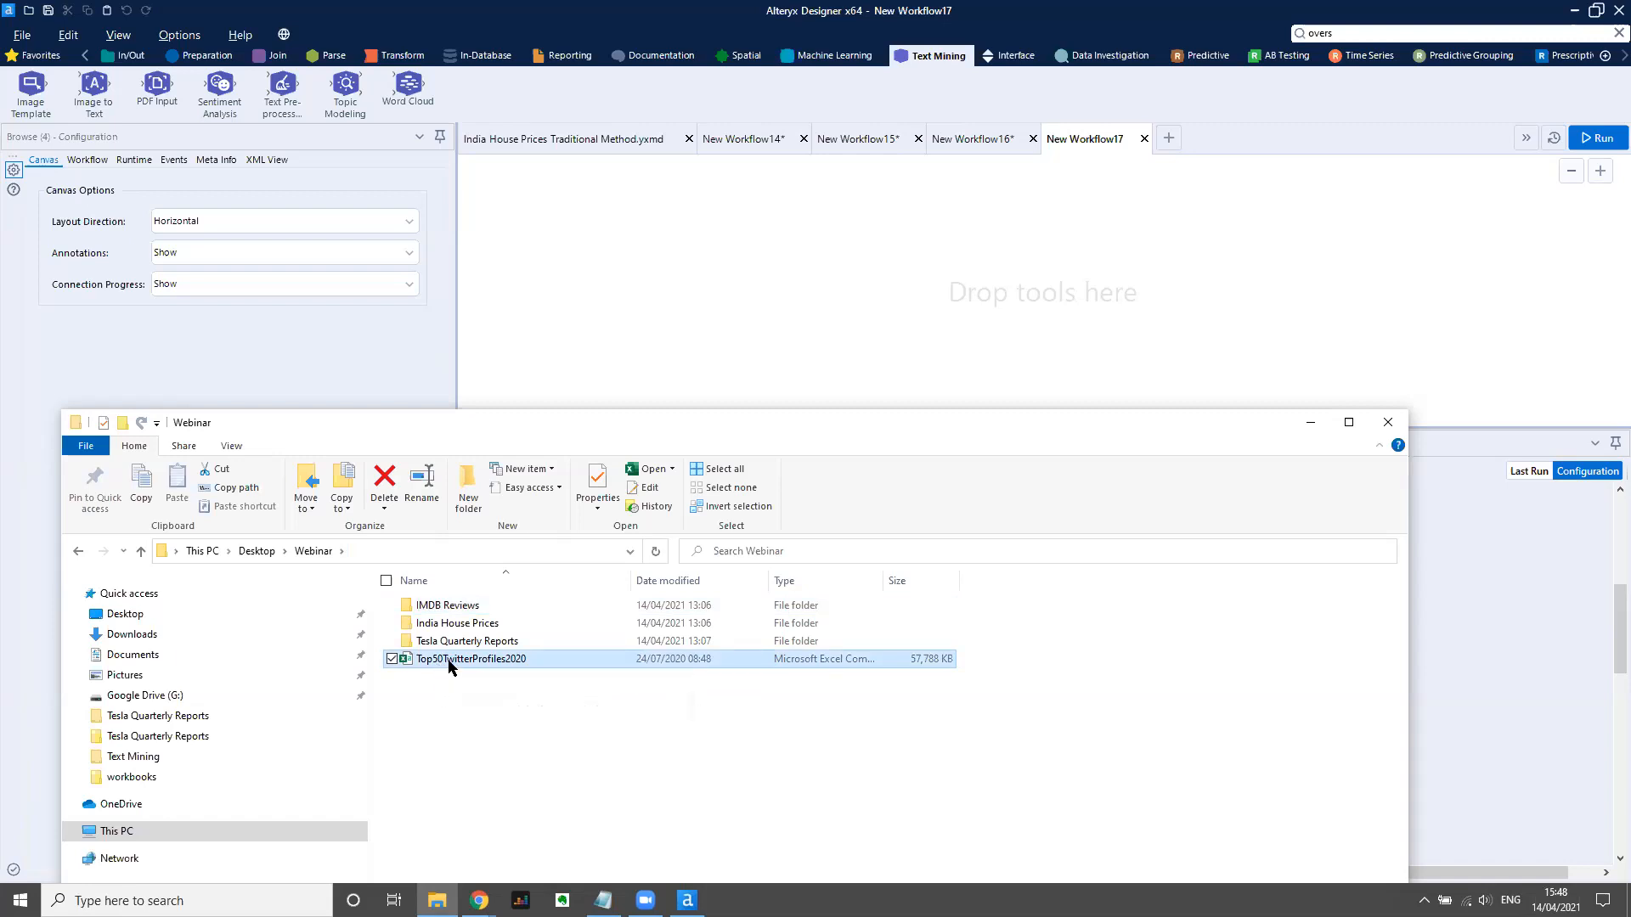
pyautogui.moveTo(449, 664); pyautogui.dragTo(617, 323)
pyautogui.click(655, 390)
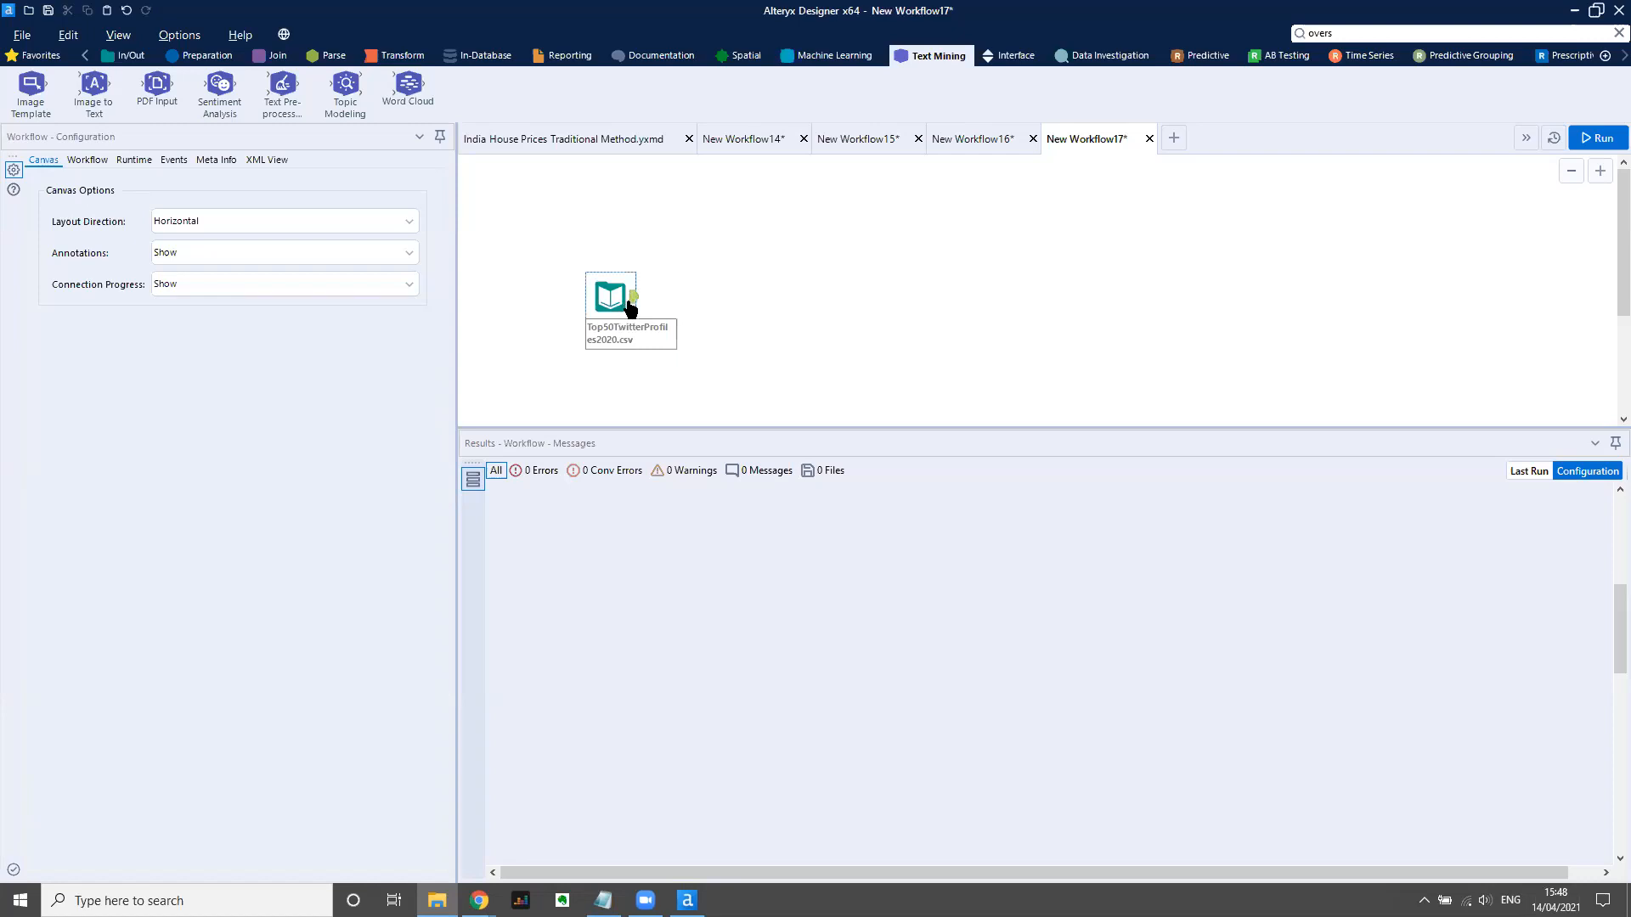
pyautogui.moveTo(629, 425); pyautogui.dragTo(660, 706)
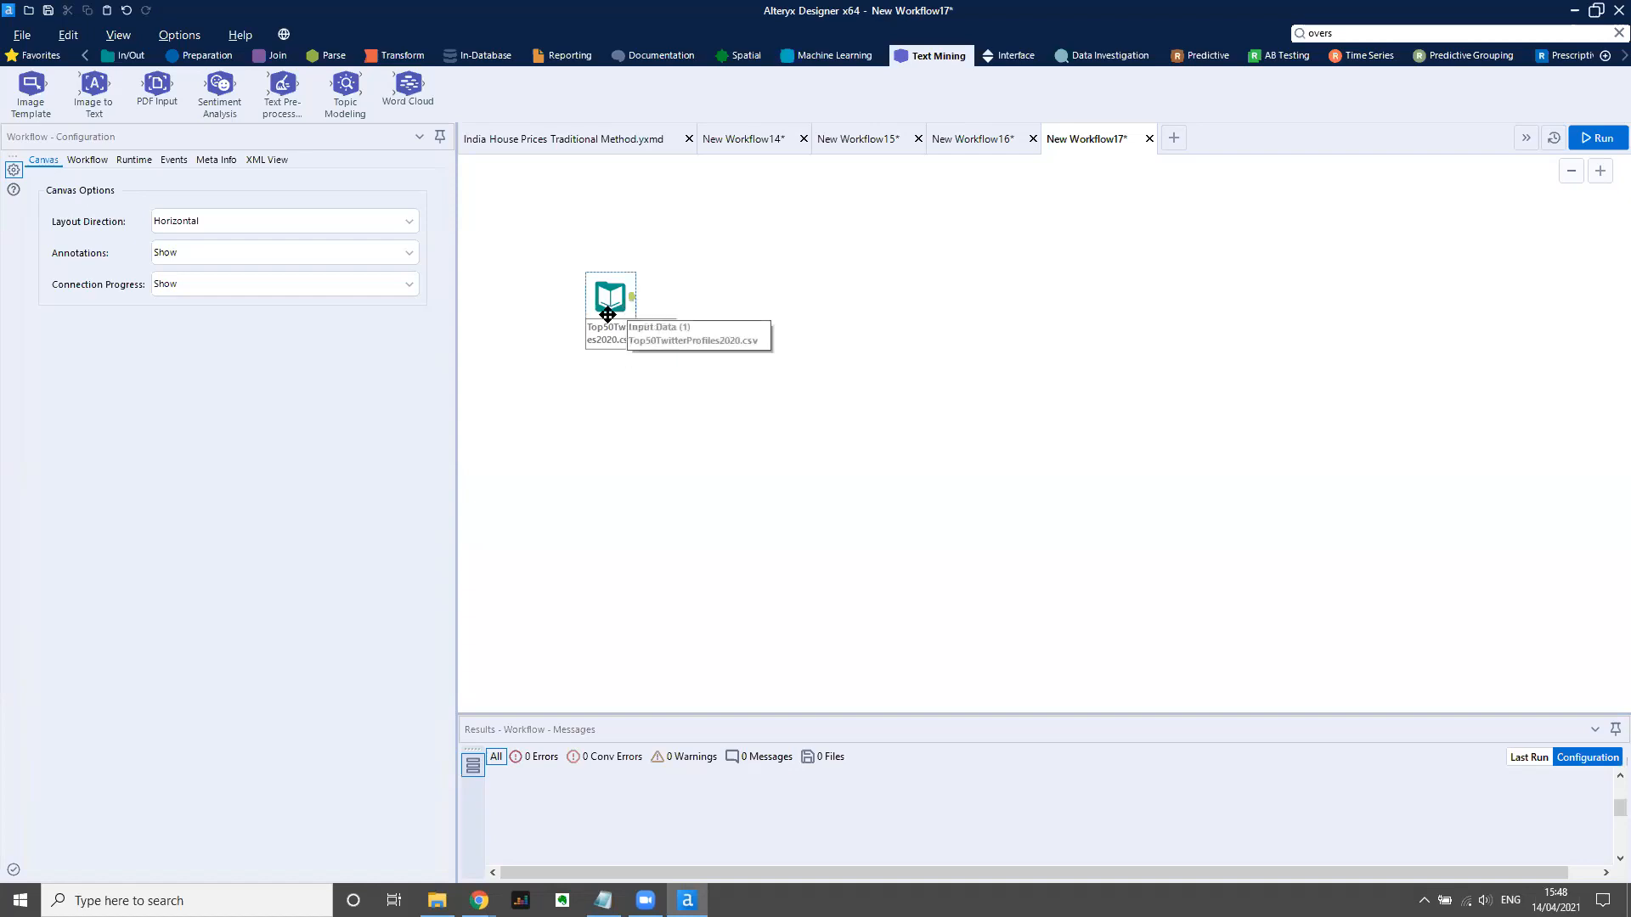
# Open the Twitter input's configuration in a wider pane and review the Tweet Content column in its preview.
pyautogui.click(601, 299)
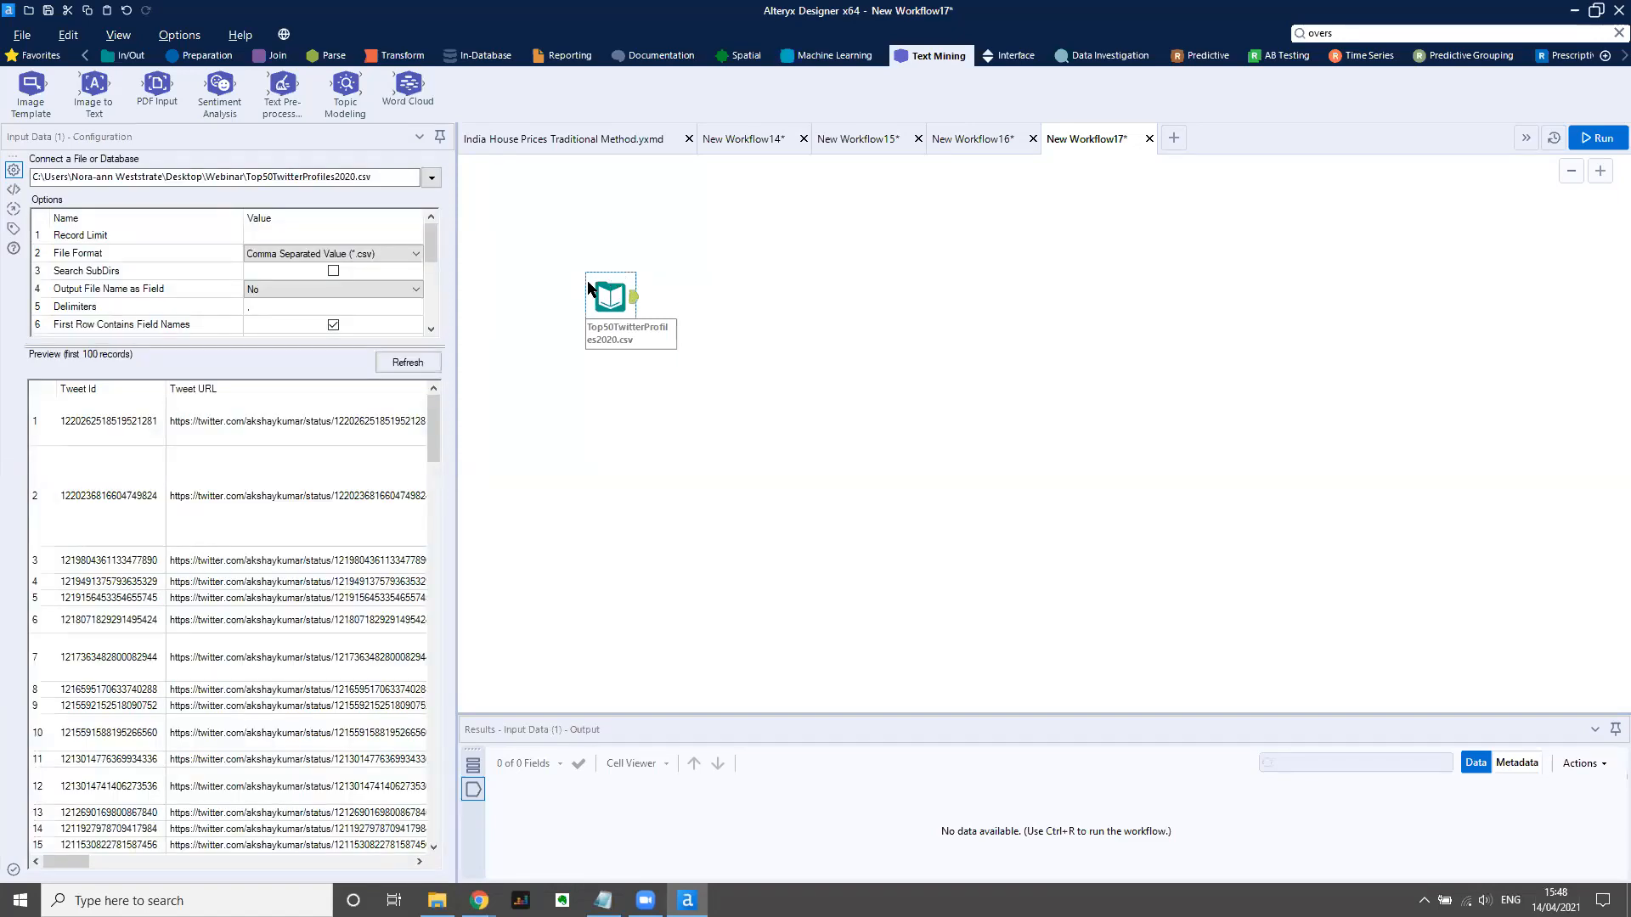
pyautogui.moveTo(457, 331); pyautogui.dragTo(639, 331)
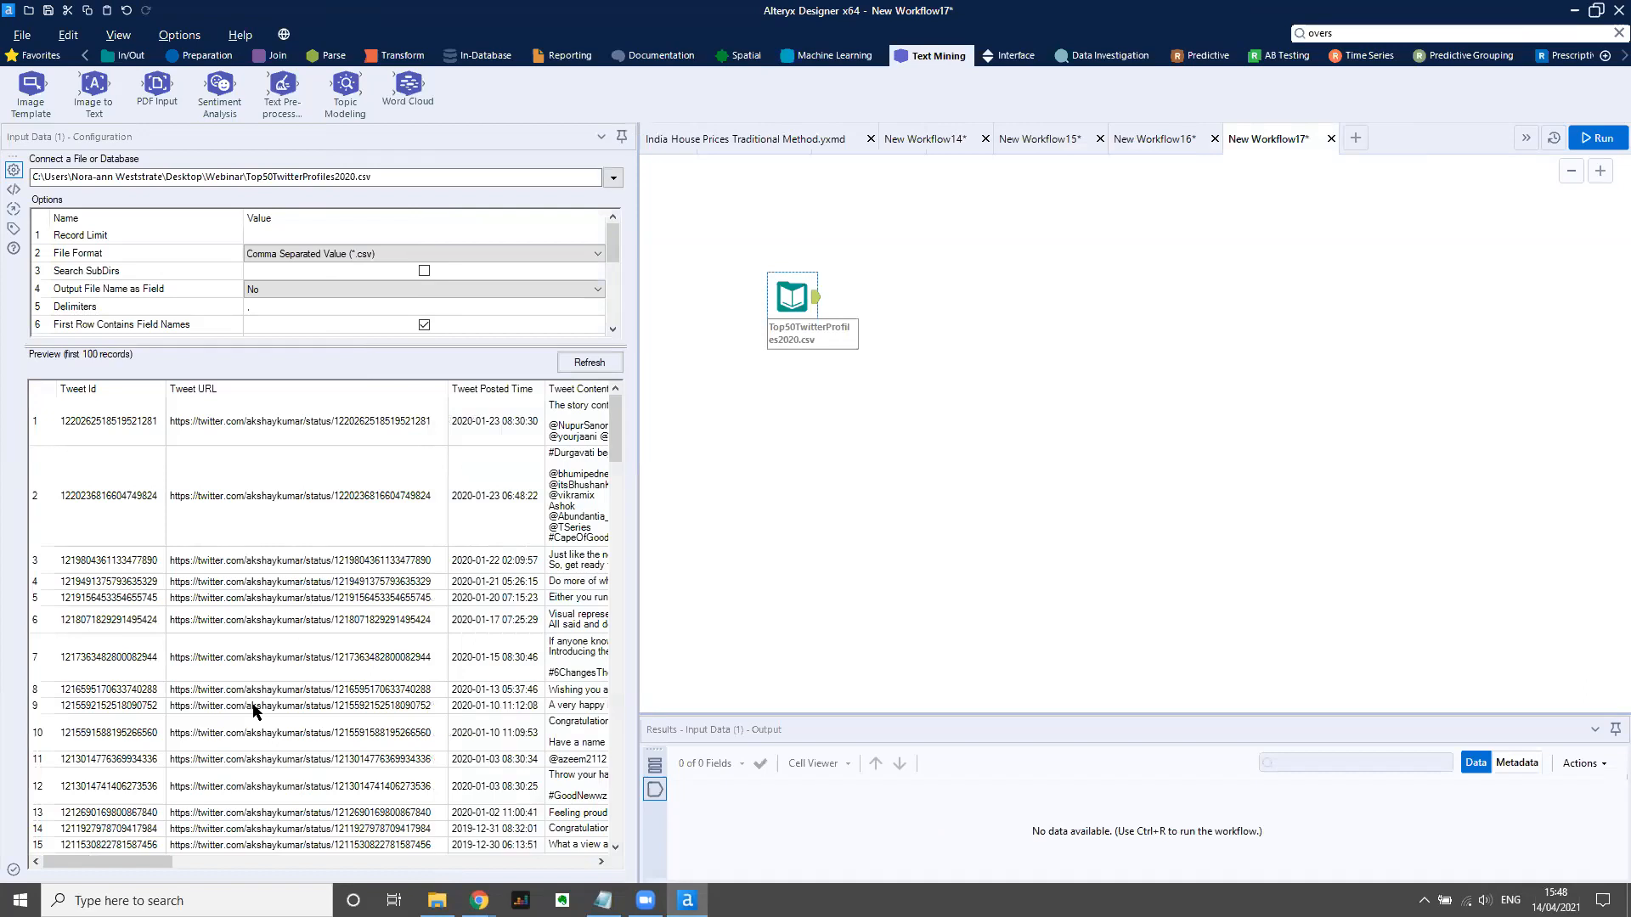
pyautogui.click(252, 861)
pyautogui.moveTo(233, 859); pyautogui.dragTo(229, 848)
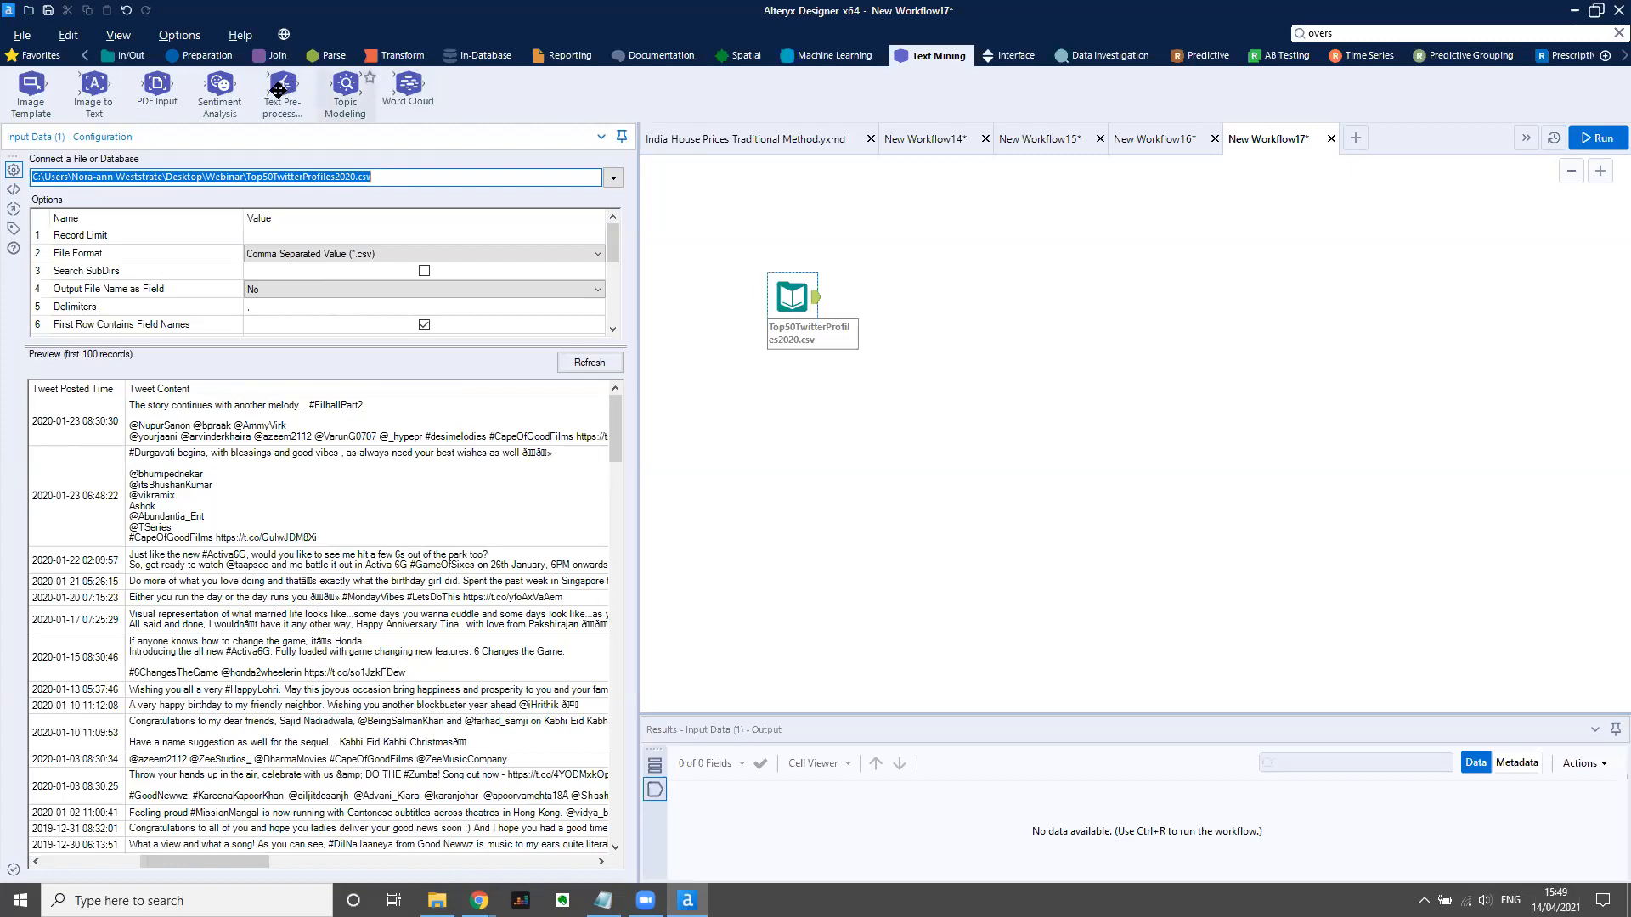
pyautogui.scroll(-10, 252, 455)
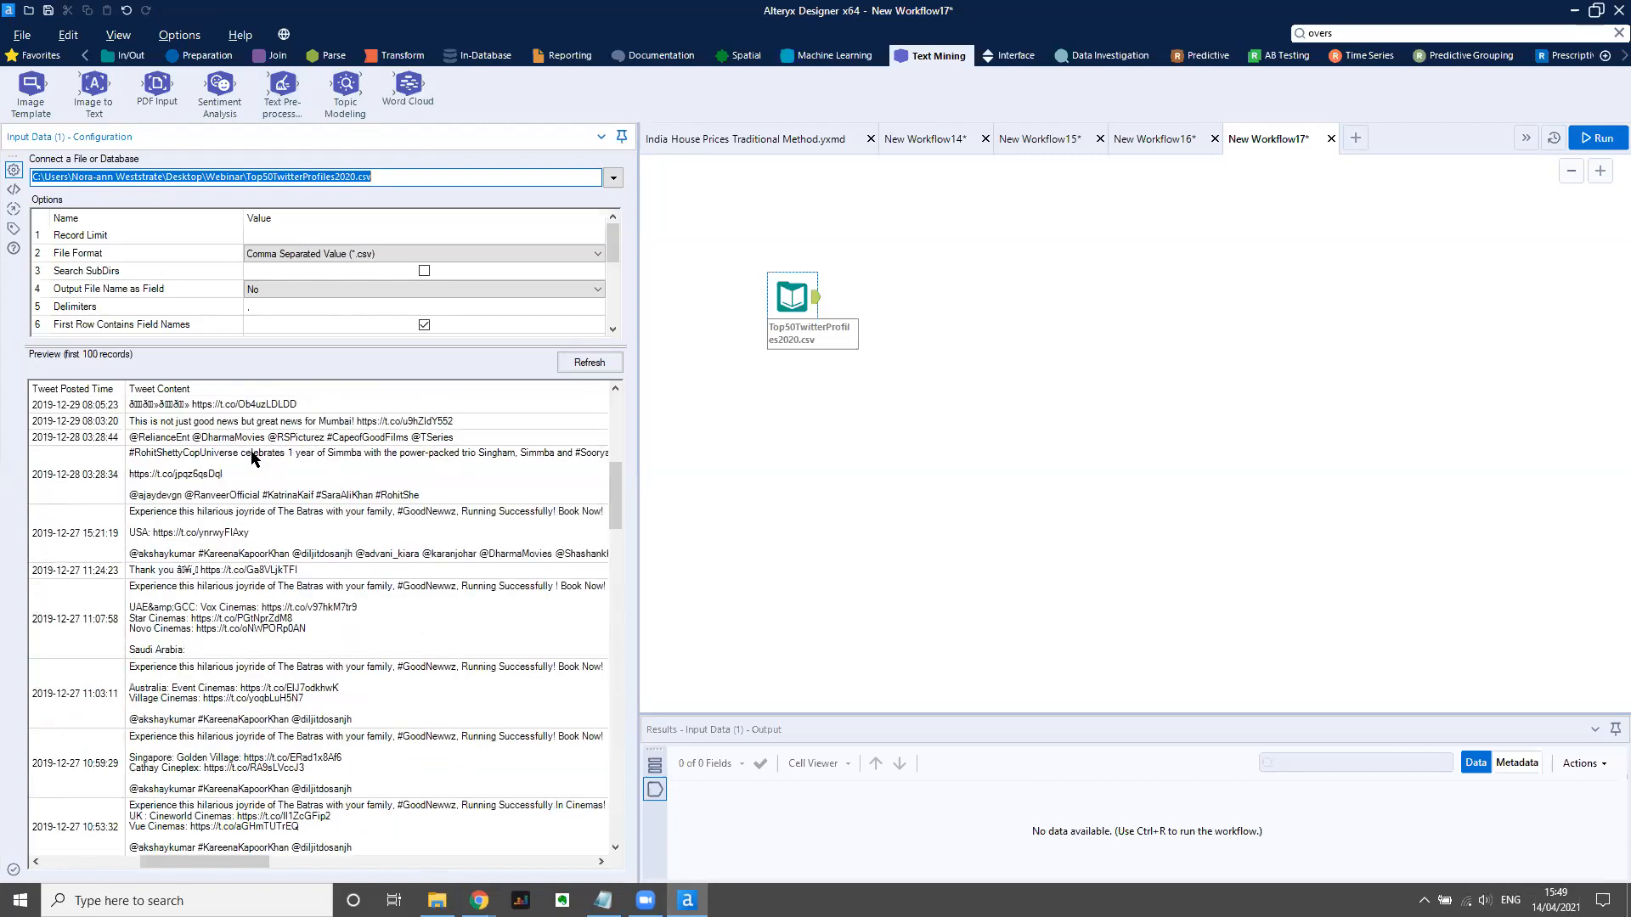
pyautogui.scroll(10, 249, 482)
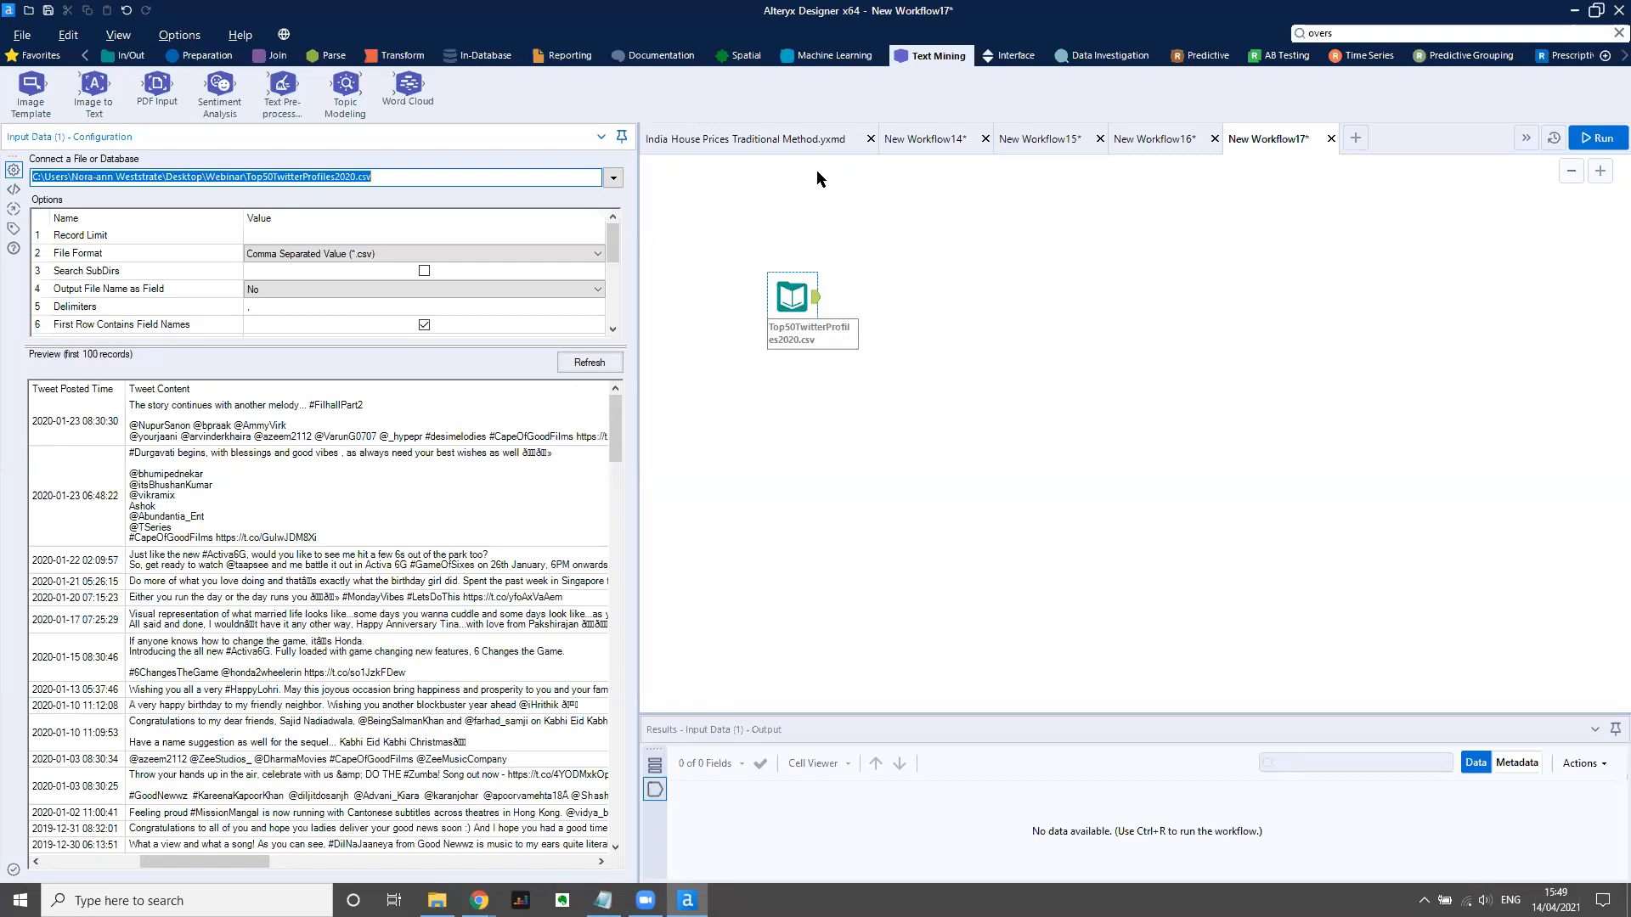
# Add a Select tool after the Twitter input and change the Retweets received and Likes received types to Int32.
pyautogui.click(208, 59)
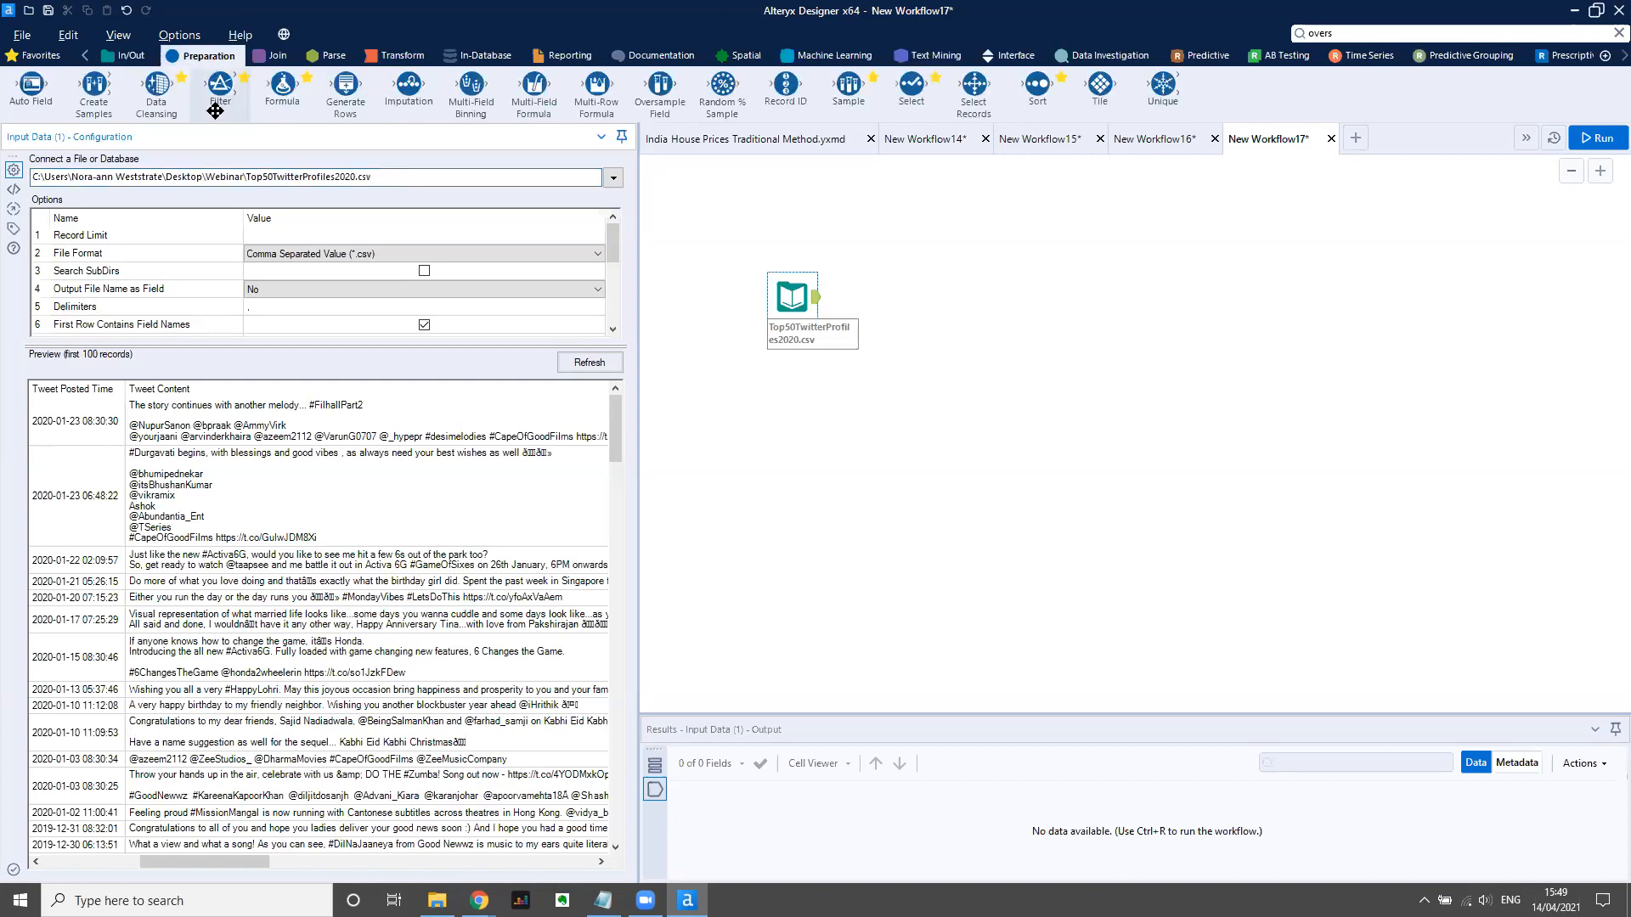
pyautogui.moveTo(912, 85); pyautogui.dragTo(888, 301)
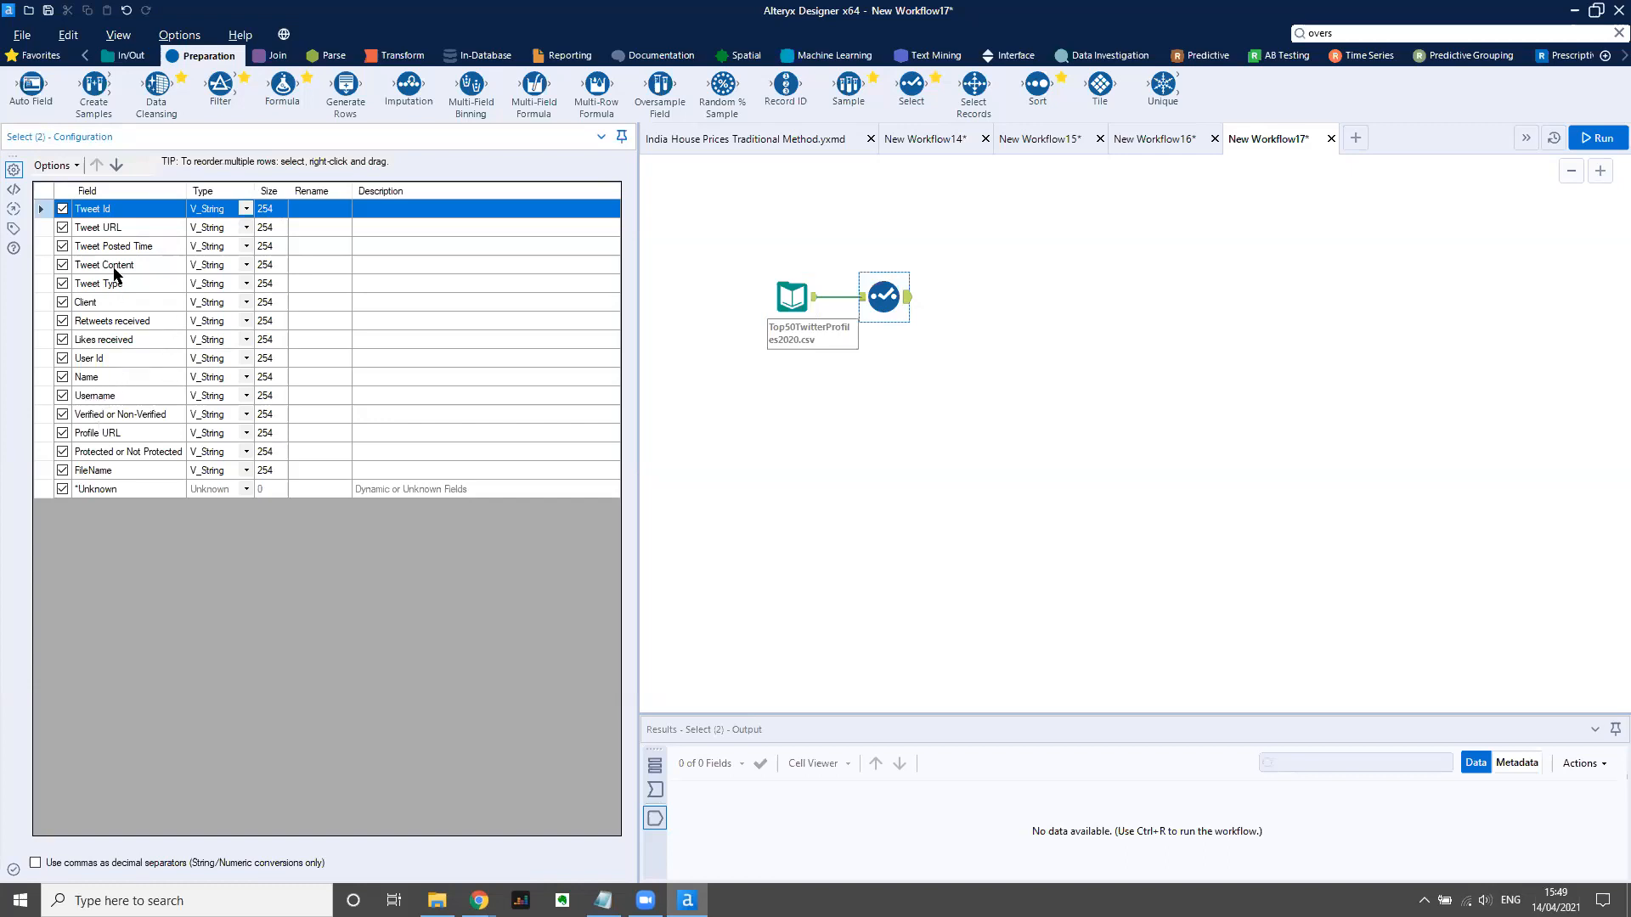
pyautogui.click(245, 321)
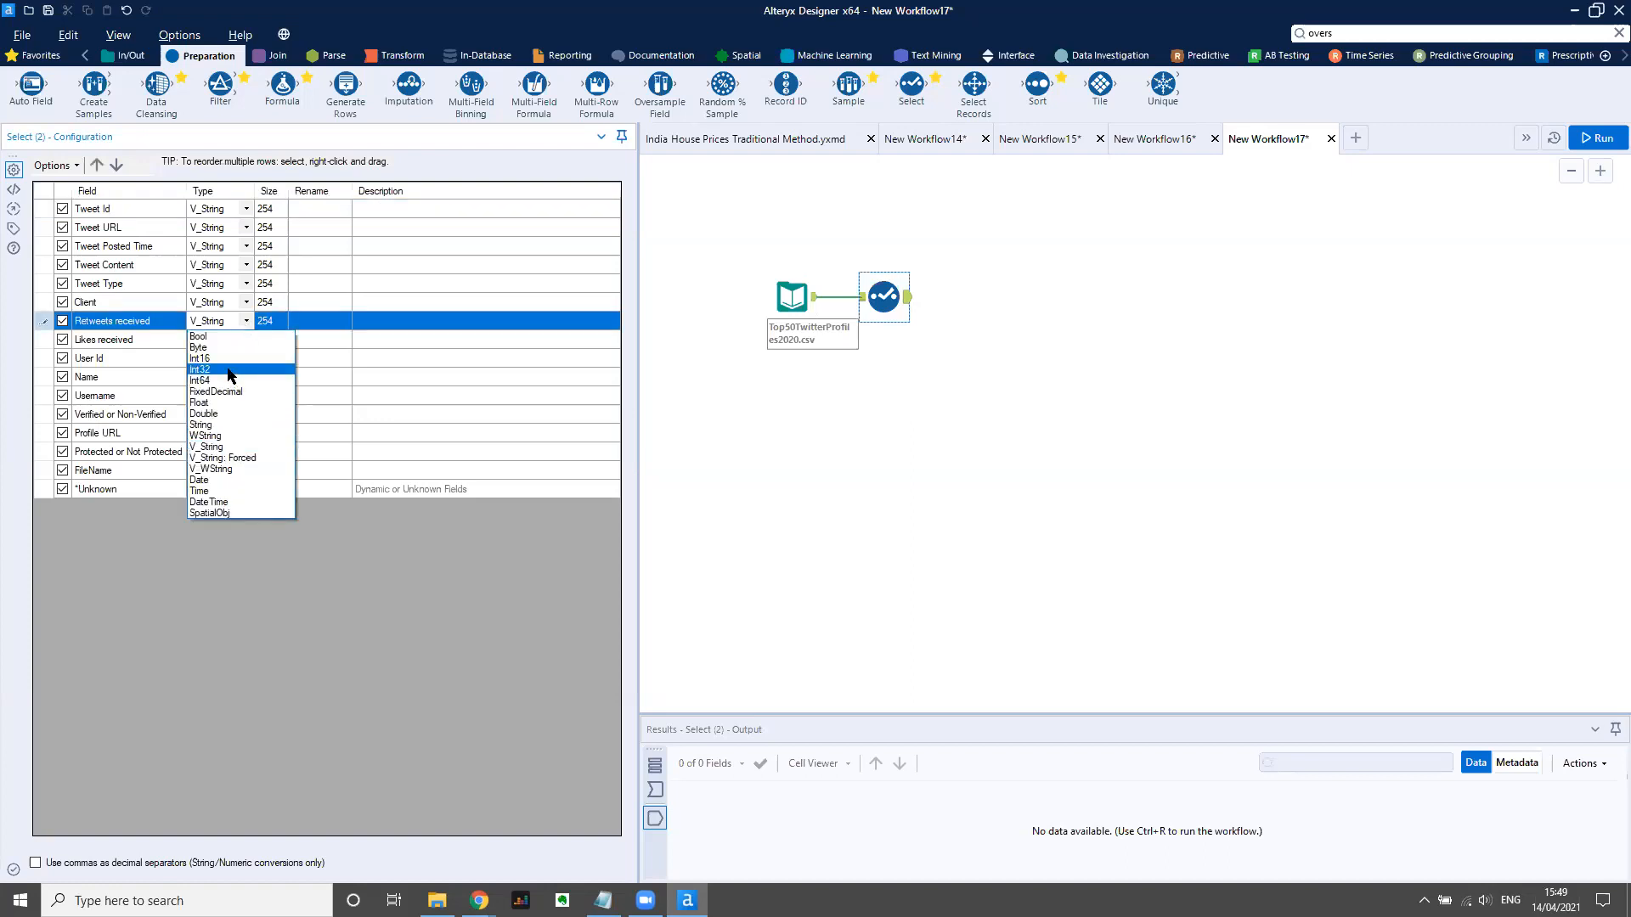
pyautogui.click(229, 370)
pyautogui.click(248, 341)
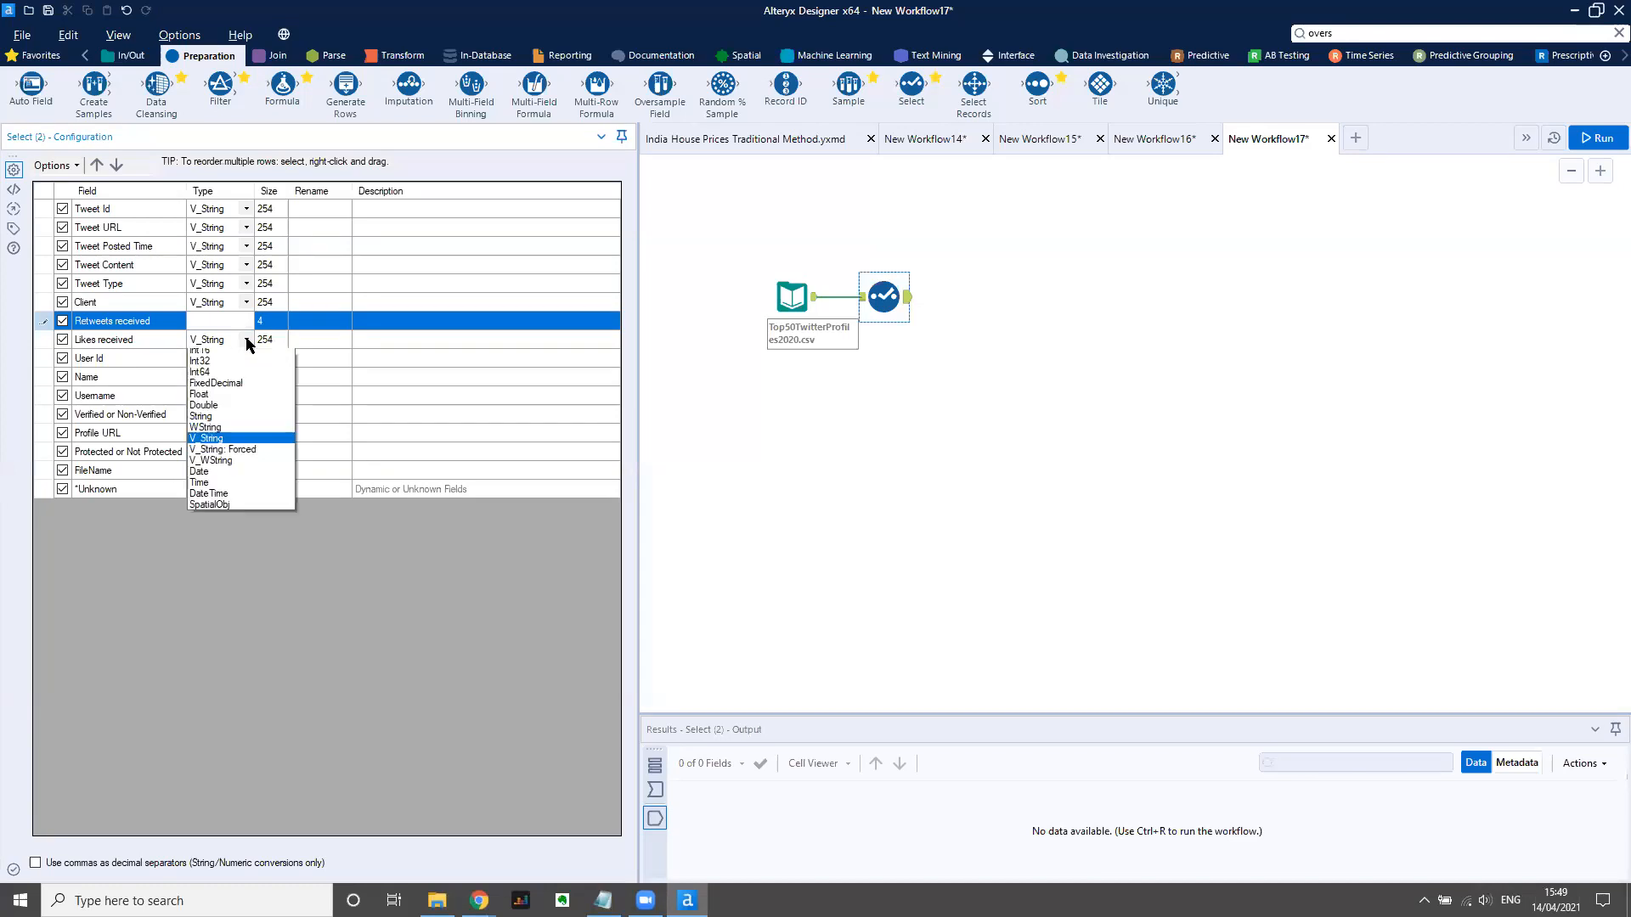
pyautogui.click(237, 388)
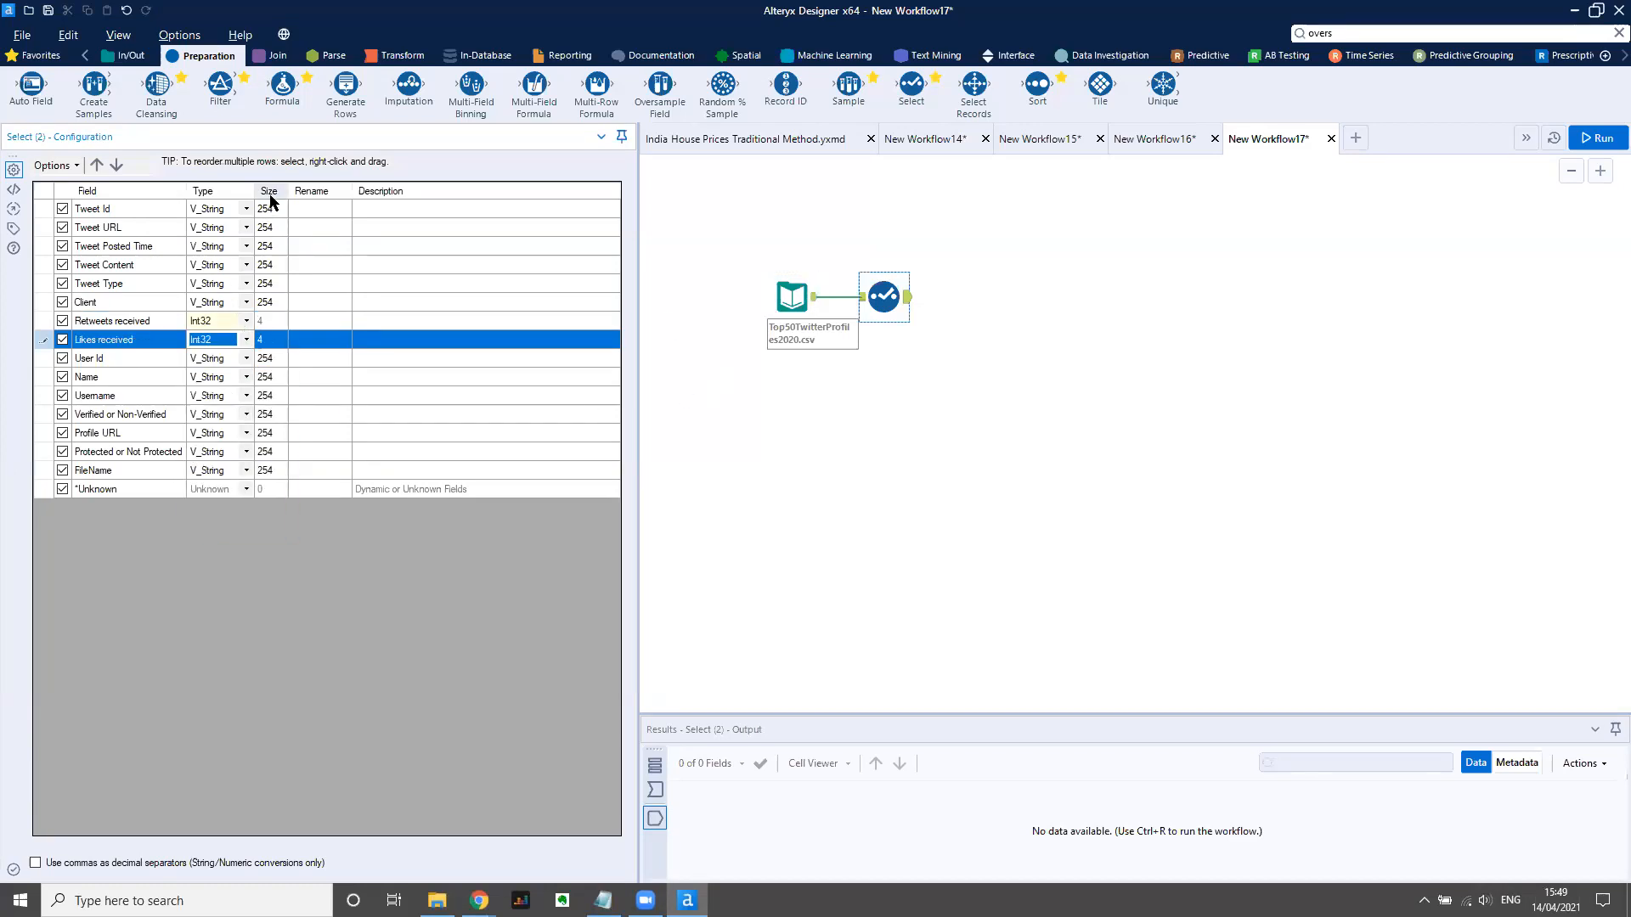
# Set the Twitter input's Field Length to 1000.
pyautogui.click(795, 294)
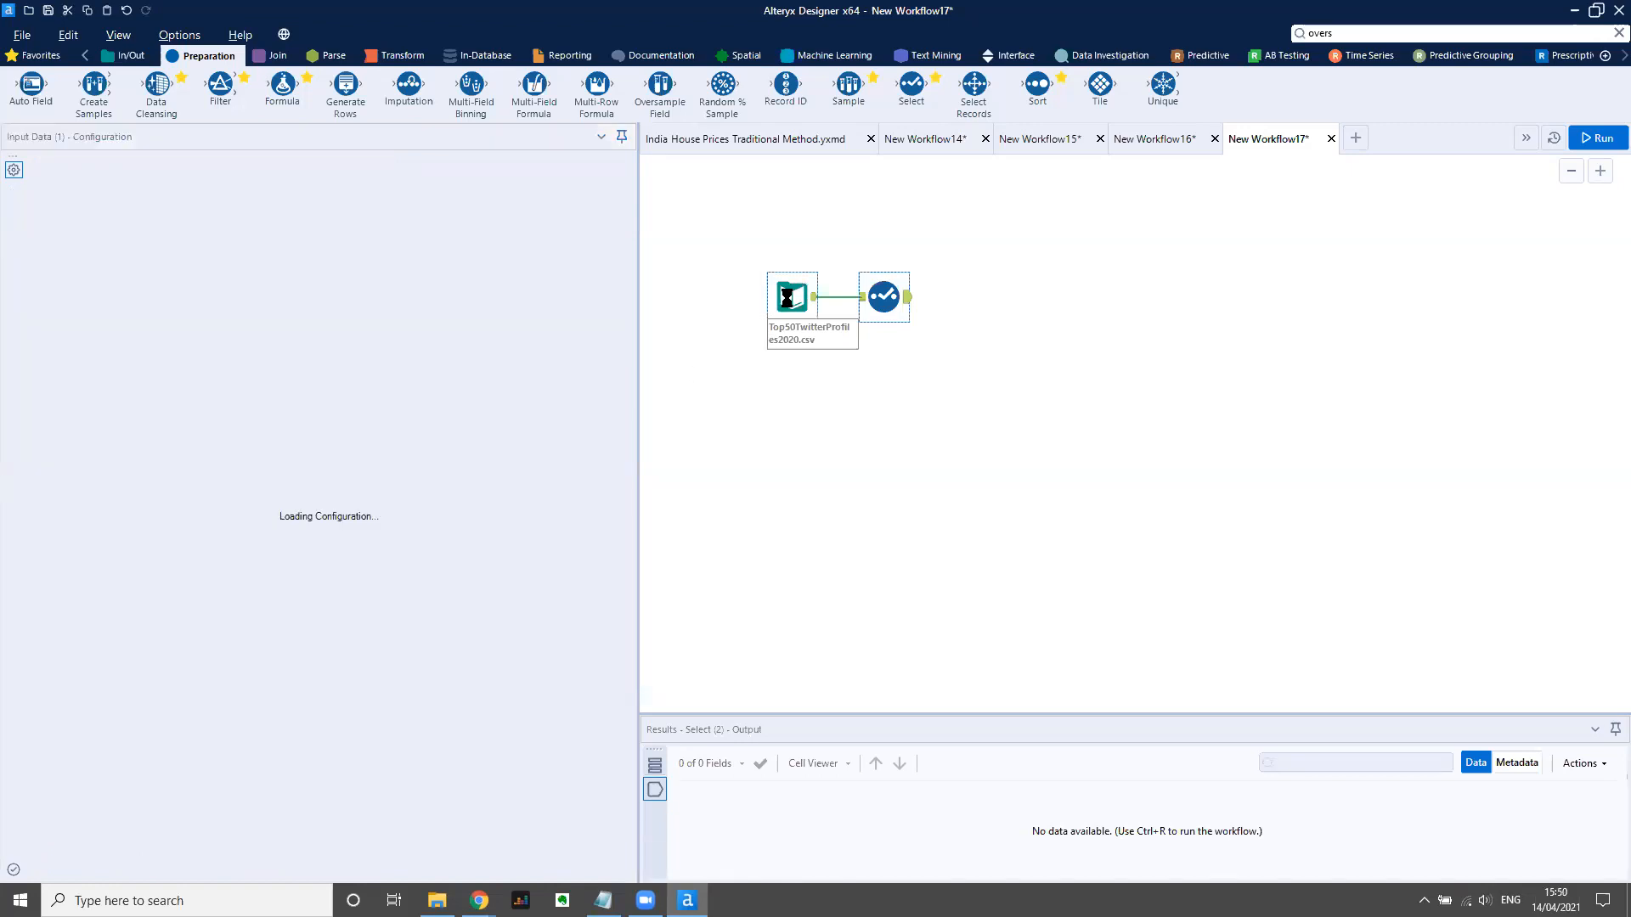
pyautogui.moveTo(637, 461); pyautogui.dragTo(983, 466)
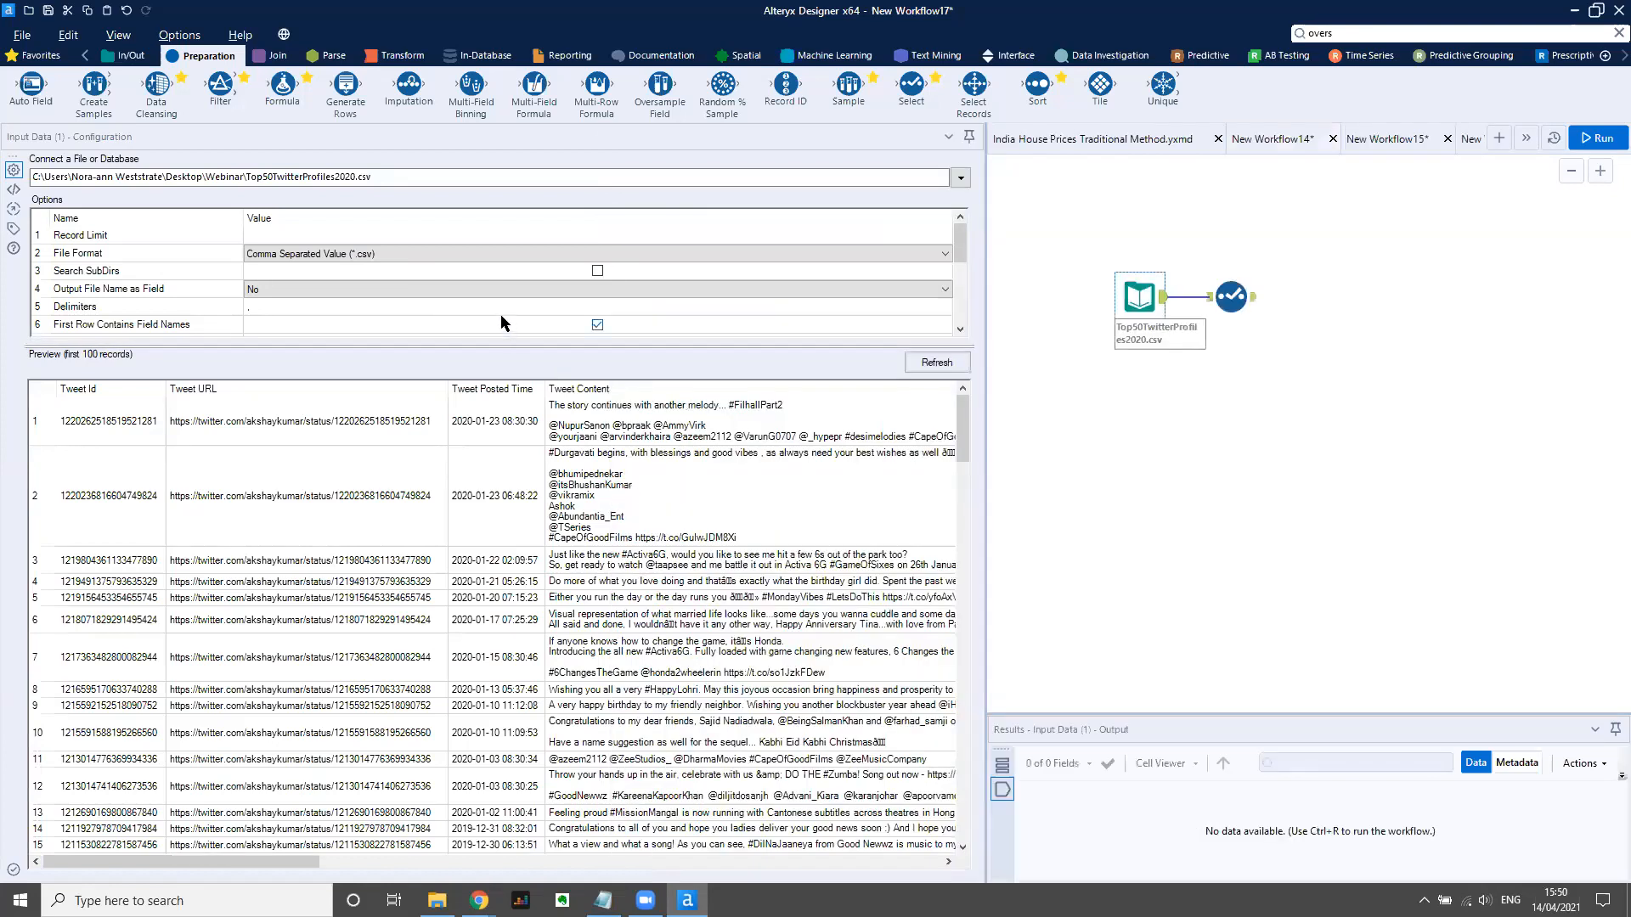
pyautogui.scroll(-3, 970, 250)
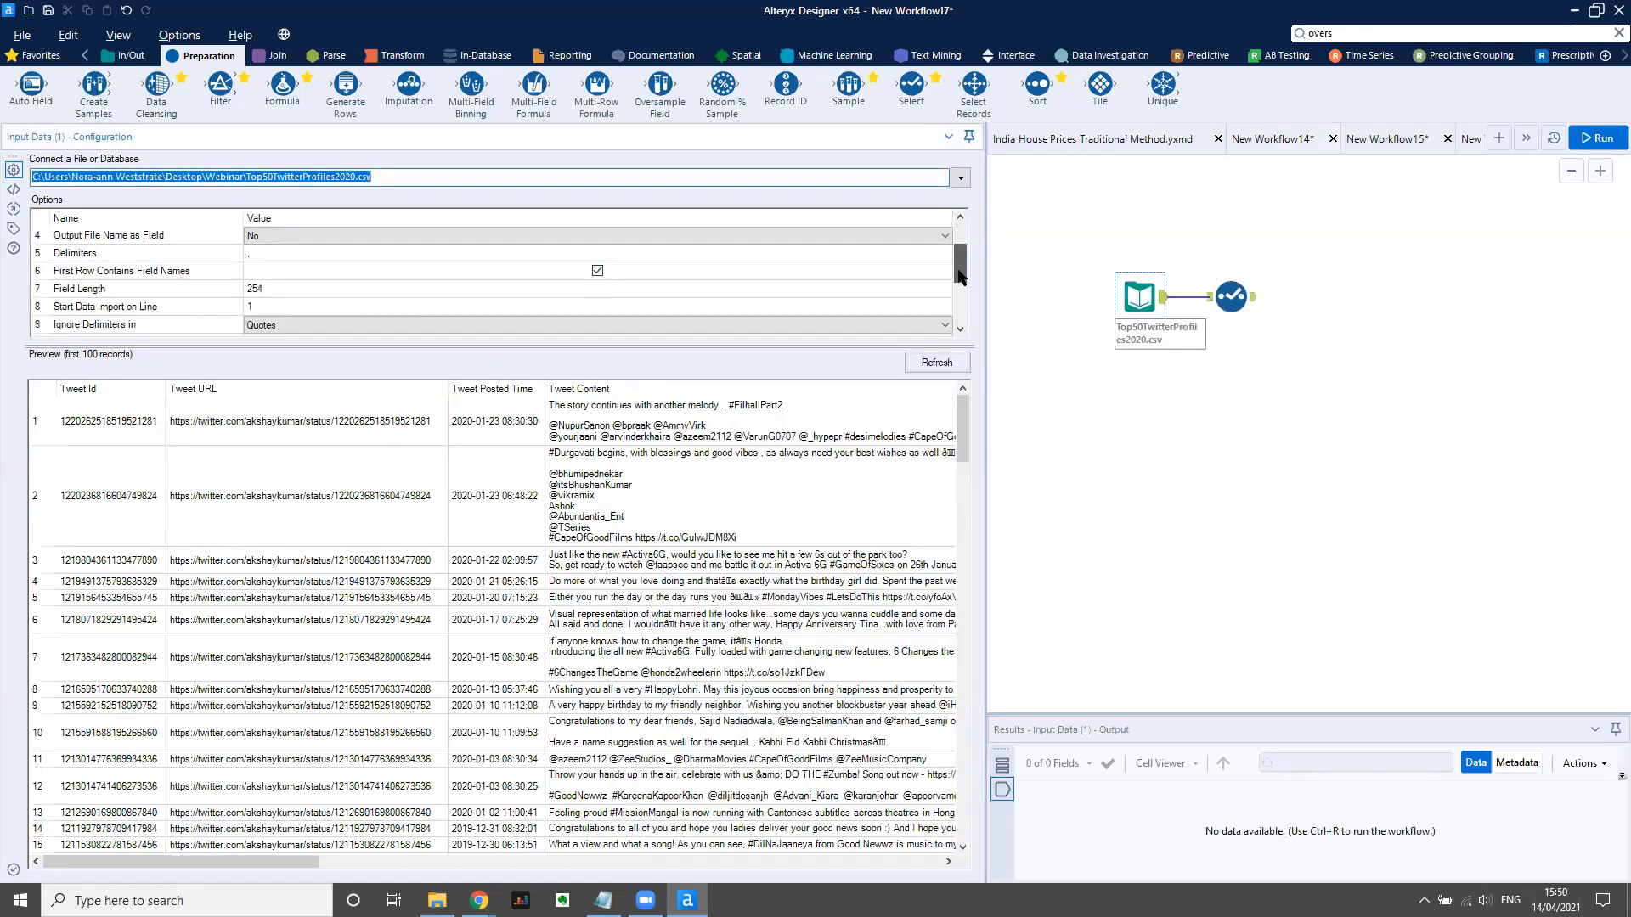
pyautogui.click(331, 267)
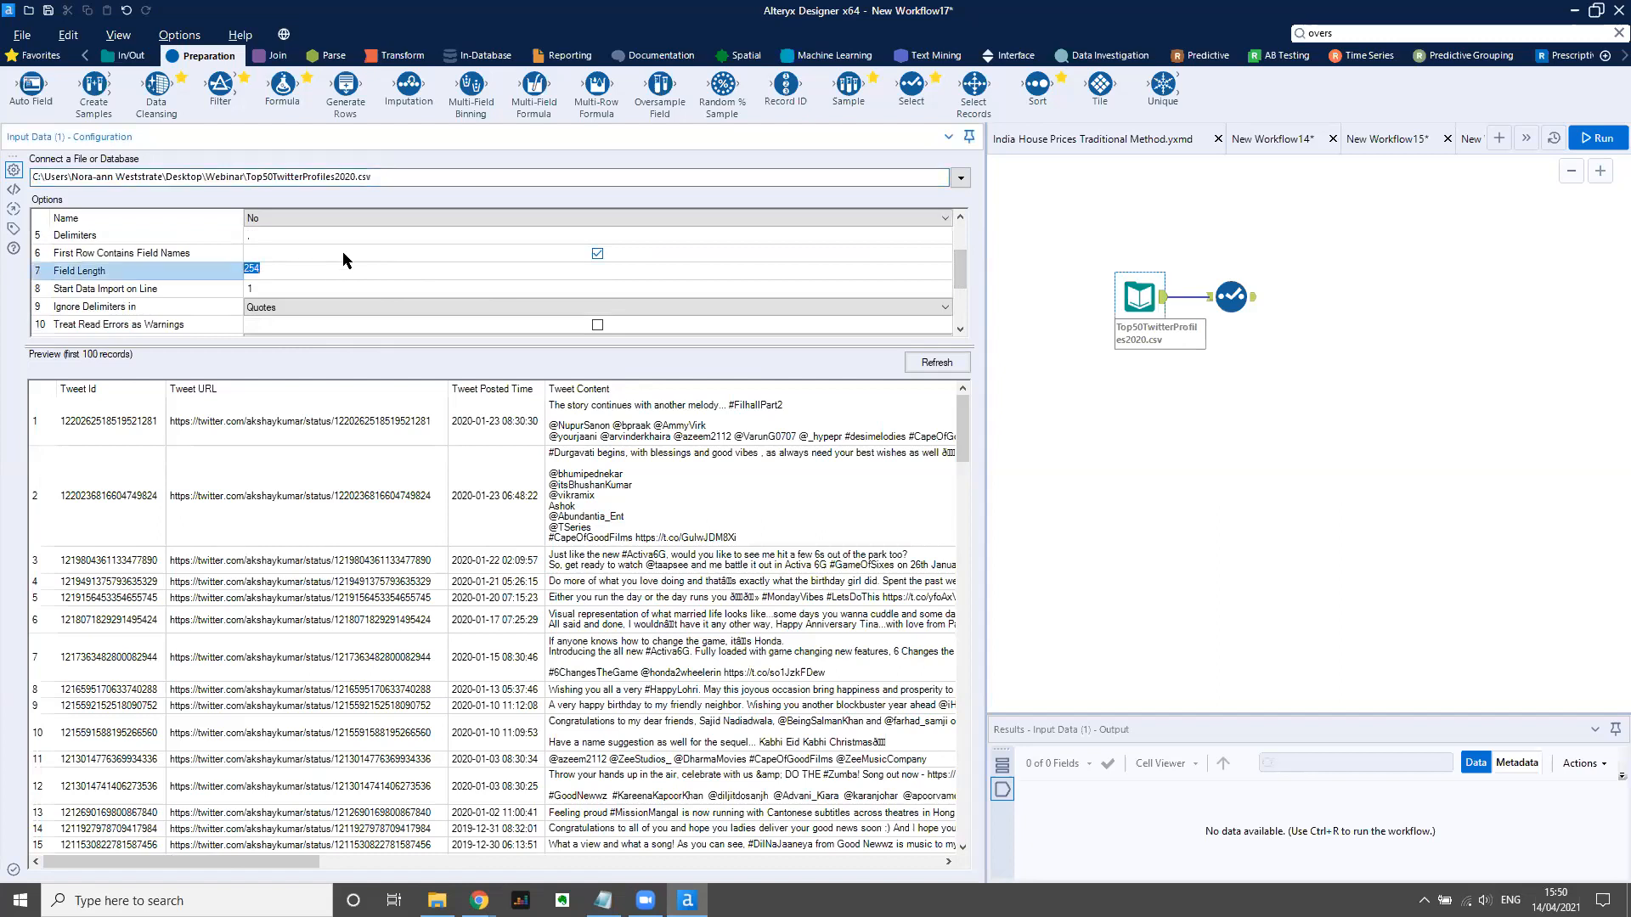
pyautogui.write('1000')
pyautogui.moveTo(985, 395); pyautogui.dragTo(572, 396)
# After the Select tool, add a Sort tool ordering Retweets received descending, followed by a Sample tool keeping the first 10000 rows.
pyautogui.click(841, 302)
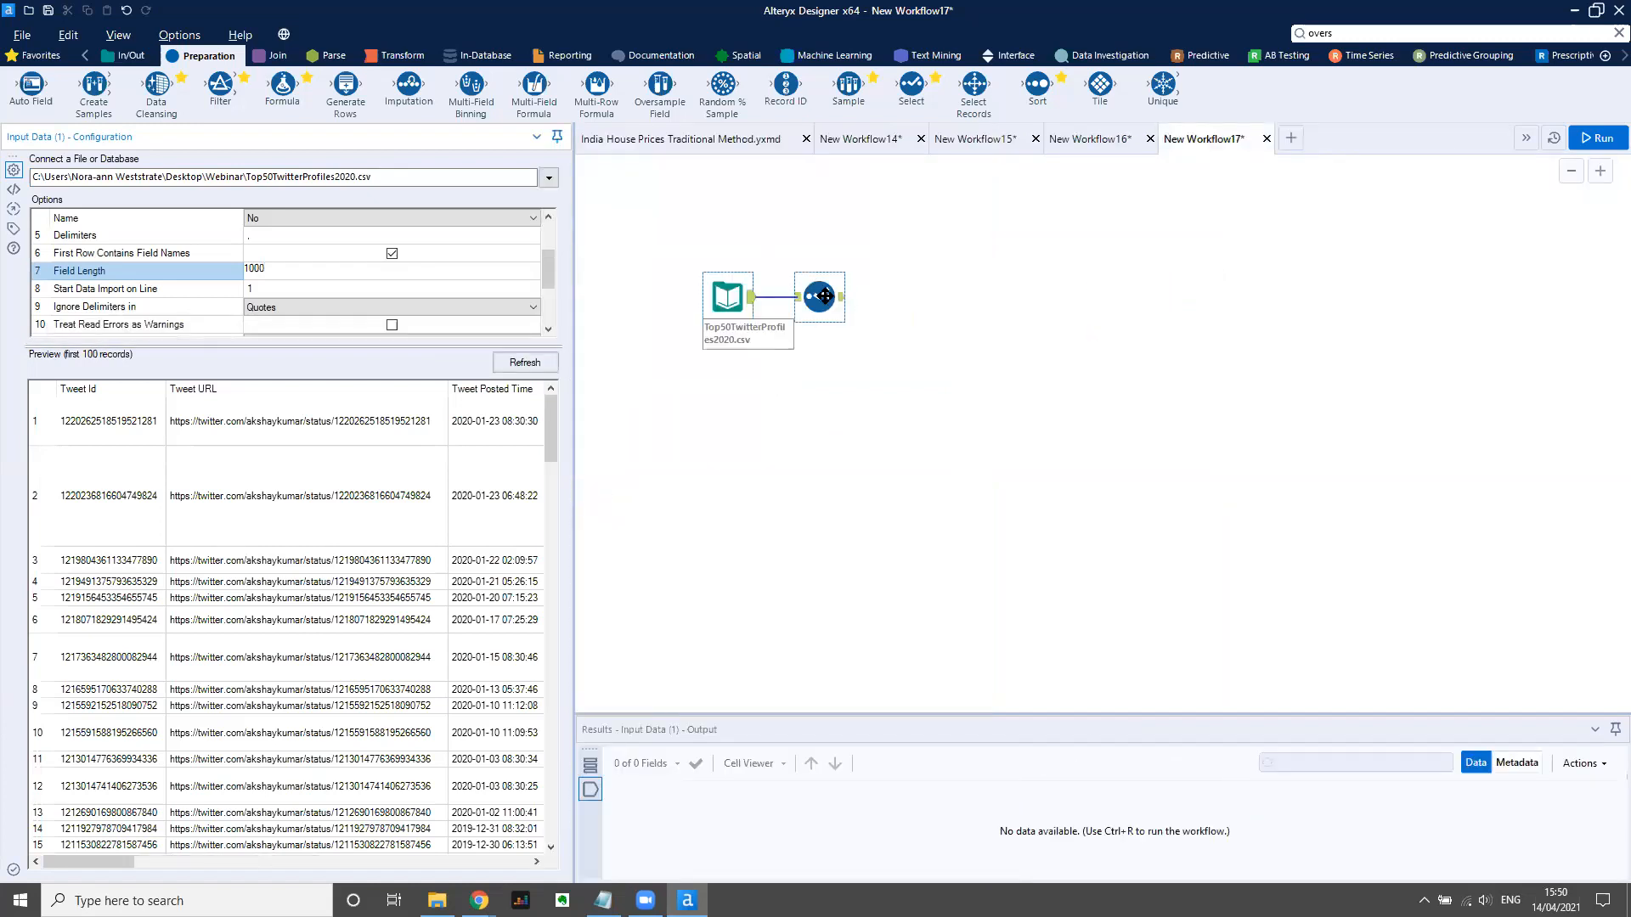
pyautogui.moveTo(1039, 90); pyautogui.dragTo(912, 298)
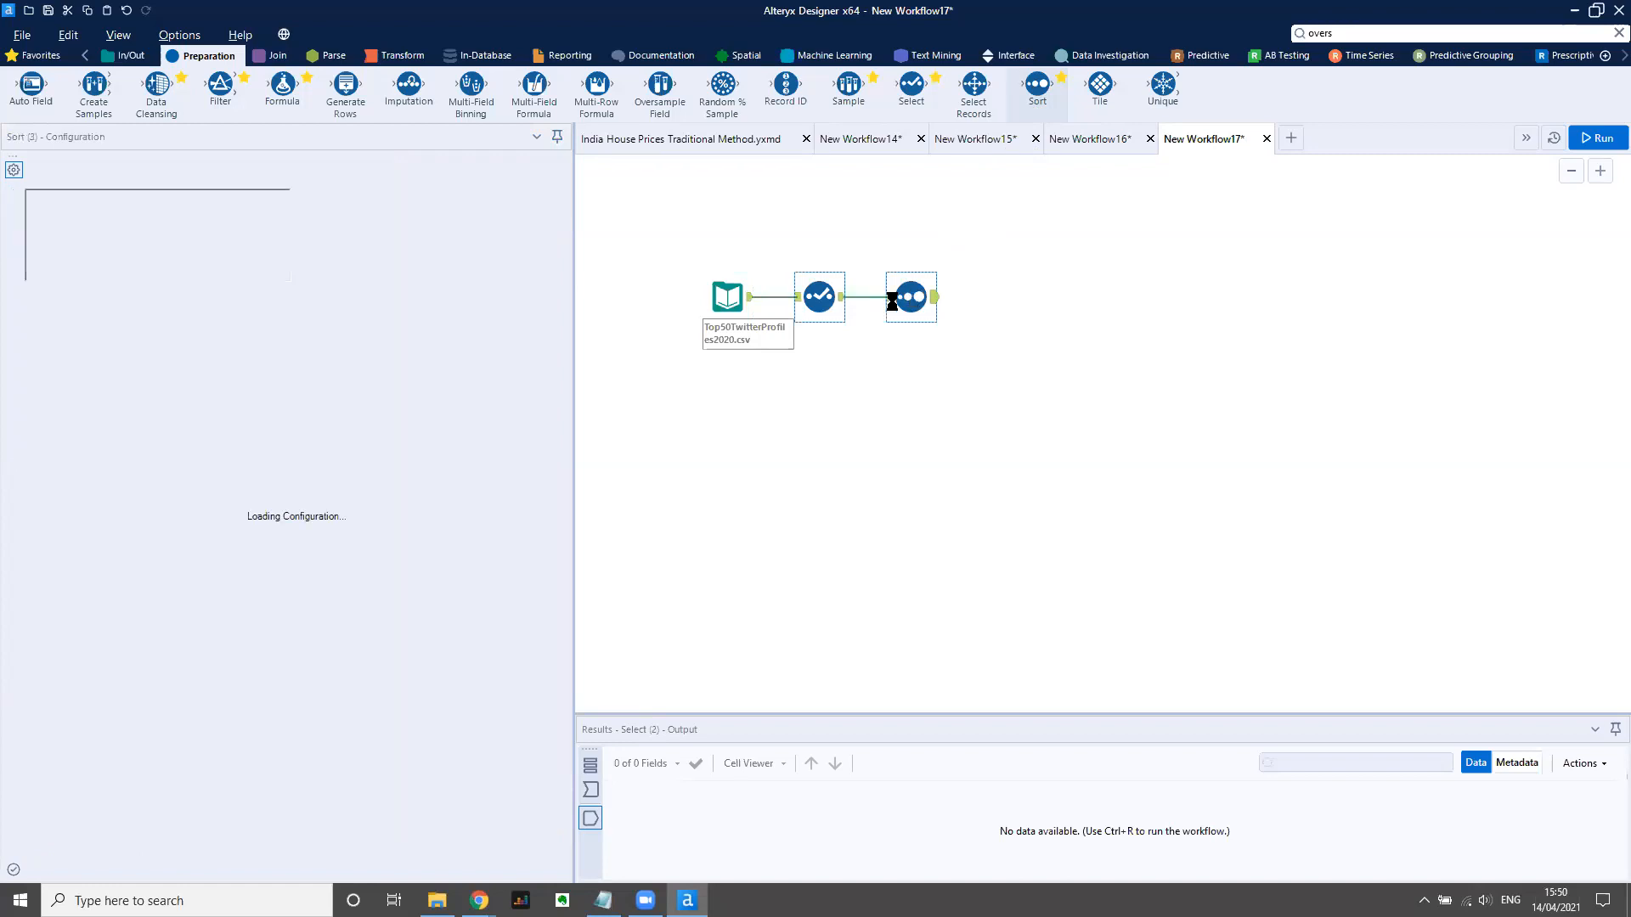
pyautogui.click(141, 220)
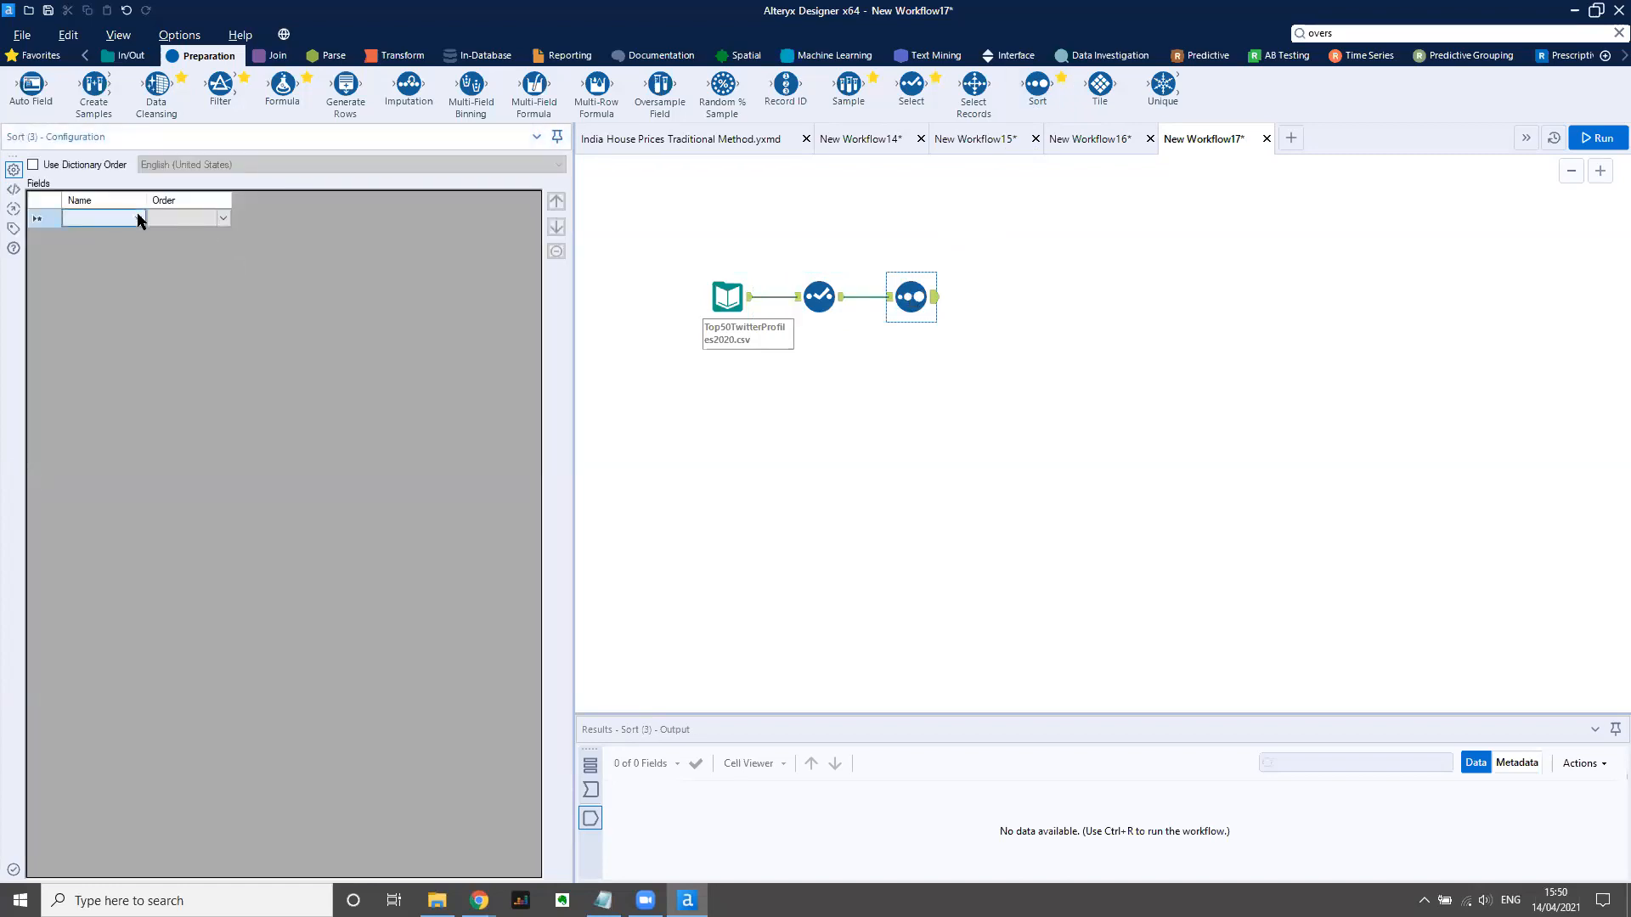
pyautogui.click(140, 220)
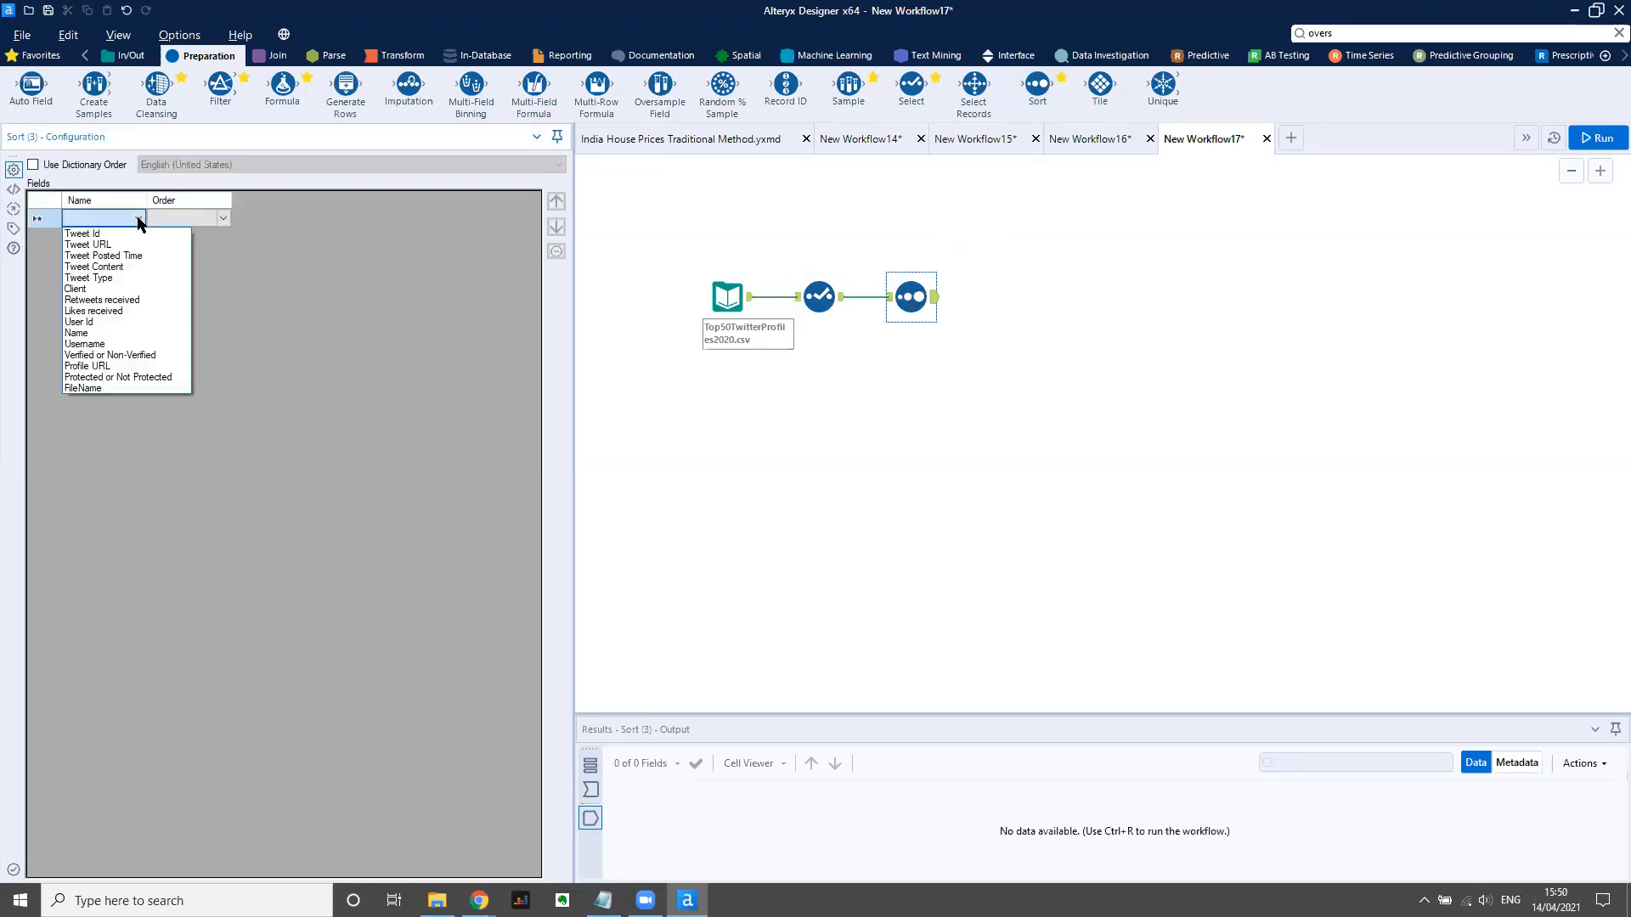
pyautogui.click(106, 300)
pyautogui.click(241, 218)
pyautogui.click(193, 246)
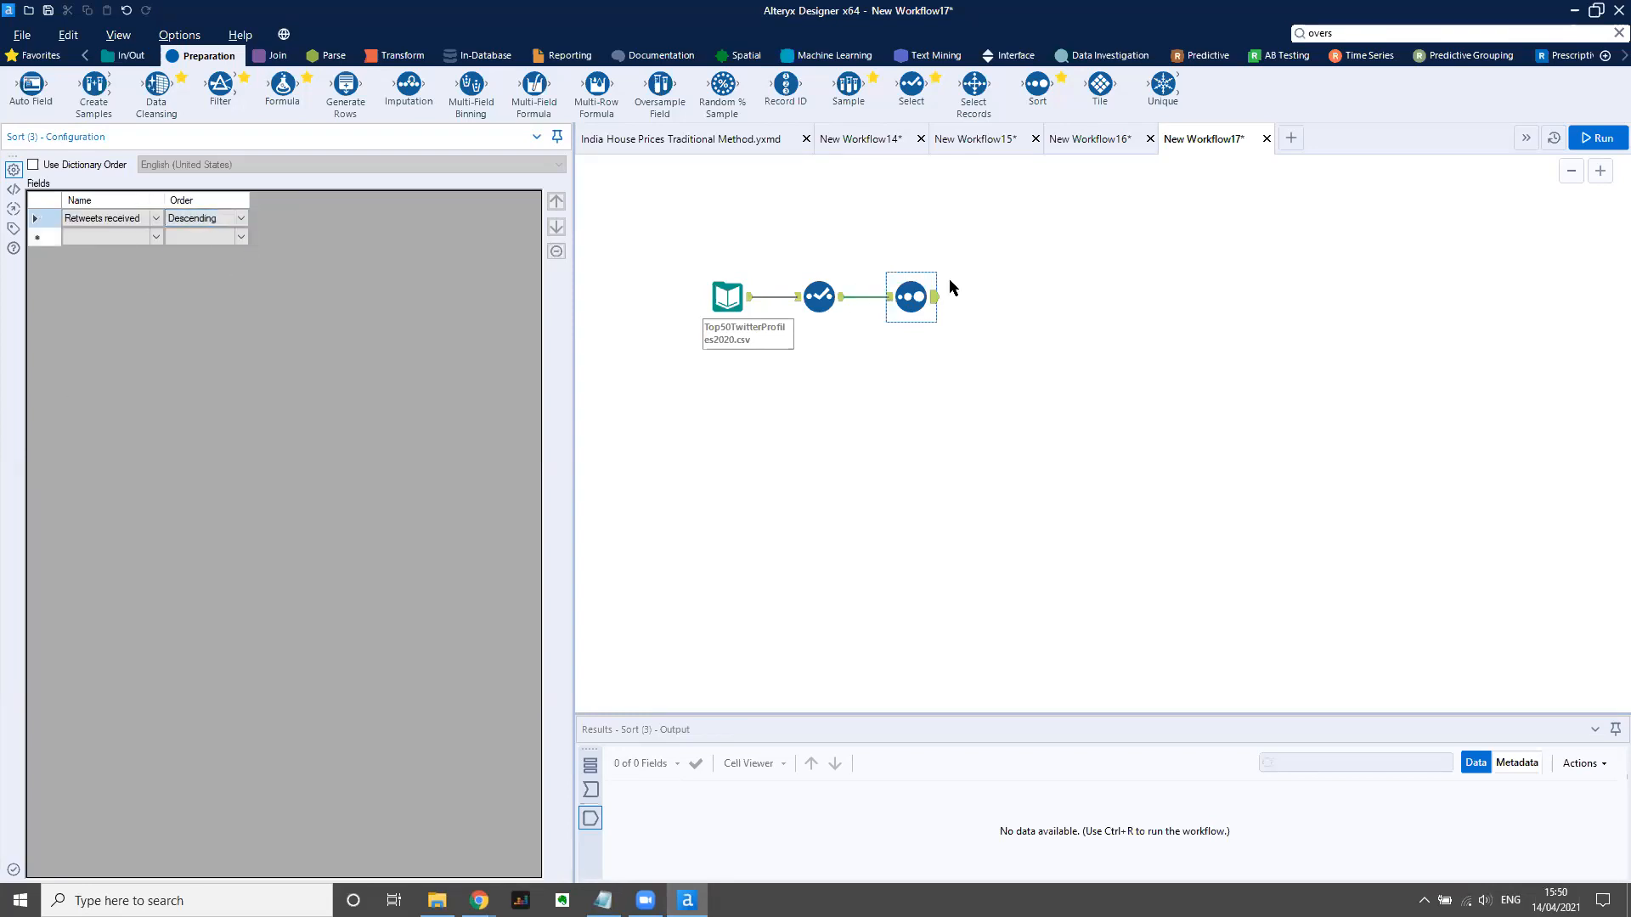
pyautogui.moveTo(848, 85); pyautogui.dragTo(1016, 295)
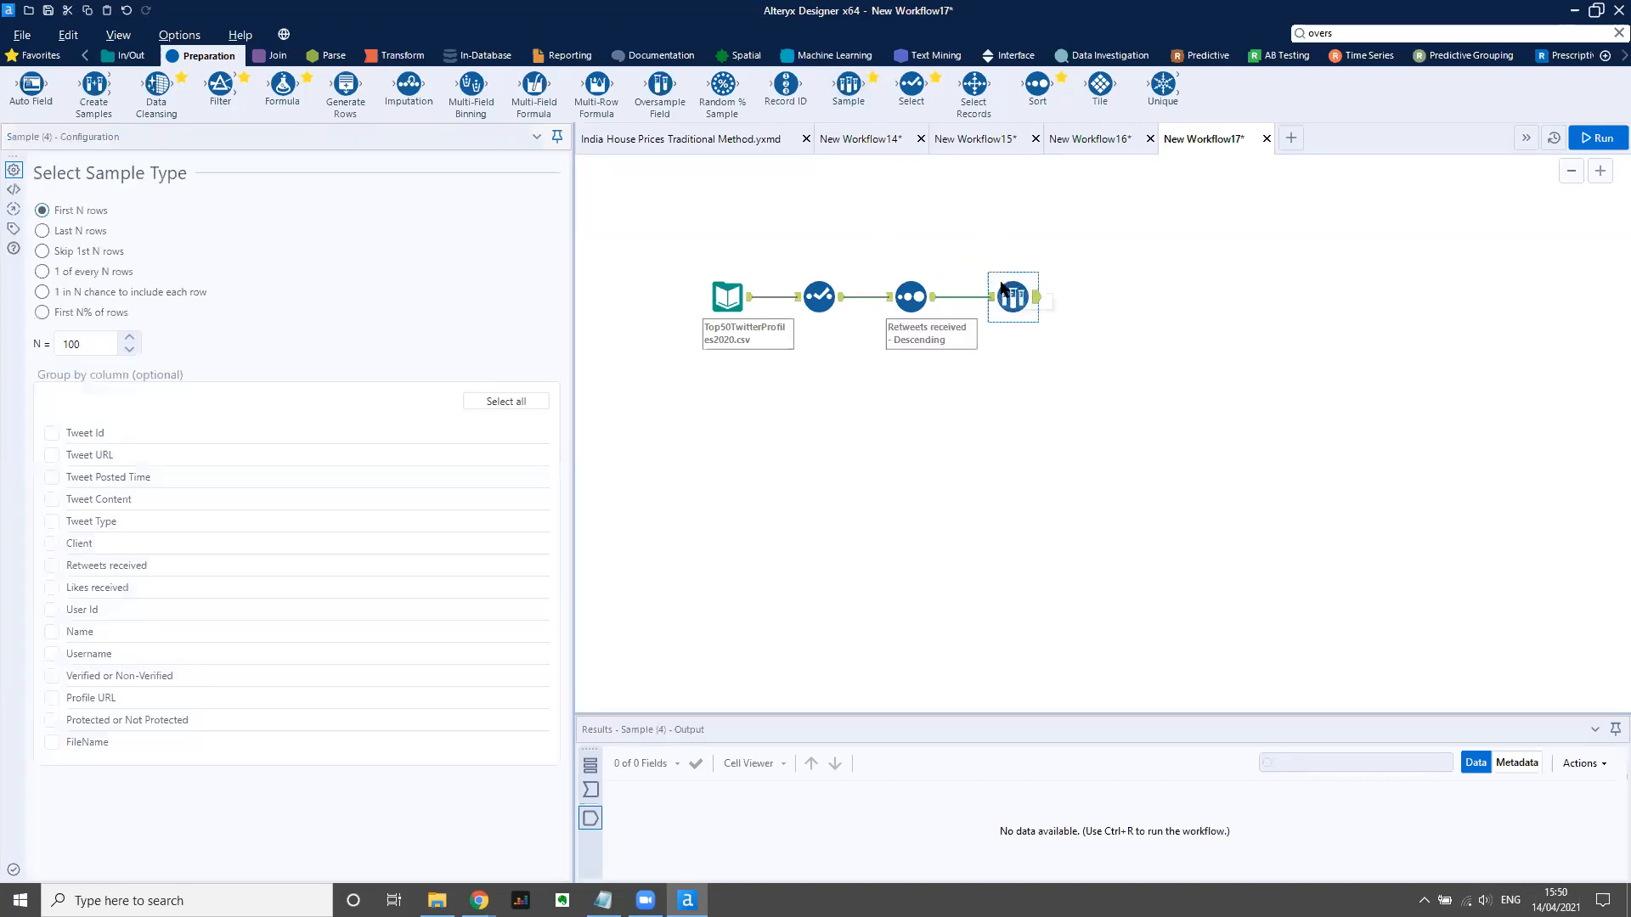
pyautogui.click(87, 346)
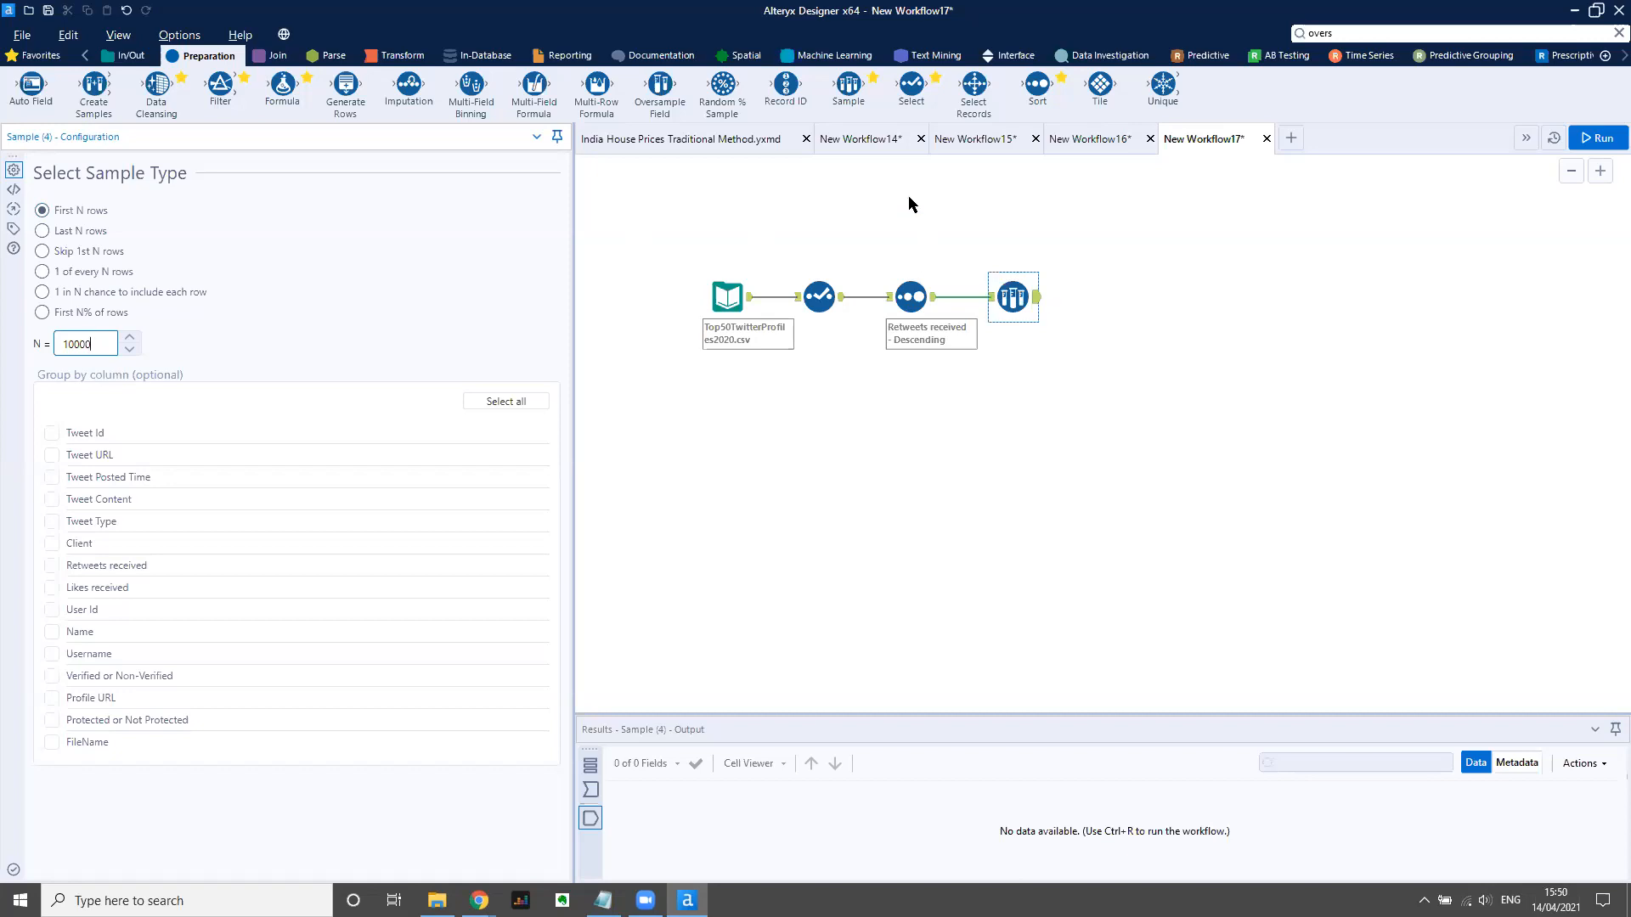
# Add a Text Pre-processing tool after the Sample tool with English as its language and Tweet Content as its text field.
pyautogui.click(923, 56)
pyautogui.moveTo(282, 85); pyautogui.dragTo(1084, 305)
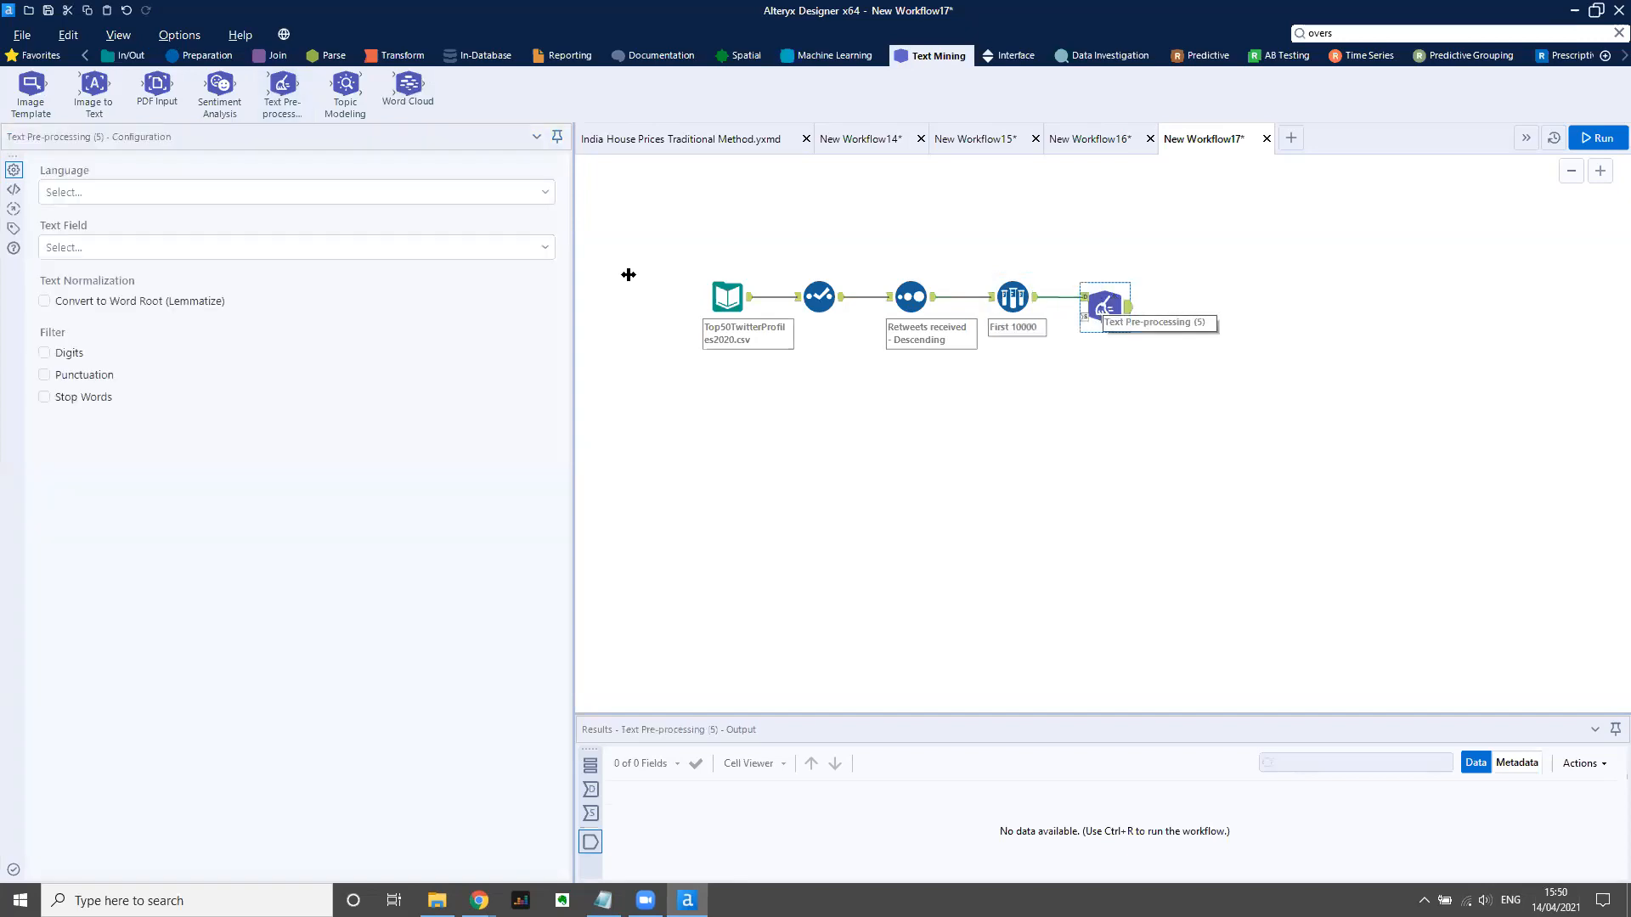
pyautogui.click(543, 193)
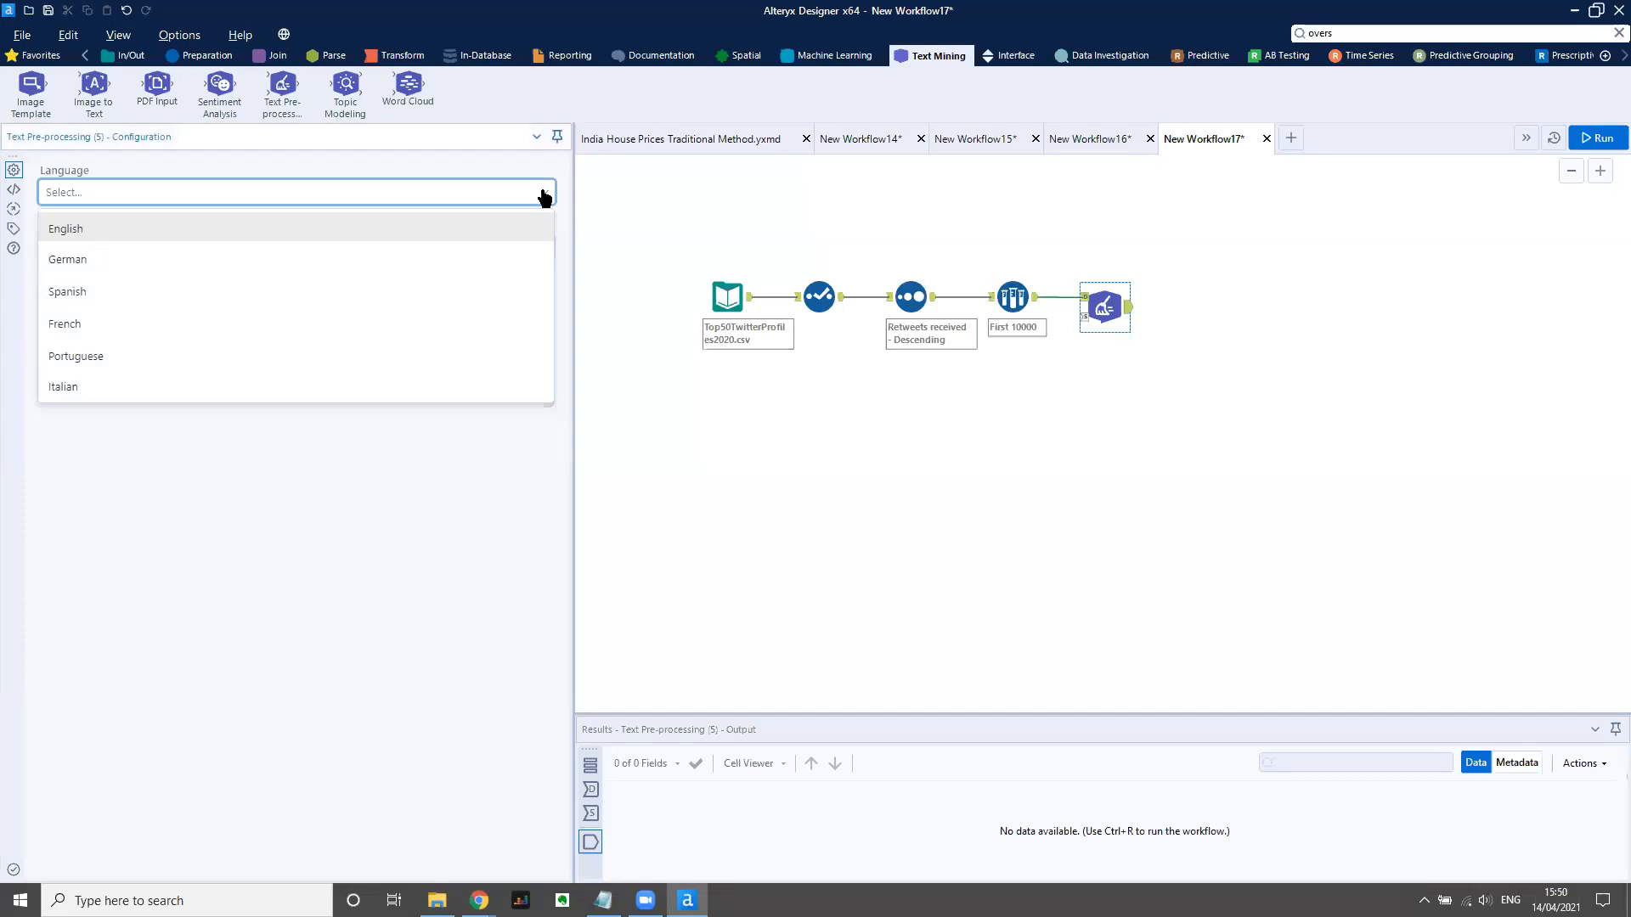
pyautogui.click(462, 233)
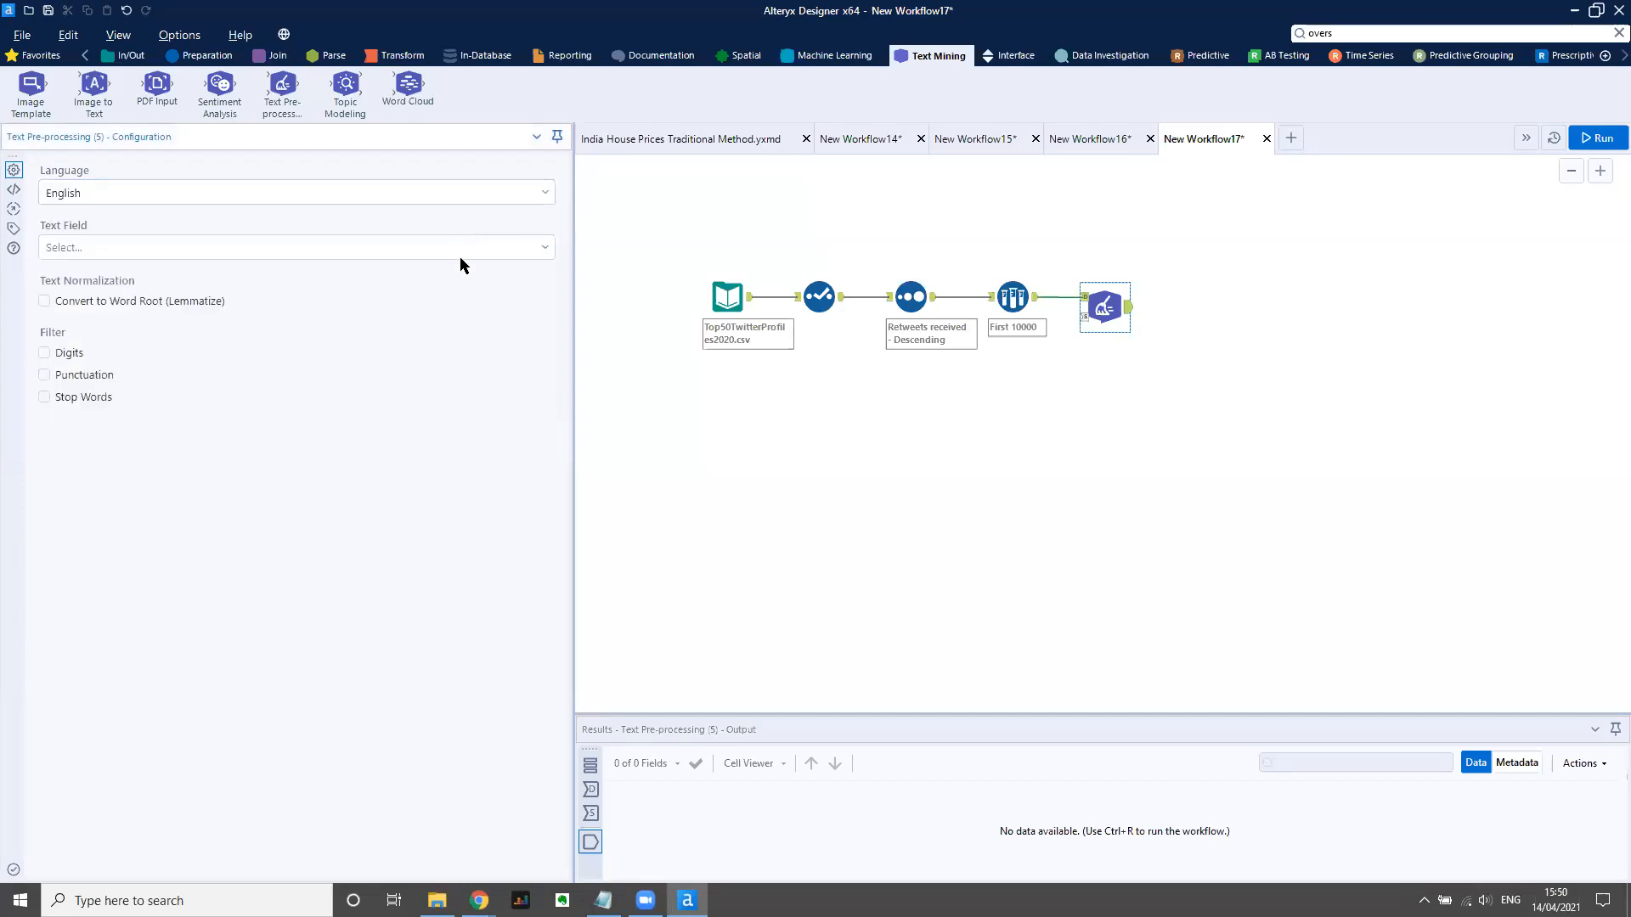
pyautogui.click(546, 248)
pyautogui.moveTo(541, 330); pyautogui.dragTo(544, 348)
pyautogui.click(437, 355)
# Enable Convert to Word Root (Lemmatize) and filter out digits, punctuation and stop words in the Text Pre-processing tool.
pyautogui.click(44, 302)
pyautogui.click(44, 353)
pyautogui.click(44, 376)
pyautogui.click(44, 398)
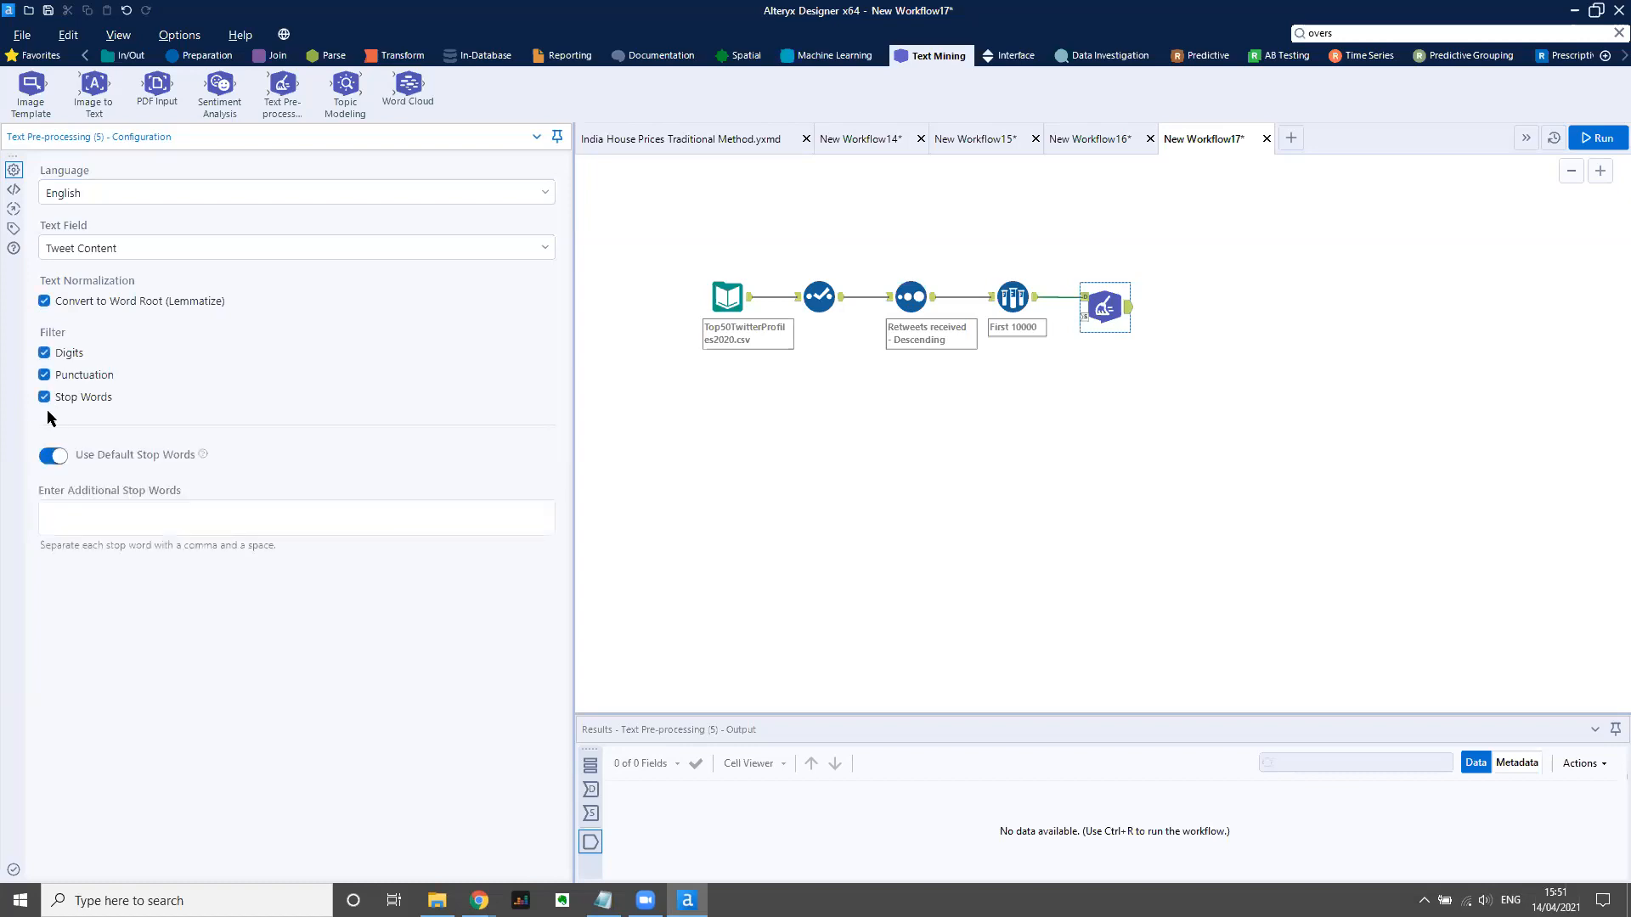
# Fill the additional stop words with the comma-separated list from Notepad, running from "I, a, about" to "with, the, https".
pyautogui.click(175, 512)
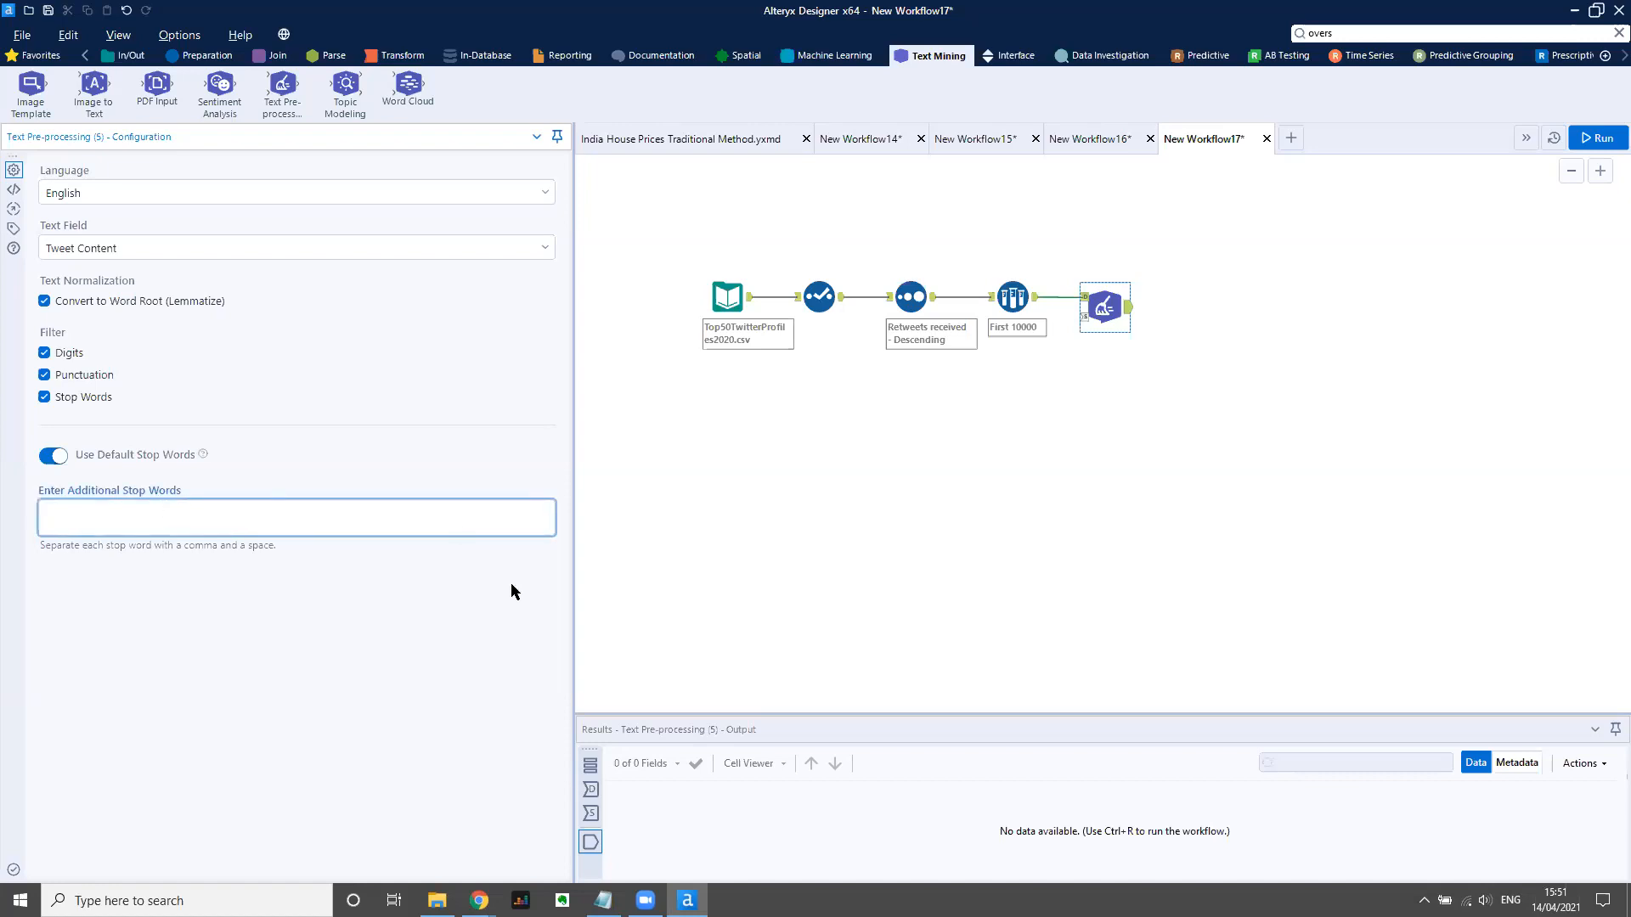
pyautogui.click(603, 900)
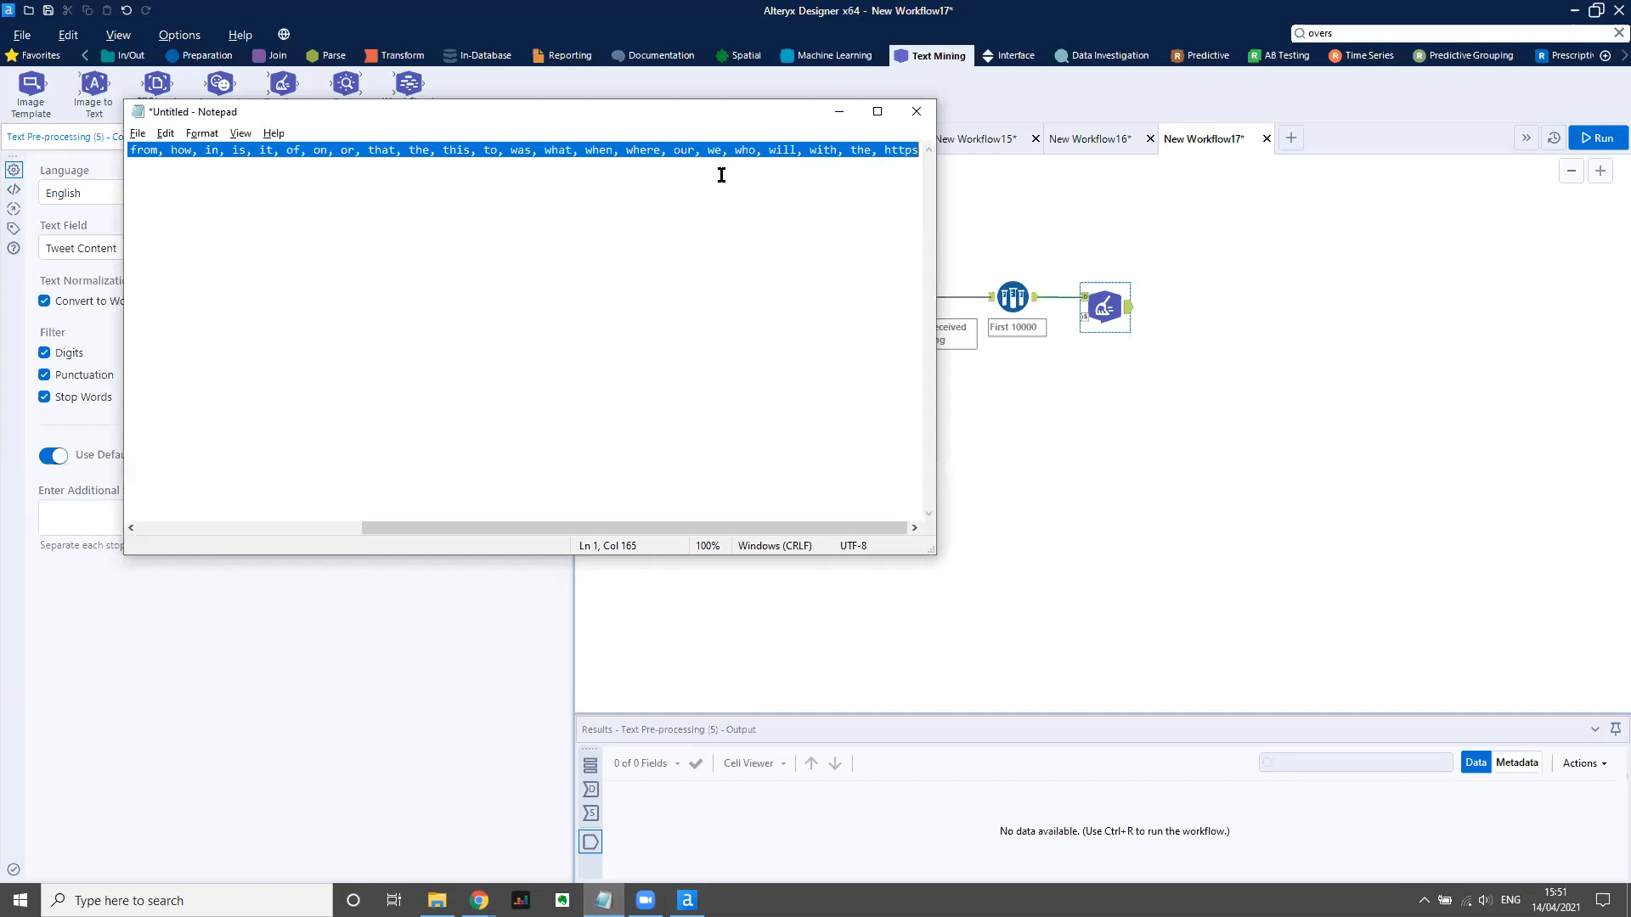
pyautogui.click(840, 111)
pyautogui.click(180, 513)
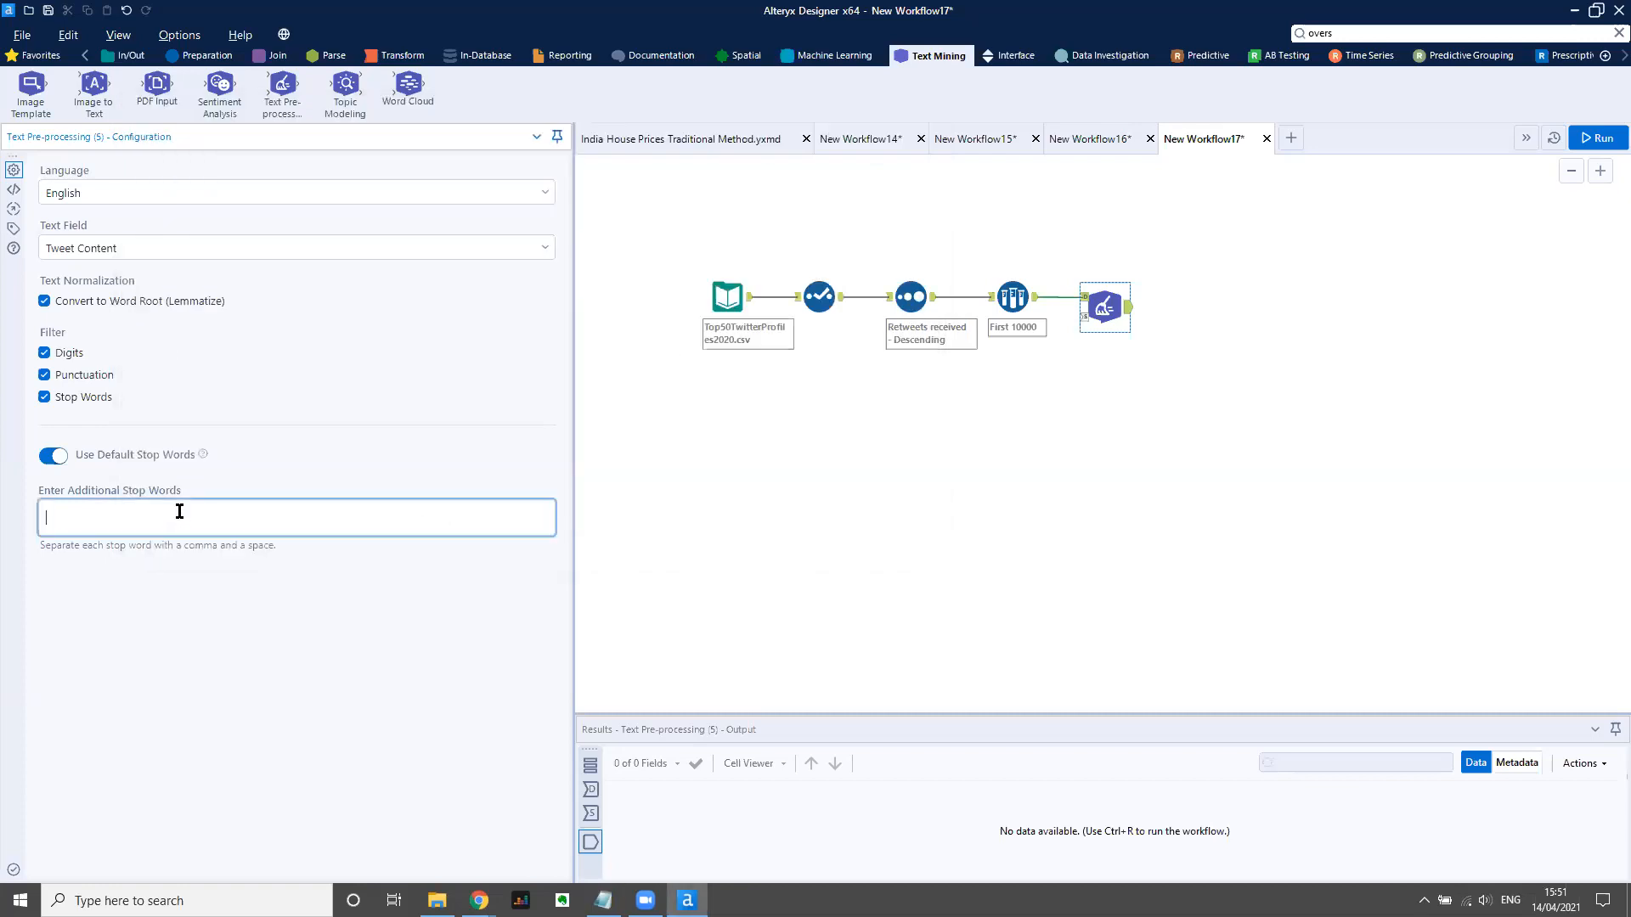
pyautogui.write('I, a, about, an, are, as, at, be, by, com, for, from, how, in, is, it, of, on, or, that, the, this, to, was, what, when, where, our, we, who, will, with, the, https')
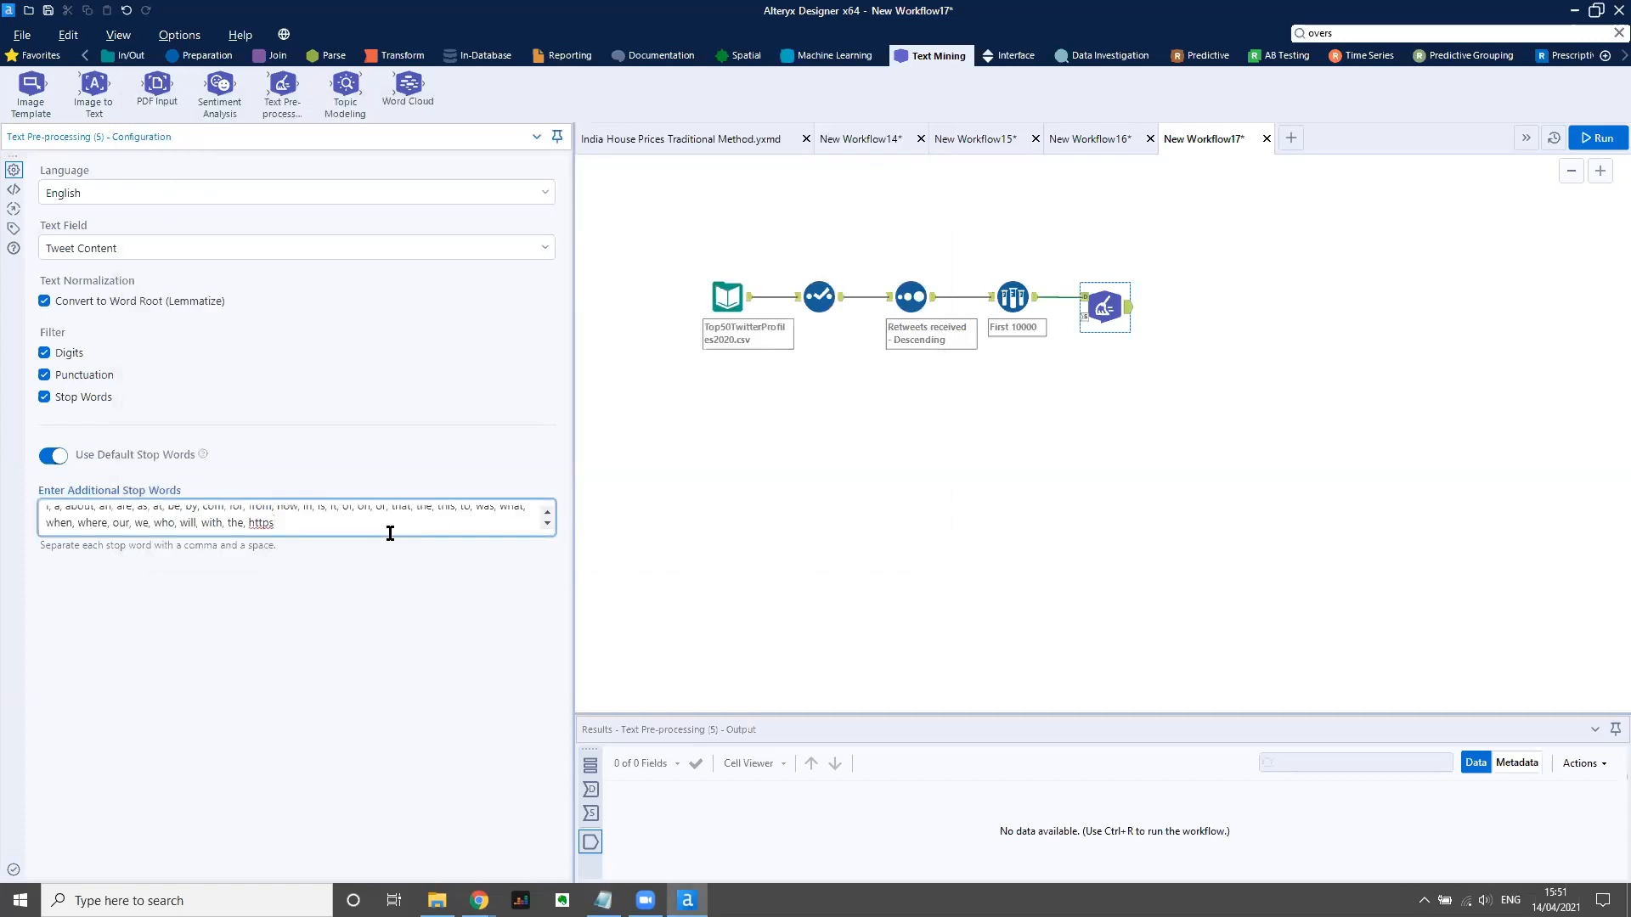
pyautogui.click(547, 510)
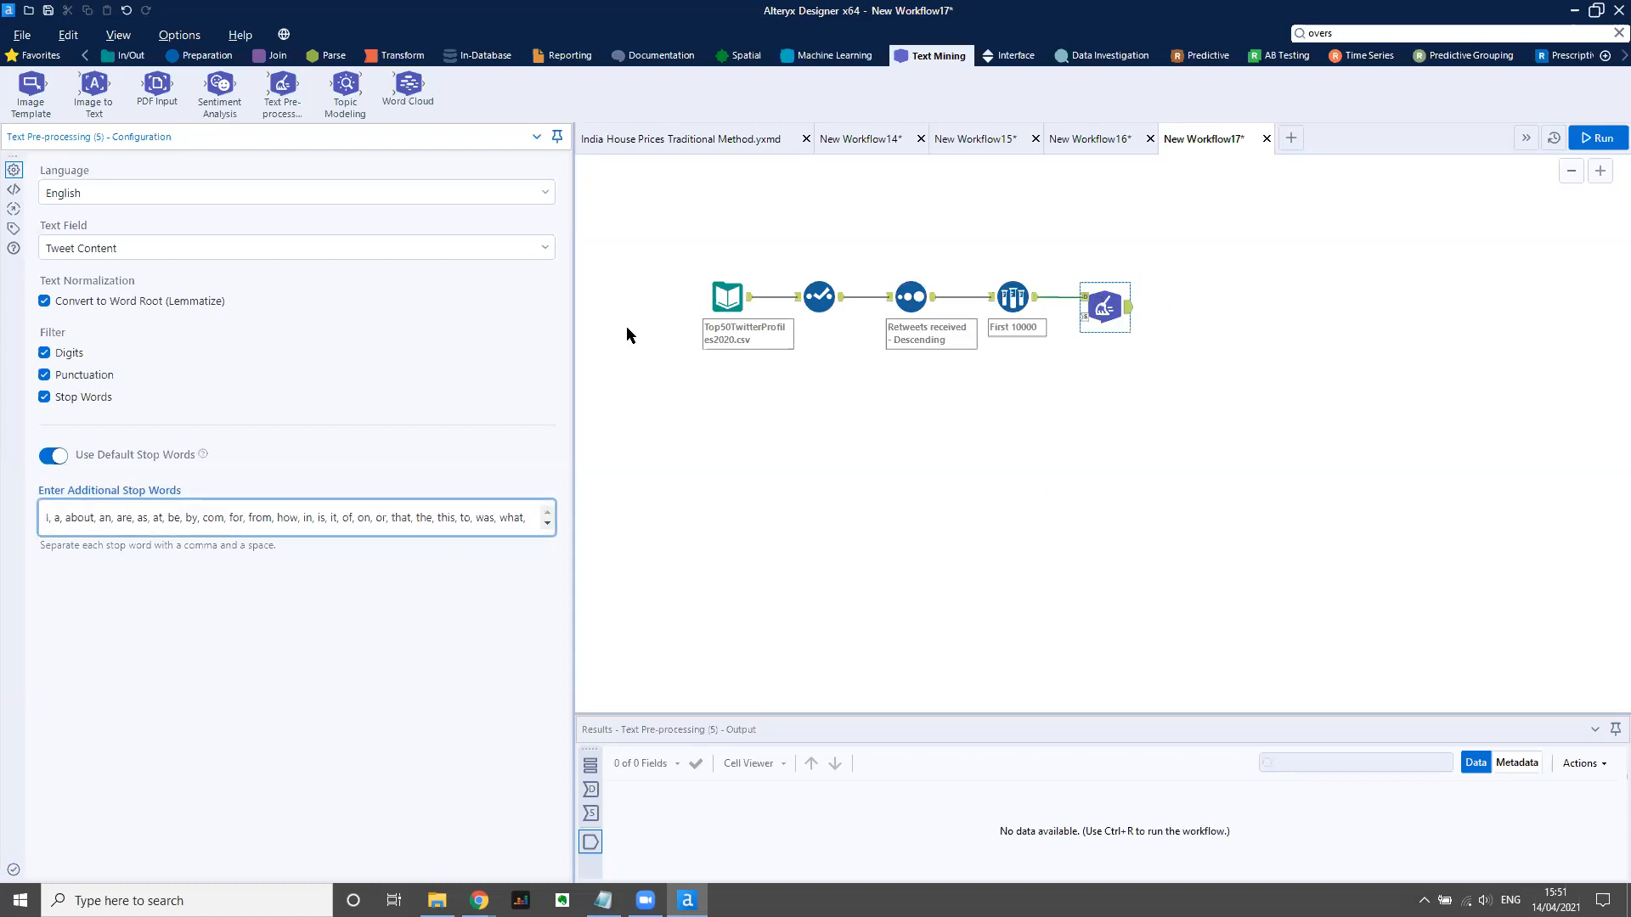
# Add a Topic Modeling tool after the Text Pre-processing tool, with Tweet Content as its text field.
pyautogui.moveTo(342, 95)
pyautogui.mouseDown()
pyautogui.moveTo(1331, 476)
pyautogui.moveTo(1223, 306)
pyautogui.moveTo(1221, 372)
pyautogui.mouseUp()
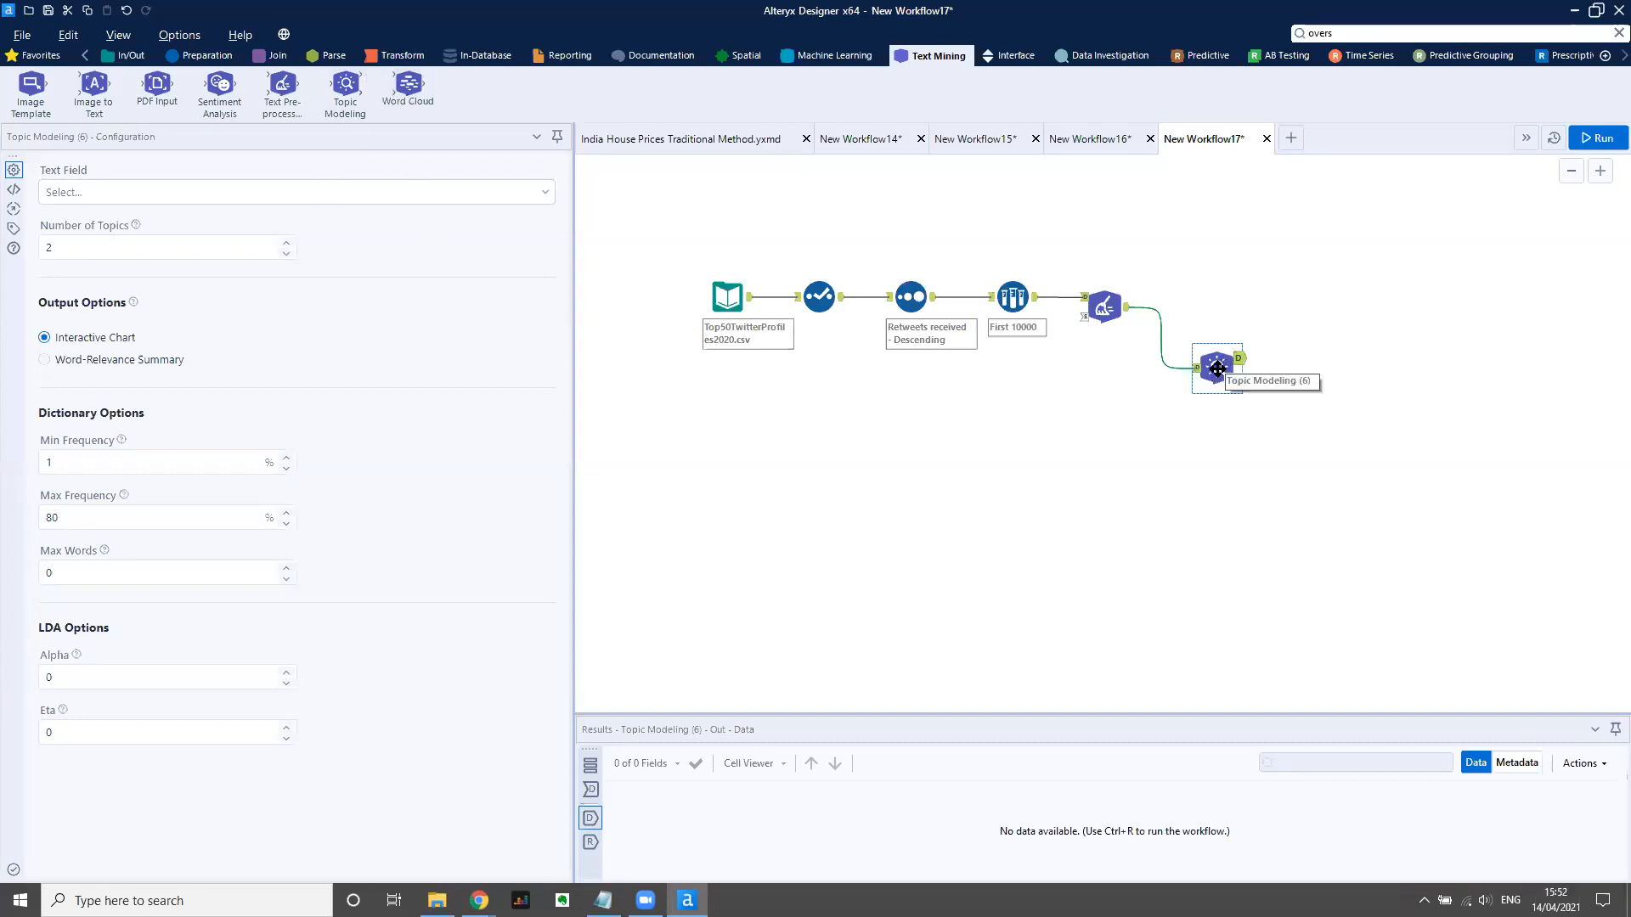
pyautogui.click(543, 193)
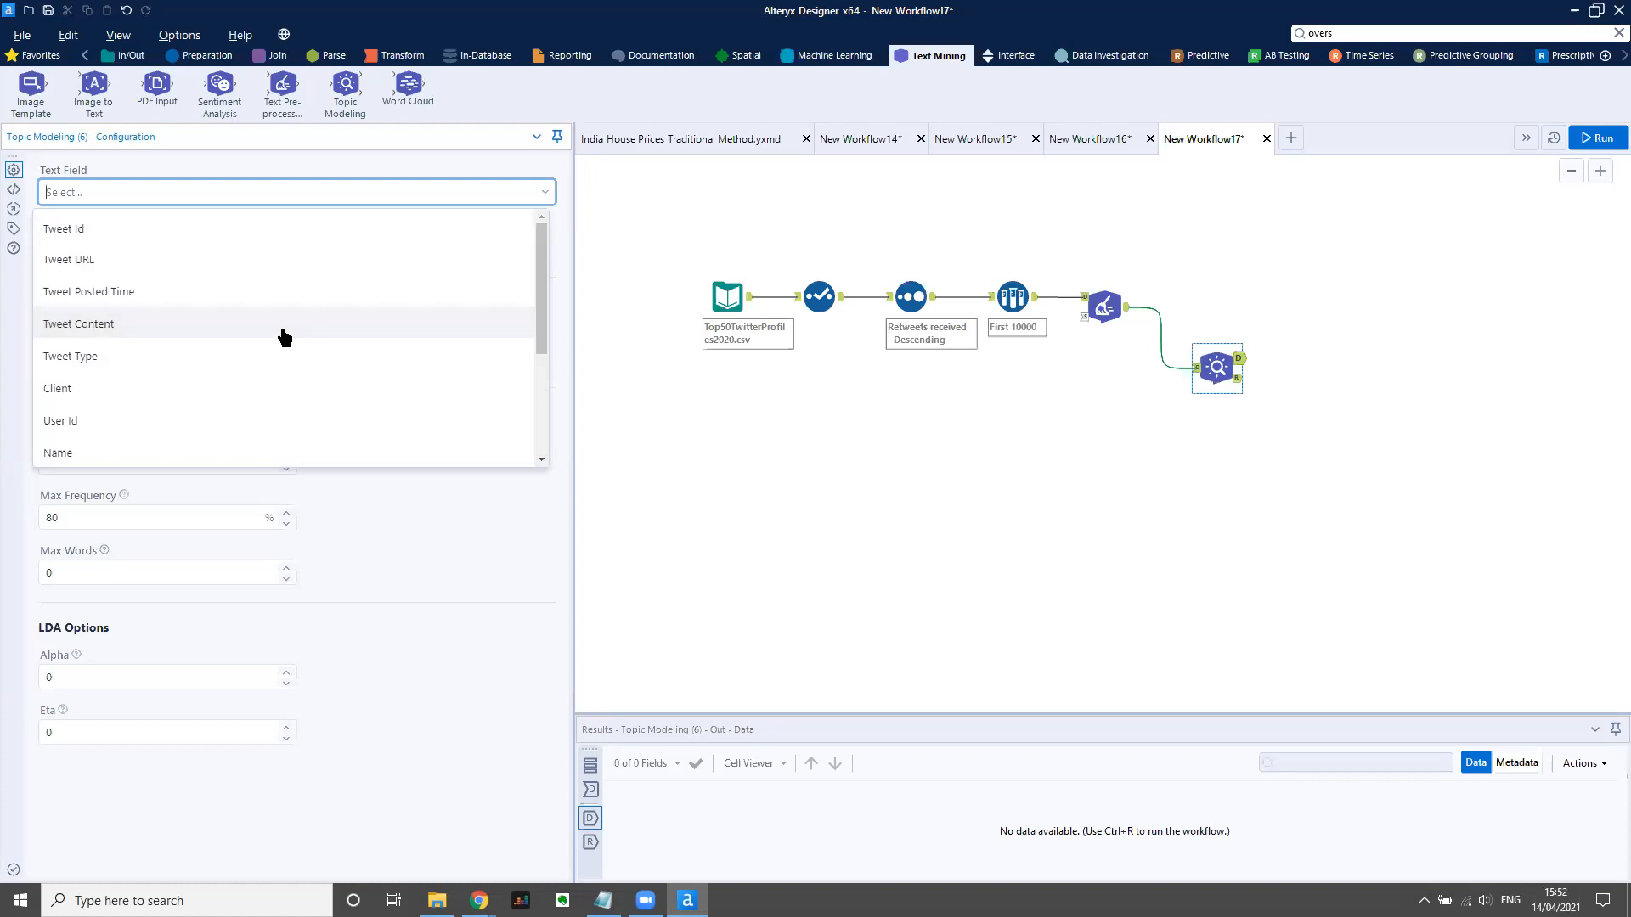
pyautogui.click(284, 337)
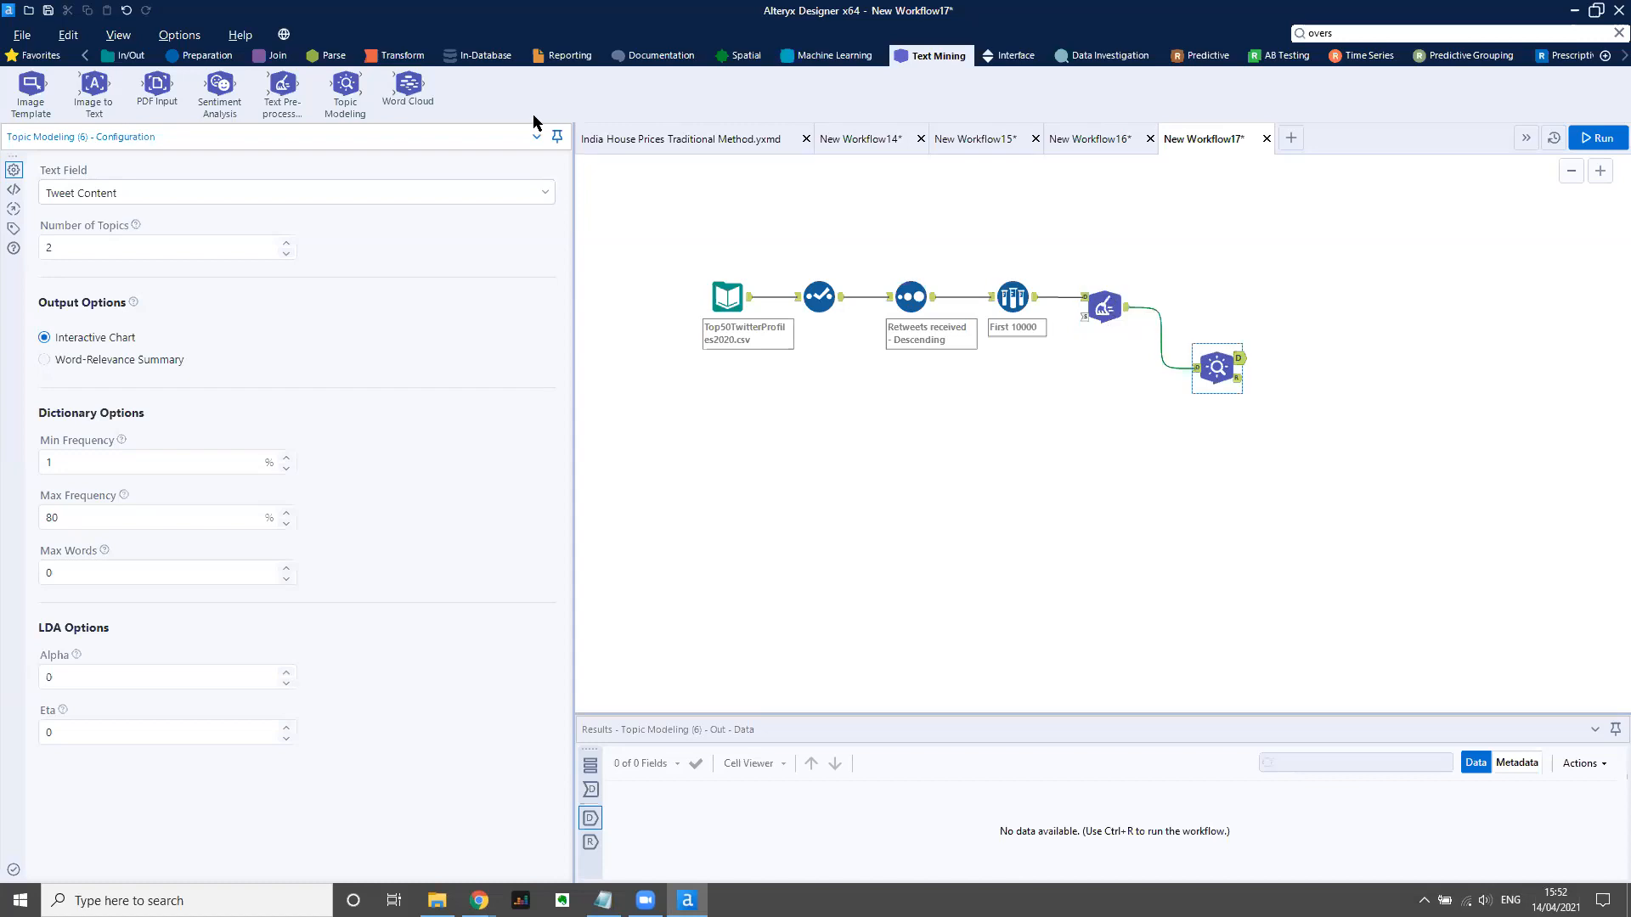
# Add a Word Cloud tool above Topic Modeling, connect it to the Text Pre-processing output and set its field to Tweet Content.
pyautogui.moveTo(409, 83); pyautogui.dragTo(1236, 226)
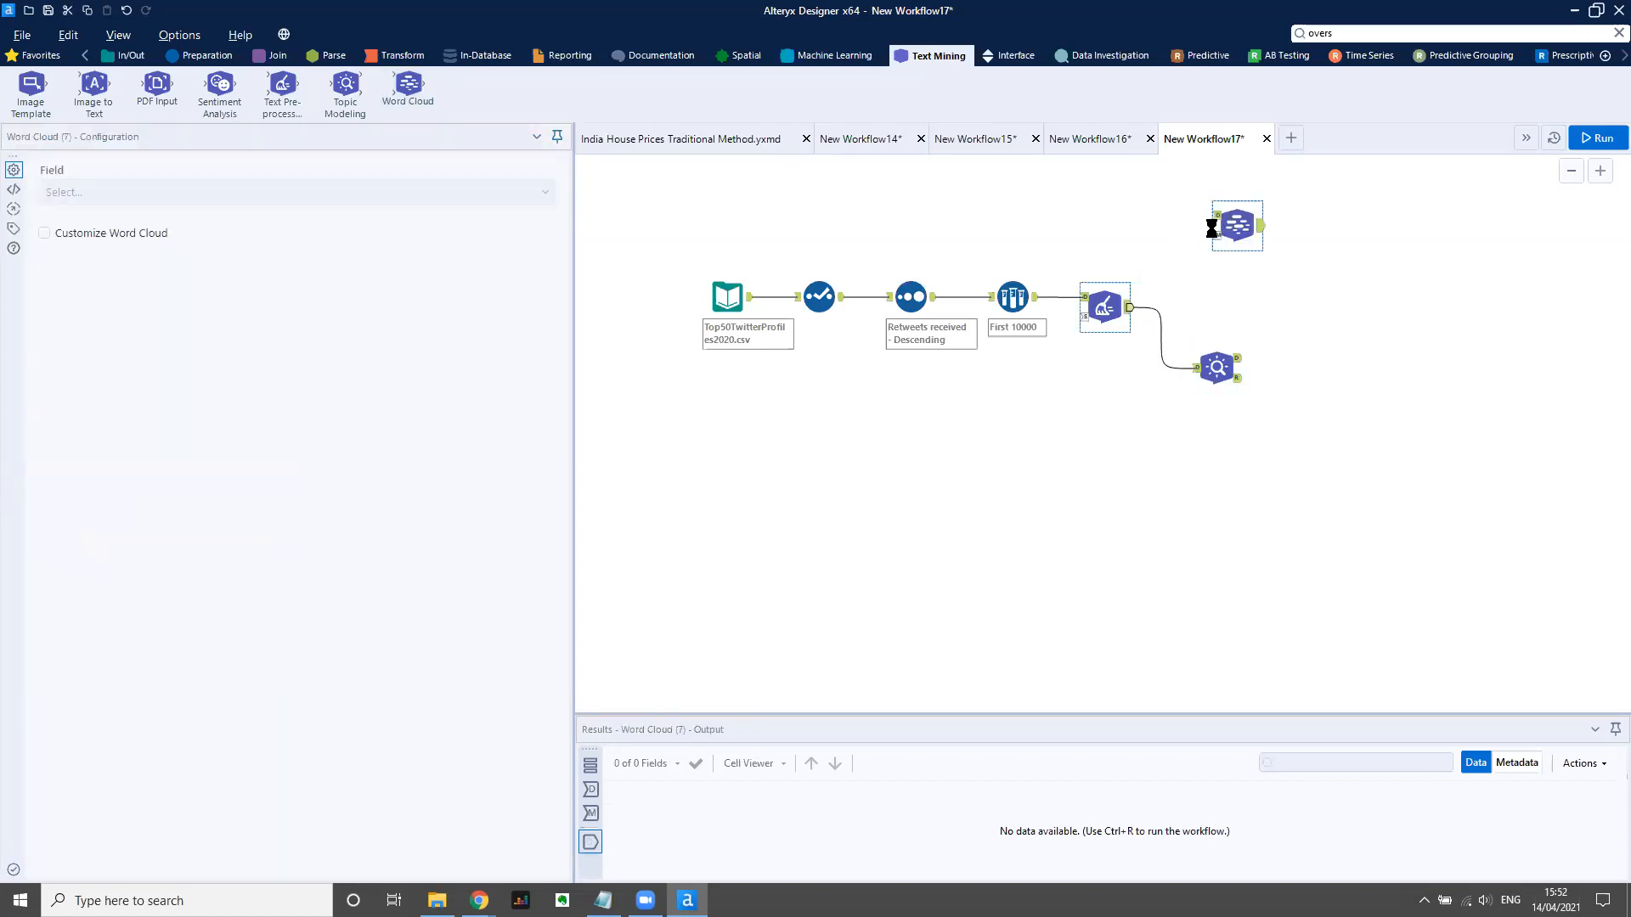
pyautogui.moveTo(1129, 307); pyautogui.dragTo(1214, 218)
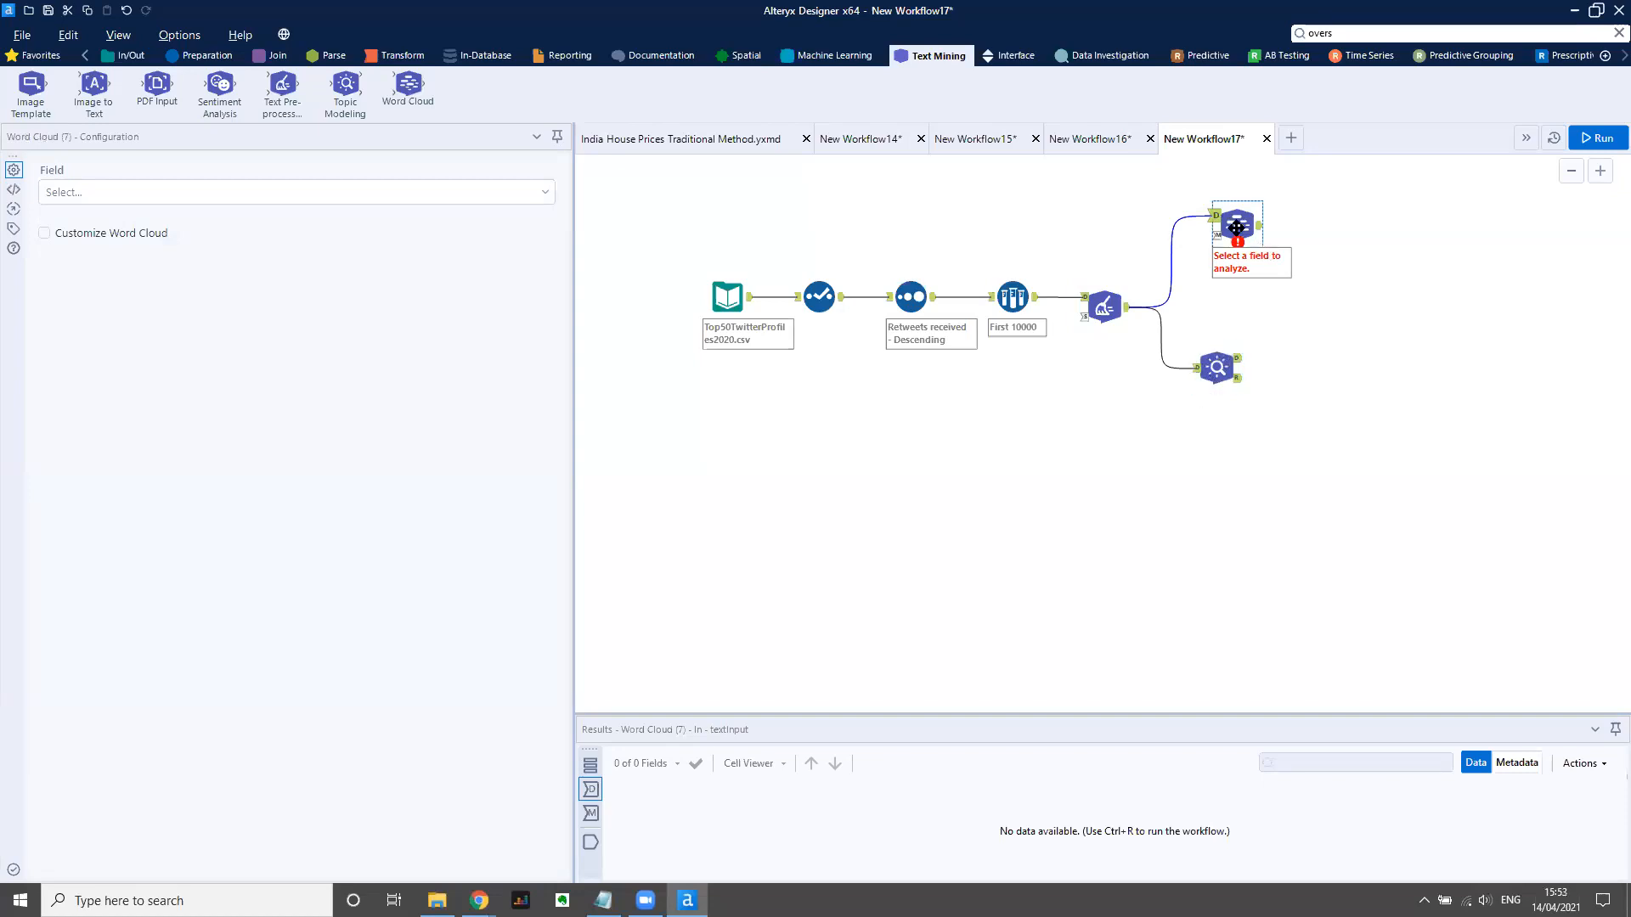
pyautogui.moveTo(1219, 227); pyautogui.dragTo(1199, 227)
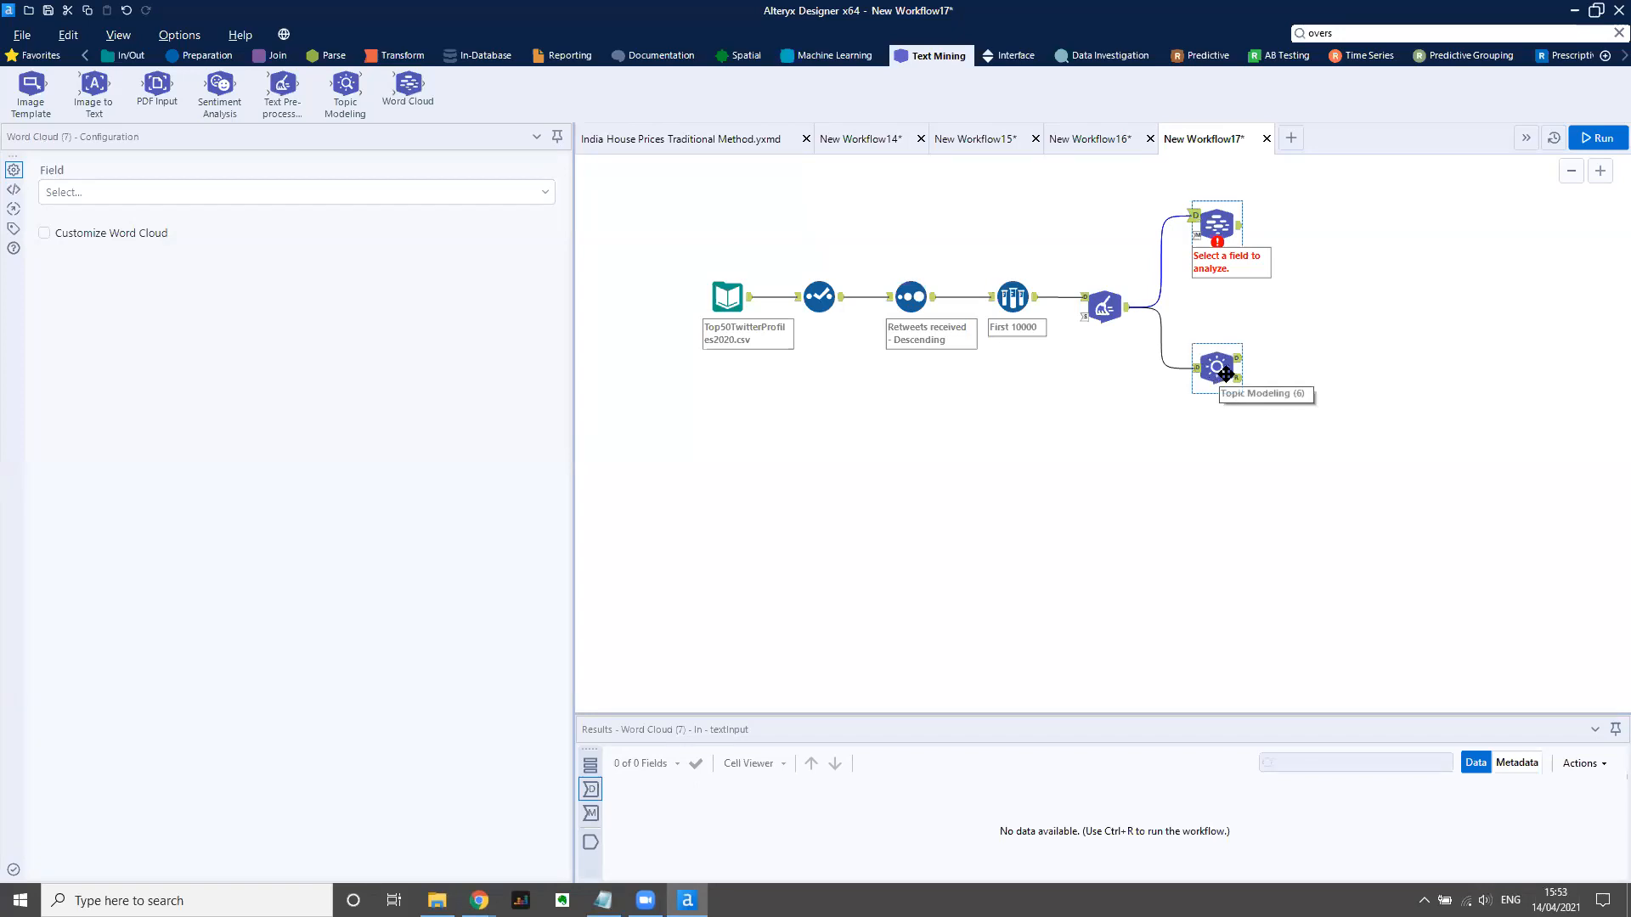
pyautogui.click(542, 197)
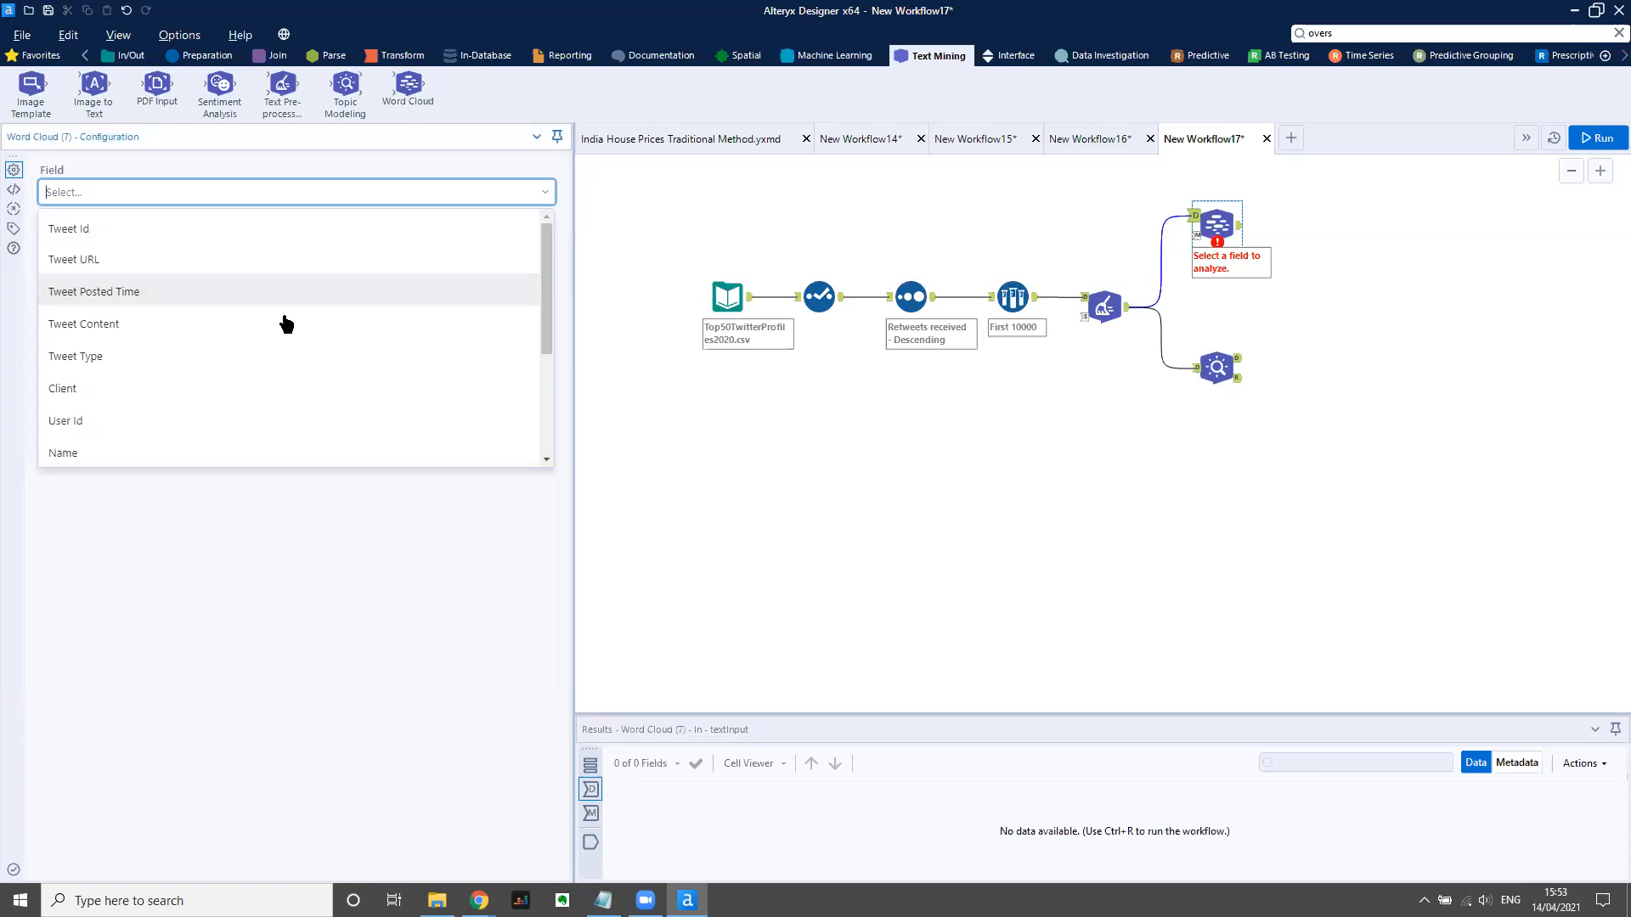
pyautogui.click(284, 320)
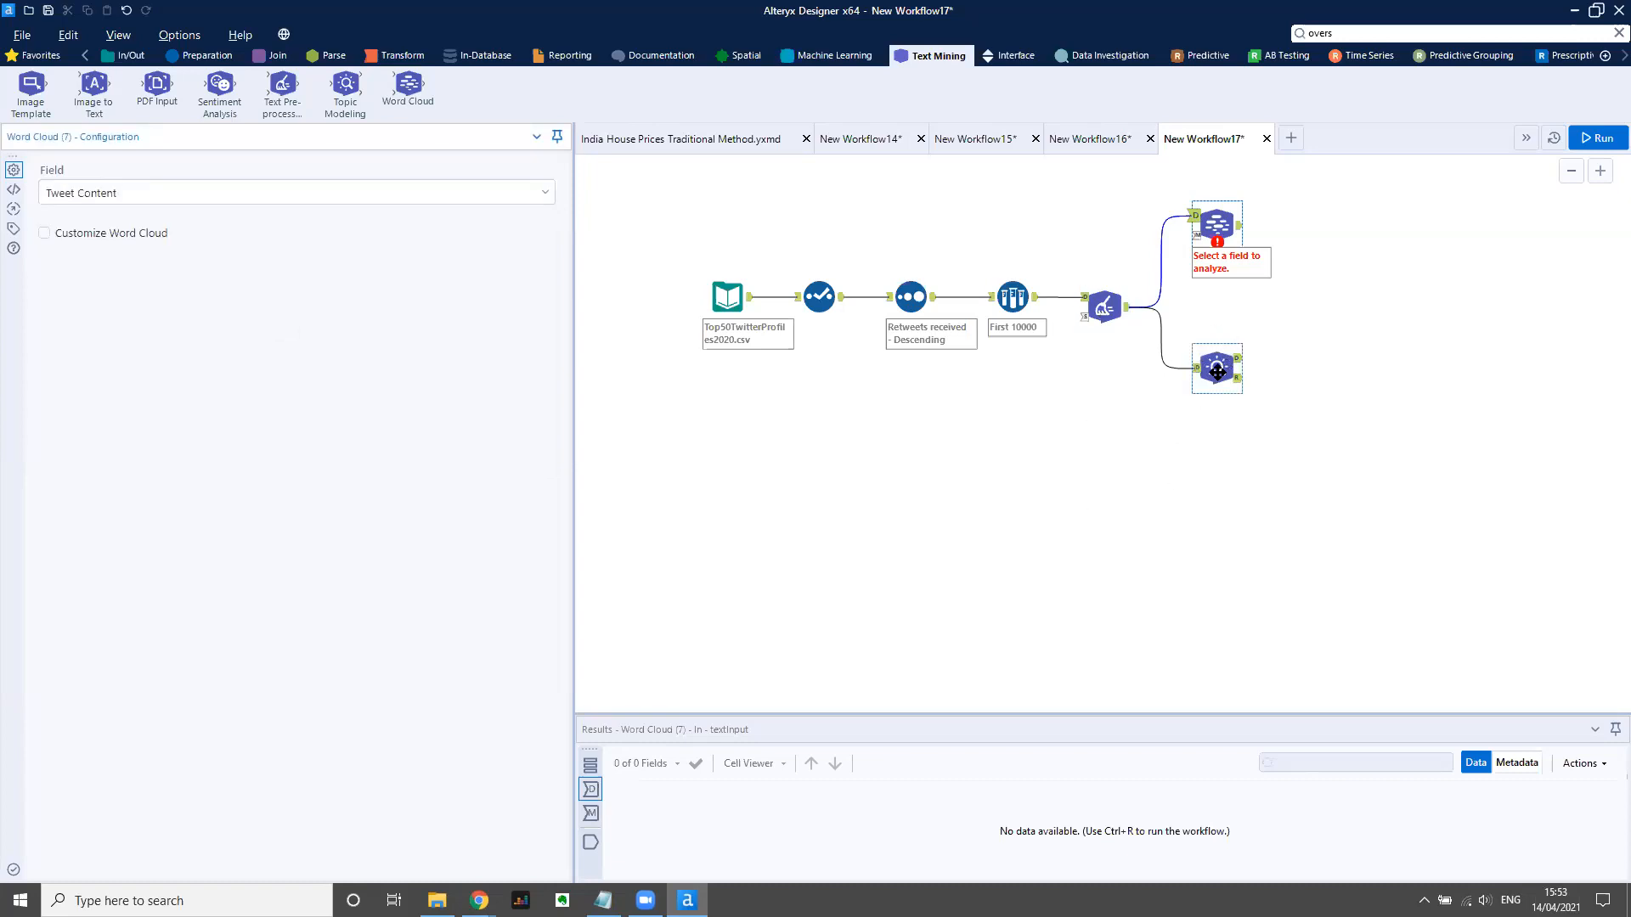
pyautogui.moveTo(1217, 222); pyautogui.dragTo(1216, 233)
pyautogui.click(1310, 226)
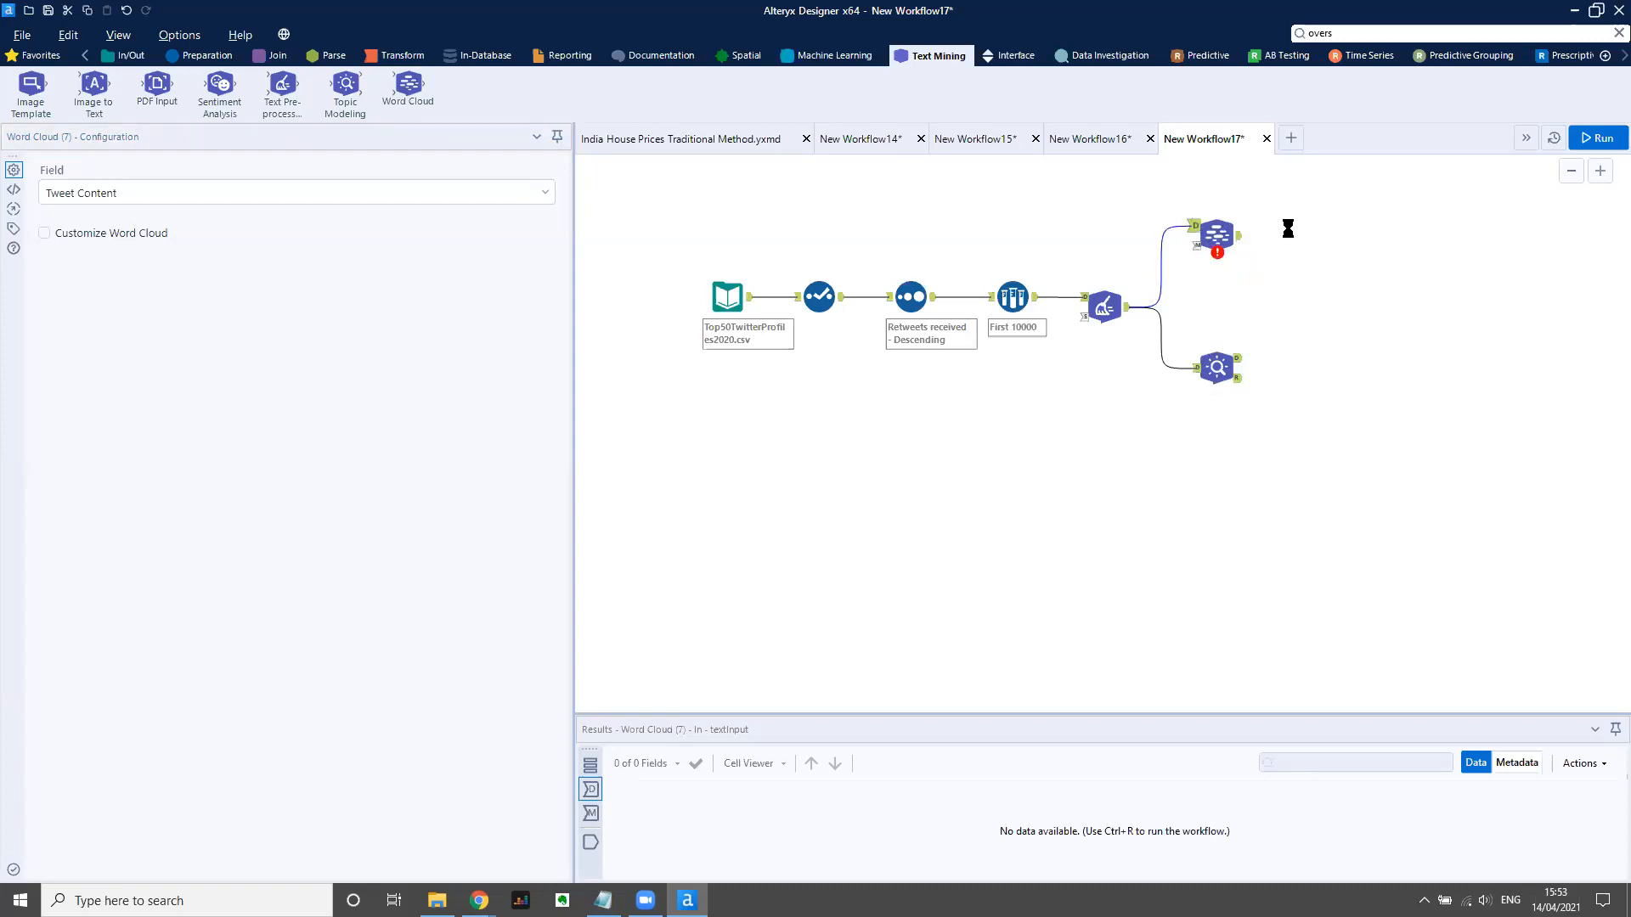
pyautogui.click(1220, 234)
# Add Browse tools to all outputs of the Word Cloud and Topic Modeling tools, and run the workflow.
pyautogui.moveTo(1312, 197); pyautogui.dragTo(1185, 441)
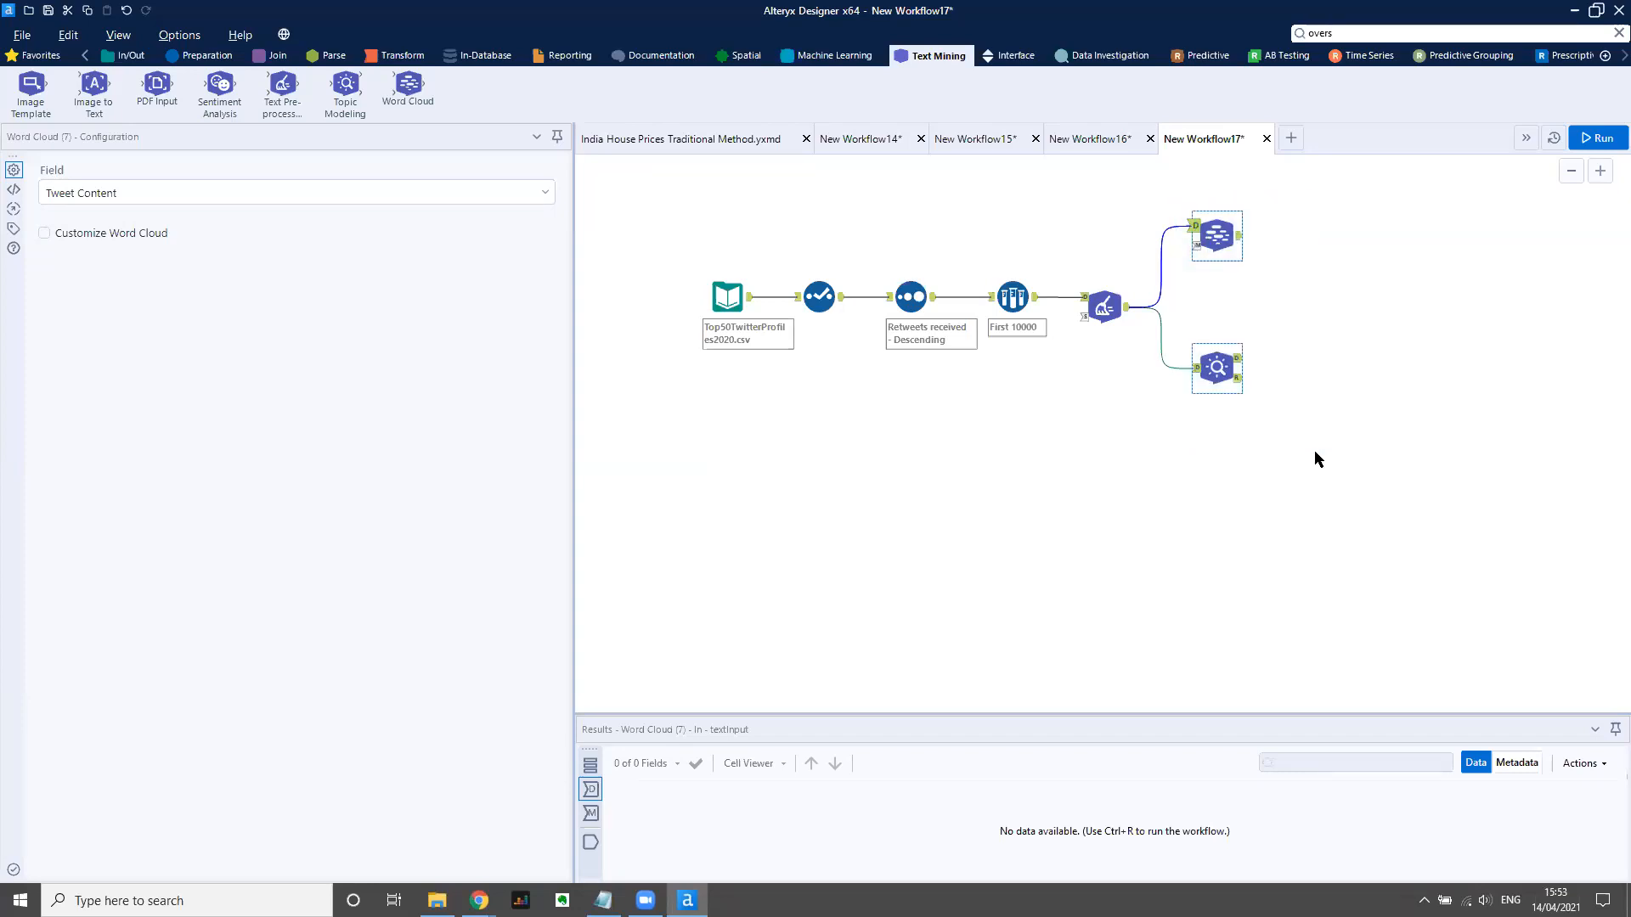
pyautogui.hotkey('ctrl', 'shift', 'b')
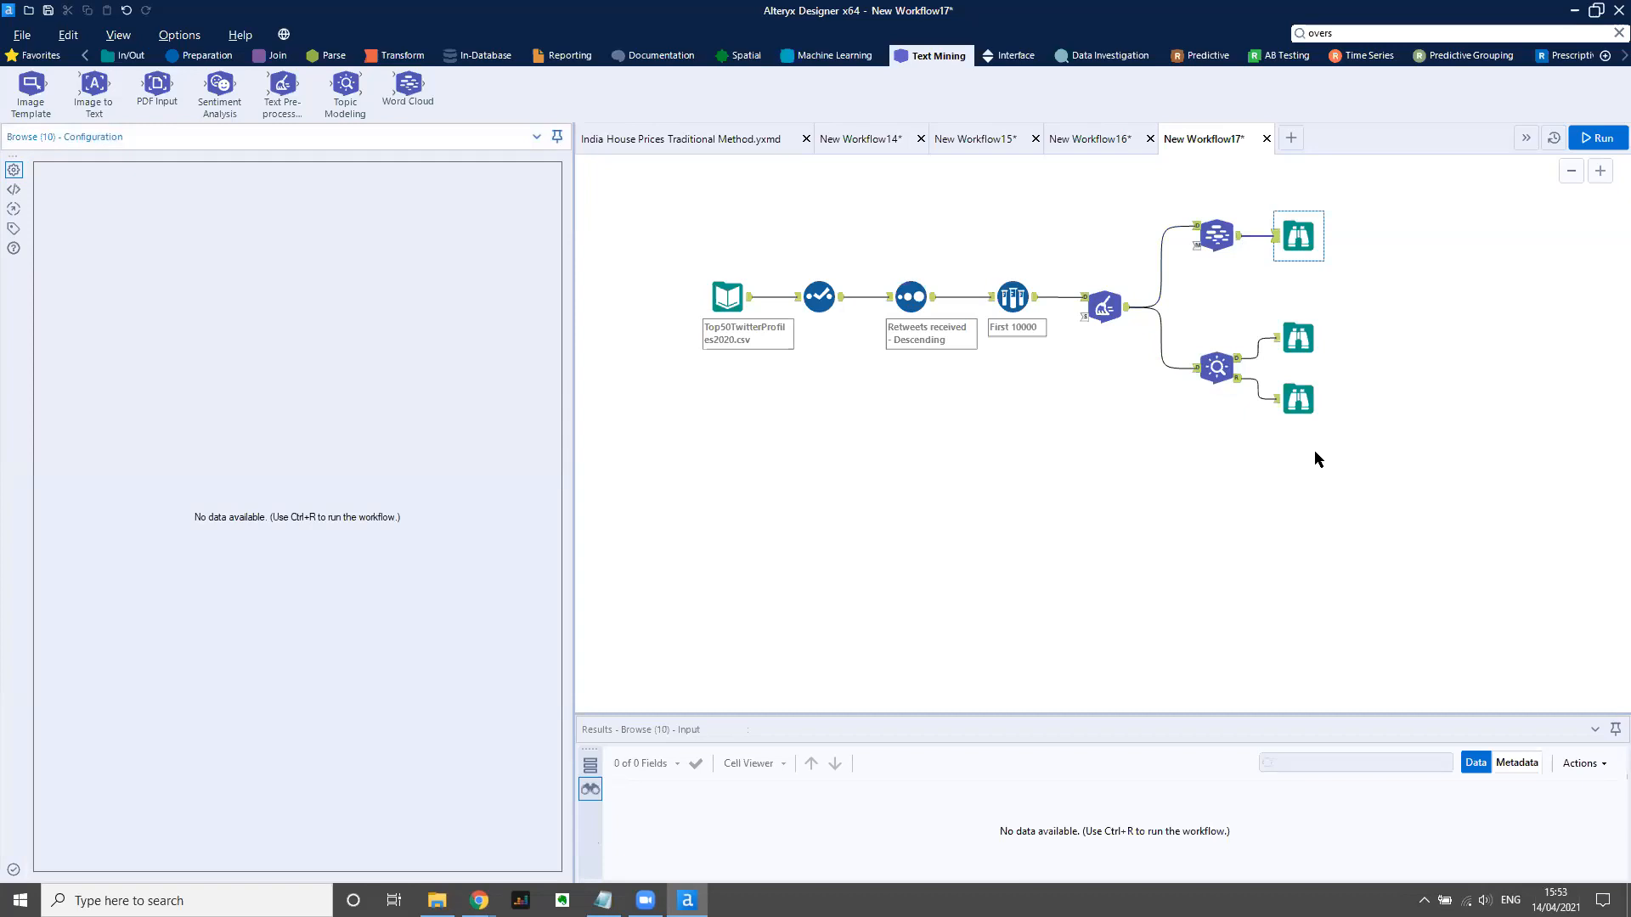
pyautogui.hotkey('ctrl', 'r')
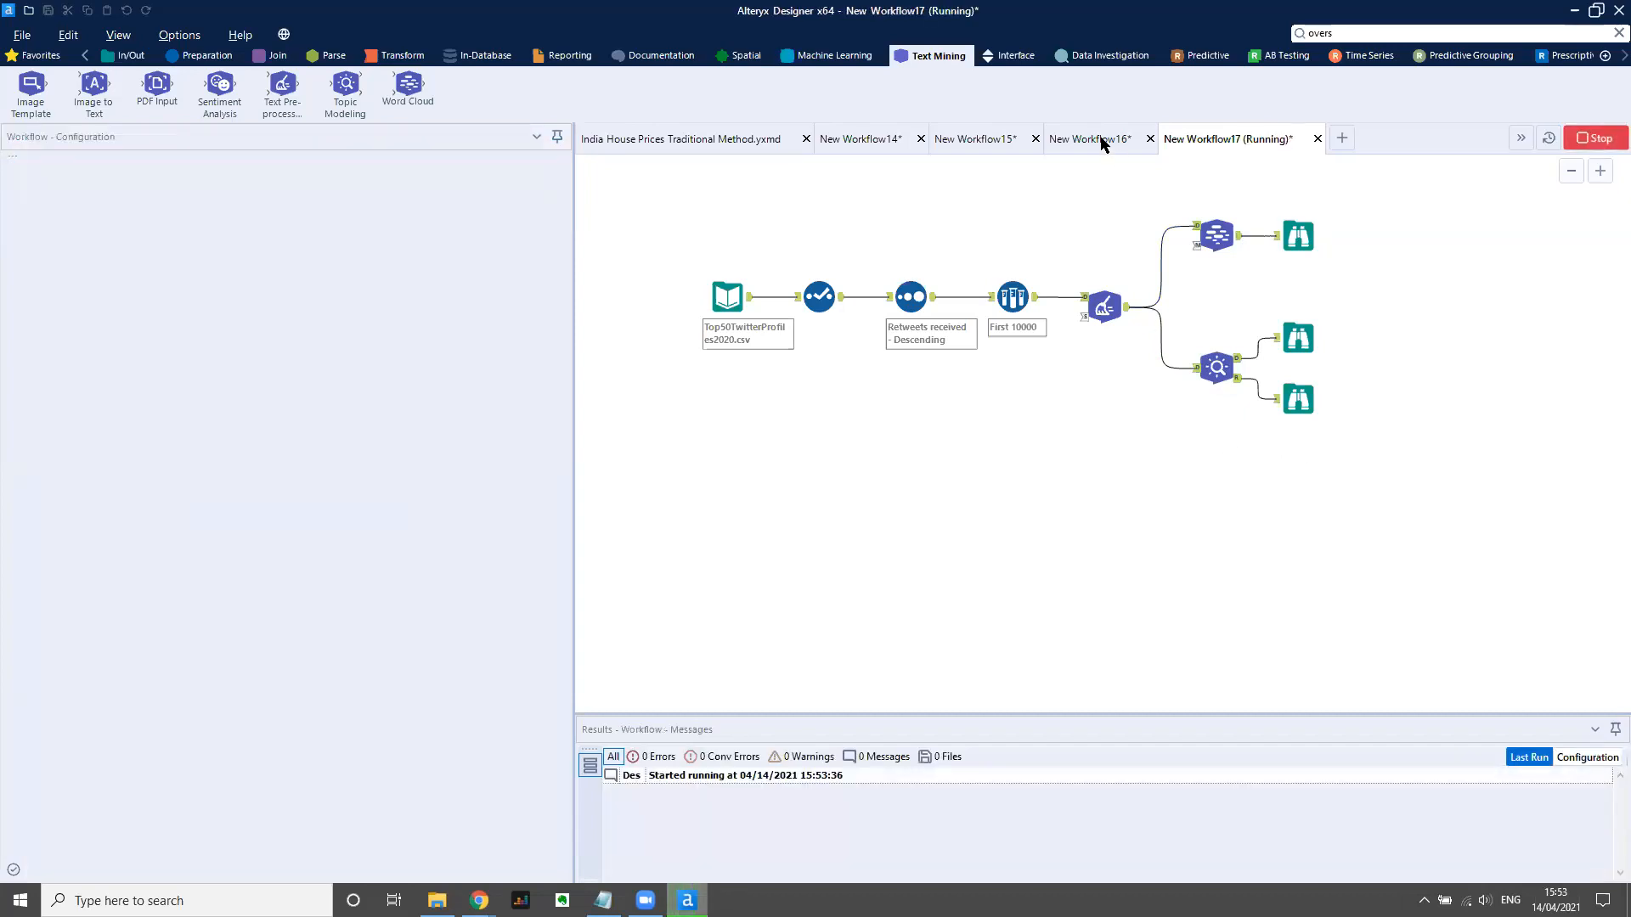
# Examine the Automotive rev, Auto gross profit and Total Rev values extracted from the Tesla reports in New Workflow15's Browse results.
pyautogui.click(952, 148)
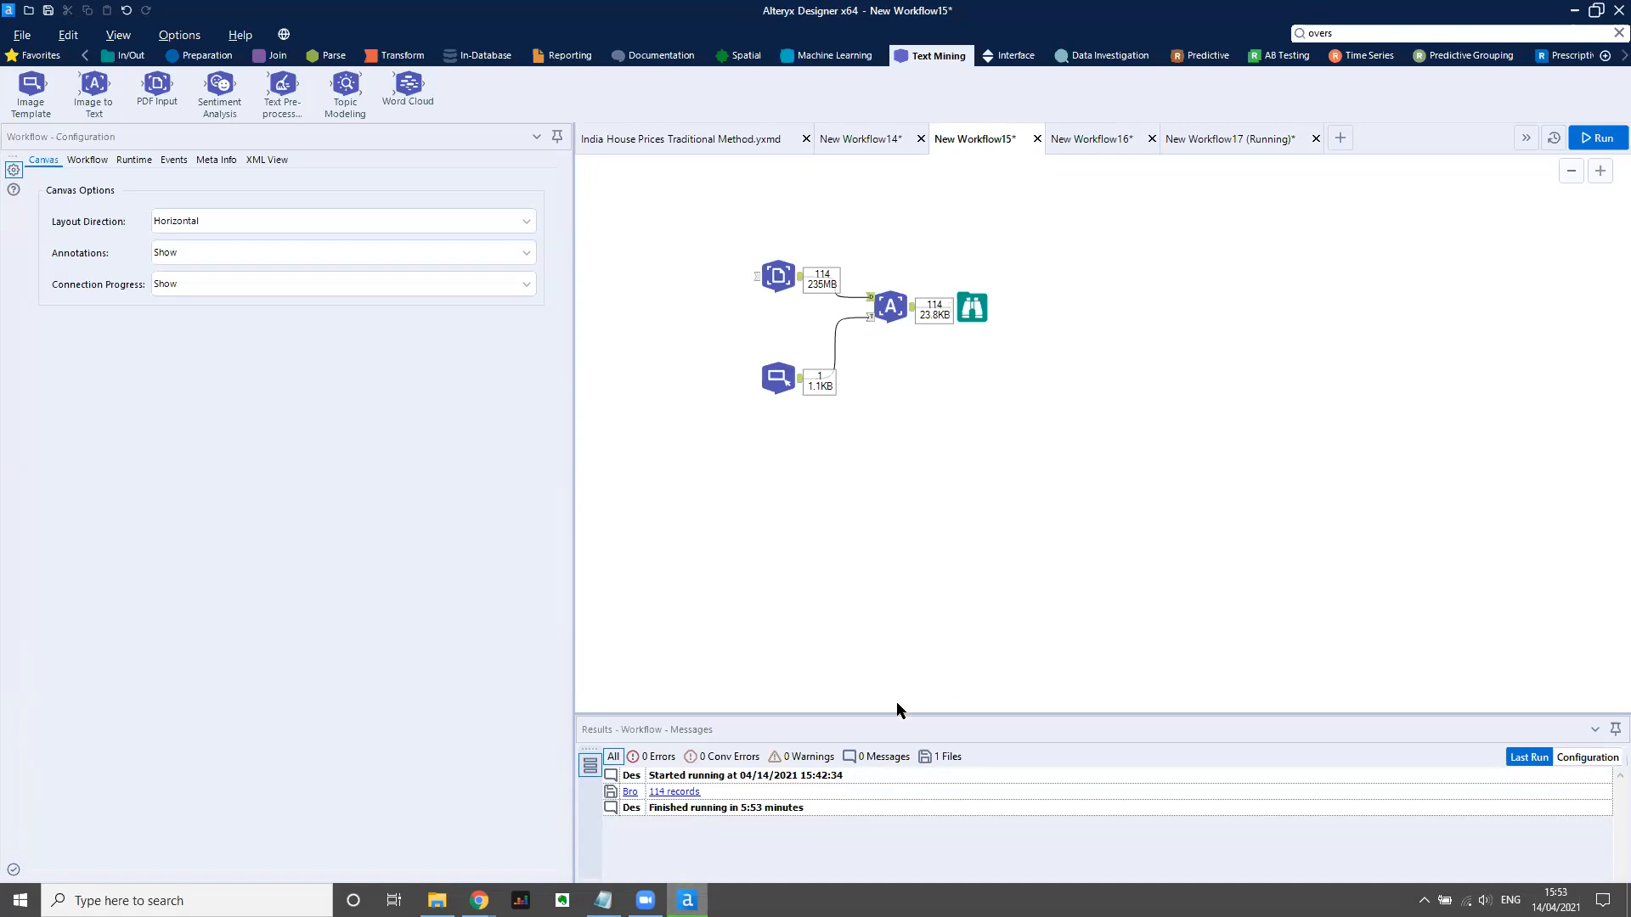
pyautogui.moveTo(897, 714); pyautogui.dragTo(923, 499)
pyautogui.click(977, 310)
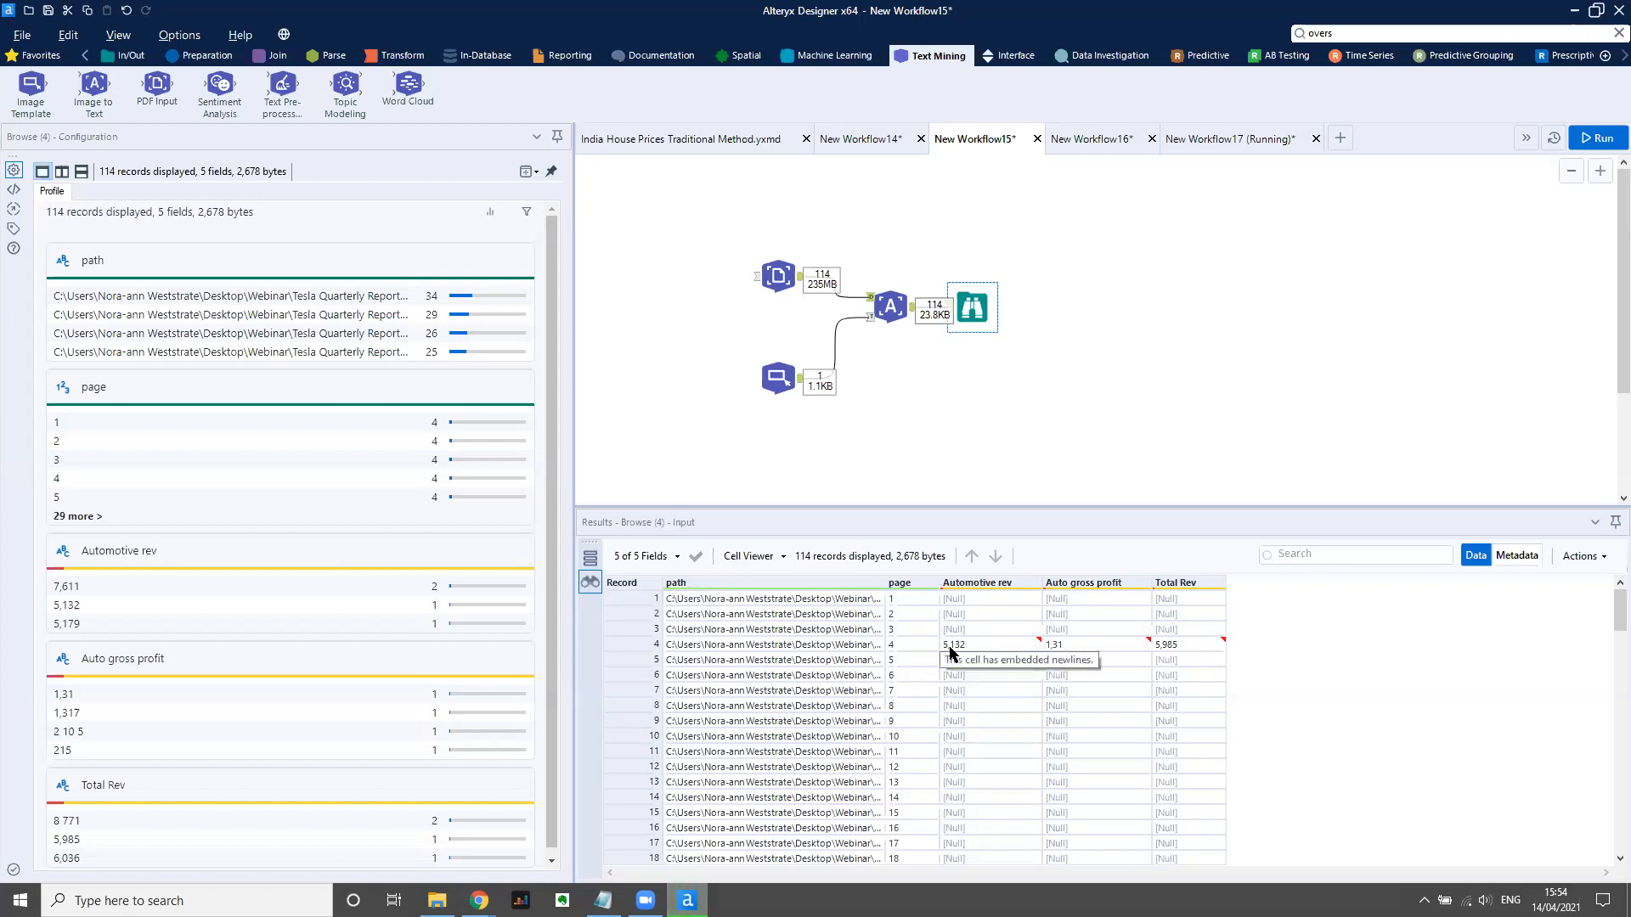
pyautogui.scroll(-5, 1170, 657)
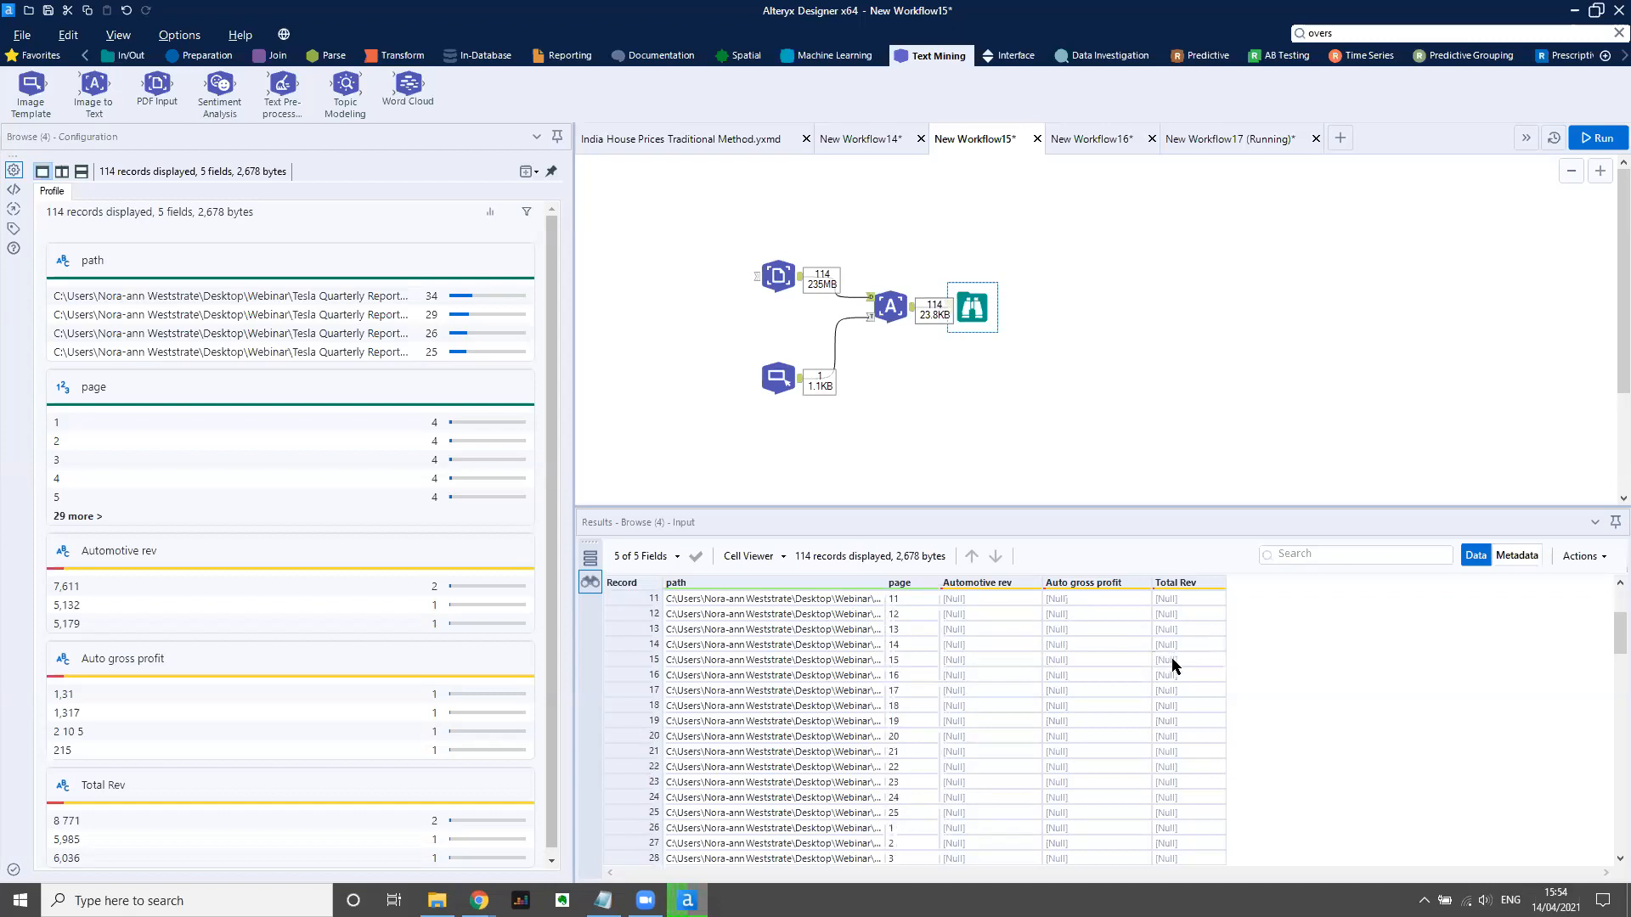
pyautogui.scroll(-1, 1171, 658)
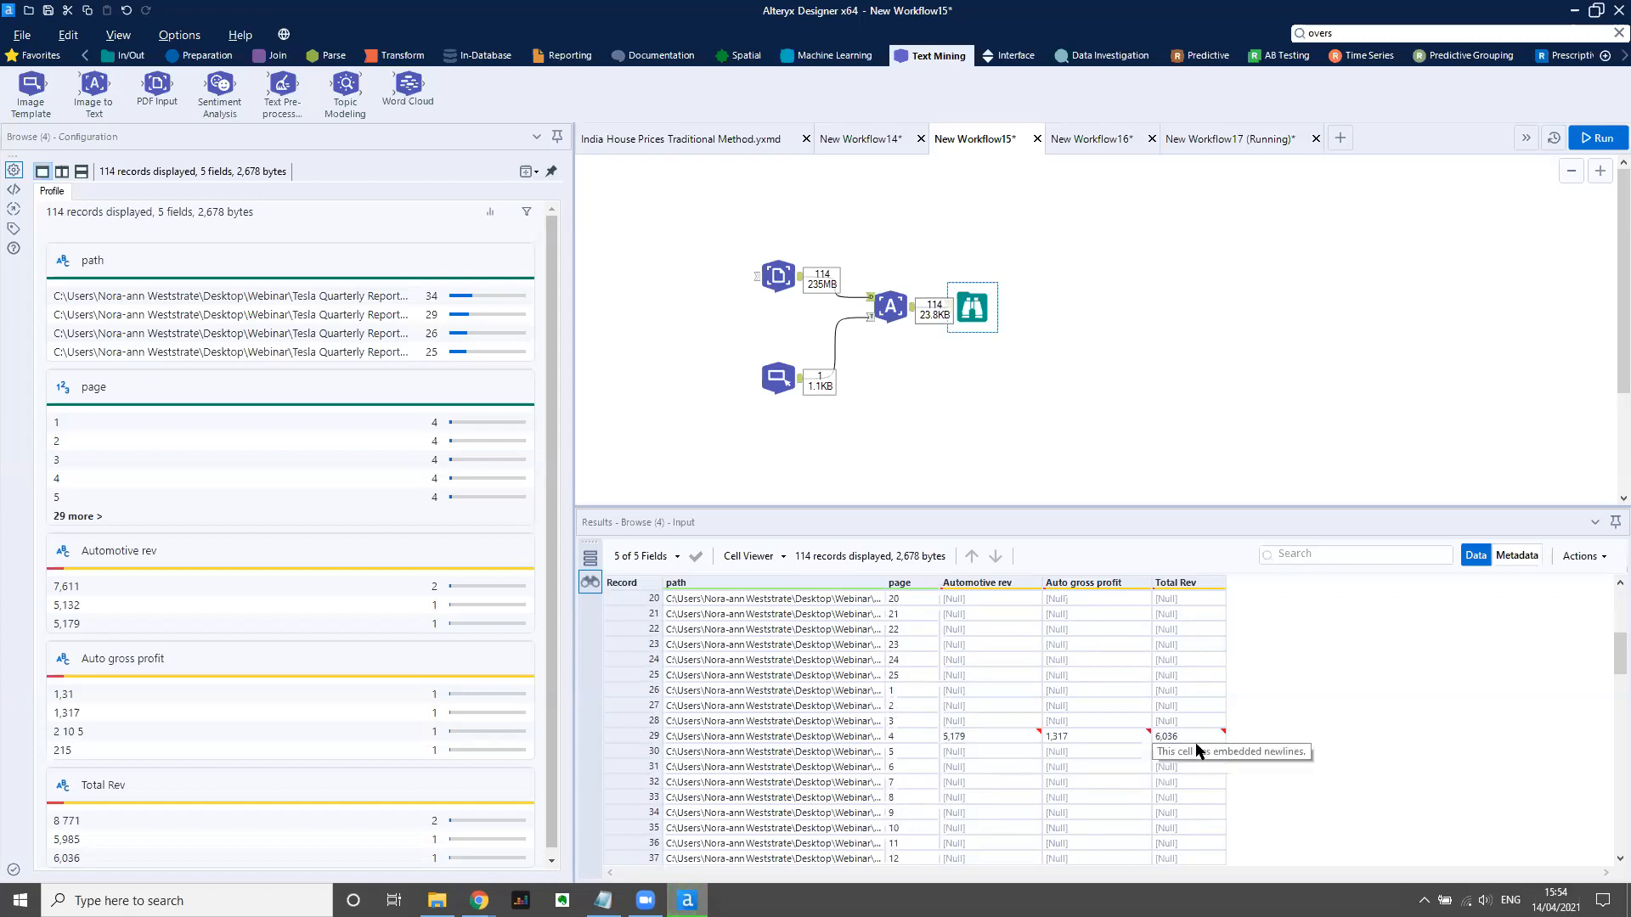
pyautogui.scroll(-8, 1062, 727)
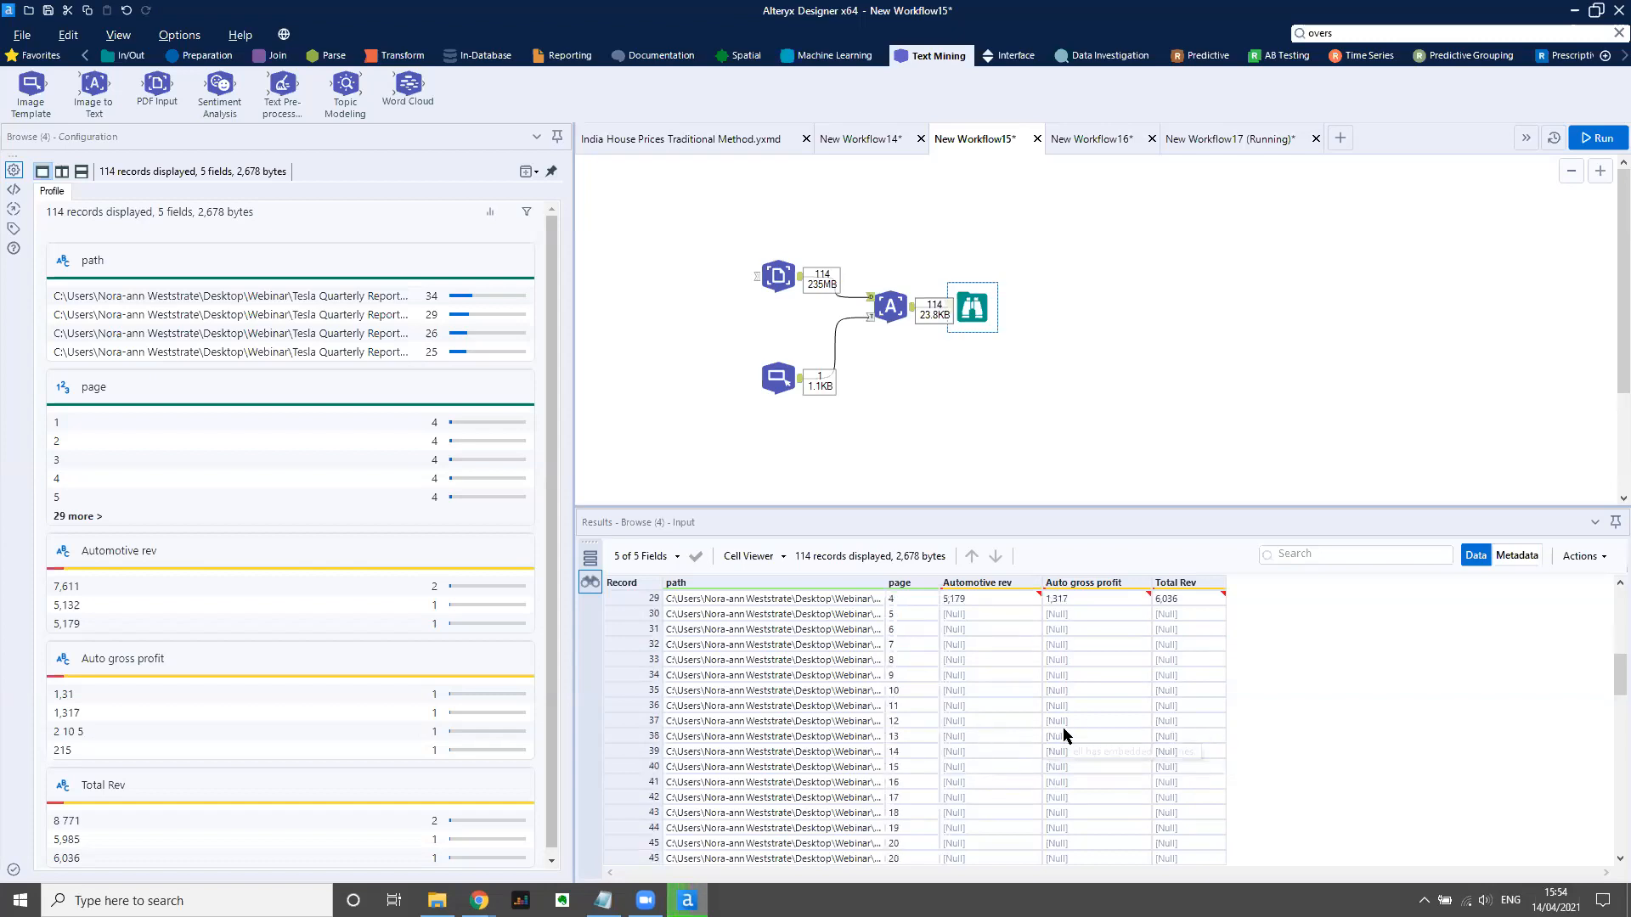
pyautogui.scroll(-9, 1063, 729)
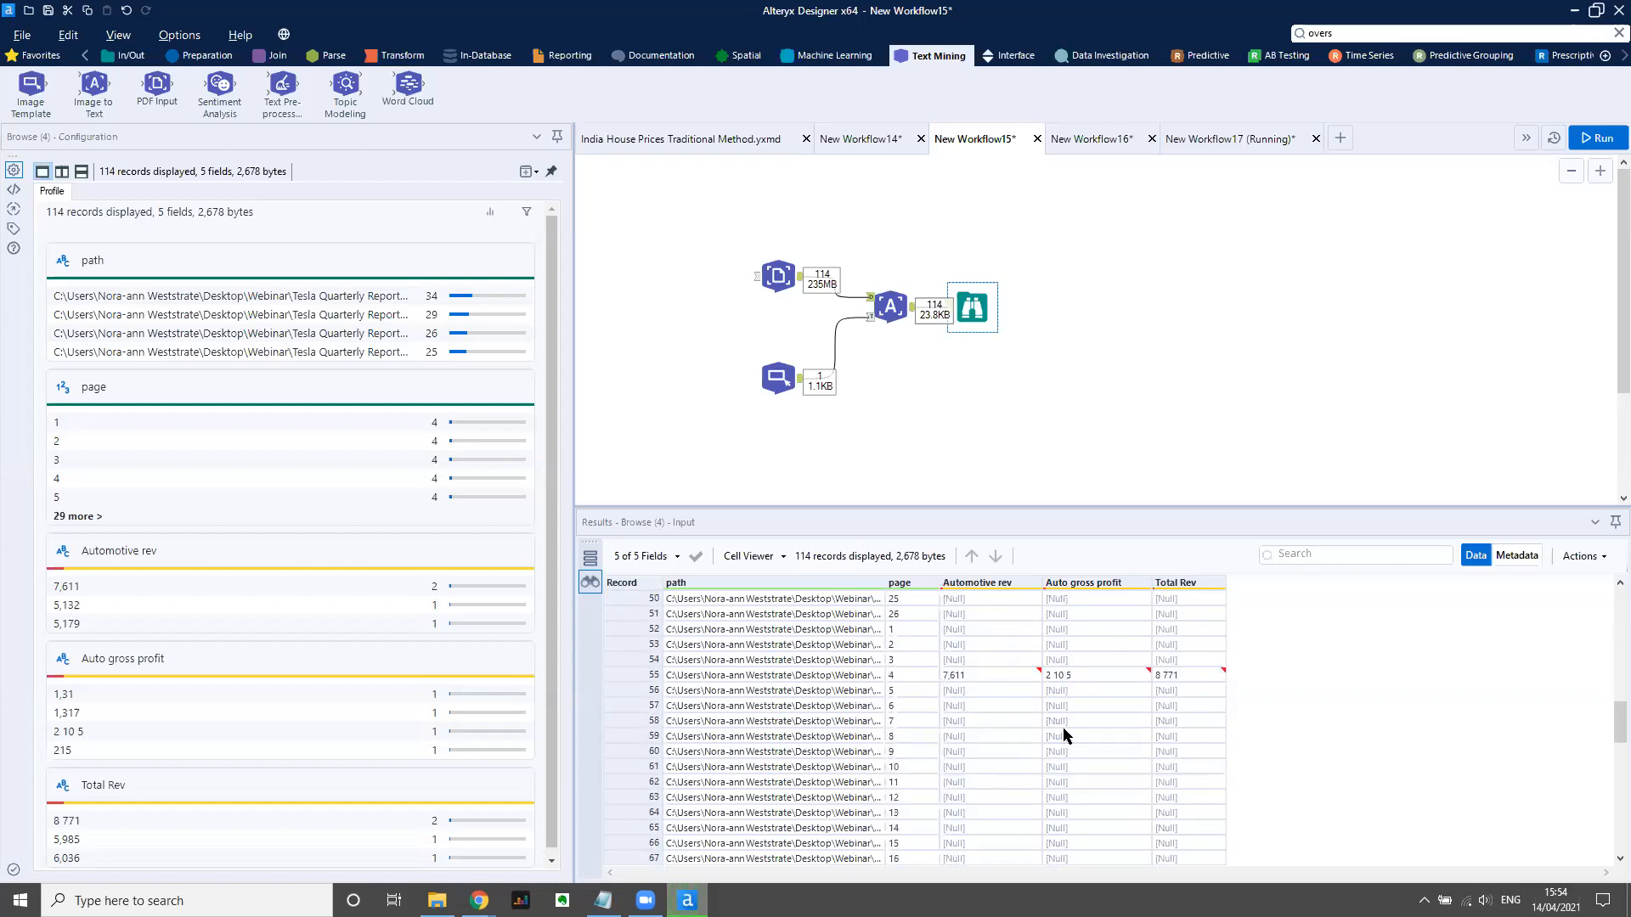
pyautogui.scroll(-3, 1067, 731)
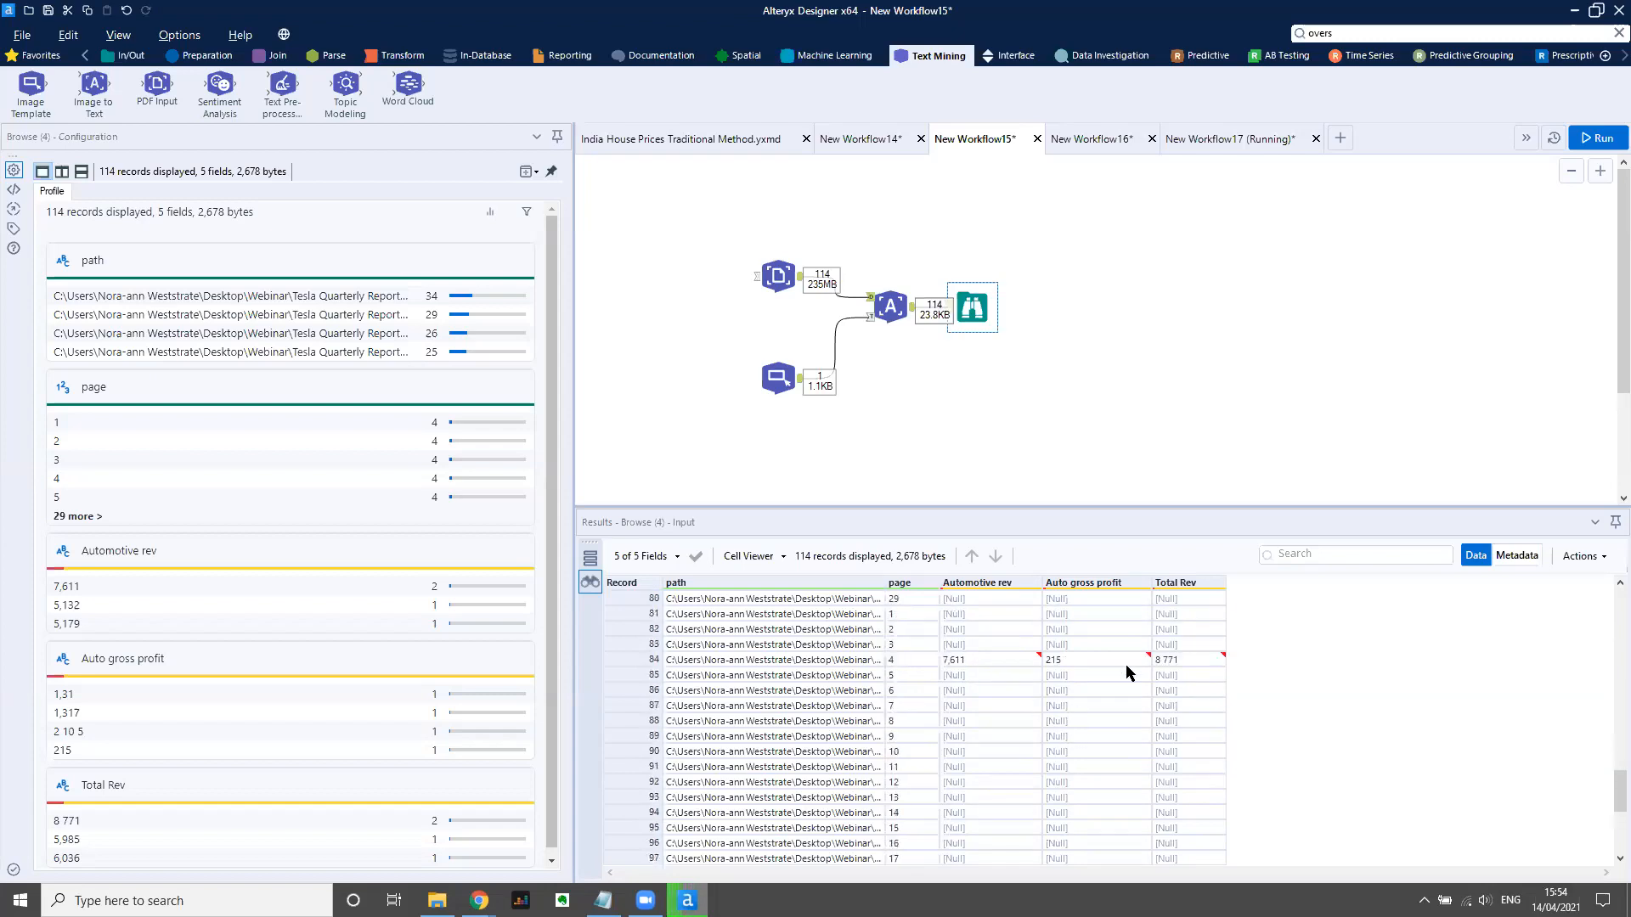
pyautogui.scroll(-6, 994, 710)
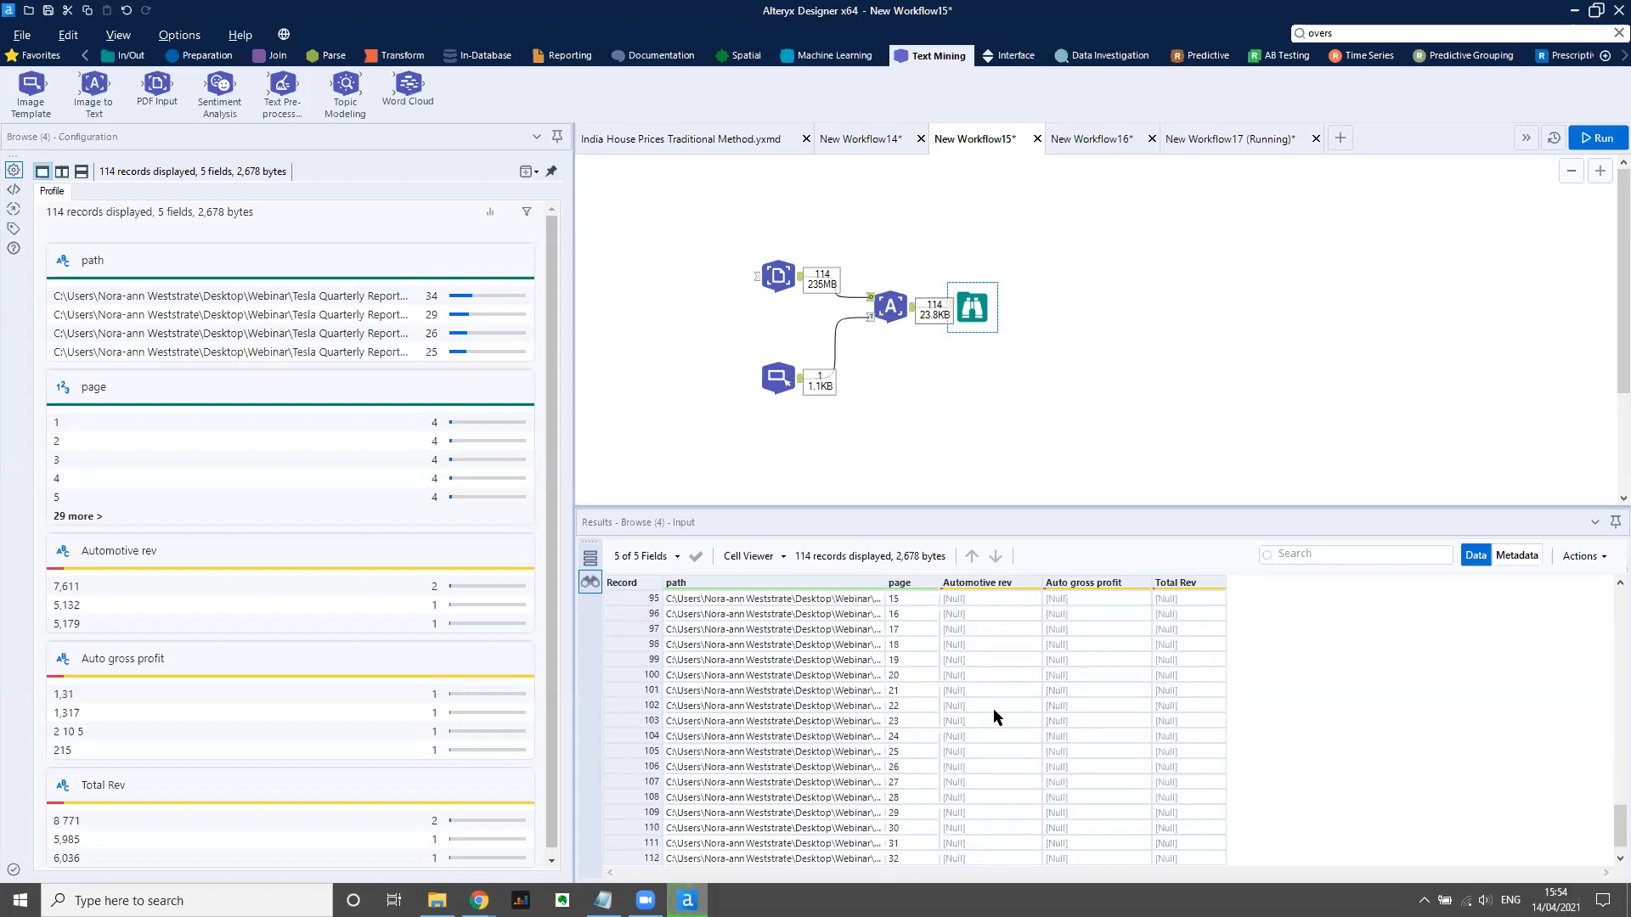
pyautogui.scroll(7, 993, 708)
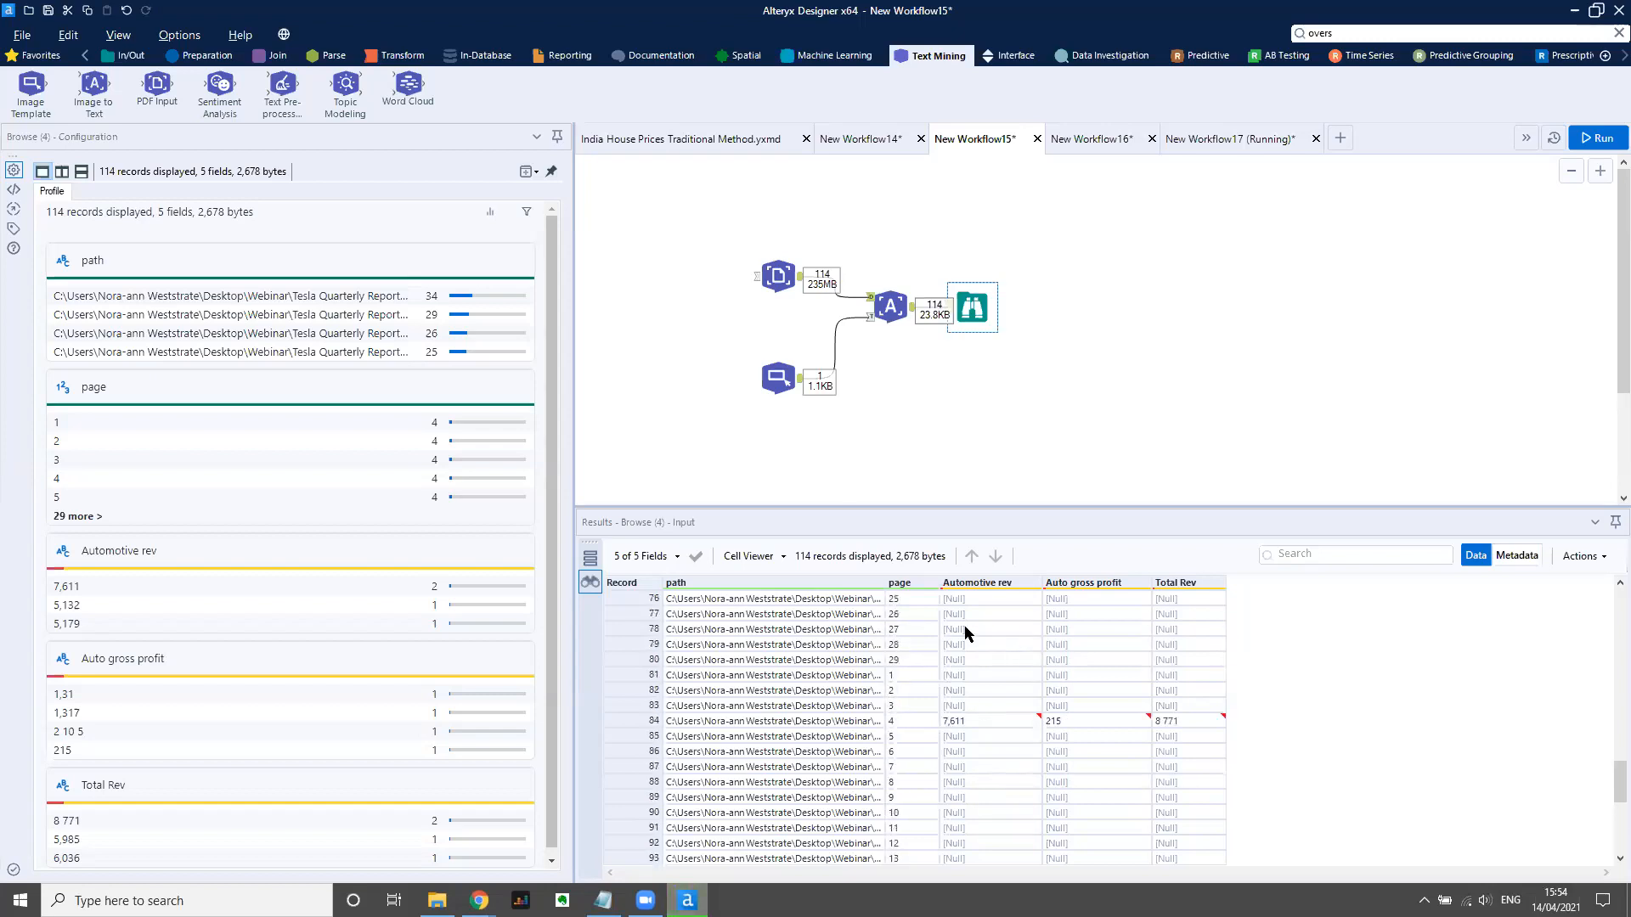
pyautogui.scroll(10, 1037, 722)
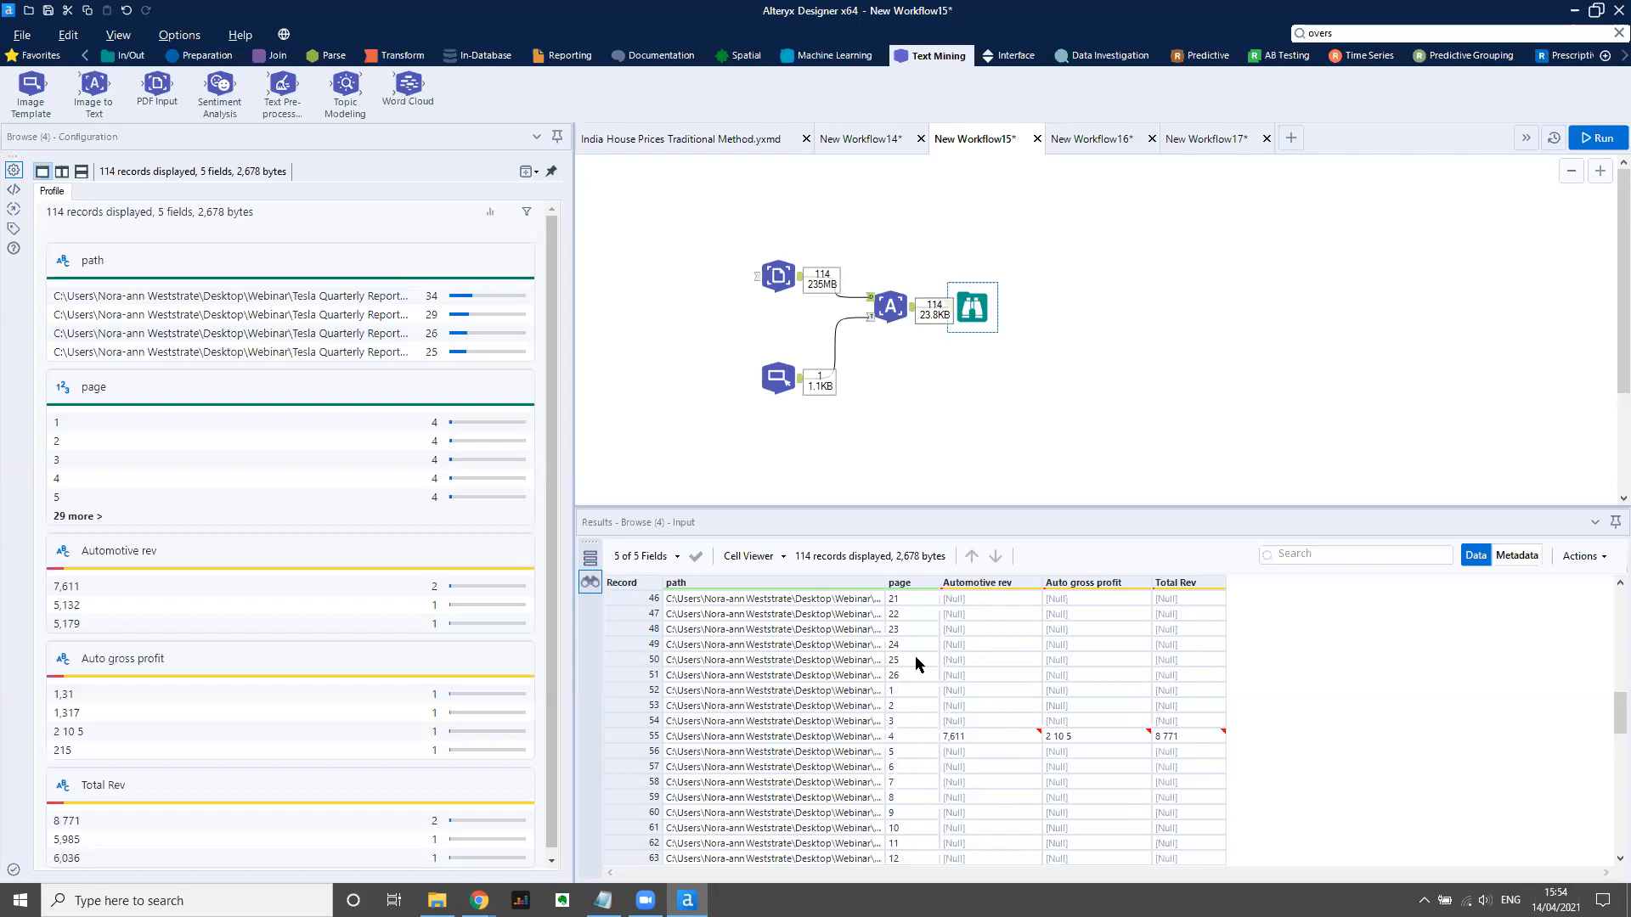
pyautogui.scroll(-5, 949, 614)
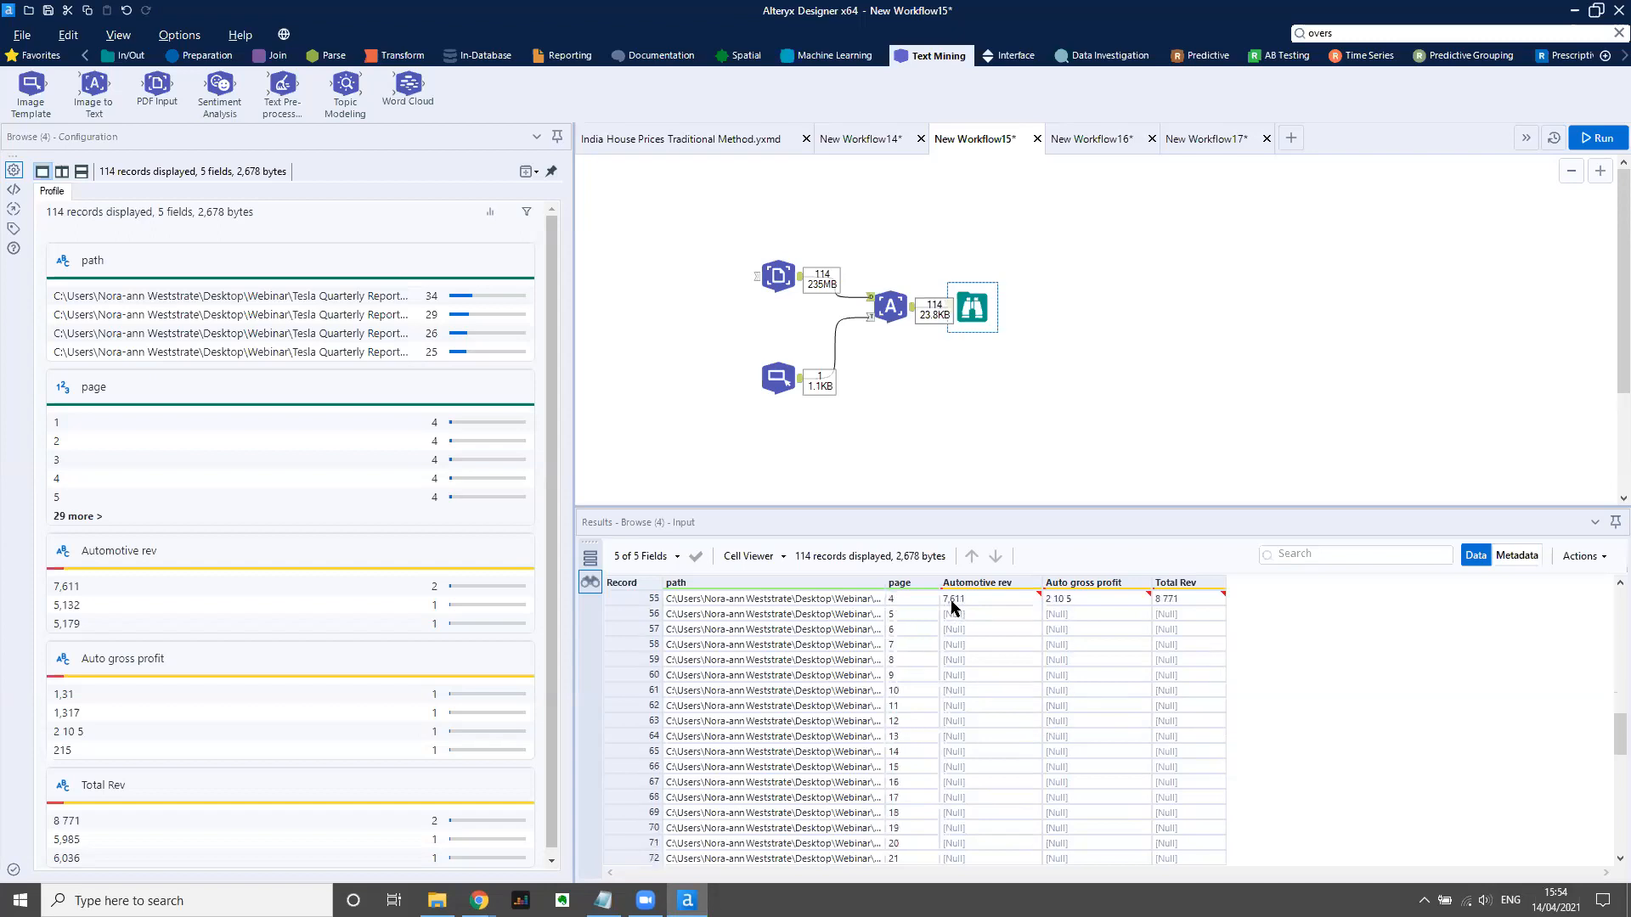
pyautogui.scroll(7, 941, 716)
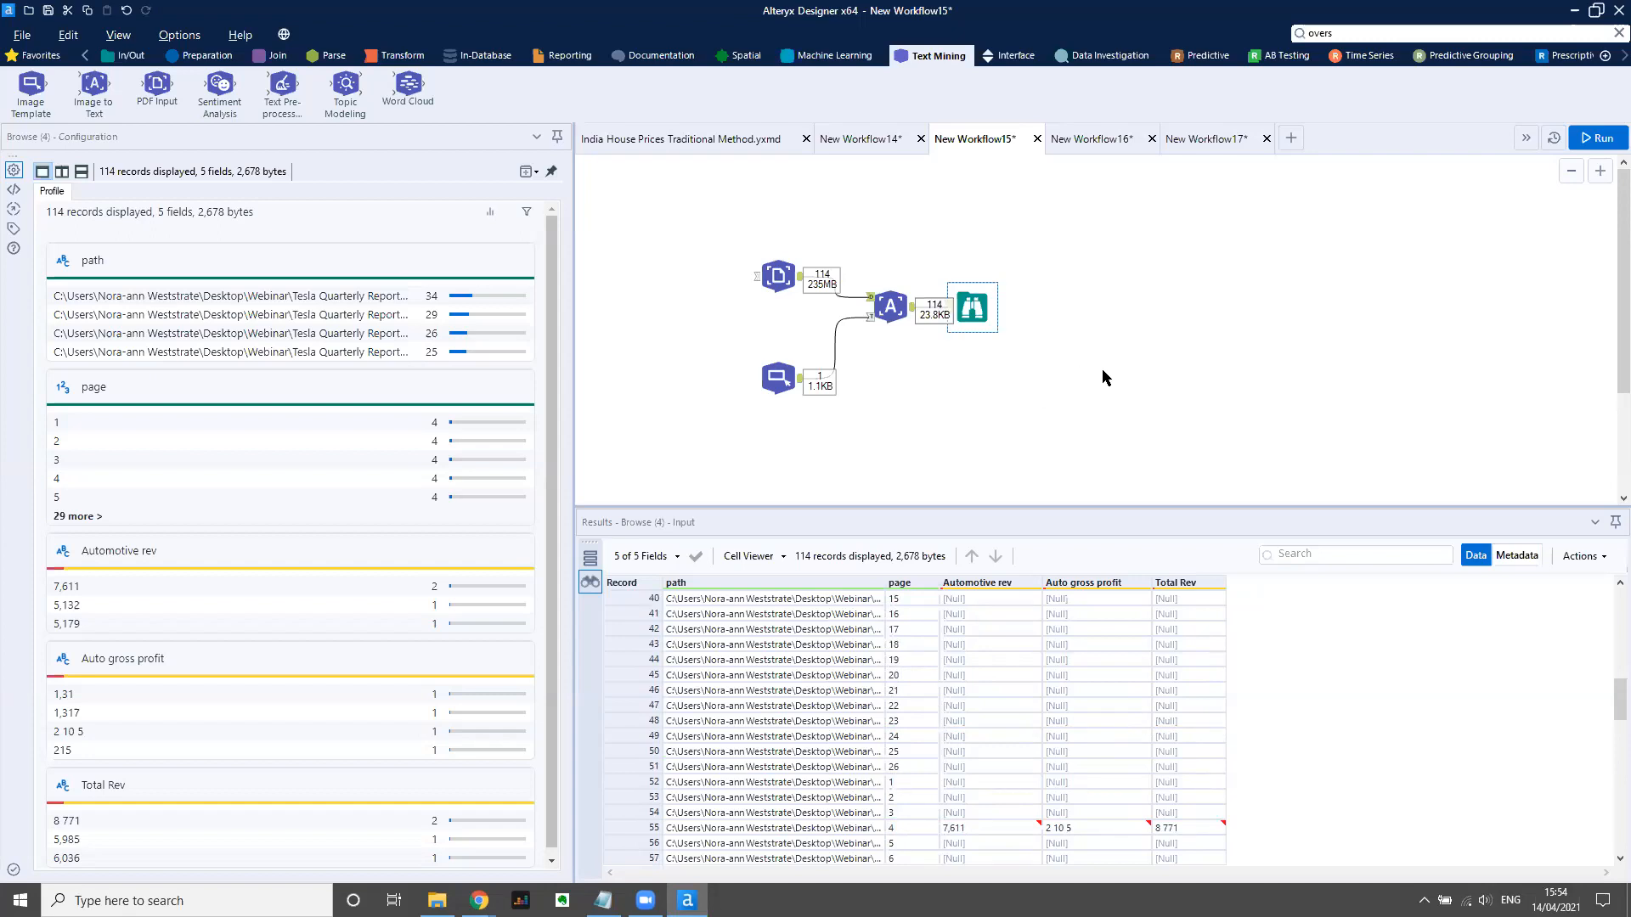
# View the generated word cloud image in New Workflow17 through the Browse tool after Word Cloud.
pyautogui.click(1189, 141)
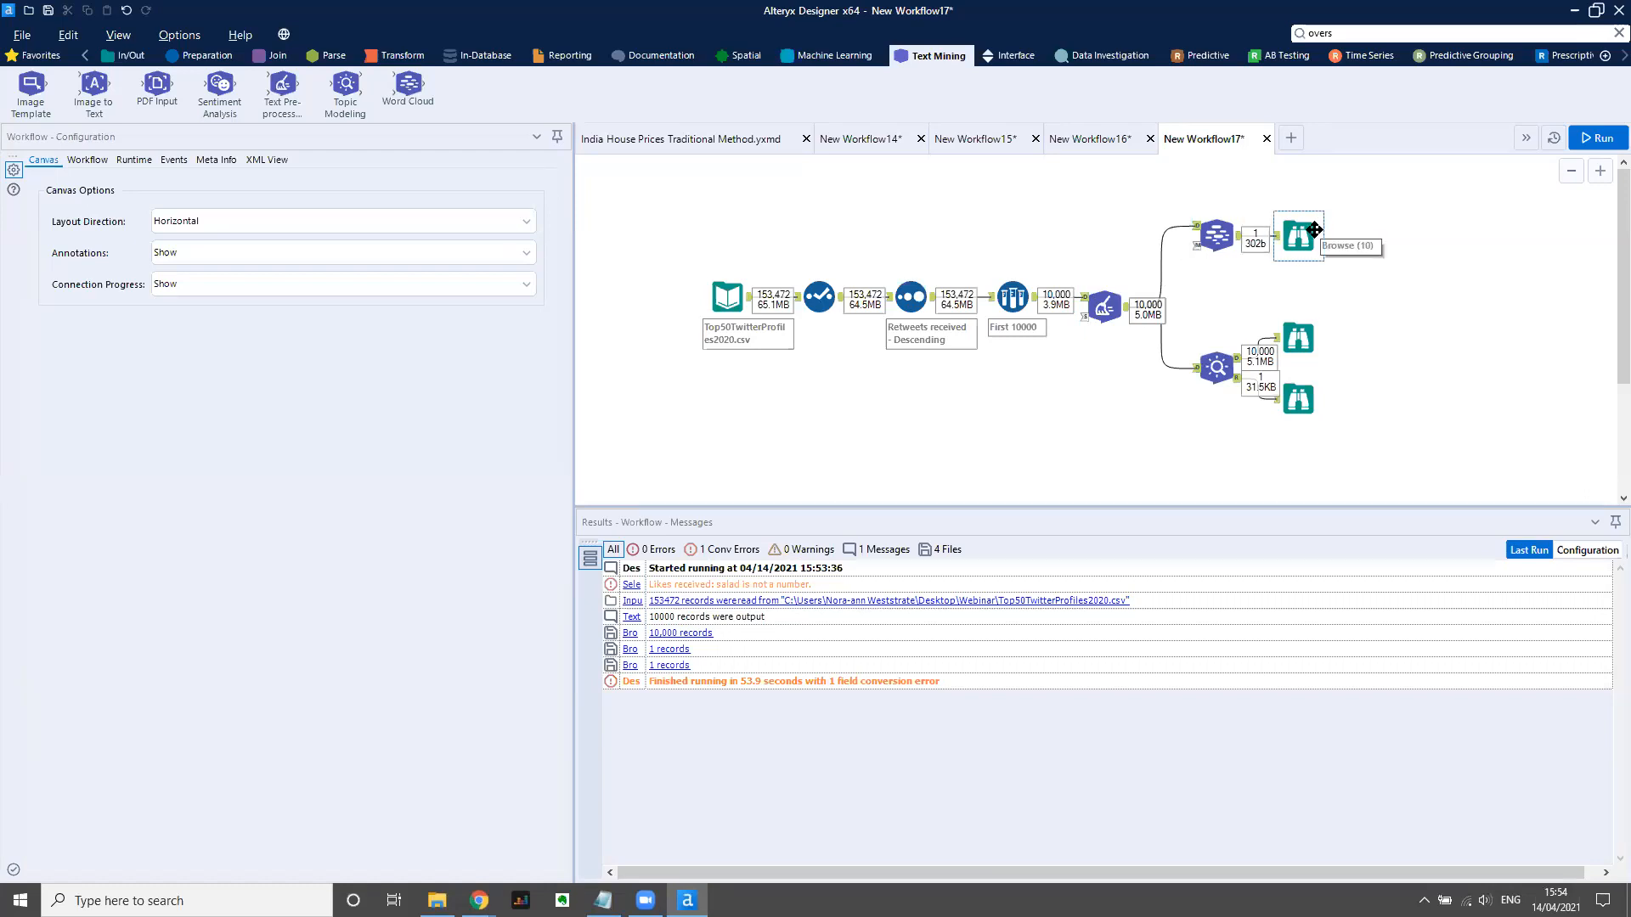
pyautogui.click(1289, 233)
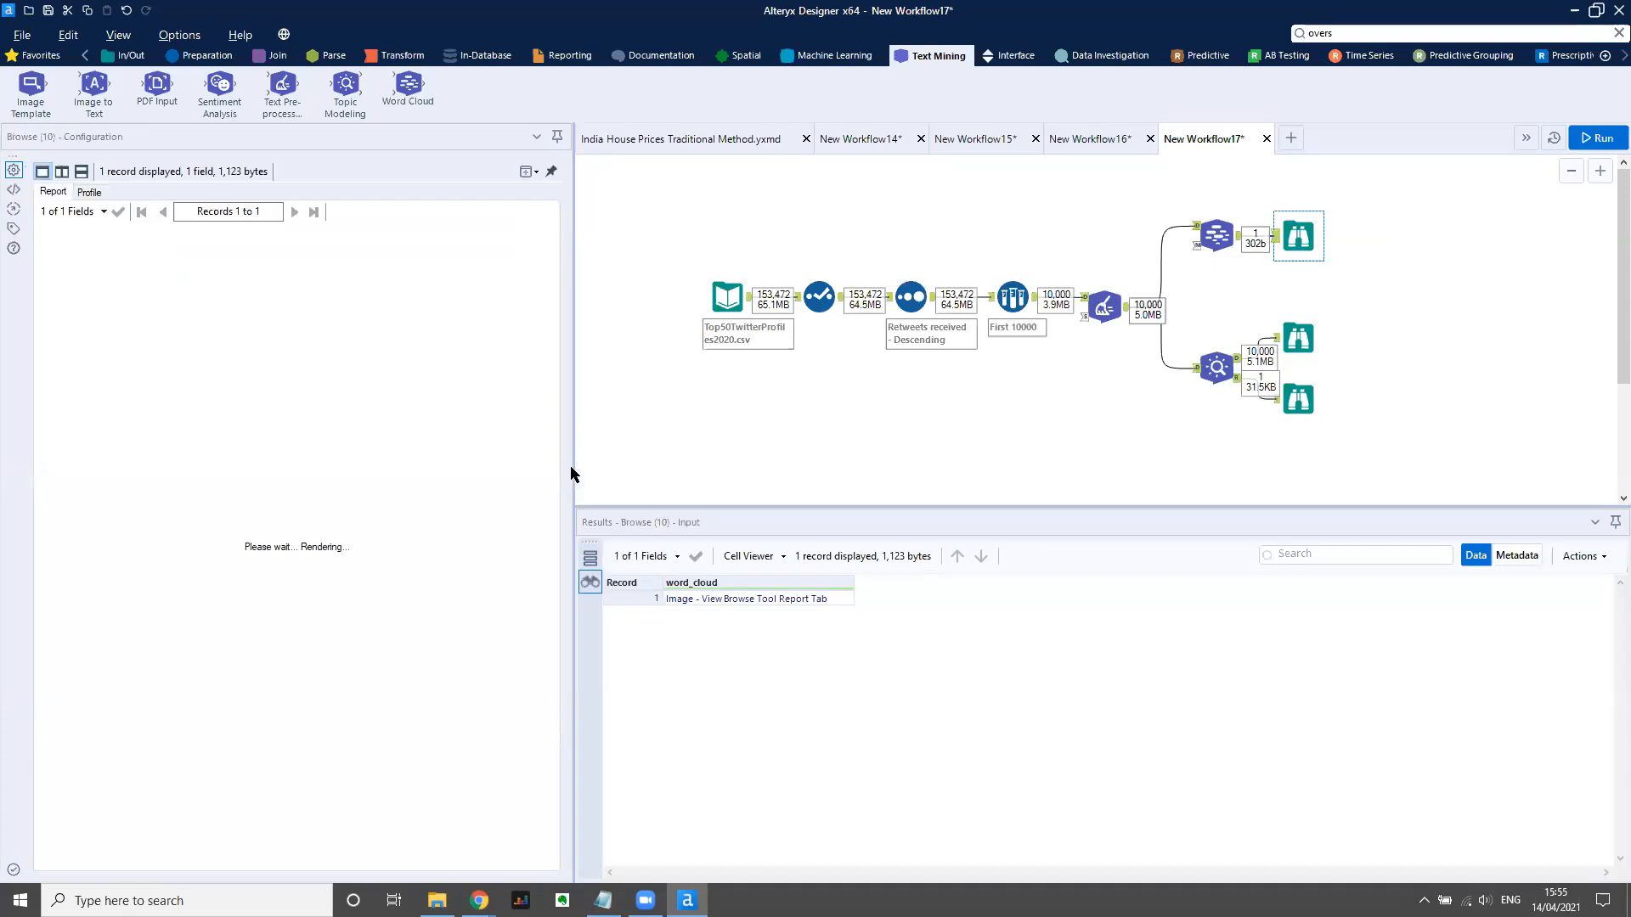
pyautogui.moveTo(571, 464); pyautogui.dragTo(910, 476)
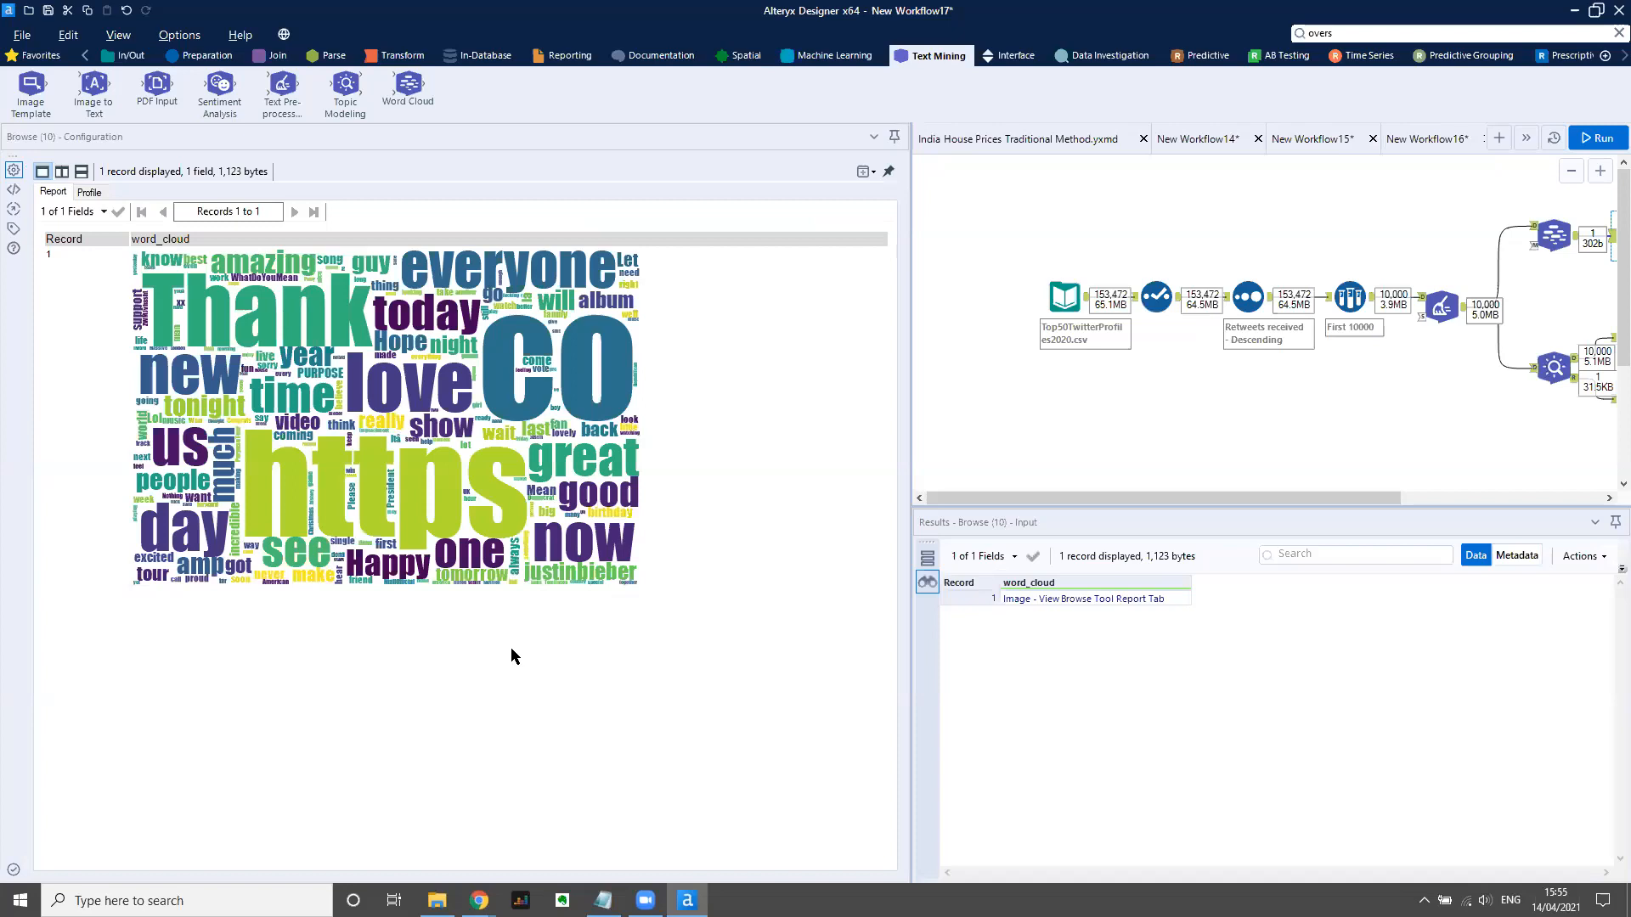
pyautogui.moveTo(910, 431); pyautogui.dragTo(678, 435)
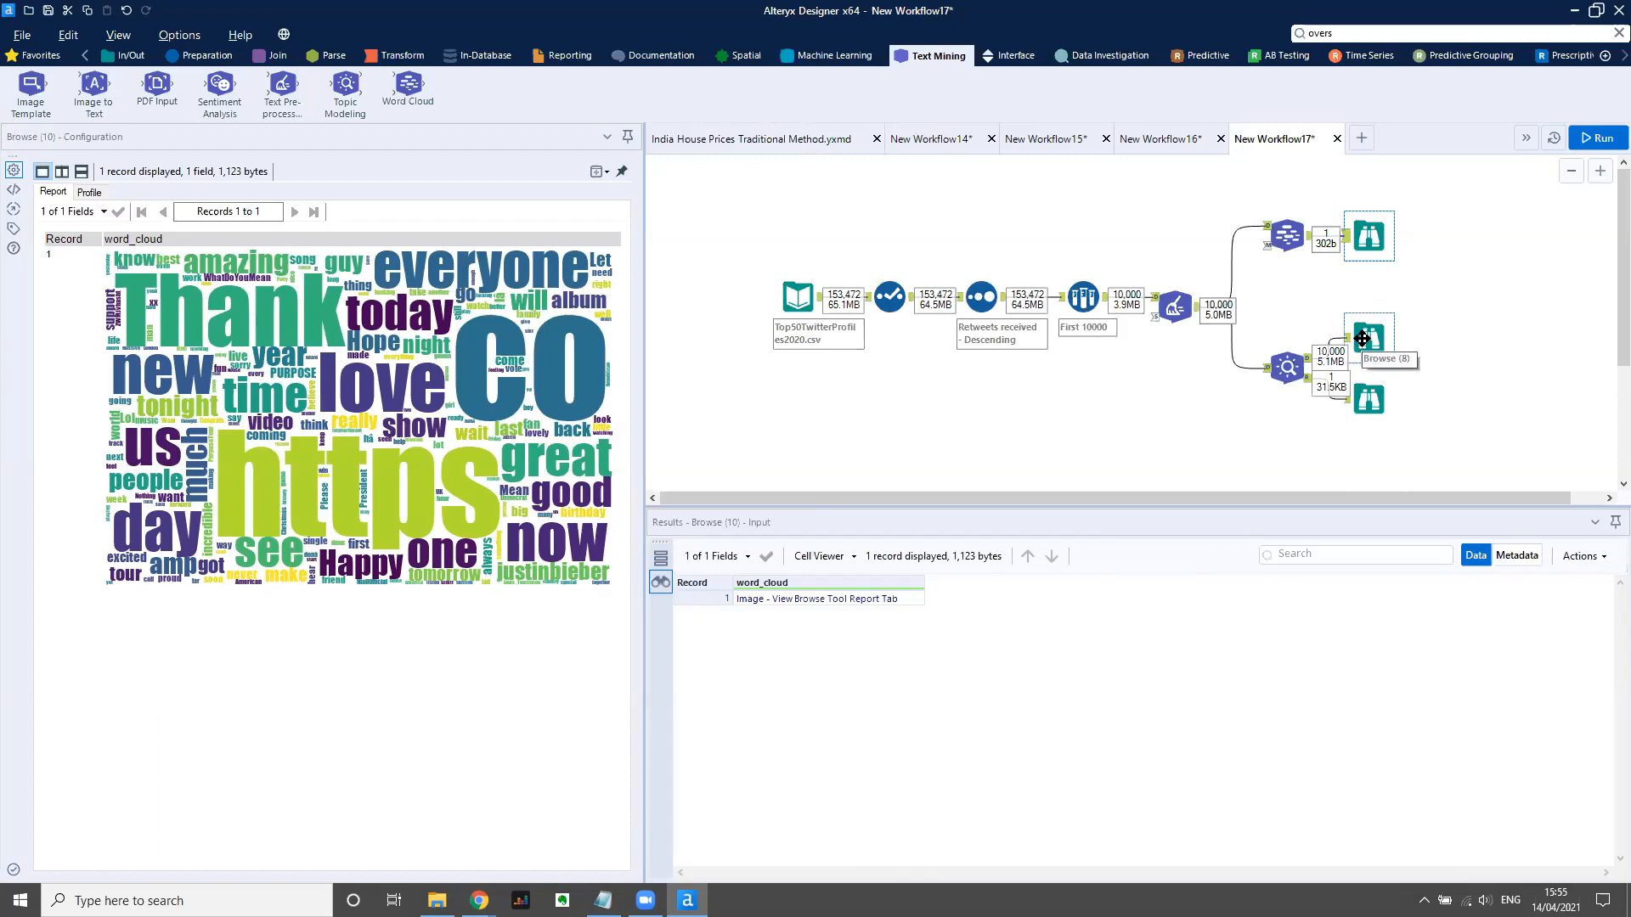
# View the Topic Modeling report and inspect the most relevant terms for topics 2 and 1 on the Intertopic Distance Map.
pyautogui.click(1362, 393)
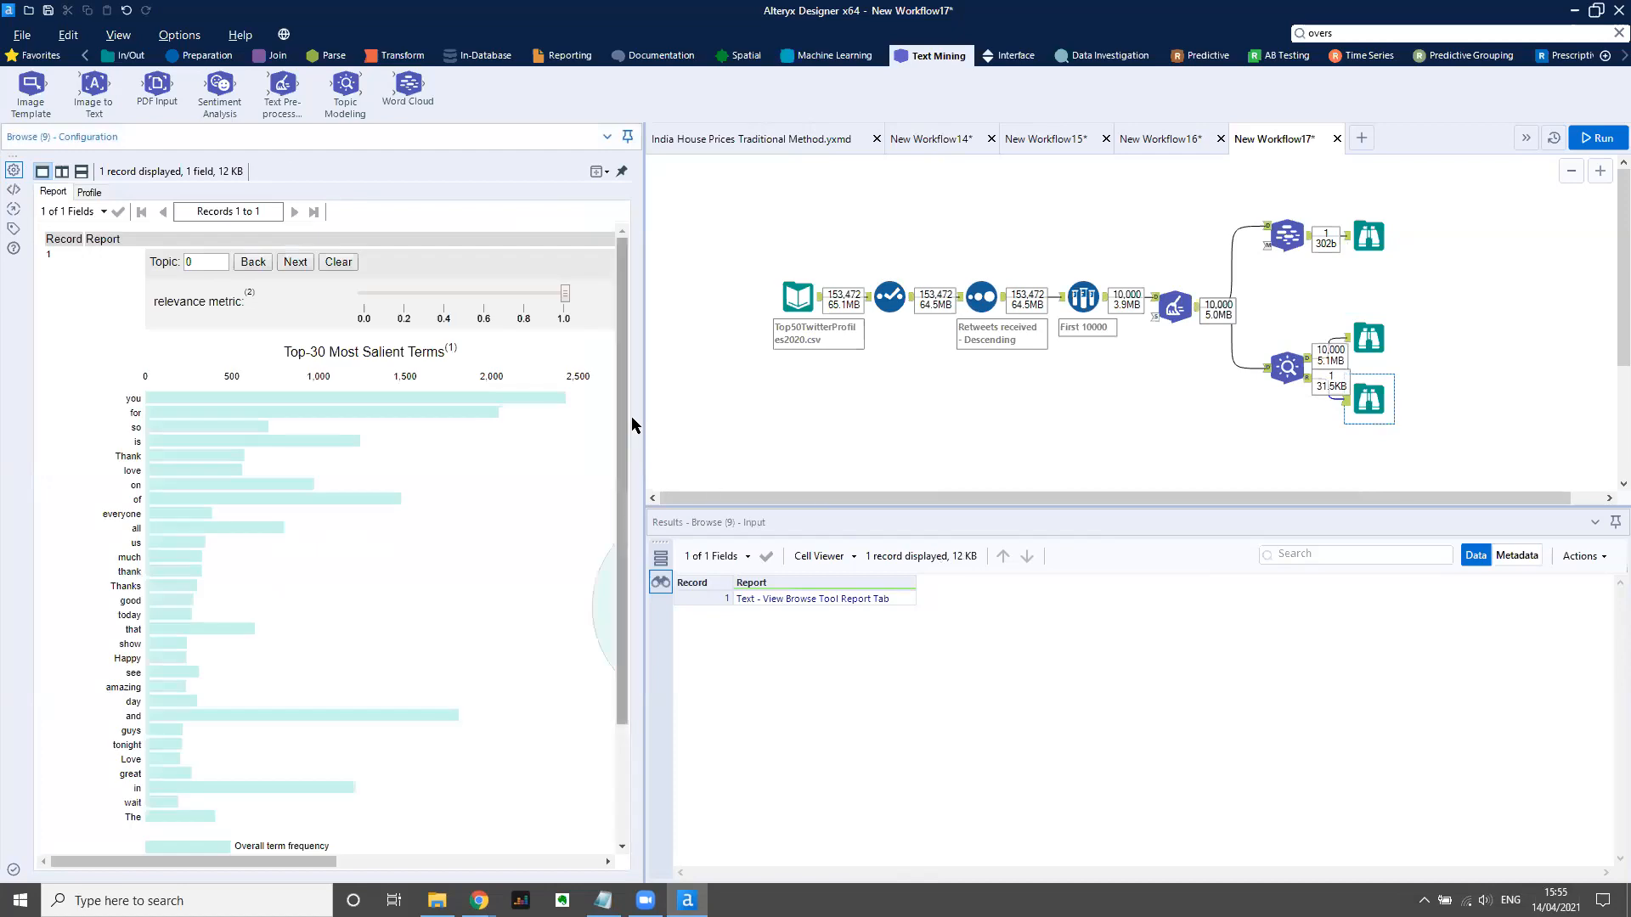
pyautogui.moveTo(644, 422); pyautogui.dragTo(1315, 431)
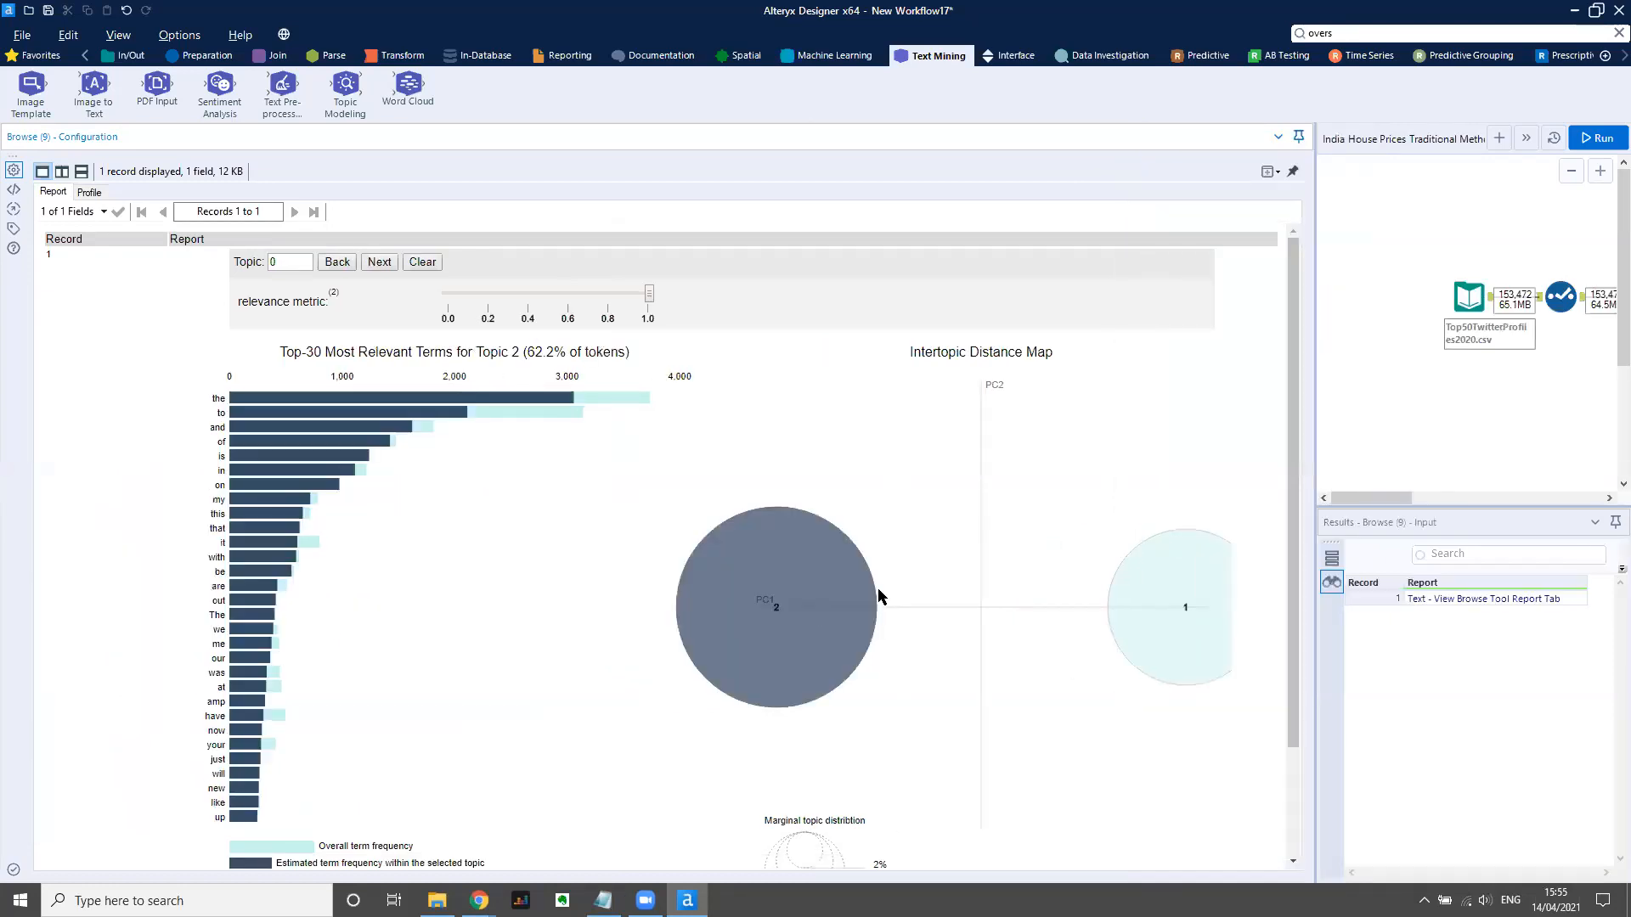
pyautogui.moveTo(854, 607)
pyautogui.moveTo(1144, 624)
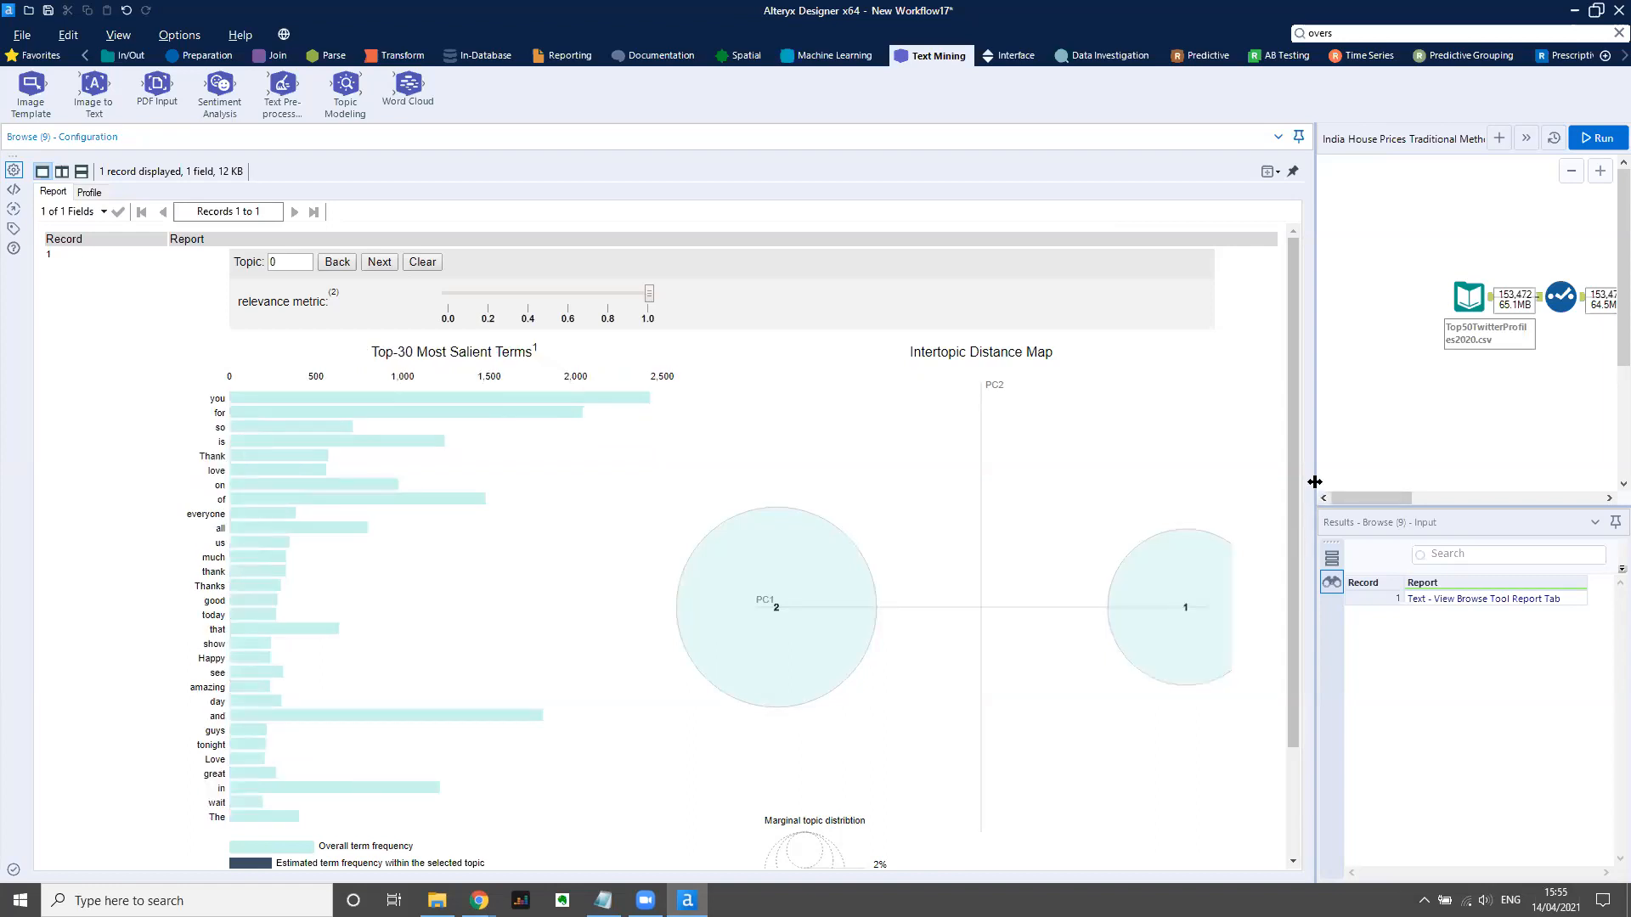
# Inspect the Tweet Content_processed, topic_1 and topic_2 columns in the Topic Modeling data output.
pyautogui.moveTo(1315, 482); pyautogui.dragTo(790, 491)
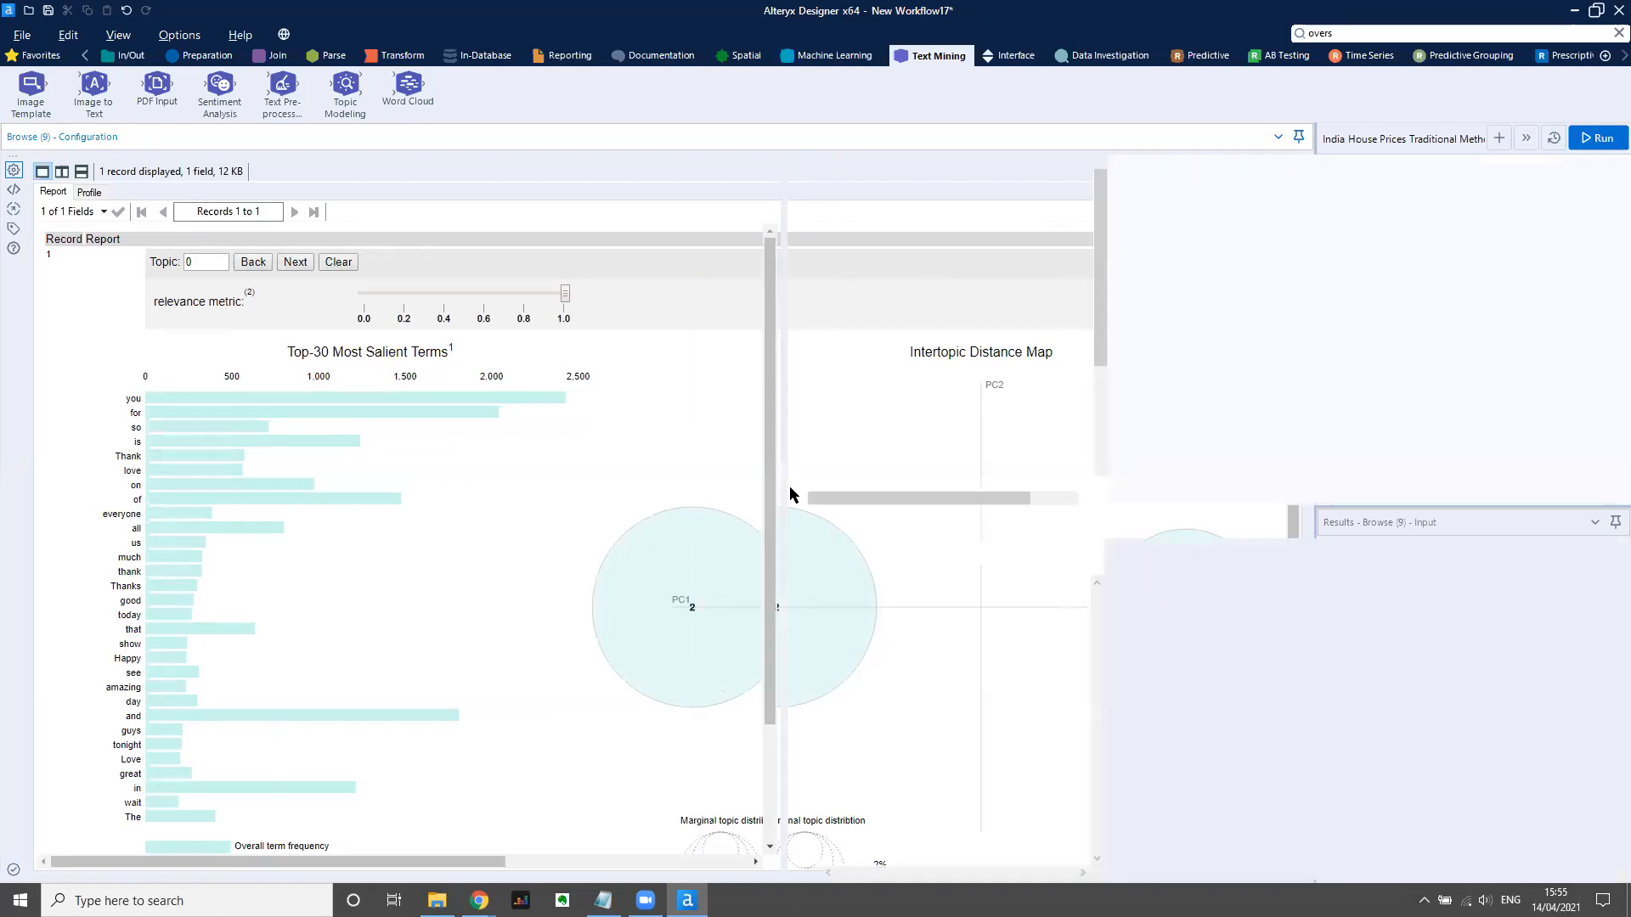
pyautogui.click(1516, 338)
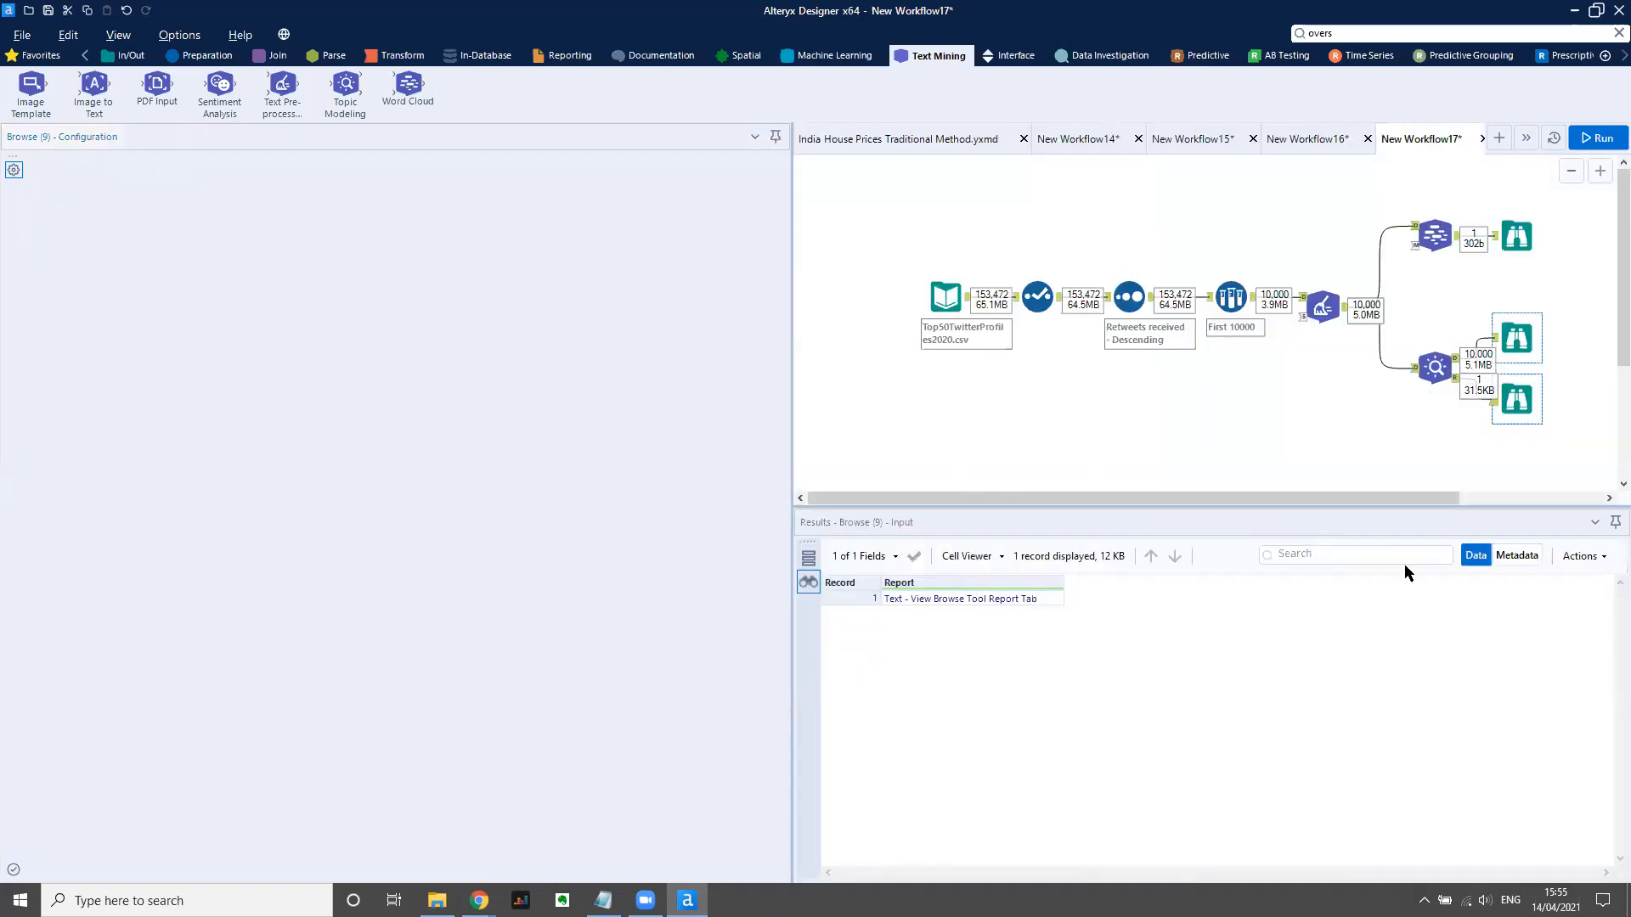
pyautogui.moveTo(1019, 874); pyautogui.dragTo(1591, 854)
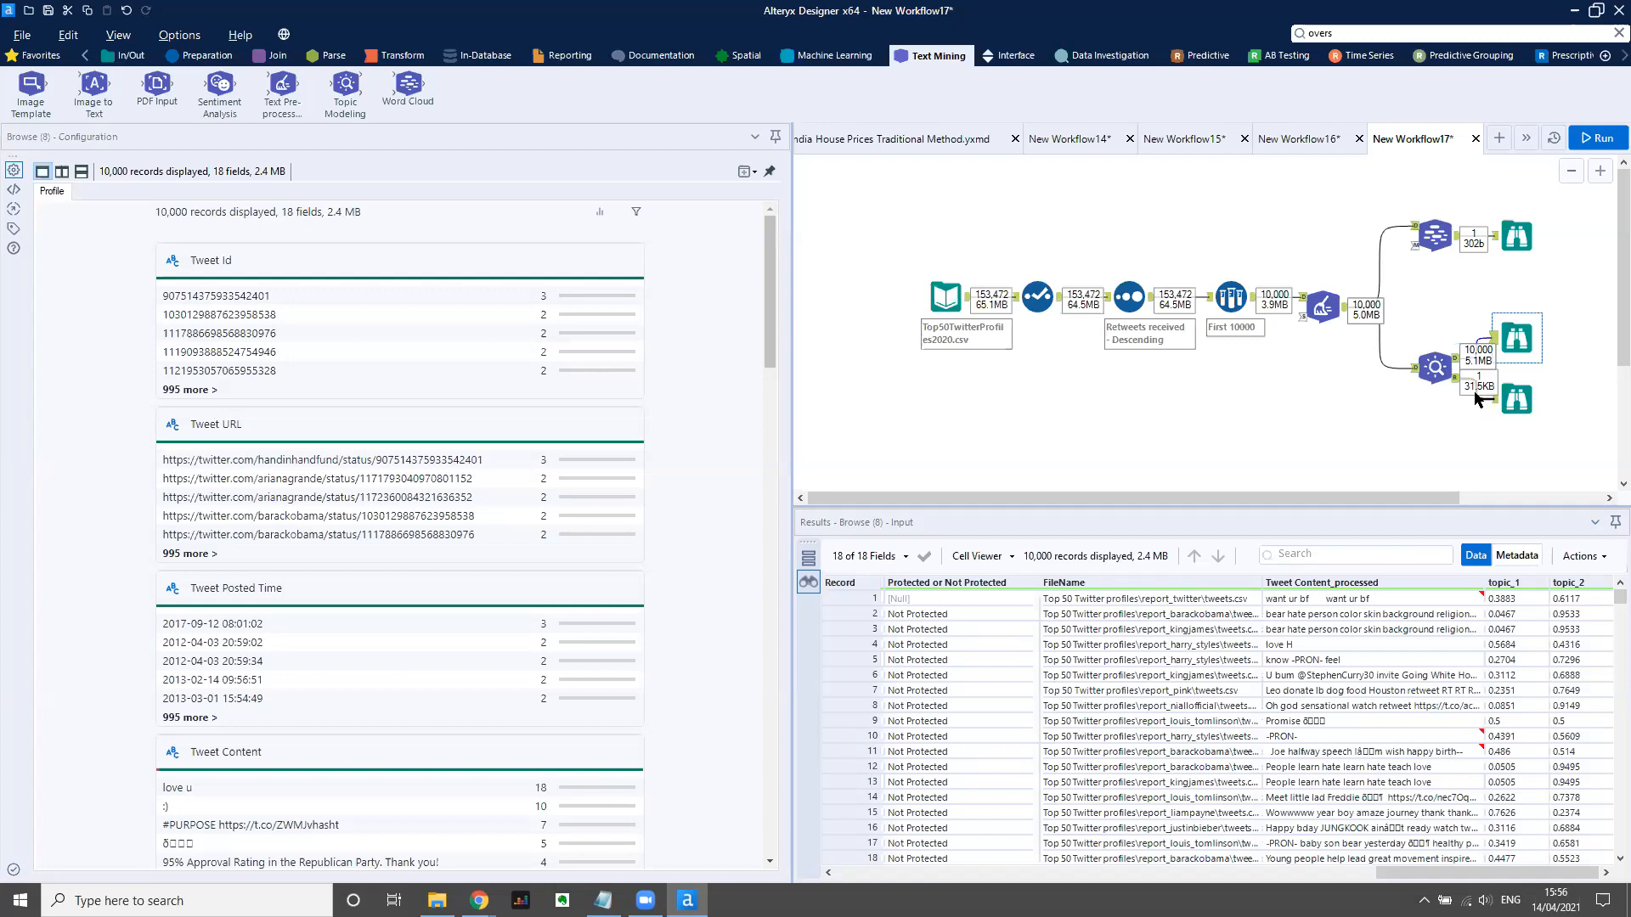
# Switch to the slide presentation at the Alteryx Intelligence Sentiment Analysis slide.
pyautogui.hotkey('alt', 'Tab')
pyautogui.hotkey('alt', 'Tab')
pyautogui.hotkey('alt', 'Tab')
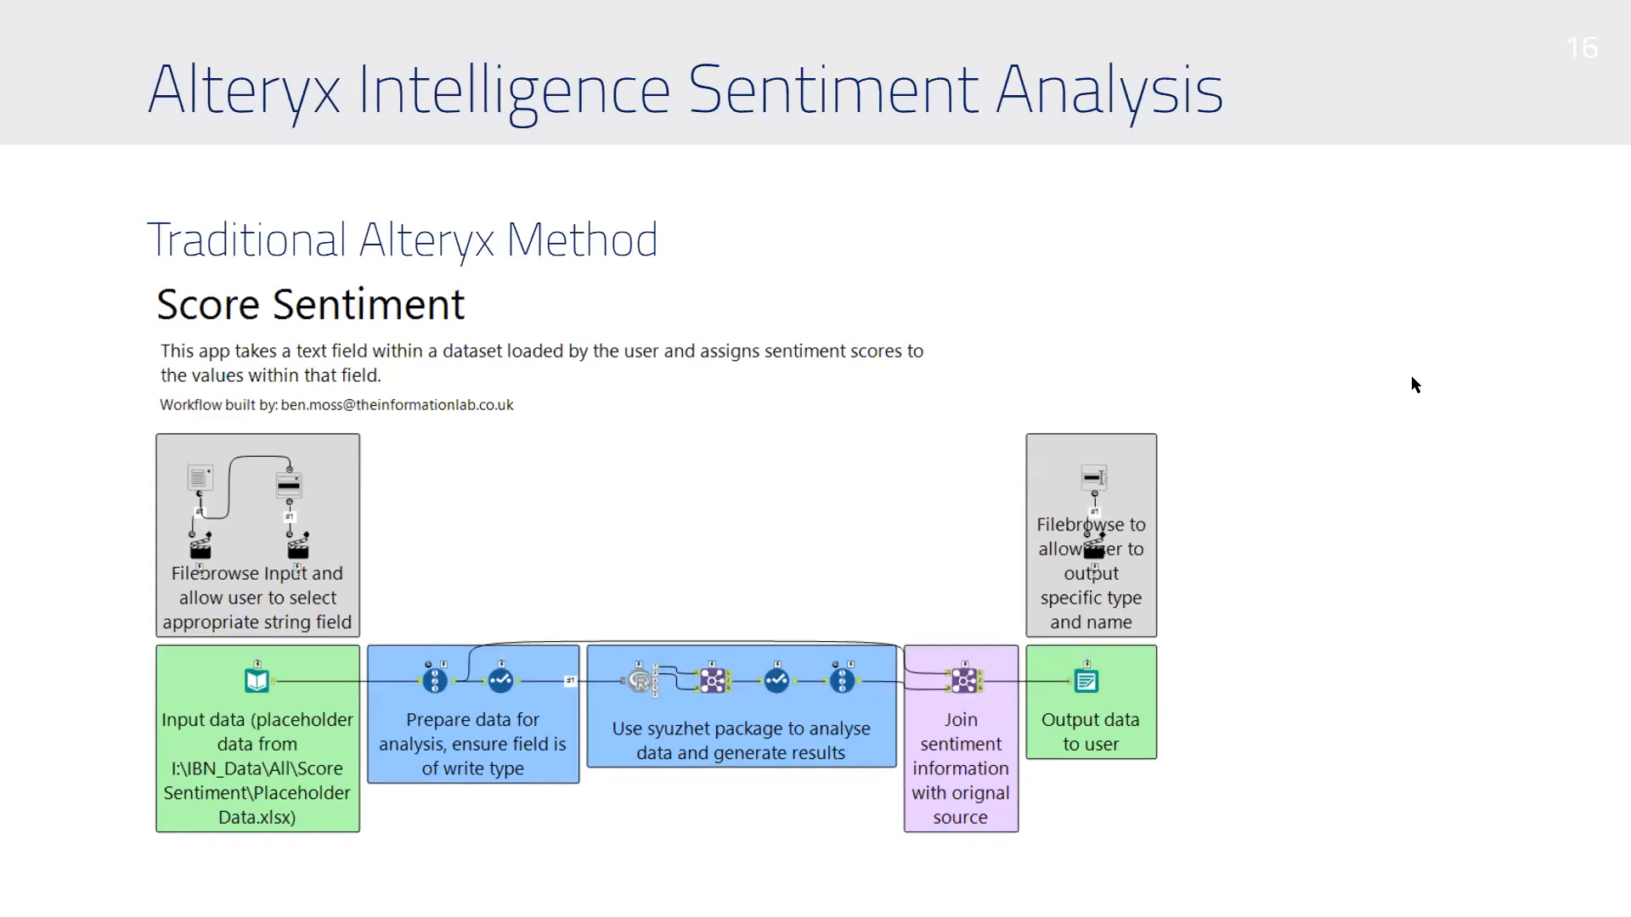
# Advance the slide presentation to the Conclusions slide.
pyautogui.press('Right')
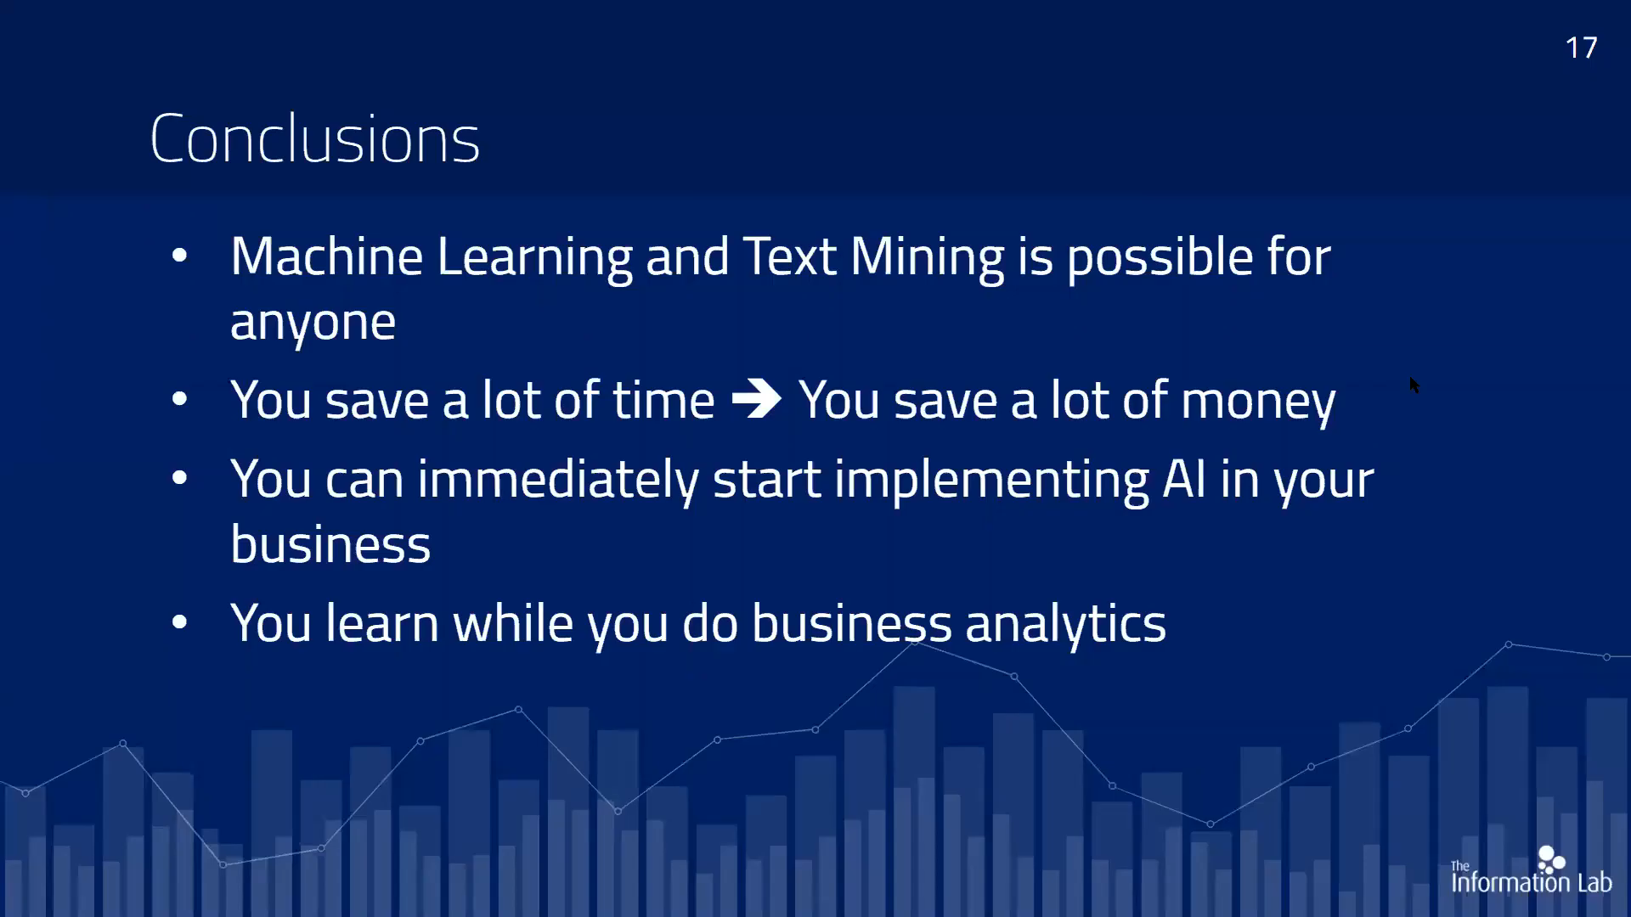
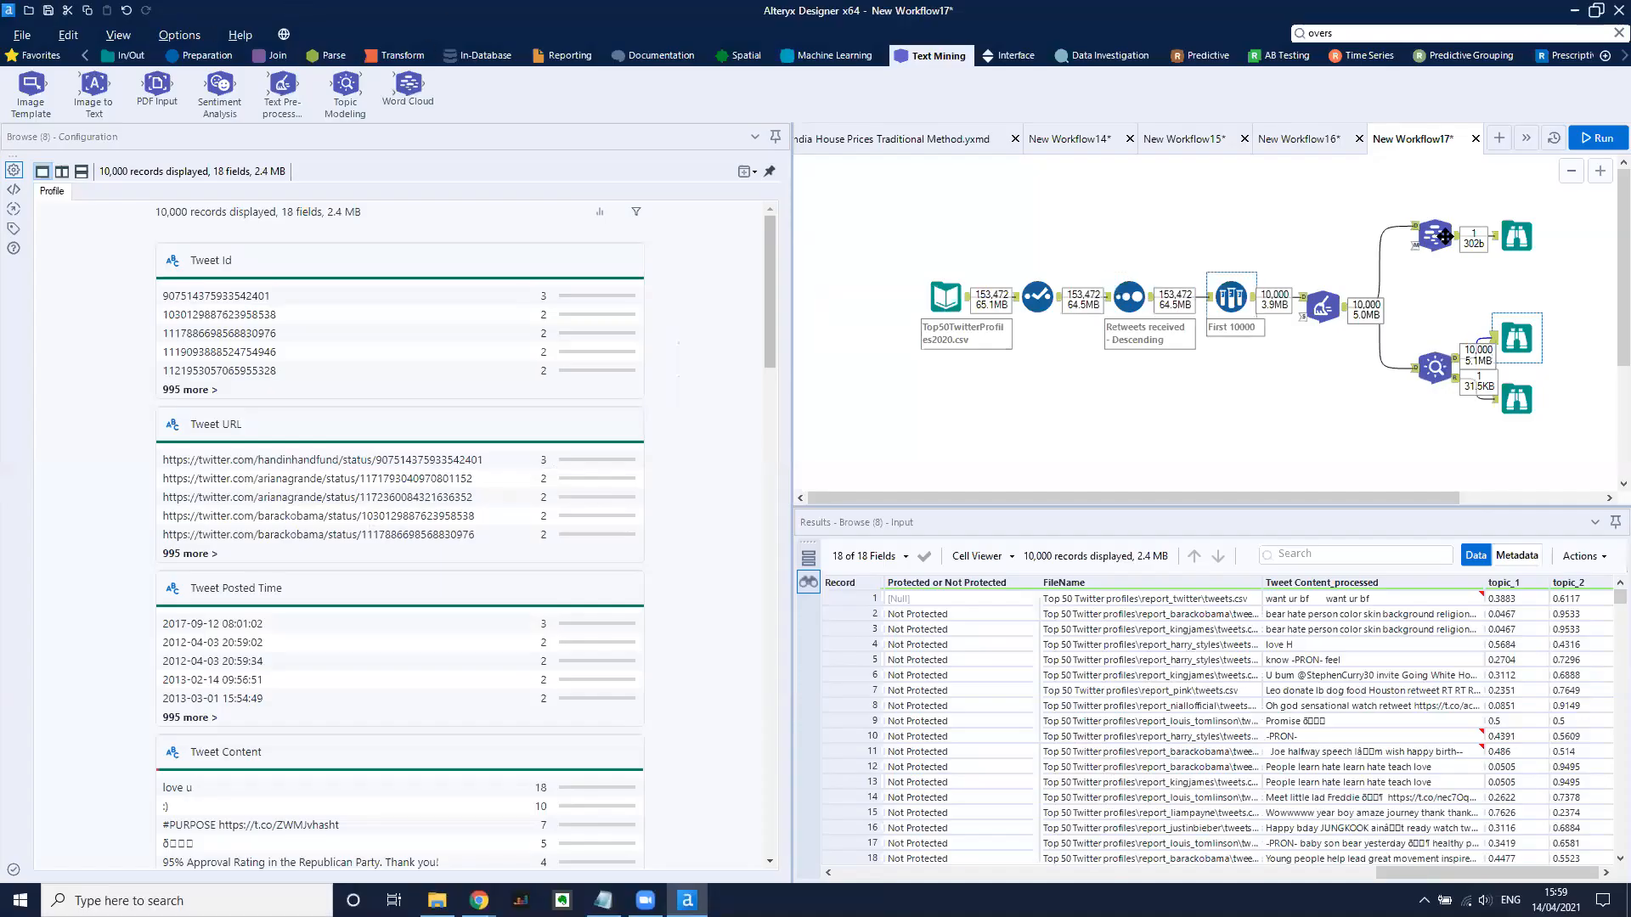
# Create a new blank workflow, narrow the configuration pane and show the Machine Learning tools.
pyautogui.click(1409, 241)
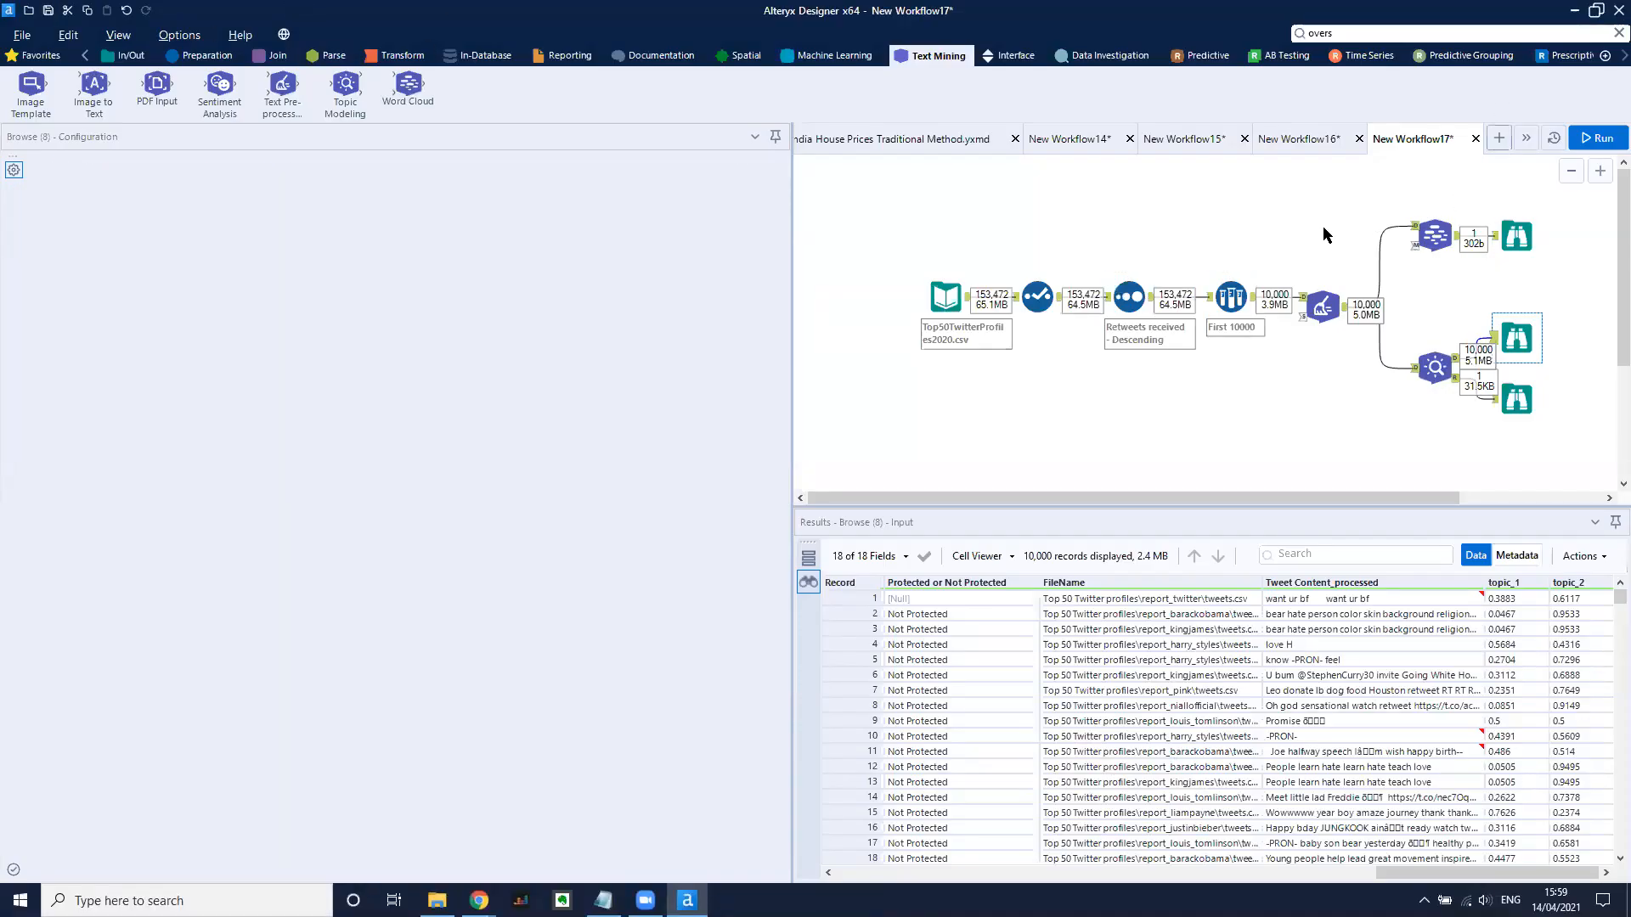
pyautogui.click(1012, 353)
pyautogui.hotkey('ctrl', 'n')
pyautogui.moveTo(790, 490); pyautogui.dragTo(535, 451)
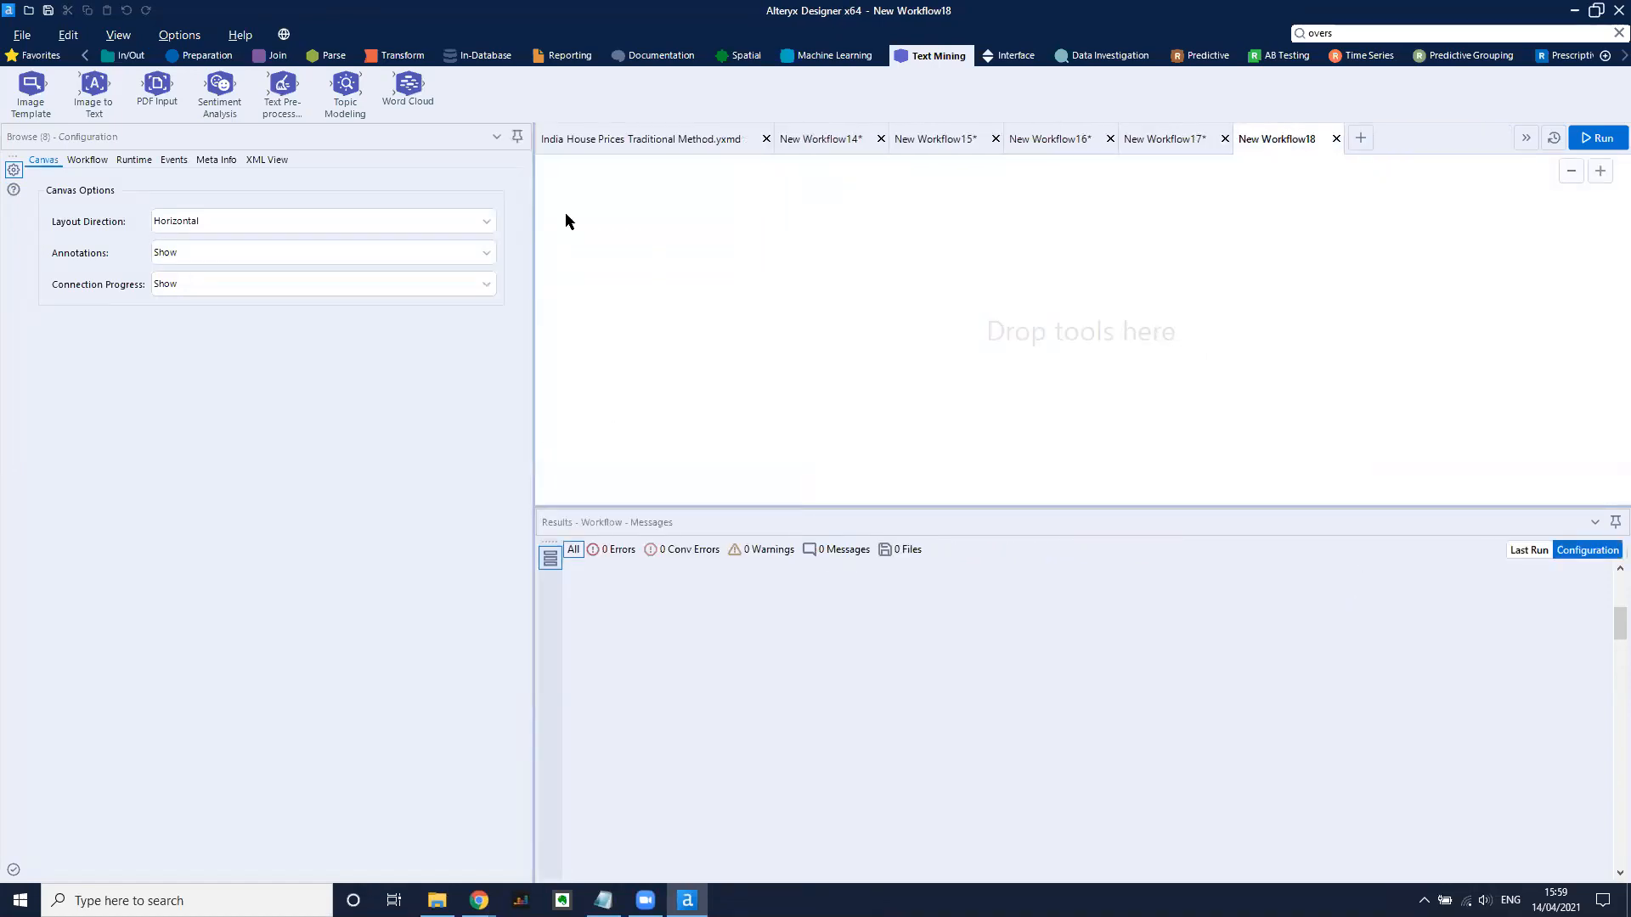
pyautogui.moveTo(282, 90); pyautogui.dragTo(230, 107)
pyautogui.click(807, 57)
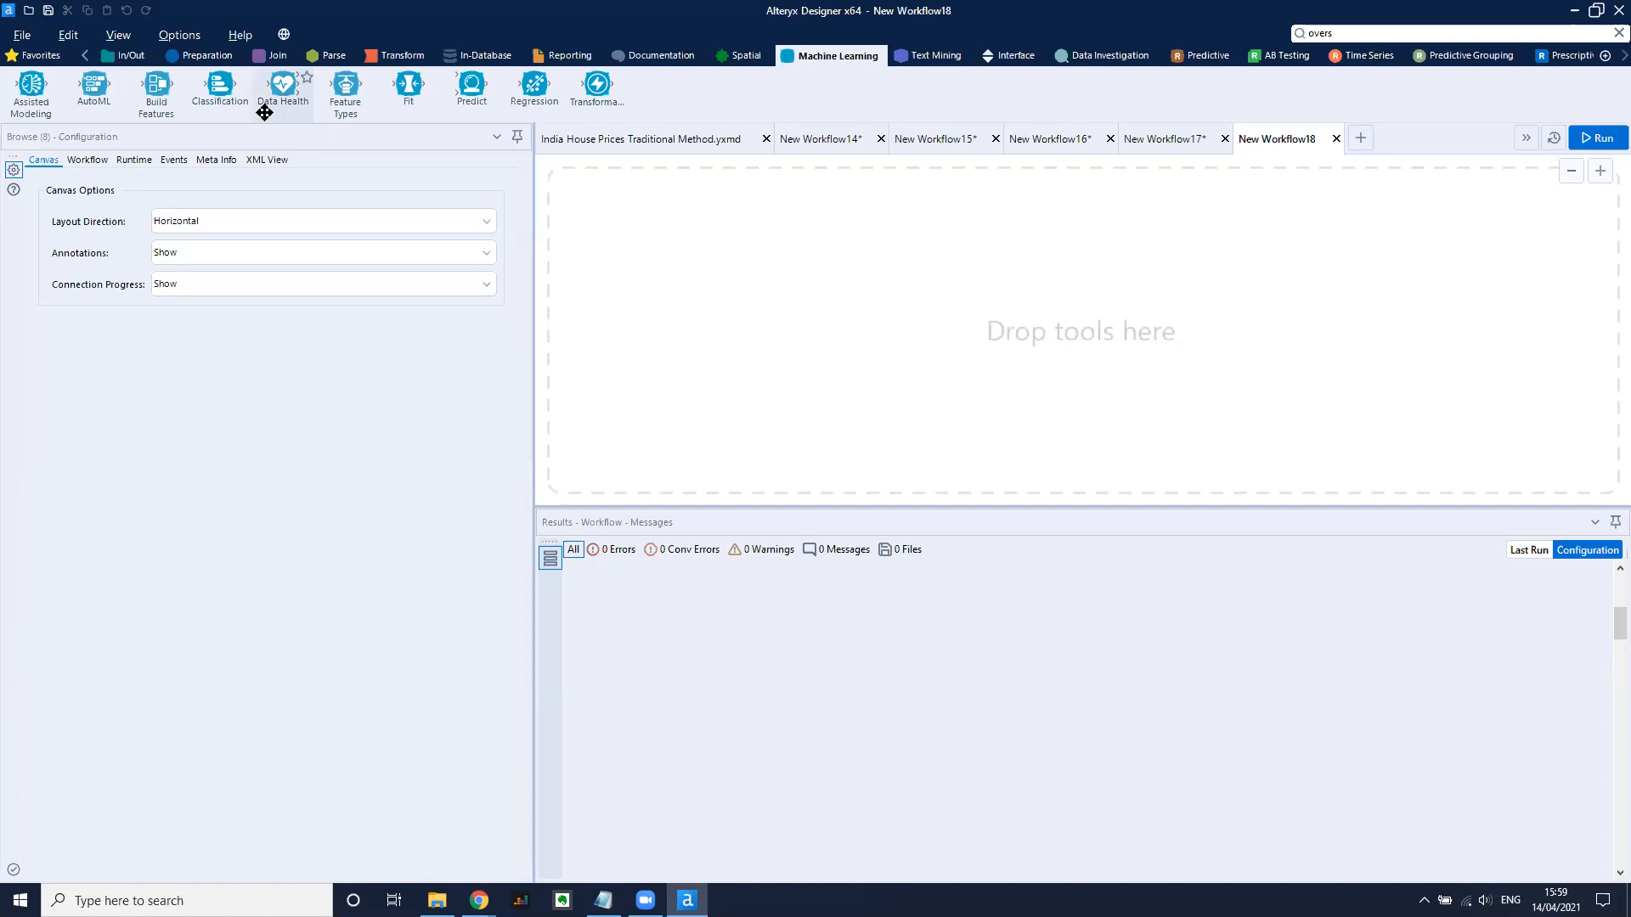
pyautogui.moveTo(346, 109); pyautogui.dragTo(351, 118)
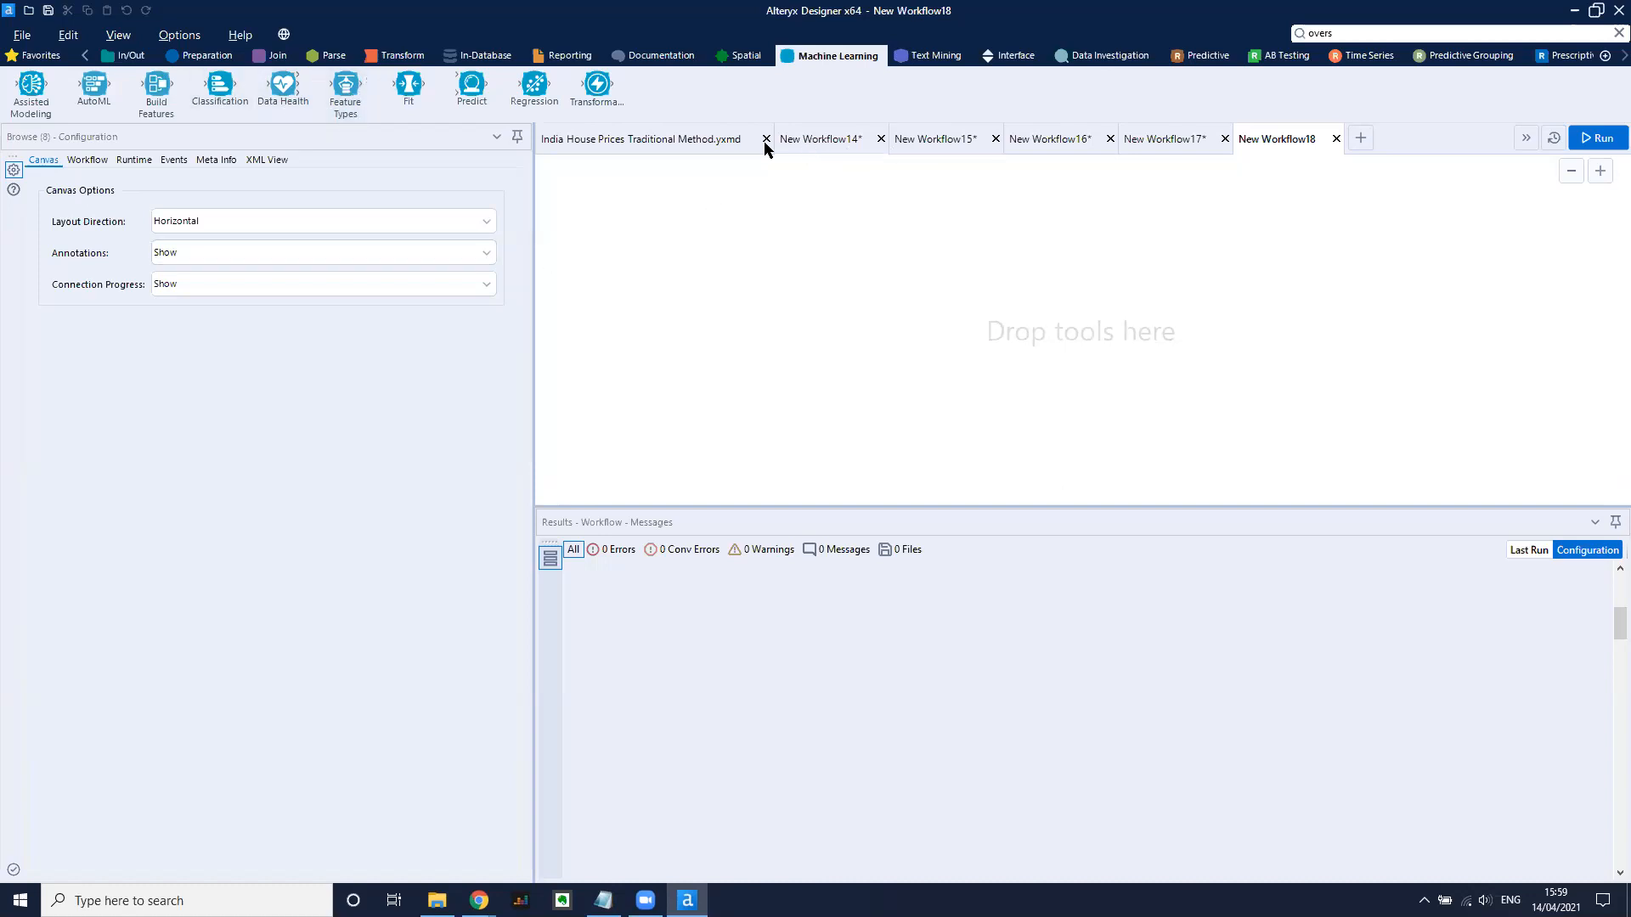
# Switch to New Workflow14 and enlarge its canvas by shrinking the results area.
pyautogui.click(822, 141)
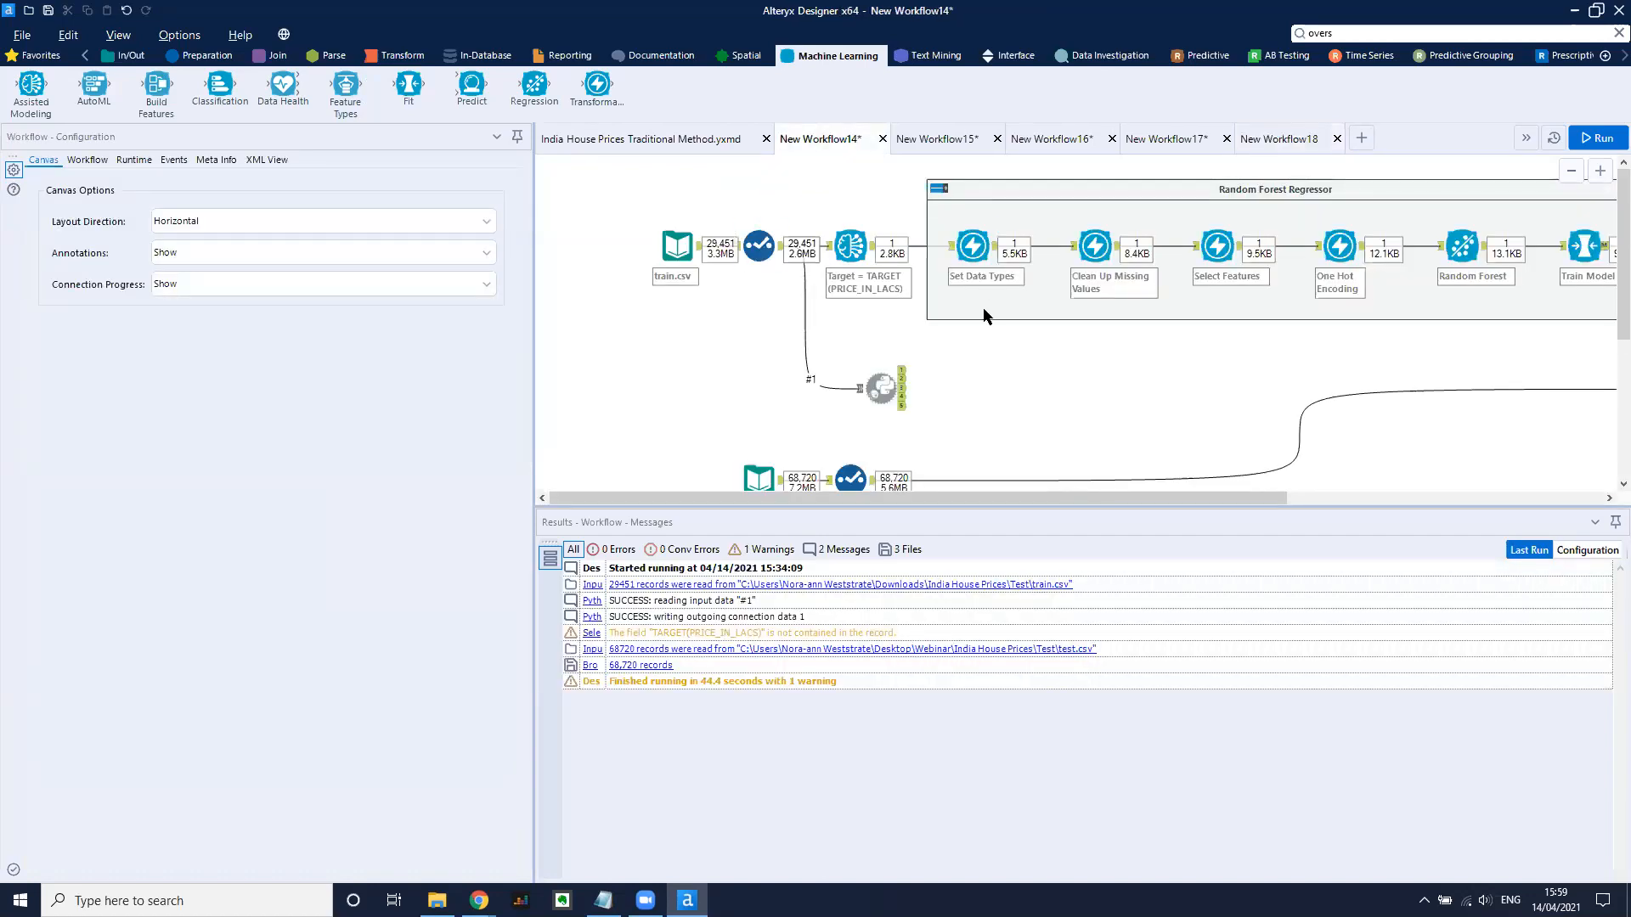
pyautogui.scroll(-1, 986, 357)
pyautogui.moveTo(1005, 509); pyautogui.dragTo(1011, 752)
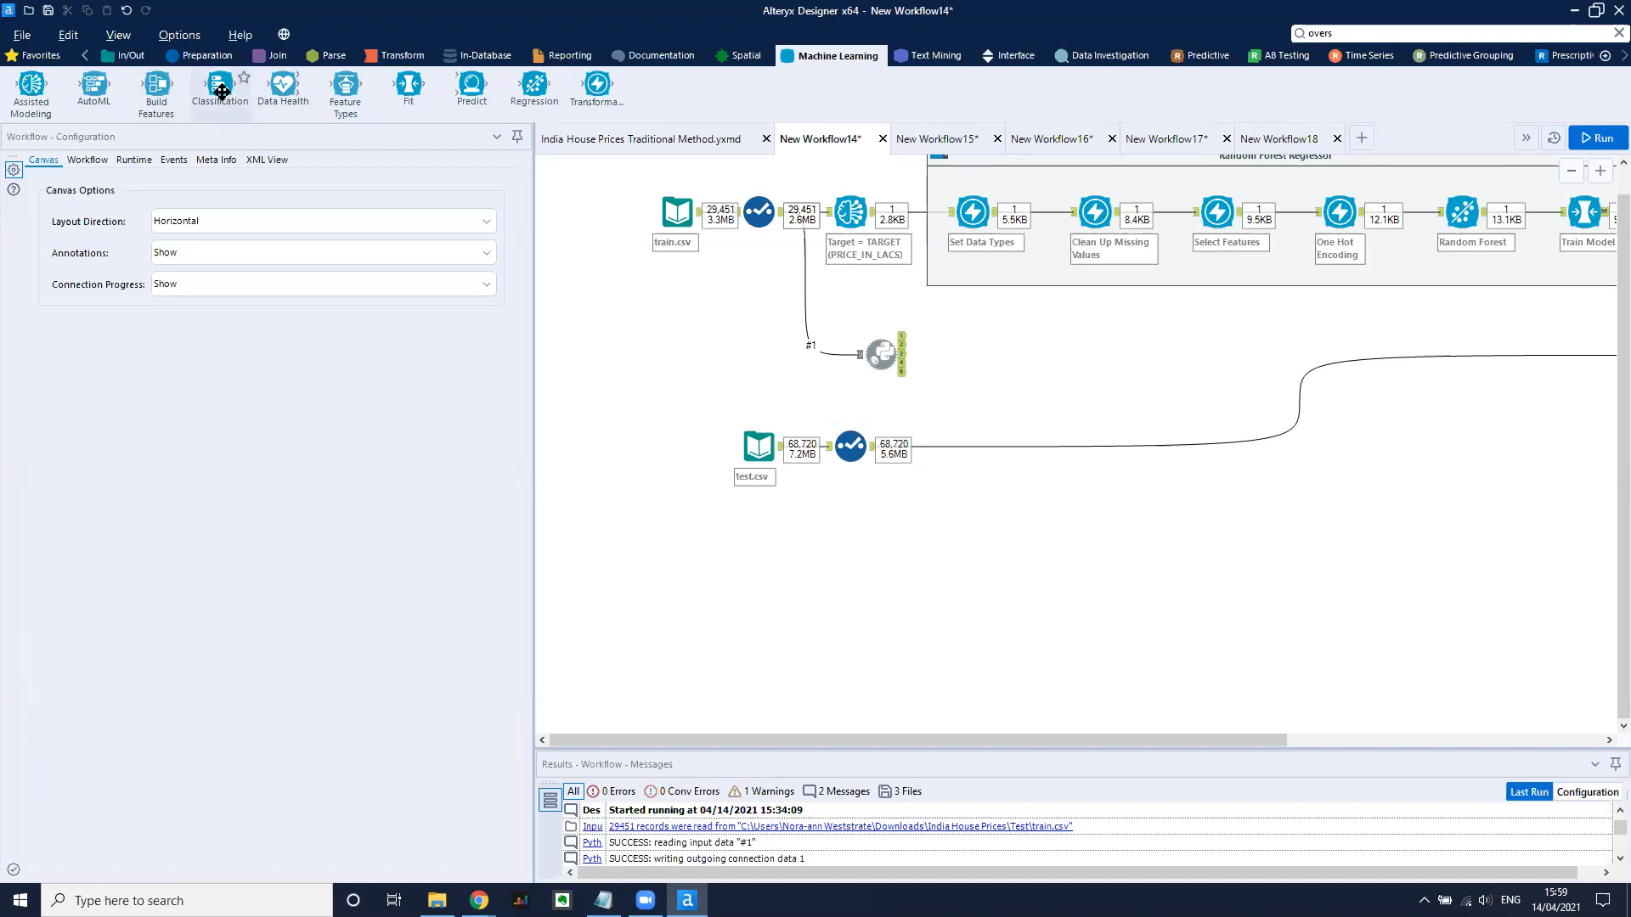
pyautogui.moveTo(221, 93)
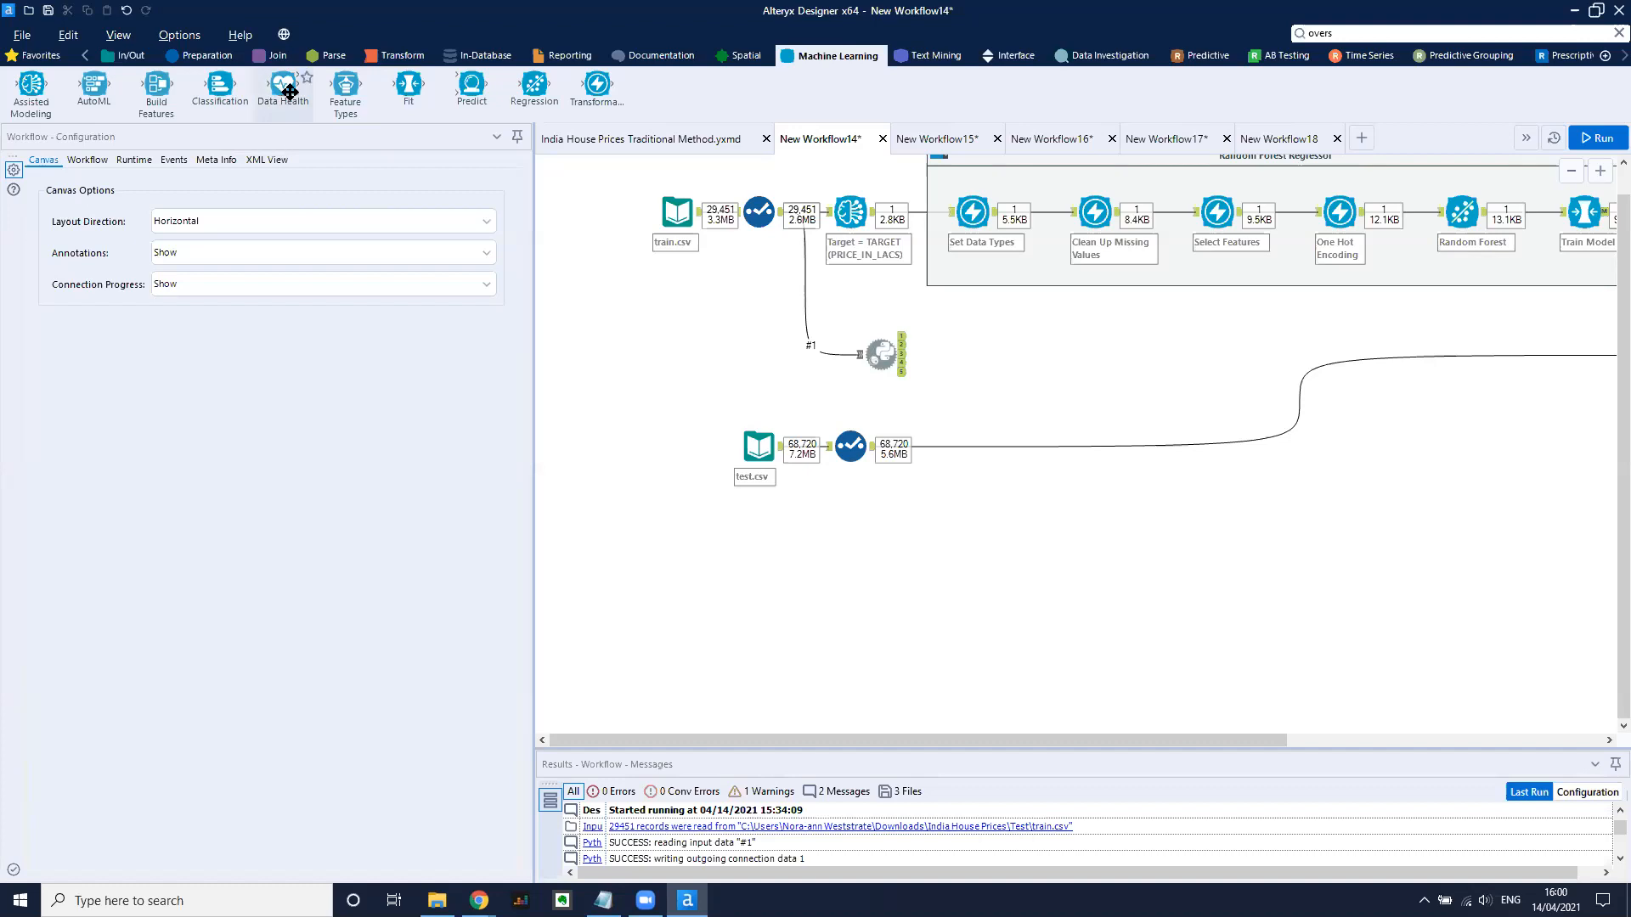
# Add a Data Health tool fed by the Select tool after test.csv and attach Browse tools to all its outputs.
pyautogui.moveTo(288, 91)
pyautogui.mouseDown()
pyautogui.moveTo(753, 559)
pyautogui.moveTo(1015, 557)
pyautogui.mouseUp()
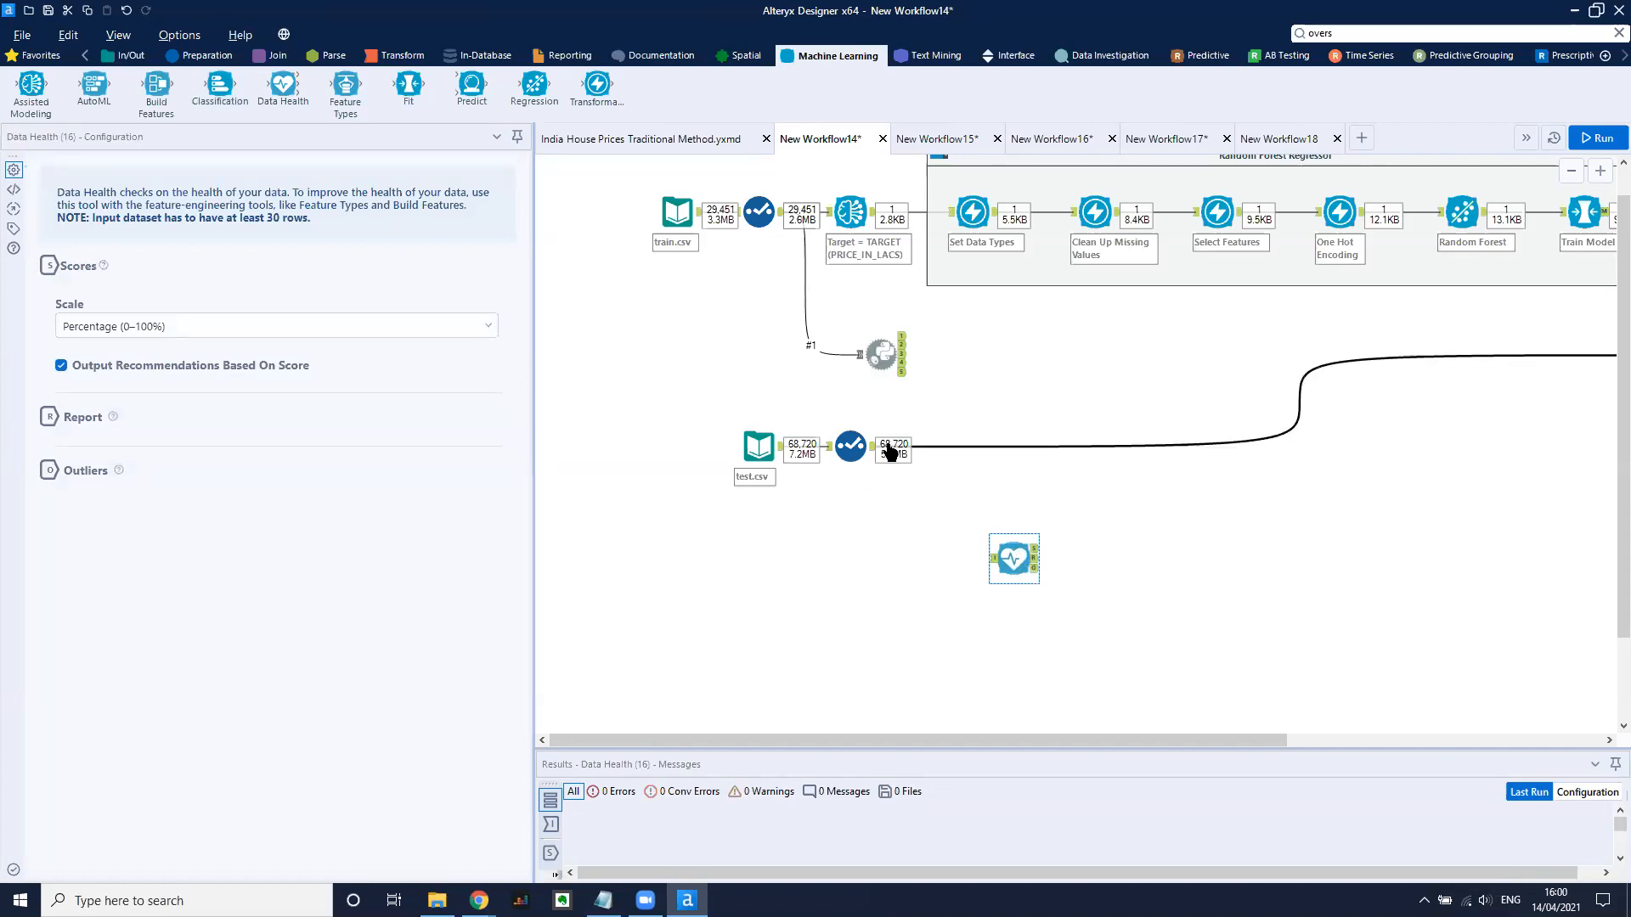
pyautogui.moveTo(875, 447); pyautogui.dragTo(992, 558)
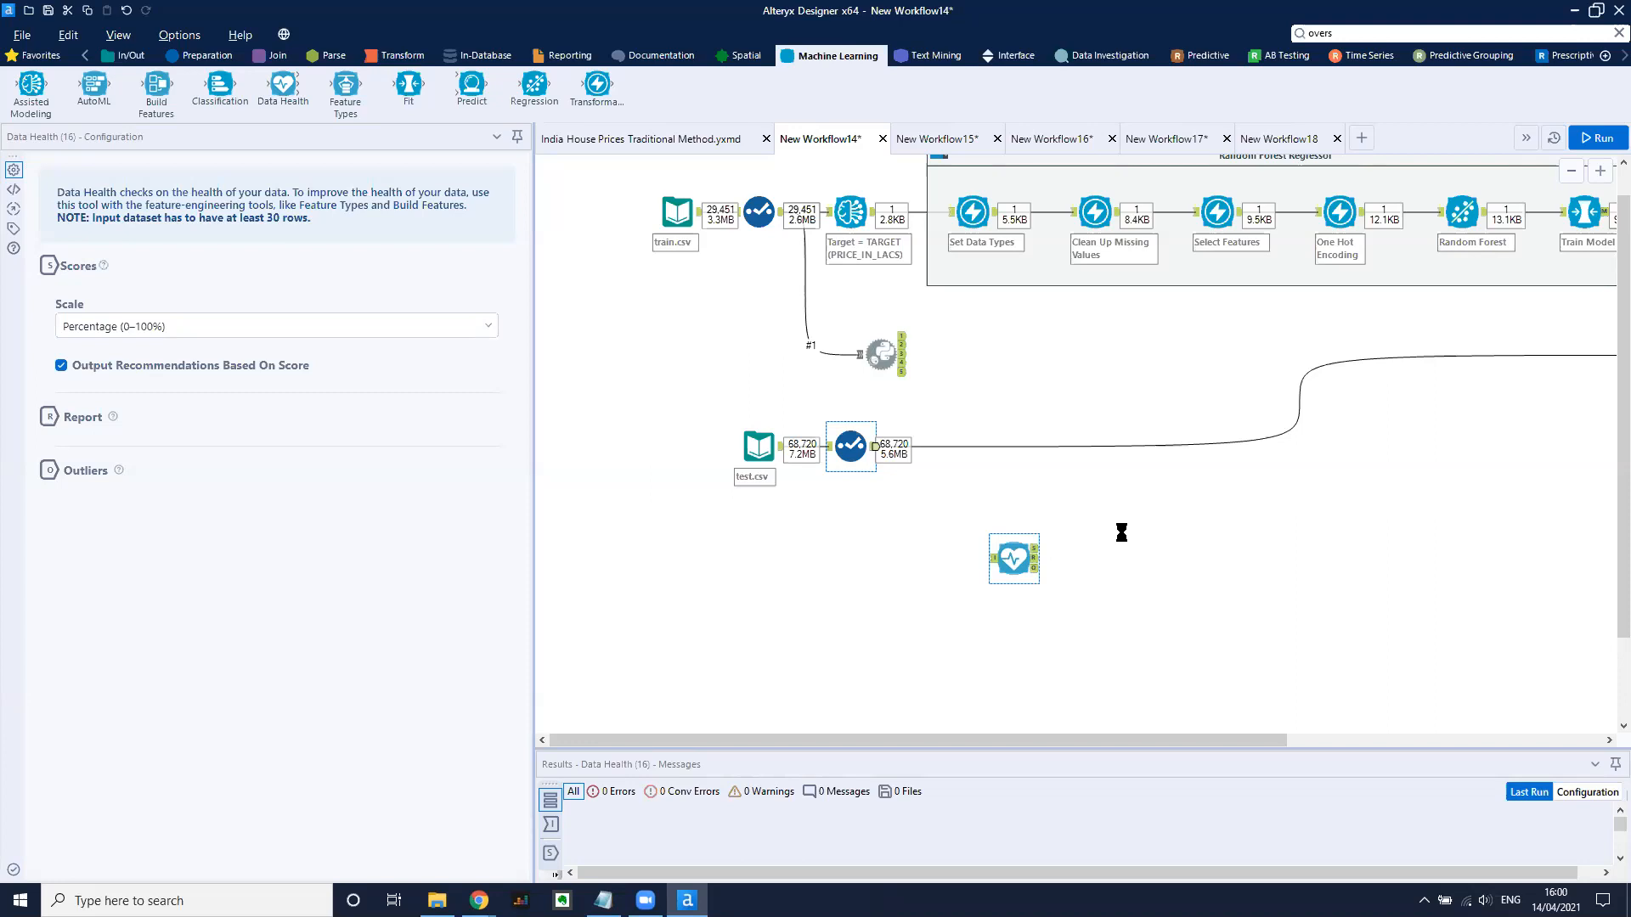
pyautogui.moveTo(988, 558); pyautogui.dragTo(887, 459)
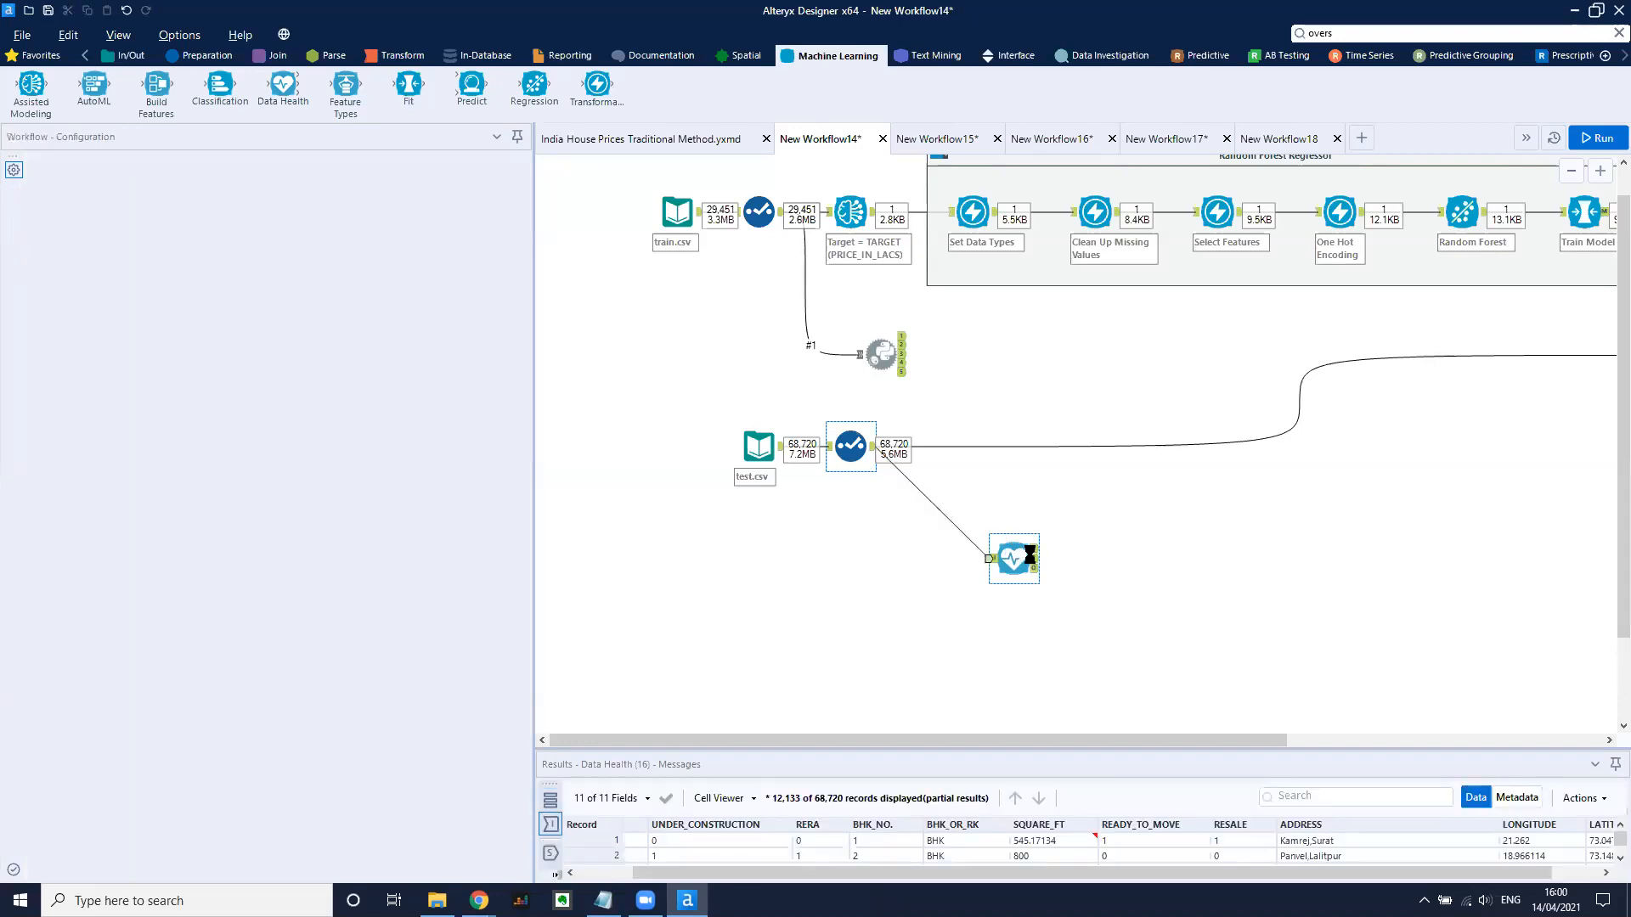
pyautogui.click(1019, 554)
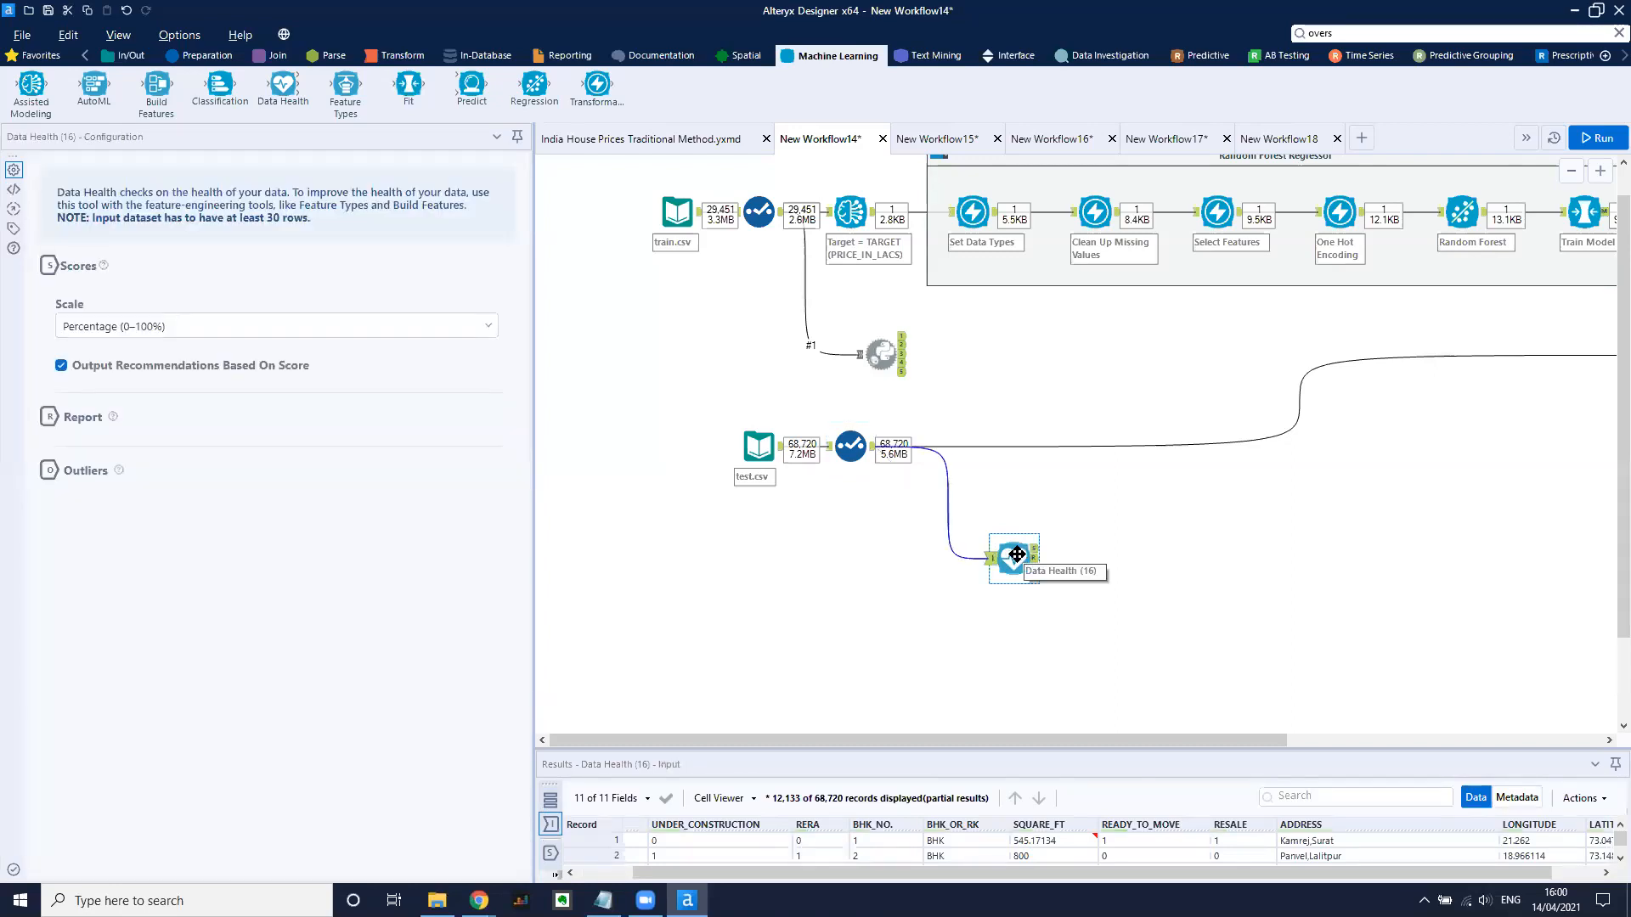
pyautogui.moveTo(1005, 548); pyautogui.dragTo(1005, 500)
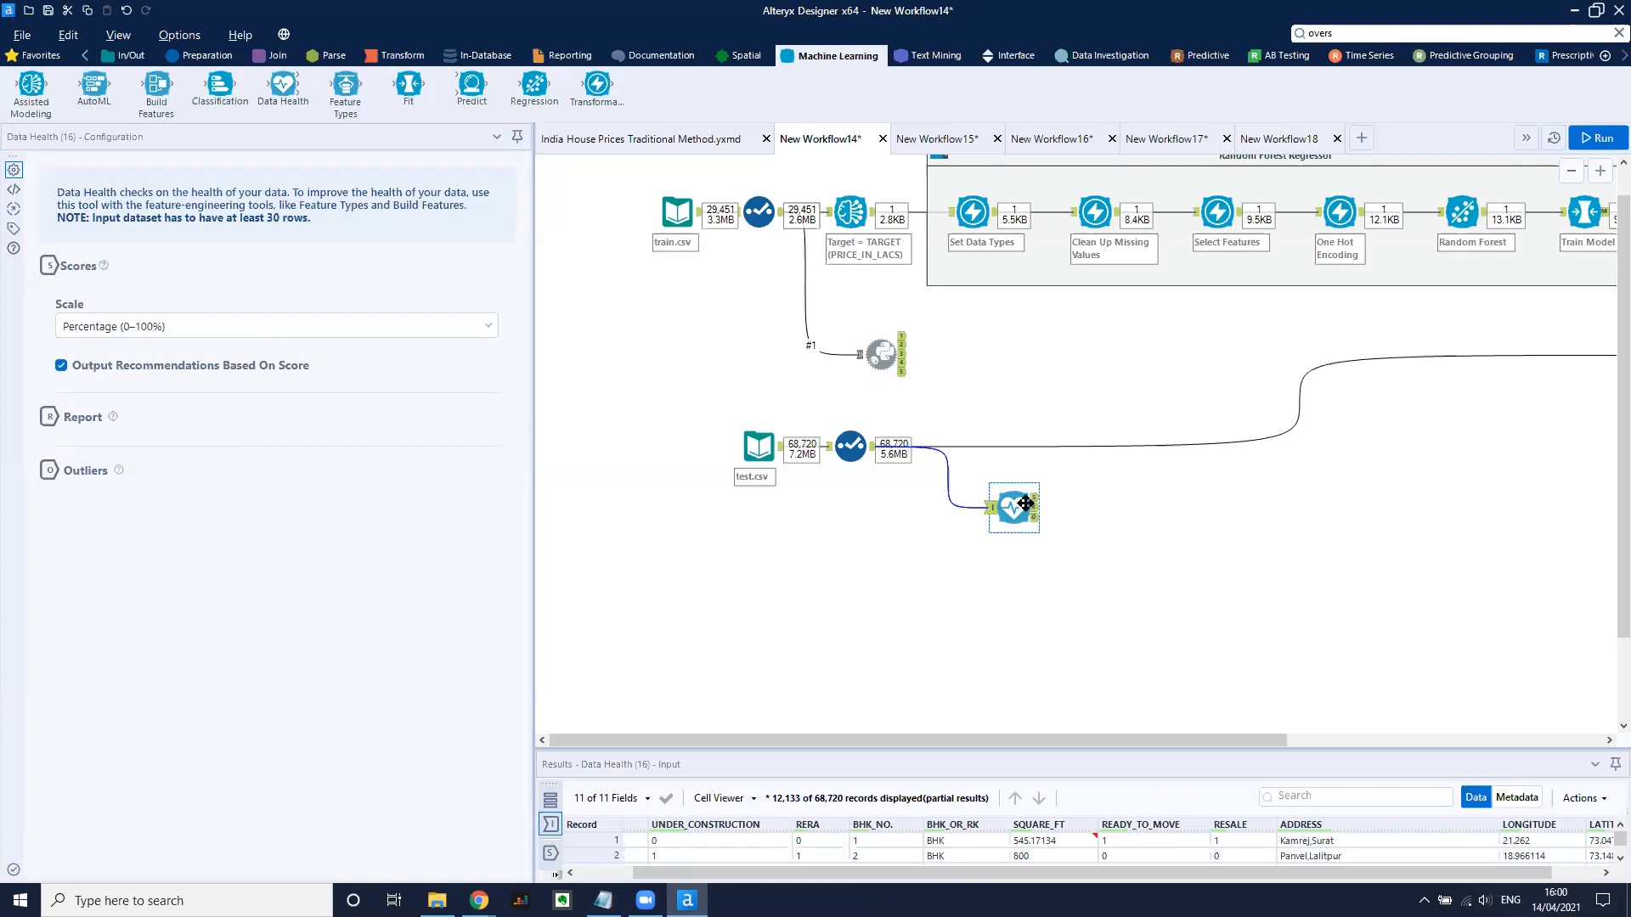
pyautogui.hotkey('ctrl', 'shift', 'b')
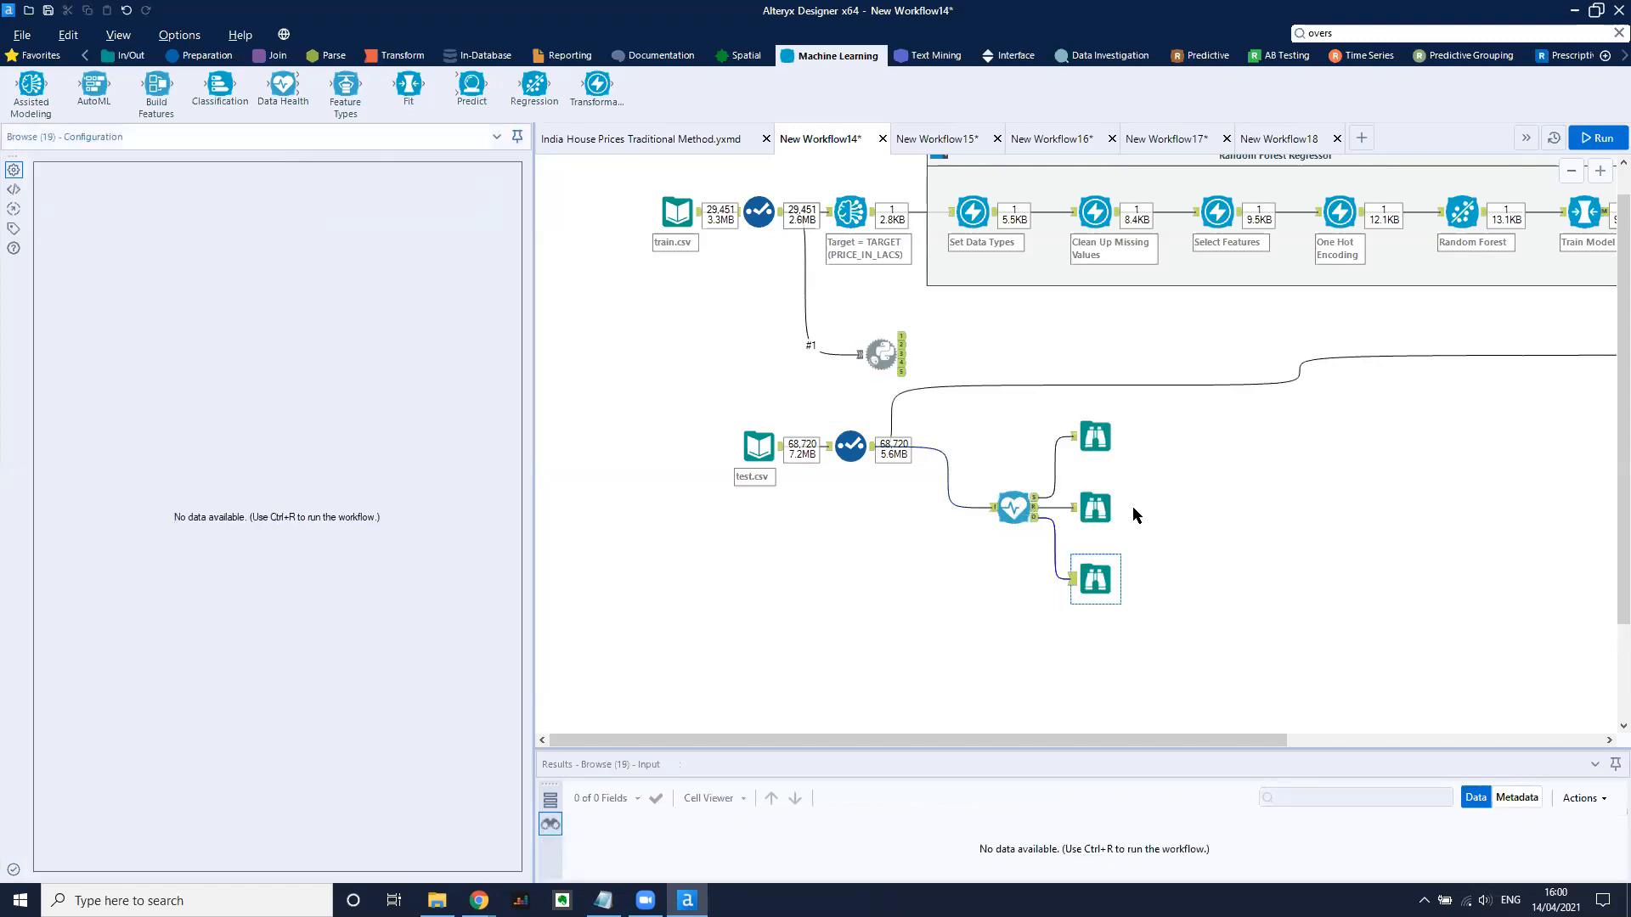
# Place the train.csv modeling tools, Predict Values and its Browse tool in a new tool container, and collapse it.
pyautogui.keyDown('ctrl'); pyautogui.click(1104, 438); pyautogui.keyUp('ctrl')
pyautogui.scroll(-2, 670, 255)
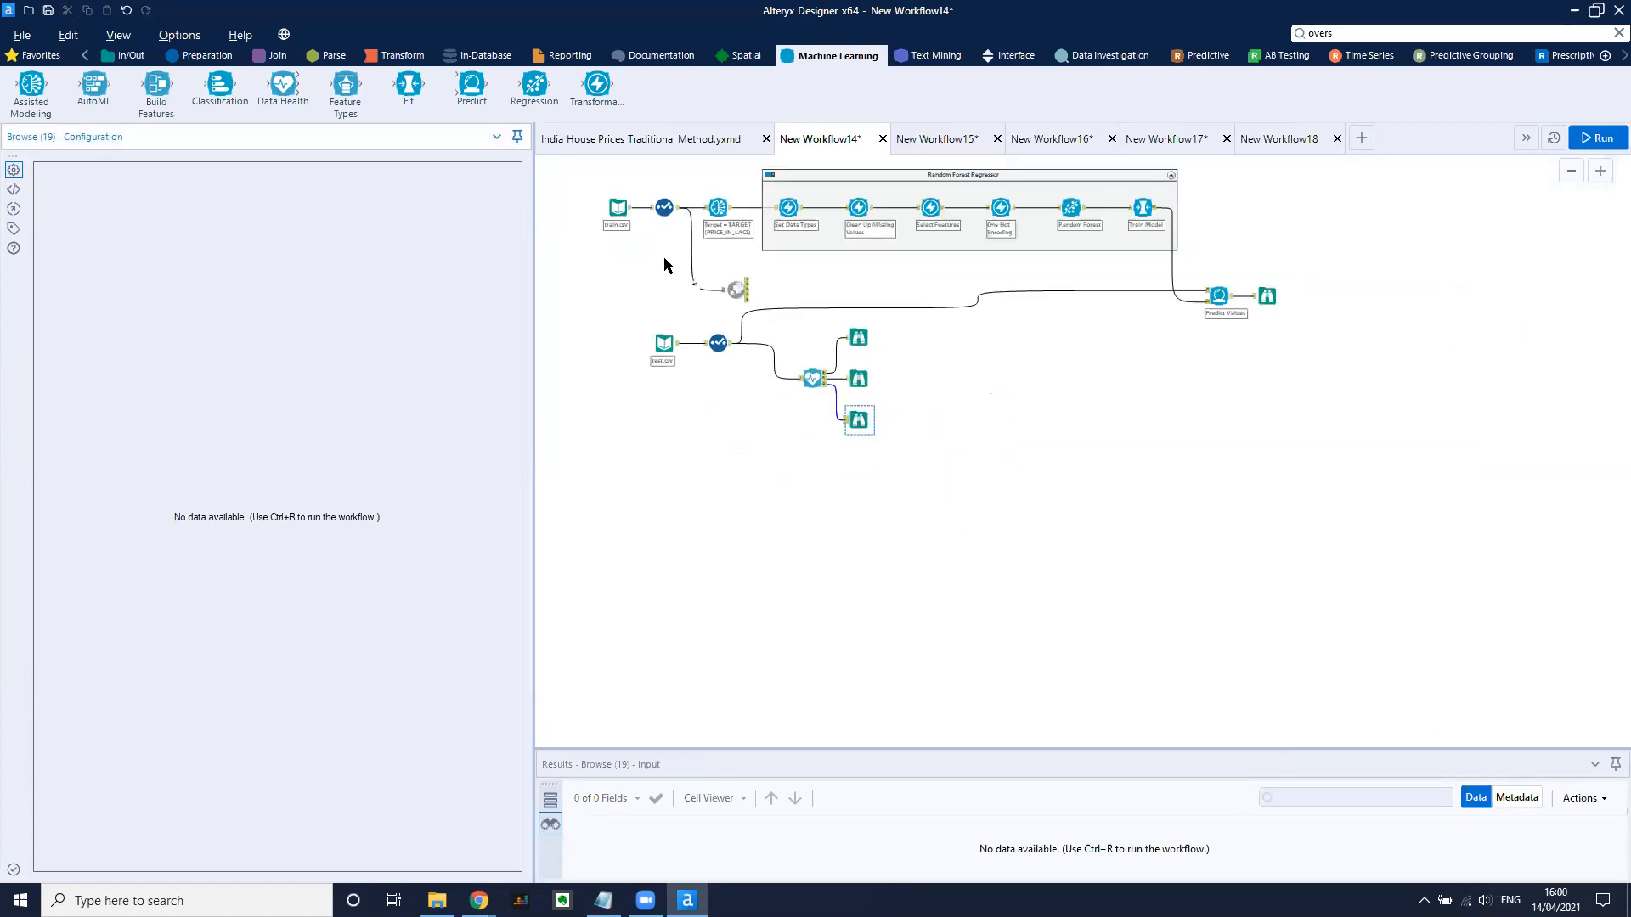
pyautogui.moveTo(1311, 252); pyautogui.dragTo(1278, 218)
pyautogui.moveTo(586, 155); pyautogui.dragTo(1367, 319)
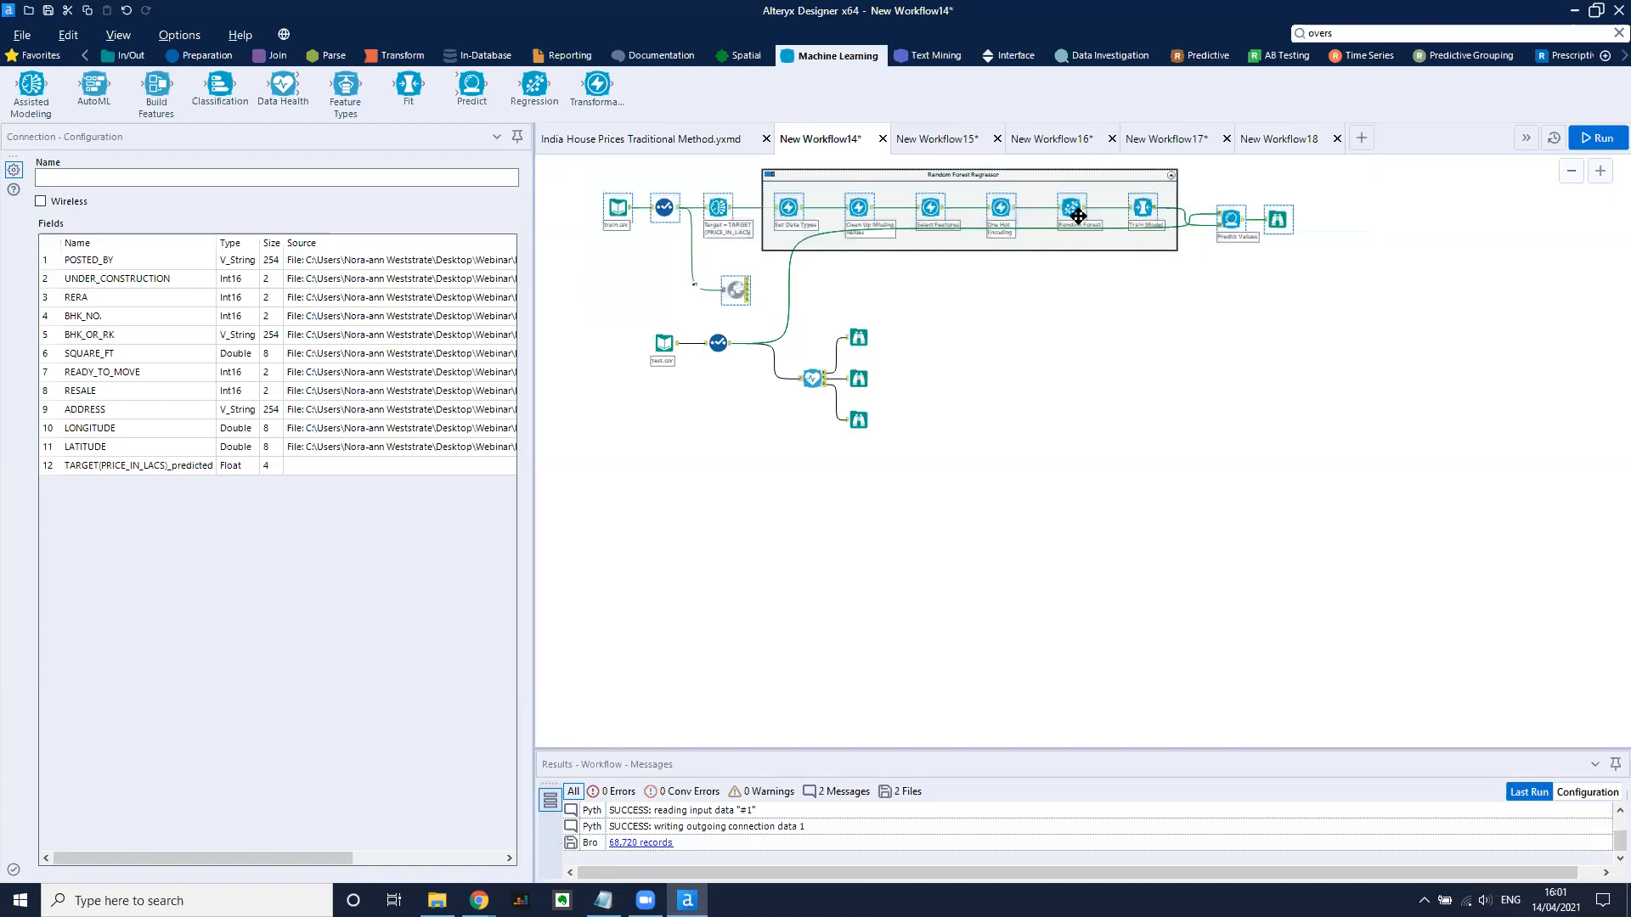
pyautogui.rightClick(1277, 219)
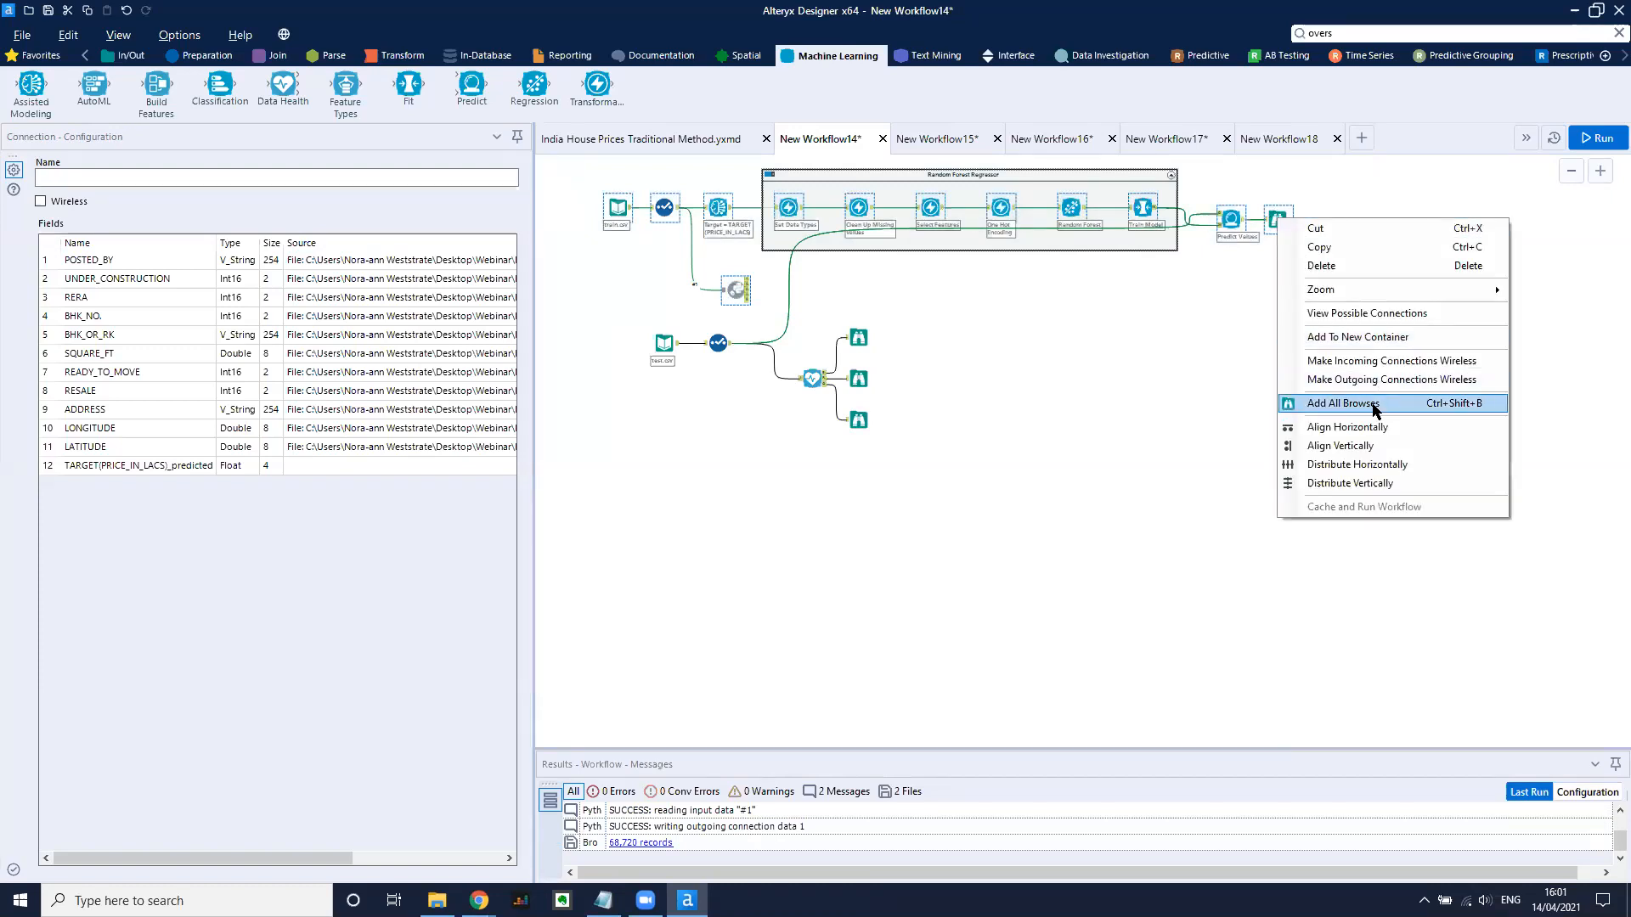
pyautogui.click(1357, 338)
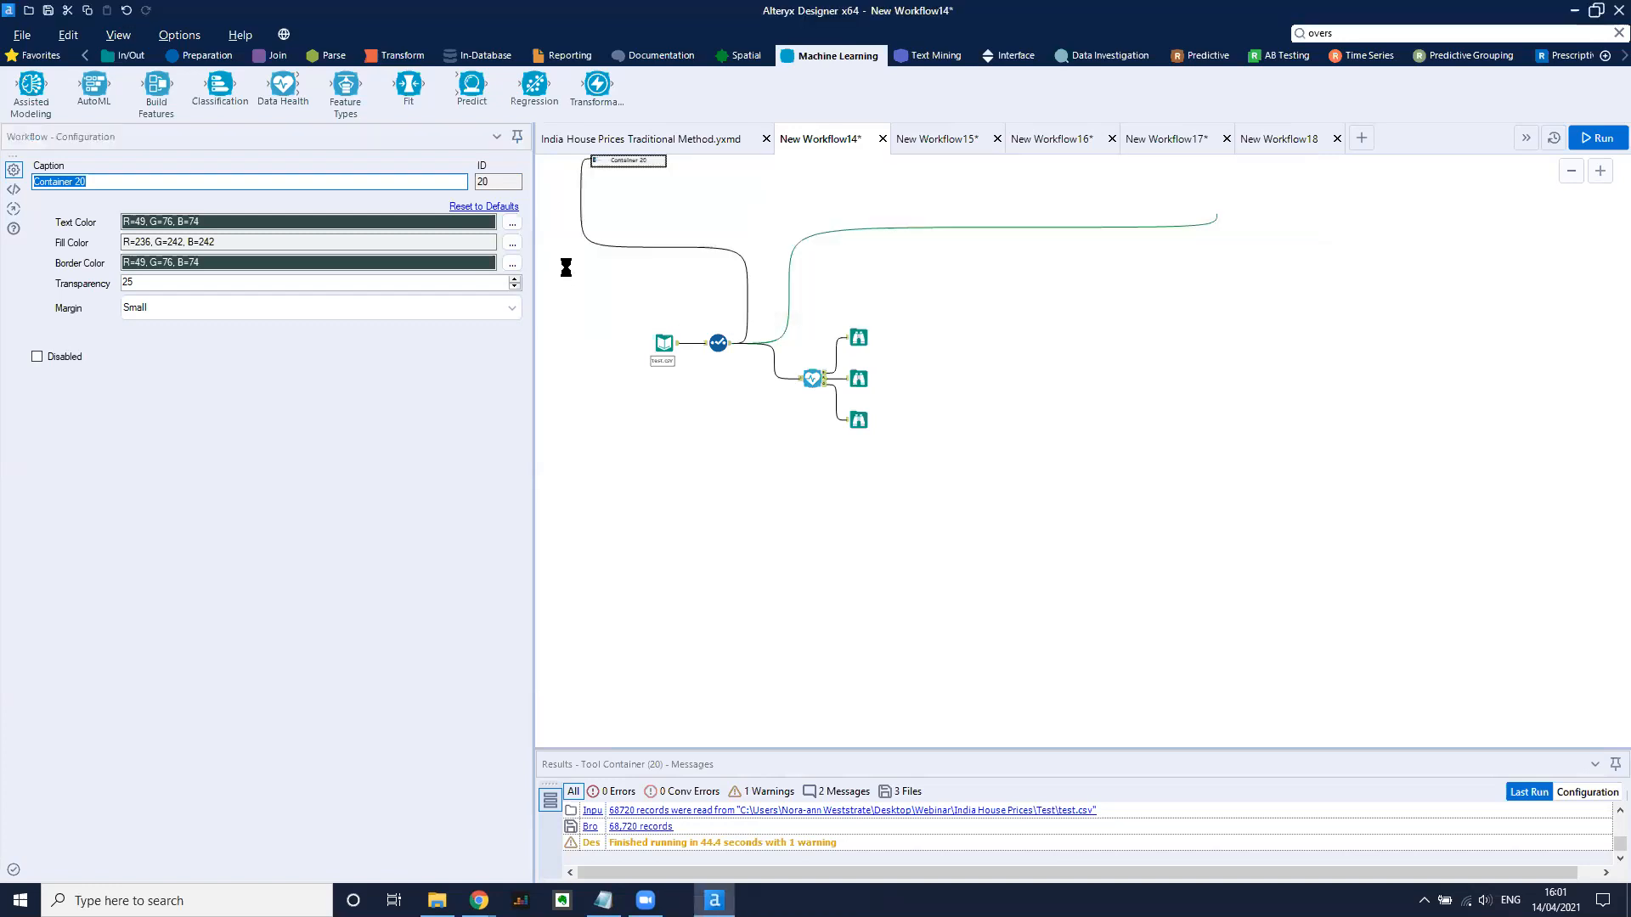
# Run the workflow and open the Data Health report in the Browse tool on its report output.
pyautogui.scroll(3, 634, 372)
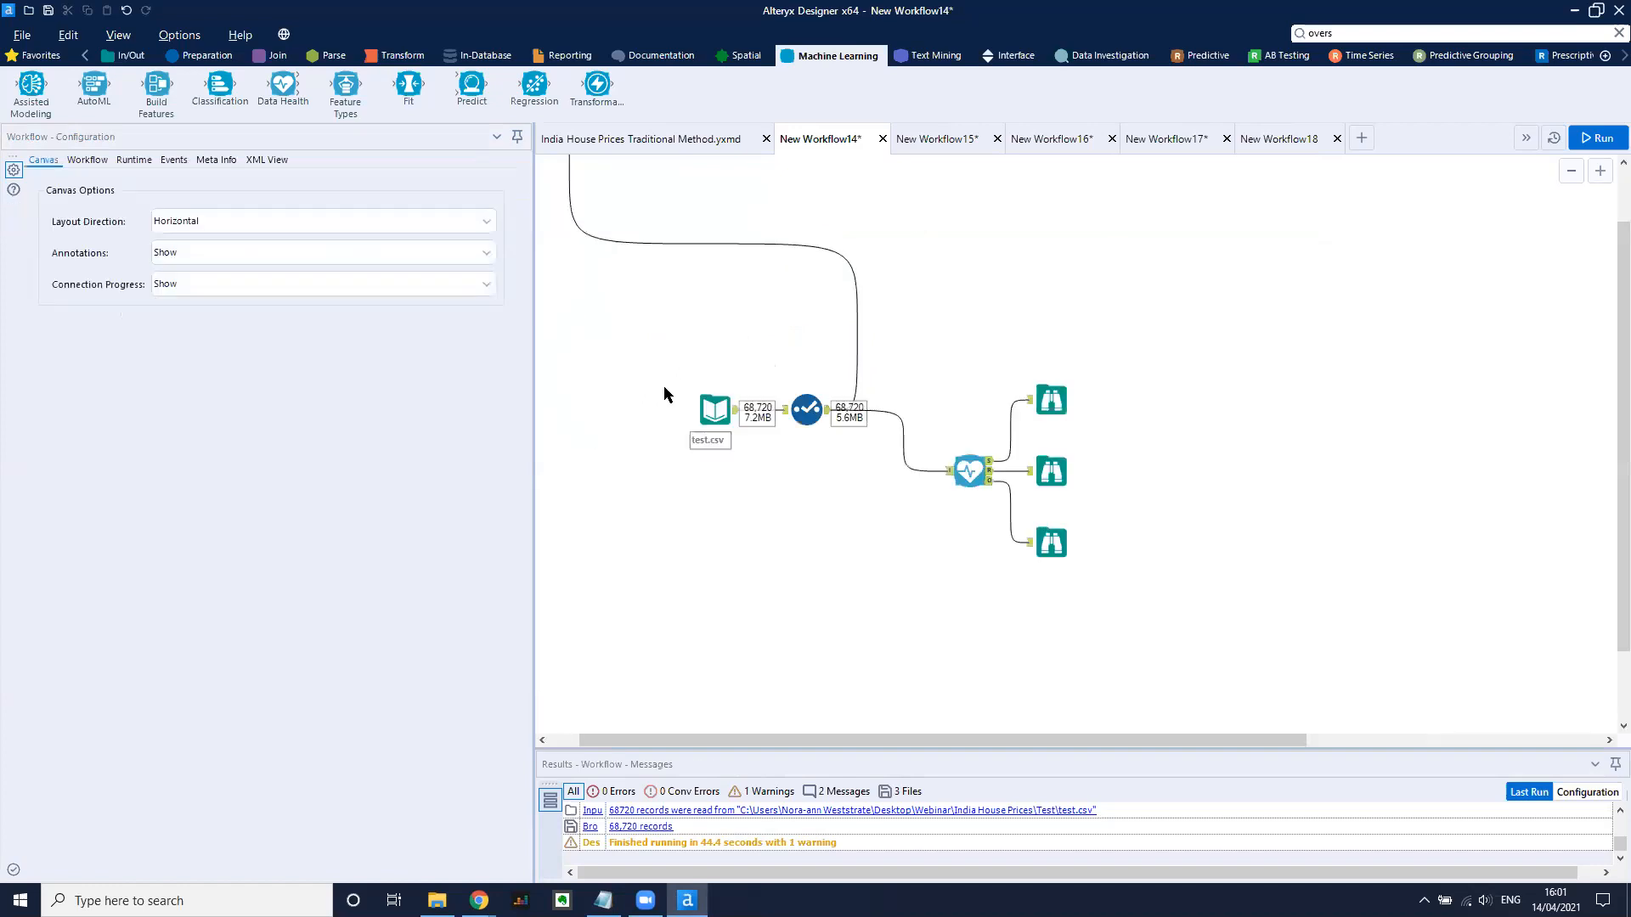
pyautogui.hotkey('ctrl', 'r')
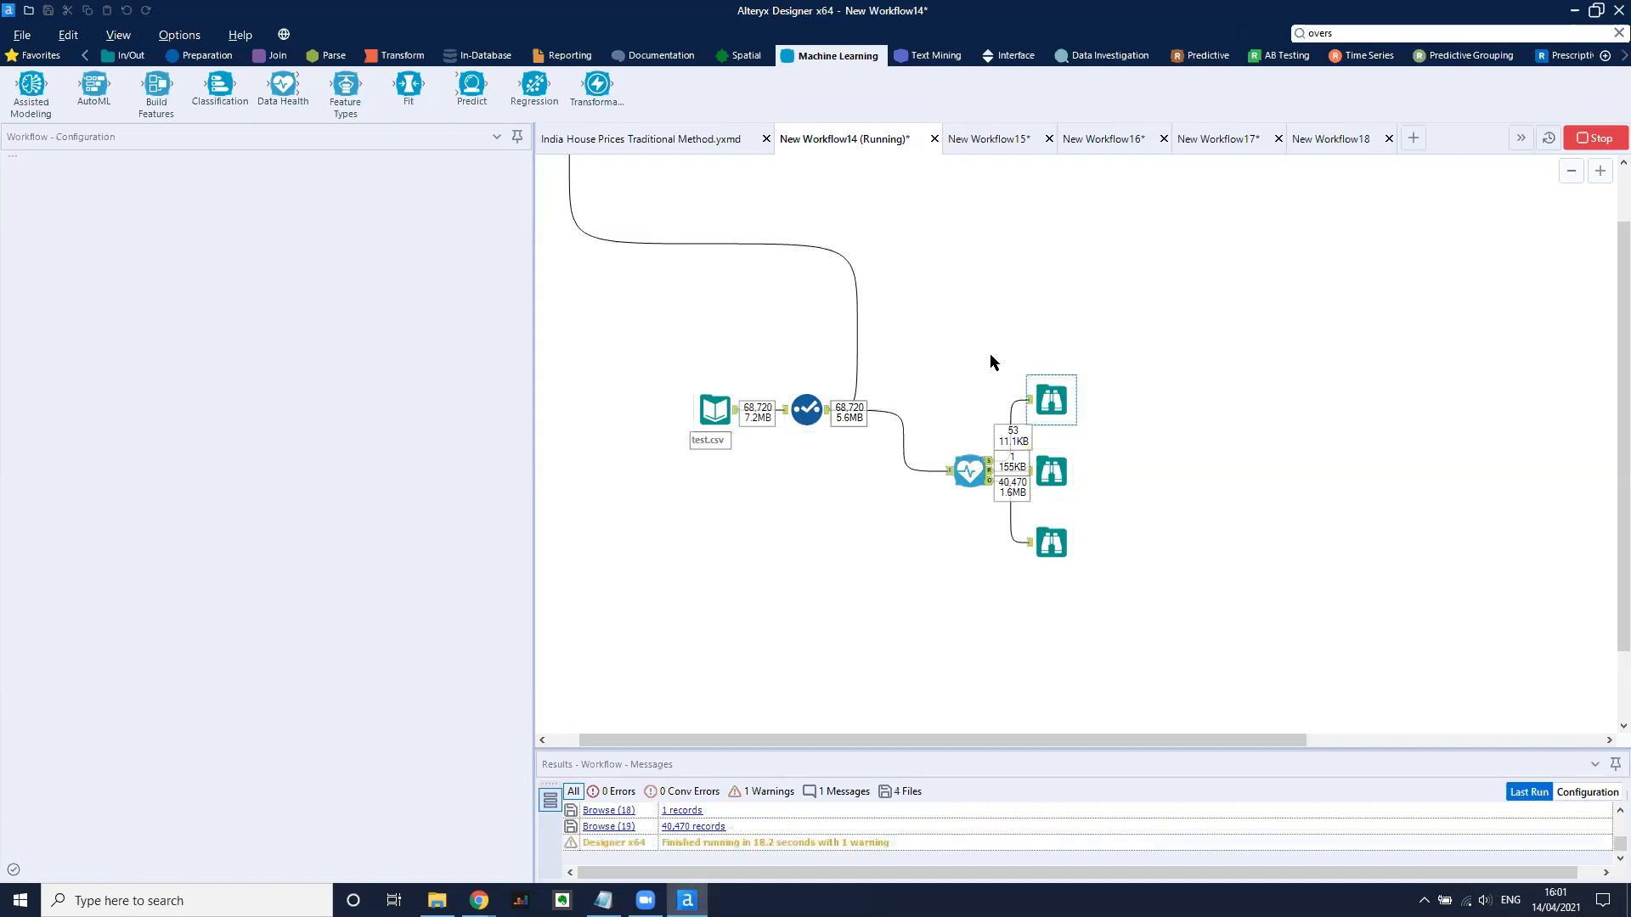
pyautogui.click(1054, 476)
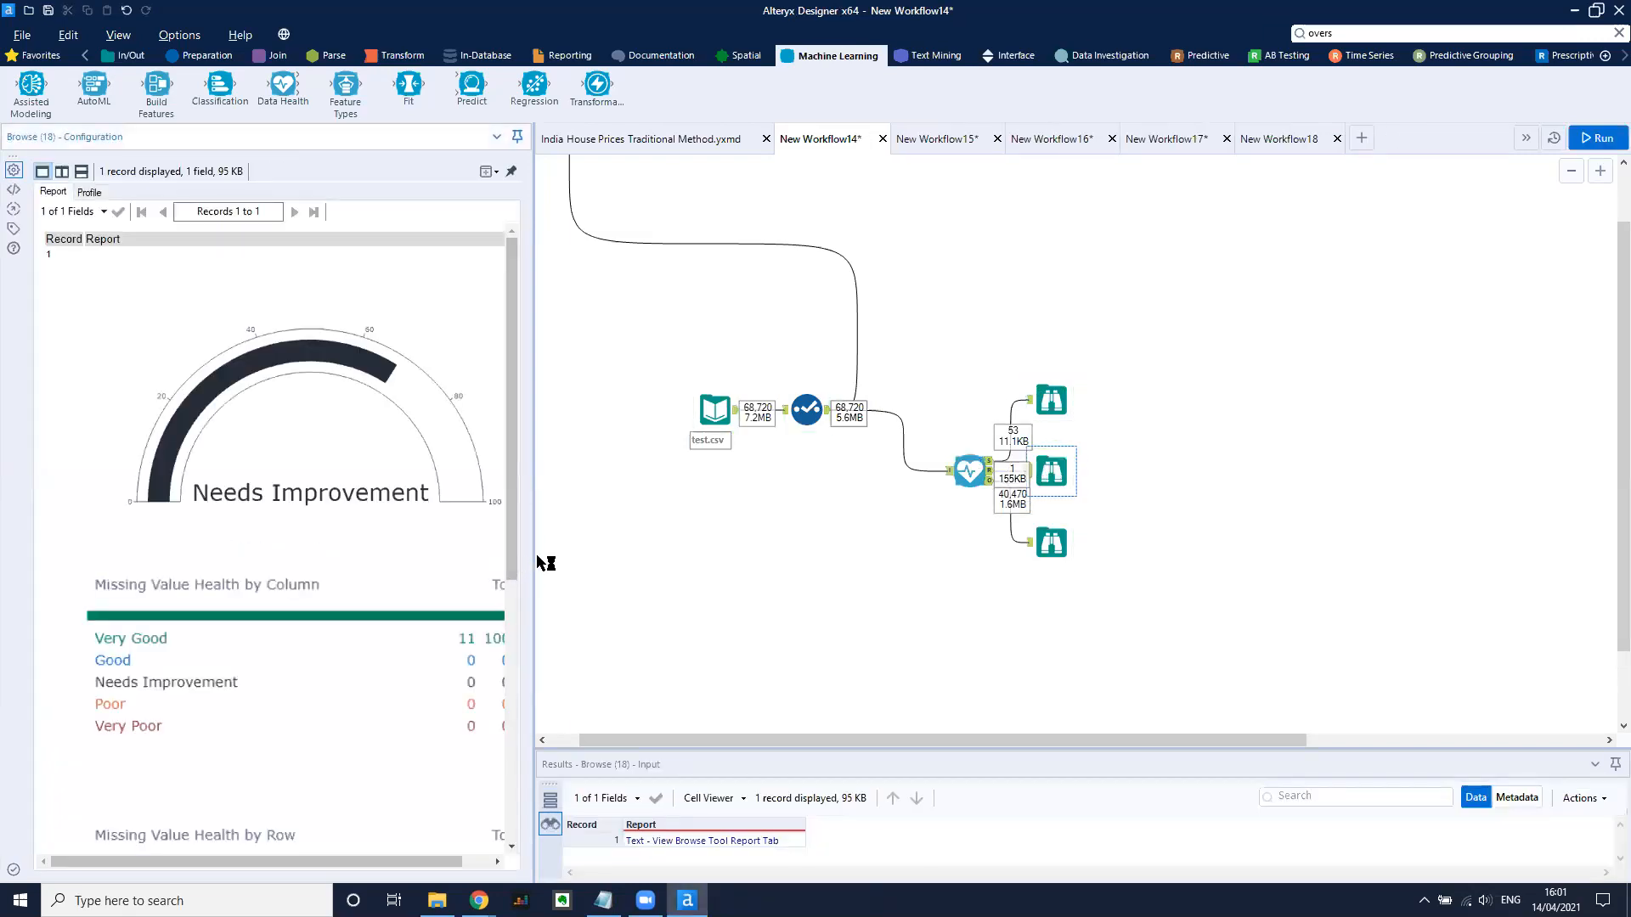
# Examine the Data Health report's overall gauge, missing value health by column and row, and outlier health by column.
pyautogui.moveTo(535, 552); pyautogui.dragTo(831, 554)
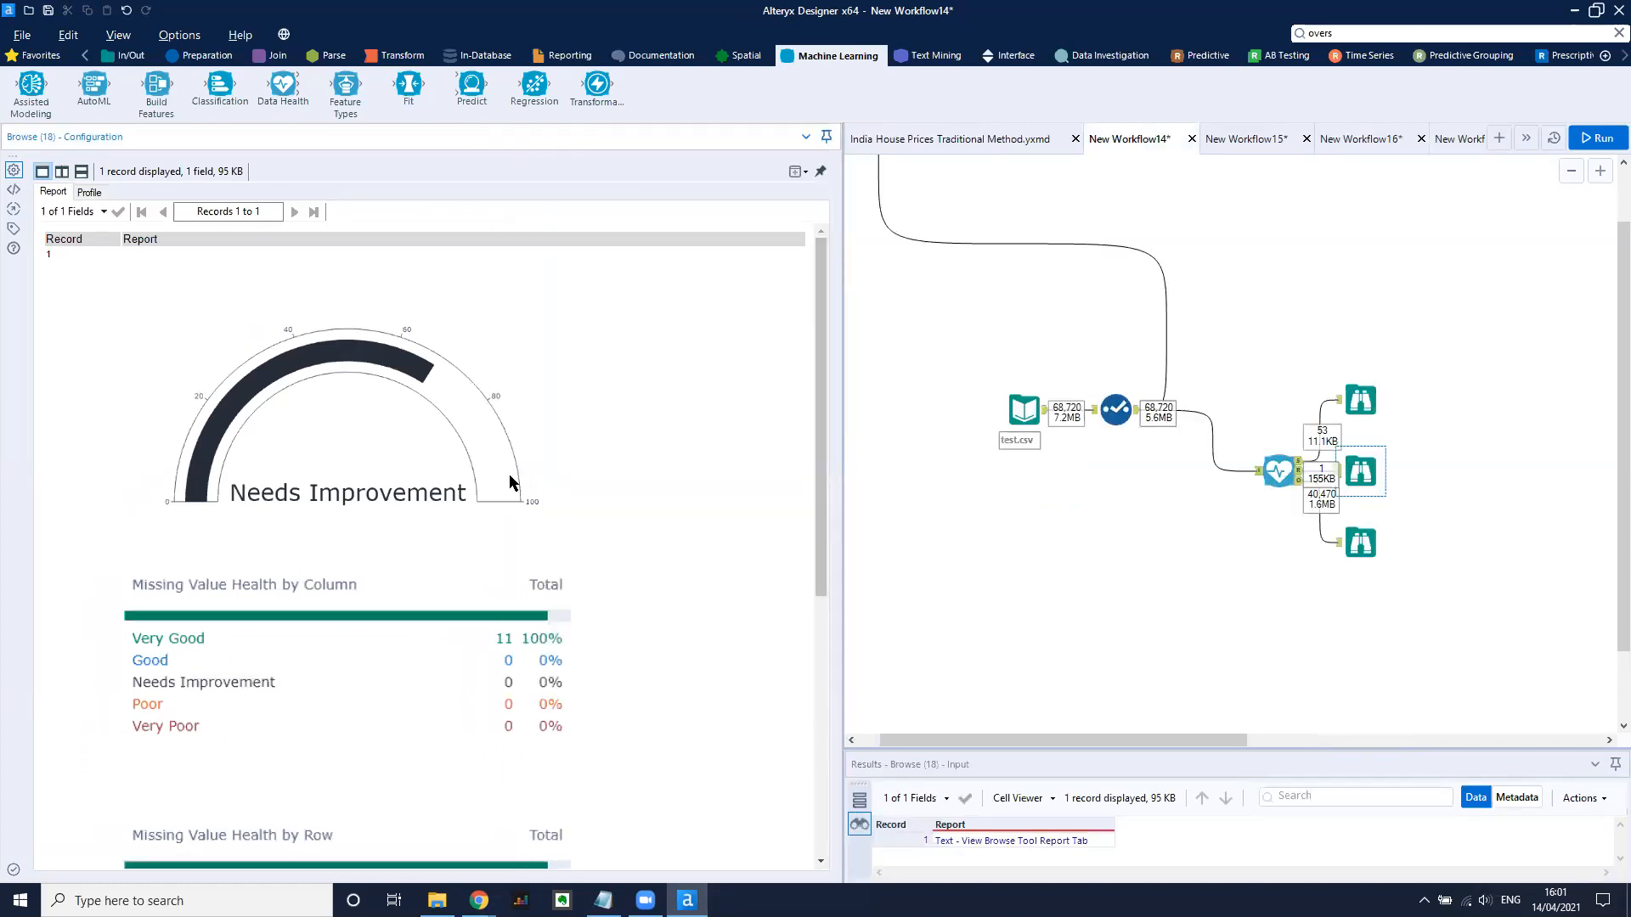
pyautogui.scroll(-2, 498, 444)
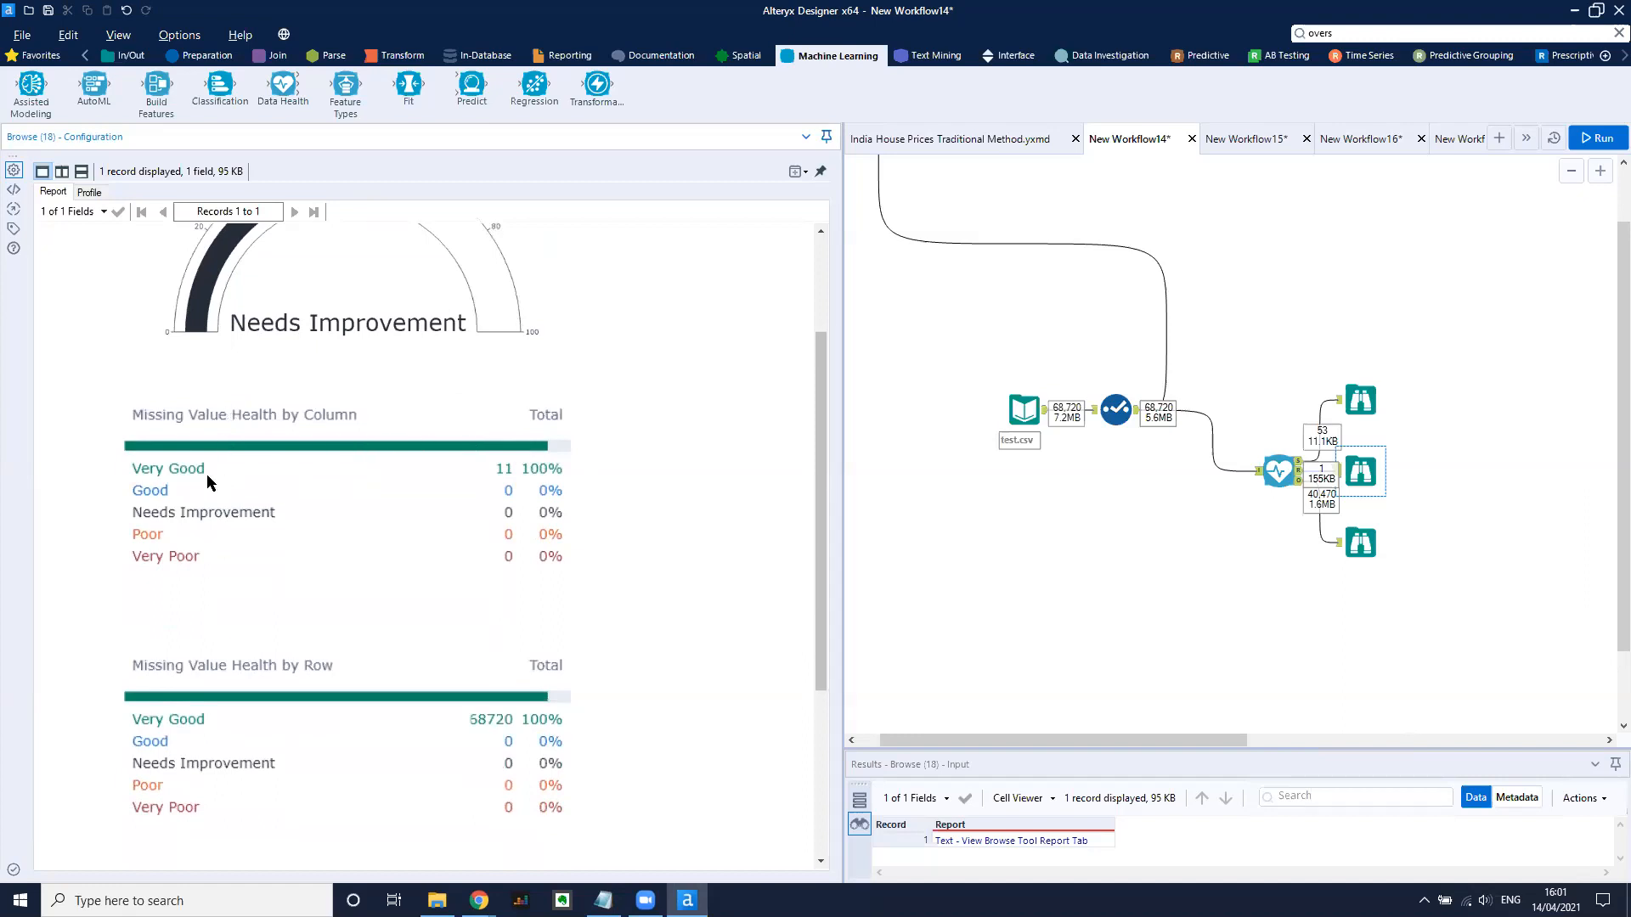
pyautogui.scroll(-2, 369, 487)
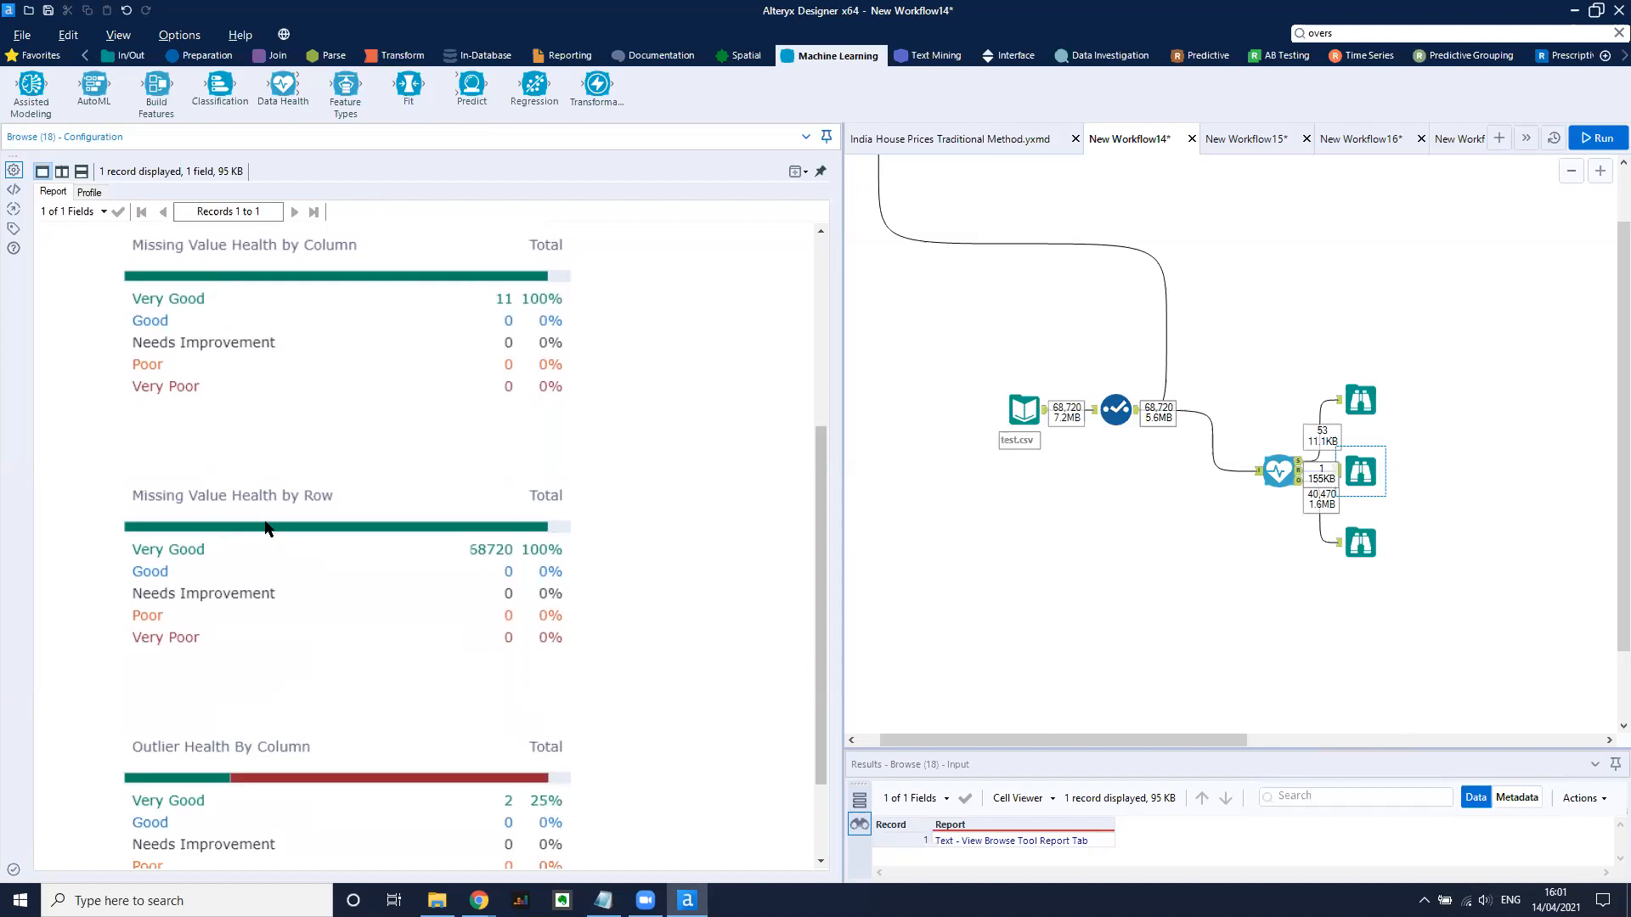
pyautogui.scroll(-2, 246, 557)
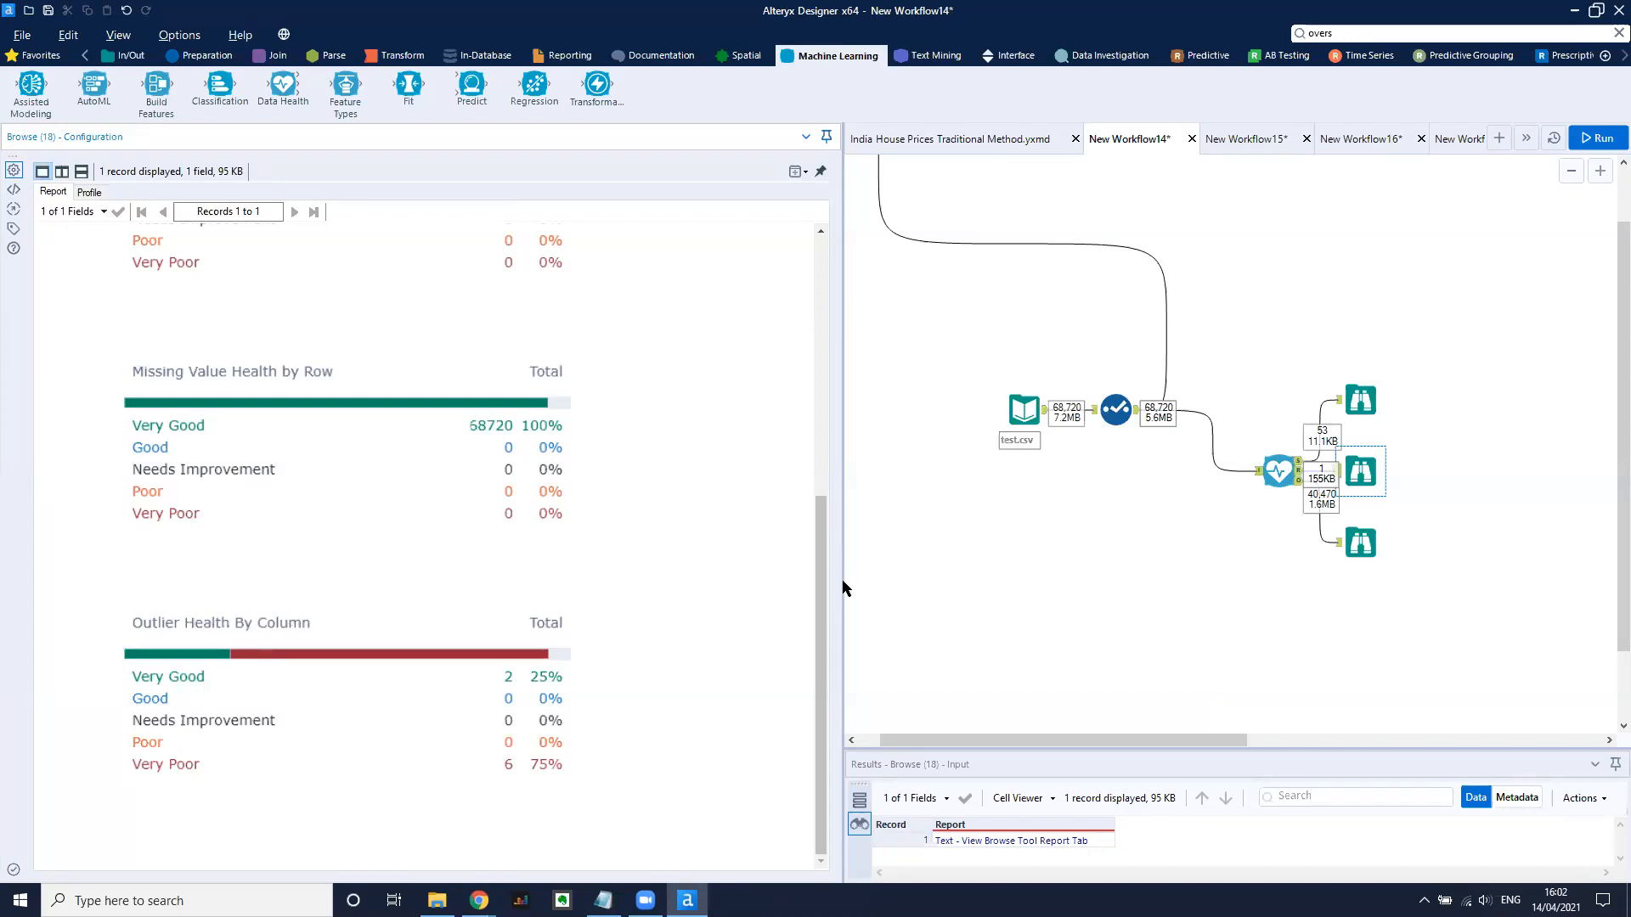
pyautogui.moveTo(842, 582); pyautogui.dragTo(628, 597)
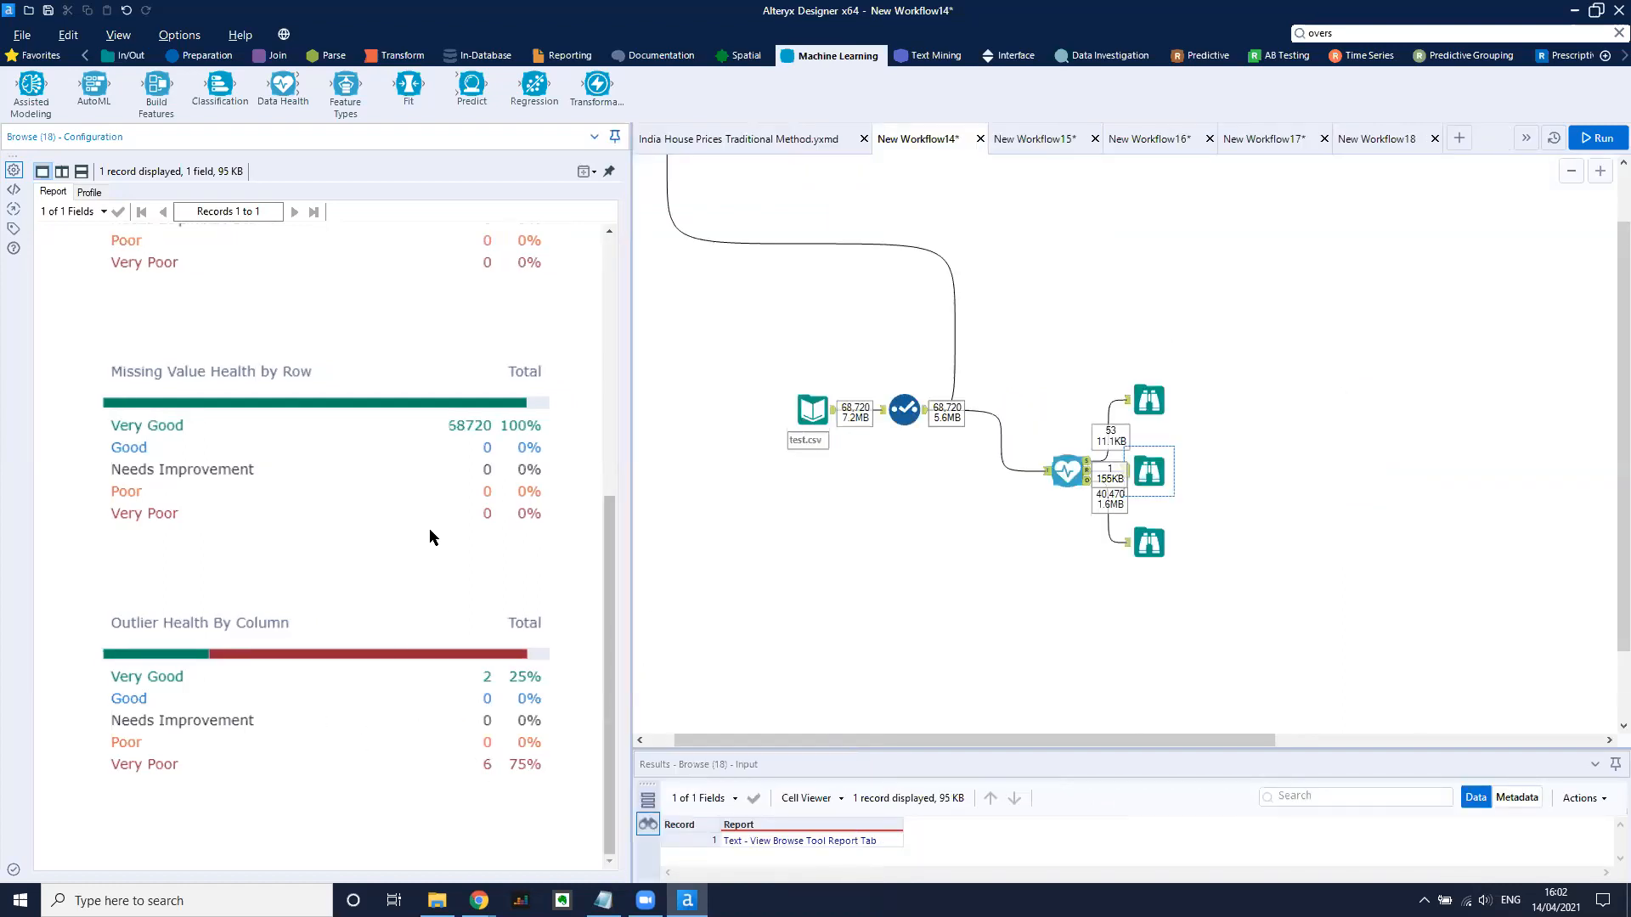
pyautogui.scroll(5, 430, 528)
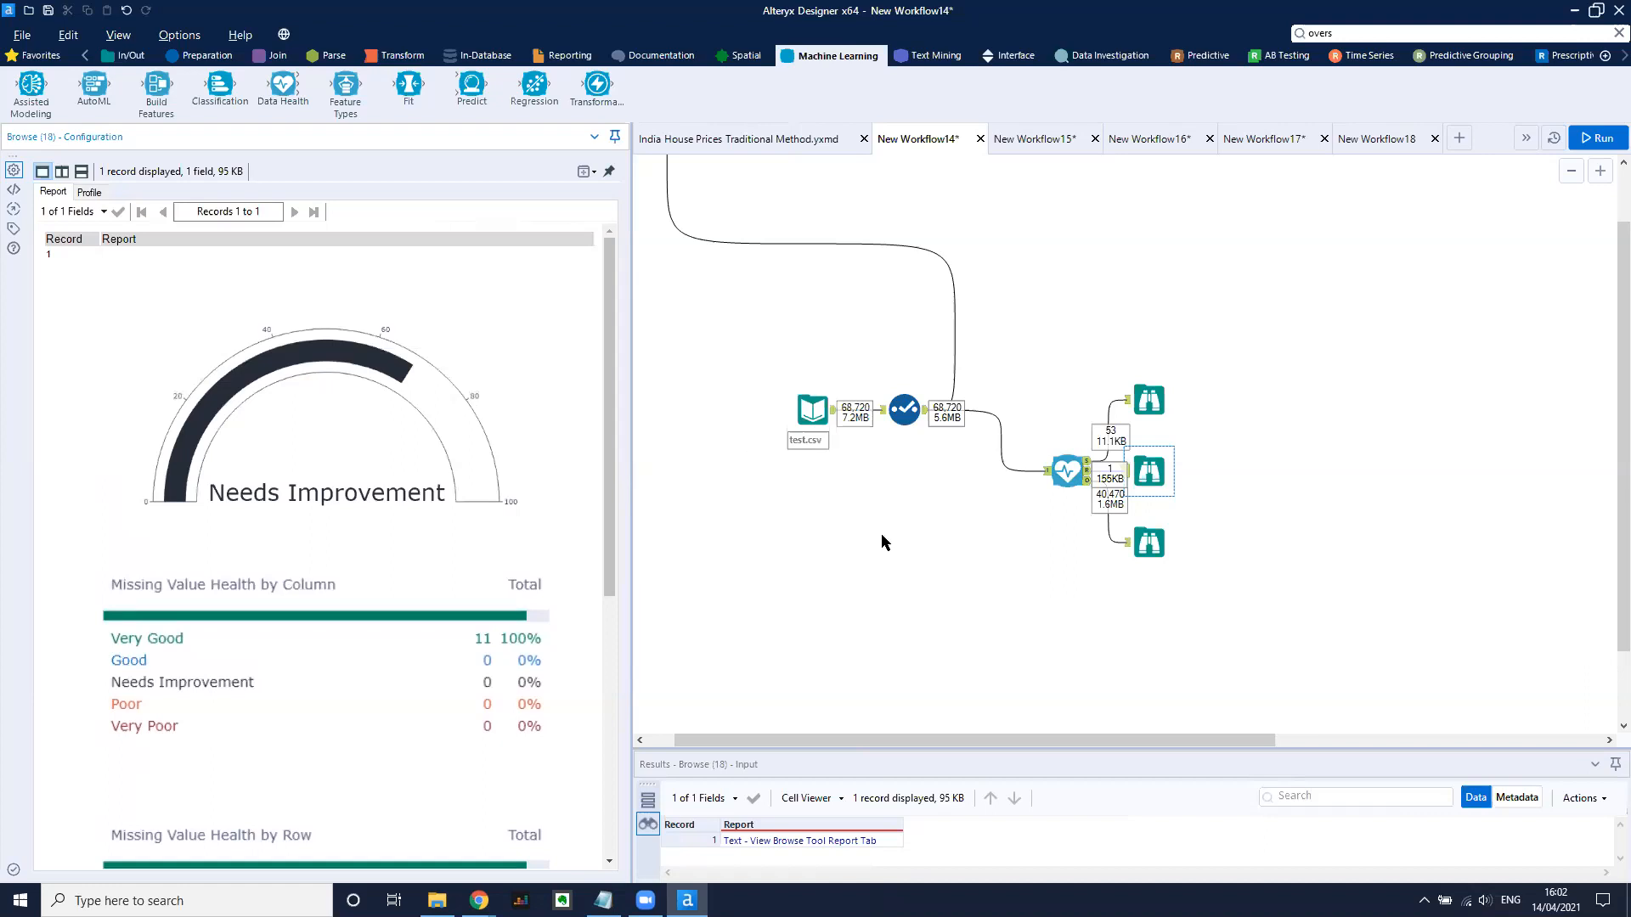
# Insert a Feature Types tool between the Select and Data Health tools and line it up with Data Health.
pyautogui.scroll(2, 883, 559)
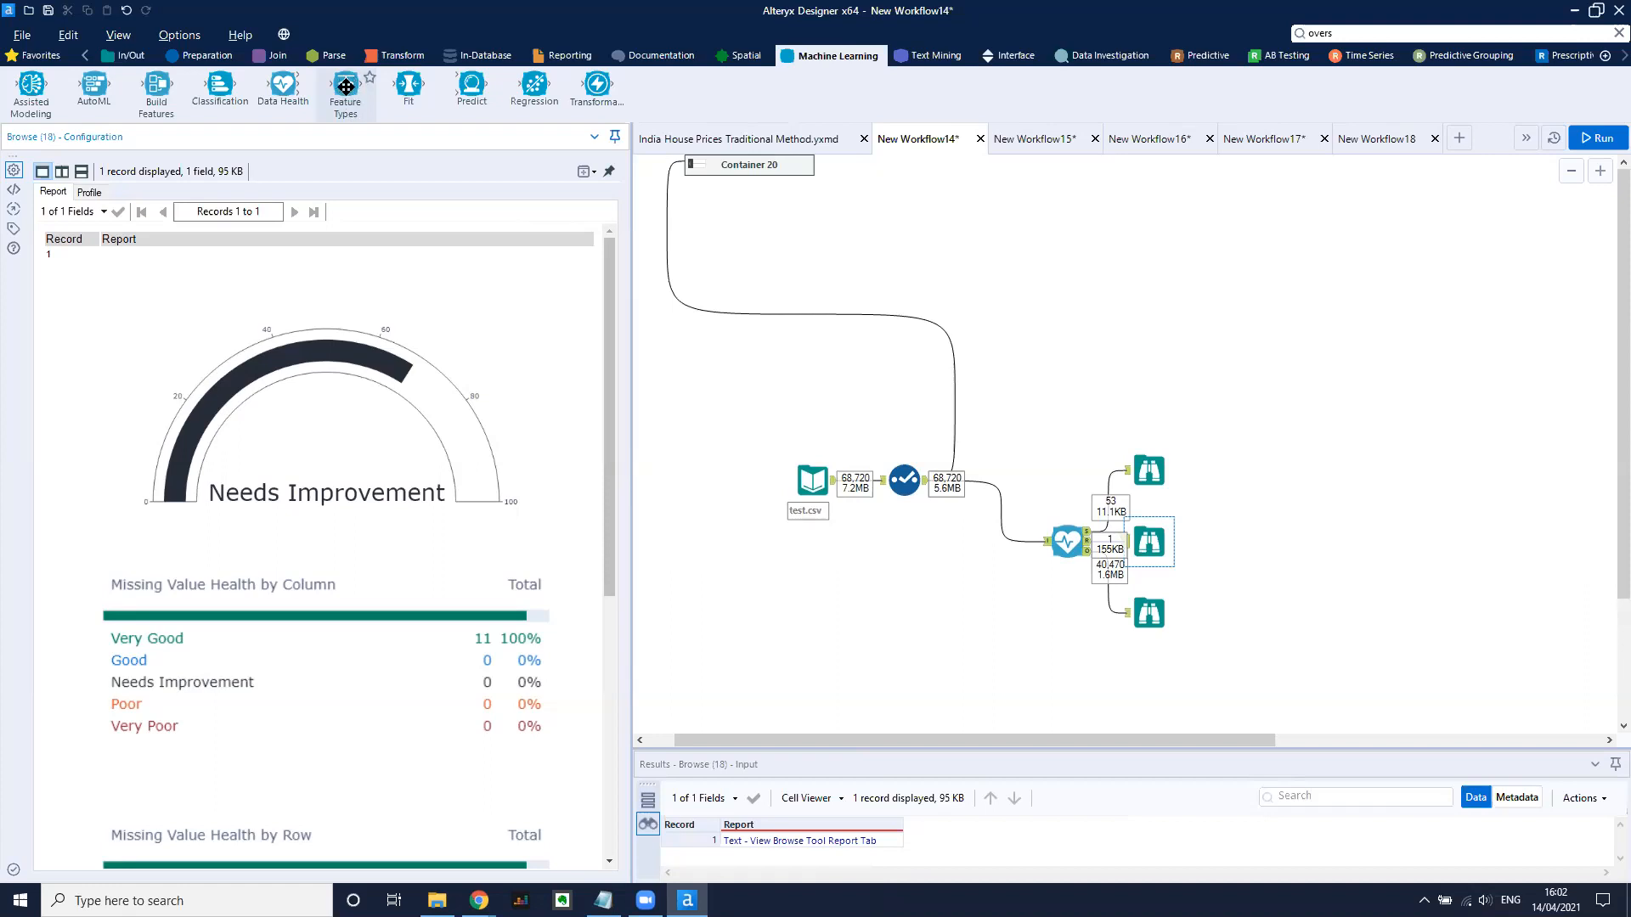
pyautogui.moveTo(346, 85); pyautogui.dragTo(991, 493)
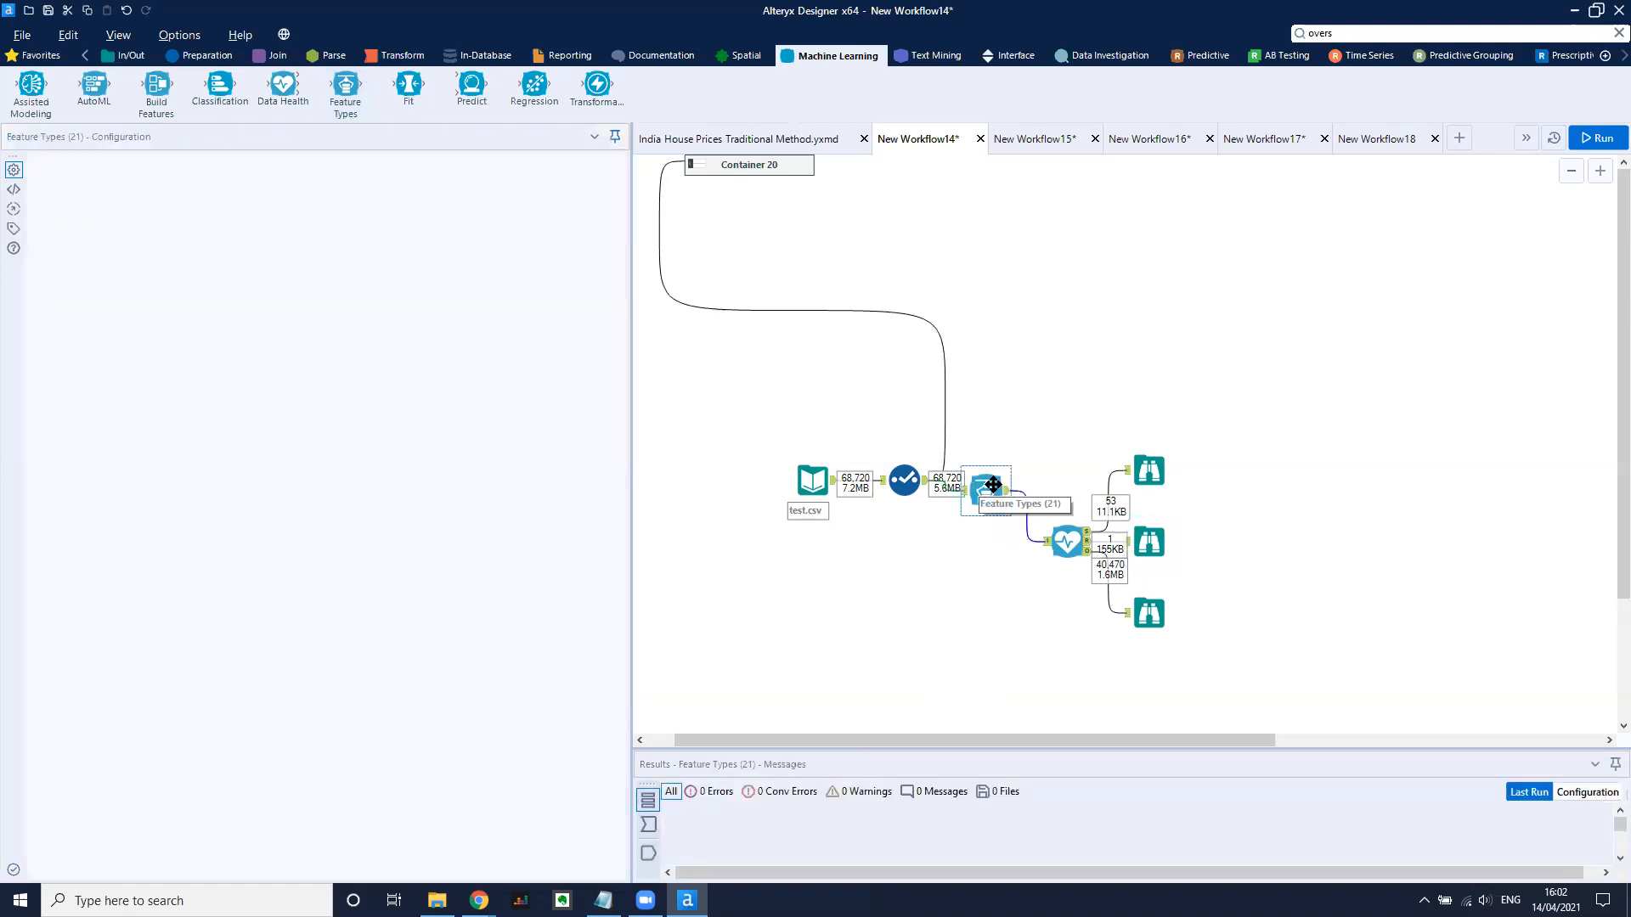
pyautogui.moveTo(1000, 491); pyautogui.dragTo(1002, 544)
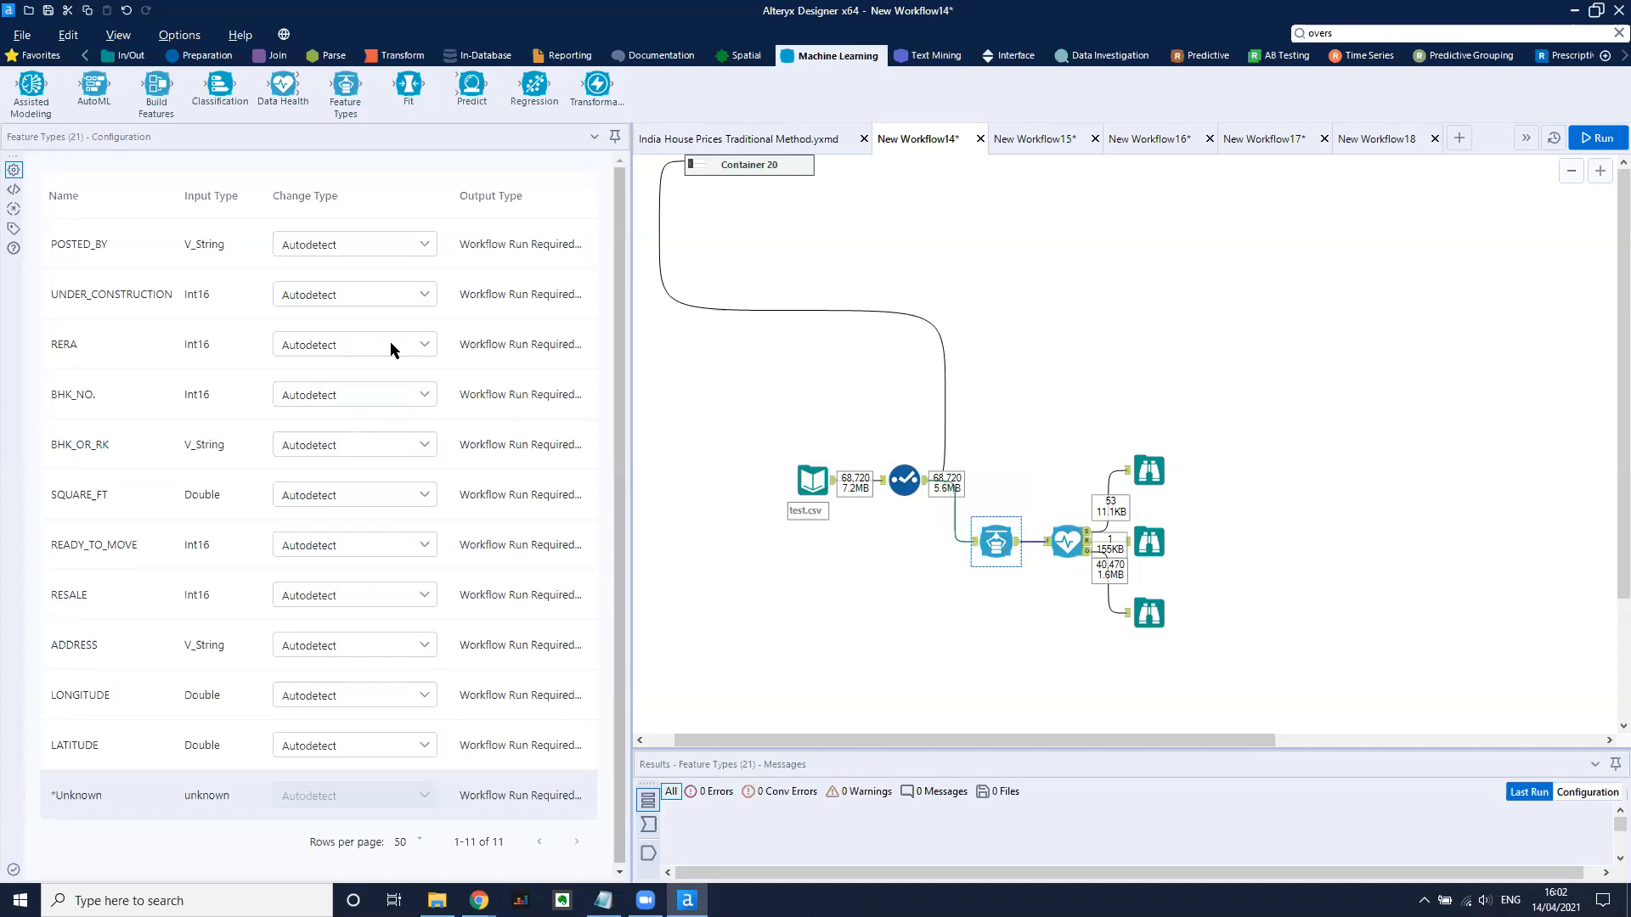
# Look through the Change Type options available for the POSTED_BY column, keeping Autodetect.
pyautogui.click(424, 249)
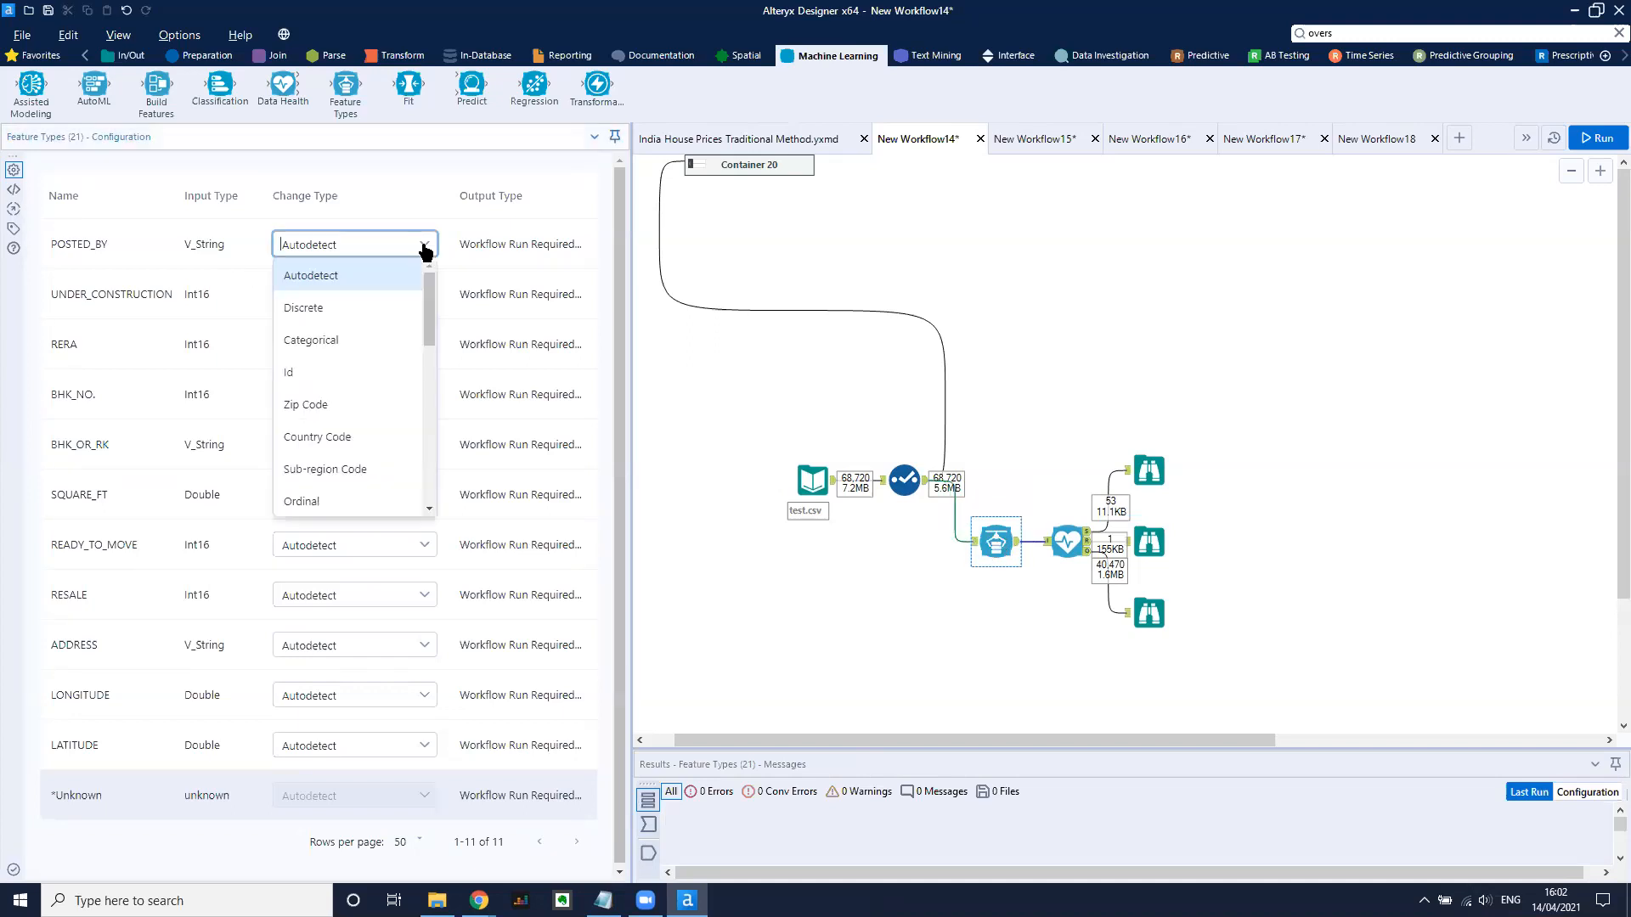
pyautogui.moveTo(428, 289); pyautogui.dragTo(440, 255)
pyautogui.click(426, 247)
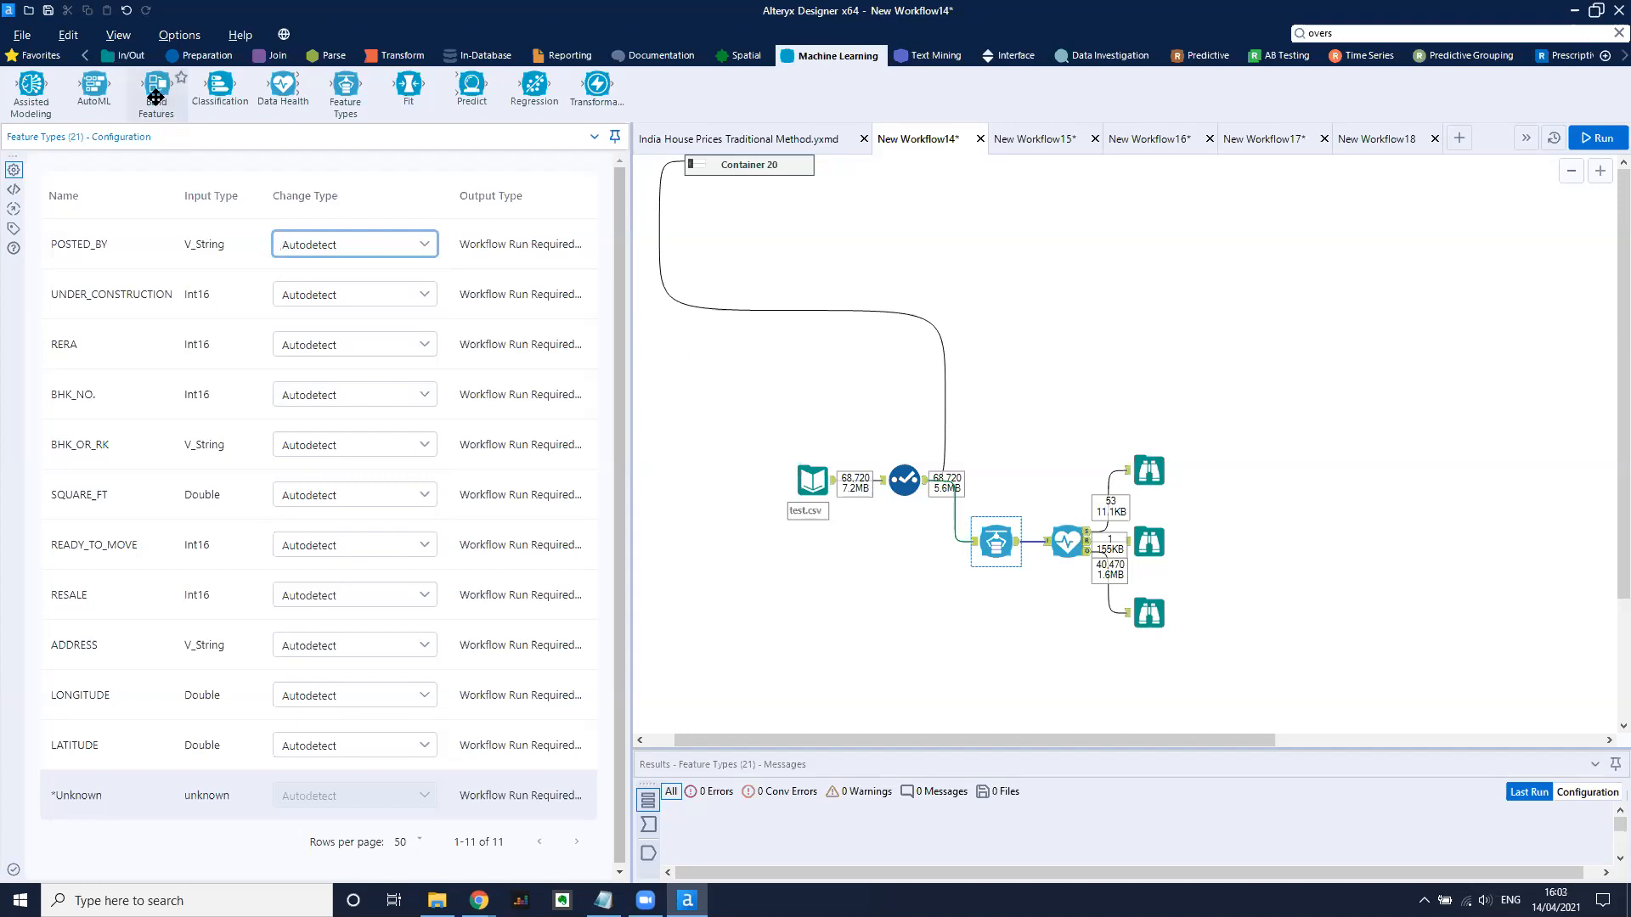
# Add a Build Features tool to the canvas and place it below the Browse tools of Data Health.
pyautogui.moveTo(155, 96); pyautogui.dragTo(1105, 361)
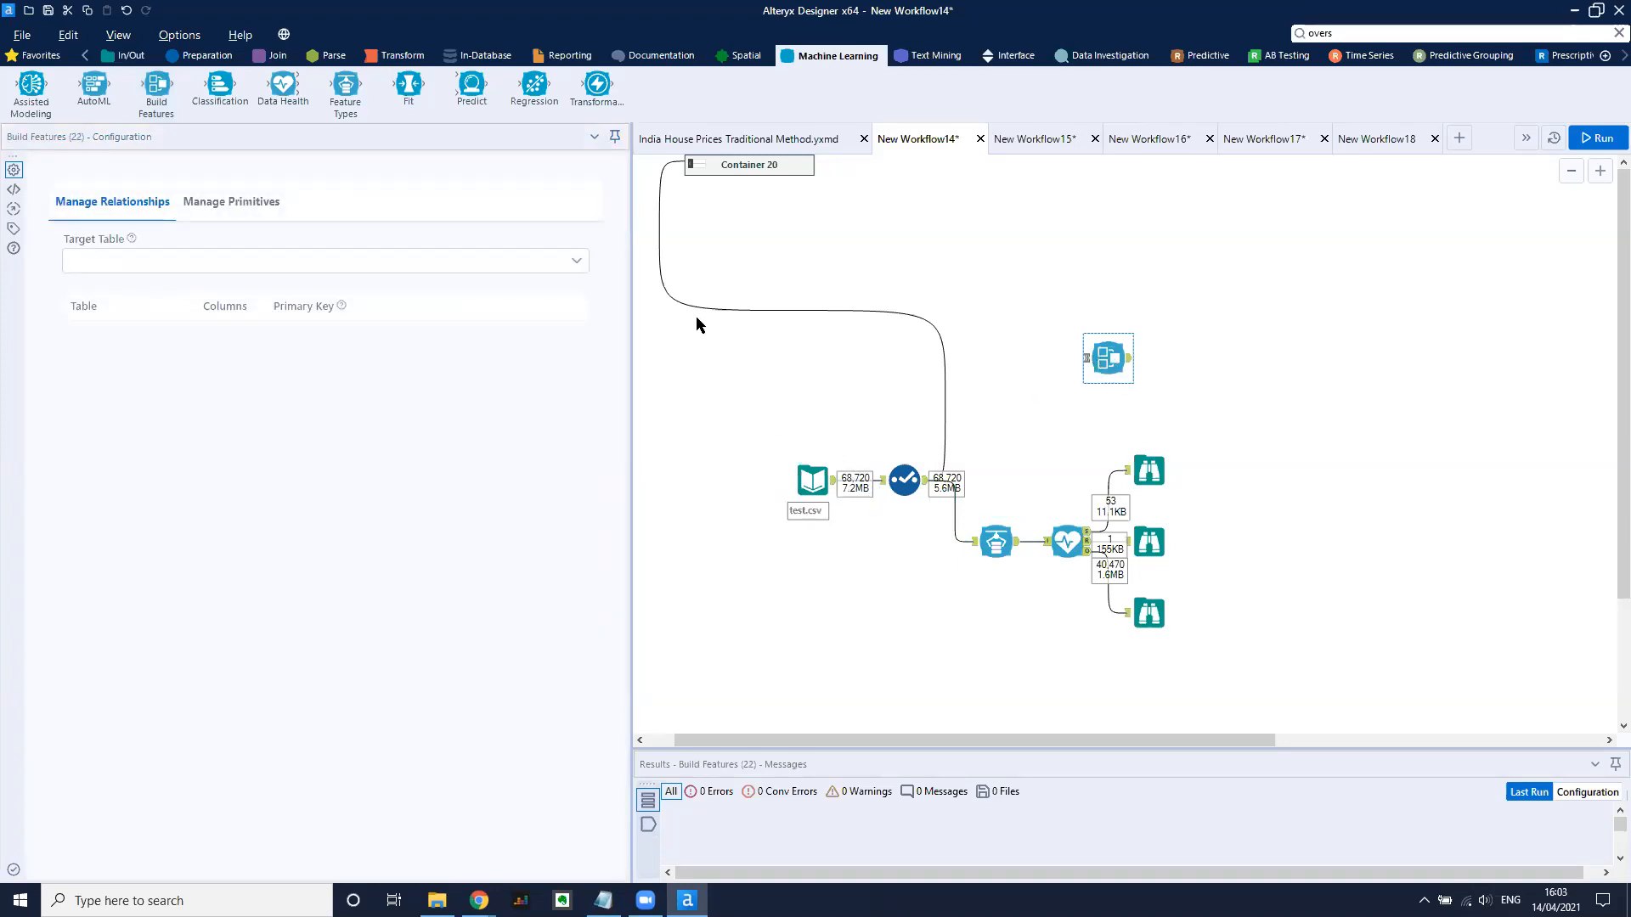
pyautogui.moveTo(1108, 358); pyautogui.dragTo(1137, 689)
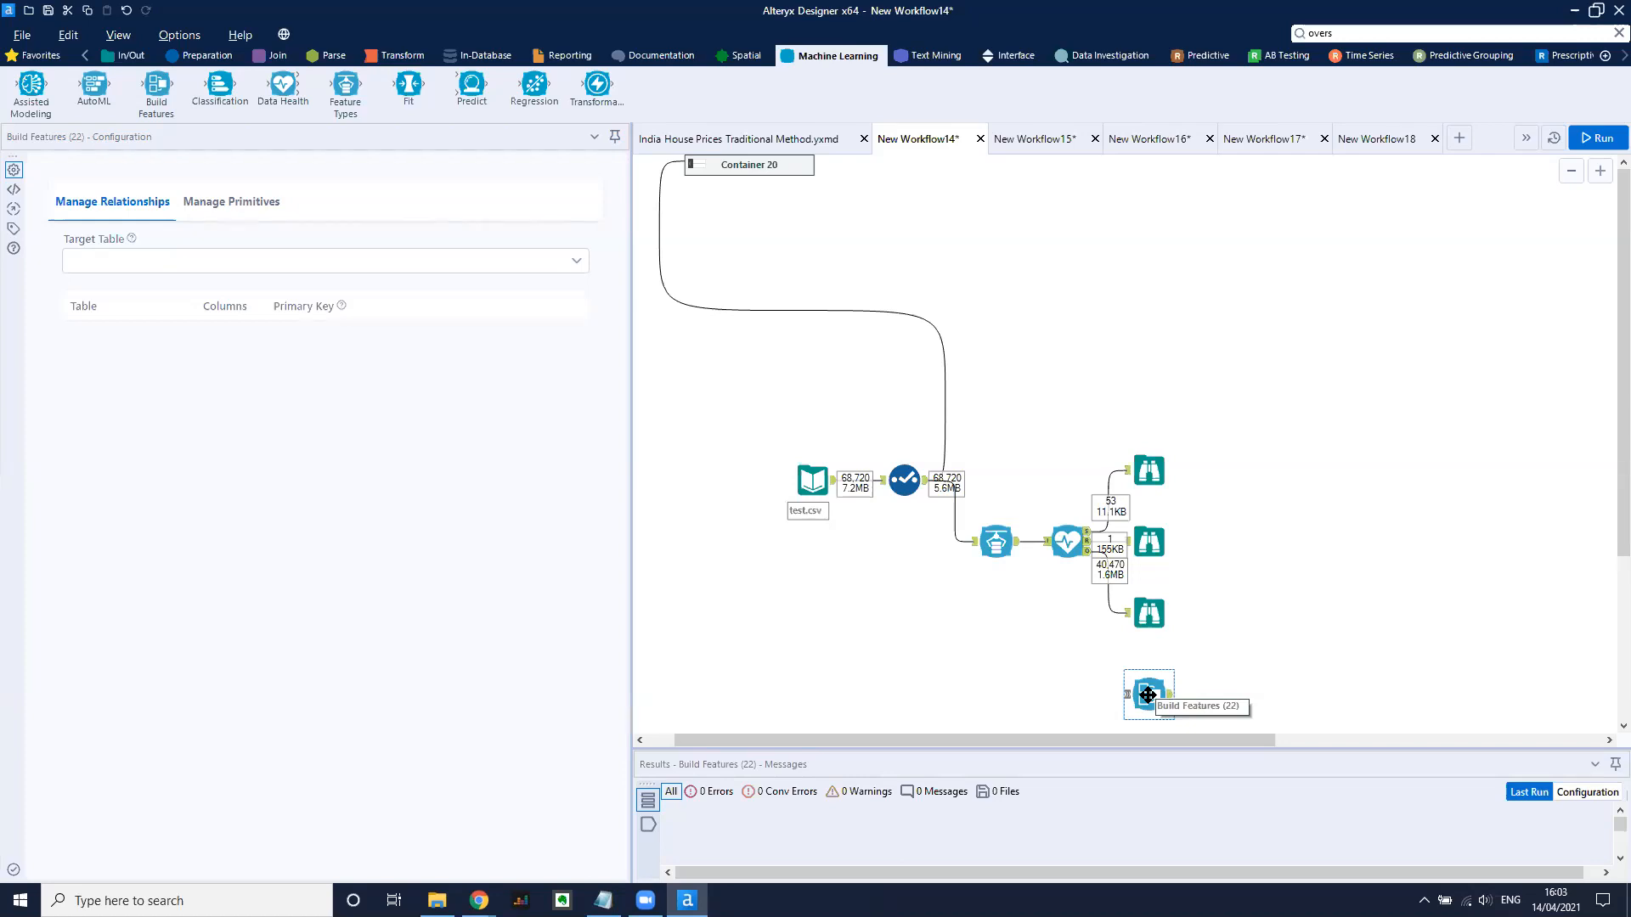
# Look through the list of primitives available in the Build Features tool.
pyautogui.click(242, 209)
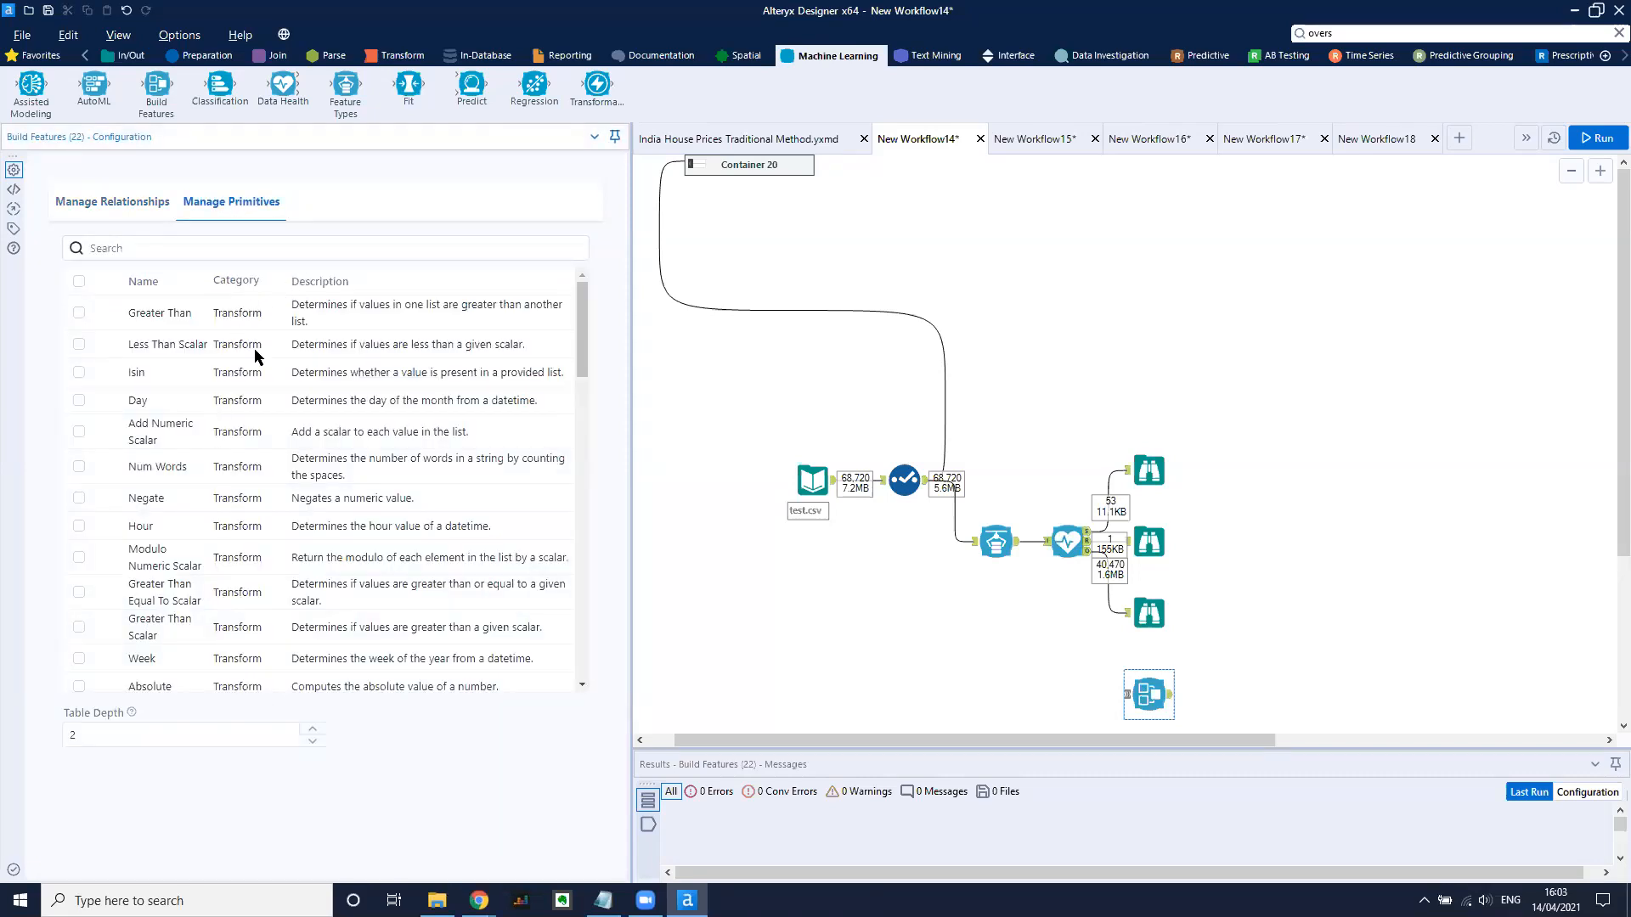
pyautogui.moveTo(584, 382); pyautogui.dragTo(593, 528)
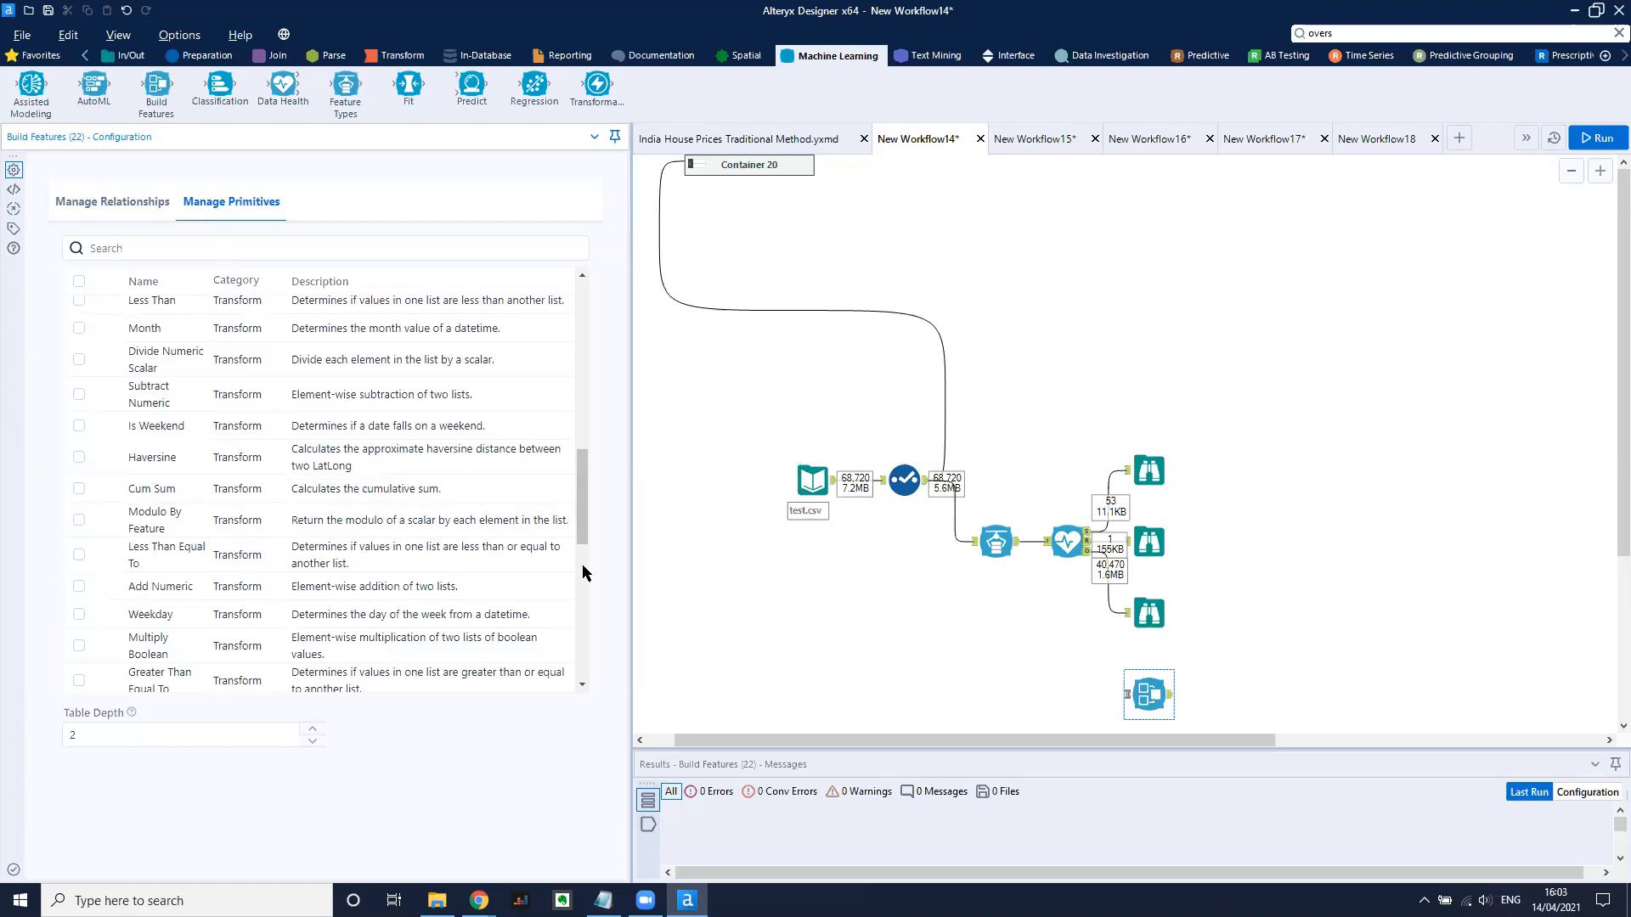
pyautogui.moveTo(583, 525); pyautogui.dragTo(581, 348)
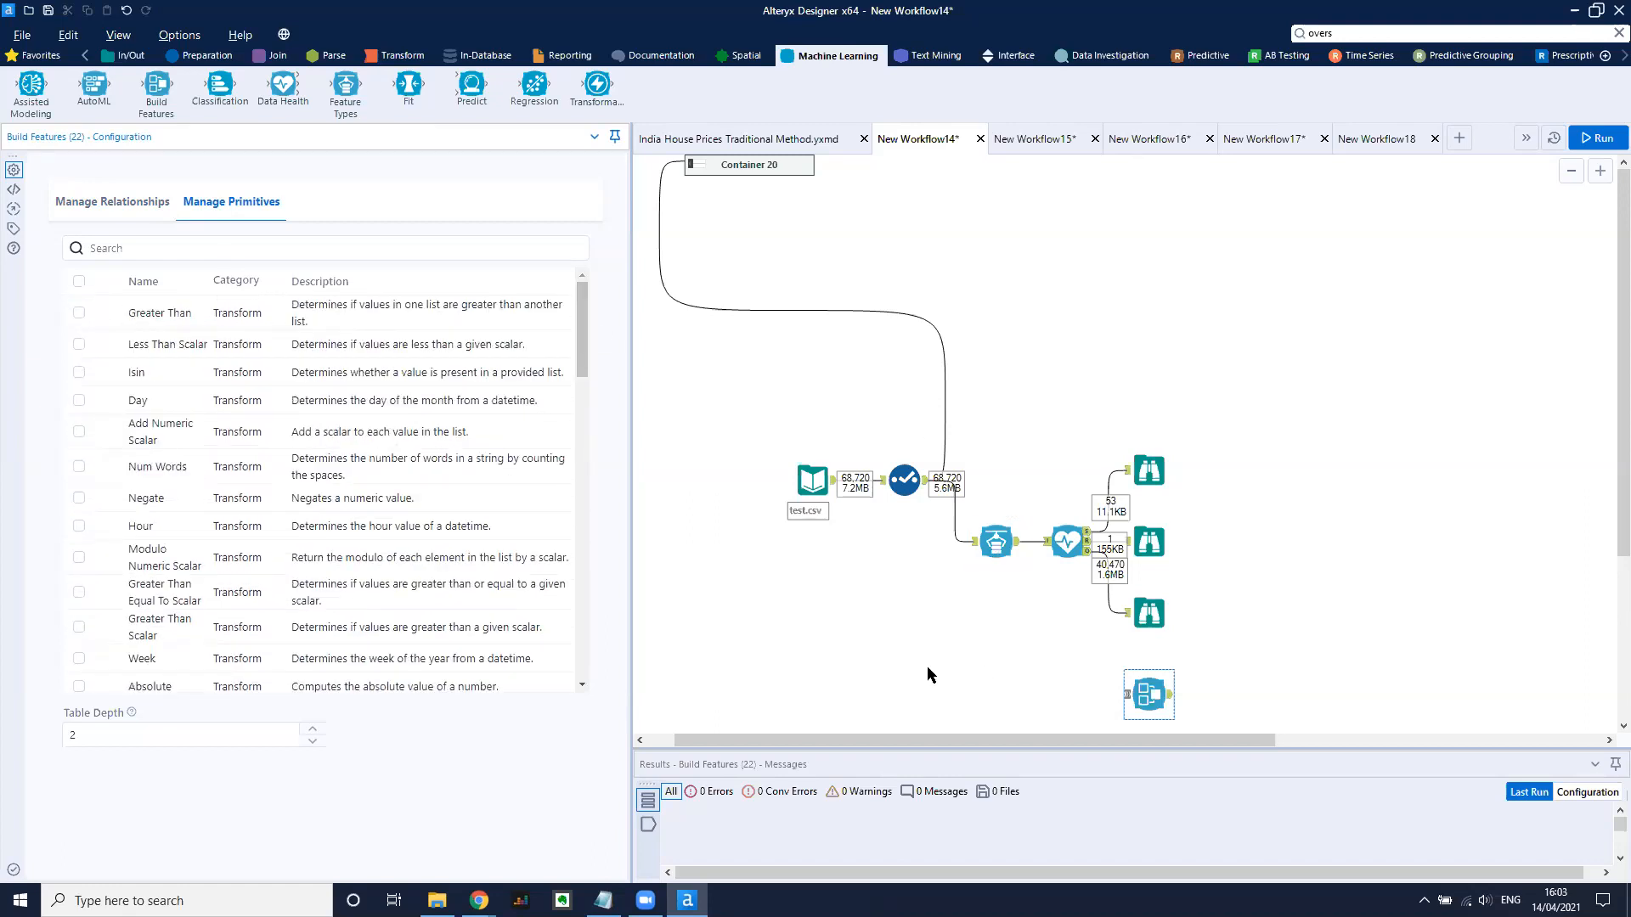
# Move the collapsed Container 20 down closer to the workflow and narrow the configuration pane to widen the canvas.
pyautogui.moveTo(713, 742); pyautogui.dragTo(658, 741)
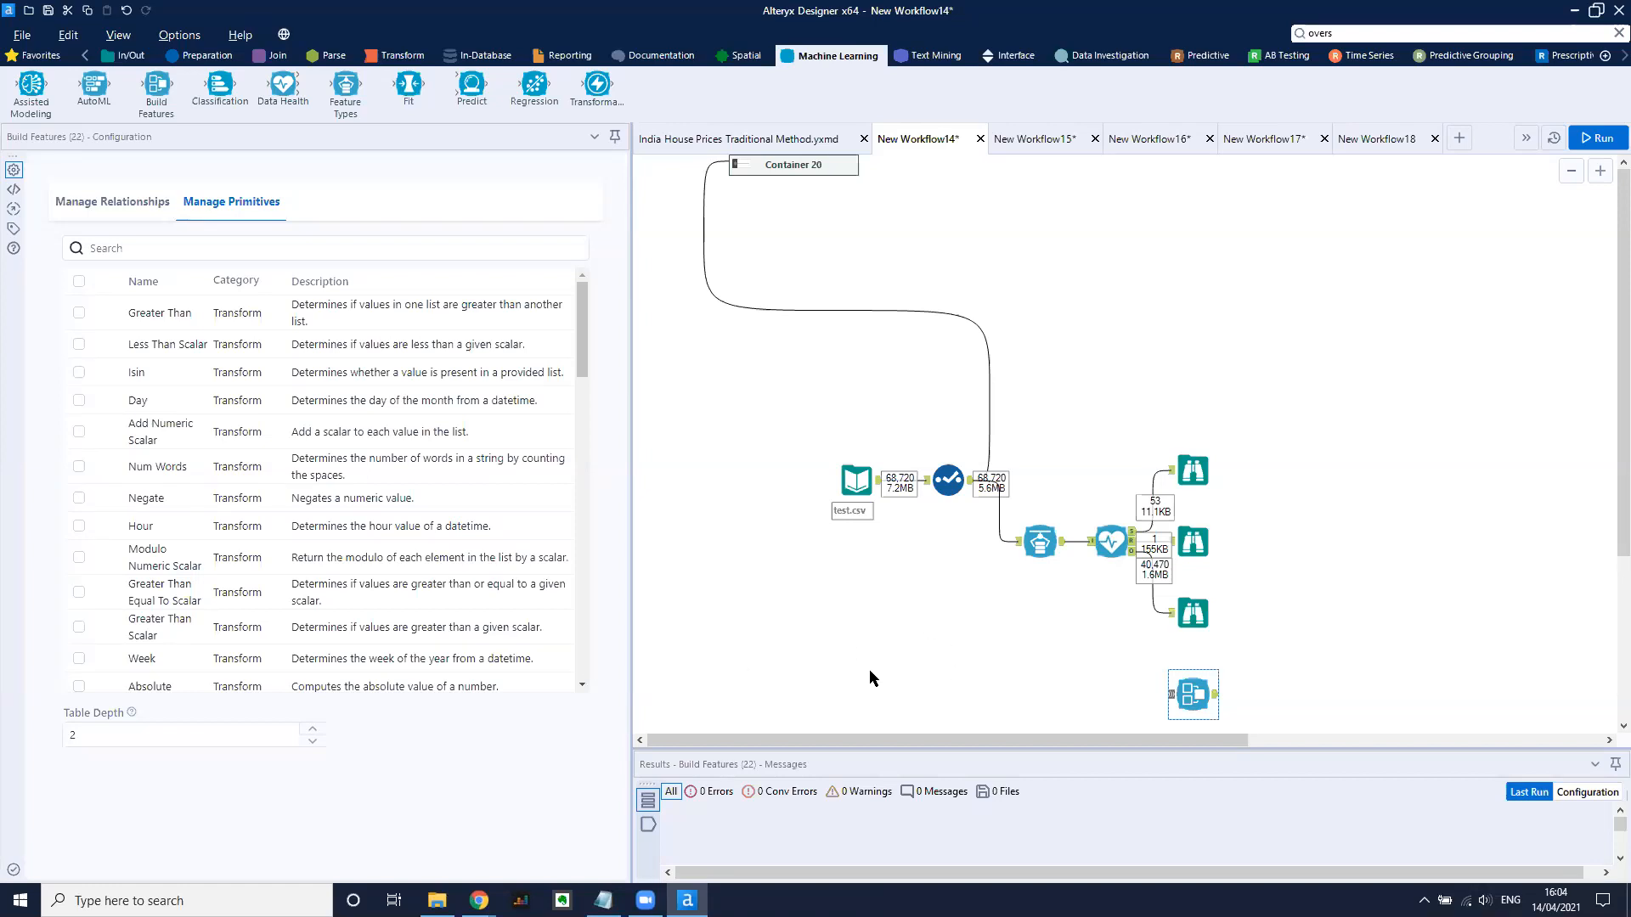
pyautogui.click(763, 168)
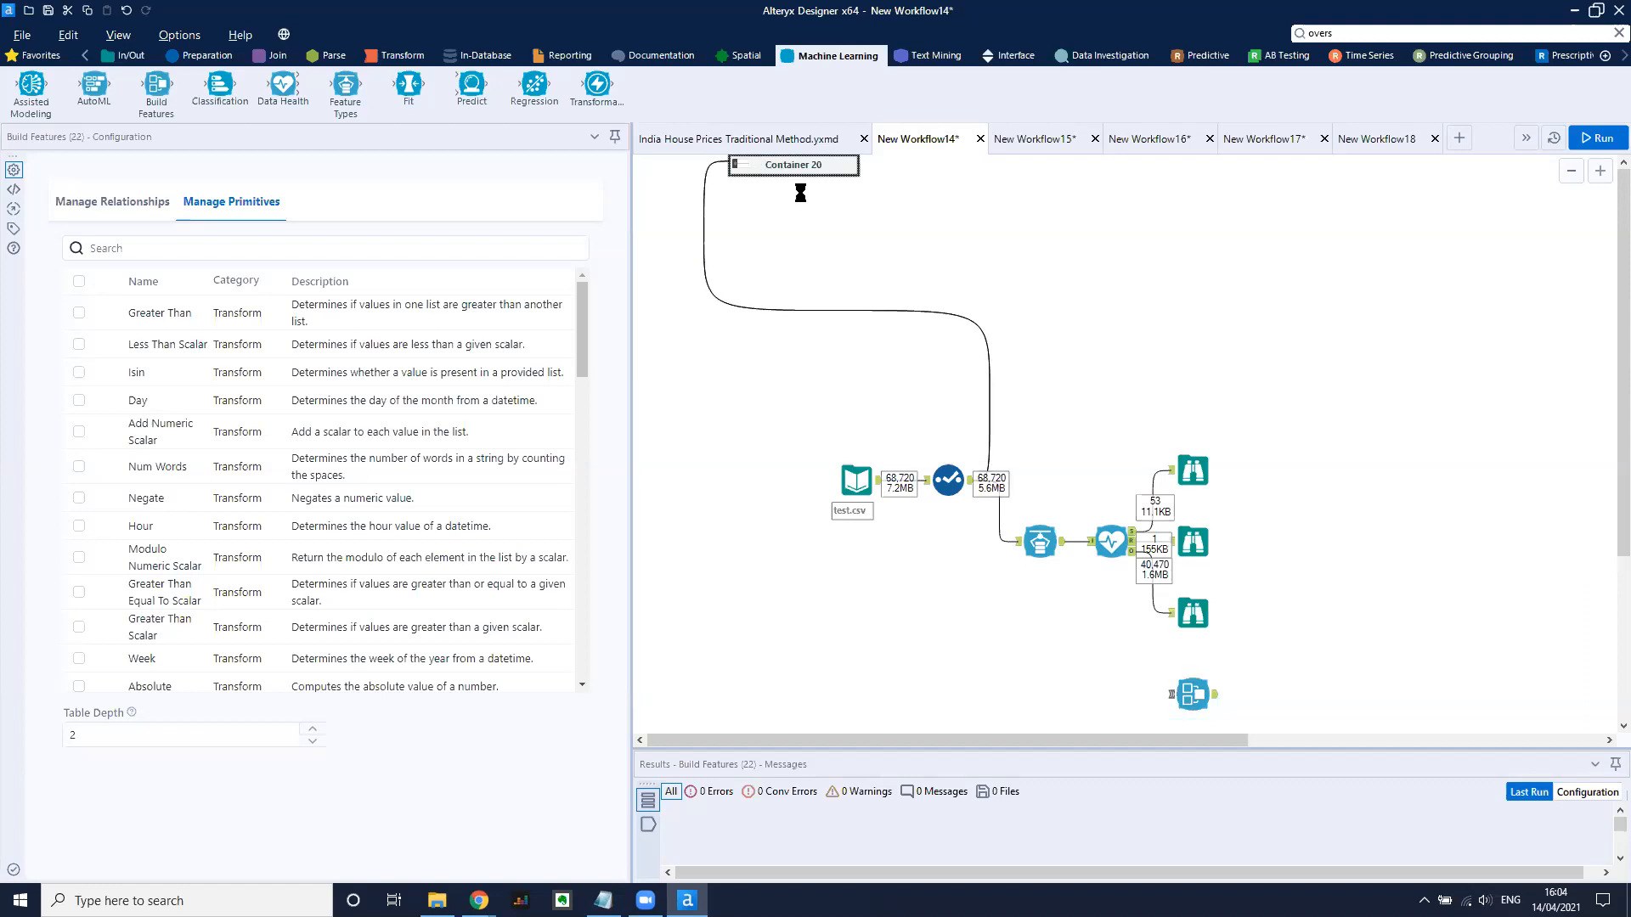
pyautogui.moveTo(762, 170); pyautogui.dragTo(803, 195)
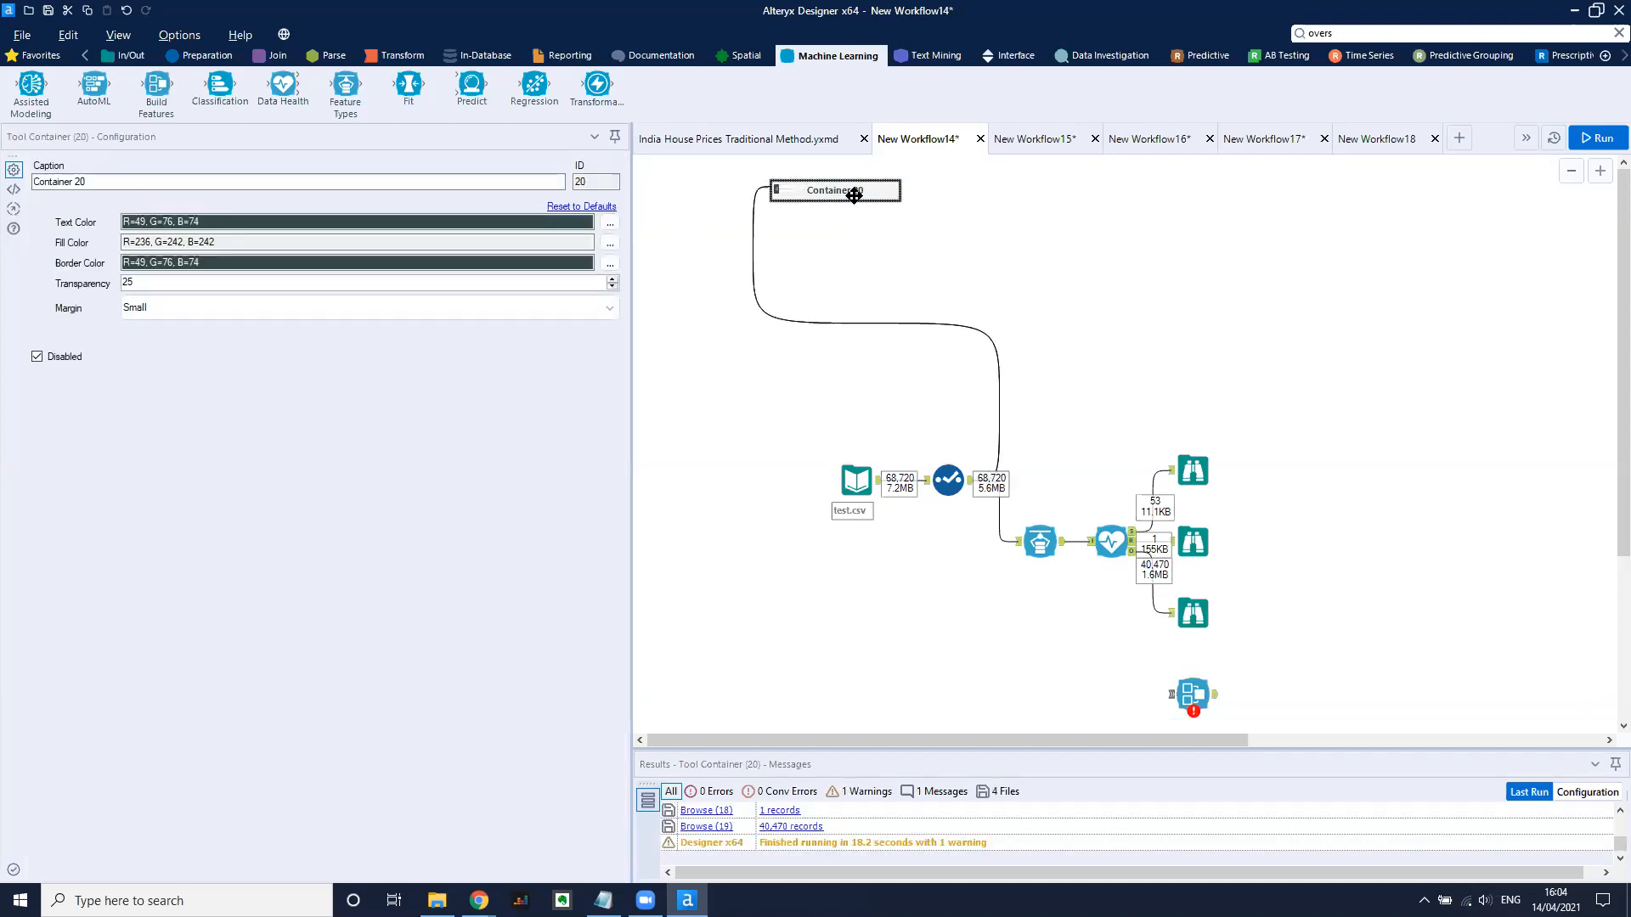
pyautogui.moveTo(854, 195); pyautogui.dragTo(874, 225)
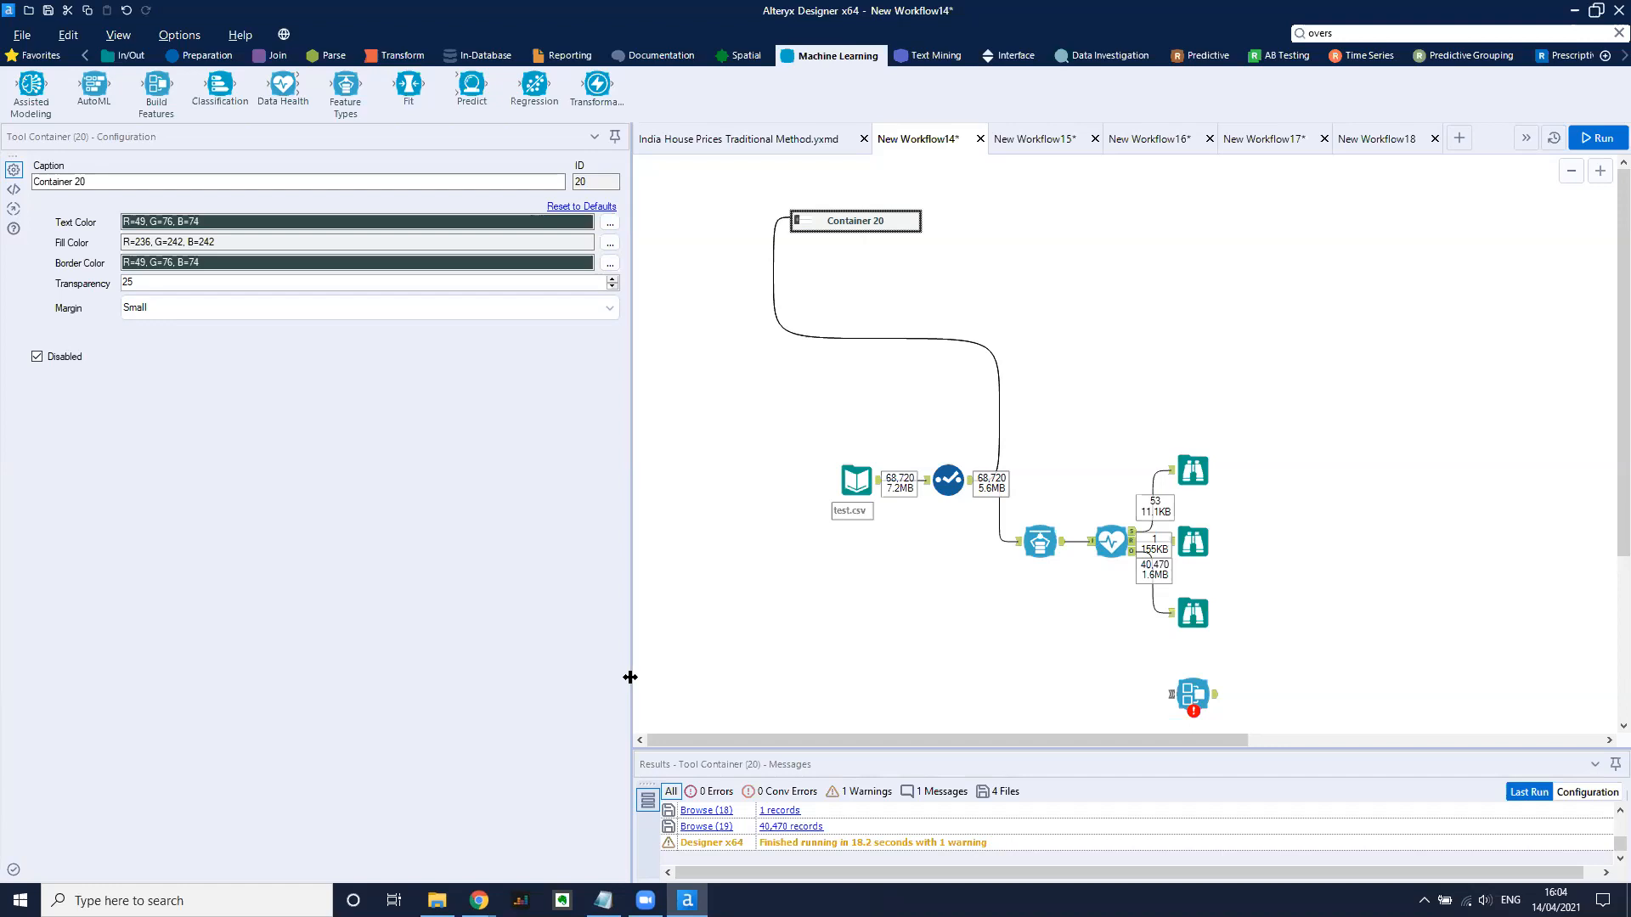
pyautogui.moveTo(630, 677); pyautogui.dragTo(492, 661)
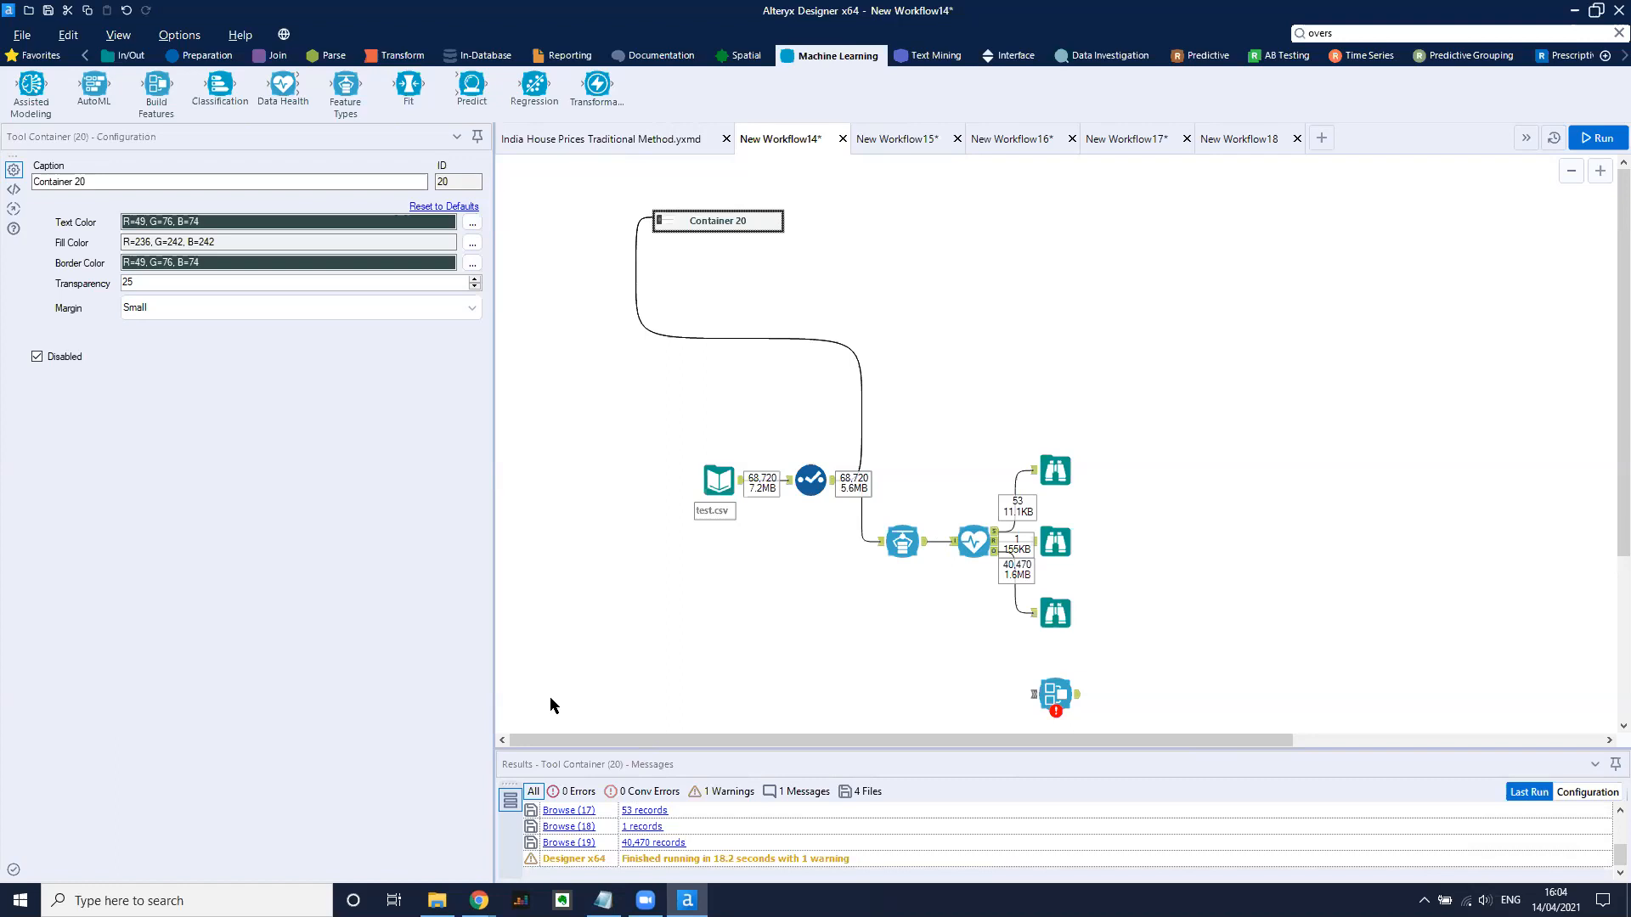
pyautogui.moveTo(539, 744)
pyautogui.mouseDown()
pyautogui.moveTo(598, 748)
pyautogui.moveTo(506, 741)
pyautogui.mouseUp()
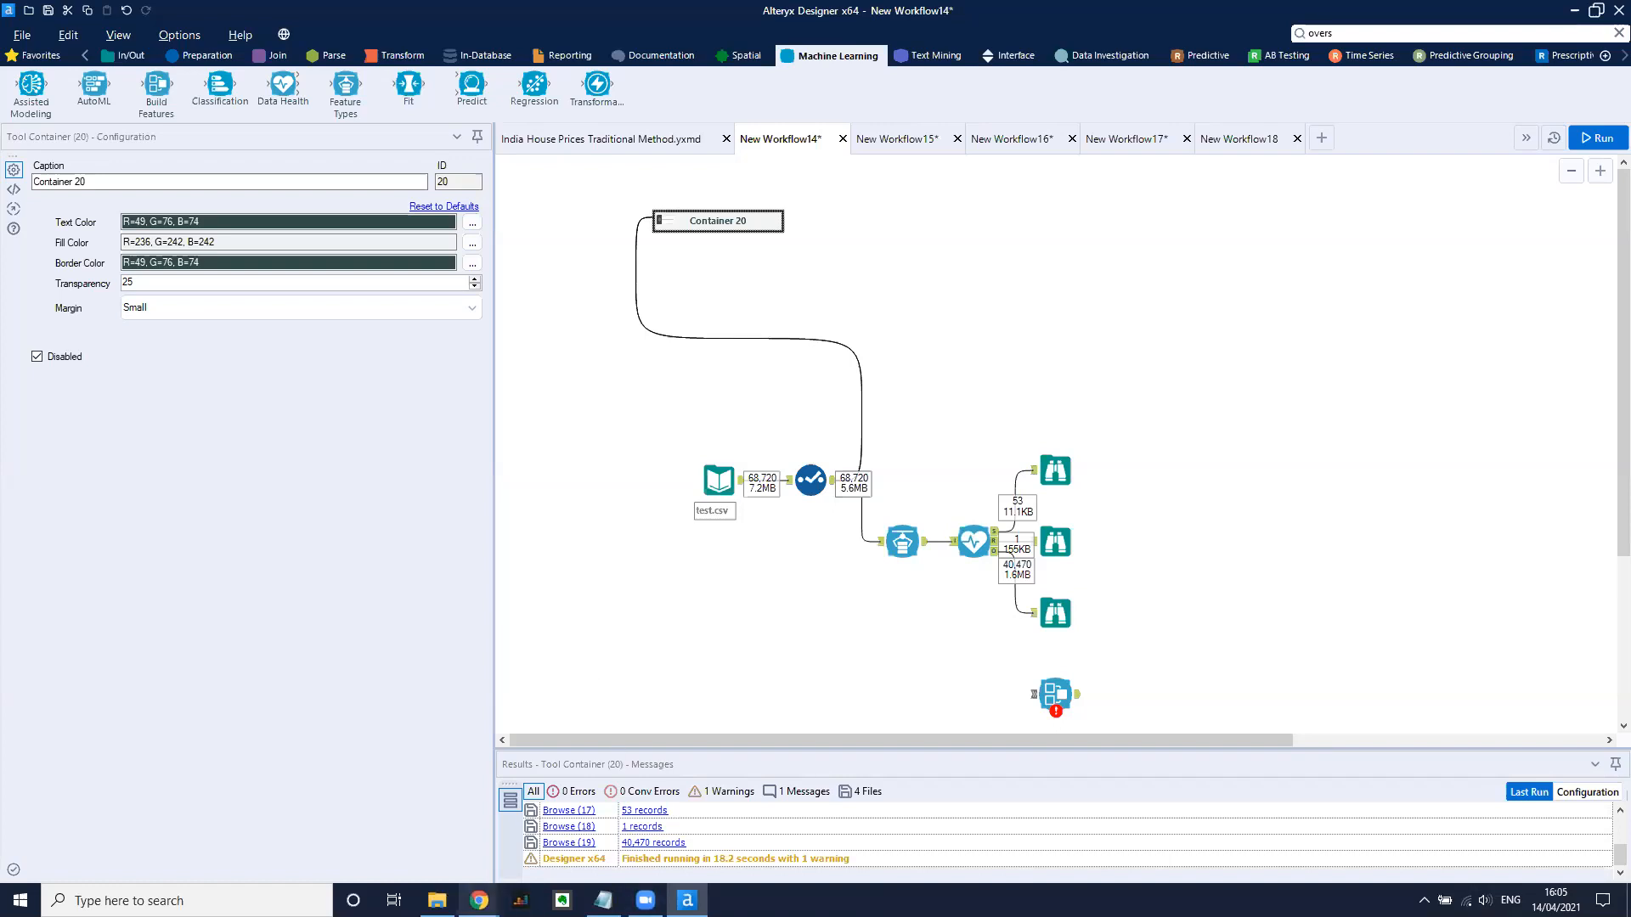
# Switch to the TIL_CS_Template.pptx presentation in Google Slides, open at the Q&A slide.
pyautogui.hotkey('alt', 'Tab')
pyautogui.hotkey('alt', 'Tab')
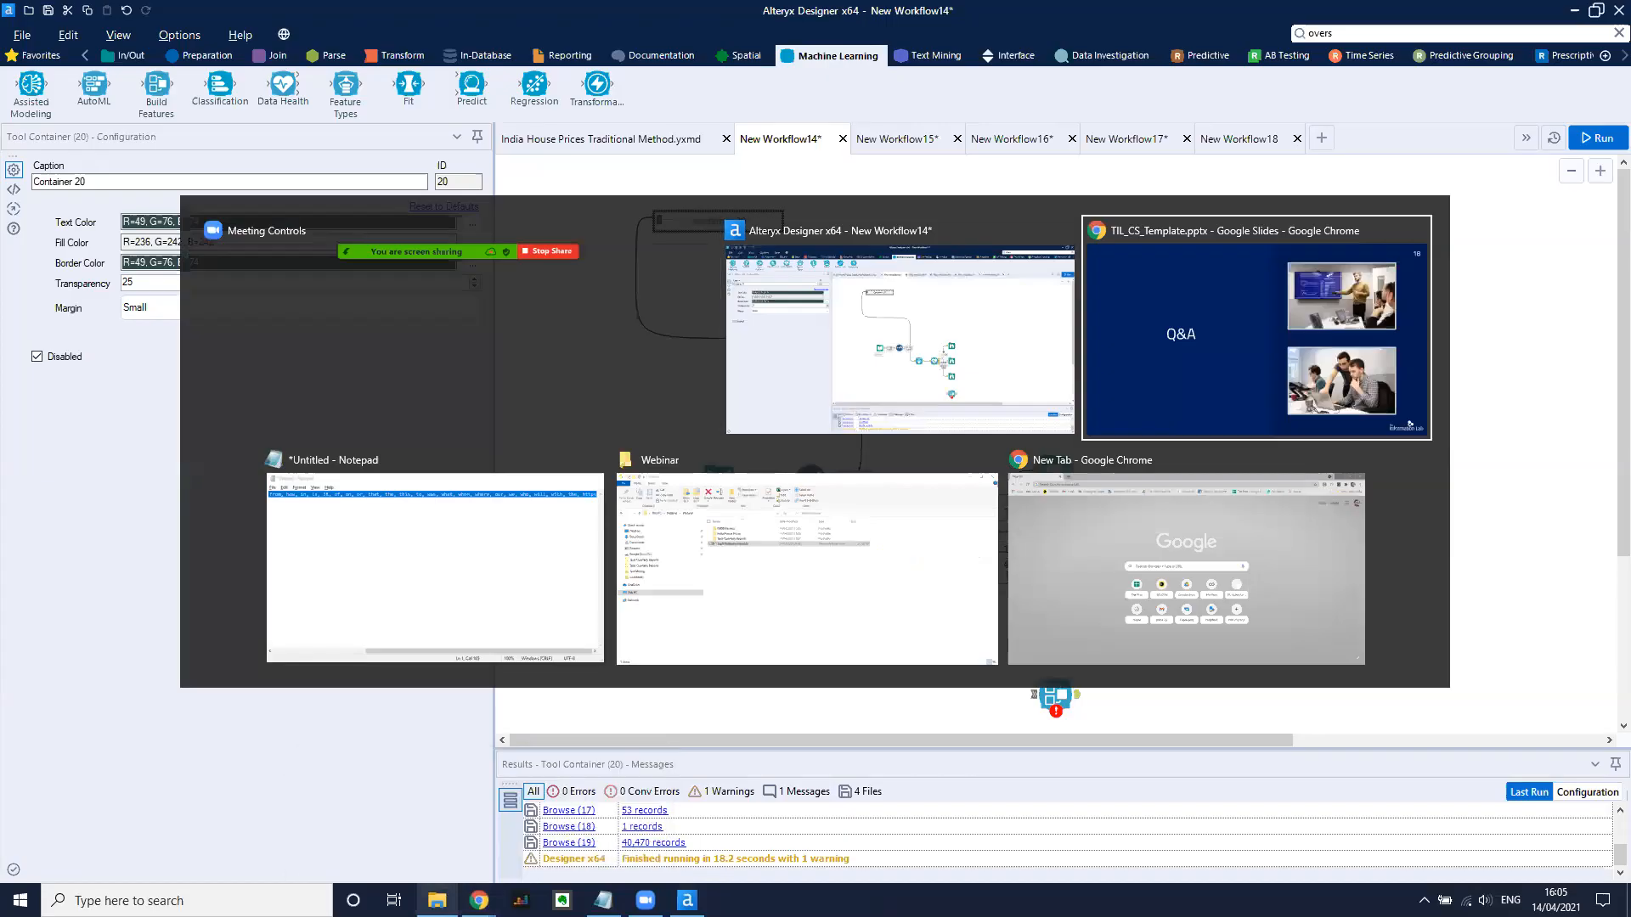